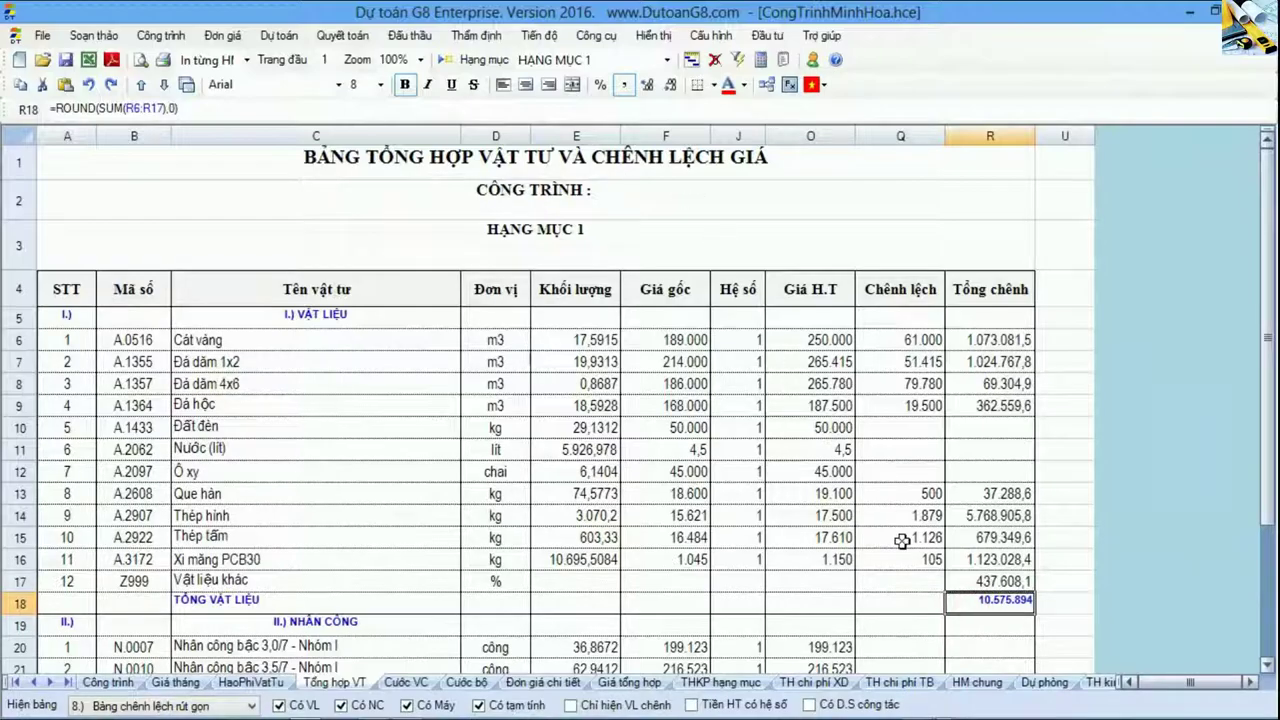
Step: Check the total material price difference on the Tổng hợp VT sheet against the Chênh lệch vật liệu line on THKP hạng mục
{"action": "left_click_drag", "start_coordinate": [925, 603], "coordinate": [990, 603]}
{"action": "left_click", "coordinate": [995, 608]}
{"action": "left_click", "coordinate": [728, 682]}
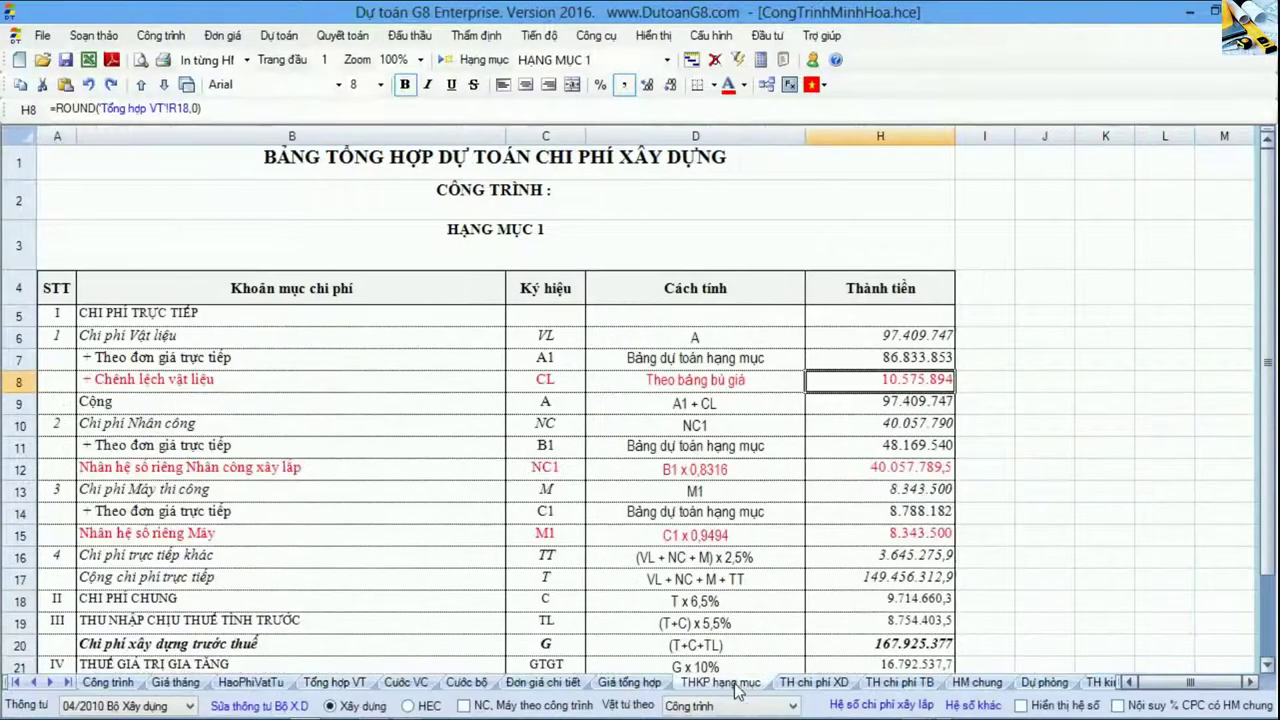
Step: Trace the direct labour cost on THKP hạng mục to the Công trình sheet and inspect the labour and machine totals in its TỔNG CỘNG row
{"action": "left_click", "coordinate": [18, 468]}
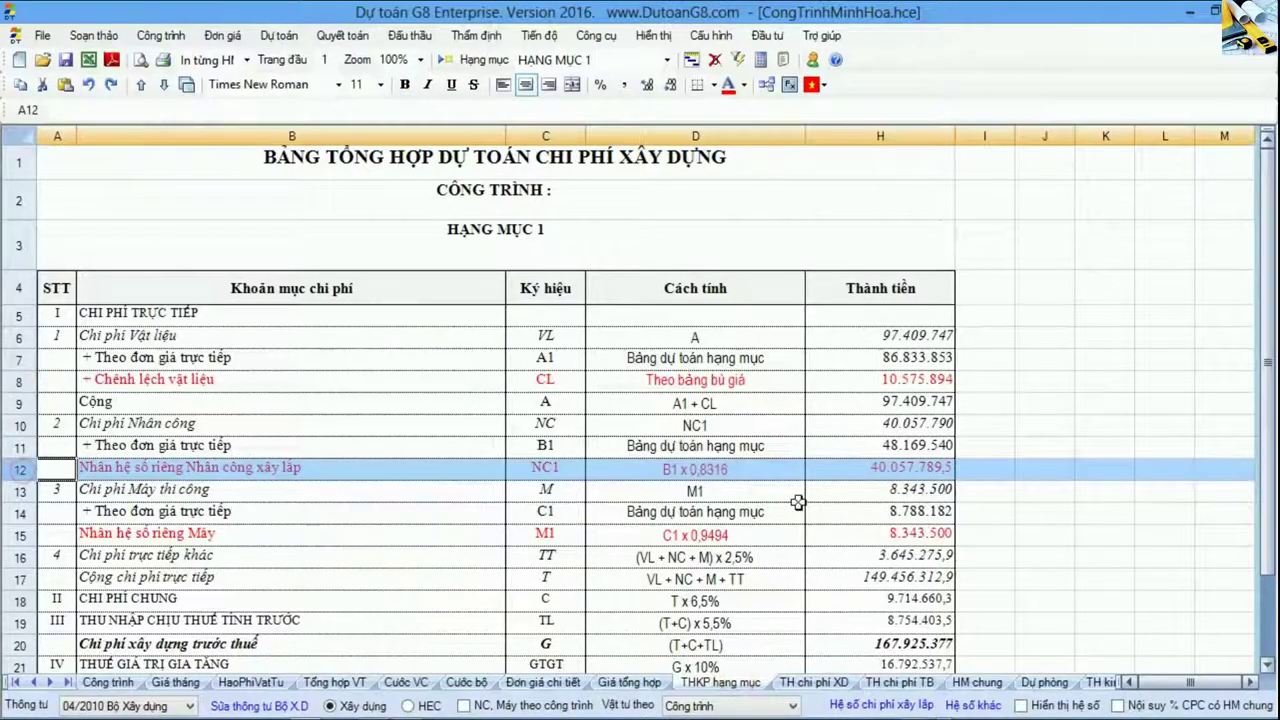
{"action": "left_click", "coordinate": [900, 447]}
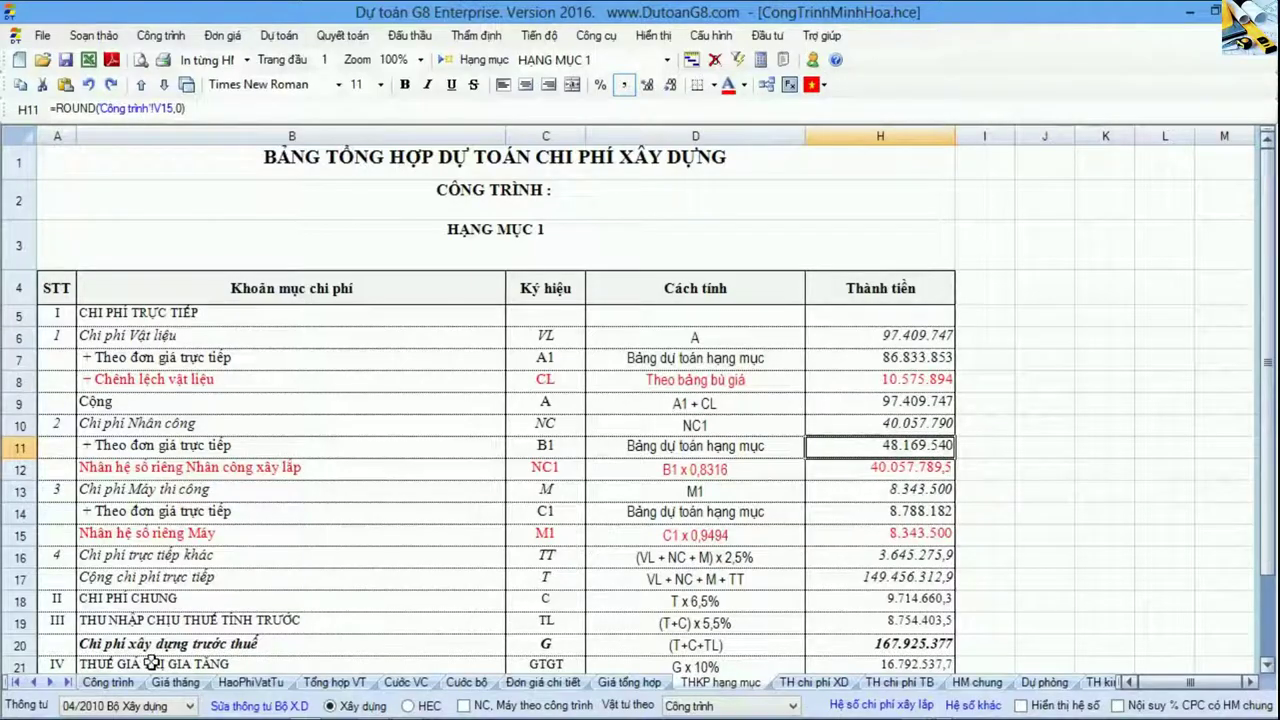
{"action": "left_click", "coordinate": [110, 682]}
{"action": "left_click", "coordinate": [940, 560]}
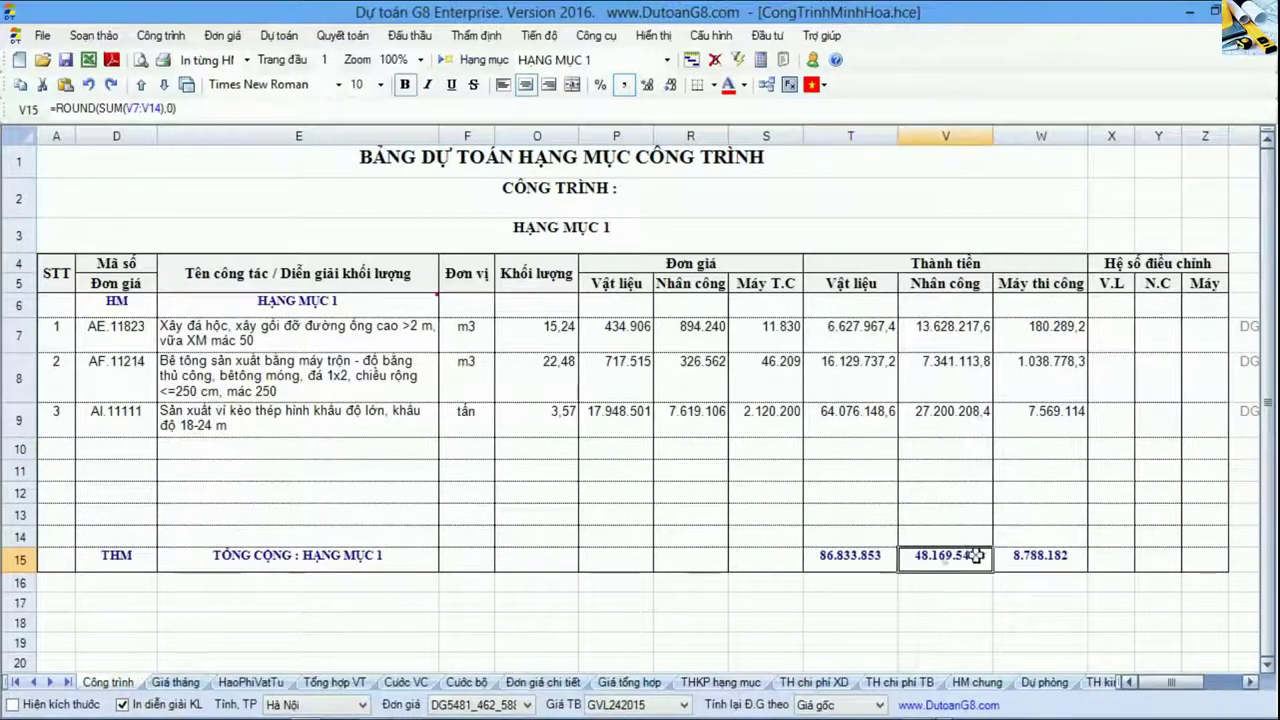
{"action": "left_click", "coordinate": [1060, 566]}
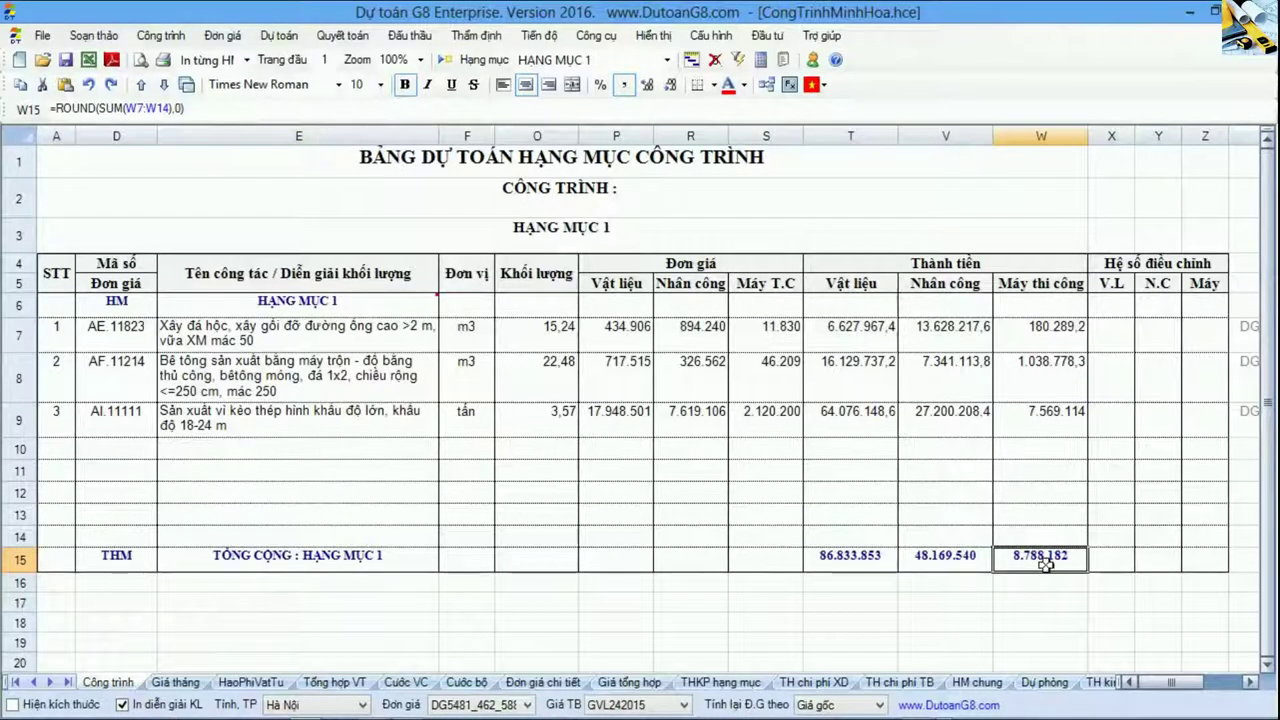
Step: Return to THKP hạng mục and examine the direct machine cost along with the labour and machine coefficient rows
{"action": "left_click", "coordinate": [720, 682]}
{"action": "left_click", "coordinate": [36, 516]}
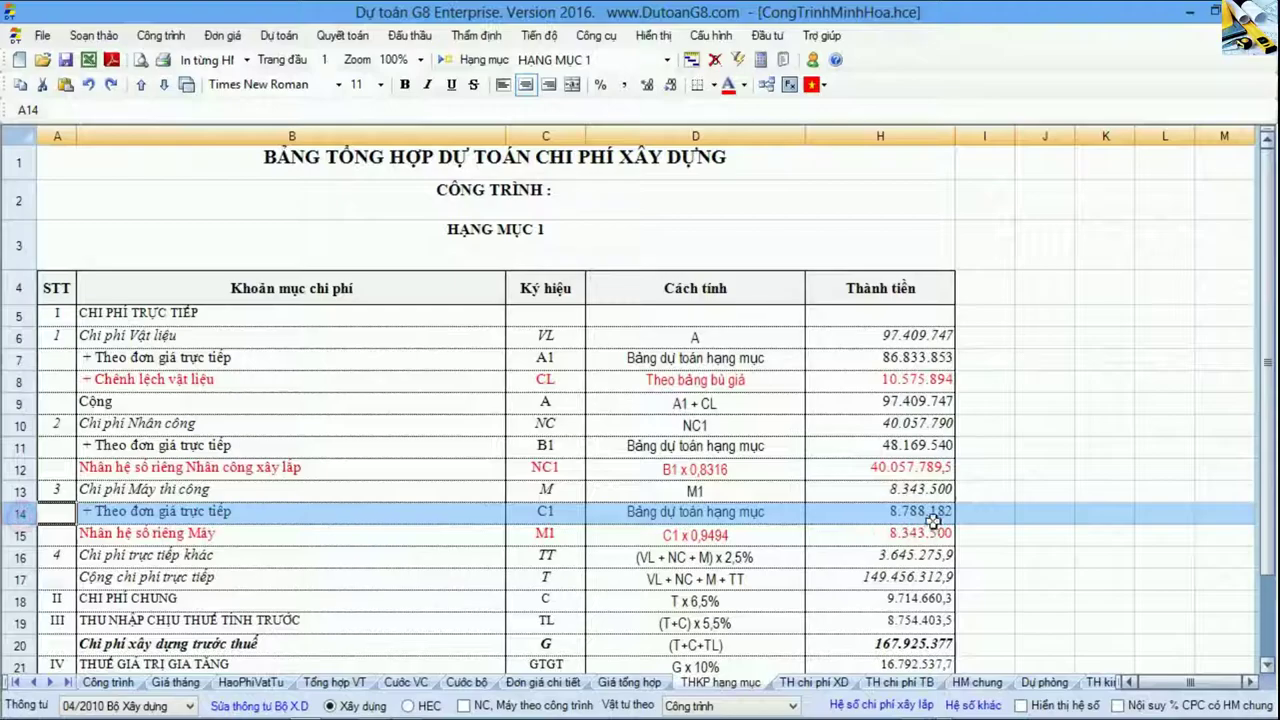
{"action": "left_click_drag", "start_coordinate": [795, 518], "coordinate": [833, 517]}
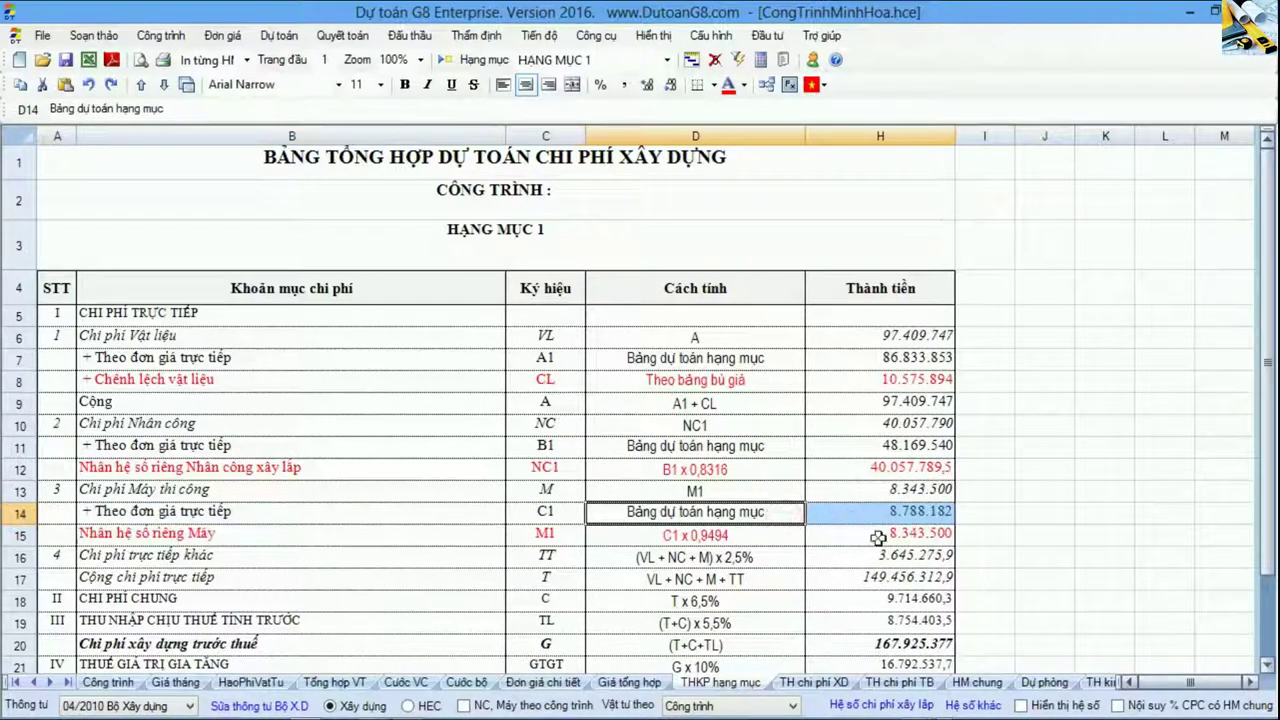
{"action": "left_click_drag", "start_coordinate": [889, 540], "coordinate": [760, 538]}
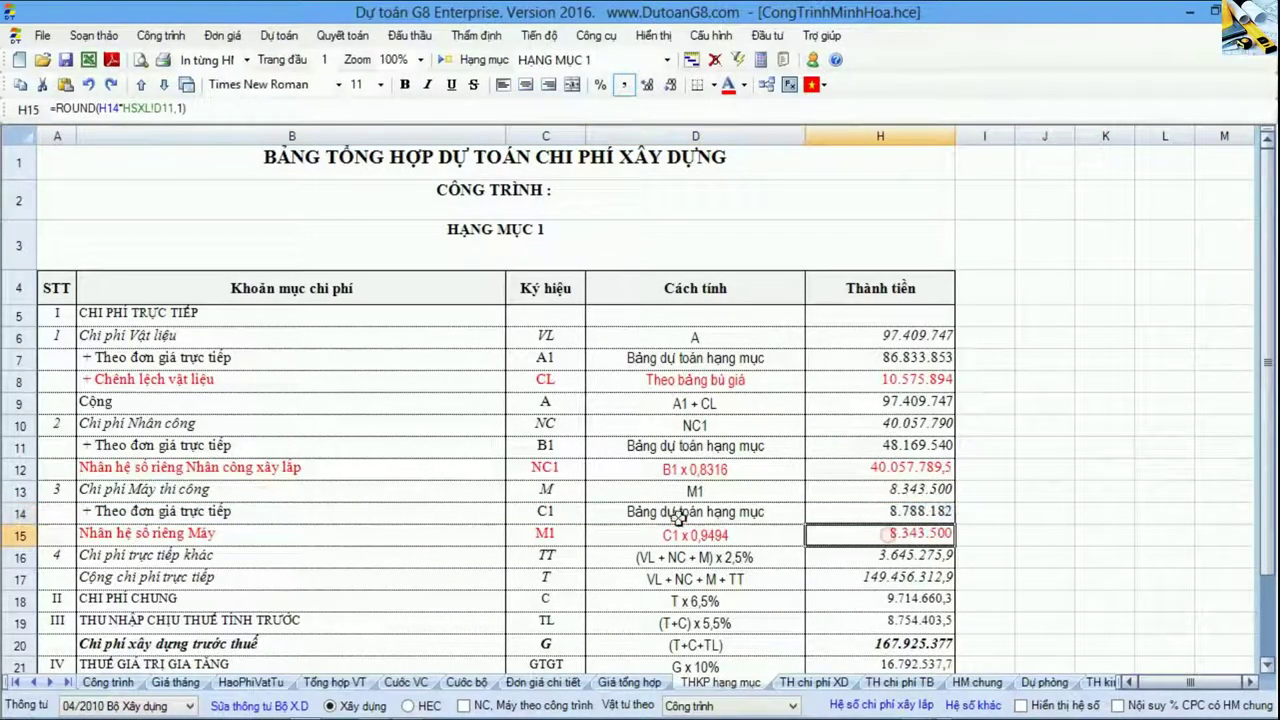
{"action": "left_click_drag", "start_coordinate": [451, 470], "coordinate": [845, 480]}
{"action": "left_click_drag", "start_coordinate": [498, 540], "coordinate": [868, 534]}
{"action": "left_click", "coordinate": [868, 534]}
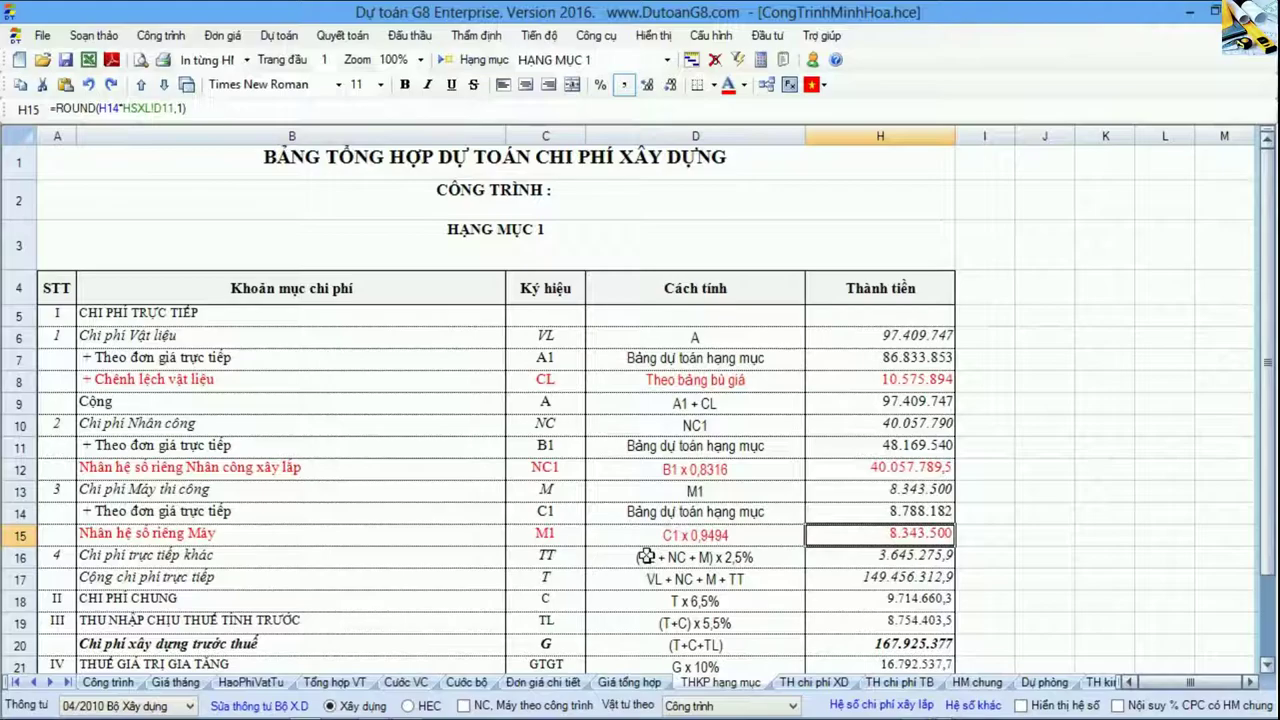
Step: Switch to Foxit Reader showing ThongTu 06_2016_TT-BXD.pdf
{"action": "key", "text": "alt+Tab"}
{"action": "key", "text": "alt+Tab"}
{"action": "key", "text": "alt+Tab"}
{"action": "key", "text": "alt+Tab"}
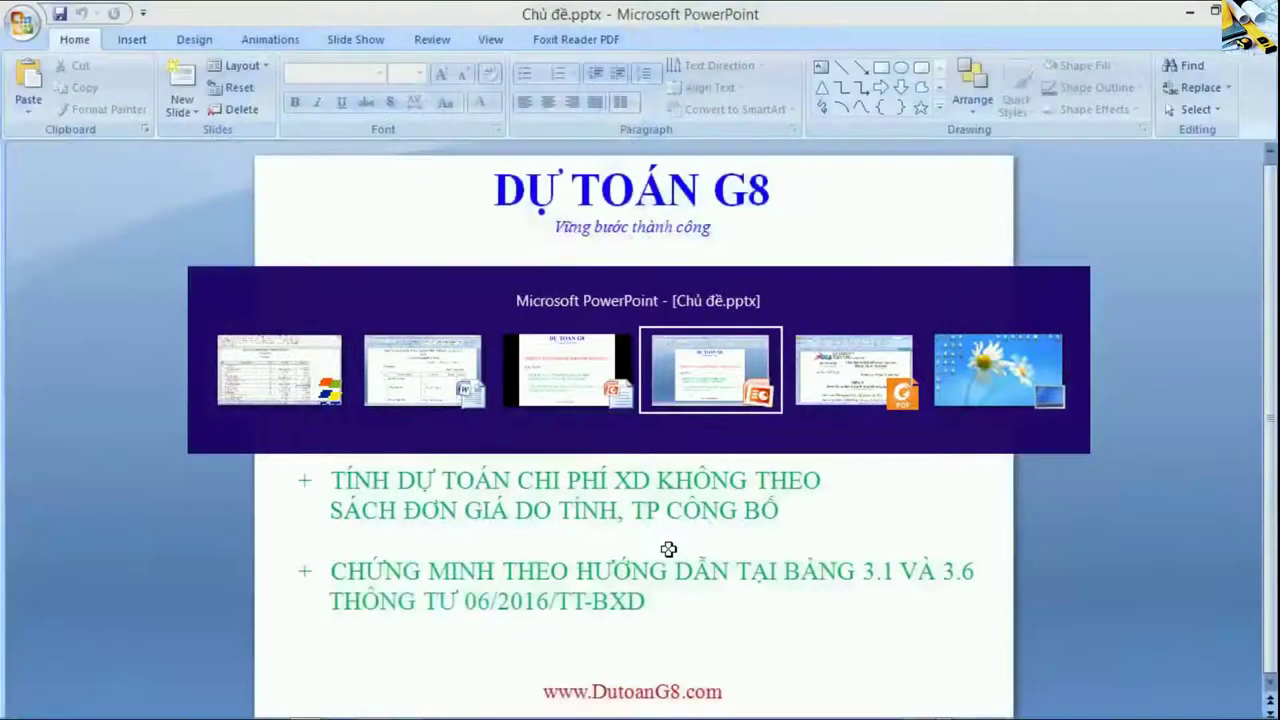
{"action": "key", "text": "alt+Tab"}
{"action": "key", "text": "alt+Tab"}
{"action": "key", "text": "alt+Tab"}
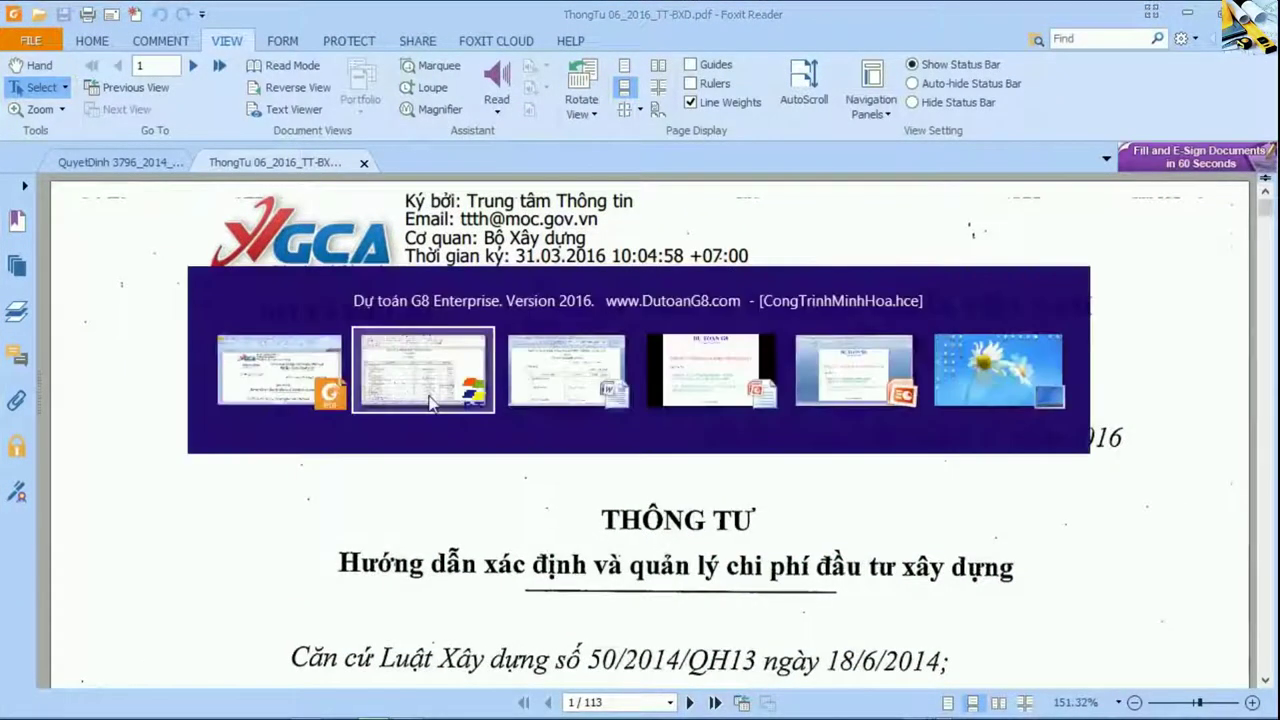
{"action": "key", "text": "alt+Tab"}
{"action": "key", "text": "alt+Tab"}
{"action": "key", "text": "alt+Tab"}
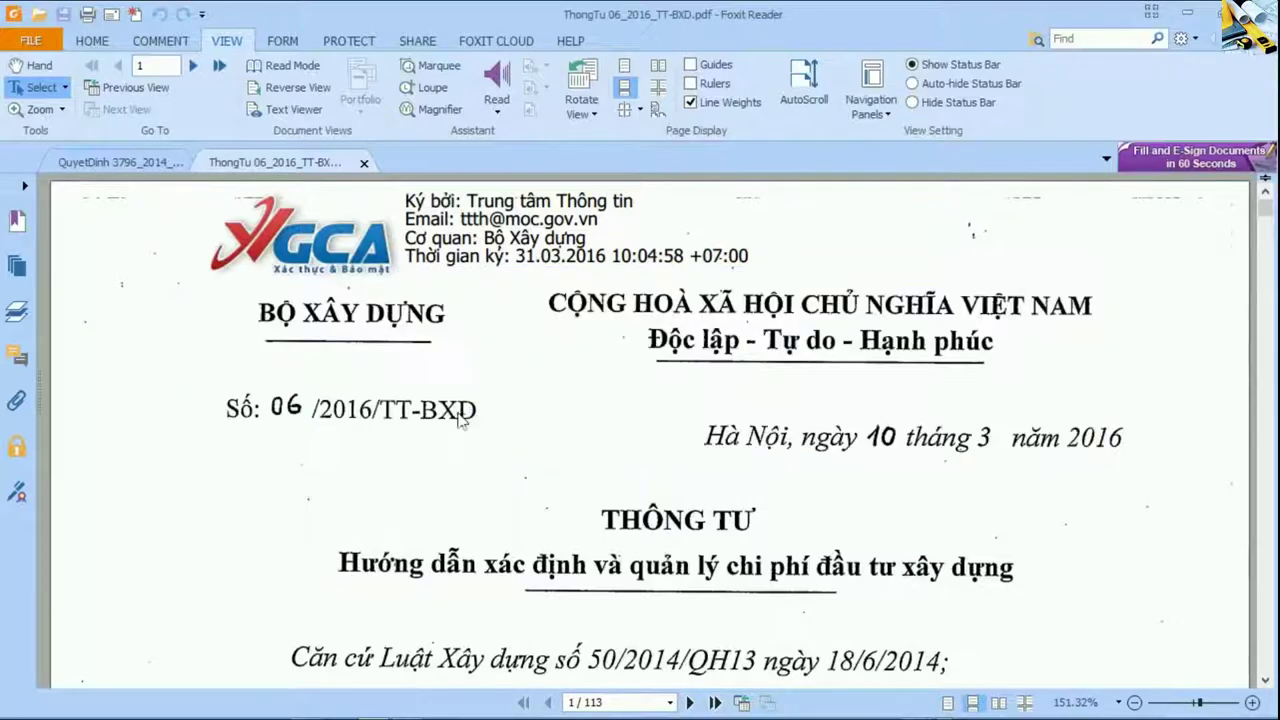
Step: Go to page 4 of QuyetDinh 3796_2014_HaNoi.pdf and view the table of labour and machine adjustment coefficients
{"action": "left_click", "coordinate": [148, 163]}
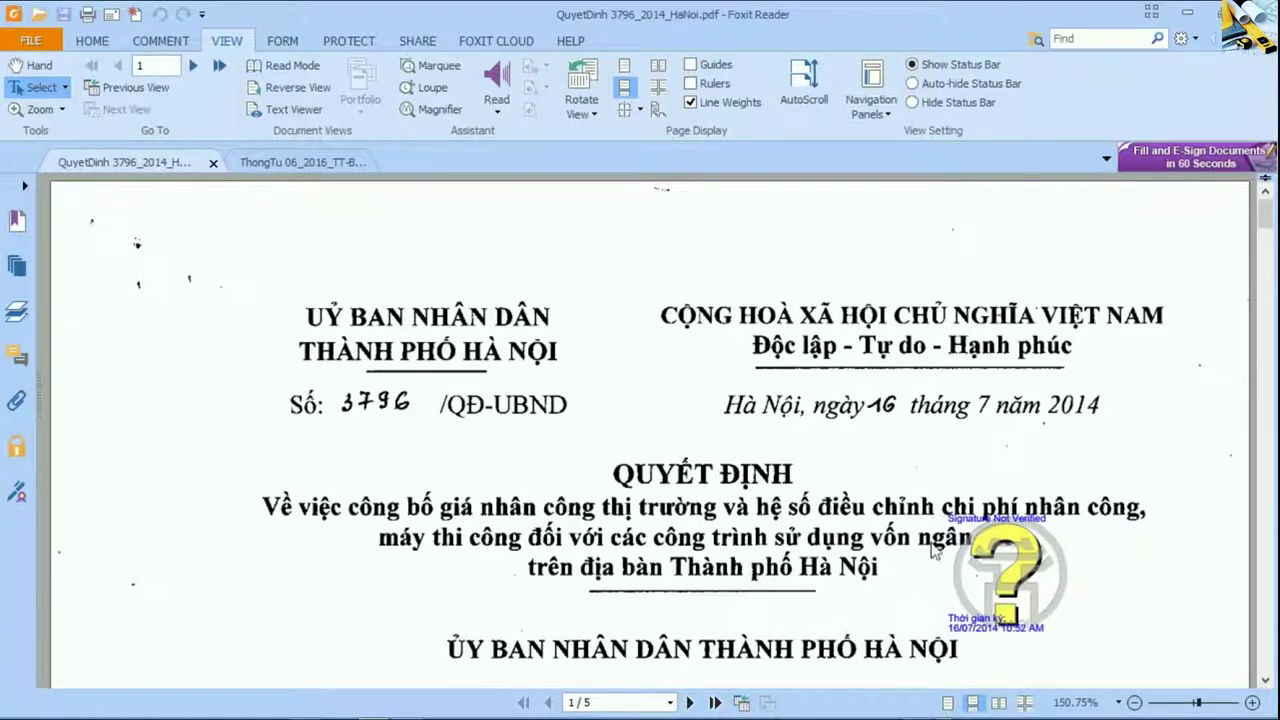
{"action": "left_click", "coordinate": [608, 702]}
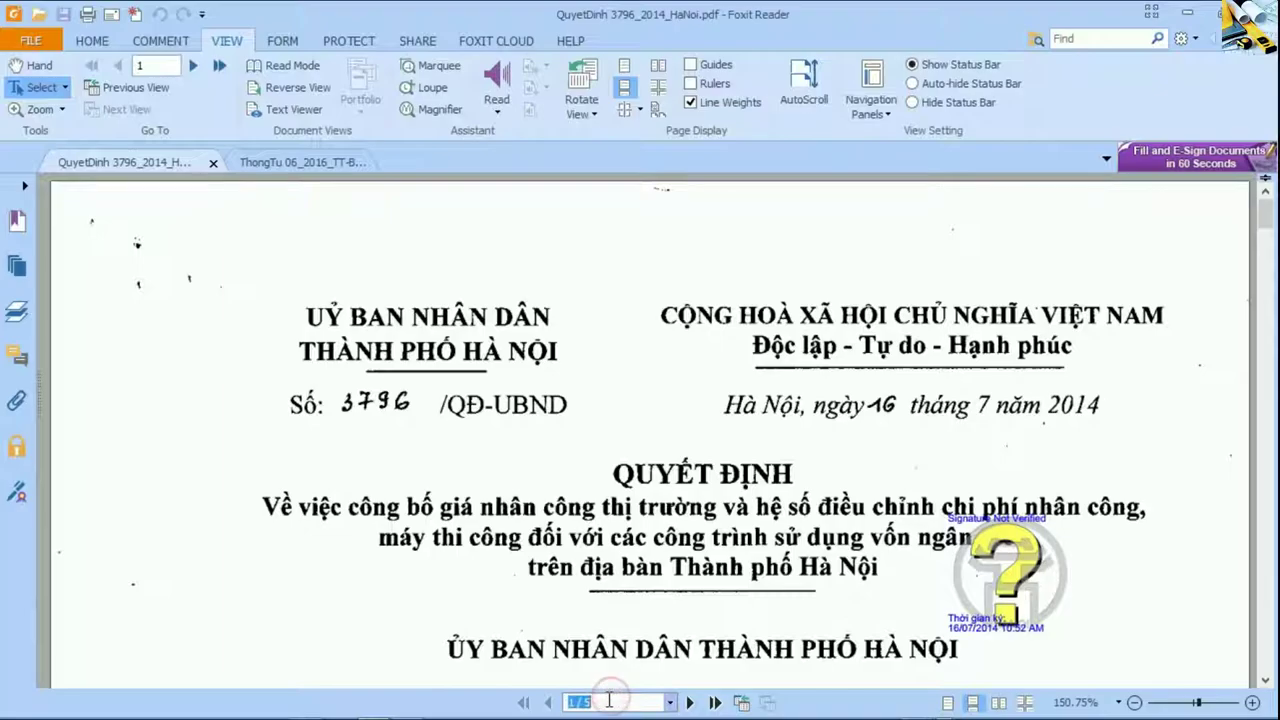
{"action": "type", "text": "4"}
{"action": "key", "text": "Return"}
{"action": "scroll", "coordinate": [759, 612], "scroll_direction": "down", "scroll_amount": 15}
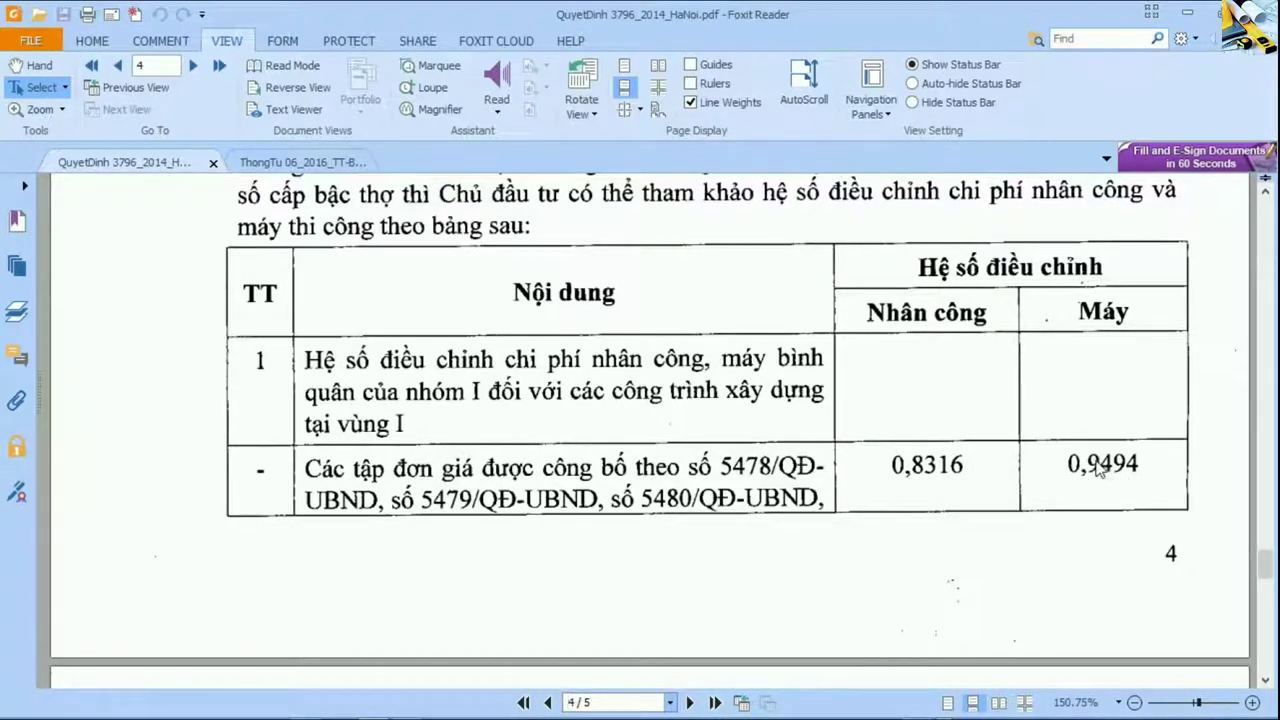
Step: Switch back to Dự toán G8 and compare the labour and machine coefficient rows on THKP hạng mục with the decision's table
{"action": "key", "text": "alt+Tab"}
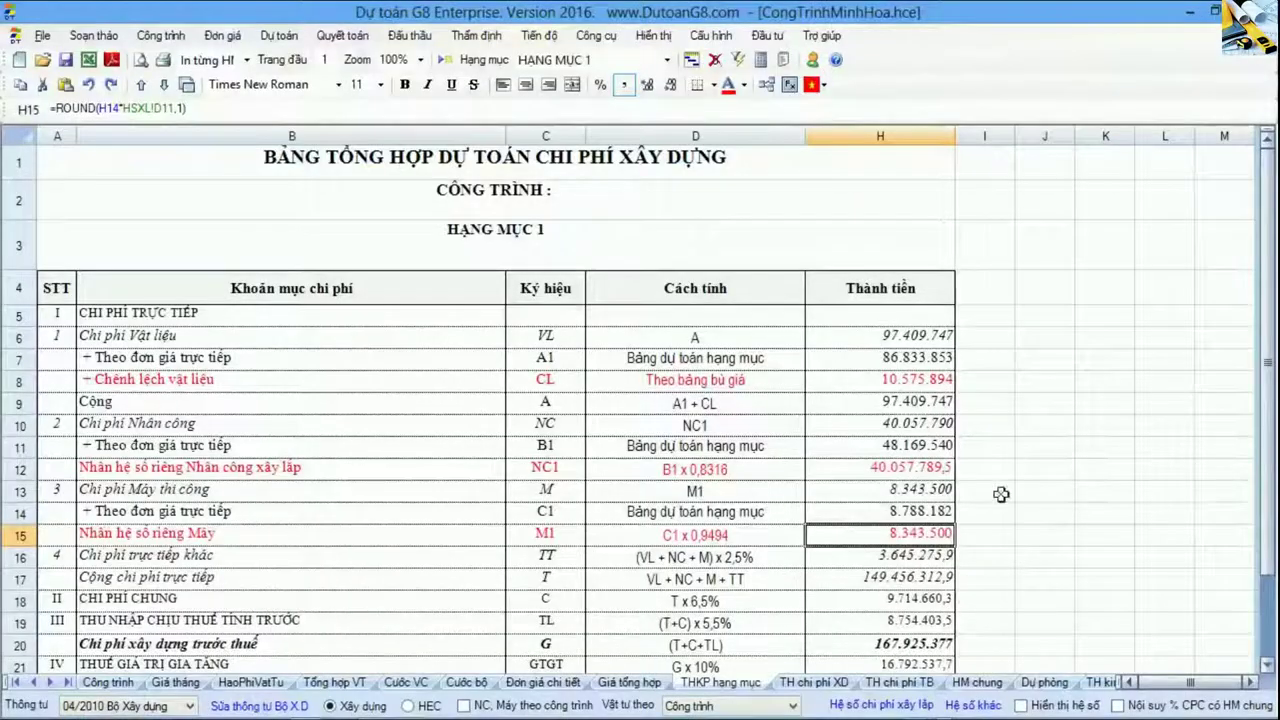
{"action": "left_click_drag", "start_coordinate": [466, 472], "coordinate": [666, 471]}
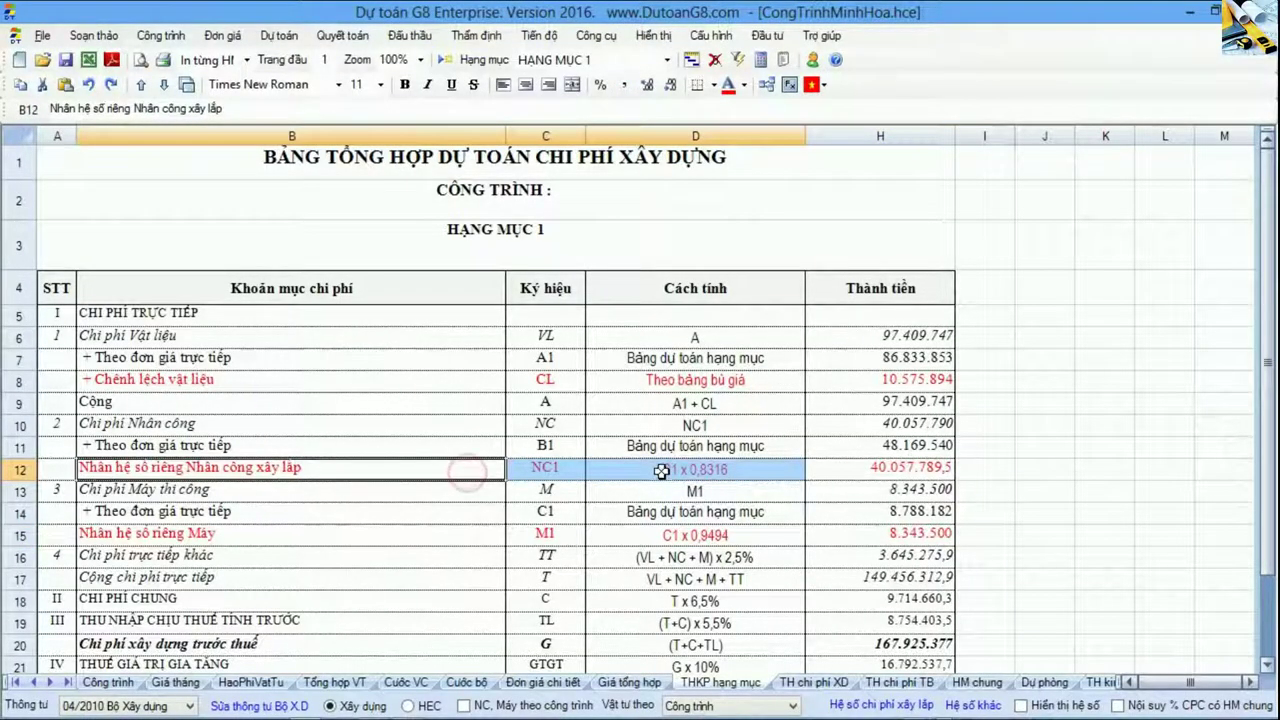
{"action": "left_click_drag", "start_coordinate": [475, 536], "coordinate": [729, 543]}
{"action": "left_click", "coordinate": [915, 537]}
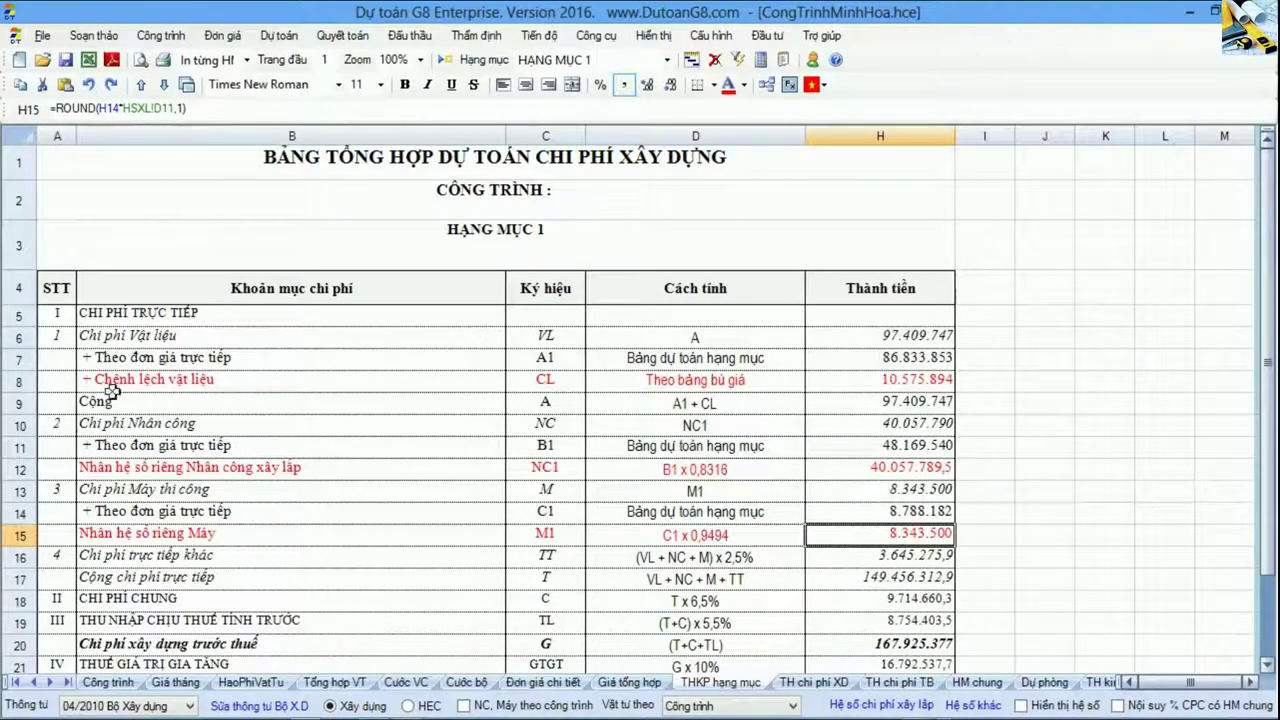
Step: Review the direct-price and price-difference rows under Chi phí Vật liệu, and view the available Vật tư theo options without changing the choice
{"action": "left_click_drag", "start_coordinate": [20, 360], "coordinate": [30, 385]}
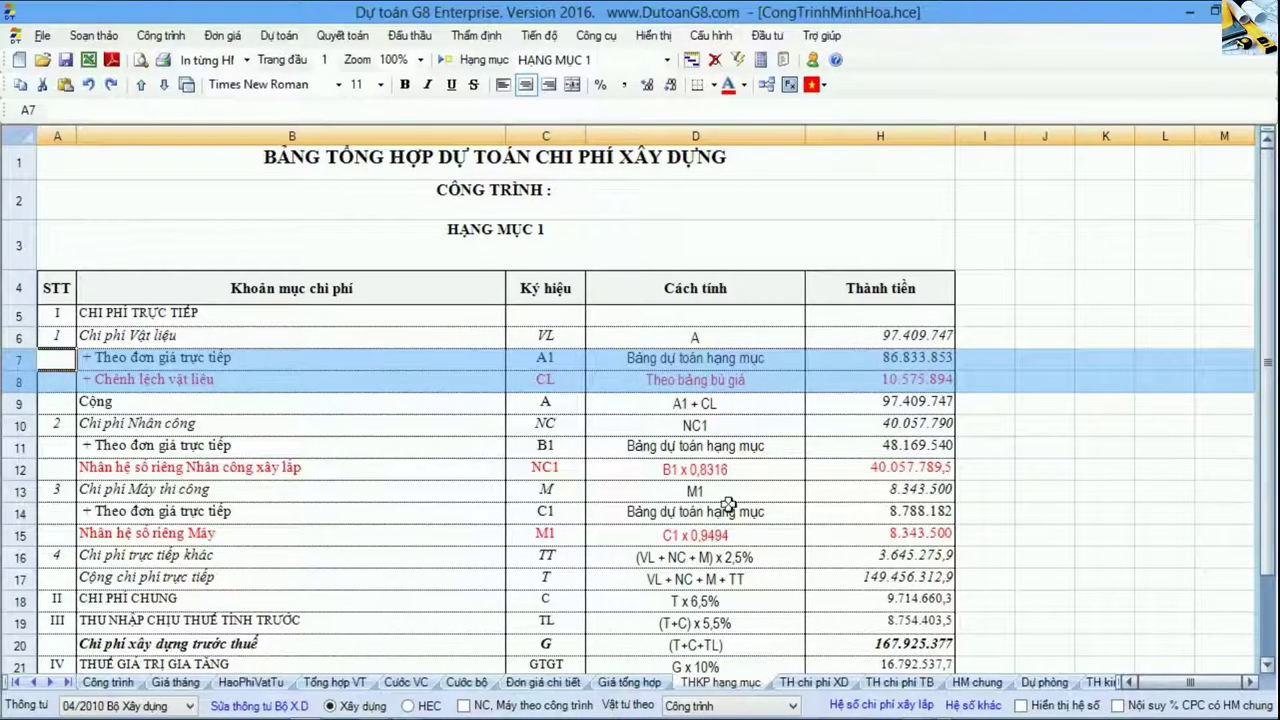
{"action": "left_click", "coordinate": [690, 360]}
{"action": "left_click", "coordinate": [54, 360]}
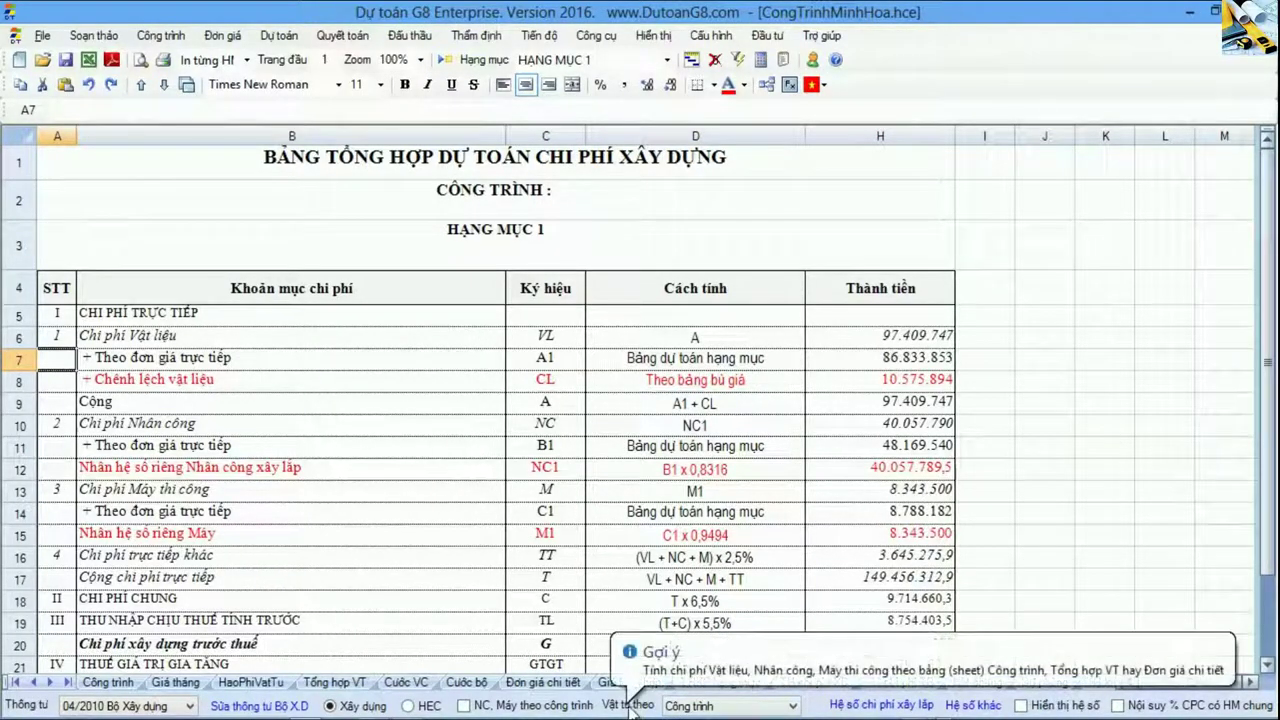
{"action": "left_click", "coordinate": [697, 706]}
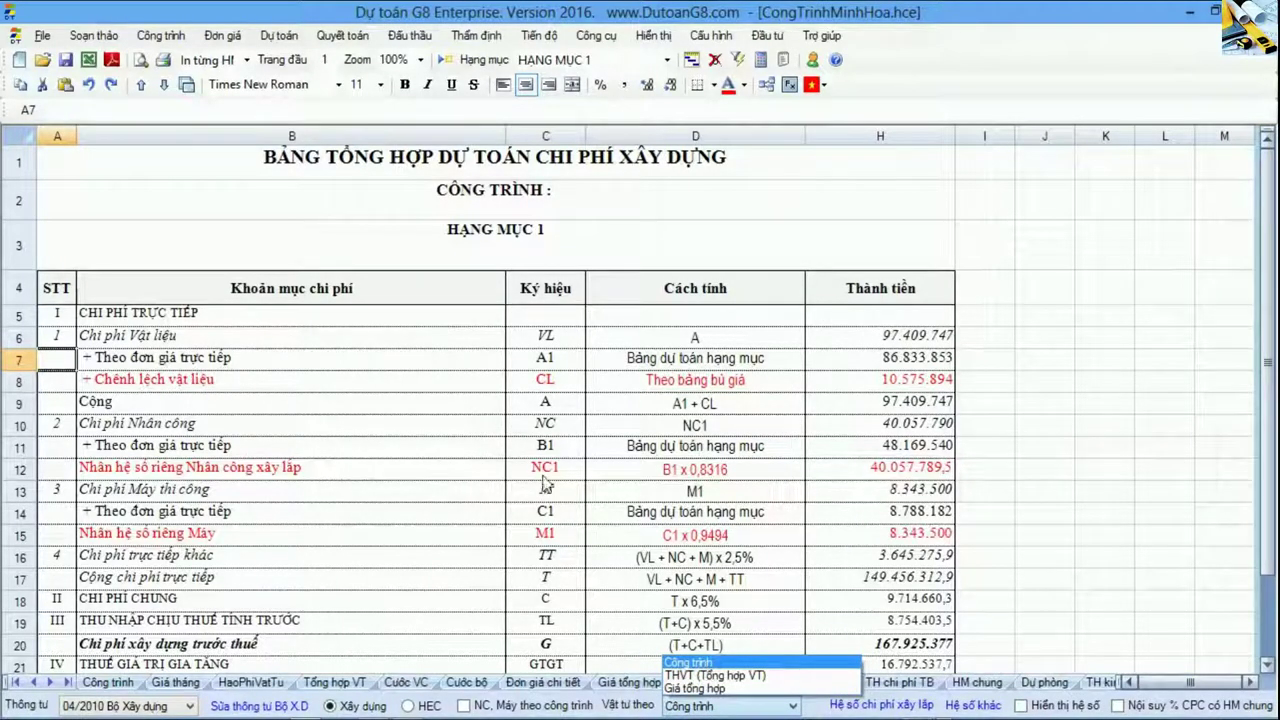
{"action": "left_click", "coordinate": [320, 377]}
{"action": "left_click", "coordinate": [310, 377]}
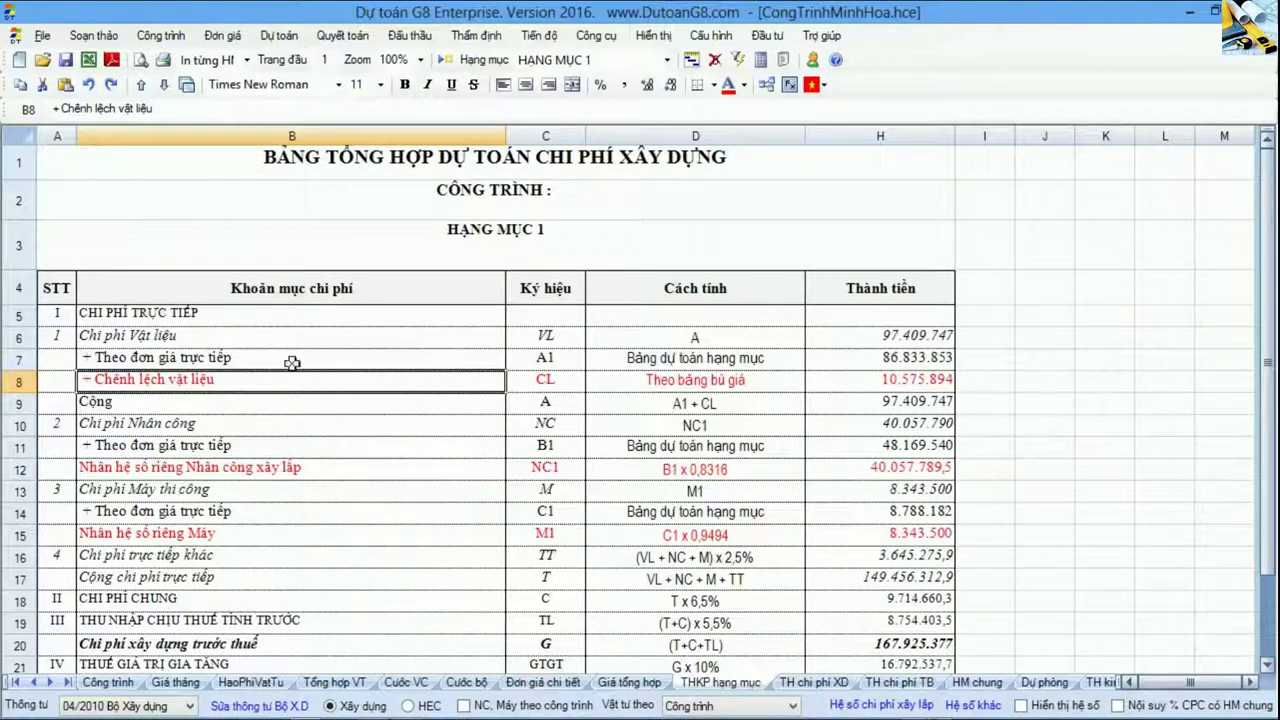
Step: Switch to Foxit Reader and examine Bảng 3.1 on page 57 of ThongTu 06_2016_TT-BXD.pdf, including its direct cost formulas
{"action": "key", "text": "alt+Tab"}
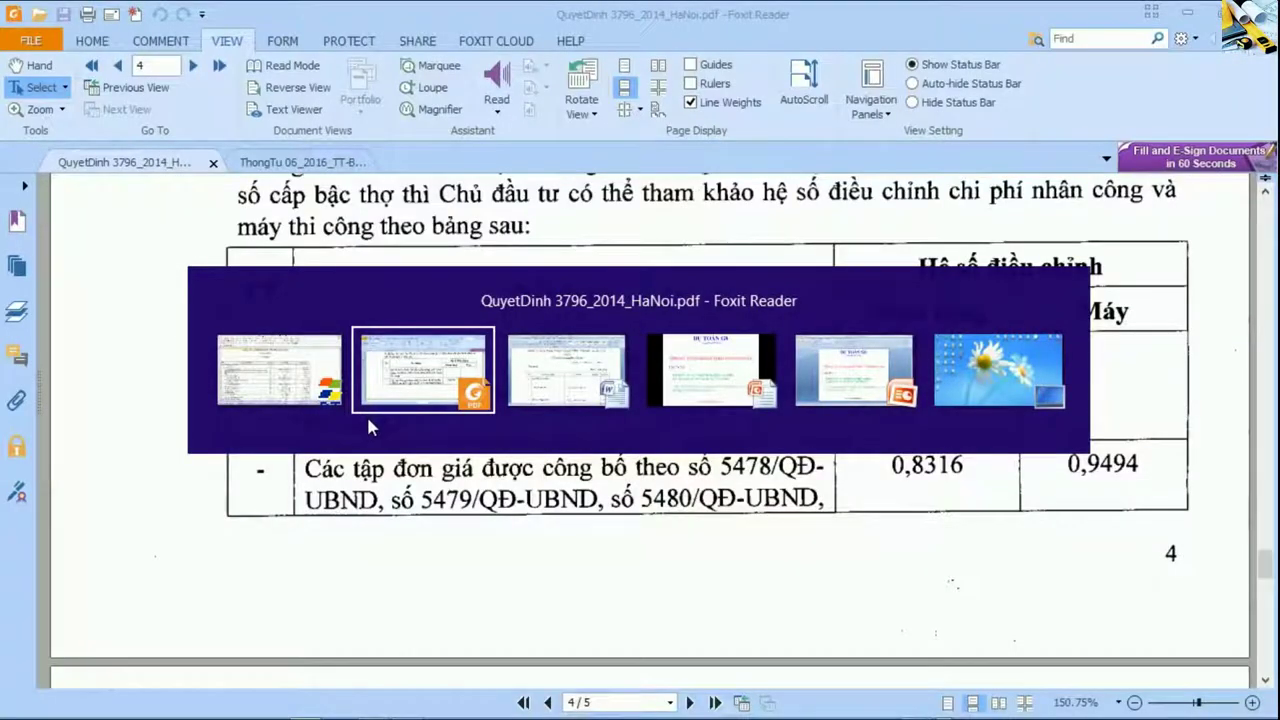
{"action": "left_click", "coordinate": [298, 162]}
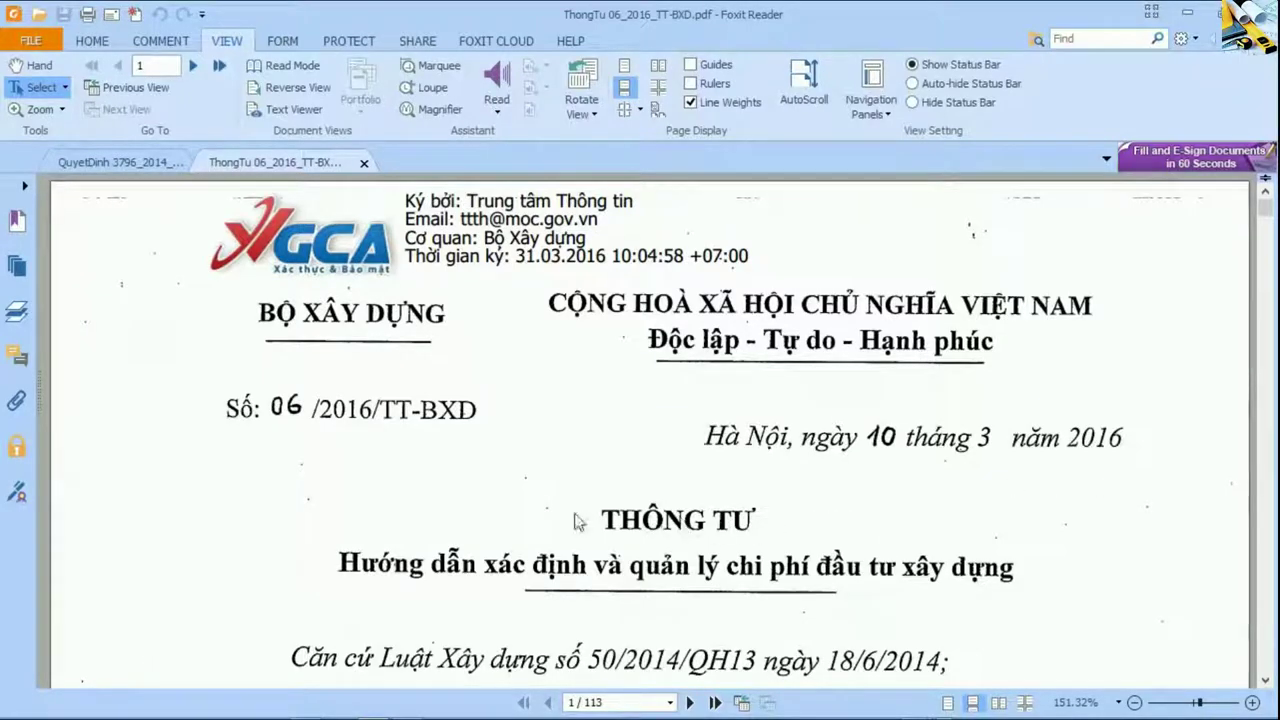
{"action": "left_click", "coordinate": [625, 700]}
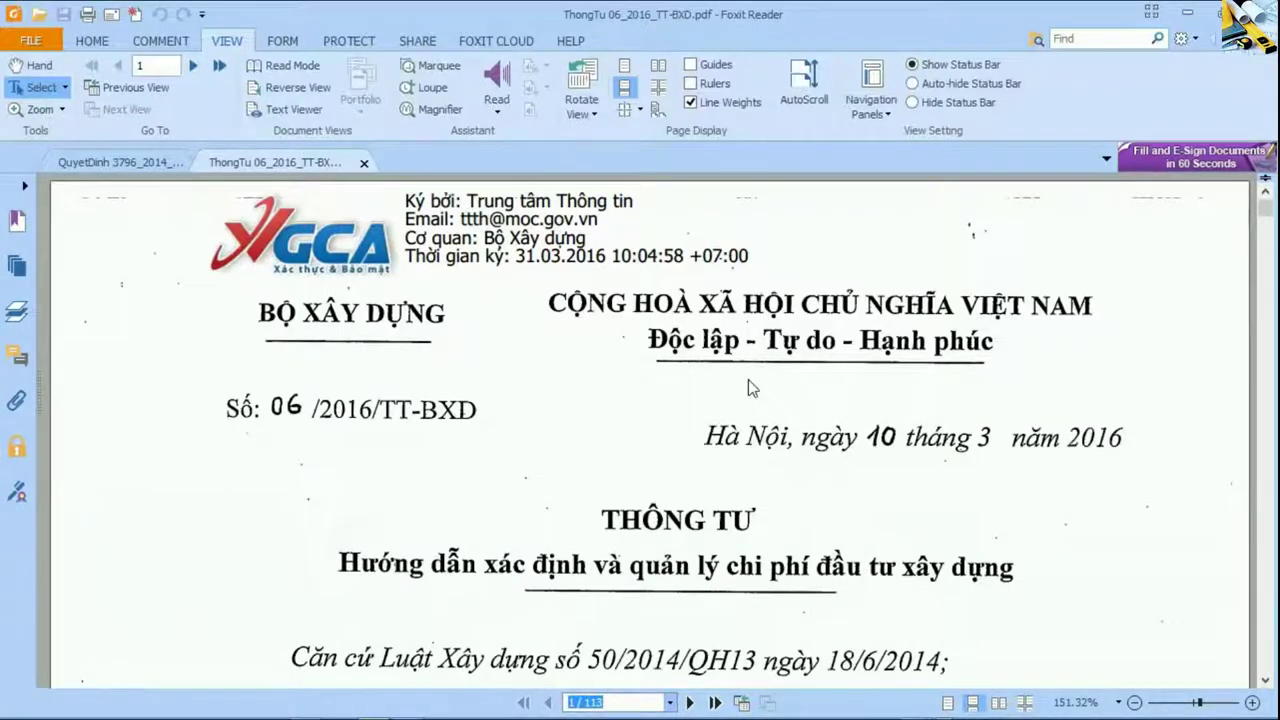
{"action": "type", "text": "57"}
{"action": "key", "text": "Return"}
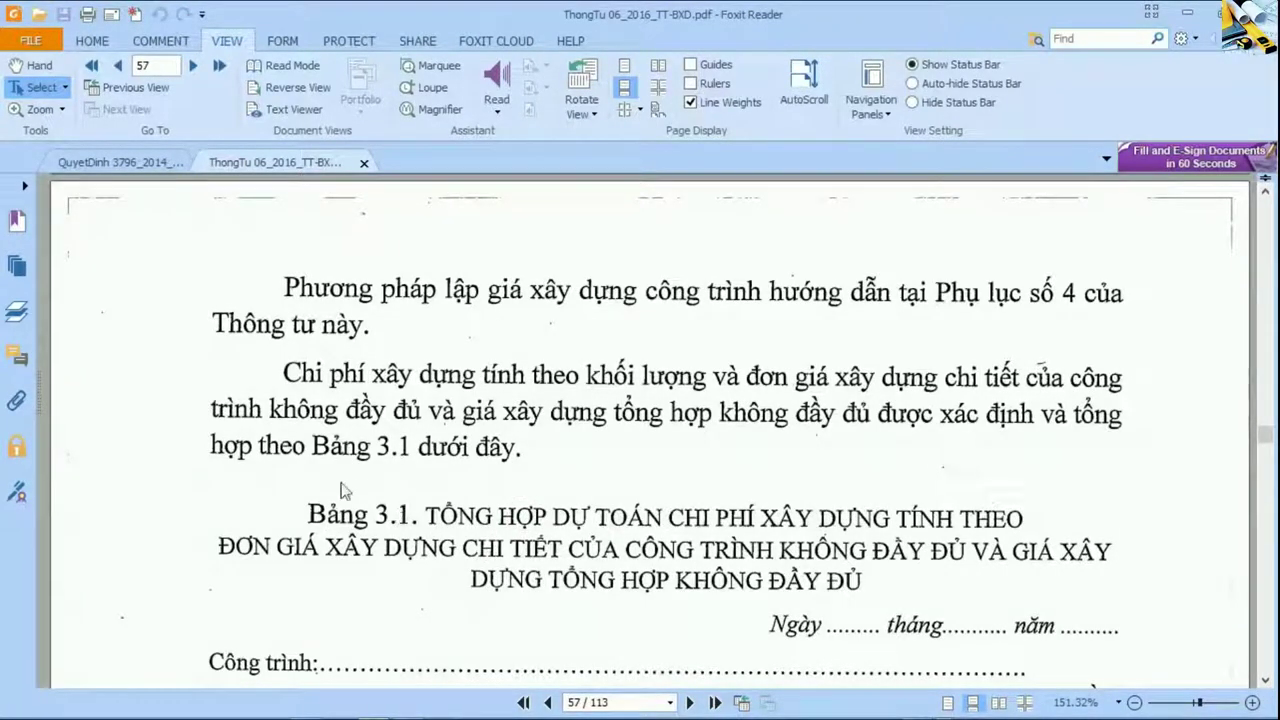
{"action": "scroll", "coordinate": [507, 598], "scroll_direction": "down", "scroll_amount": 4}
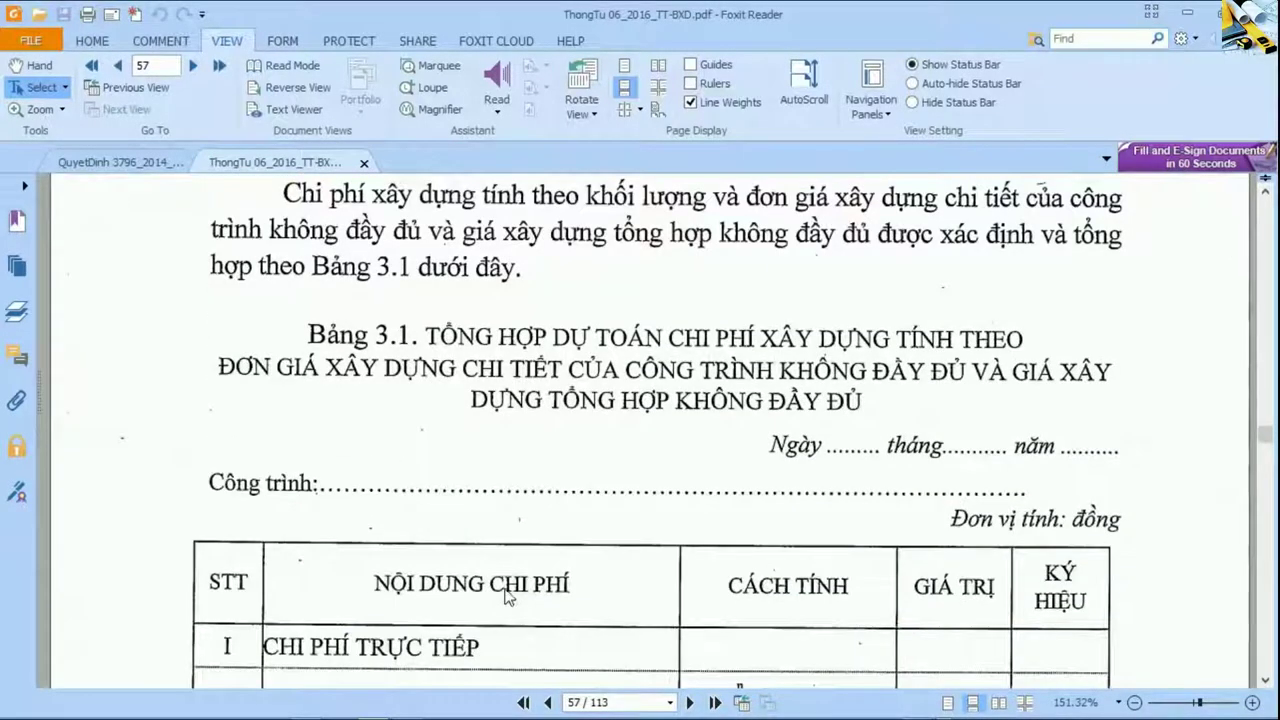
{"action": "scroll", "coordinate": [510, 592], "scroll_direction": "down", "scroll_amount": 1}
{"action": "scroll", "coordinate": [507, 592], "scroll_direction": "down", "scroll_amount": 3}
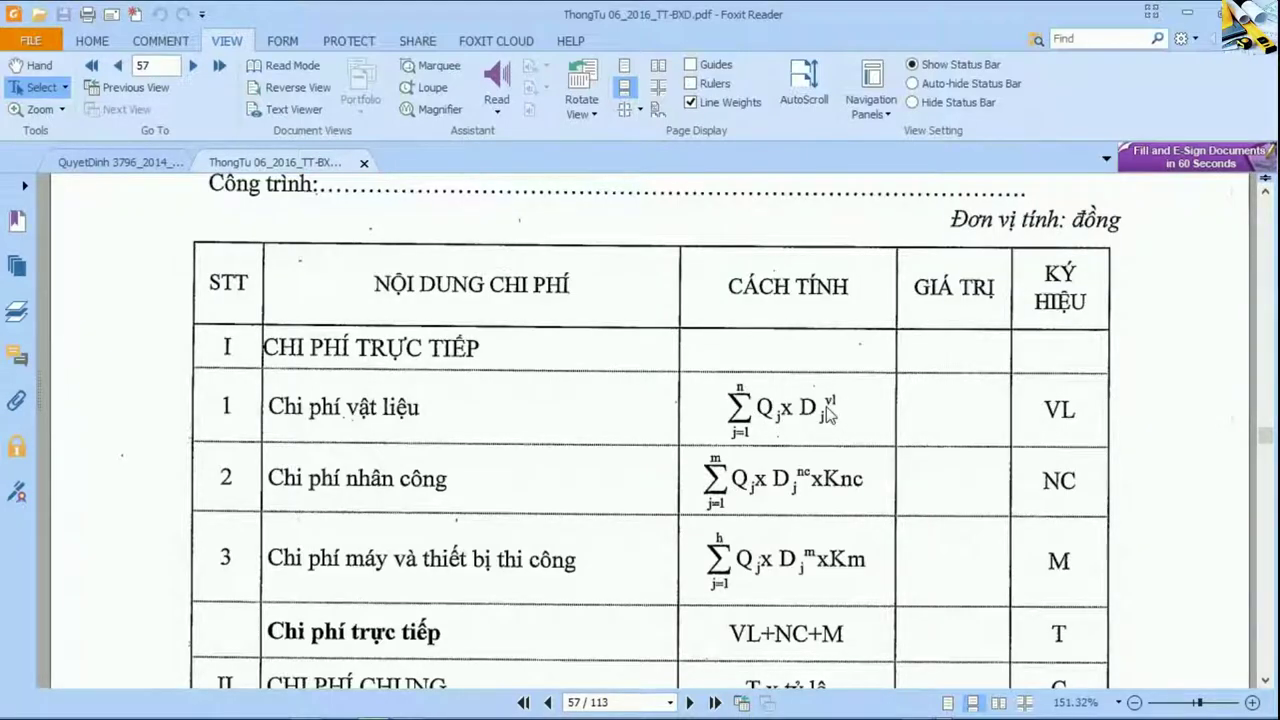
Step: Switch to ThongTu 04-2010.doc in Word and highlight the two parts of the material cost formula in Bảng 3.1, ending with "+ CLVL"
{"action": "key", "text": "alt+Tab"}
{"action": "key", "text": "alt+Tab"}
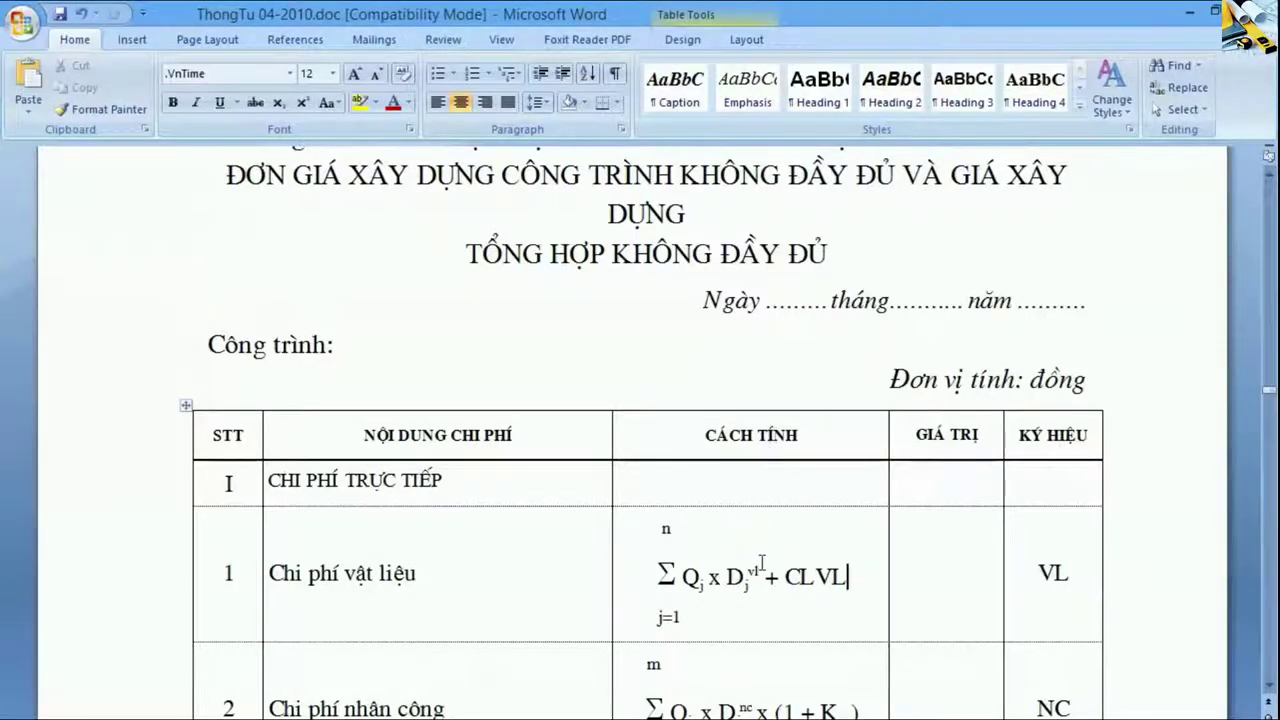
{"action": "scroll", "coordinate": [765, 572], "scroll_direction": "up", "scroll_amount": 3}
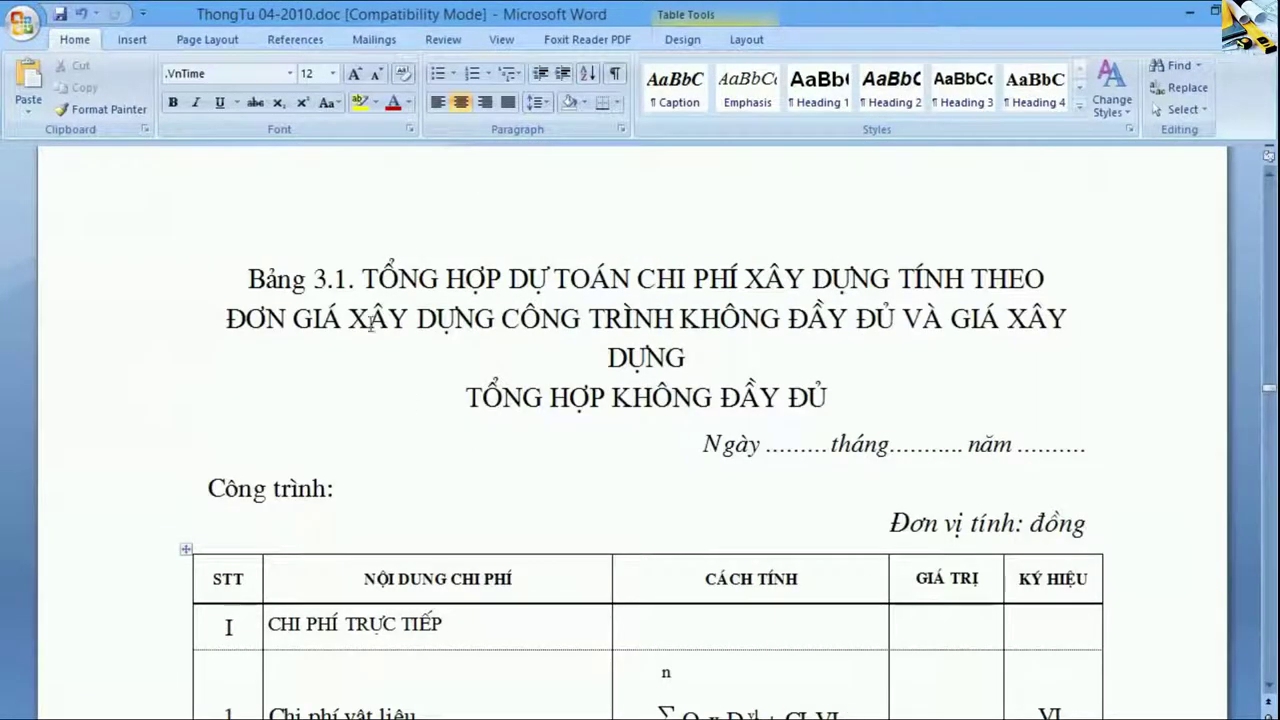
{"action": "scroll", "coordinate": [574, 455], "scroll_direction": "down", "scroll_amount": 3}
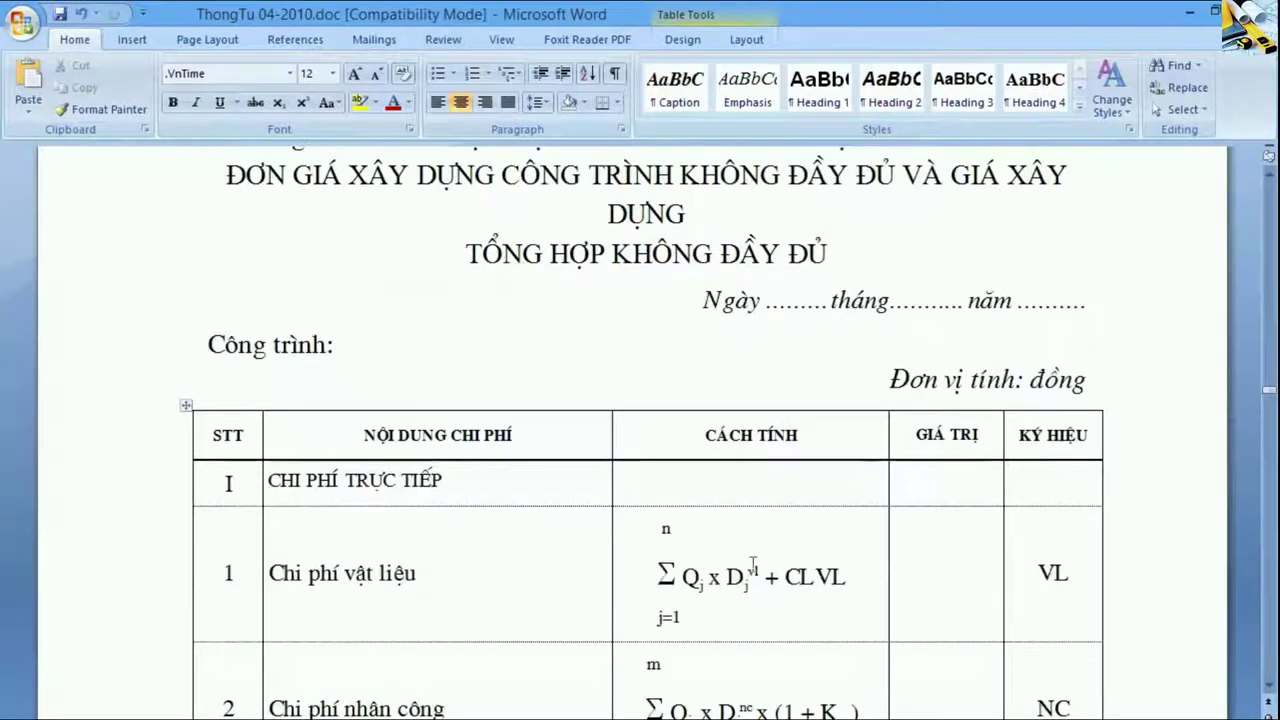
{"action": "left_click_drag", "start_coordinate": [765, 578], "coordinate": [682, 578]}
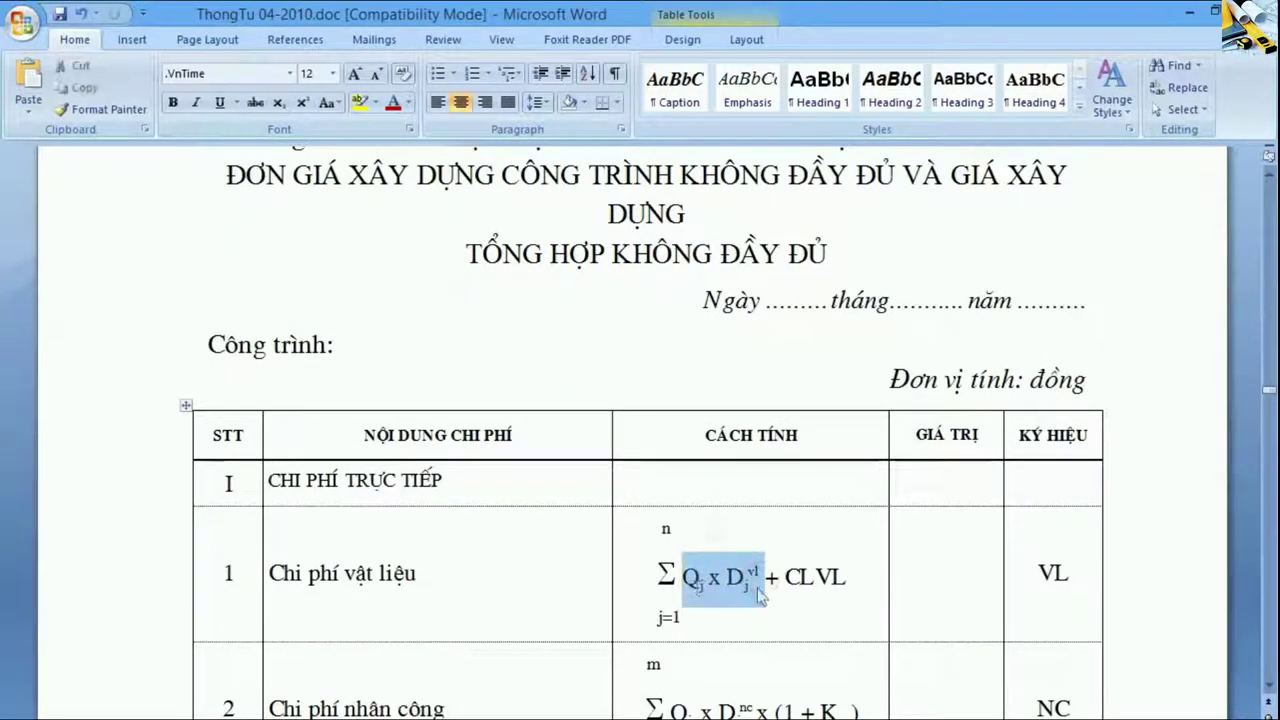
{"action": "left_click_drag", "start_coordinate": [765, 578], "coordinate": [846, 580]}
Step: Compare the labour and machine cost formulas in Bảng 3.1 between the Circular 06/2016 PDF and ThongTu 04-2010.doc
{"action": "key", "text": "alt+Tab"}
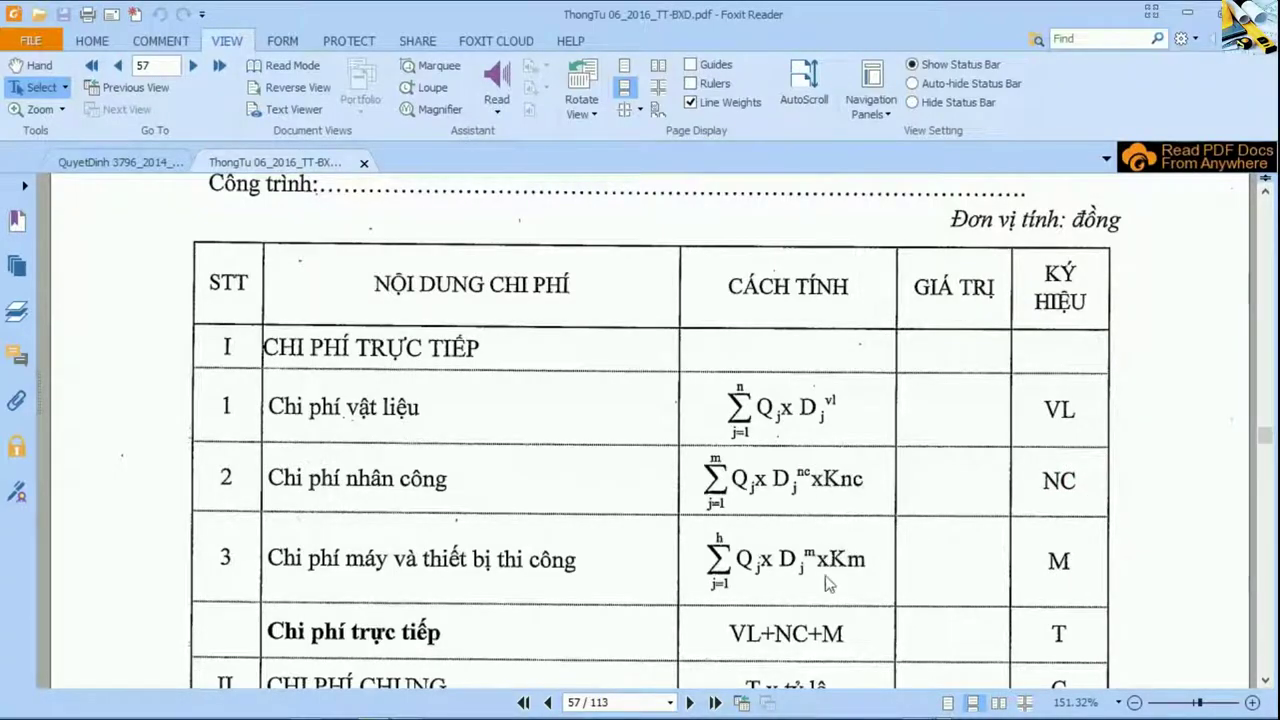
{"action": "key", "text": "alt+Tab"}
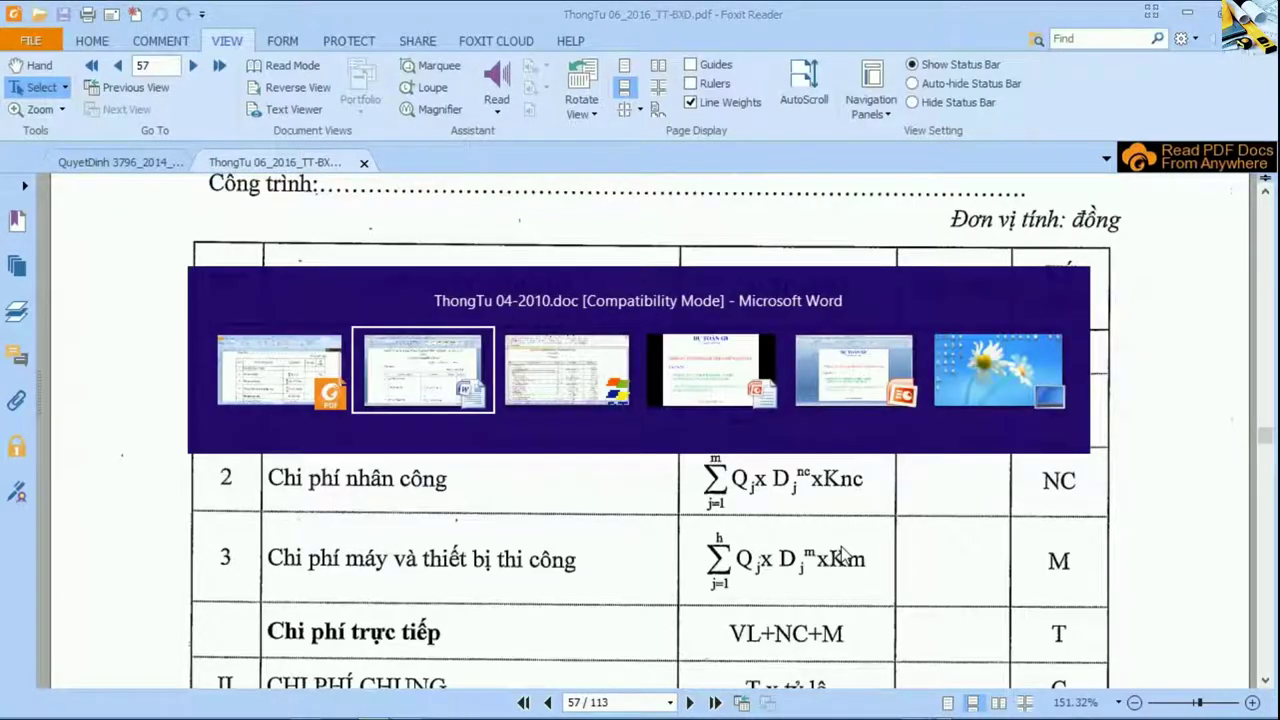
{"action": "scroll", "coordinate": [798, 565], "scroll_direction": "down", "scroll_amount": 4}
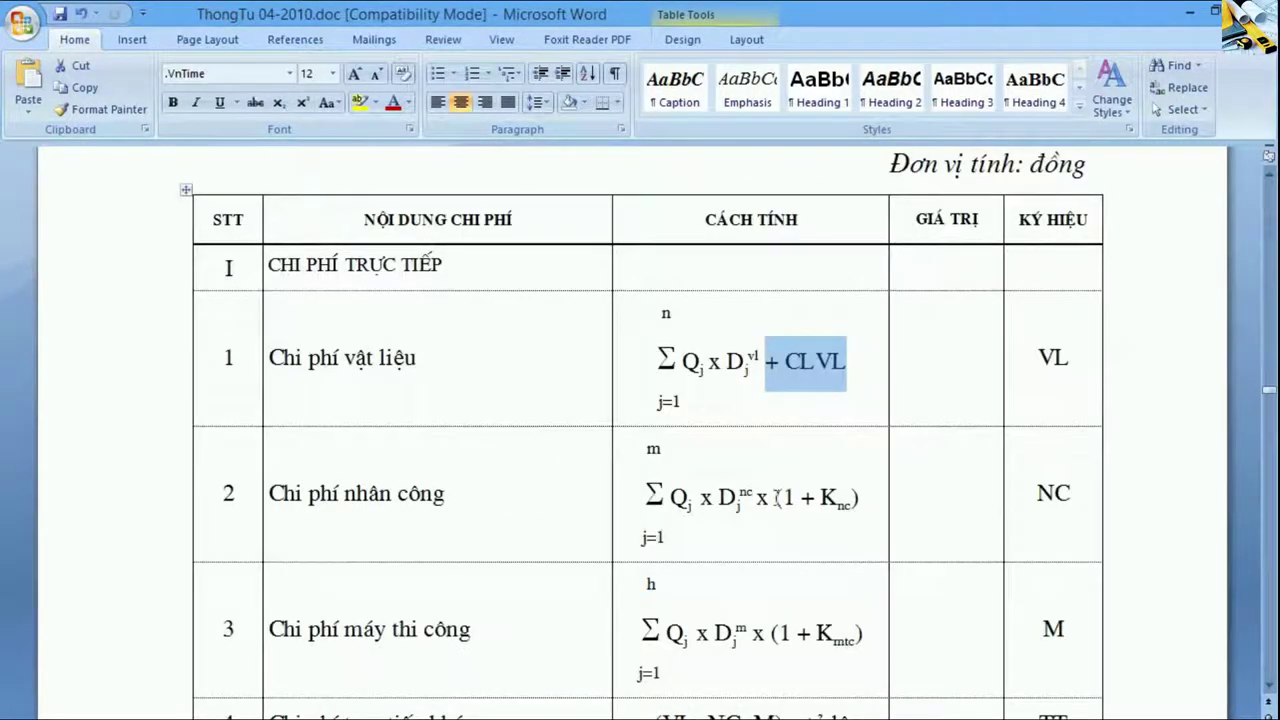
Step: Highlight the adjustment factors x (1 + Knc) and x (1 + Kmtc) in the labour and machine cost formulas of Bảng 3.1
{"action": "left_click_drag", "start_coordinate": [763, 497], "coordinate": [857, 498]}
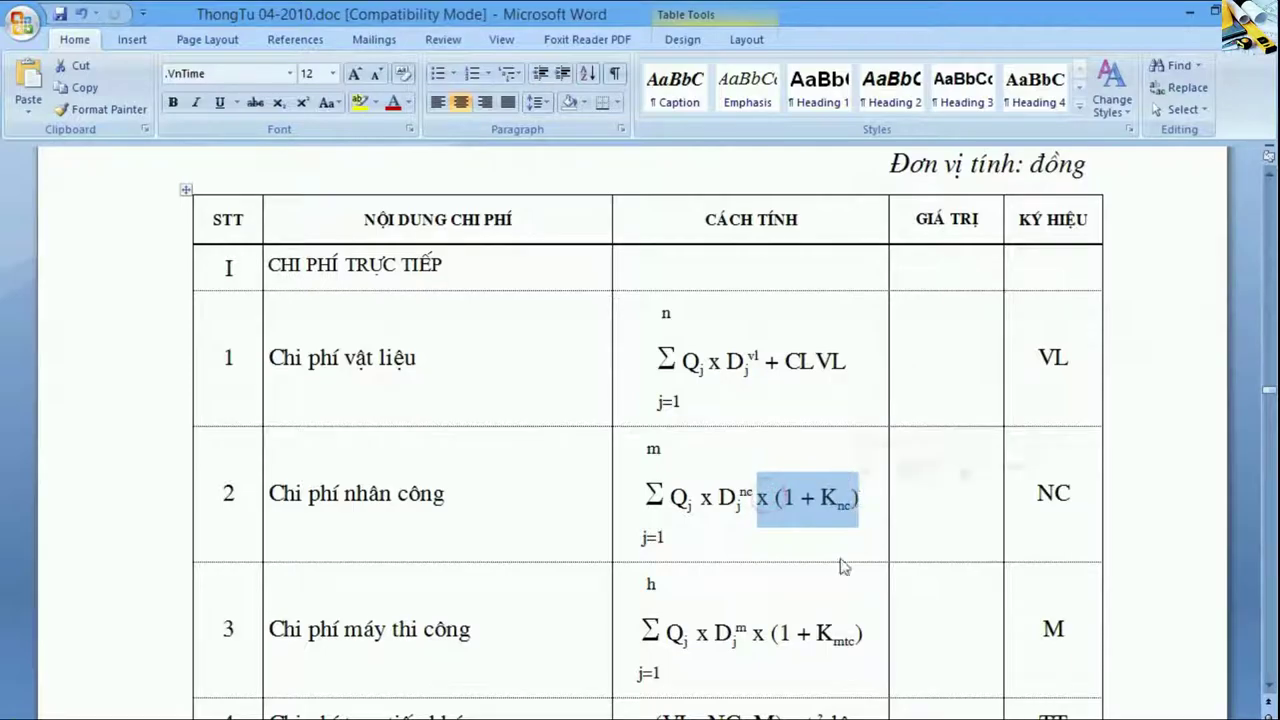
{"action": "left_click_drag", "start_coordinate": [755, 632], "coordinate": [866, 645]}
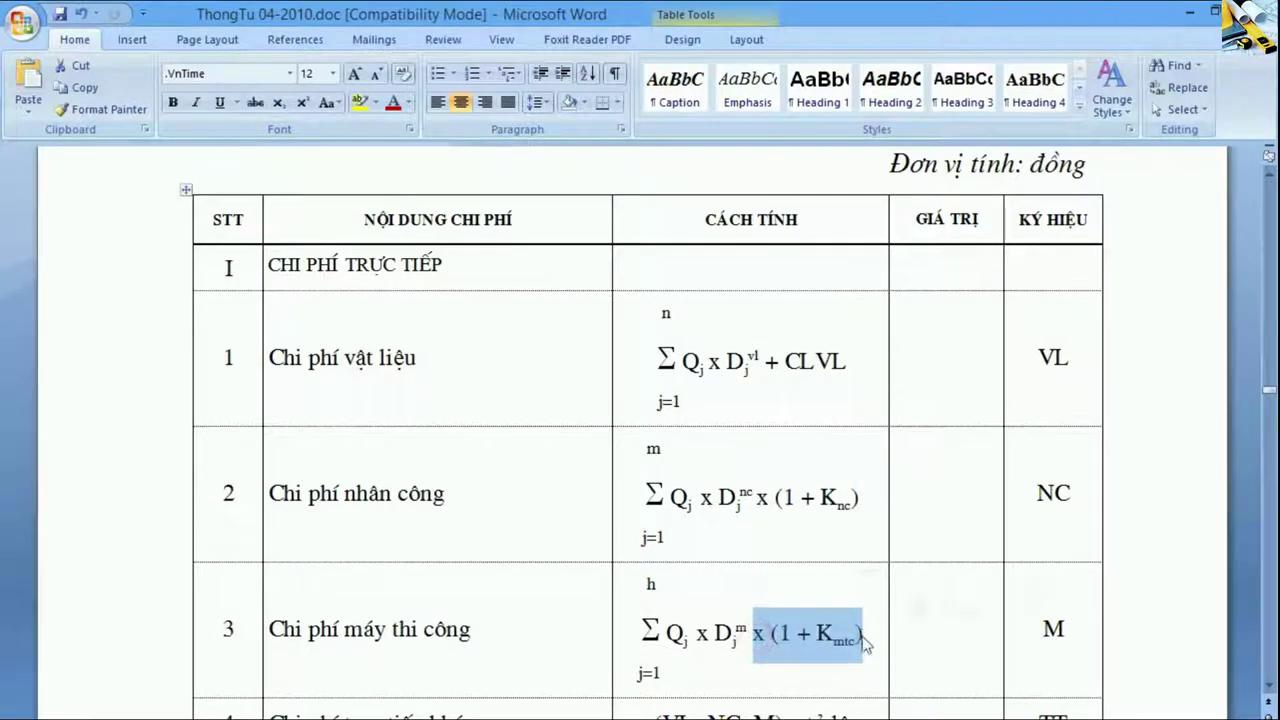
{"action": "left_click", "coordinate": [868, 640]}
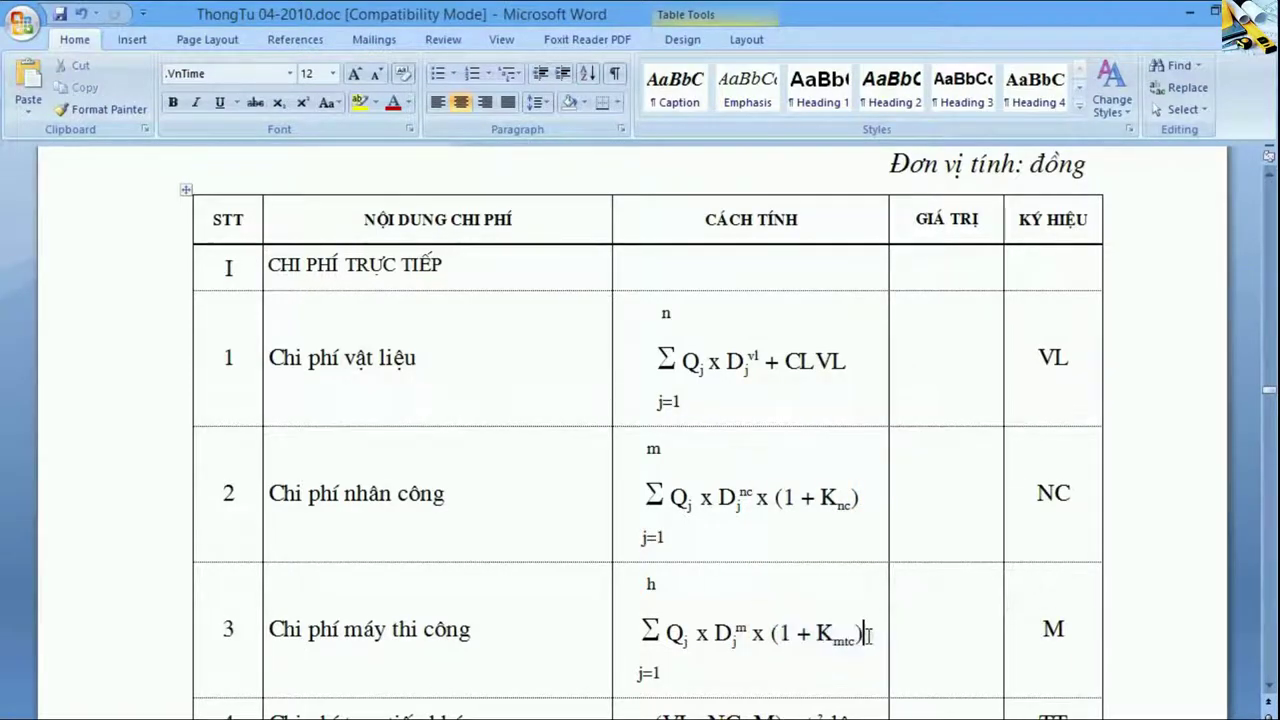
{"action": "double_click", "coordinate": [858, 497]}
{"action": "left_click_drag", "start_coordinate": [858, 497], "coordinate": [760, 498]}
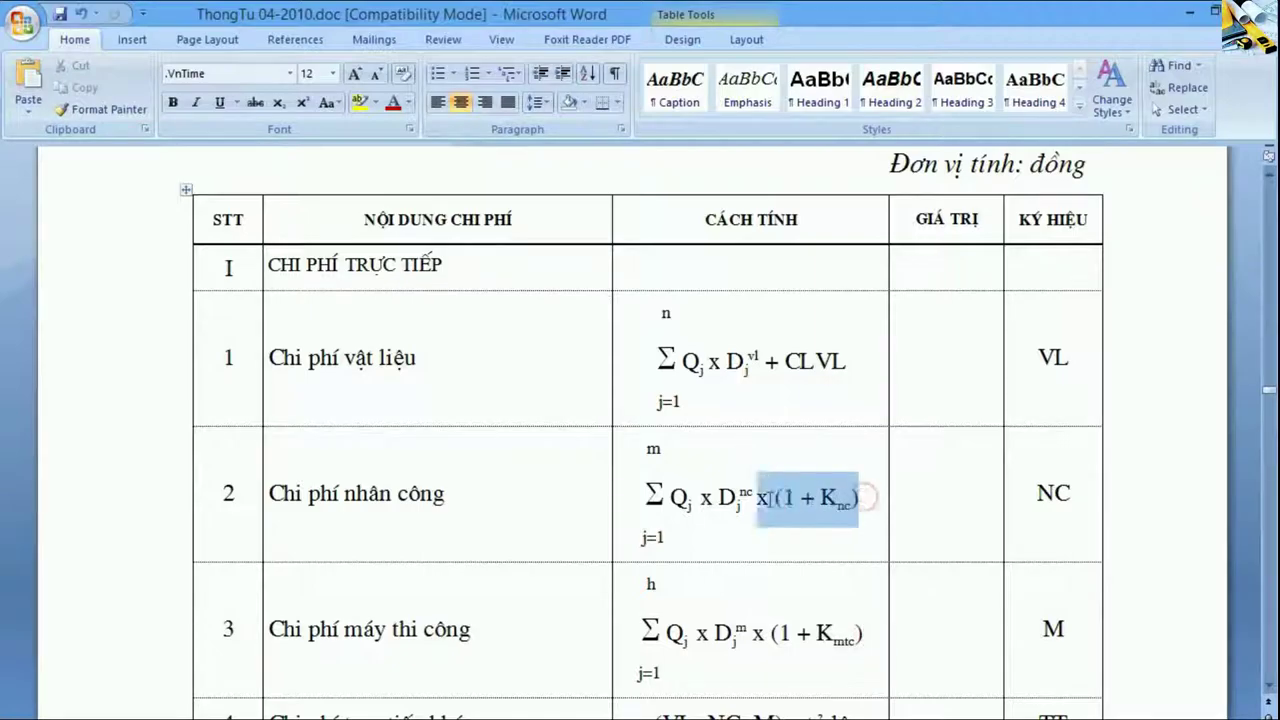
{"action": "left_click_drag", "start_coordinate": [770, 638], "coordinate": [873, 645]}
{"action": "left_click", "coordinate": [872, 643]}
Step: Switch to Foxit Reader and examine the labour and machine adjustment coefficients on page 4 of the QuyetDinh 3796_2014 Hanoi PDF
{"action": "key", "text": "alt+Tab"}
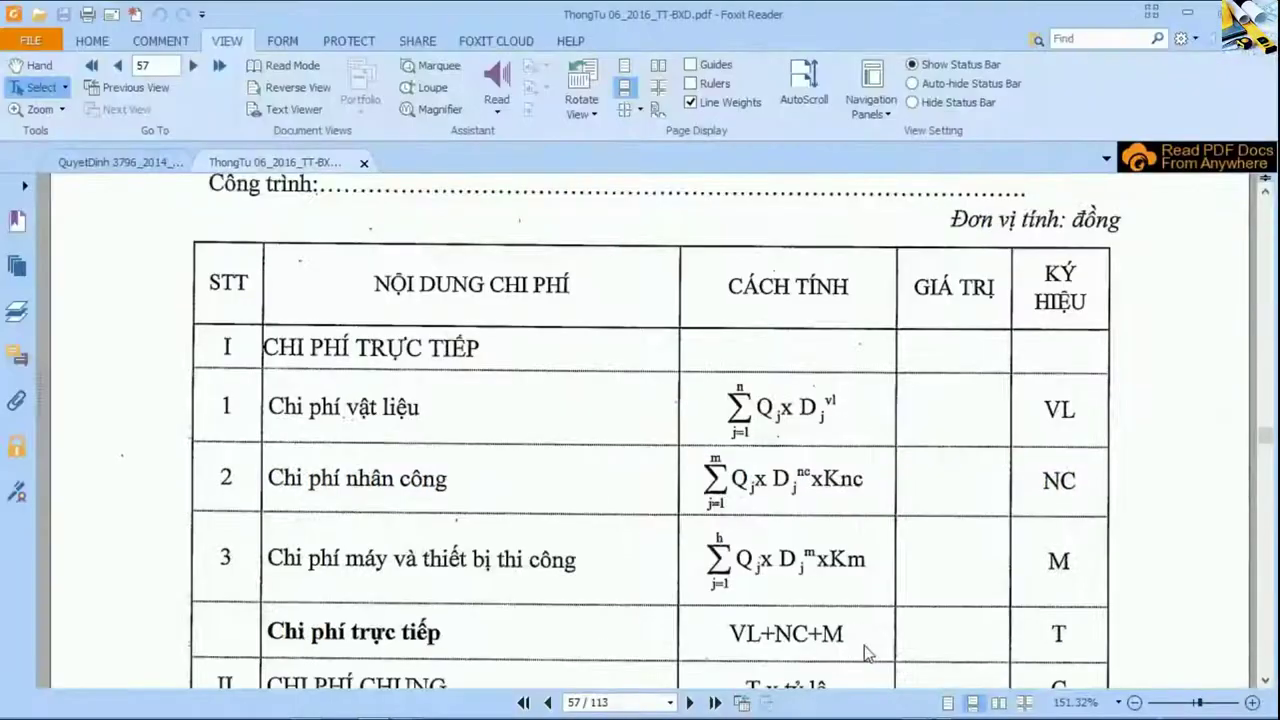
{"action": "left_click", "coordinate": [120, 163]}
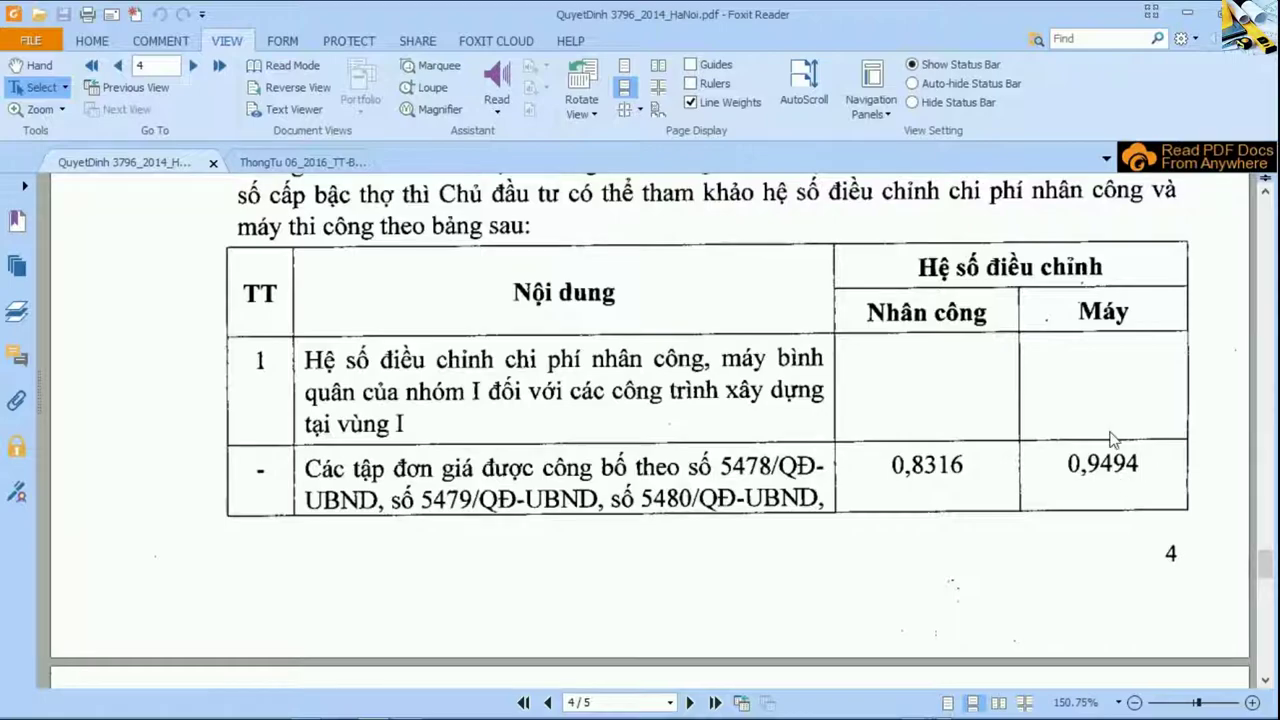
Step: Return to ThongTu 04-2010.doc in Word and highlight the Qj x Dj products and the 1 + K factors in the labour and machine formulas
{"action": "key", "text": "alt+Tab"}
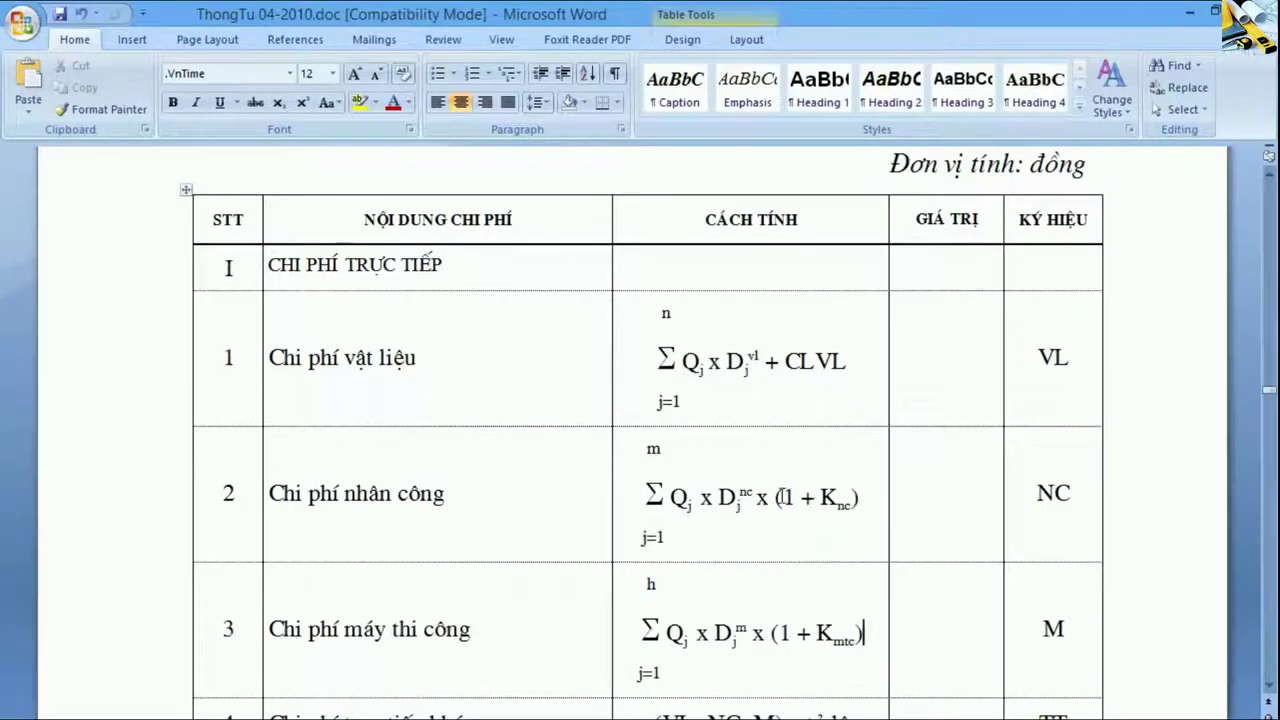
{"action": "left_click_drag", "start_coordinate": [781, 497], "coordinate": [850, 500]}
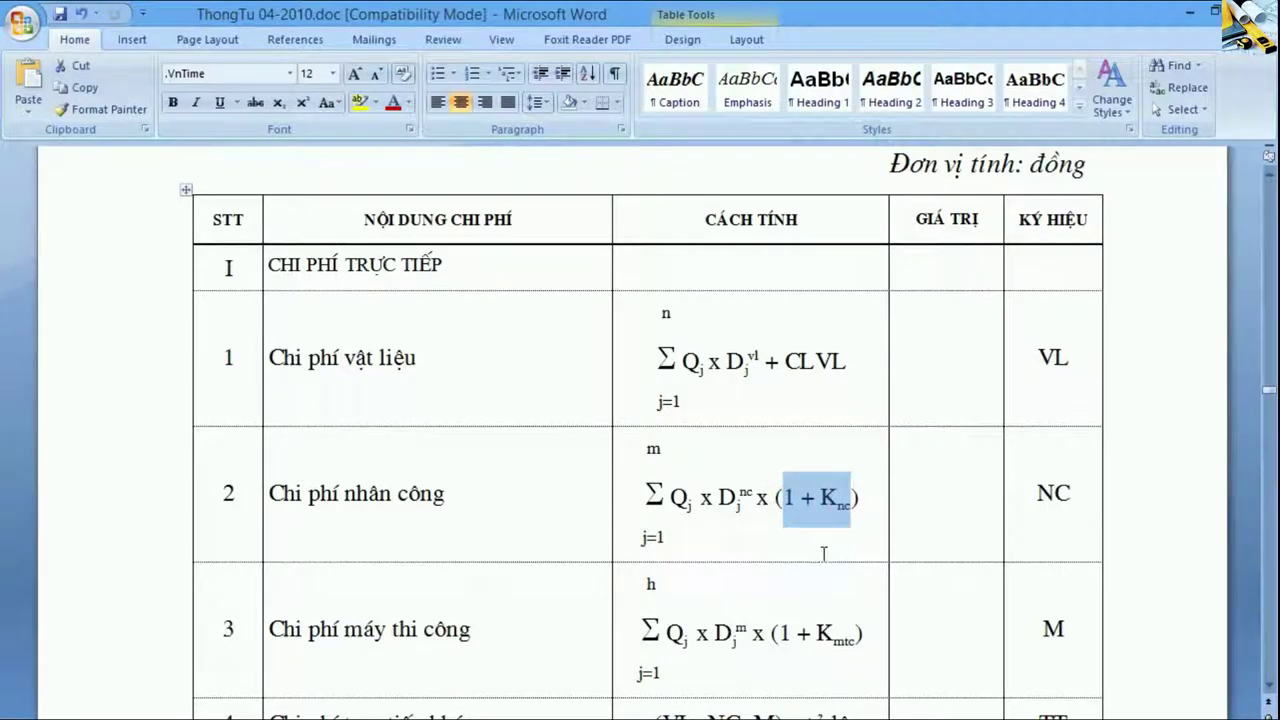
{"action": "left_click_drag", "start_coordinate": [670, 497], "coordinate": [757, 497]}
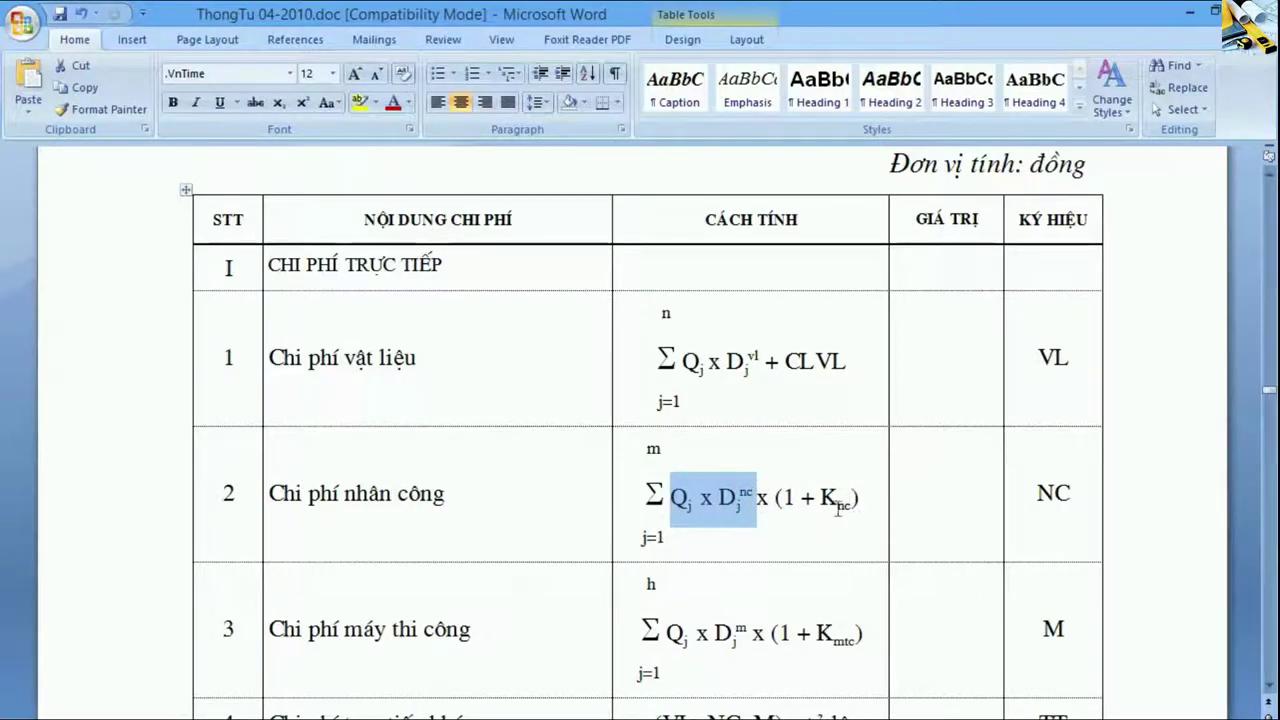
{"action": "left_click_drag", "start_coordinate": [848, 500], "coordinate": [783, 500]}
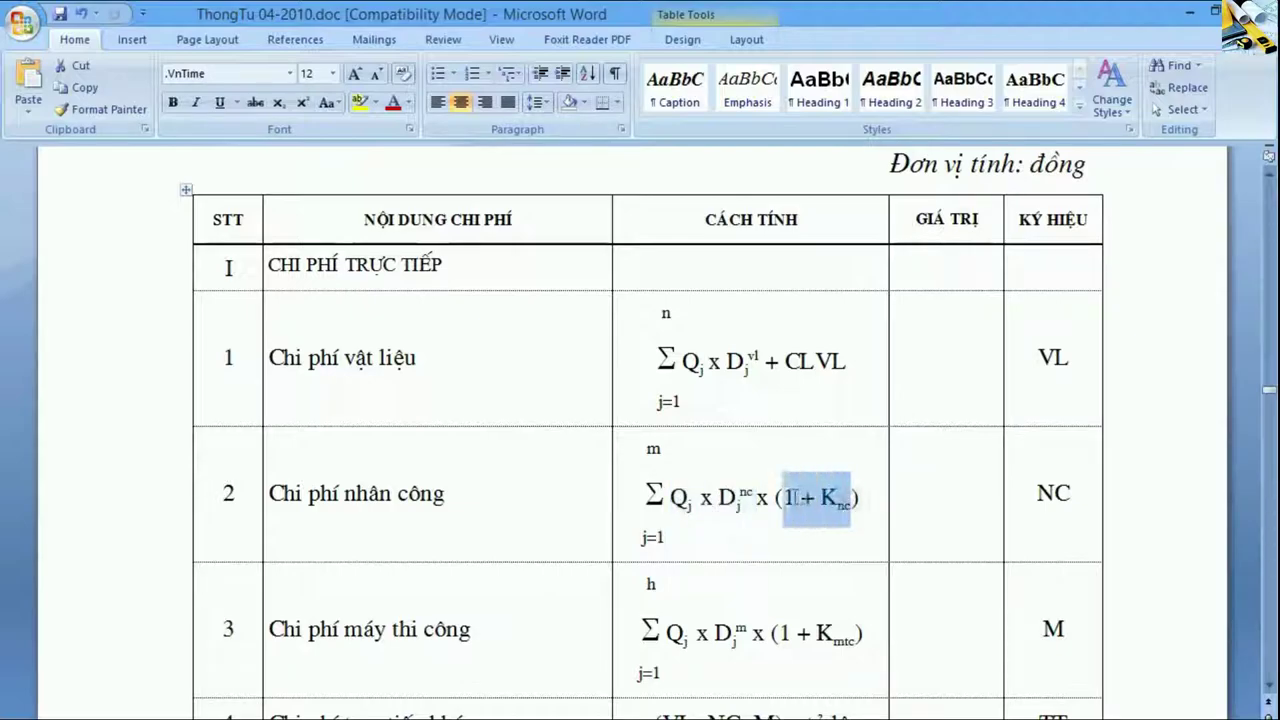
{"action": "left_click_drag", "start_coordinate": [855, 636], "coordinate": [789, 633]}
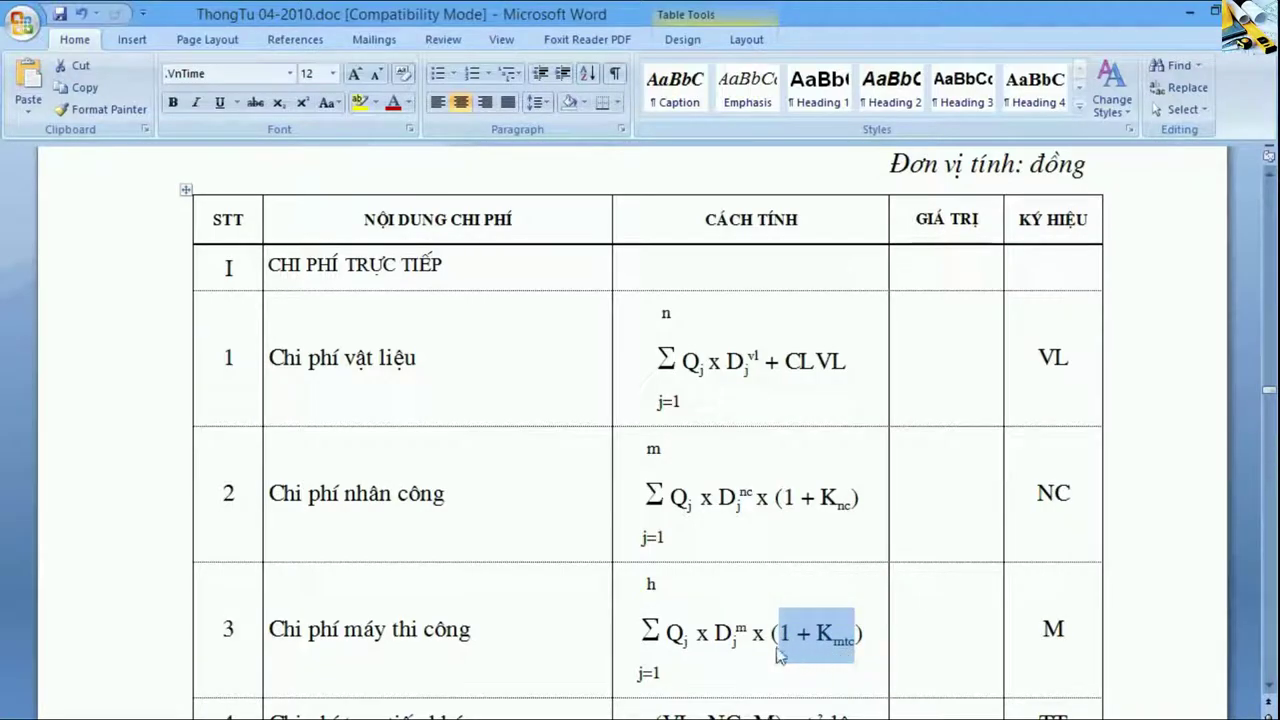
{"action": "left_click_drag", "start_coordinate": [752, 636], "coordinate": [666, 636]}
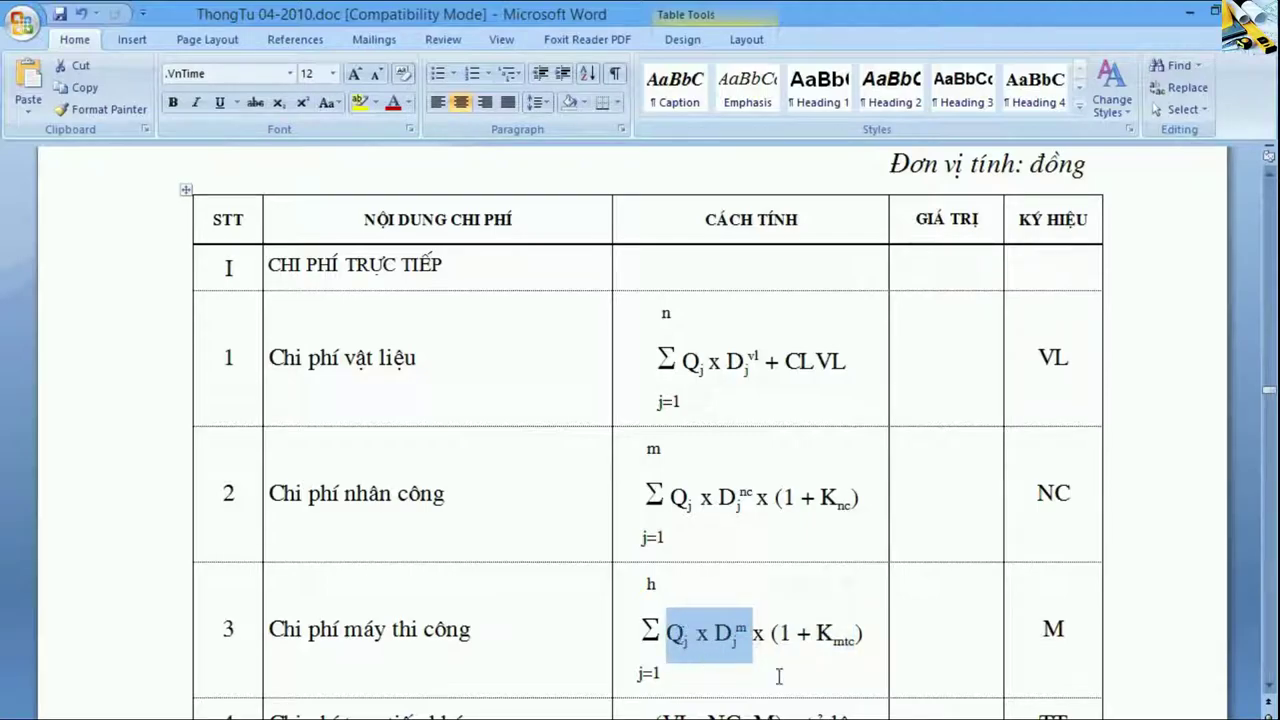
{"action": "left_click_drag", "start_coordinate": [778, 634], "coordinate": [855, 636]}
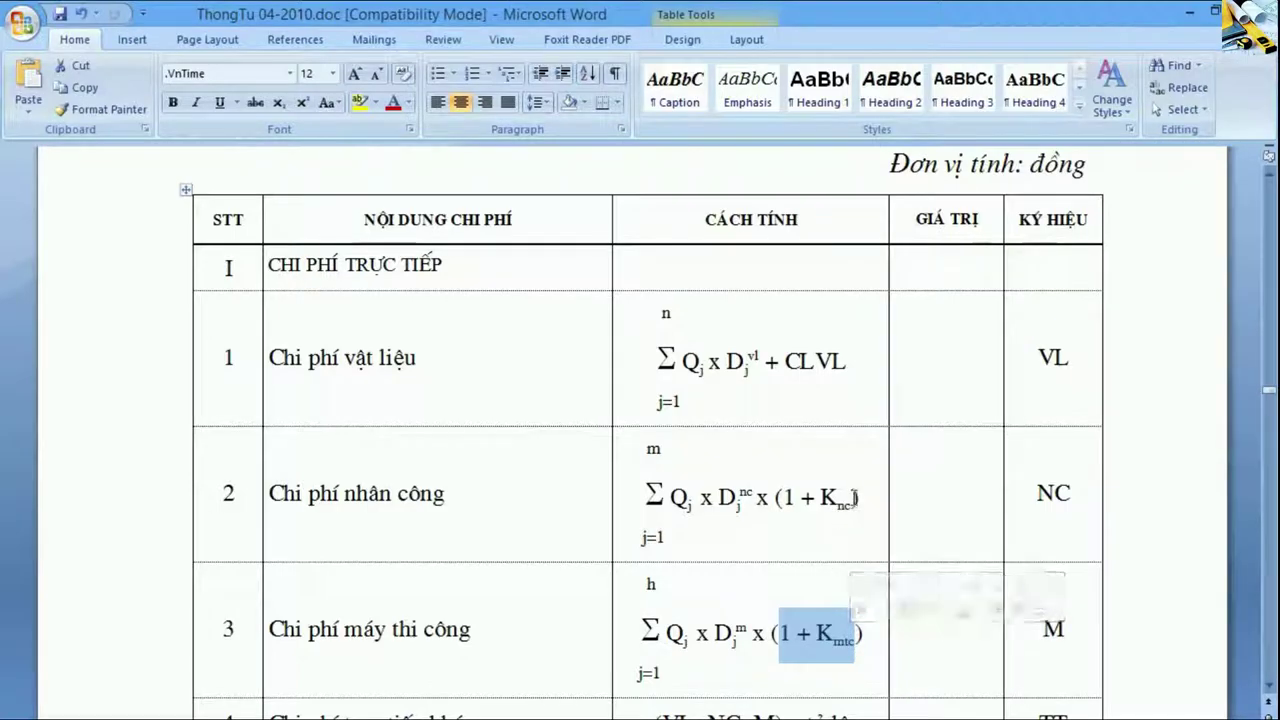
{"action": "left_click_drag", "start_coordinate": [856, 494], "coordinate": [787, 500]}
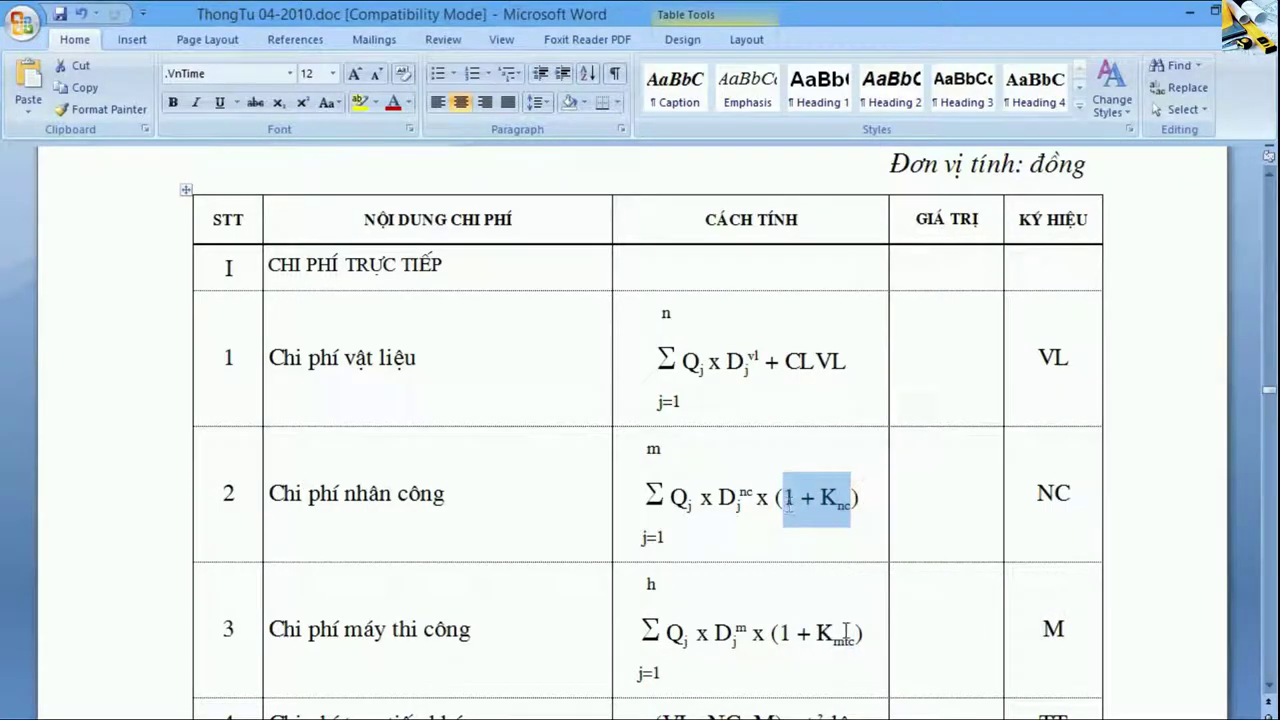
{"action": "left_click_drag", "start_coordinate": [856, 630], "coordinate": [782, 636]}
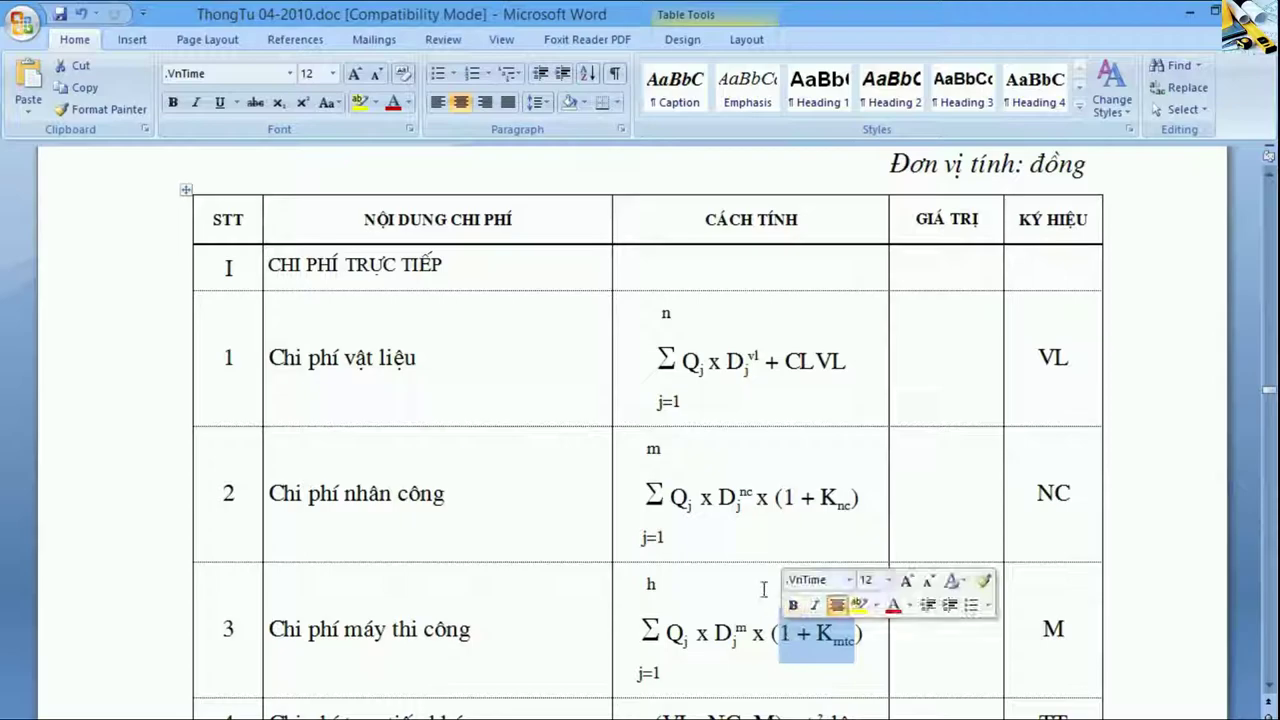
Step: Switch to Foxit Reader and find the definitions of Qj and Dj on page 58 of ThongTu 06_2016_TT-BXD.pdf
{"action": "key", "text": "alt+Tab"}
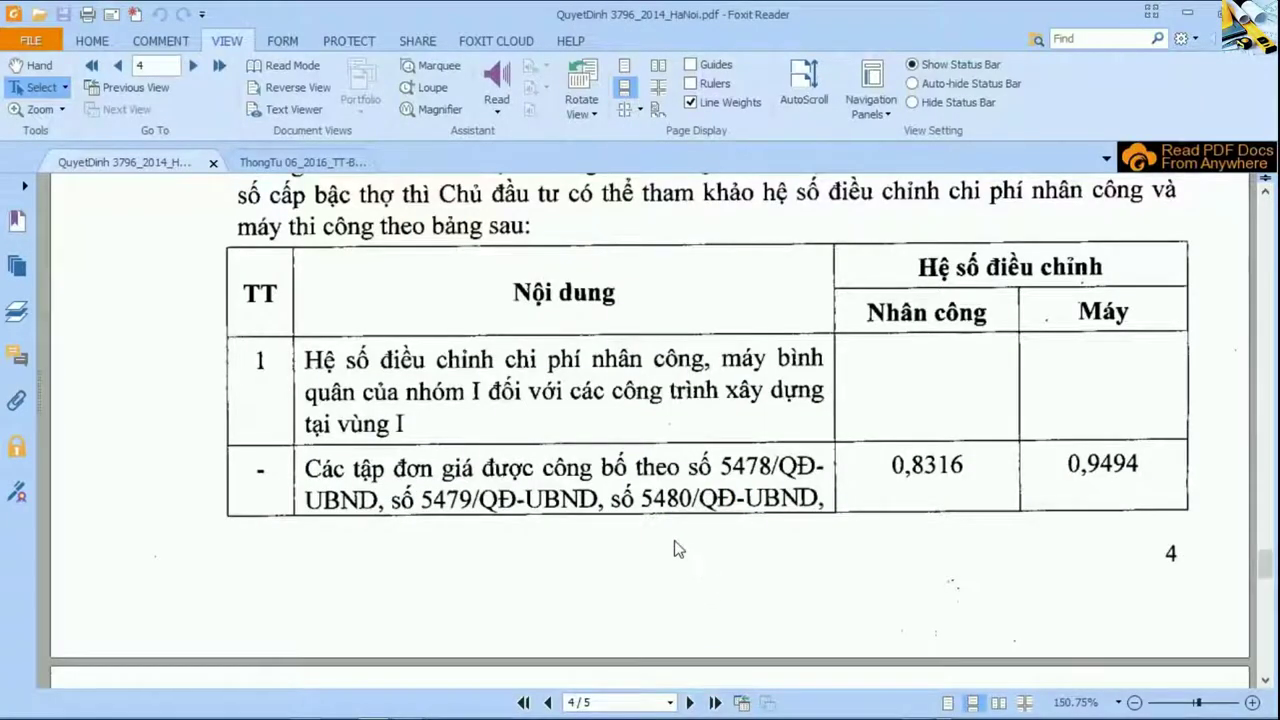
{"action": "left_click", "coordinate": [292, 166]}
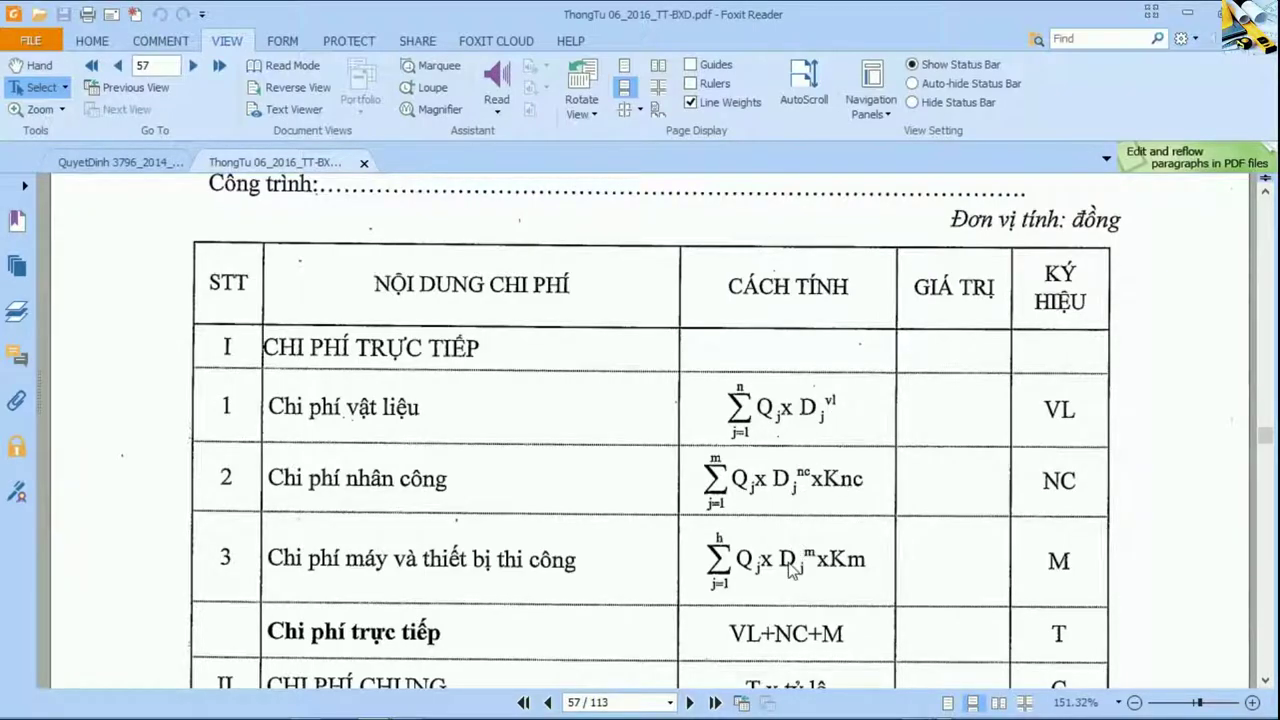
{"action": "scroll", "coordinate": [795, 568], "scroll_direction": "down", "scroll_amount": 3}
{"action": "scroll", "coordinate": [795, 568], "scroll_direction": "down", "scroll_amount": 10}
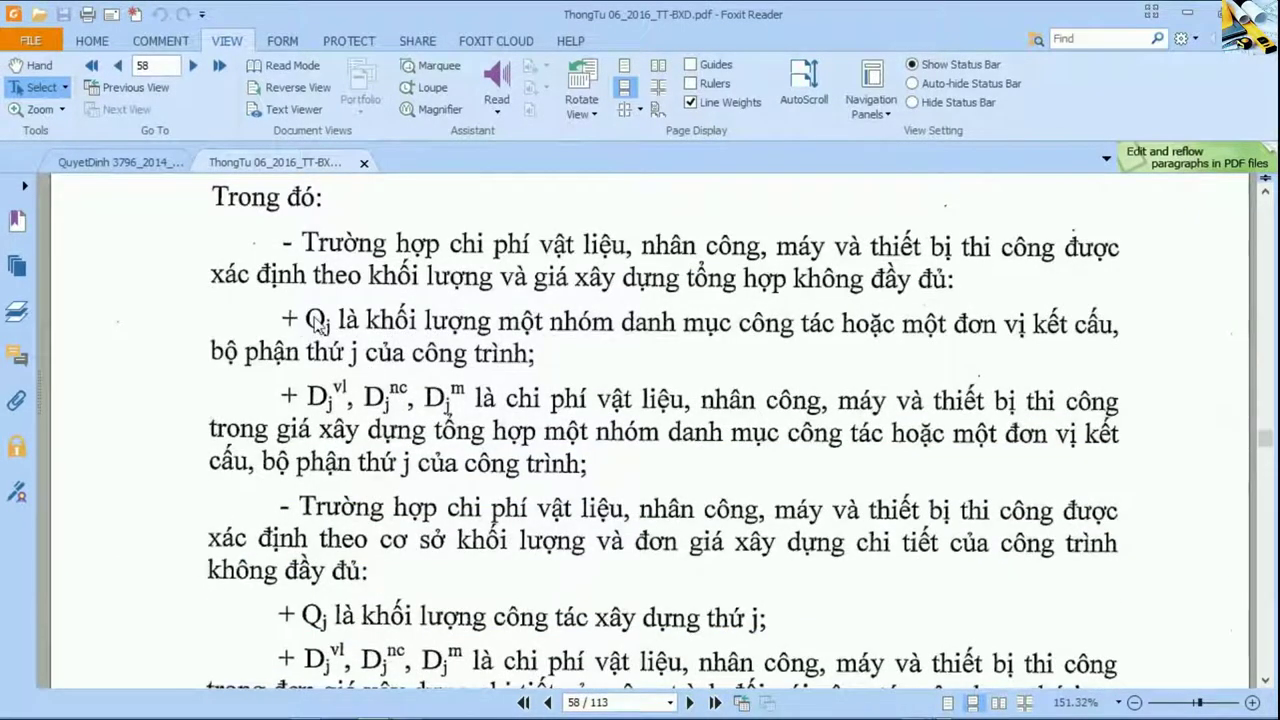
Step: Switch to Dự toán G8, open the Công trình sheet and highlight the work quantities in the Khối lượng column
{"action": "key", "text": "alt+Tab"}
{"action": "key", "text": "alt+Tab"}
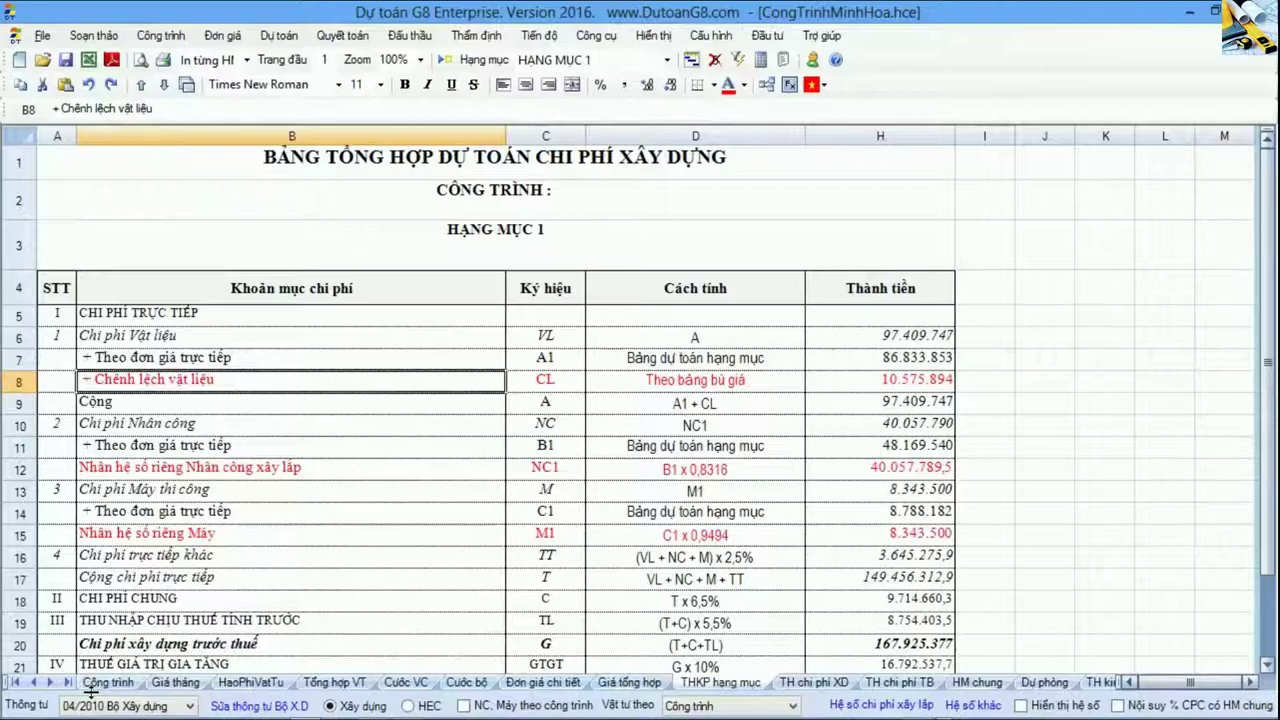
{"action": "left_click", "coordinate": [107, 682]}
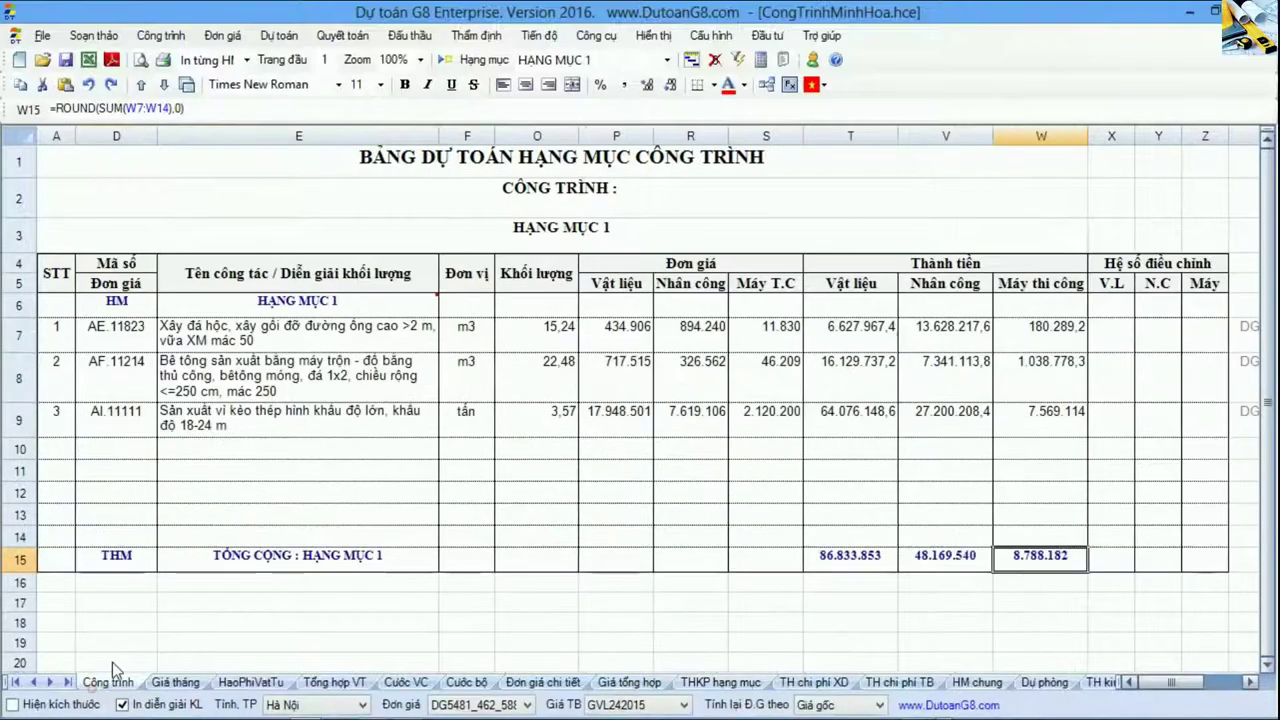
{"action": "left_click_drag", "start_coordinate": [540, 304], "coordinate": [555, 482]}
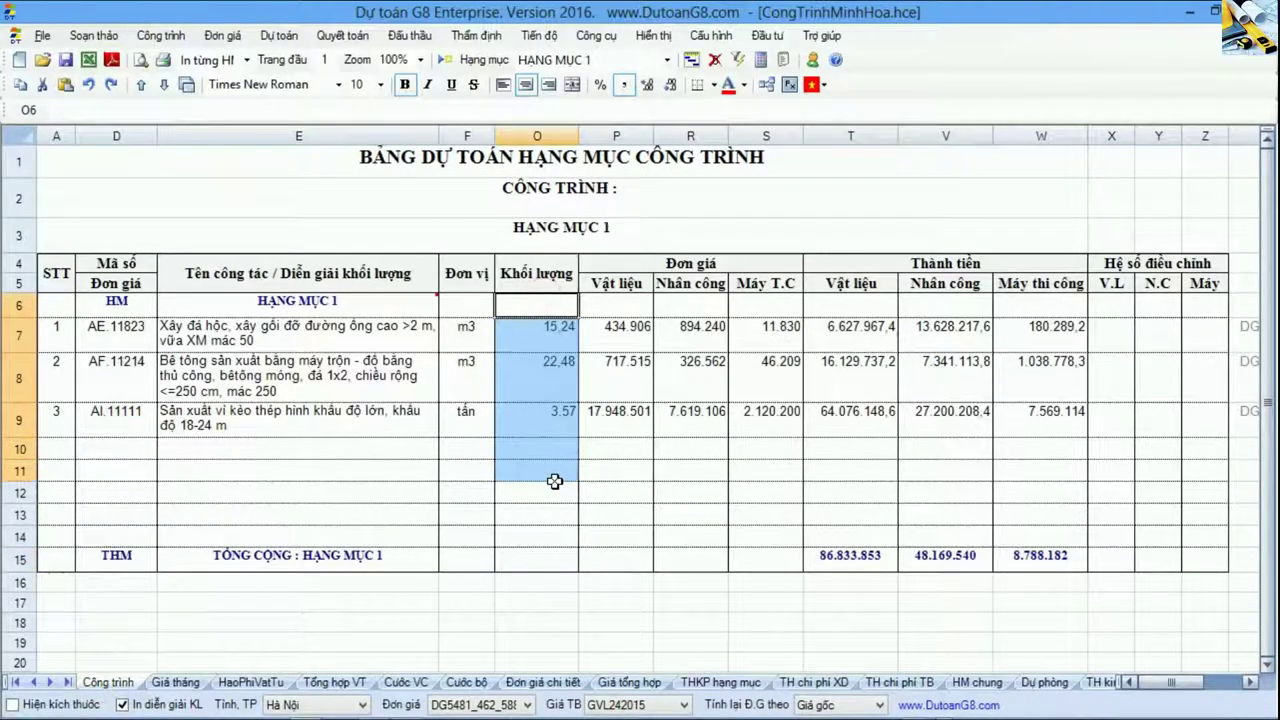
{"action": "left_click_drag", "start_coordinate": [519, 304], "coordinate": [537, 416]}
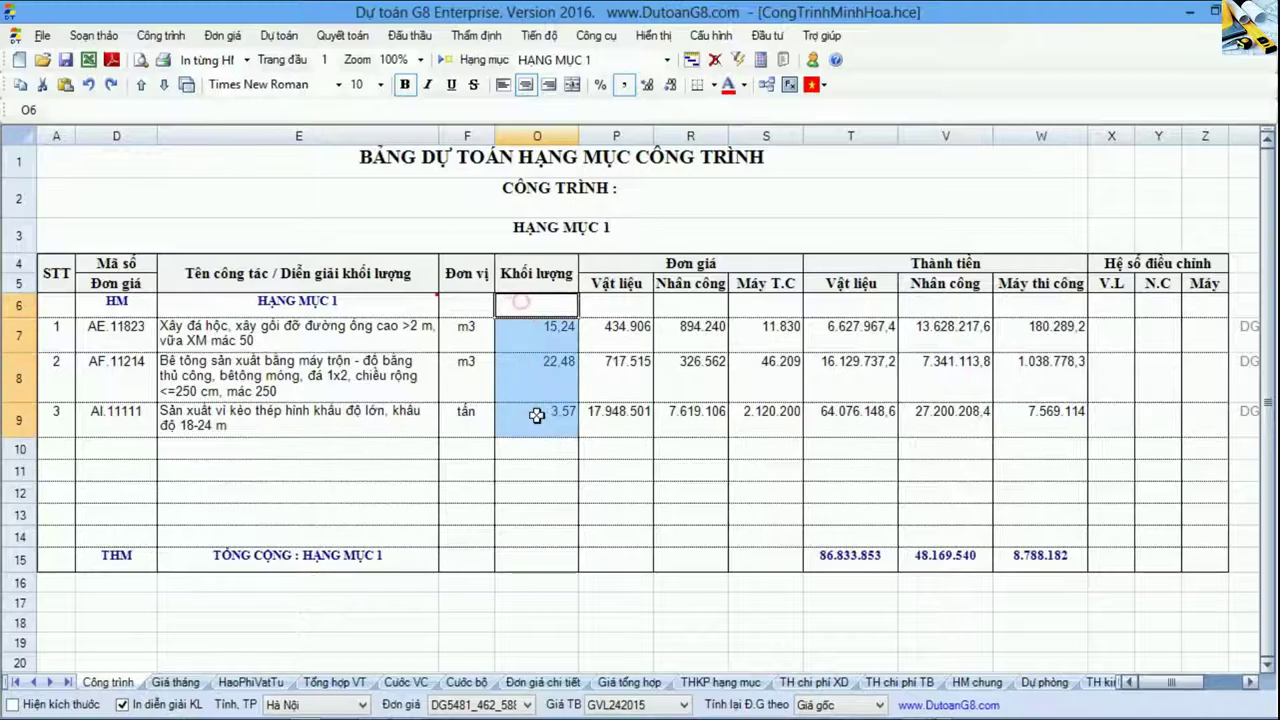
{"action": "left_click", "coordinate": [537, 333]}
Step: Return to the Circular 06/2016 PDF, read the remaining formula definitions on page 58, and go to page 61
{"action": "key", "text": "alt+Tab"}
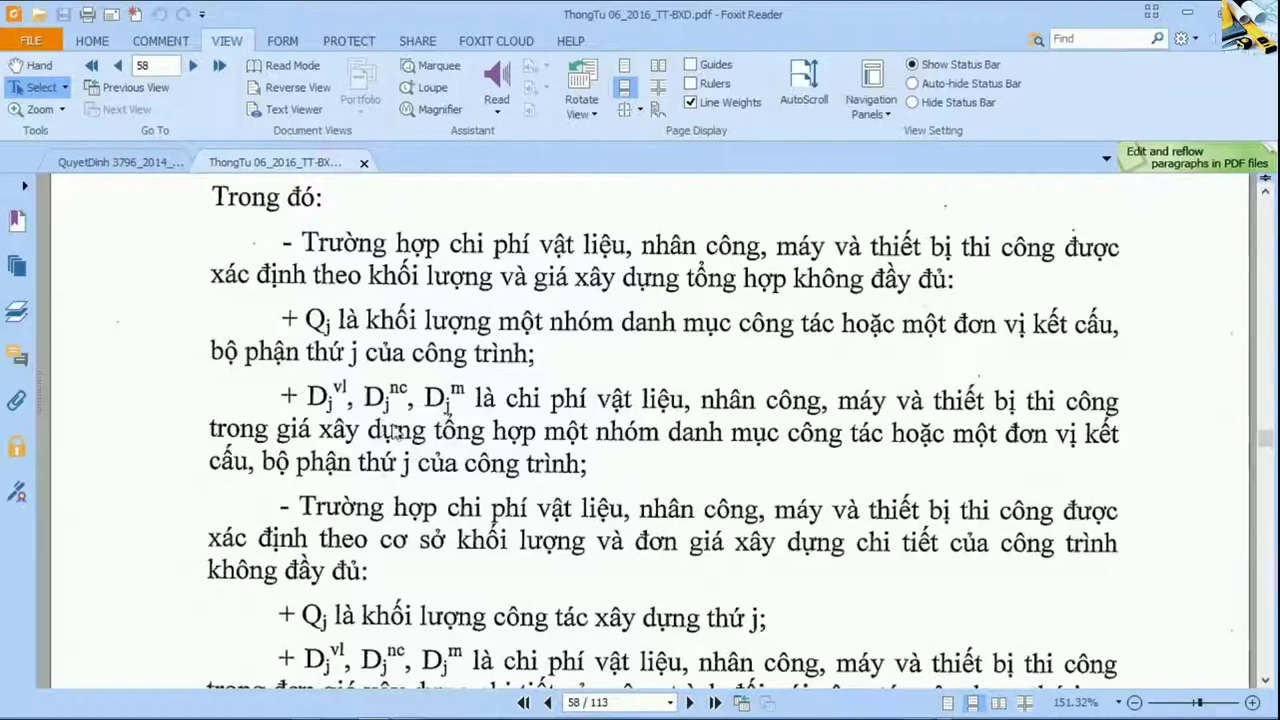
{"action": "scroll", "coordinate": [410, 440], "scroll_direction": "down", "scroll_amount": 6}
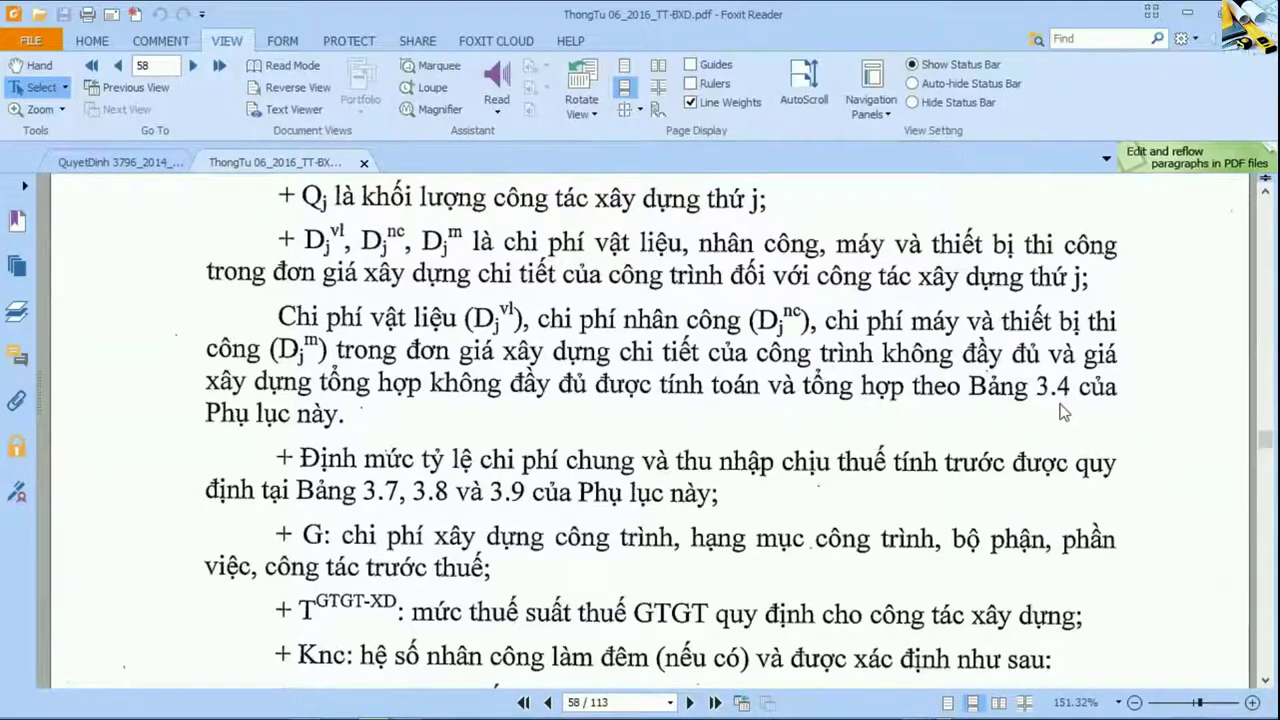
{"action": "left_click", "coordinate": [635, 701]}
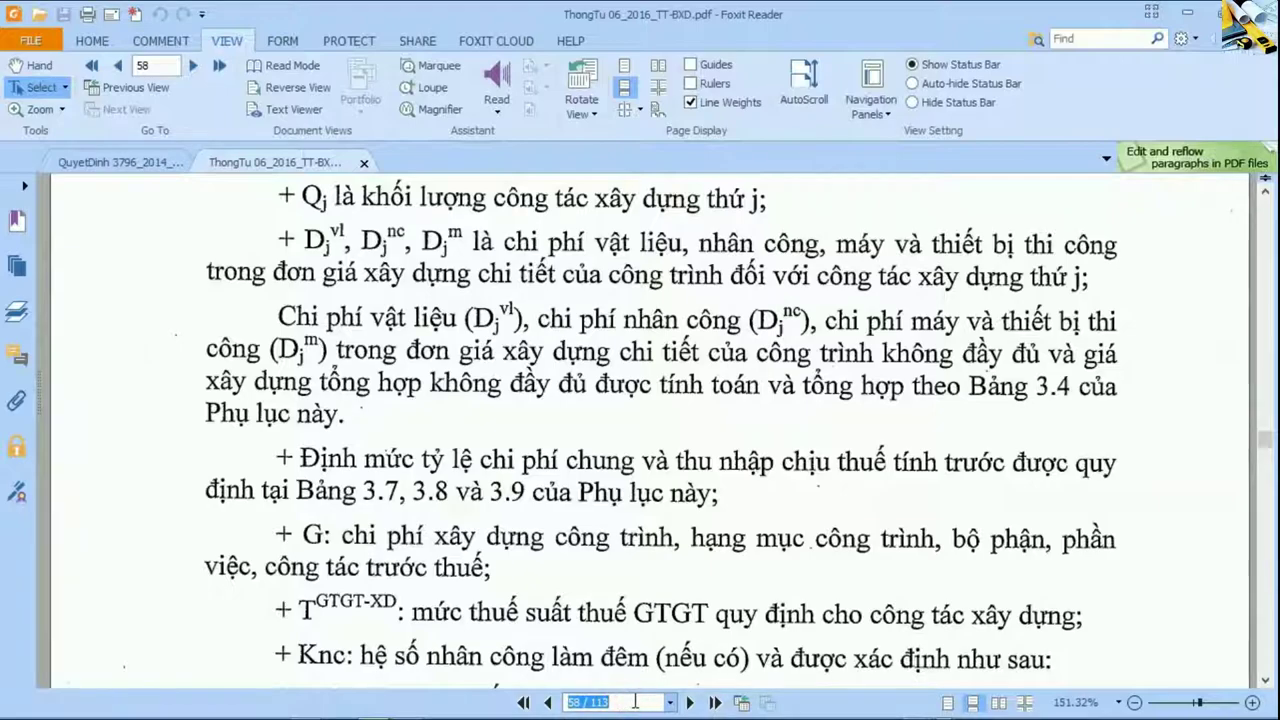
{"action": "type", "text": "61"}
{"action": "key", "text": "Return"}
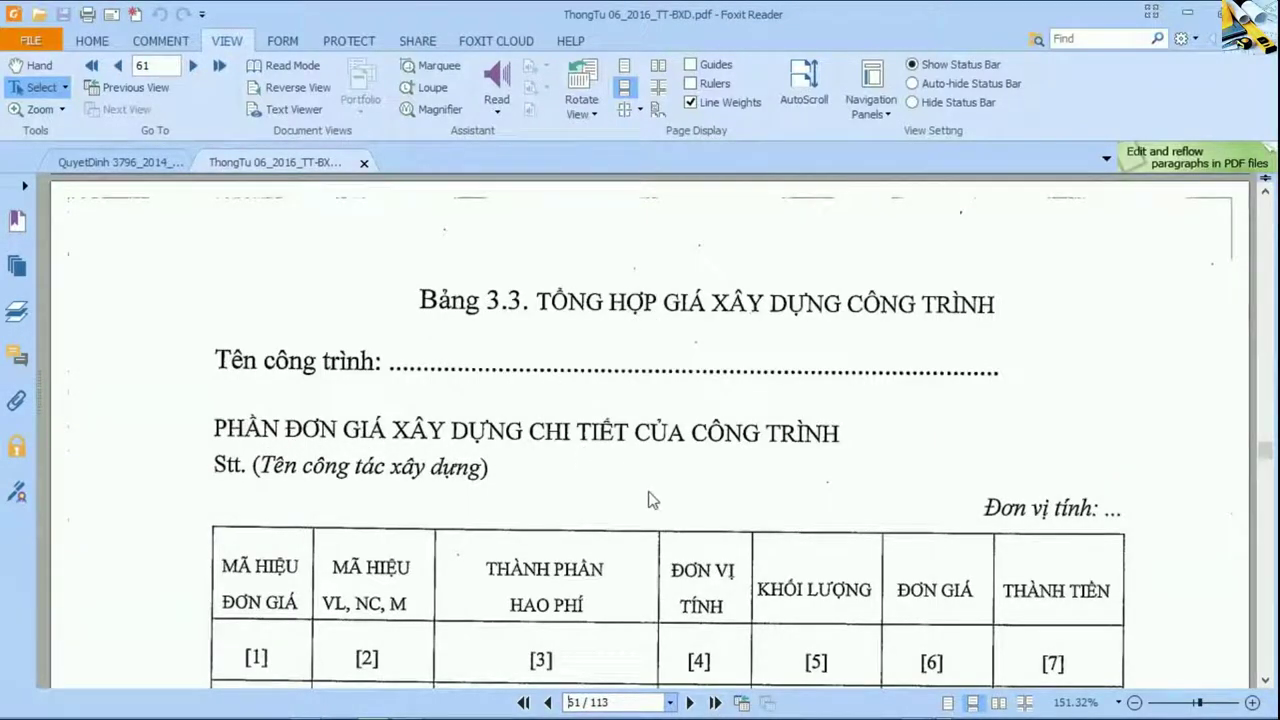
Step: Skim the detailed unit-price part of Bảng 3.3 on page 61 and the composite-price heading on page 62
{"action": "scroll", "coordinate": [644, 526], "scroll_direction": "down", "scroll_amount": 3}
{"action": "scroll", "coordinate": [643, 525], "scroll_direction": "down", "scroll_amount": 13}
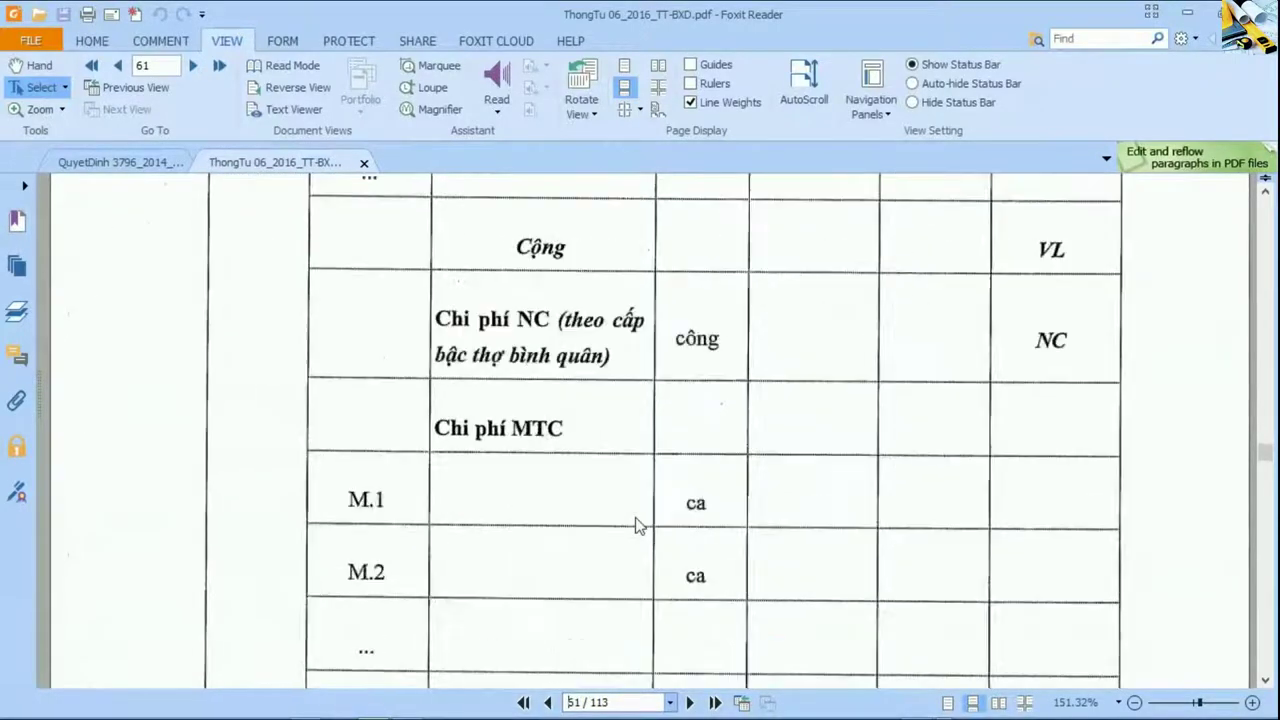
{"action": "scroll", "coordinate": [637, 527], "scroll_direction": "up", "scroll_amount": 16}
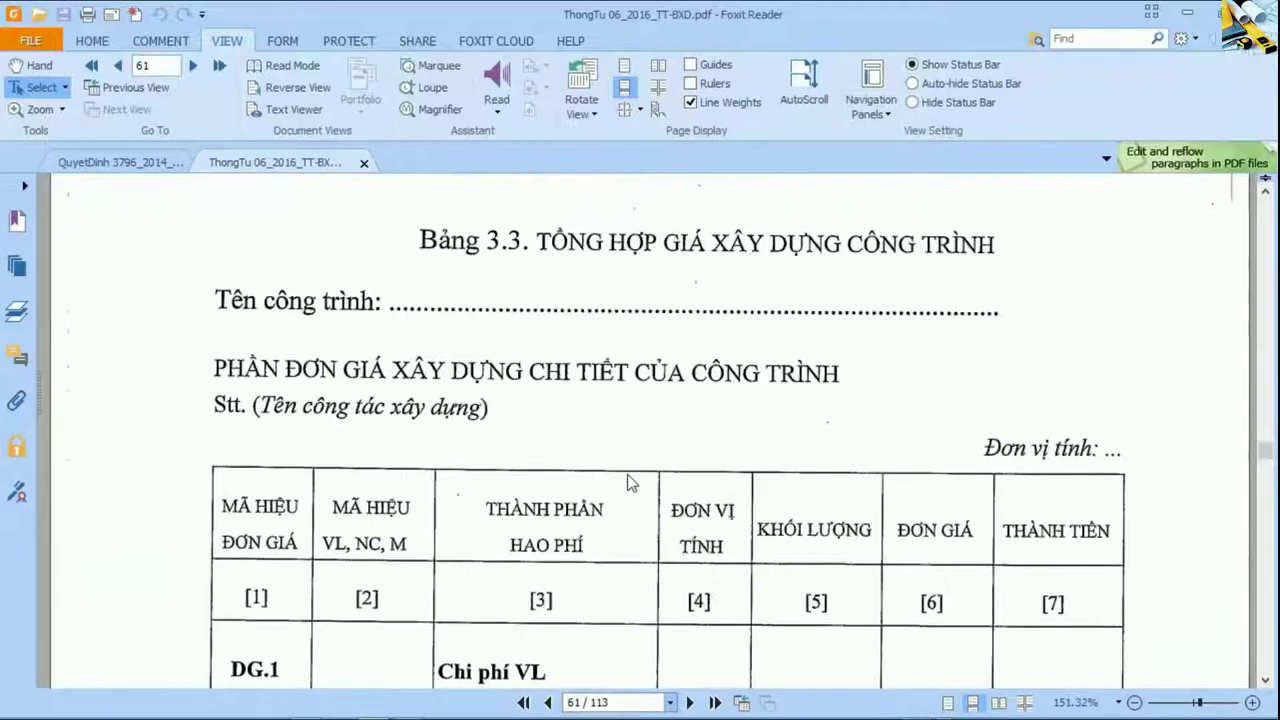
{"action": "scroll", "coordinate": [630, 486], "scroll_direction": "down", "scroll_amount": 6}
{"action": "scroll", "coordinate": [630, 486], "scroll_direction": "down", "scroll_amount": 8}
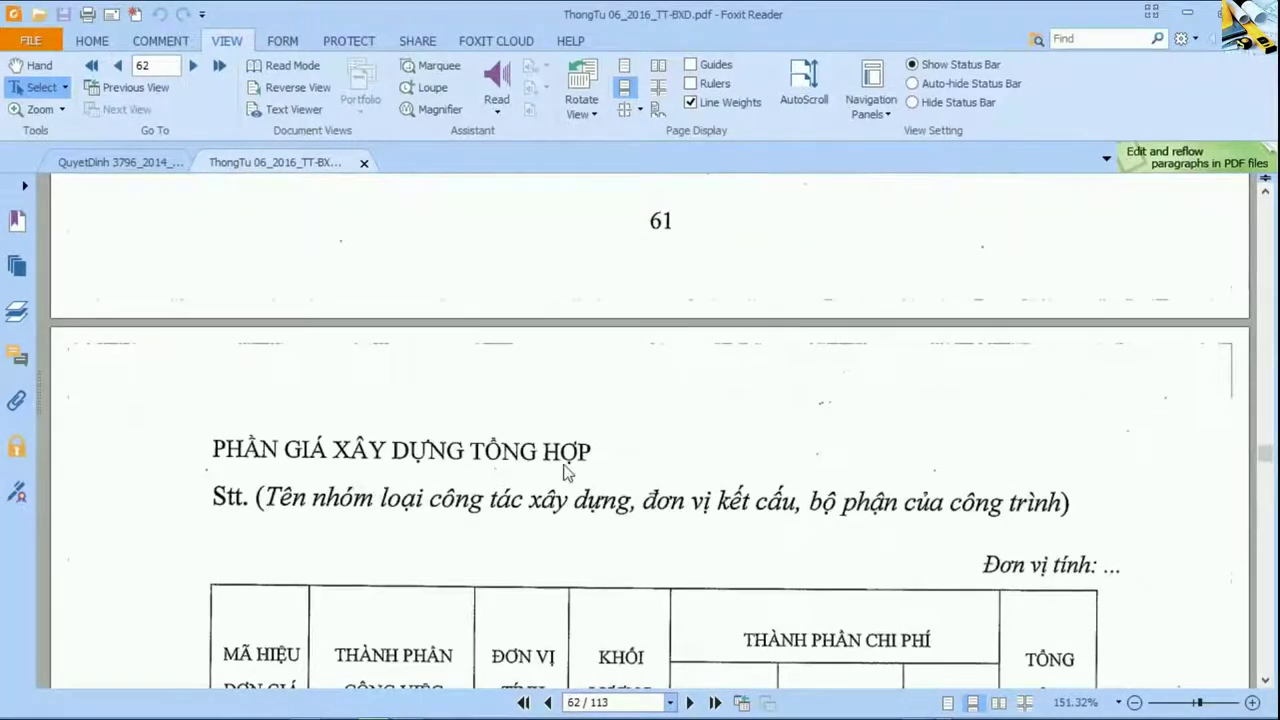
{"action": "scroll", "coordinate": [566, 476], "scroll_direction": "up", "scroll_amount": 4}
{"action": "scroll", "coordinate": [566, 476], "scroll_direction": "up", "scroll_amount": 7}
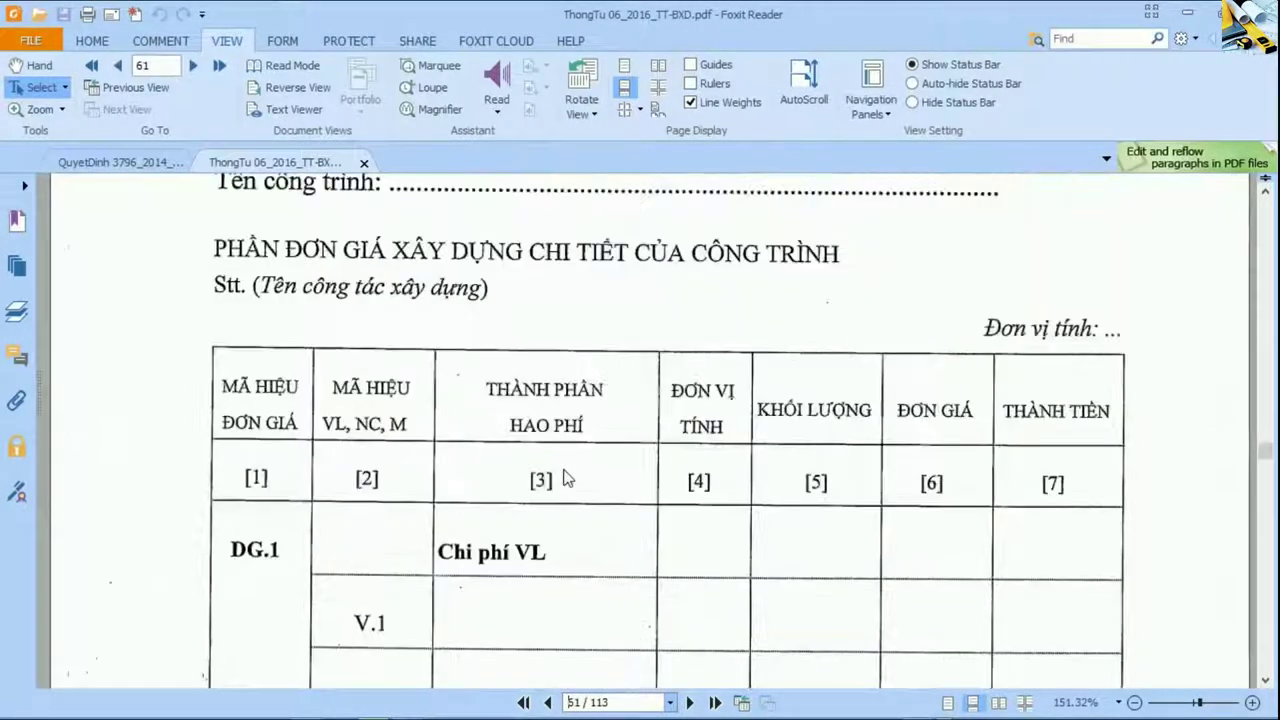
Step: Examine the Bảng 3.3 detailed unit-price table row by row, from Chi phí VL through Chi phí NC to the Chi phí MTC total
{"action": "scroll", "coordinate": [566, 476], "scroll_direction": "down", "scroll_amount": 1}
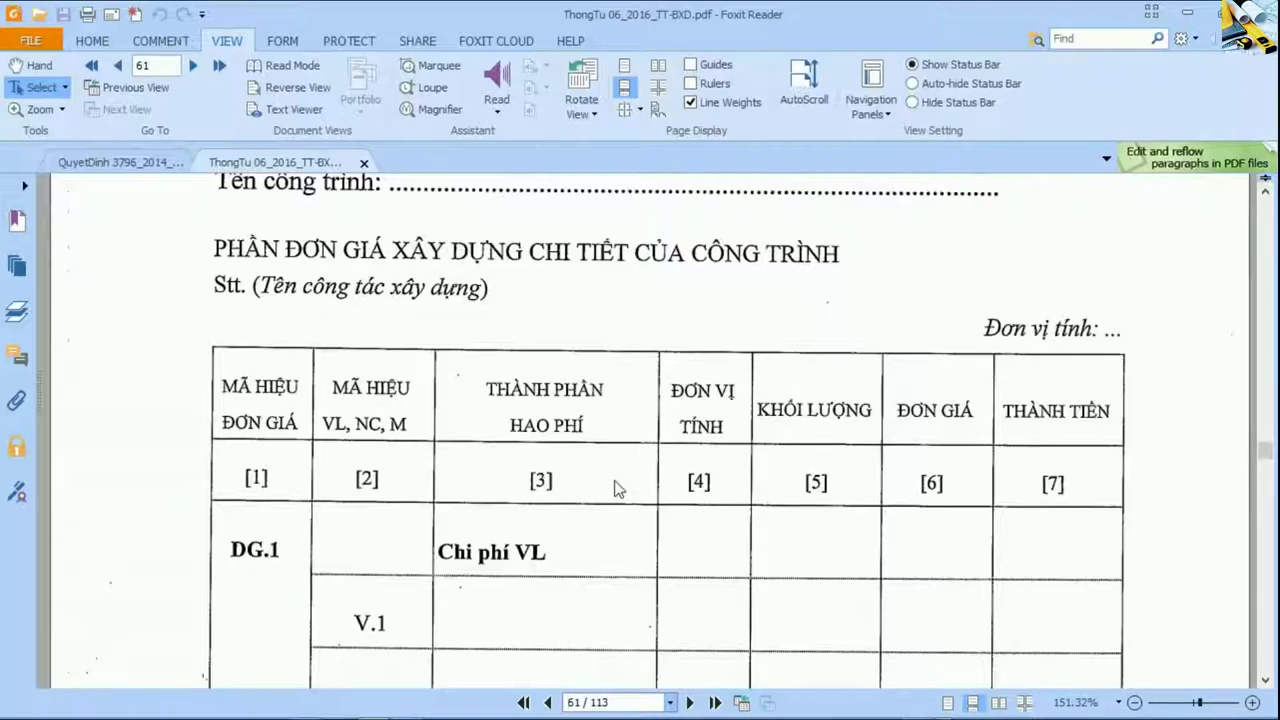
{"action": "scroll", "coordinate": [617, 487], "scroll_direction": "down", "scroll_amount": 2}
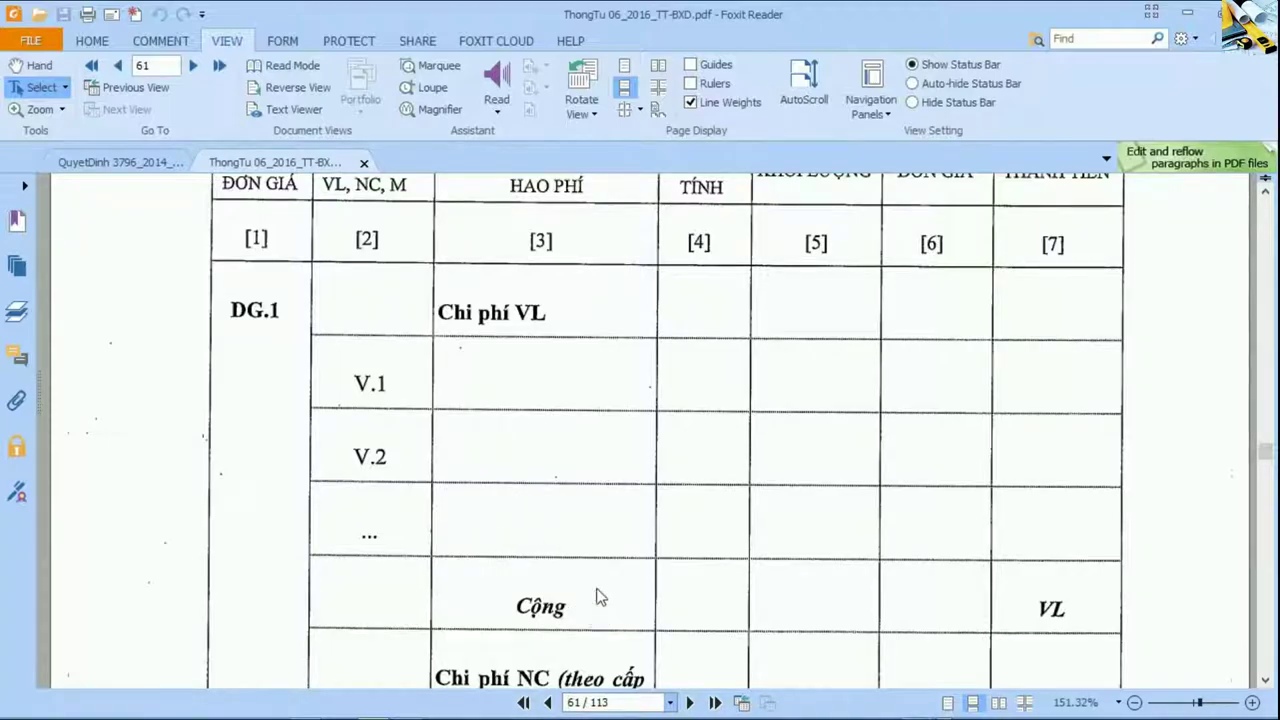
{"action": "scroll", "coordinate": [600, 596], "scroll_direction": "up", "scroll_amount": 1}
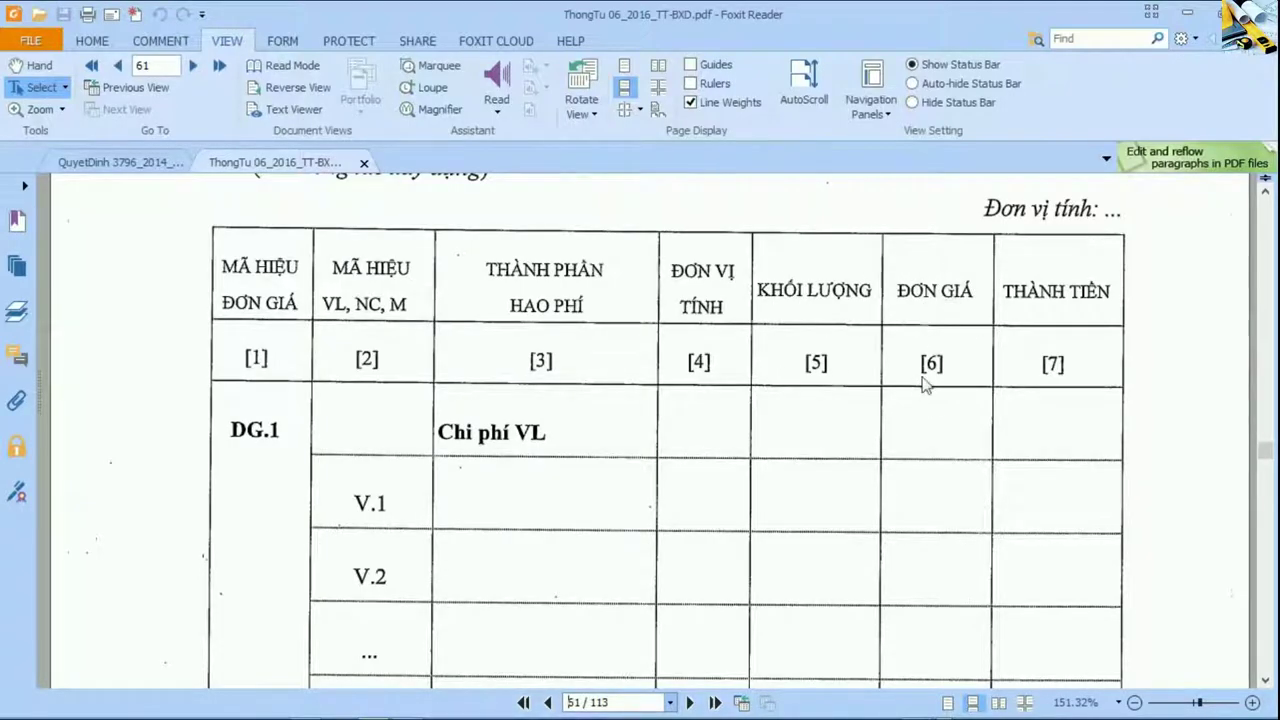
{"action": "scroll", "coordinate": [935, 529], "scroll_direction": "down", "scroll_amount": 3}
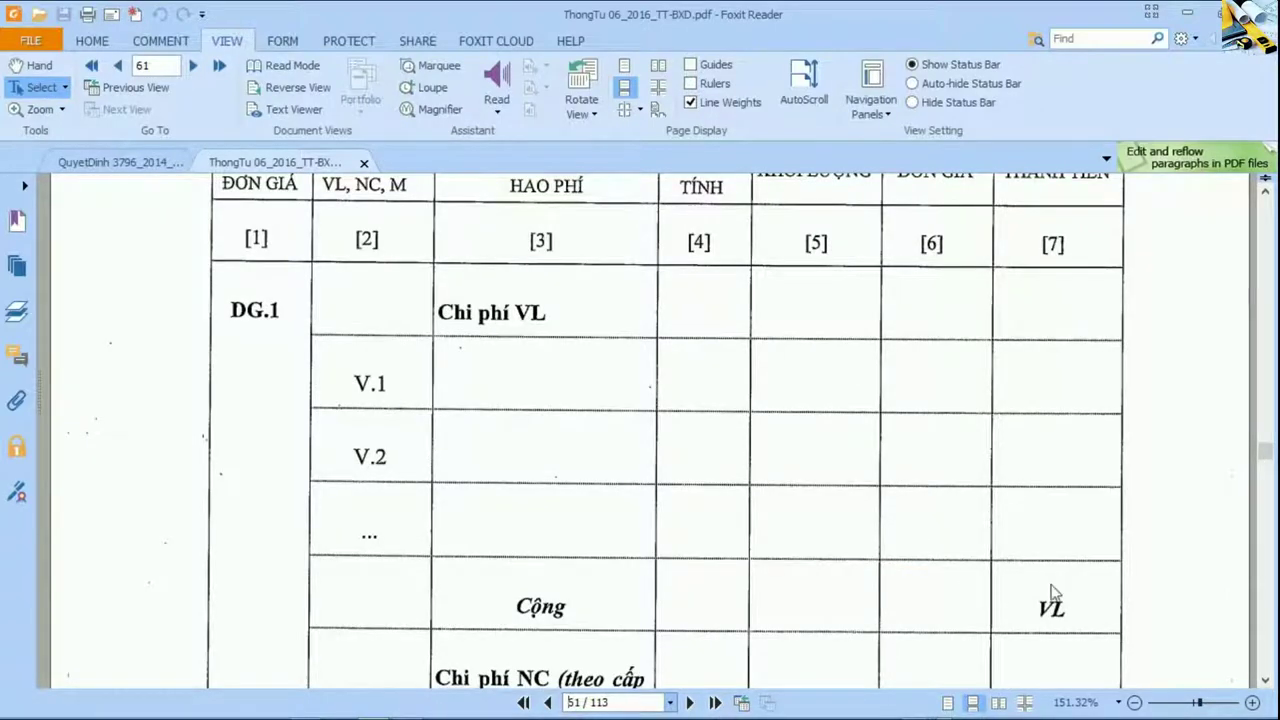
{"action": "scroll", "coordinate": [849, 565], "scroll_direction": "down", "scroll_amount": 10}
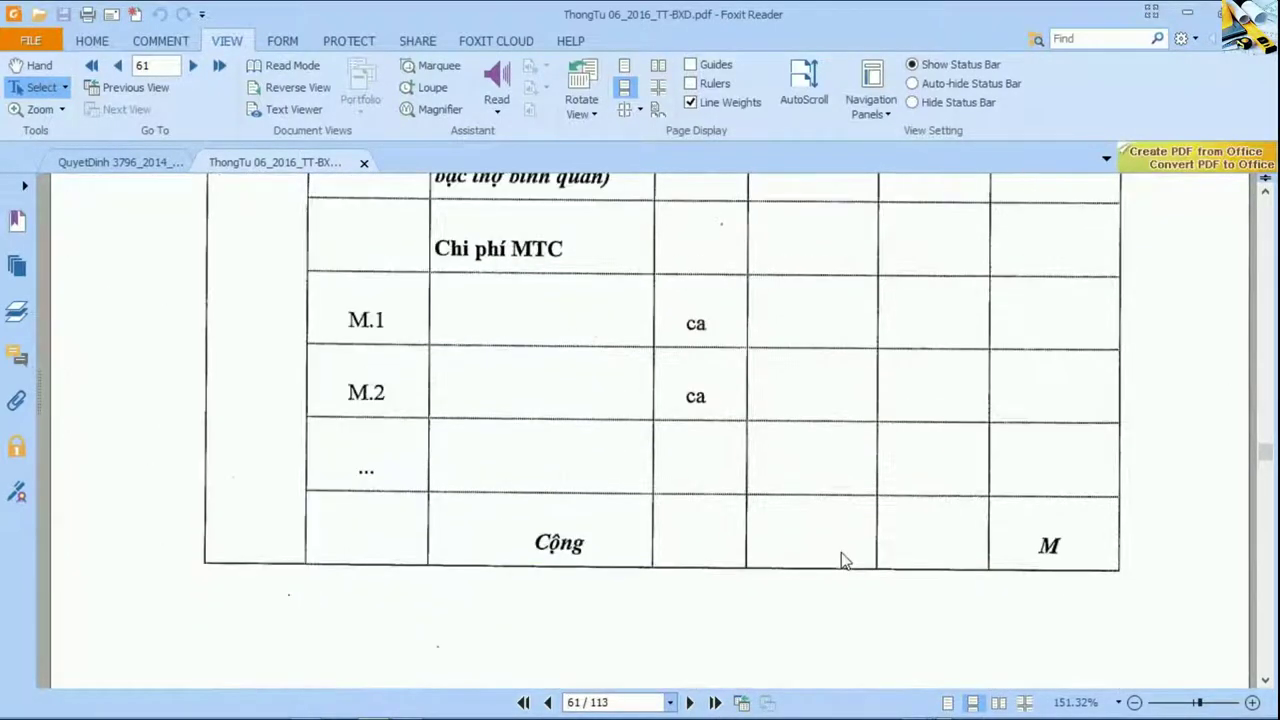
Step: Switch to Dự toán G8, open the Đơn giá chi tiết sheet and highlight work item AE.11823 and its material names, units and norms
{"action": "scroll", "coordinate": [840, 558], "scroll_direction": "up", "scroll_amount": 3}
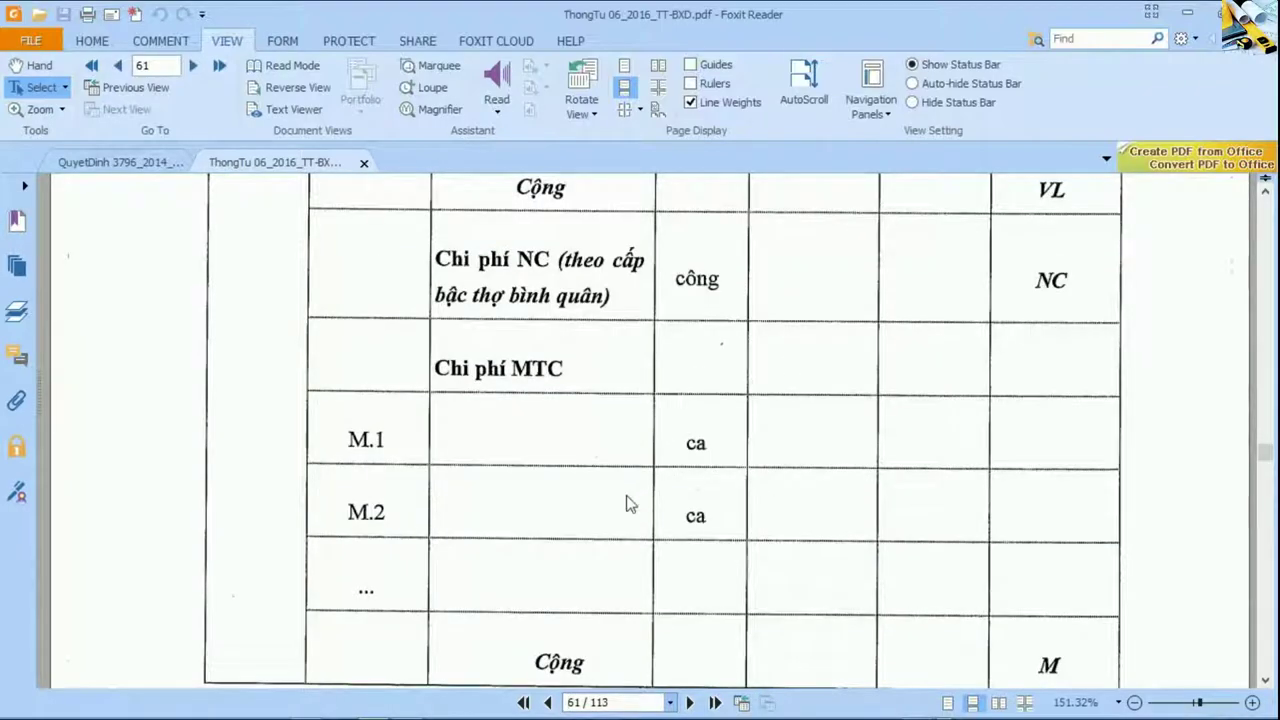
{"action": "key", "text": "alt+Tab"}
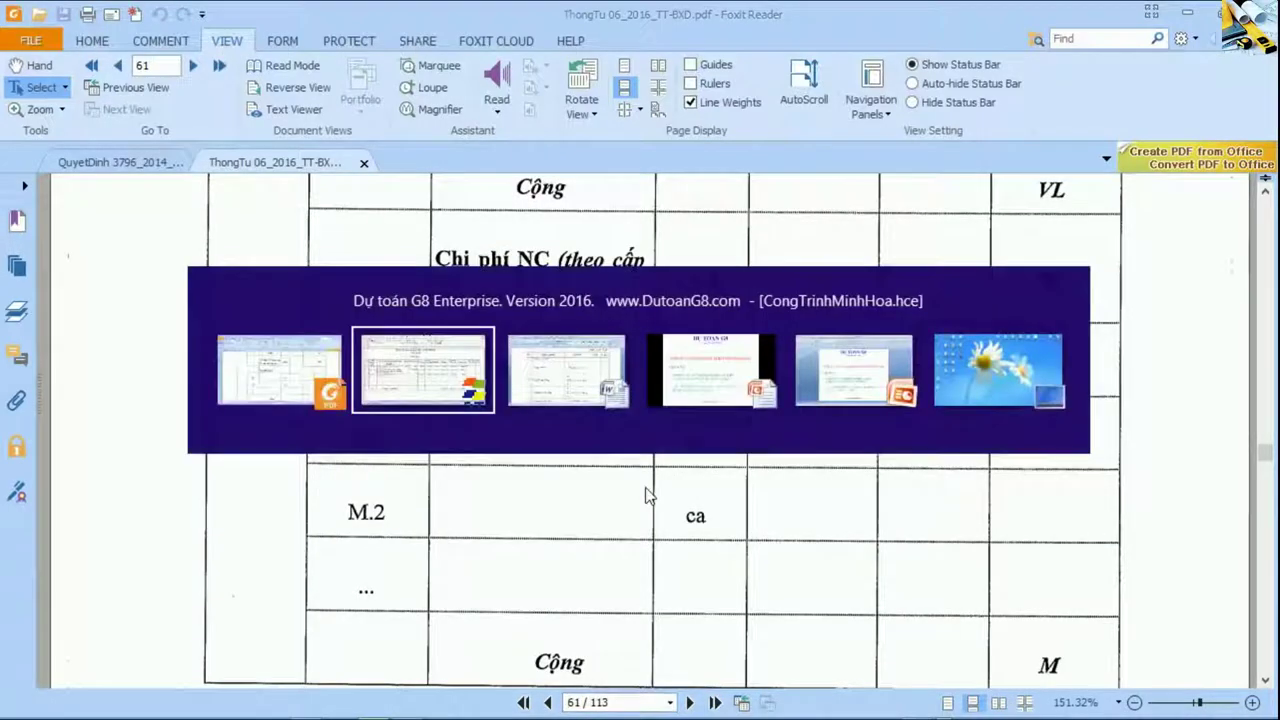
{"action": "left_click", "coordinate": [572, 476]}
{"action": "left_click", "coordinate": [540, 684]}
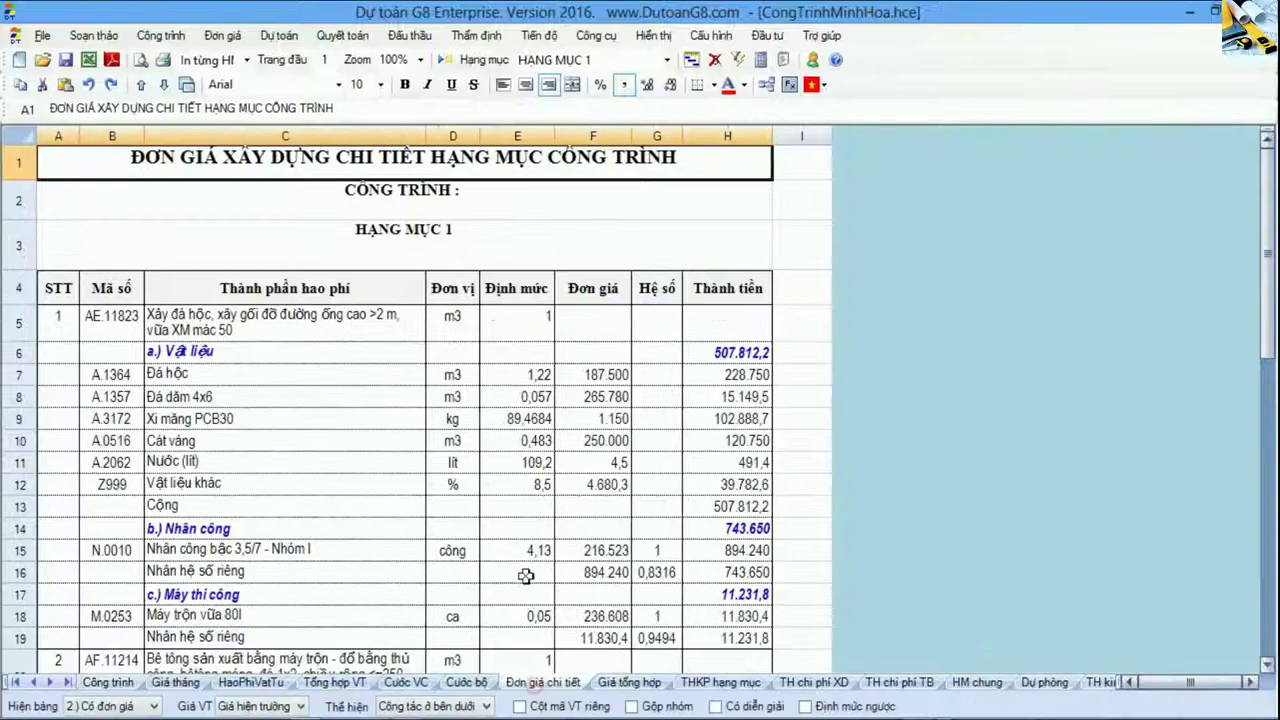
{"action": "scroll", "coordinate": [506, 479], "scroll_direction": "down", "scroll_amount": 1}
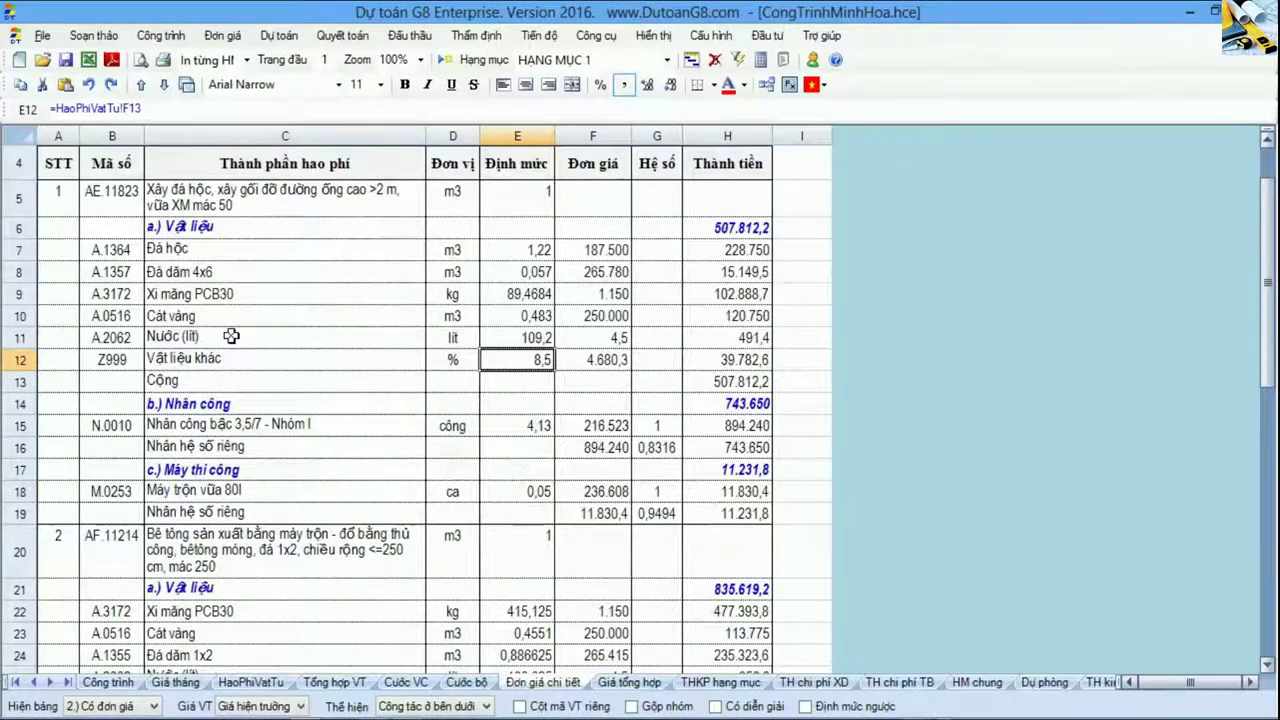
{"action": "left_click_drag", "start_coordinate": [117, 213], "coordinate": [719, 198]}
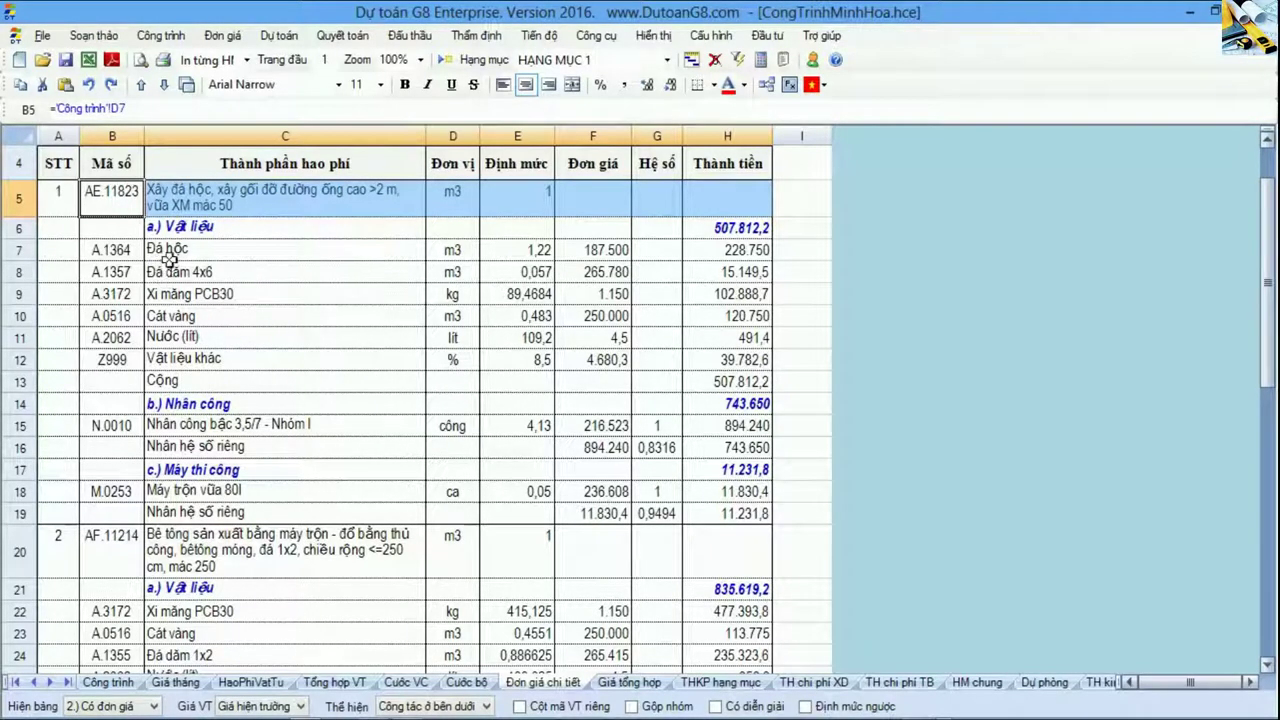
{"action": "left_click_drag", "start_coordinate": [166, 251], "coordinate": [522, 361]}
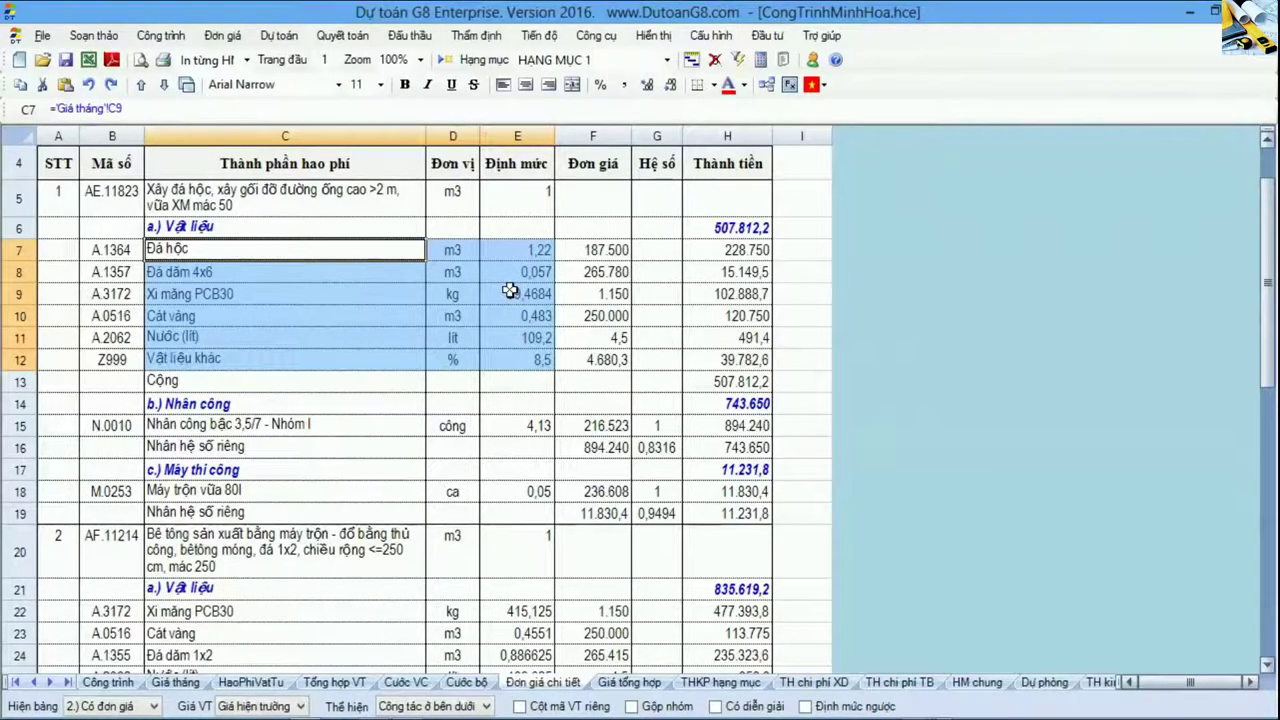
Step: Highlight the three work items' unit prices on the Công trình sheet and the material unit prices for AE.11823 on Đơn giá chi tiết
{"action": "left_click", "coordinate": [108, 682]}
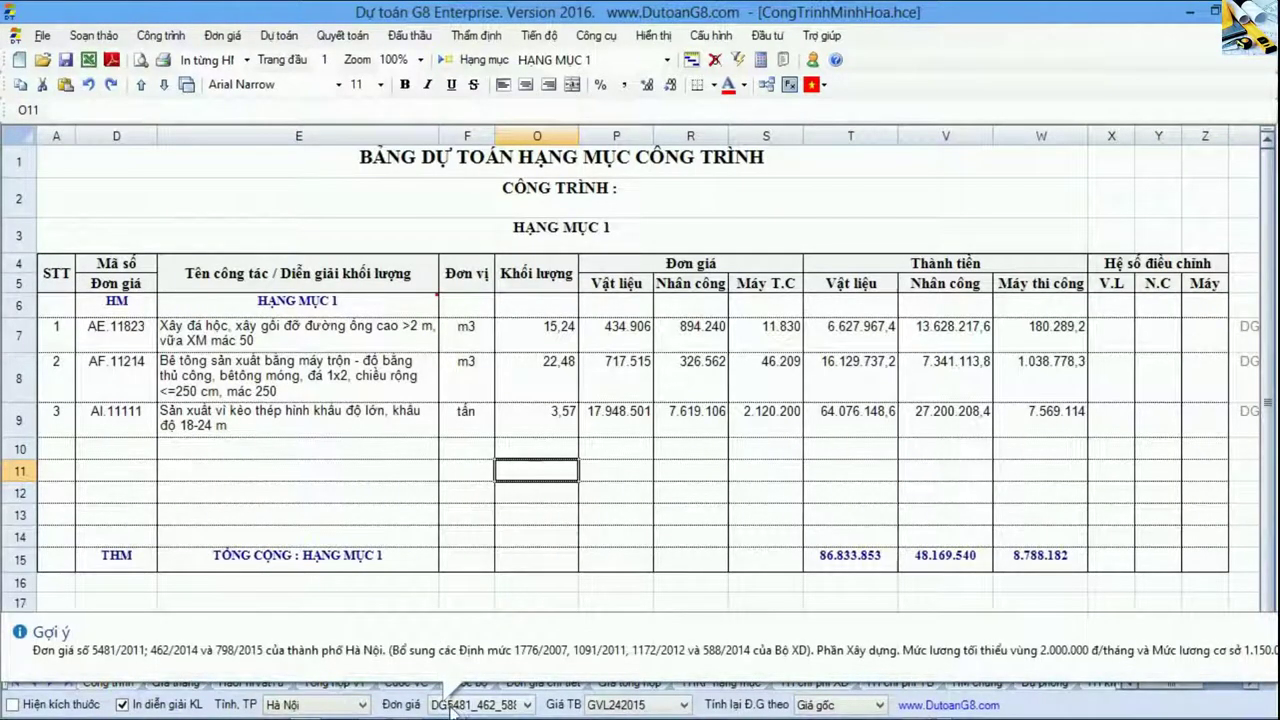
{"action": "left_click_drag", "start_coordinate": [616, 330], "coordinate": [755, 413]}
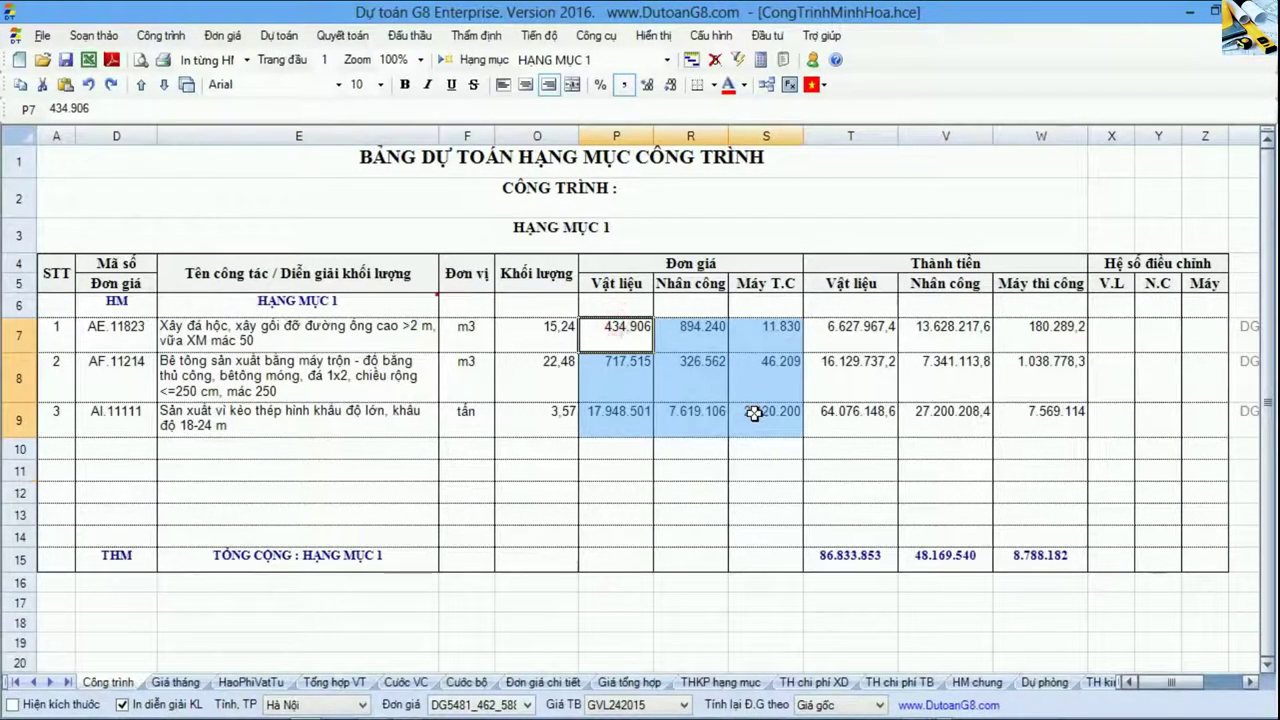
{"action": "left_click", "coordinate": [550, 683]}
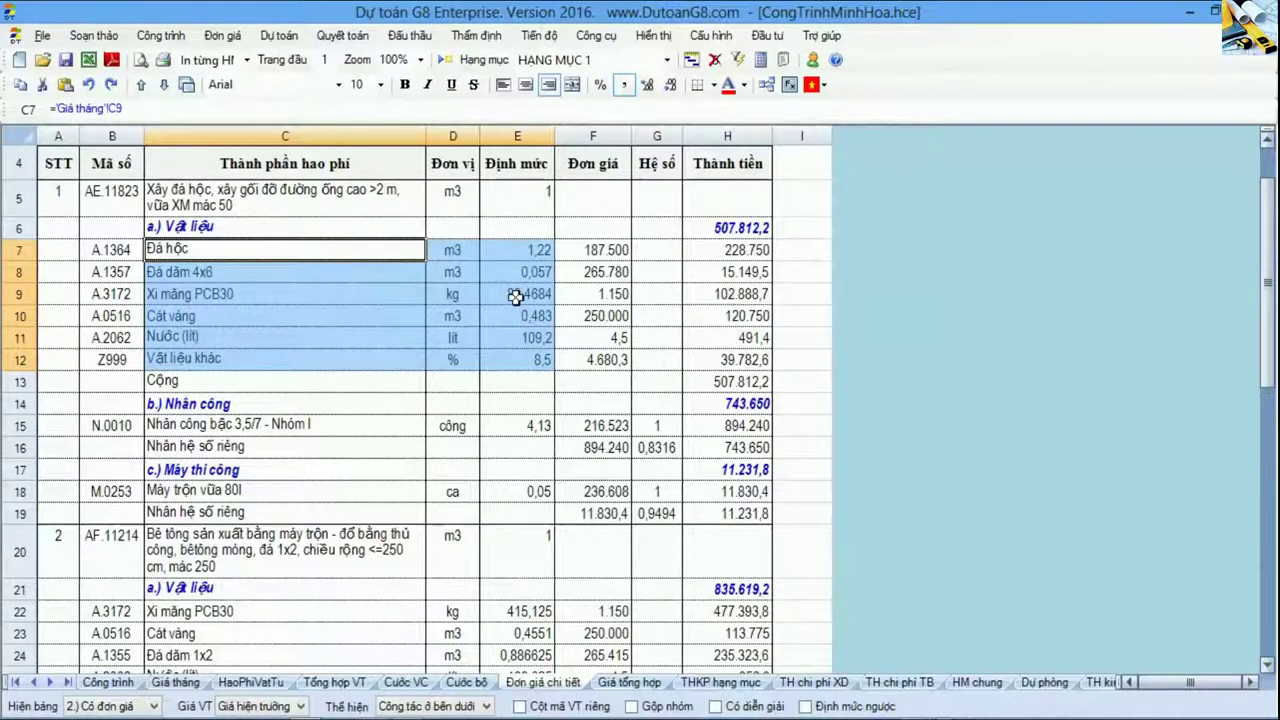
{"action": "left_click_drag", "start_coordinate": [600, 168], "coordinate": [609, 362]}
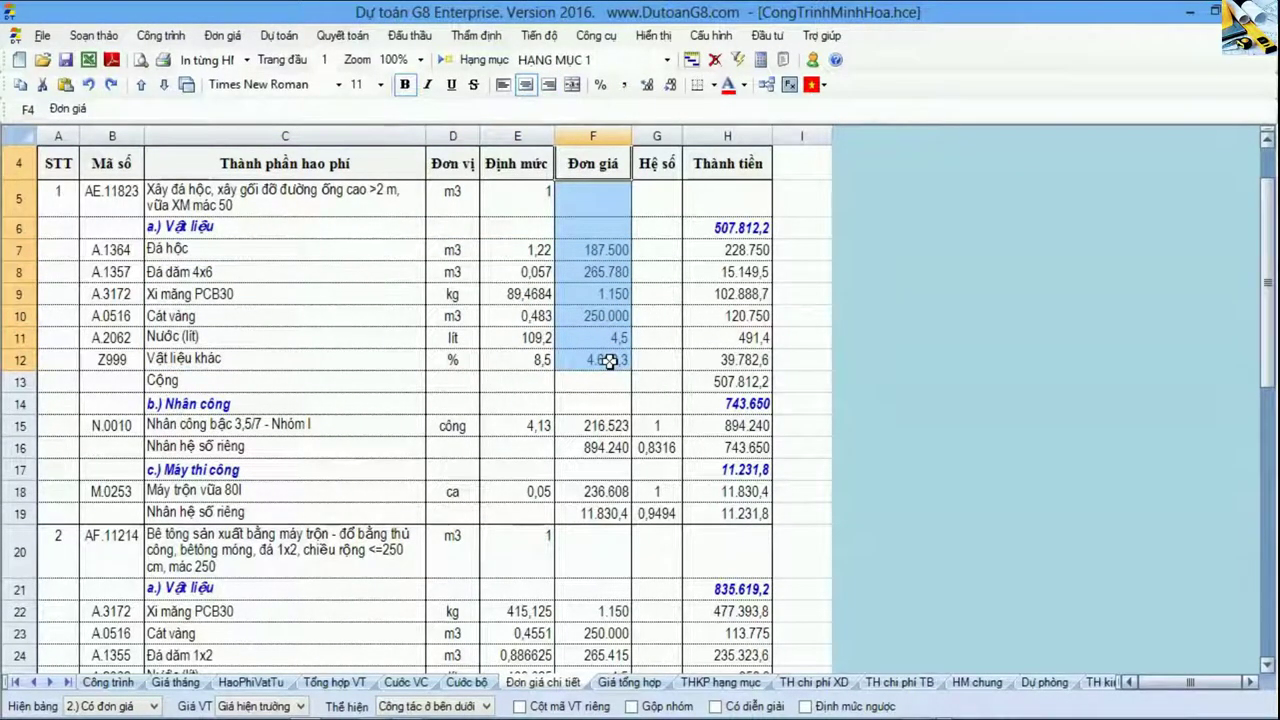
{"action": "left_click_drag", "start_coordinate": [300, 277], "coordinate": [457, 294]}
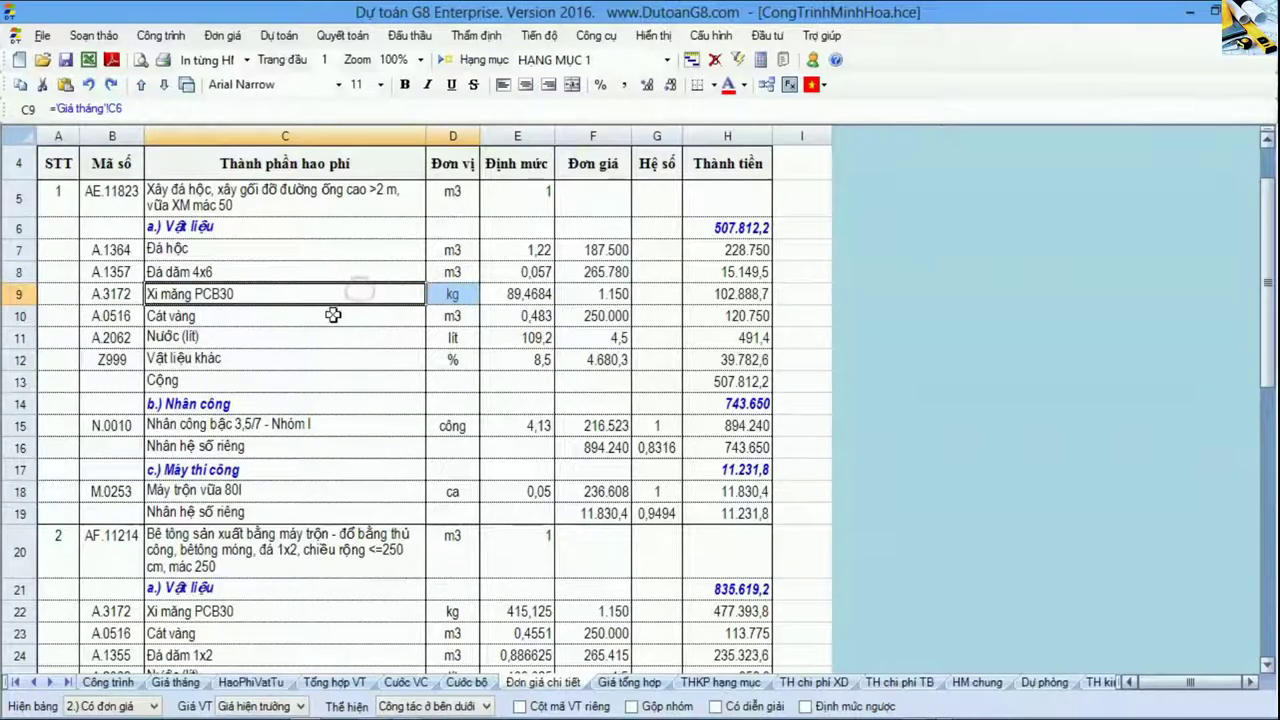
{"action": "left_click_drag", "start_coordinate": [333, 315], "coordinate": [574, 320]}
{"action": "left_click_drag", "start_coordinate": [601, 192], "coordinate": [603, 366]}
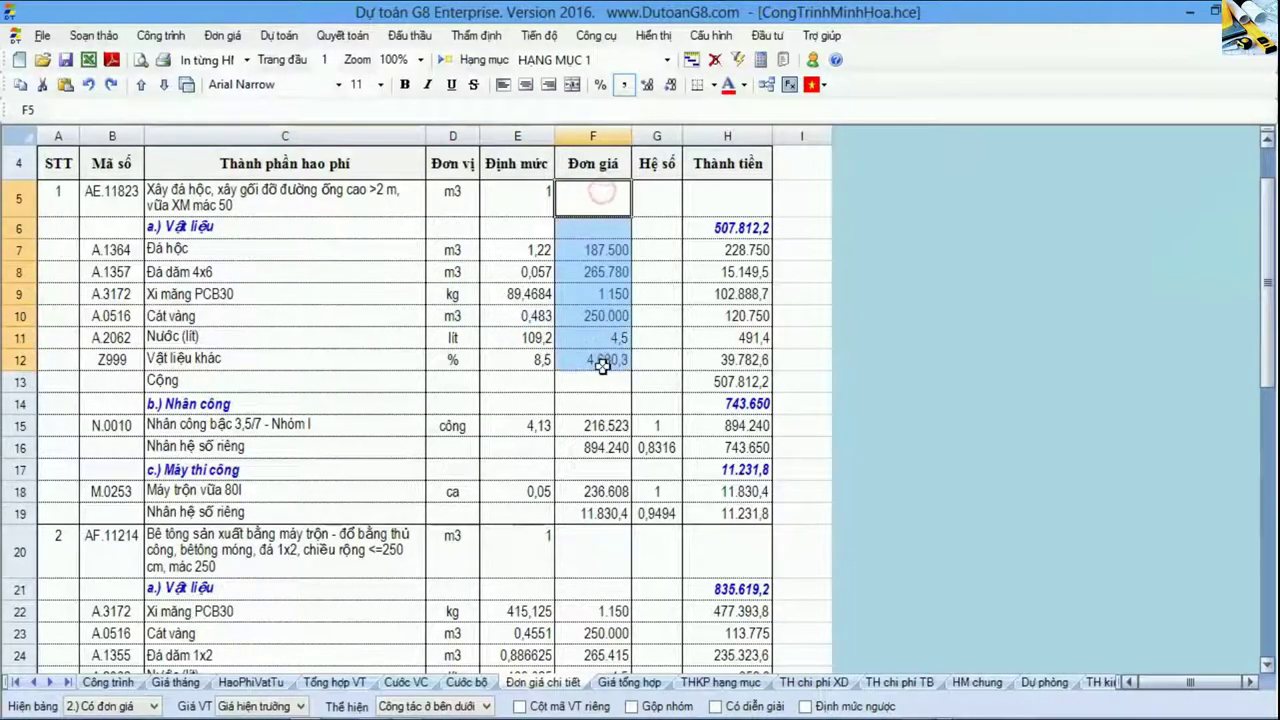
Step: Highlight the materials' Giá tháng and Giá gốc prices on the Giá tháng sheet and return to Đơn giá chi tiết
{"action": "left_click", "coordinate": [190, 684]}
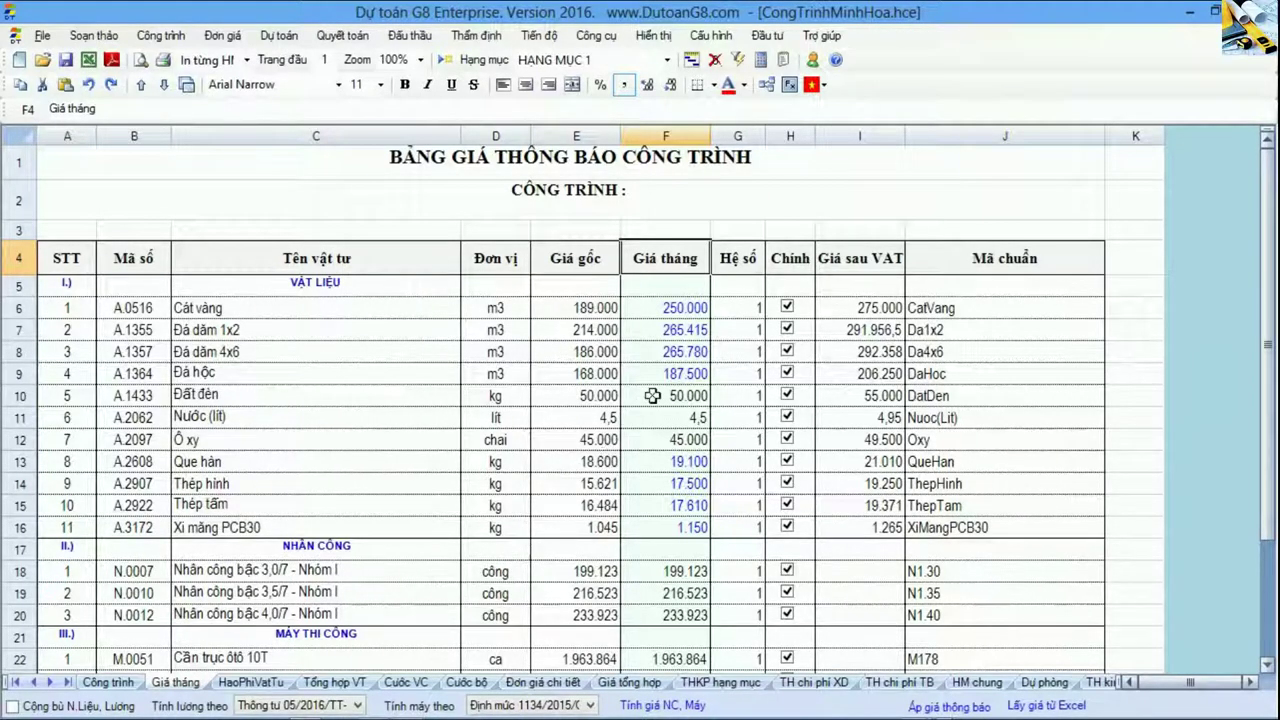
{"action": "left_click_drag", "start_coordinate": [676, 290], "coordinate": [675, 530]}
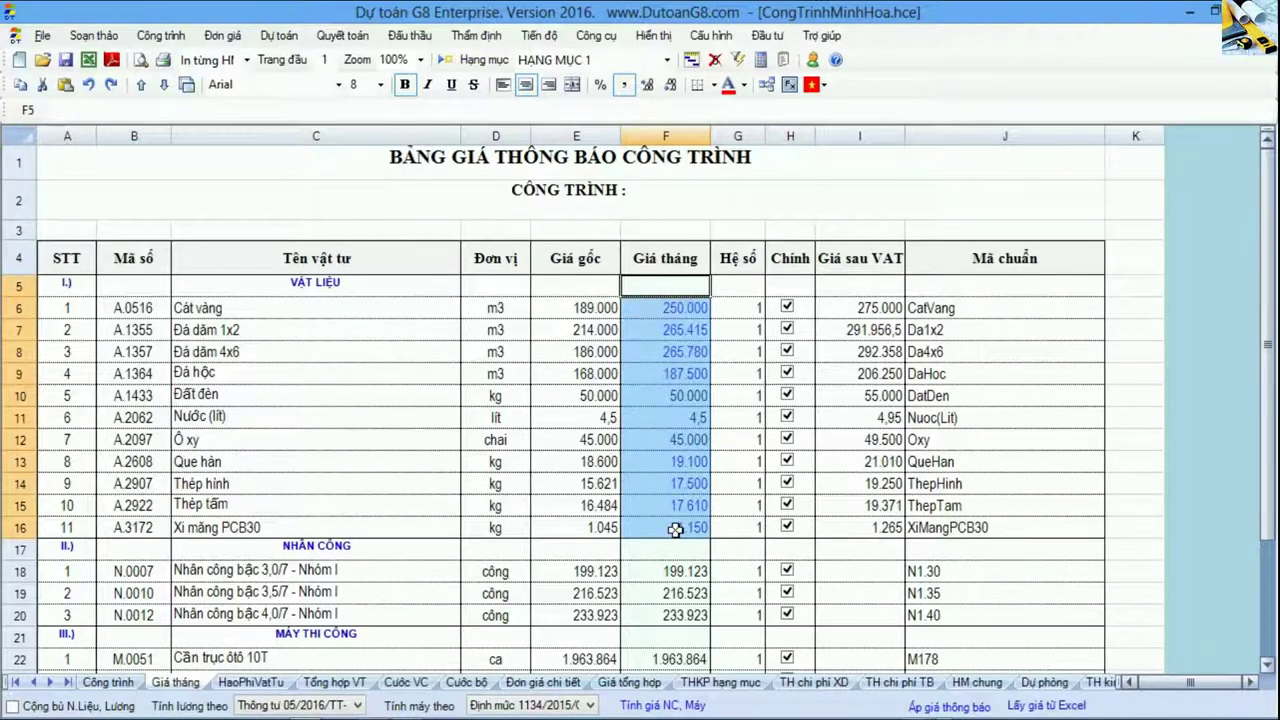
{"action": "left_click_drag", "start_coordinate": [579, 288], "coordinate": [580, 525]}
{"action": "left_click_drag", "start_coordinate": [668, 289], "coordinate": [665, 531]}
{"action": "left_click", "coordinate": [543, 682]}
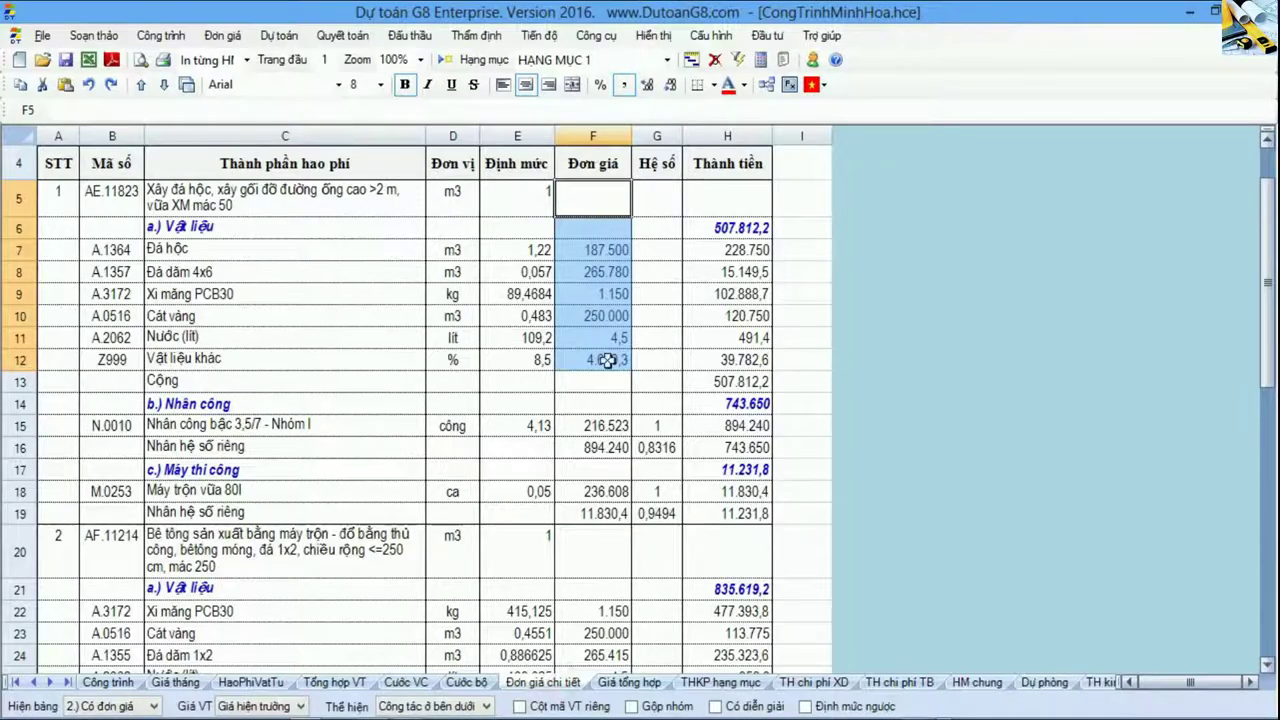
Step: Recheck the Giá tháng and Công trình sheets, and highlight the Định mức and Đơn giá values of AE.11823's materials on Đơn giá chi tiết
{"action": "left_click", "coordinate": [175, 682]}
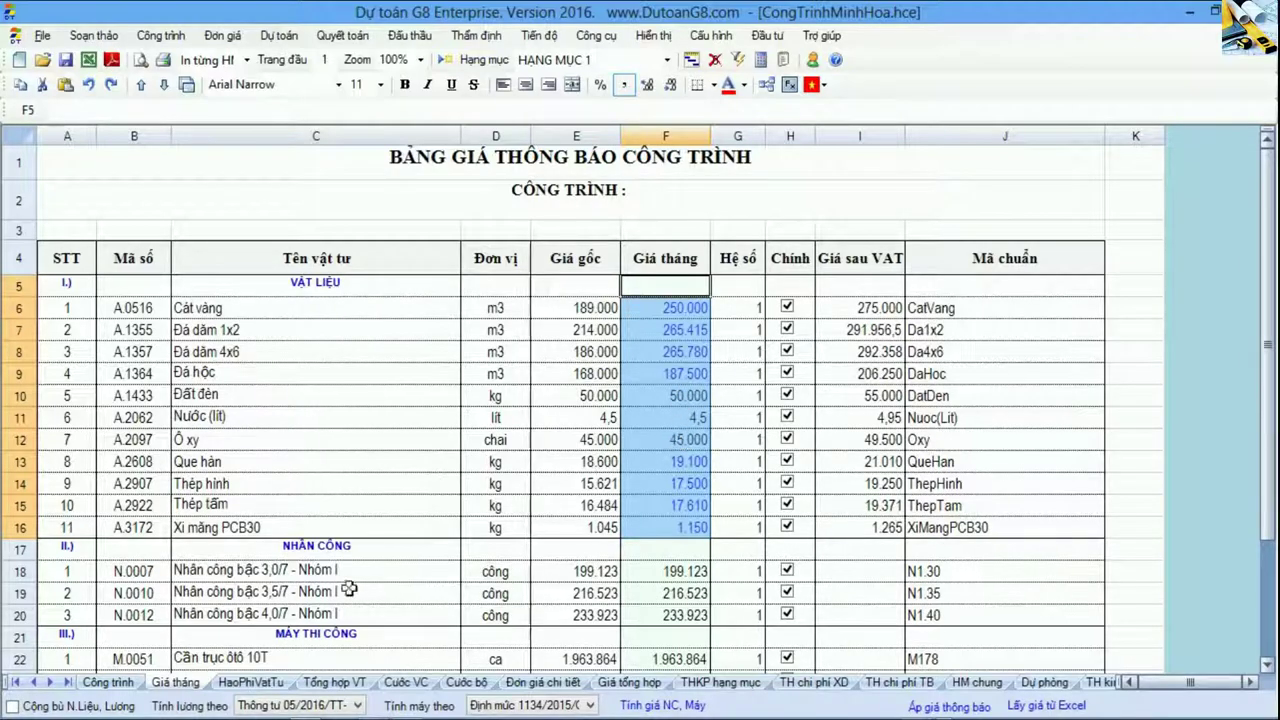
{"action": "left_click", "coordinate": [108, 682]}
{"action": "mouse_move", "coordinate": [452, 708]}
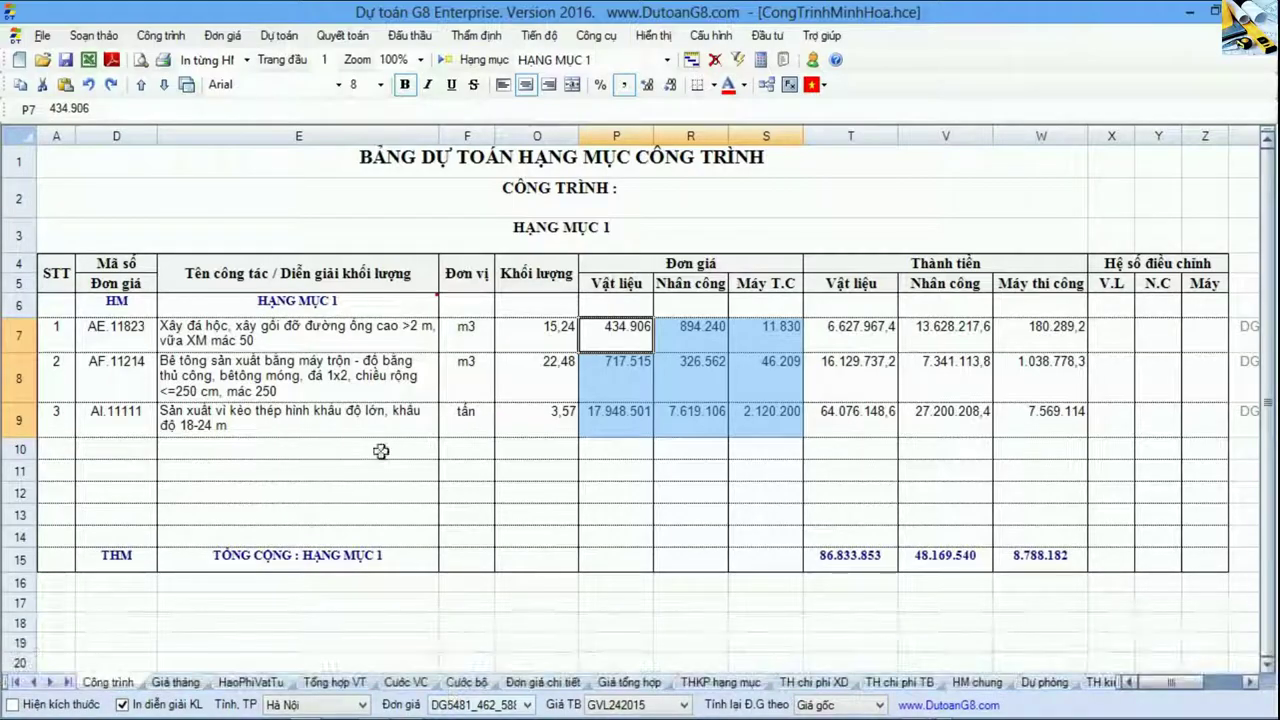
{"action": "left_click", "coordinate": [538, 682]}
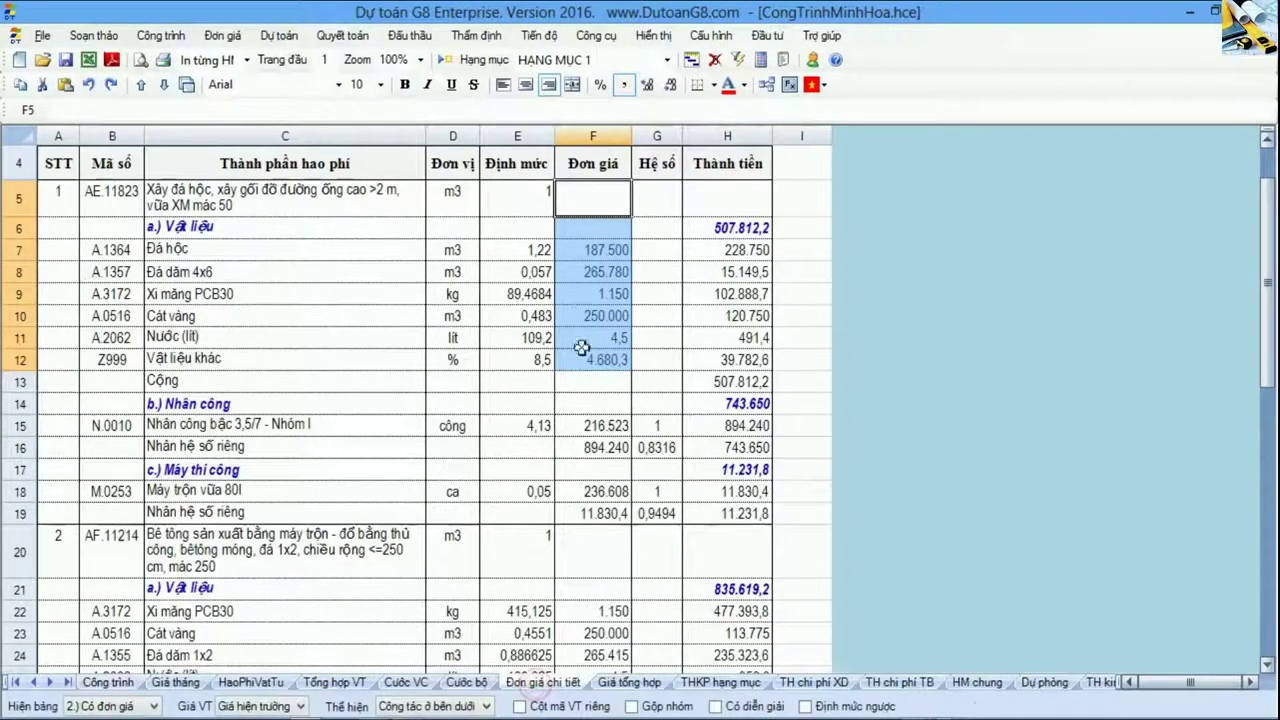
{"action": "left_click_drag", "start_coordinate": [530, 163], "coordinate": [275, 358]}
{"action": "left_click_drag", "start_coordinate": [605, 165], "coordinate": [599, 361]}
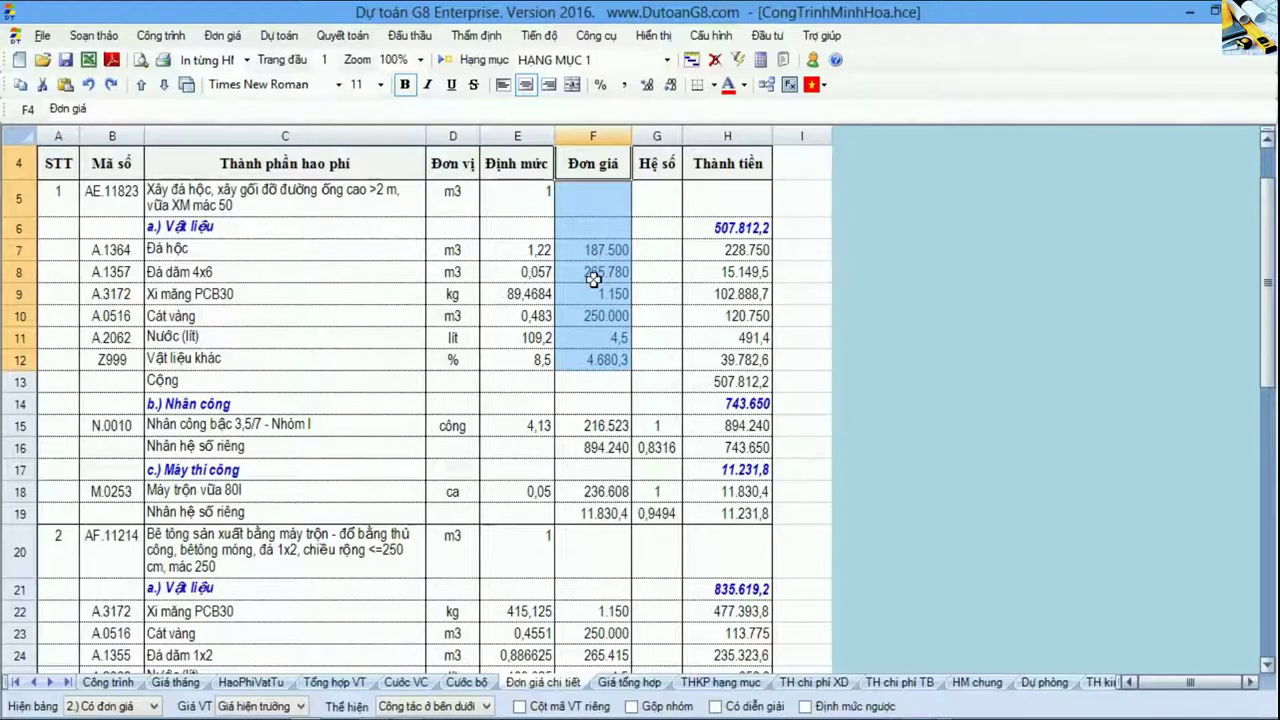
{"action": "left_click_drag", "start_coordinate": [505, 258], "coordinate": [590, 362]}
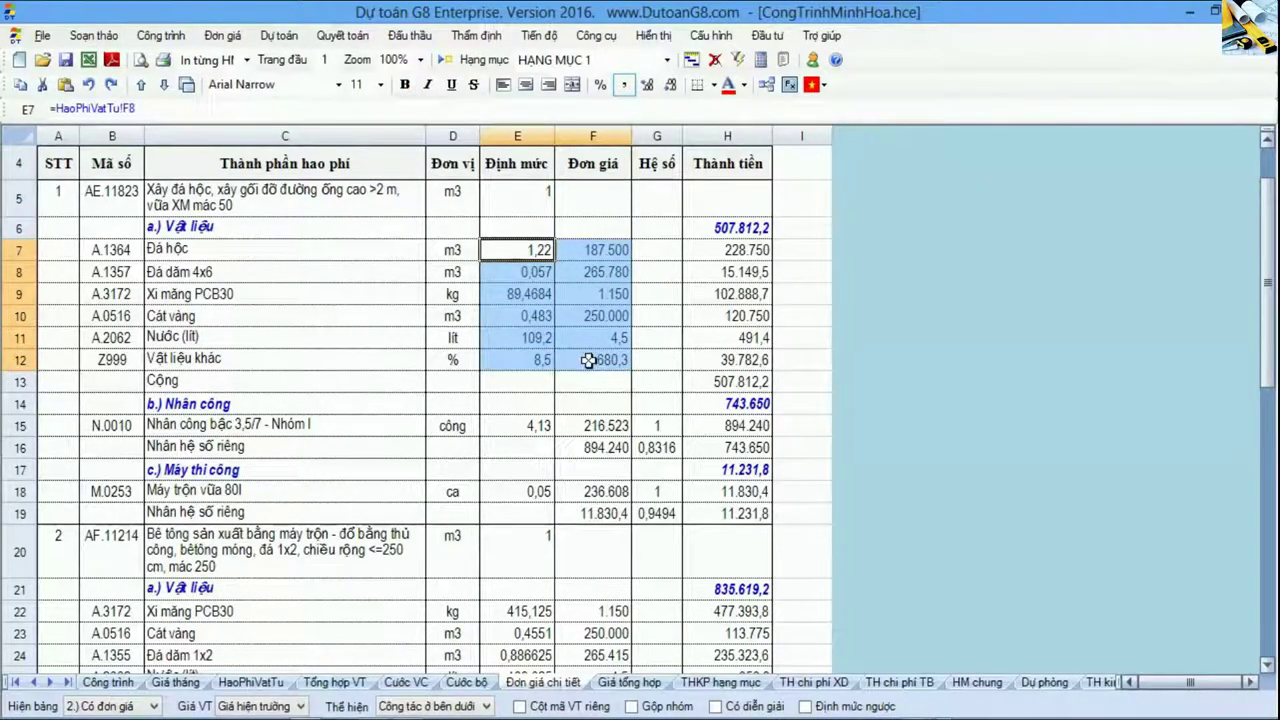
Step: Inspect the Thành tiền formulas of AE.11823's materials and highlight their norms, unit prices and resulting amounts
{"action": "double_click", "coordinate": [743, 256]}
{"action": "double_click", "coordinate": [745, 294]}
{"action": "double_click", "coordinate": [749, 337]}
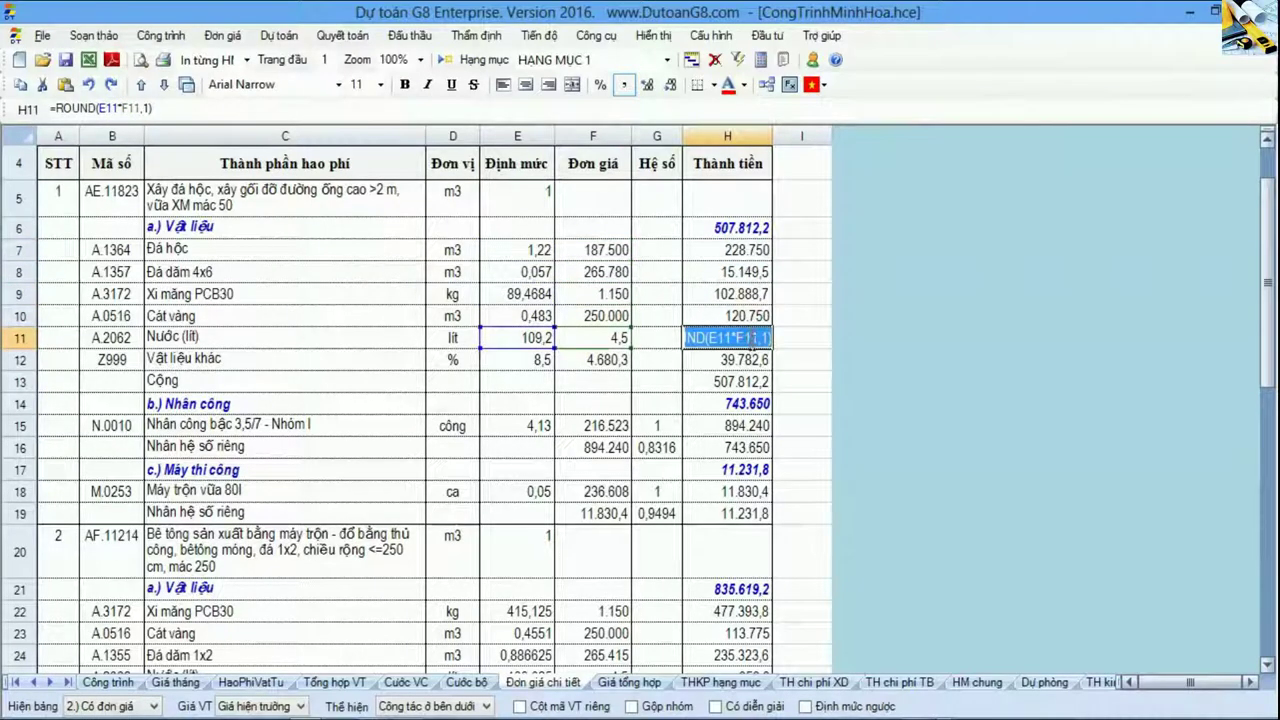
{"action": "left_click", "coordinate": [743, 310]}
{"action": "left_click_drag", "start_coordinate": [745, 250], "coordinate": [730, 366]}
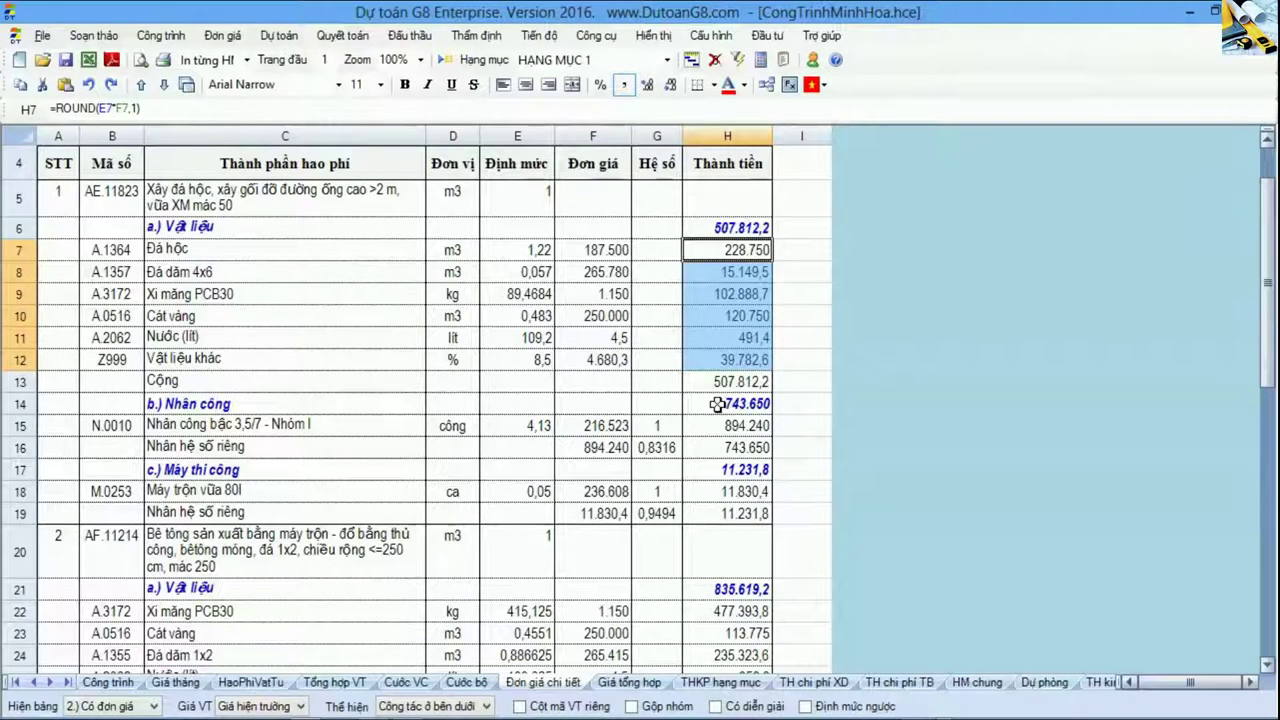
{"action": "left_click_drag", "start_coordinate": [510, 232], "coordinate": [626, 341]}
{"action": "left_click_drag", "start_coordinate": [722, 255], "coordinate": [737, 372]}
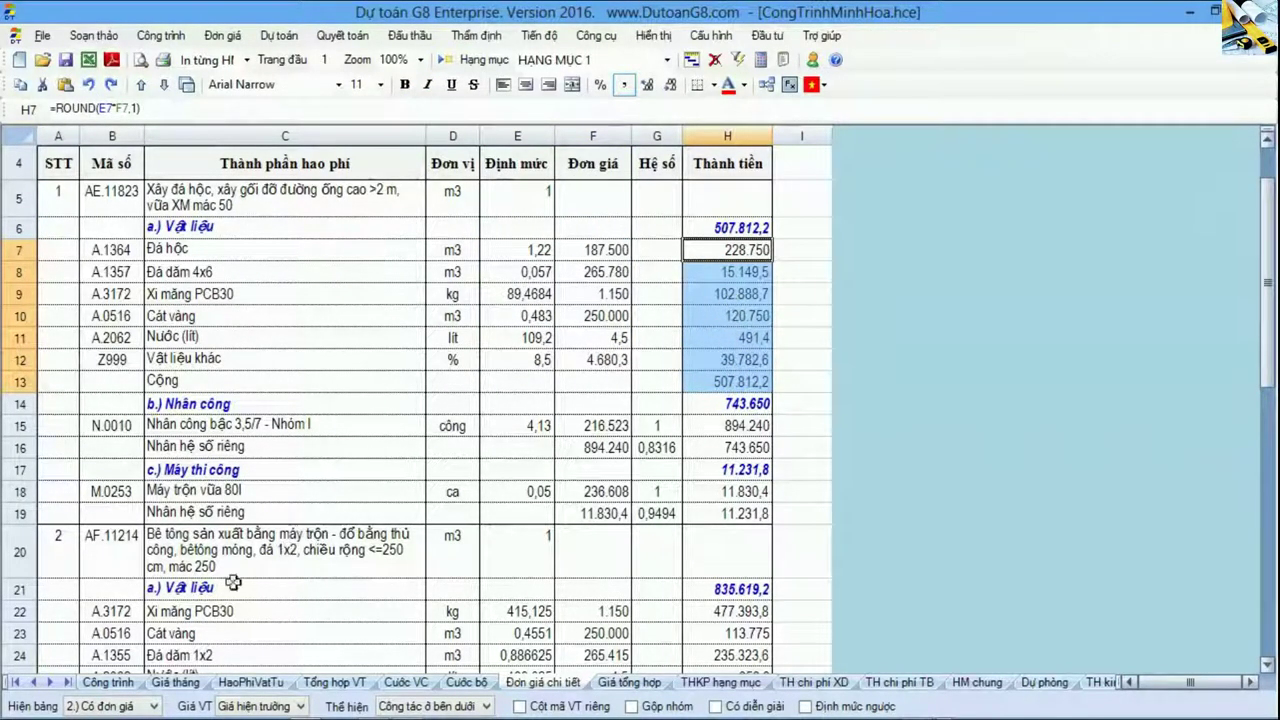
Step: Revisit the Công trình unit prices, and examine the Nhân công bậc 3,5/7 norm, unit price and amounts on Đơn giá chi tiết
{"action": "left_click", "coordinate": [130, 682]}
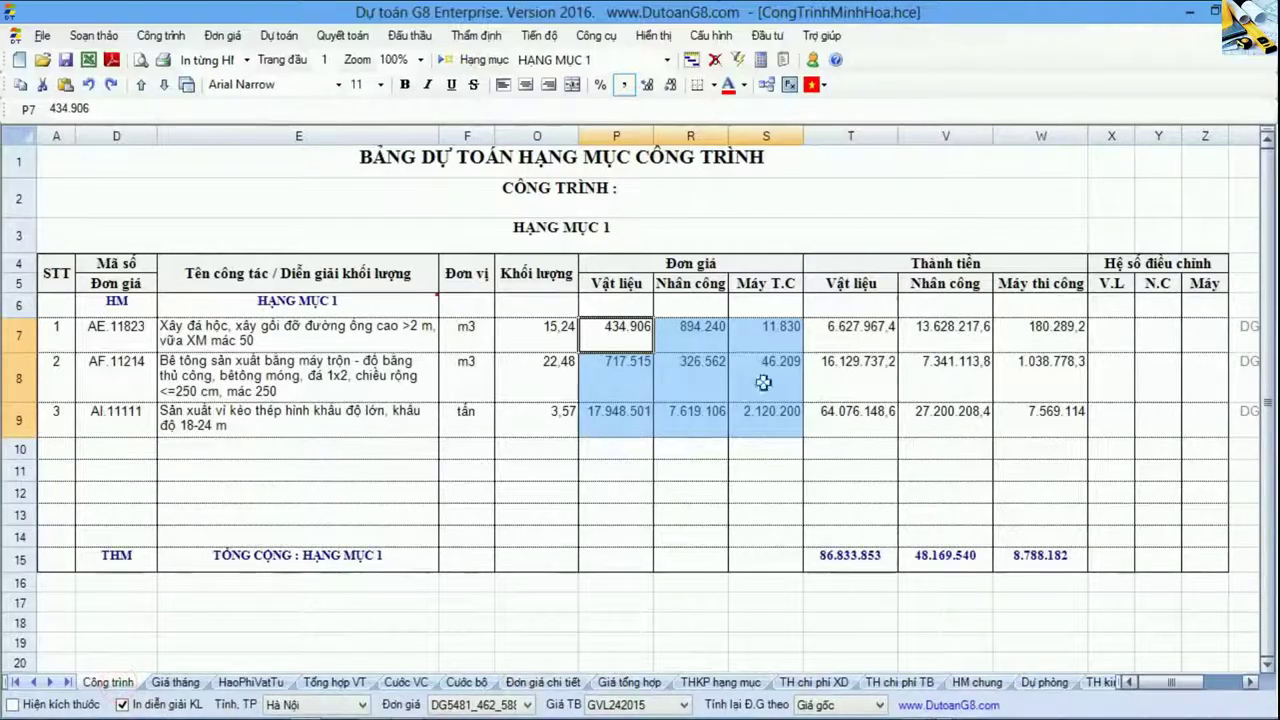
{"action": "mouse_move", "coordinate": [455, 706]}
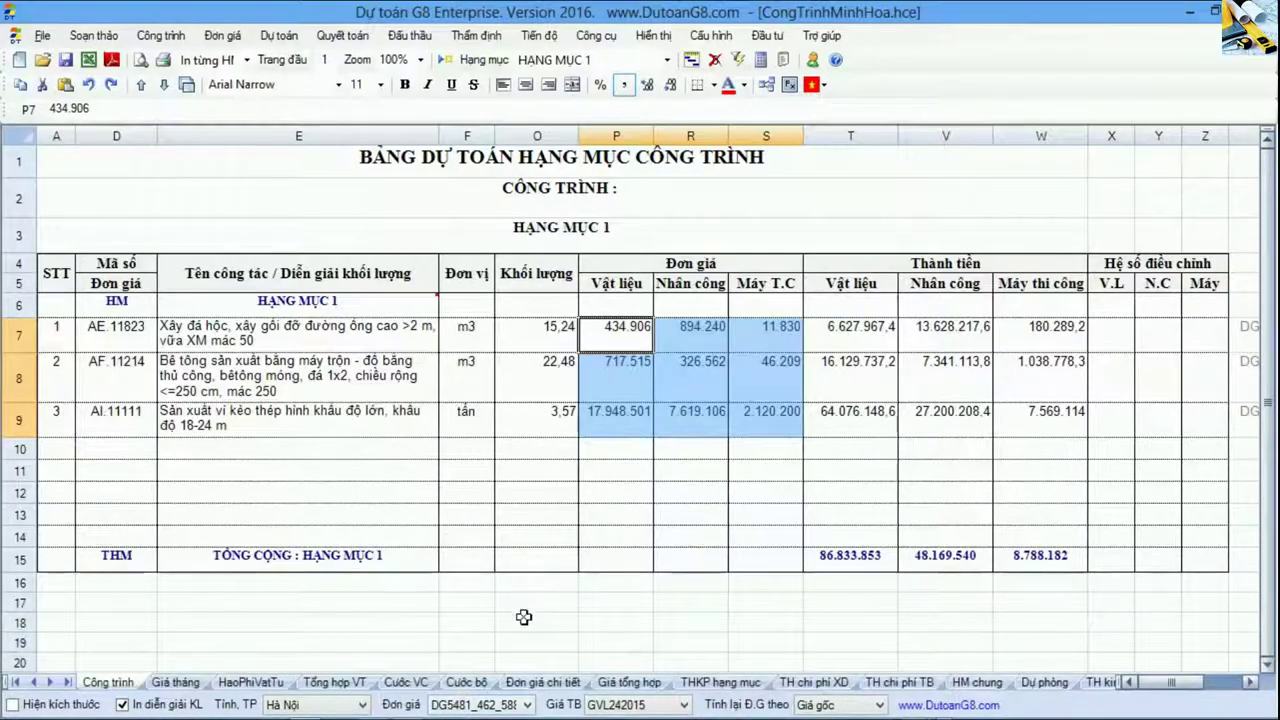
{"action": "left_click", "coordinate": [541, 683]}
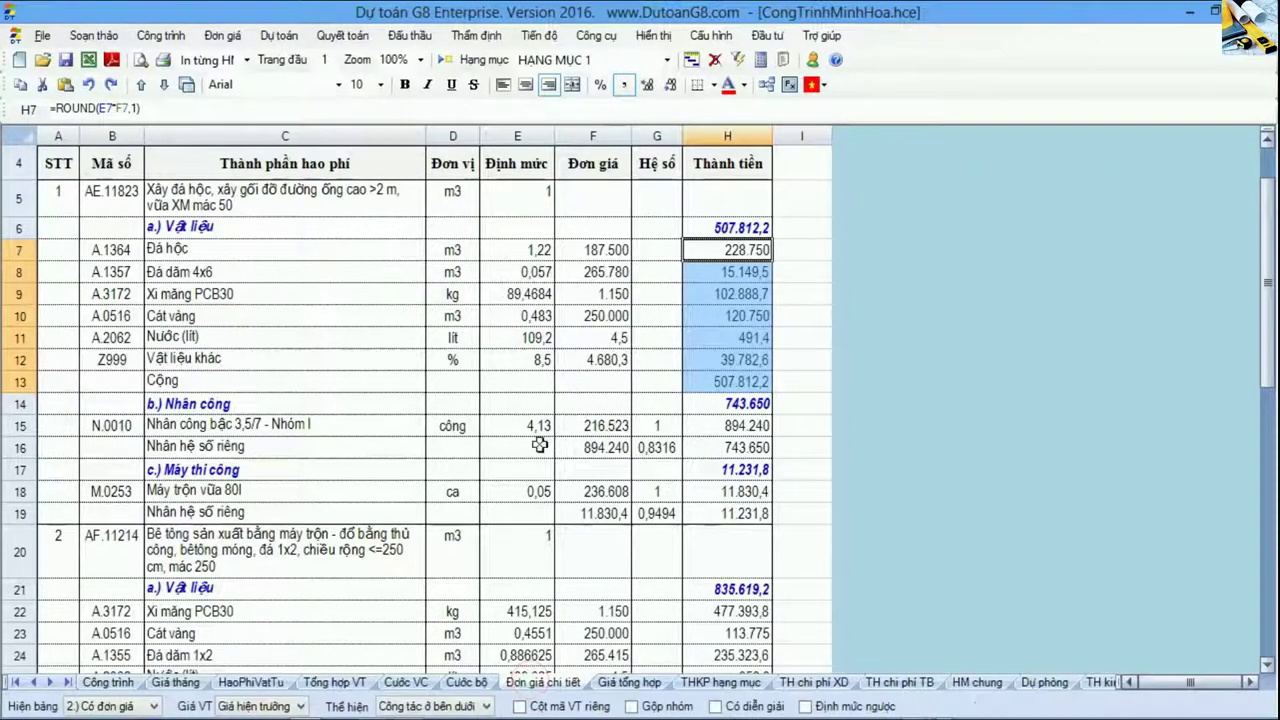
{"action": "left_click_drag", "start_coordinate": [350, 434], "coordinate": [527, 432]}
{"action": "left_click_drag", "start_coordinate": [600, 403], "coordinate": [605, 423]}
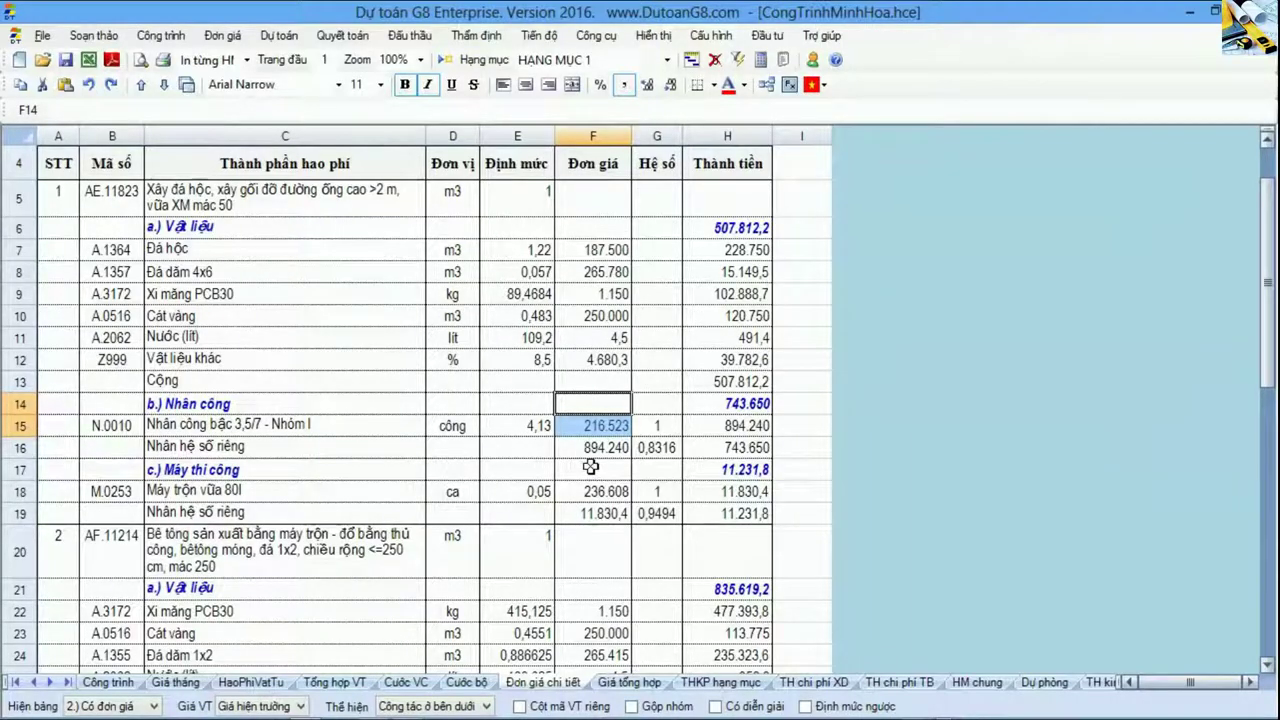
{"action": "left_click", "coordinate": [749, 428]}
{"action": "key", "text": "shift+Right"}
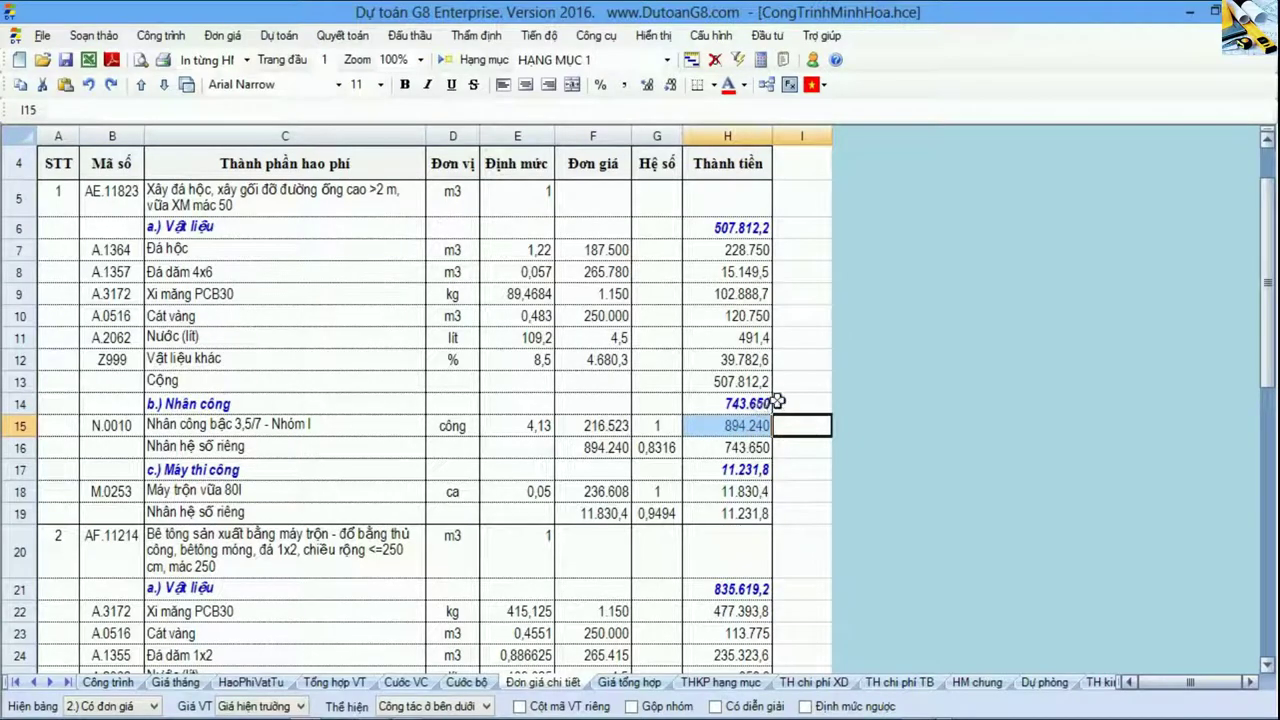
{"action": "left_click", "coordinate": [758, 403]}
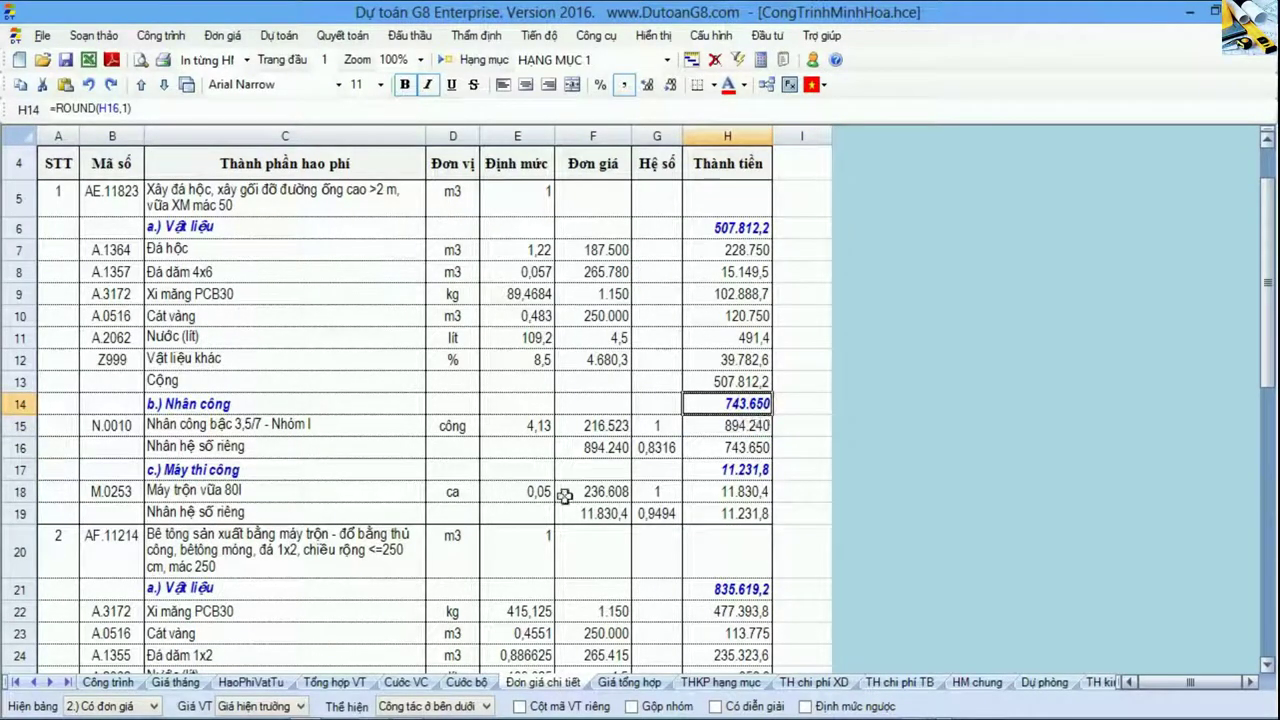
Step: Highlight the Máy trộn vữa 80l row on Đơn giá chi tiết and the machine shift prices in the Giá tháng column
{"action": "left_click_drag", "start_coordinate": [330, 494], "coordinate": [578, 495]}
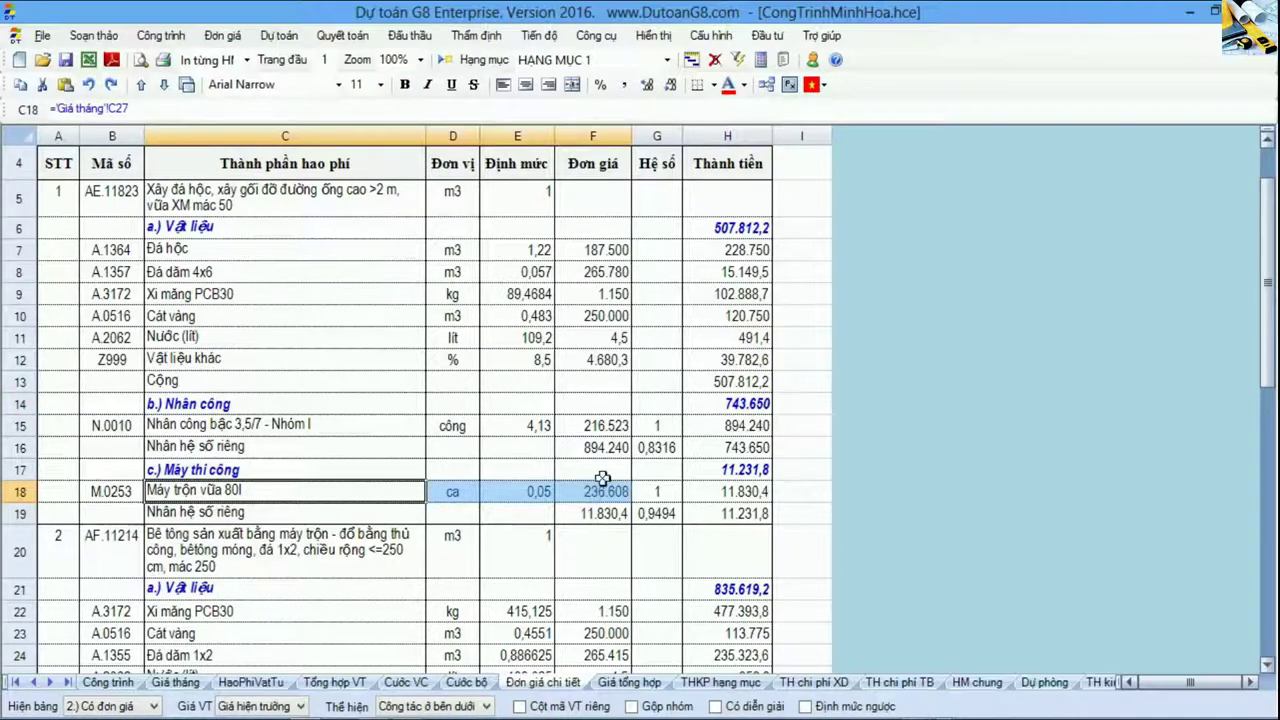
{"action": "left_click", "coordinate": [175, 682]}
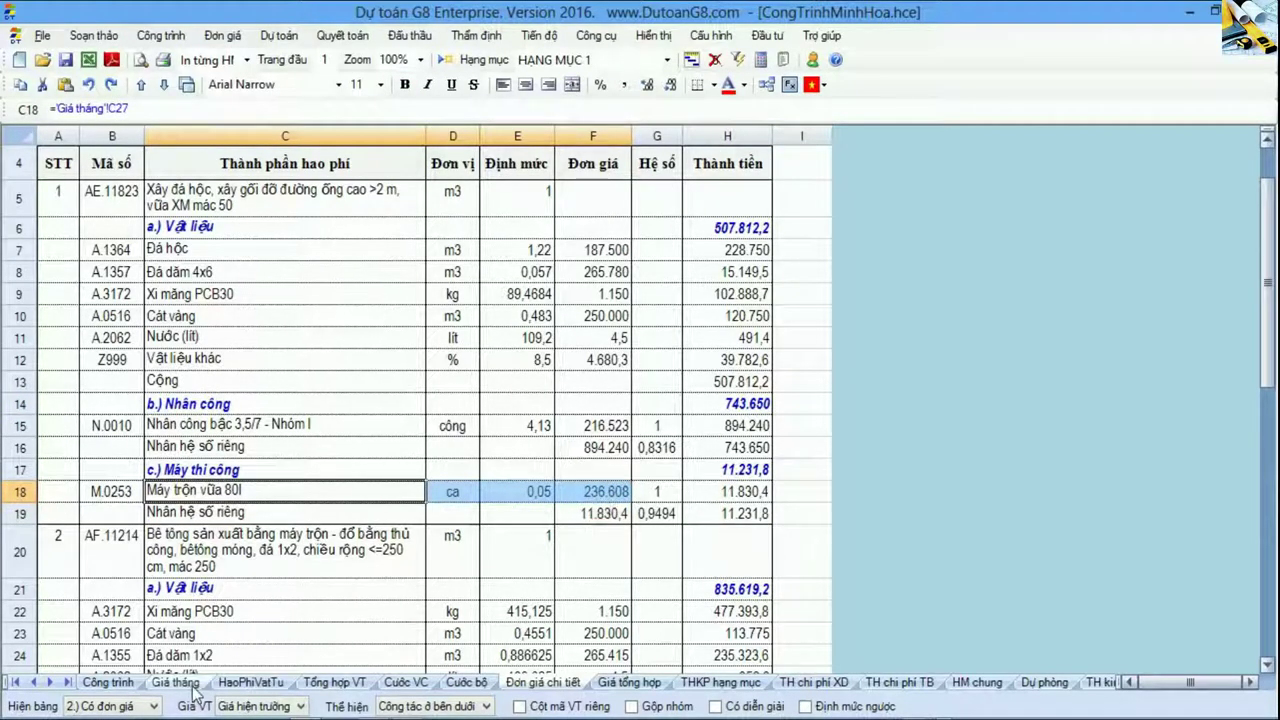
{"action": "left_click_drag", "start_coordinate": [680, 447], "coordinate": [680, 575]}
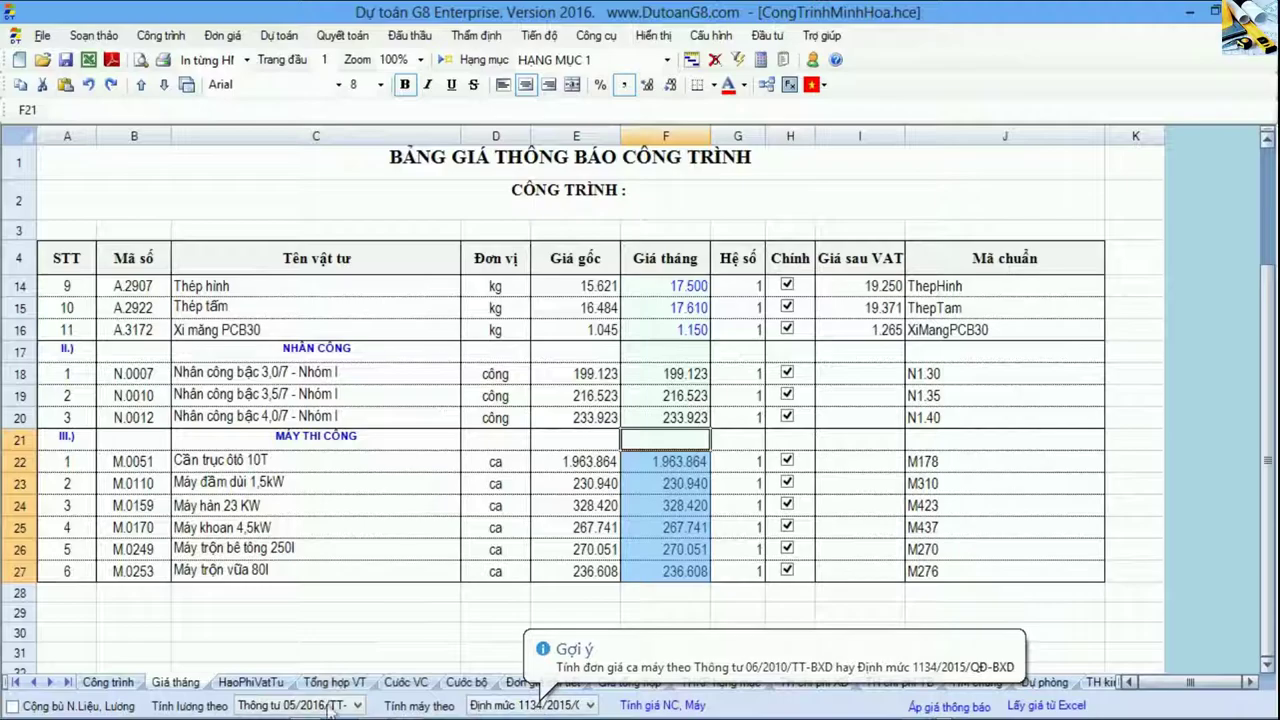
Step: Highlight the Máy T.C unit prices on the Công trình sheet and the Máy trộn vữa 80l norm and unit price on Đơn giá chi tiết
{"action": "left_click", "coordinate": [108, 682]}
{"action": "left_click_drag", "start_coordinate": [755, 308], "coordinate": [755, 438]}
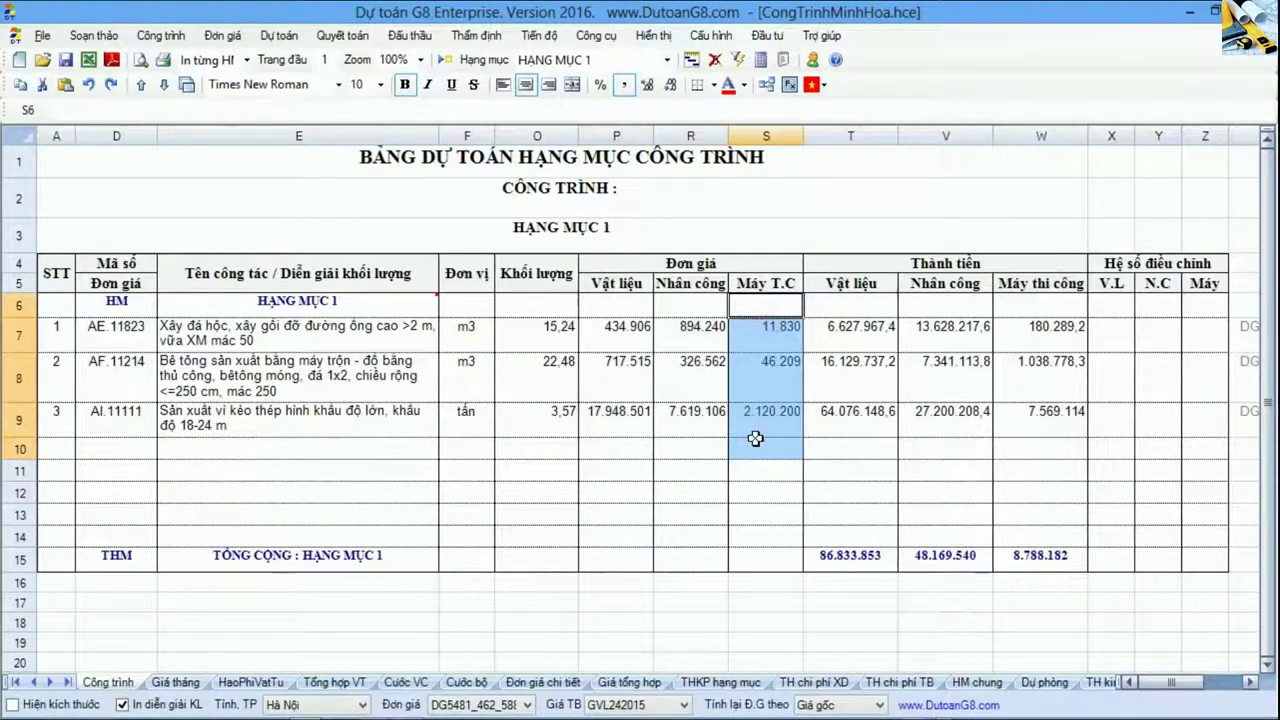
{"action": "left_click", "coordinate": [755, 438]}
{"action": "left_click", "coordinate": [555, 682]}
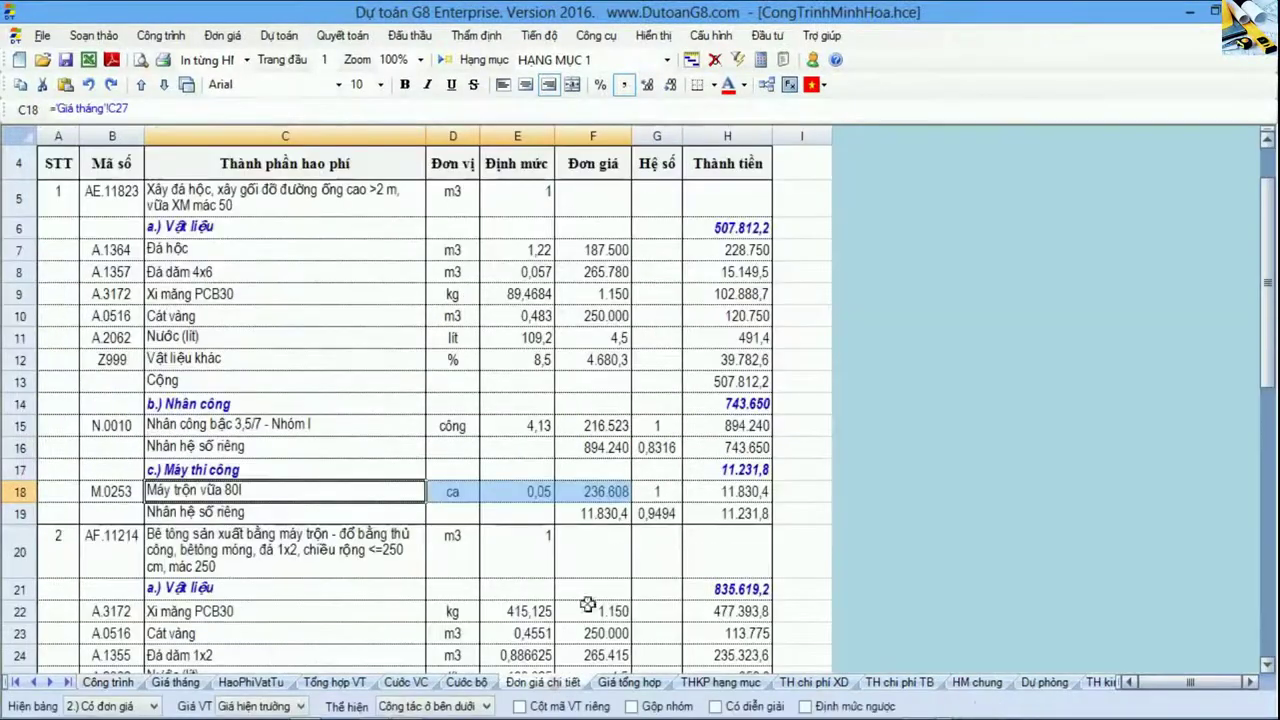
{"action": "left_click_drag", "start_coordinate": [520, 488], "coordinate": [633, 498]}
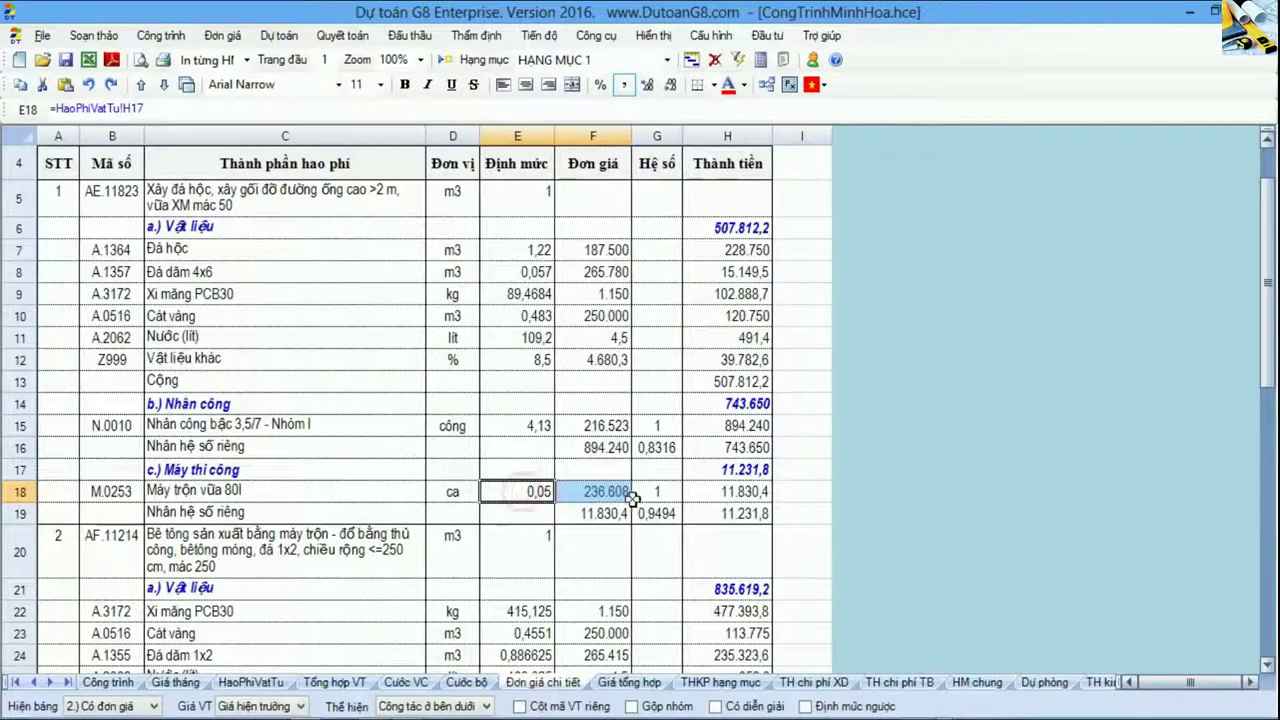
Step: Highlight AE.11823's Vật liệu, Nhân công and Máy thi công subtotals on Đơn giá chi tiết and the Đơn giá columns on Giá tổng hợp
{"action": "left_click", "coordinate": [741, 496]}
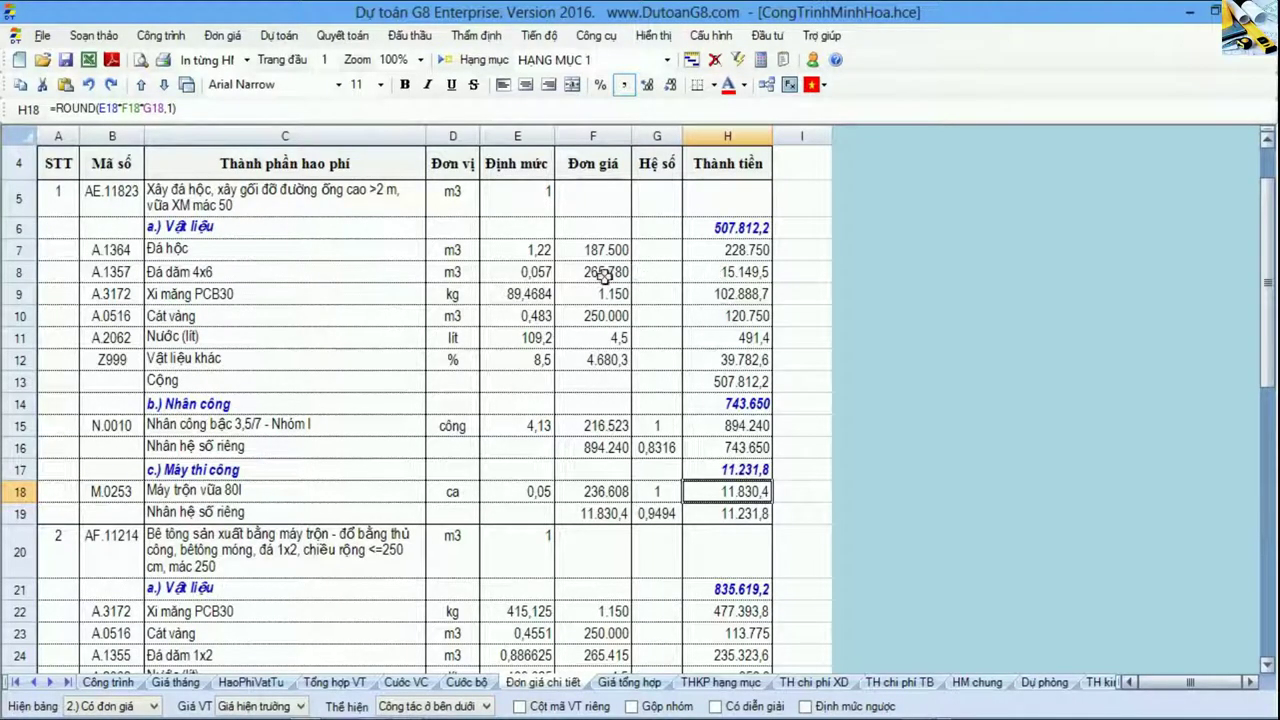
{"action": "left_click_drag", "start_coordinate": [295, 230], "coordinate": [680, 249]}
{"action": "left_click_drag", "start_coordinate": [338, 404], "coordinate": [694, 409]}
{"action": "left_click_drag", "start_coordinate": [375, 469], "coordinate": [726, 471]}
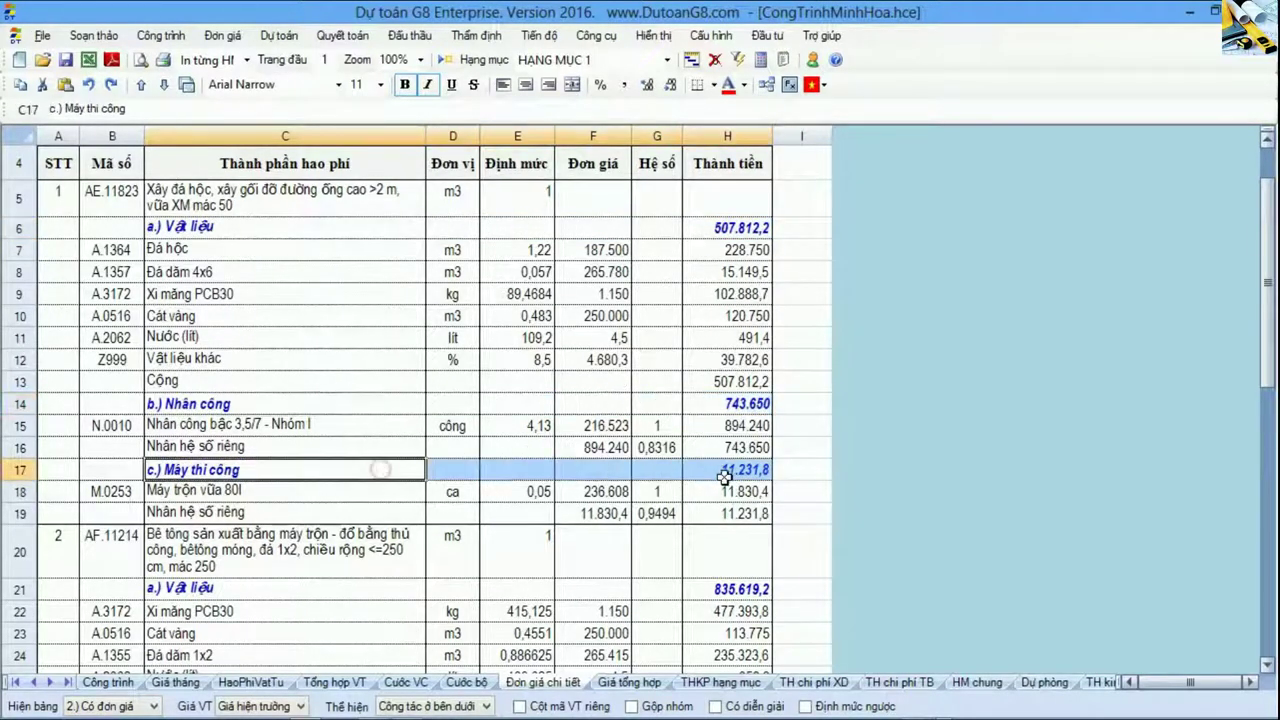
{"action": "left_click", "coordinate": [629, 682]}
{"action": "left_click_drag", "start_coordinate": [646, 288], "coordinate": [770, 415]}
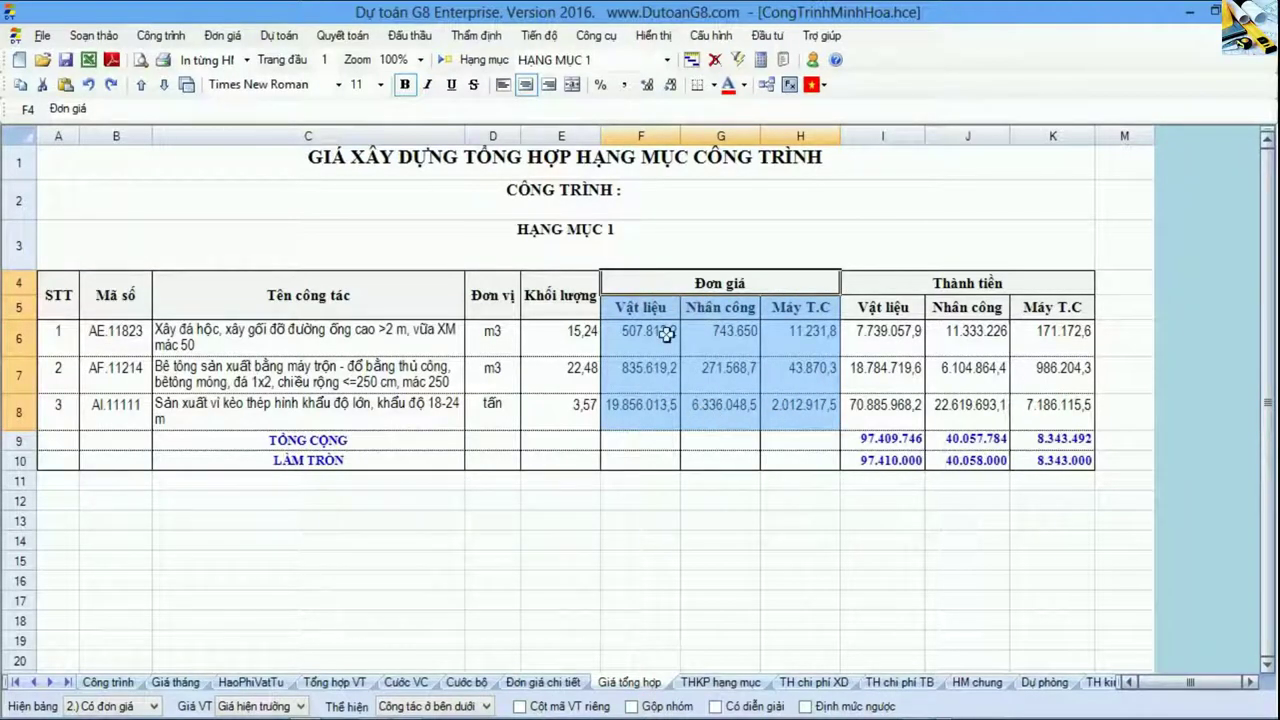
Step: Switch to Circular 06/2016 in Foxit Reader and examine Bảng 3.3, from the detailed unit price form to the Phần giá xây dựng tổng hợp form
{"action": "key", "text": "alt+Tab"}
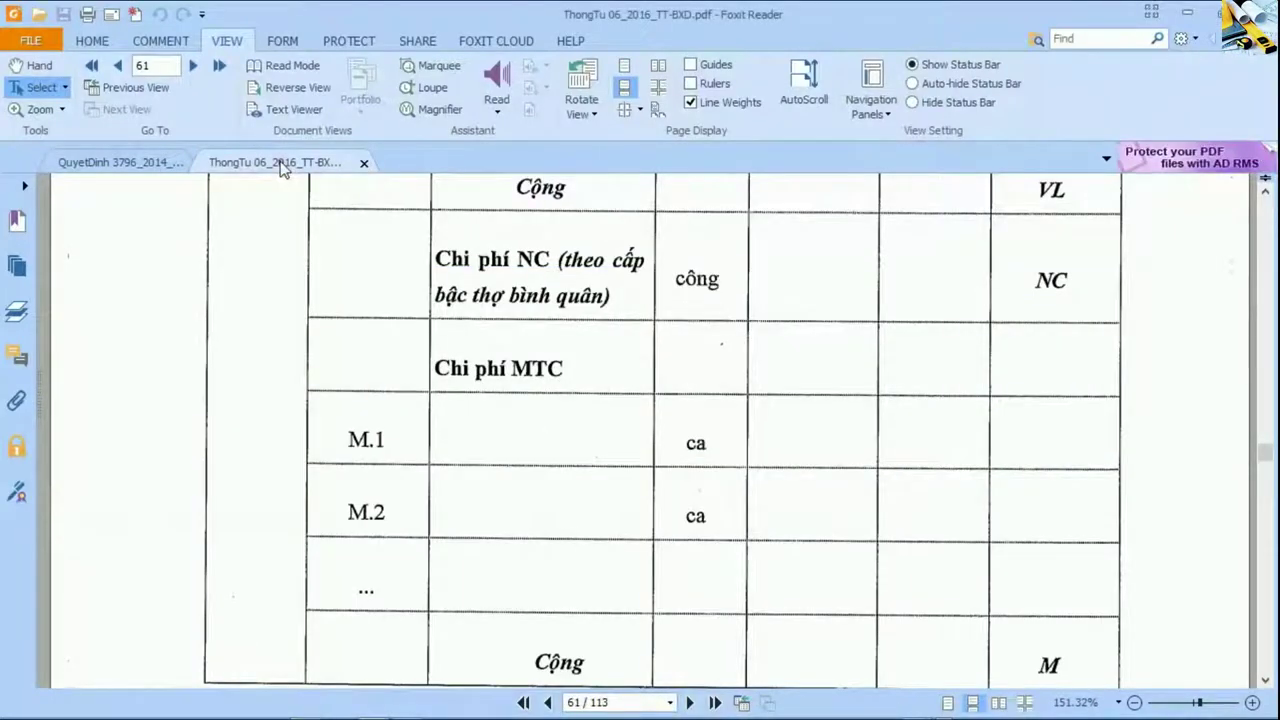
{"action": "scroll", "coordinate": [571, 455], "scroll_direction": "up", "scroll_amount": 9}
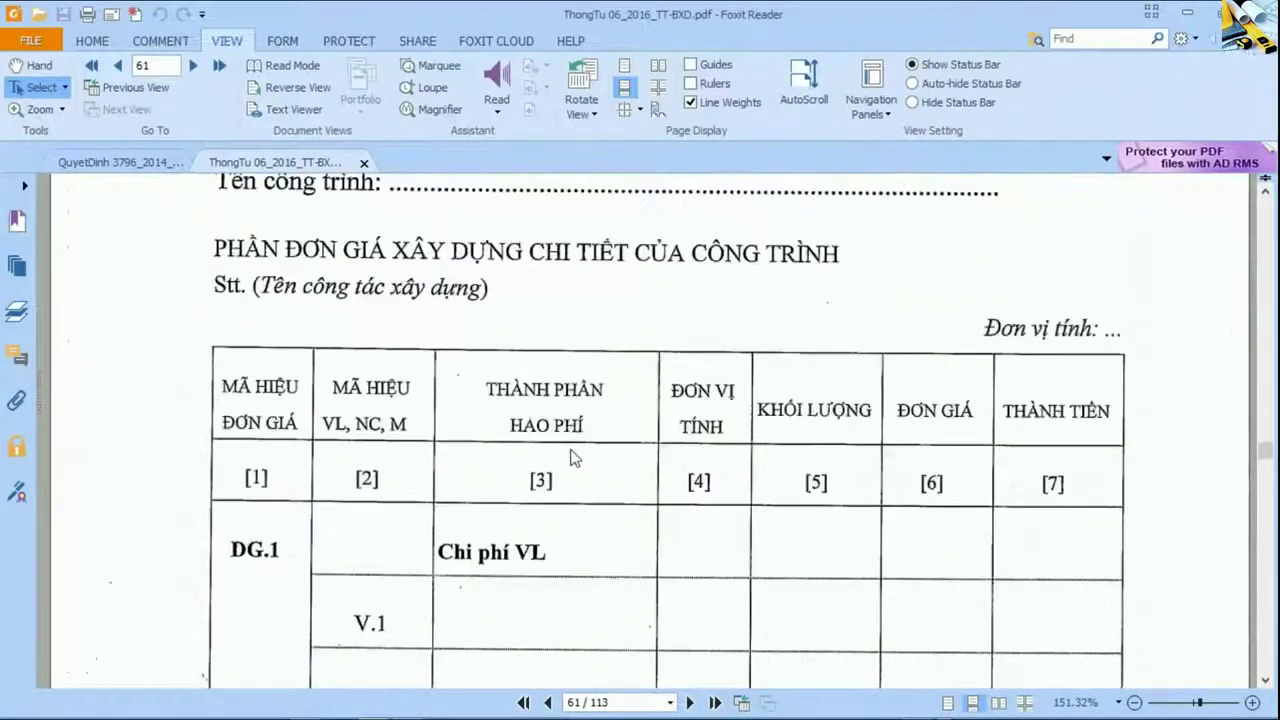
{"action": "scroll", "coordinate": [571, 455], "scroll_direction": "up", "scroll_amount": 3}
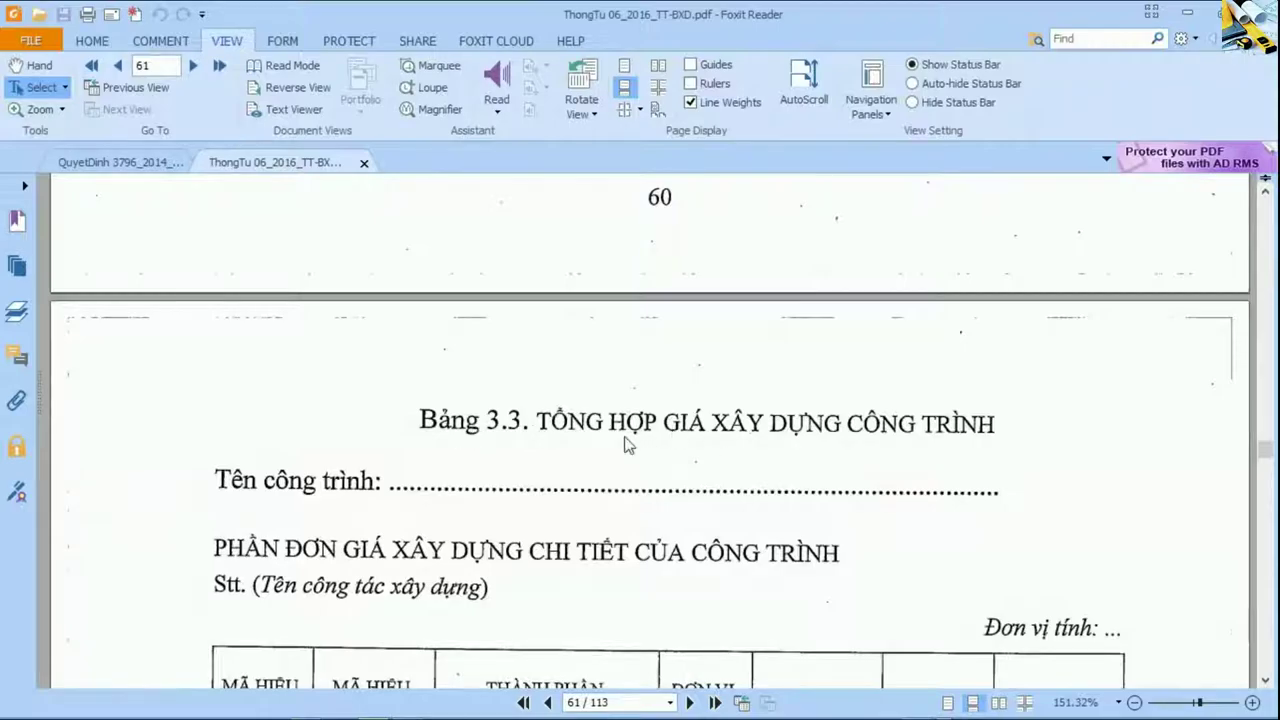
{"action": "scroll", "coordinate": [790, 547], "scroll_direction": "down", "scroll_amount": 20}
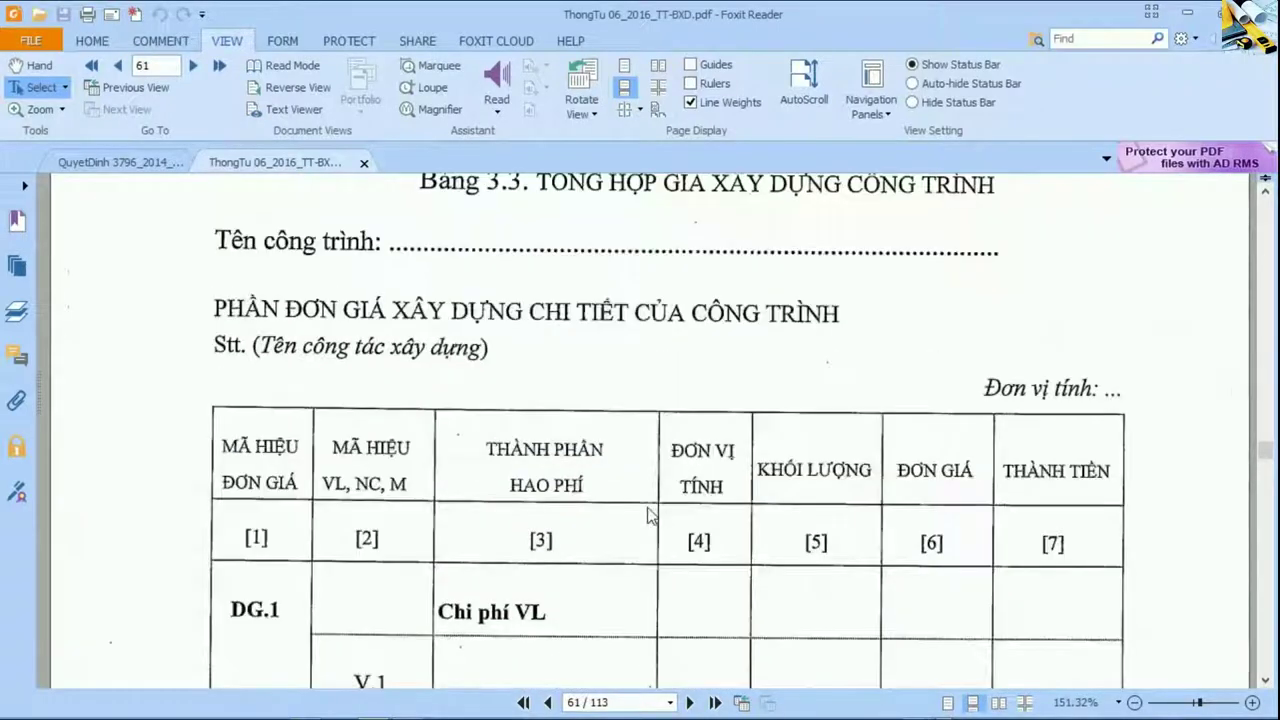
{"action": "scroll", "coordinate": [646, 512], "scroll_direction": "down", "scroll_amount": 20}
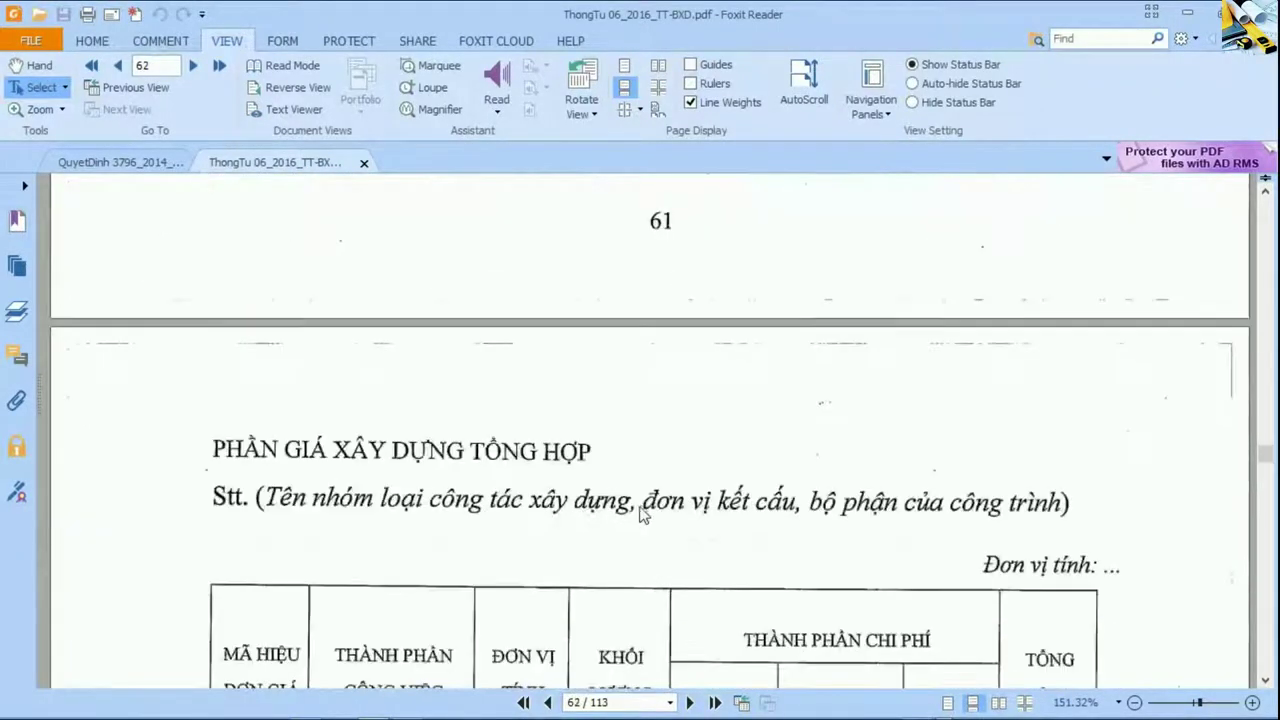
{"action": "scroll", "coordinate": [636, 390], "scroll_direction": "down", "scroll_amount": 4}
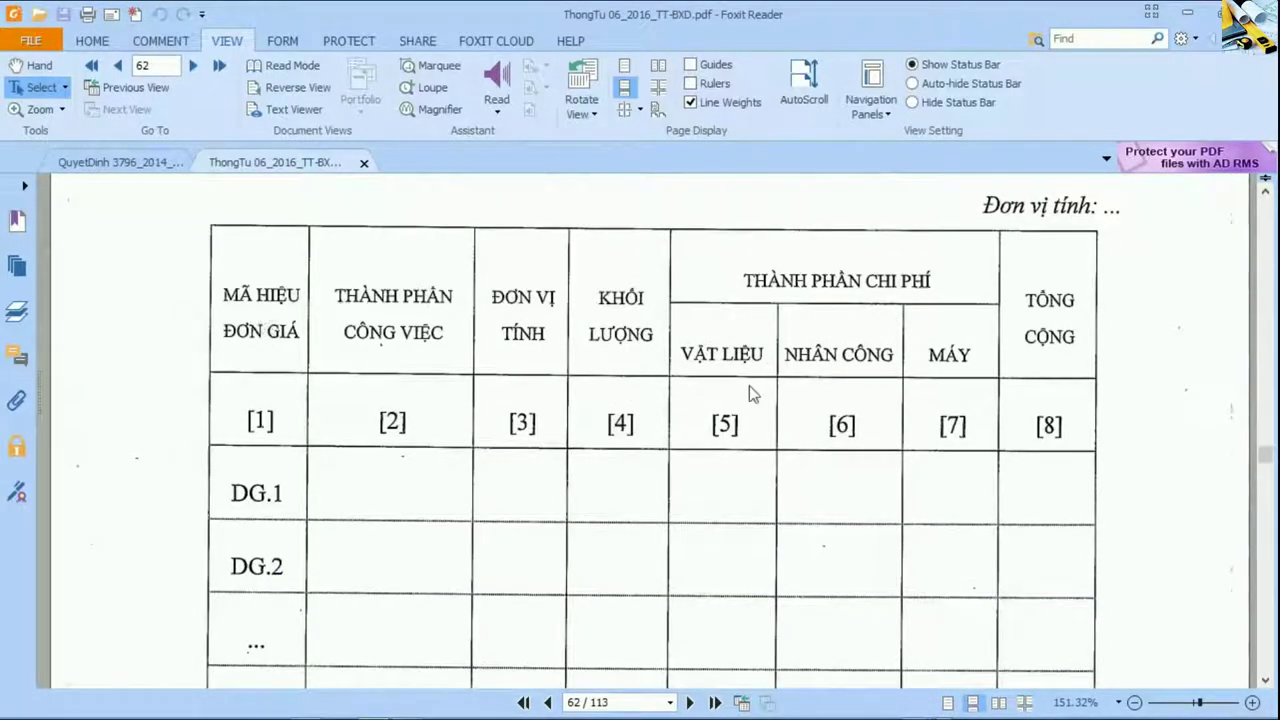
{"action": "scroll", "coordinate": [686, 392], "scroll_direction": "down", "scroll_amount": 1}
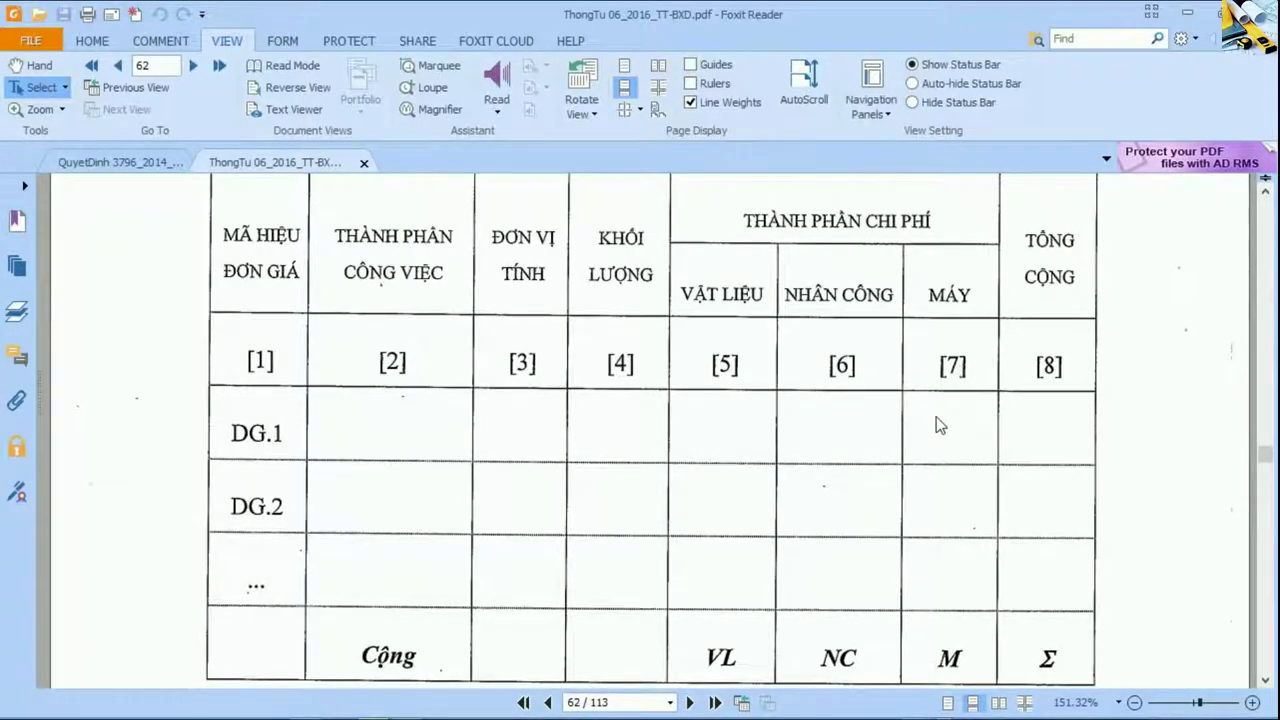
Step: Compare the VL, NC and M totals of the detailed unit price form with the cost columns of the Phần giá xây dựng tổng hợp form
{"action": "scroll", "coordinate": [940, 425], "scroll_direction": "up", "scroll_amount": 12}
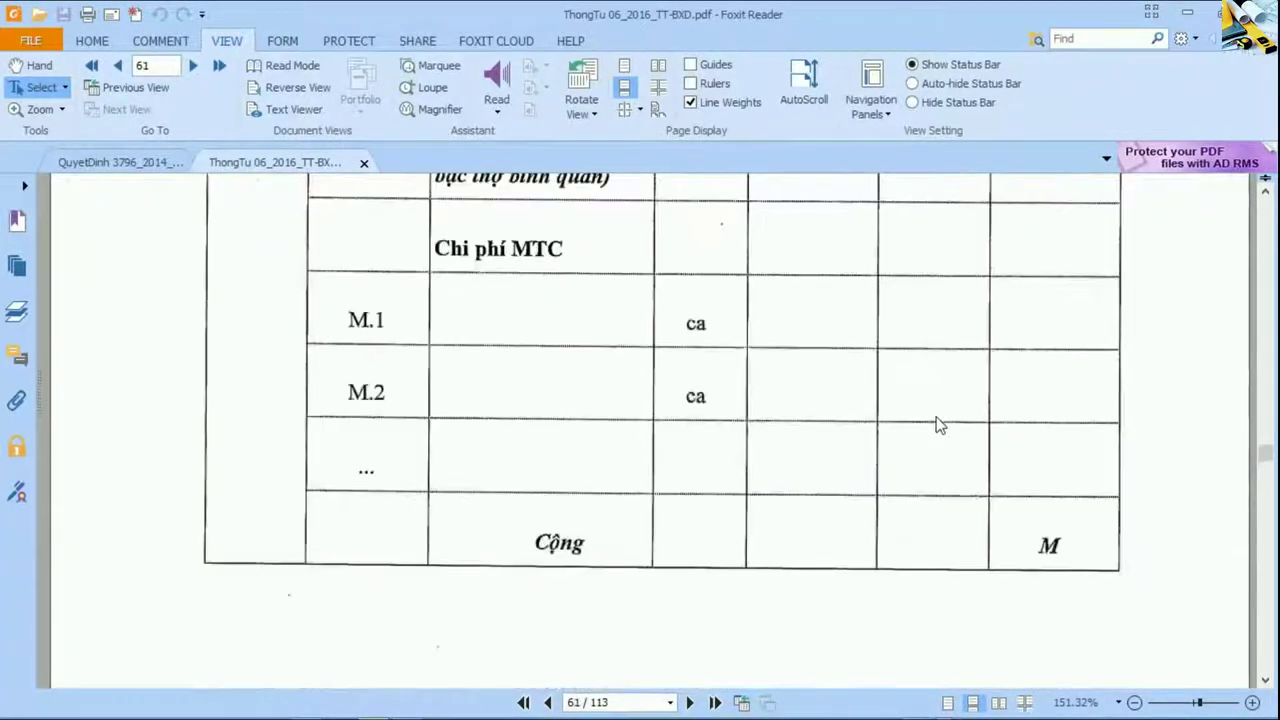
{"action": "scroll", "coordinate": [1074, 354], "scroll_direction": "up", "scroll_amount": 3}
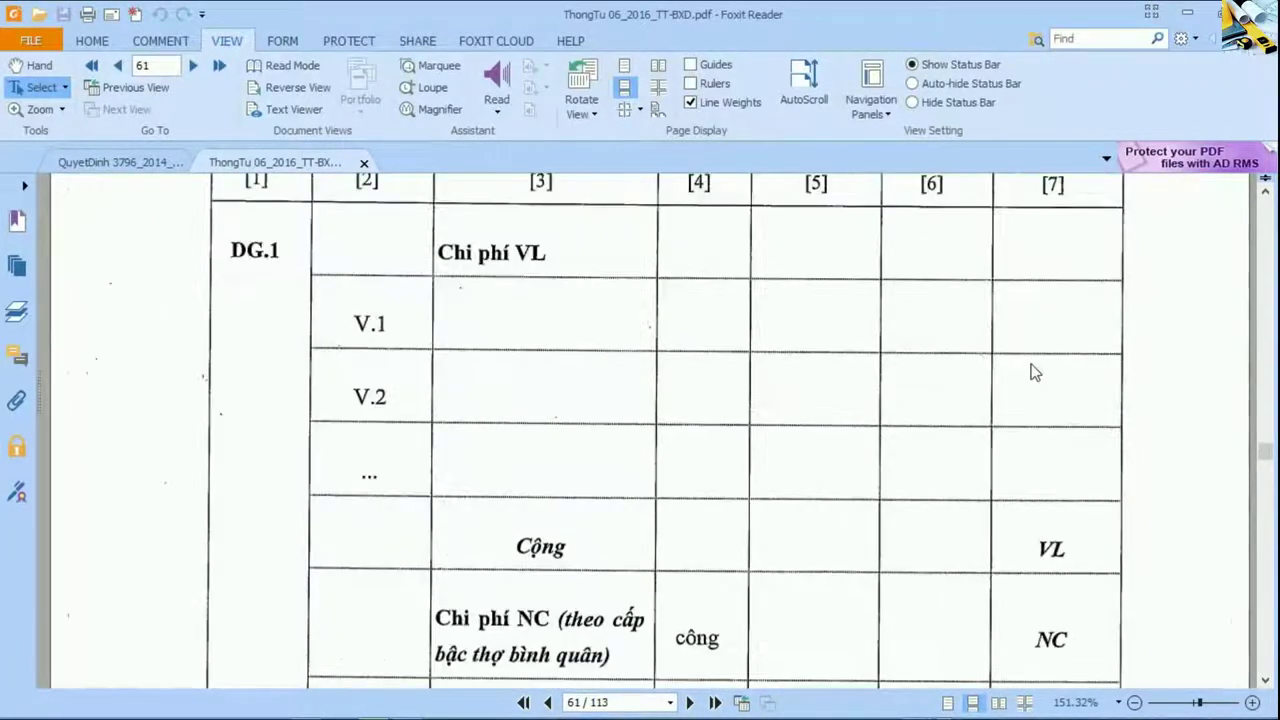
{"action": "scroll", "coordinate": [1050, 560], "scroll_direction": "down", "scroll_amount": 2}
{"action": "scroll", "coordinate": [1057, 605], "scroll_direction": "down", "scroll_amount": 4}
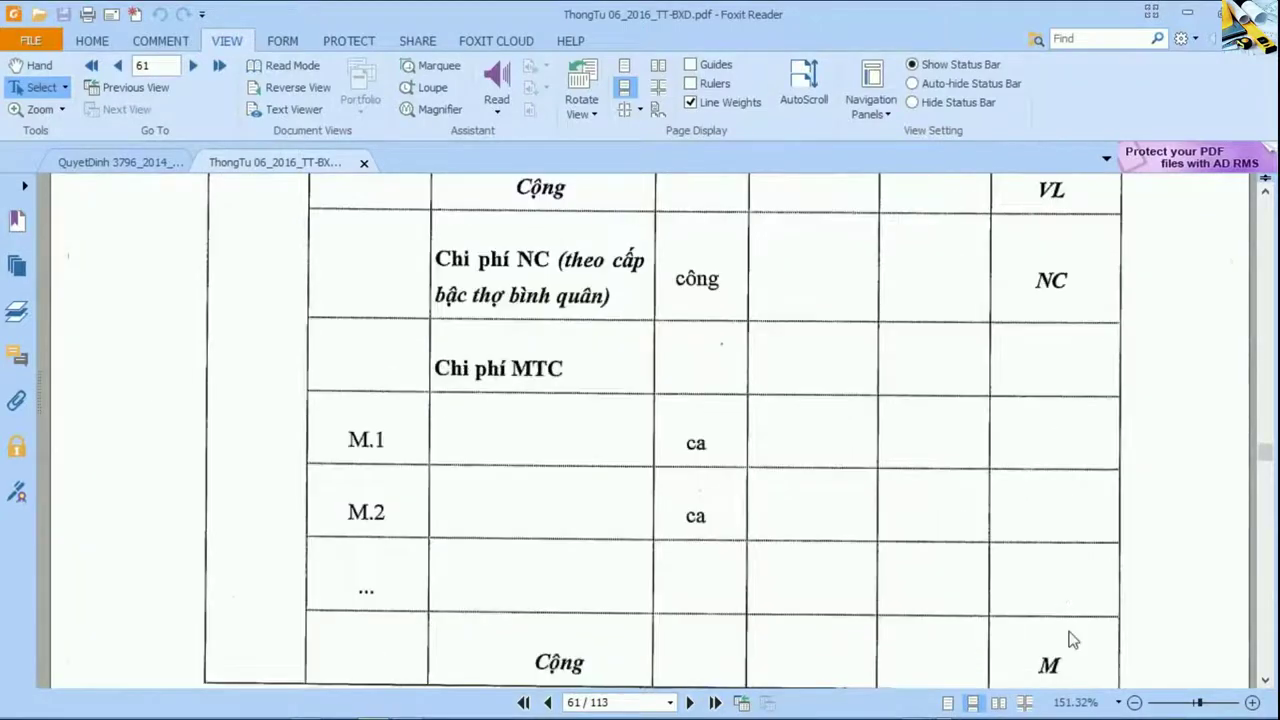
{"action": "scroll", "coordinate": [1014, 629], "scroll_direction": "down", "scroll_amount": 12}
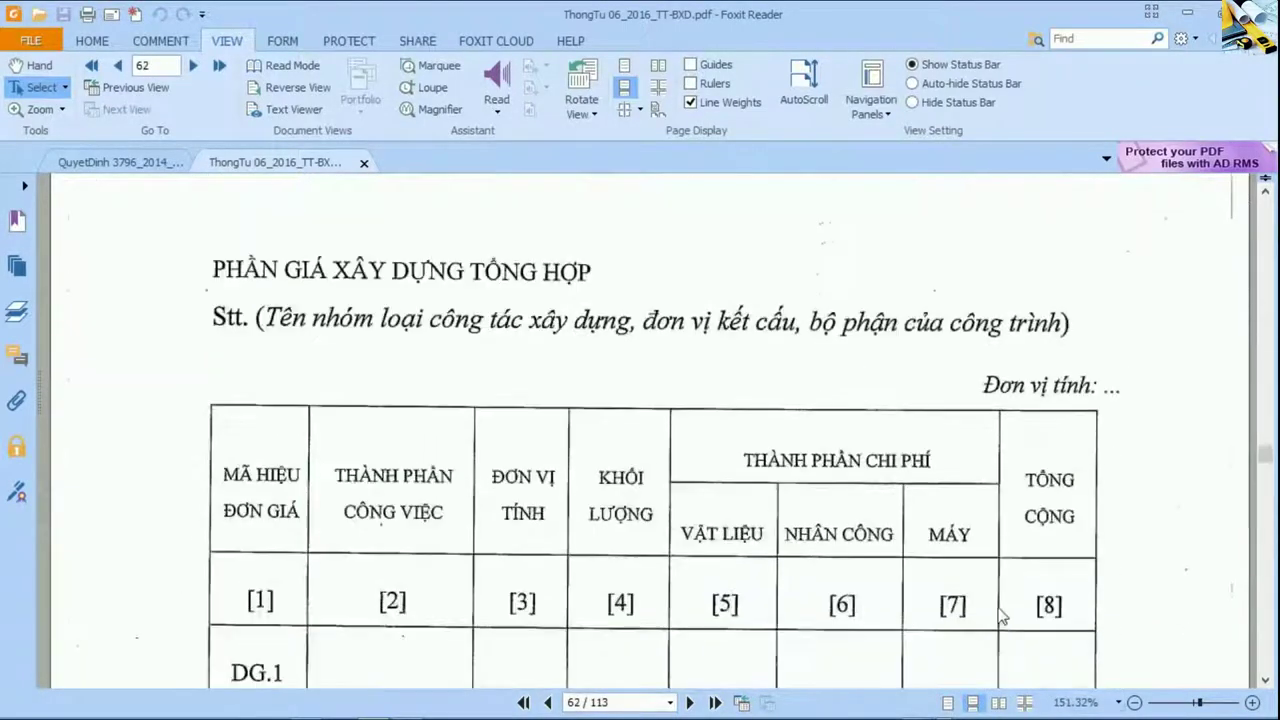
{"action": "scroll", "coordinate": [1000, 614], "scroll_direction": "down", "scroll_amount": 2}
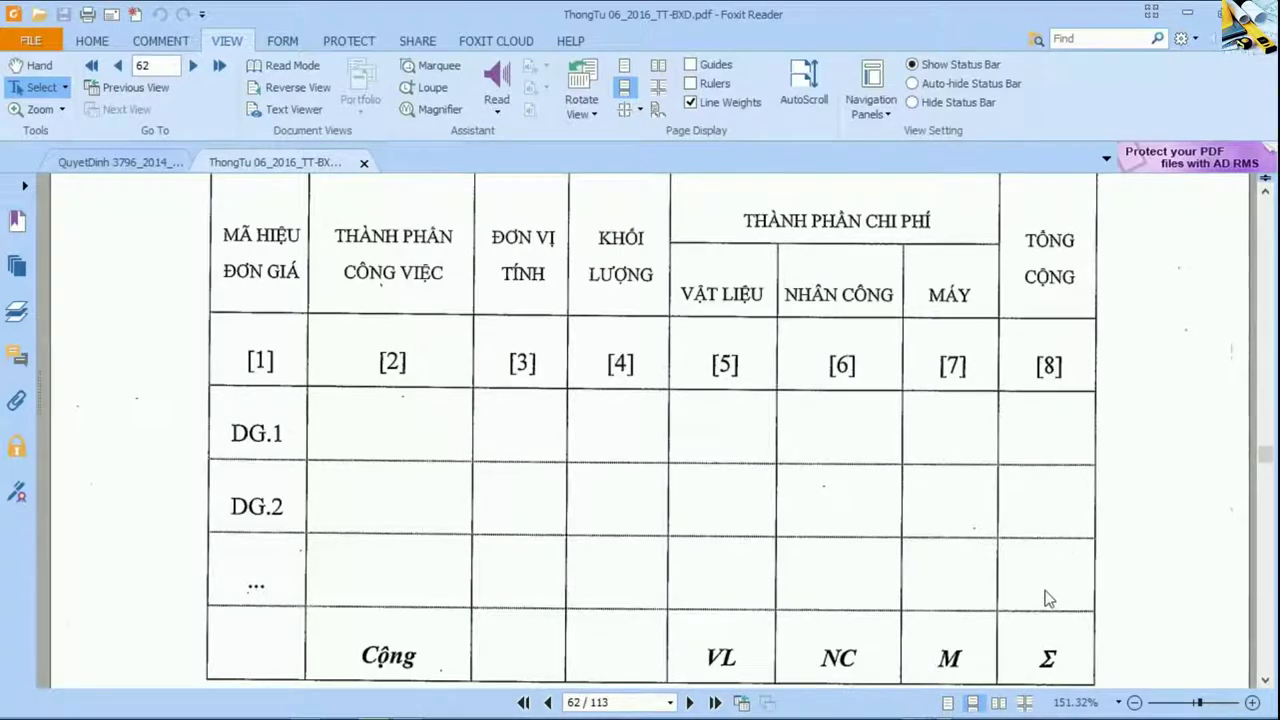
Step: Switch back to Dự toán G8, highlight the Khối lượng and Đơn giá columns, and inspect the source links of AE.11823's three unit prices
{"action": "key", "text": "alt+Tab"}
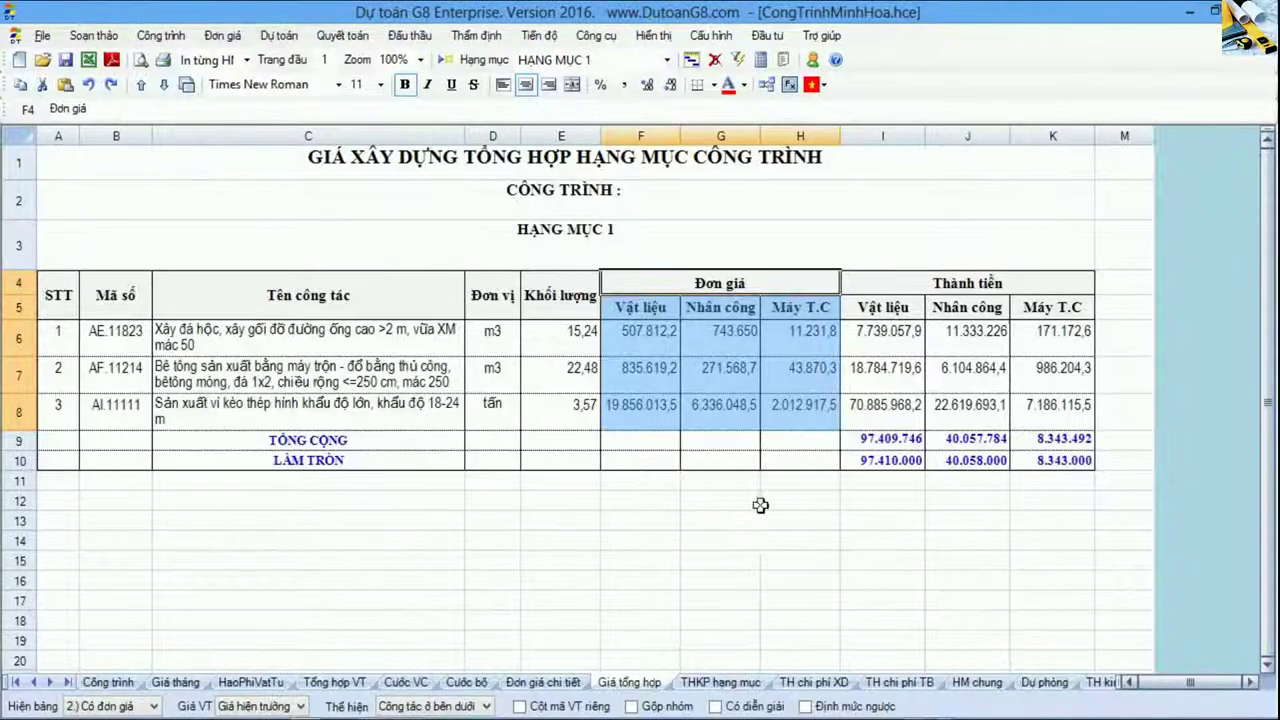
{"action": "left_click_drag", "start_coordinate": [560, 290], "coordinate": [560, 407]}
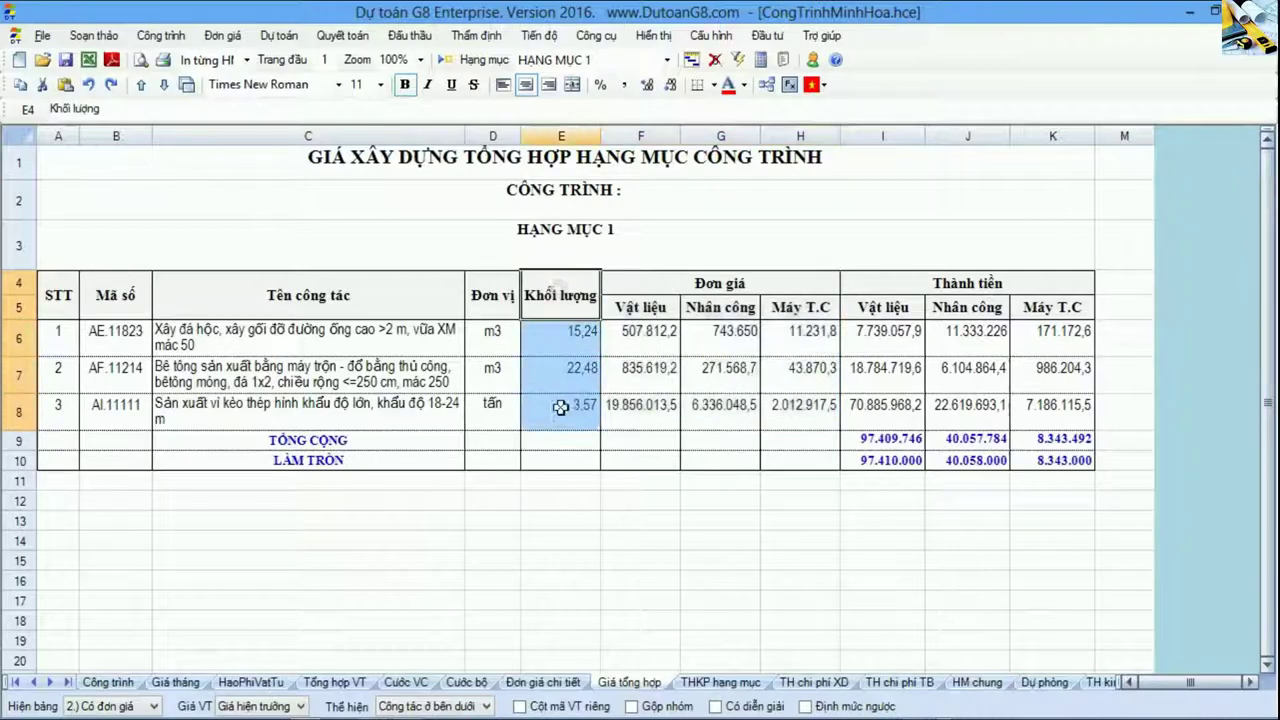
{"action": "left_click_drag", "start_coordinate": [640, 293], "coordinate": [802, 405]}
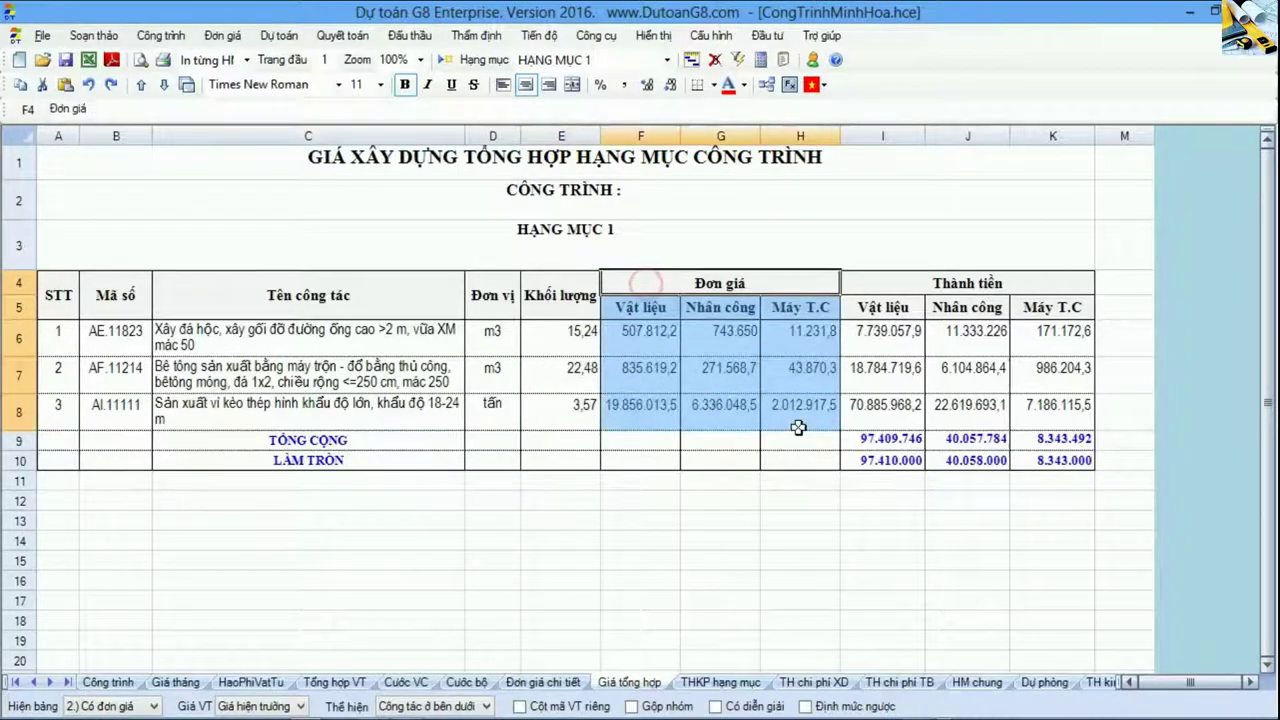
{"action": "left_click", "coordinate": [802, 405]}
{"action": "left_click", "coordinate": [652, 343]}
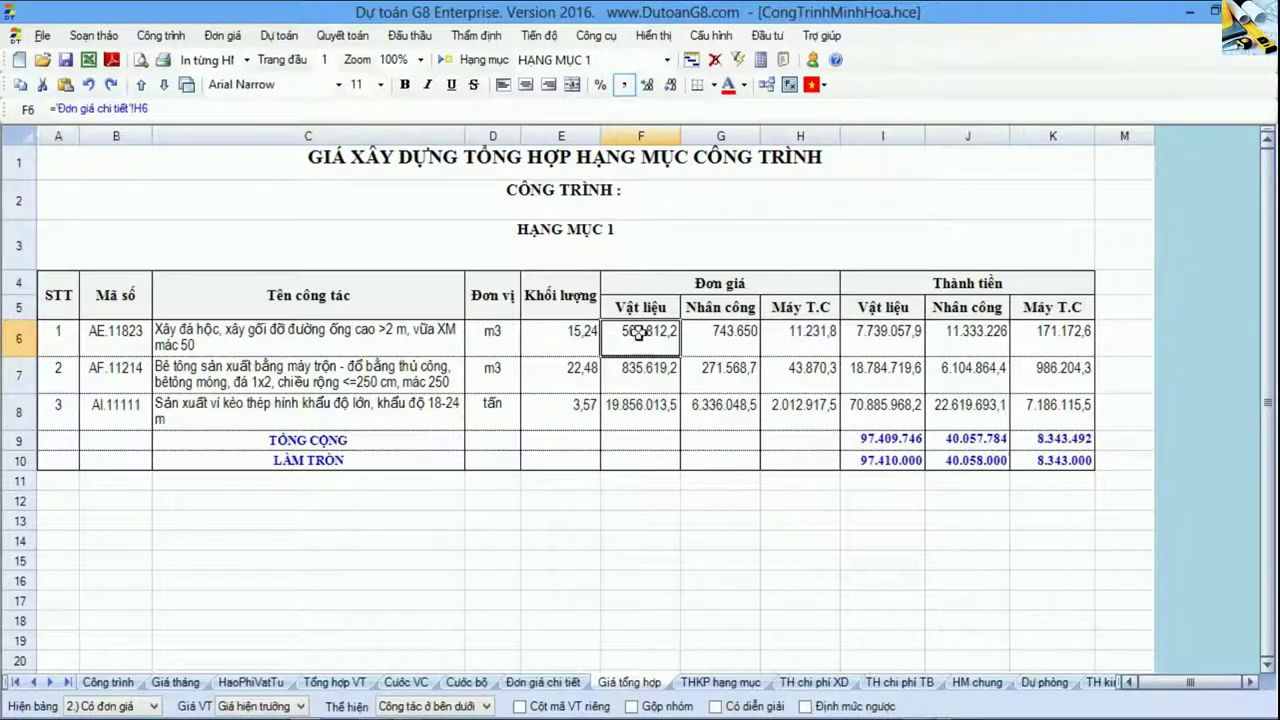
{"action": "left_click", "coordinate": [713, 338]}
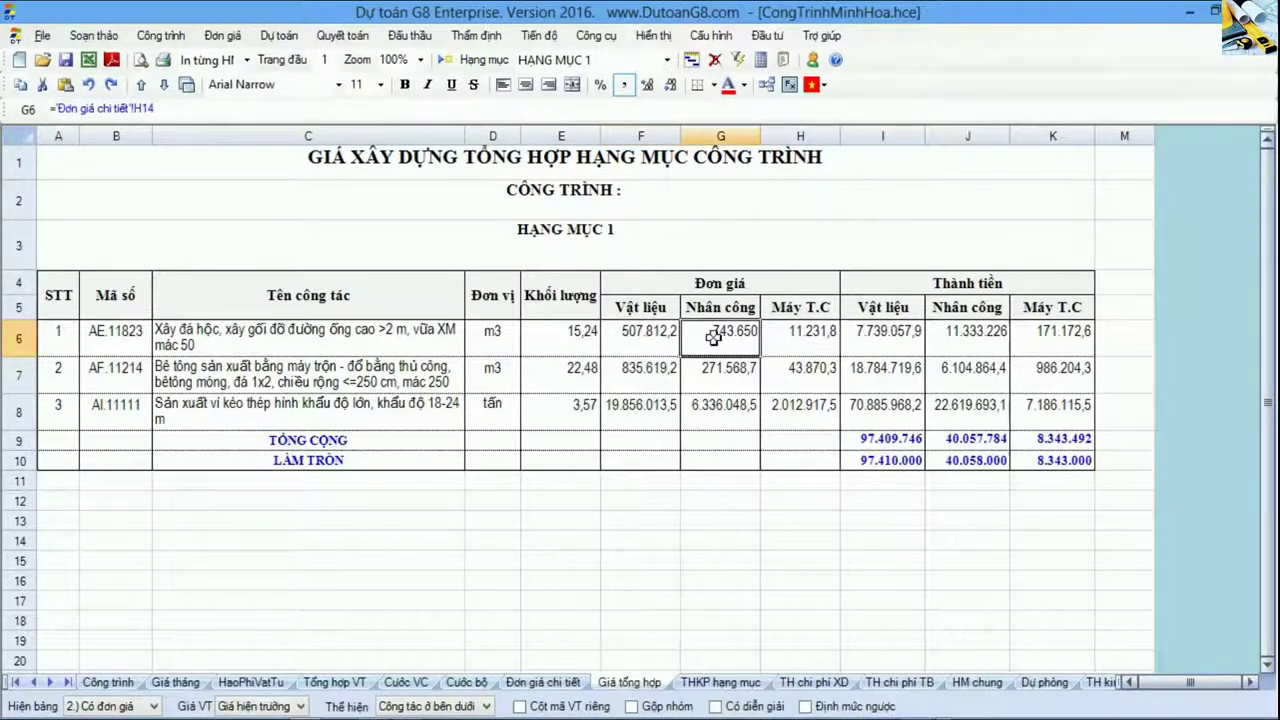
{"action": "left_click", "coordinate": [779, 340]}
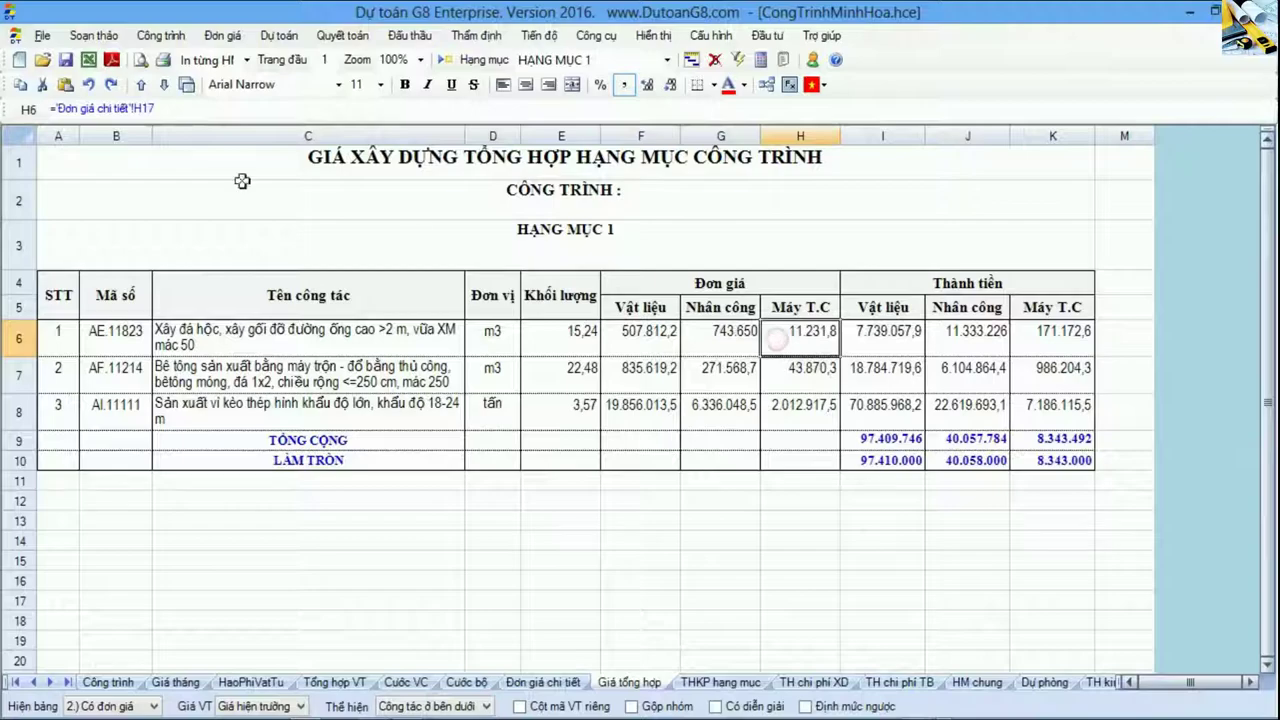
Step: Highlight in turn the Vật liệu, Nhân công and Máy thi công subtotal rows of AE.11823 on Đơn giá chi tiết
{"action": "left_click", "coordinate": [543, 681]}
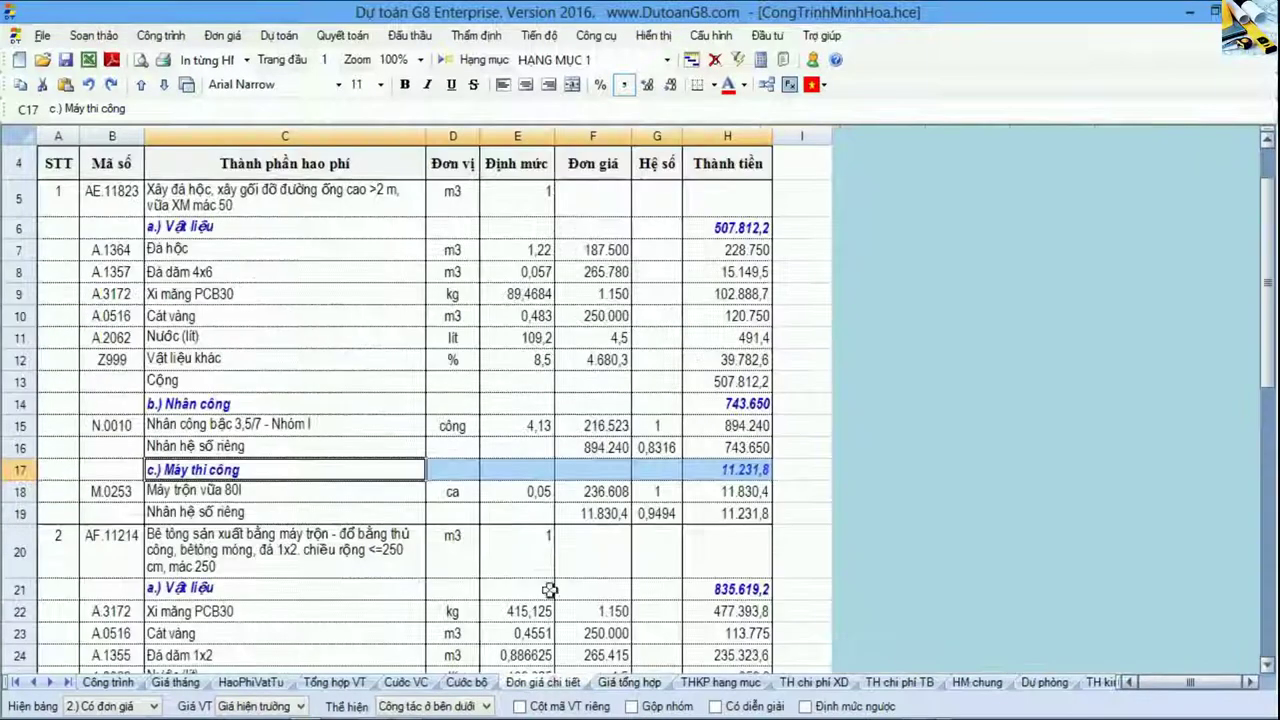
{"action": "left_click", "coordinate": [40, 353]}
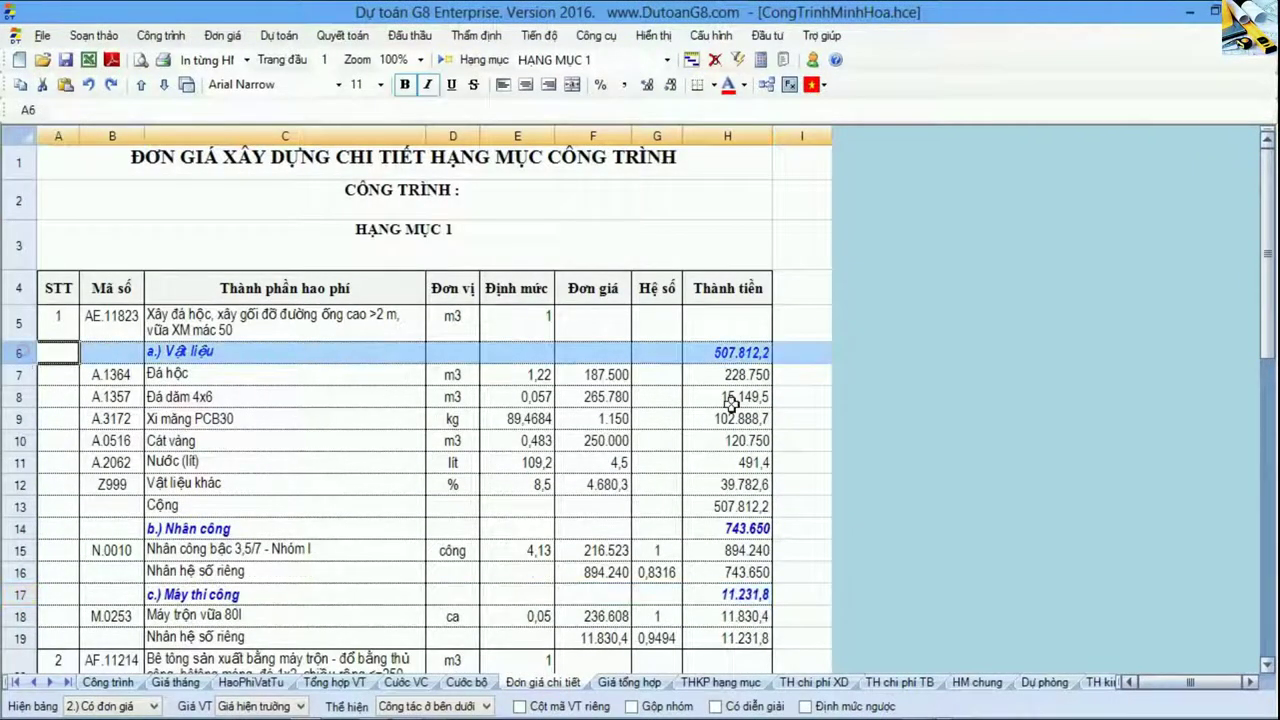
{"action": "left_click", "coordinate": [30, 530]}
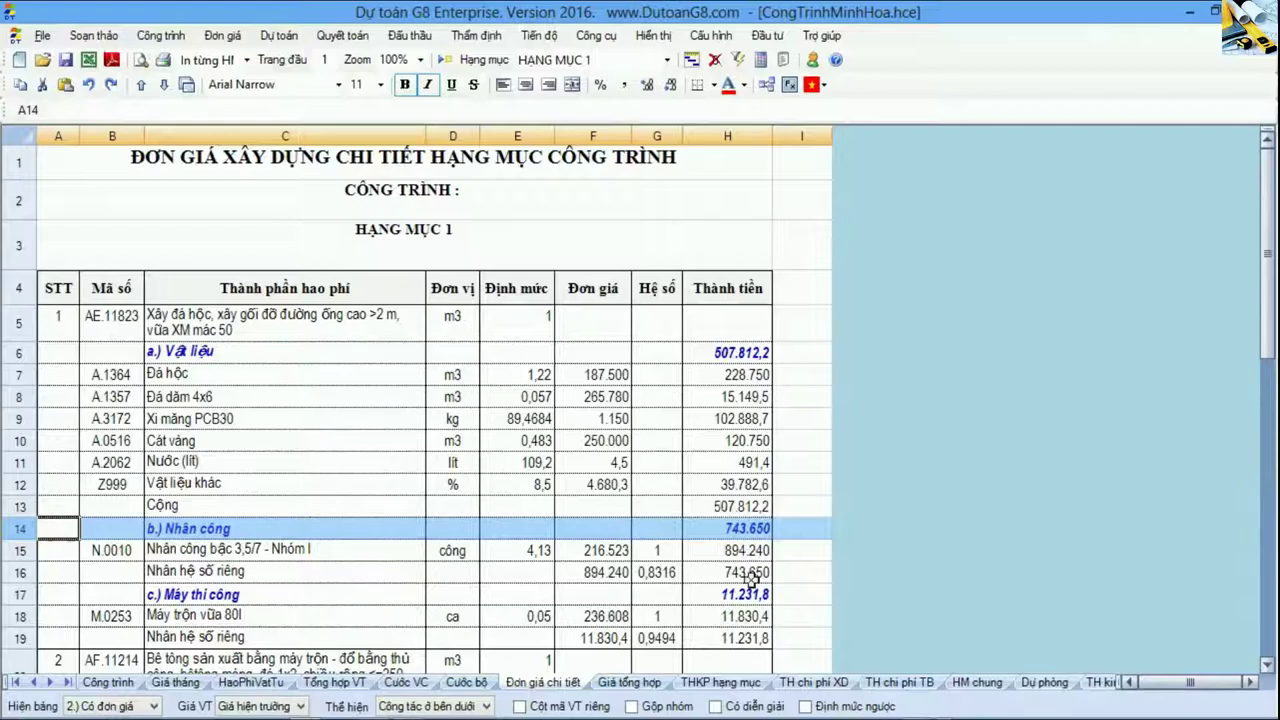
{"action": "left_click", "coordinate": [34, 597]}
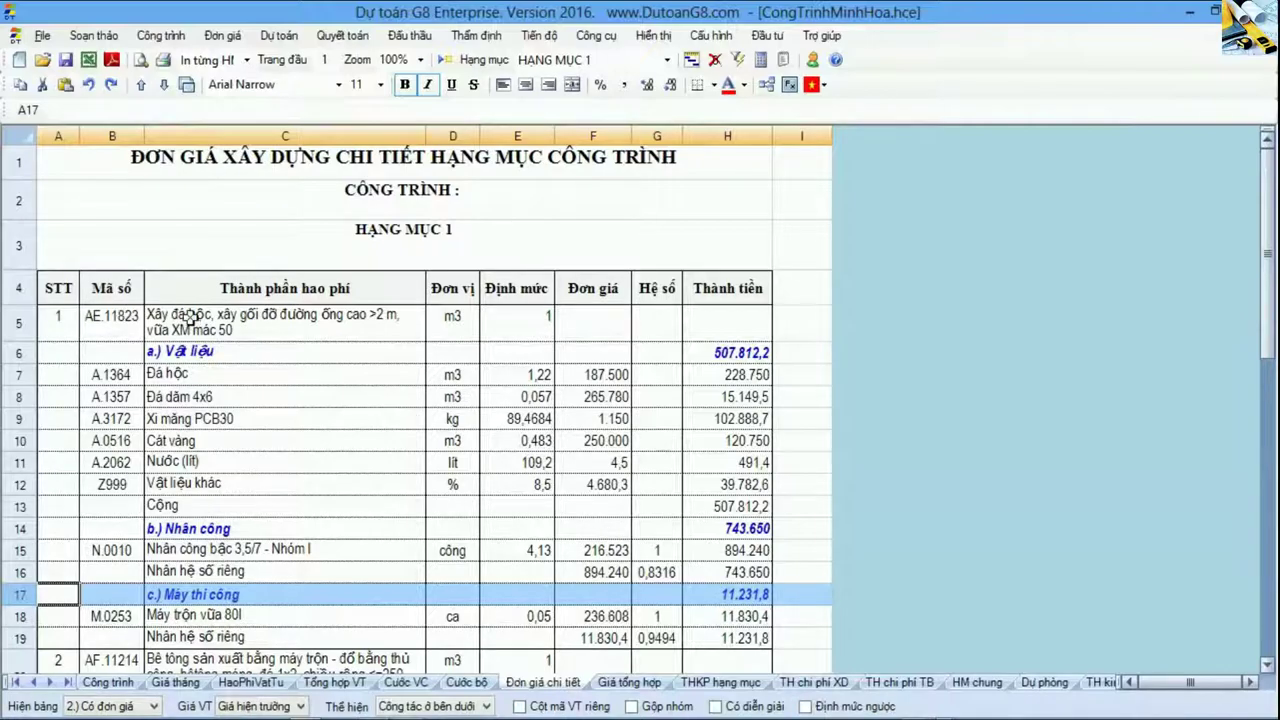
Step: Highlight the Đơn giá, Khối lượng and Thành tiền columns on Giá tổng hợp, and inspect the formulas in I6 and K7
{"action": "left_click", "coordinate": [650, 684]}
{"action": "left_click_drag", "start_coordinate": [662, 292], "coordinate": [769, 413]}
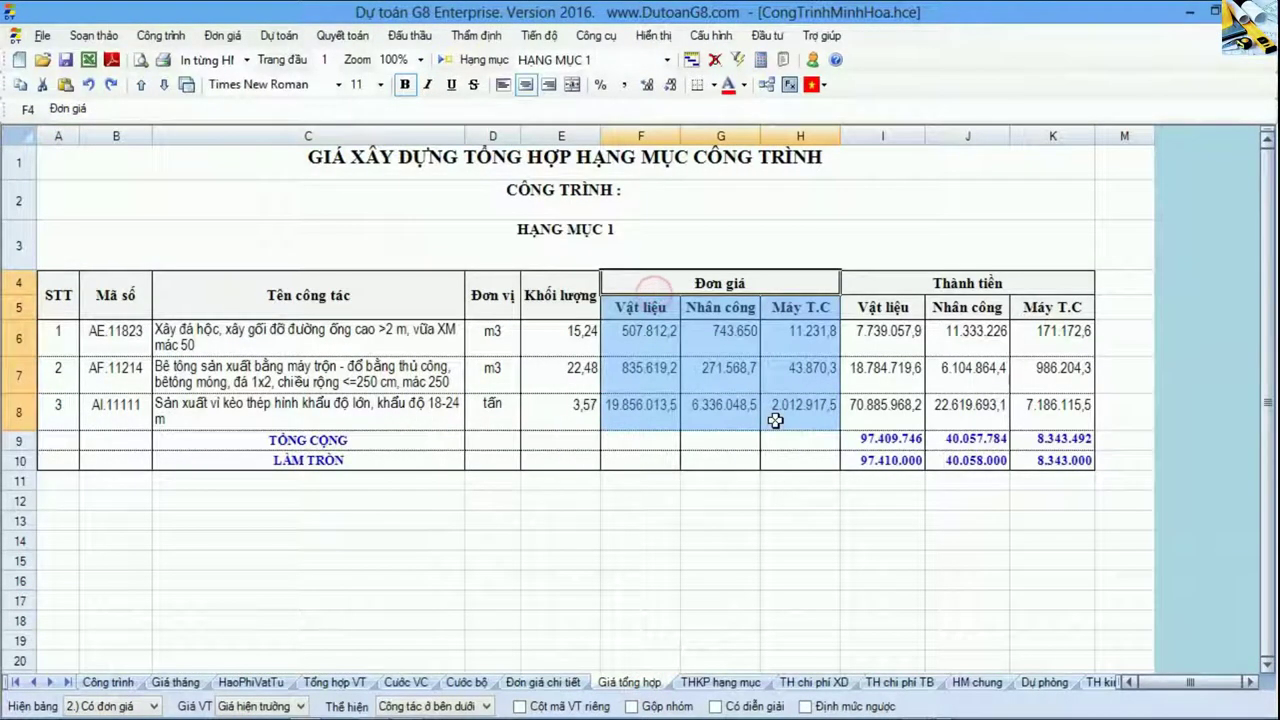
{"action": "left_click_drag", "start_coordinate": [585, 303], "coordinate": [583, 420]}
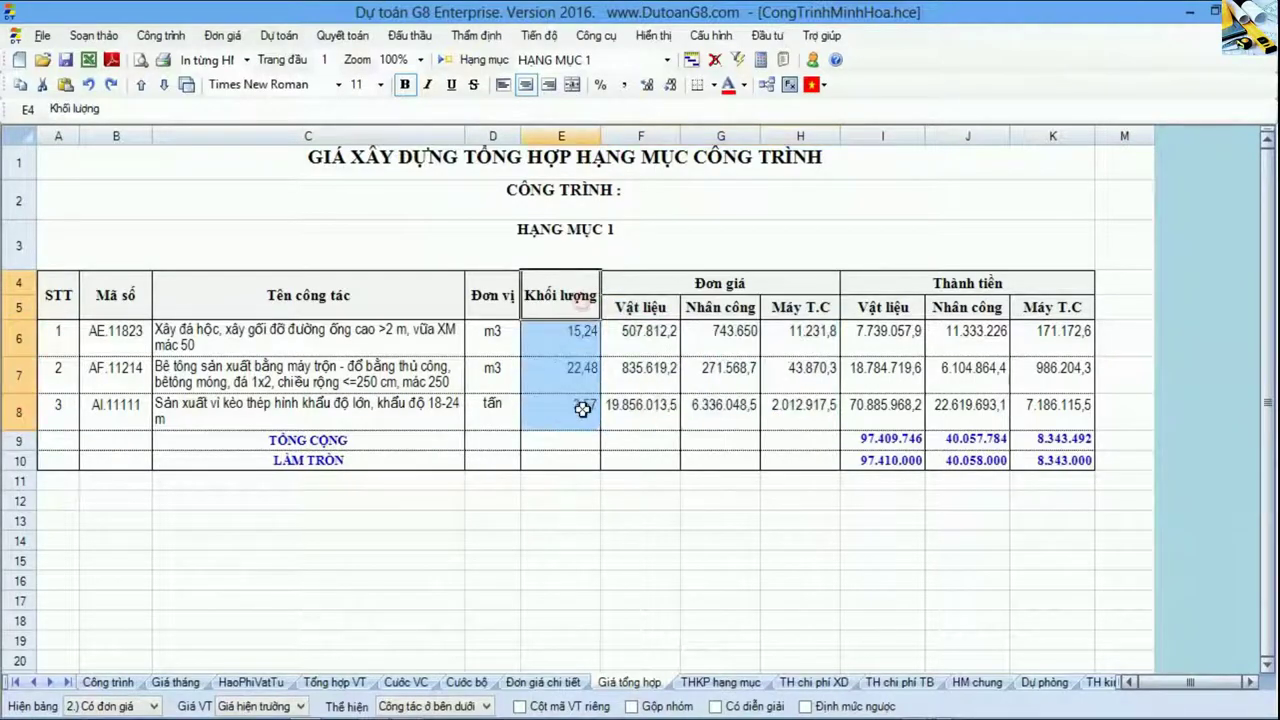
{"action": "left_click_drag", "start_coordinate": [915, 309], "coordinate": [1021, 406]}
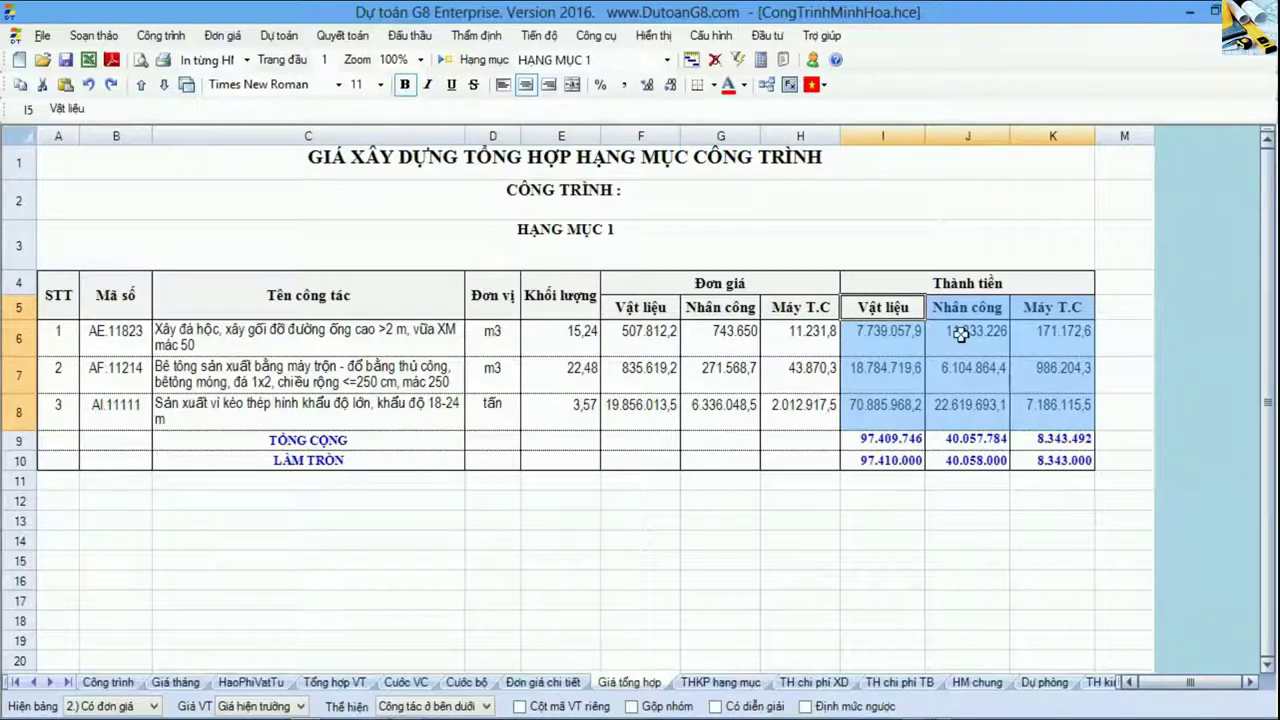
{"action": "double_click", "coordinate": [895, 343]}
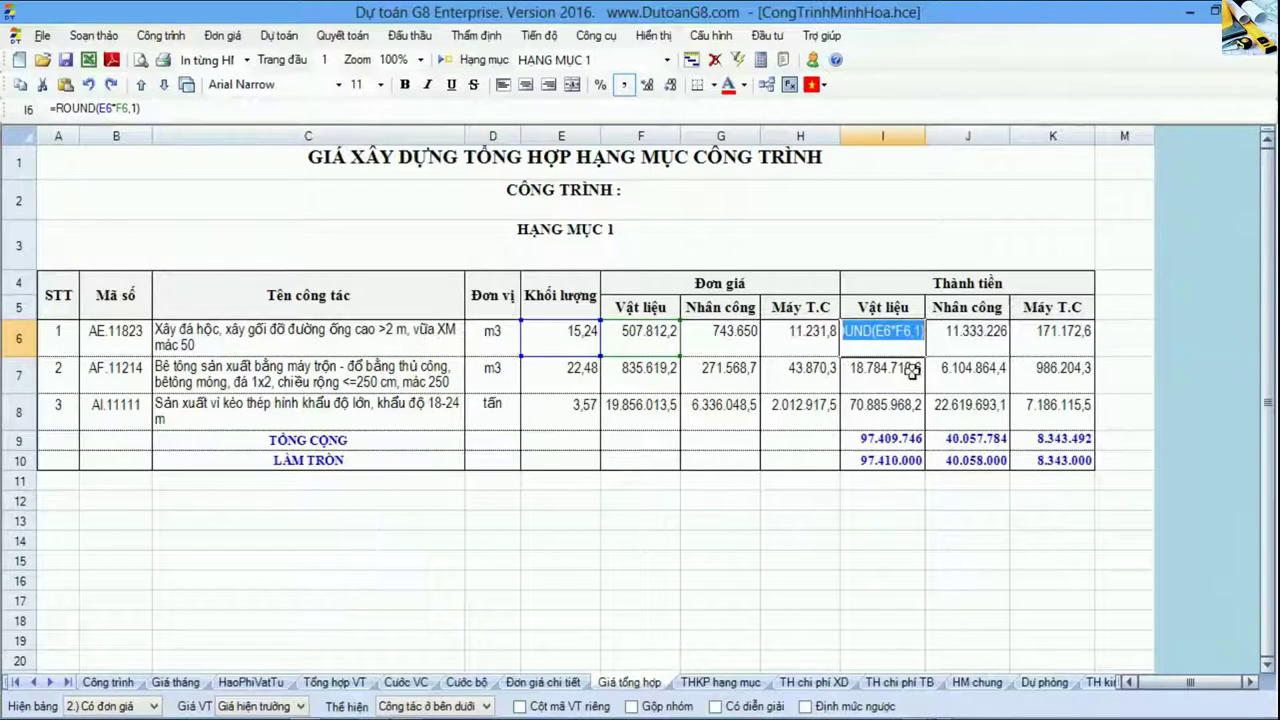
{"action": "double_click", "coordinate": [1065, 378]}
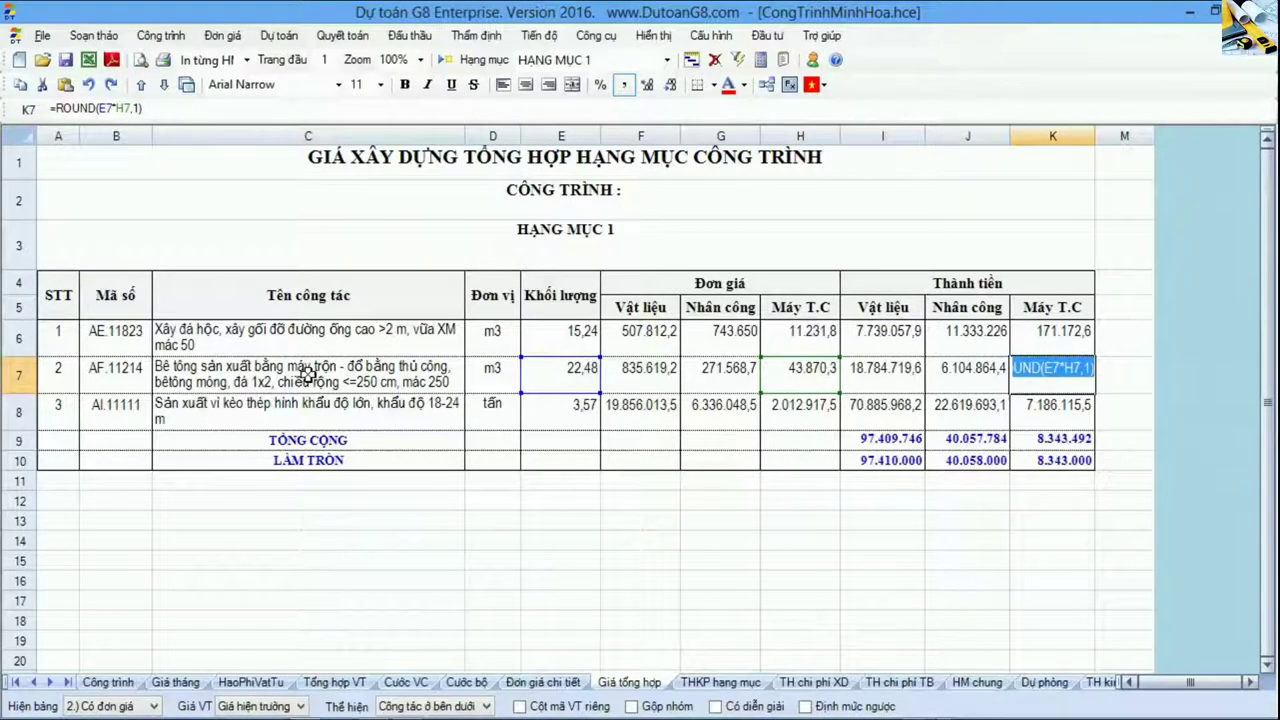
{"action": "left_click", "coordinate": [828, 444]}
Step: Highlight the quantities, unit prices and resulting Thành tiền amounts on Giá tổng hợp again, and open the Công trình sheet
{"action": "left_click_drag", "start_coordinate": [642, 312], "coordinate": [785, 418]}
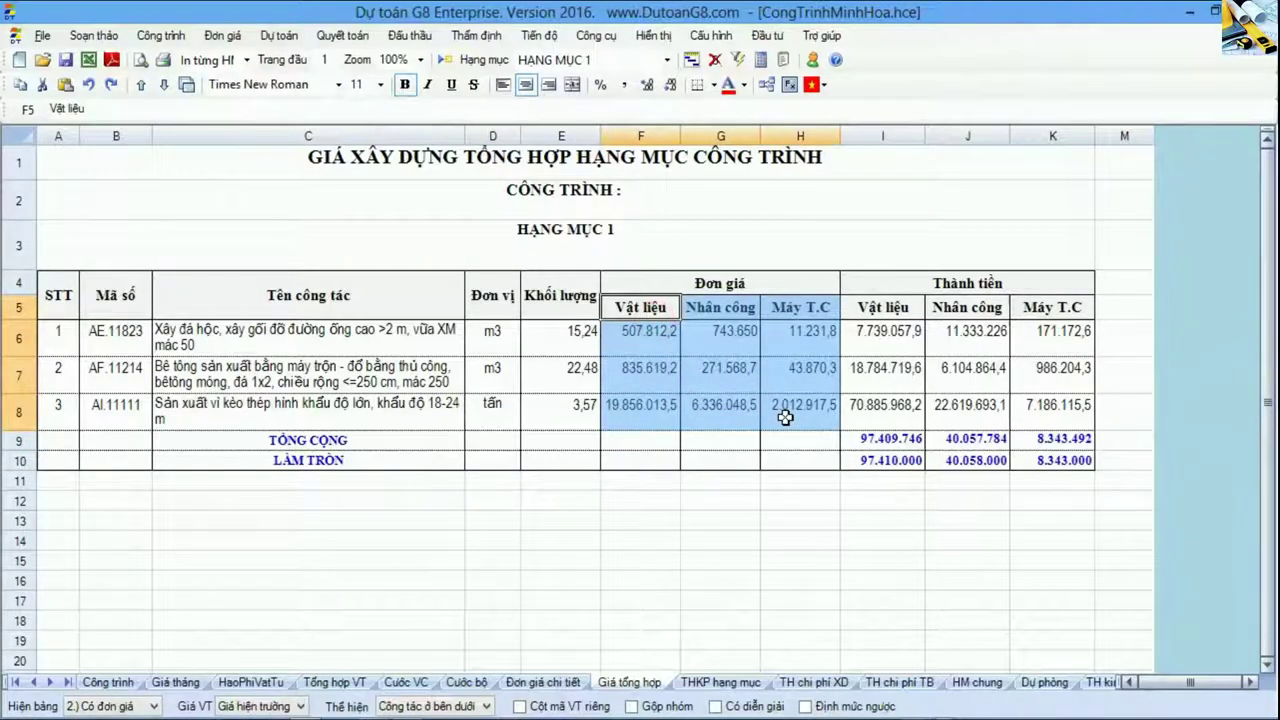
{"action": "left_click_drag", "start_coordinate": [566, 305], "coordinate": [572, 418]}
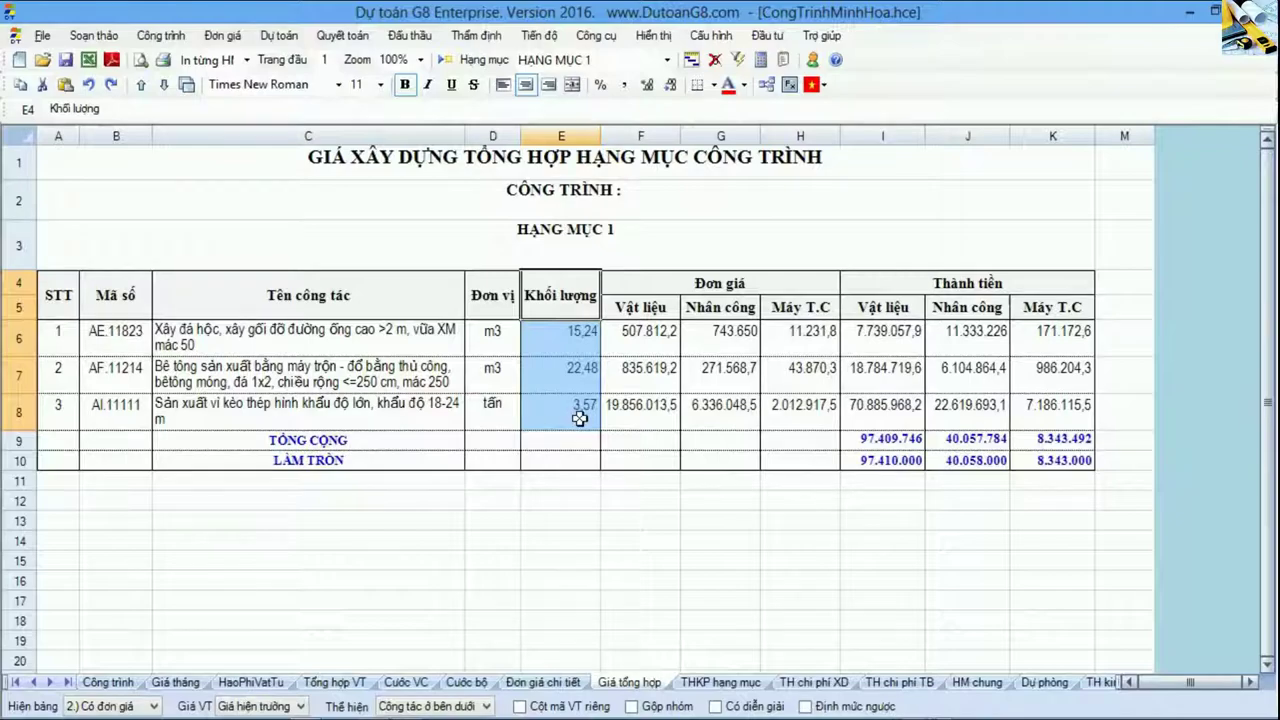
{"action": "left_click_drag", "start_coordinate": [560, 297], "coordinate": [791, 423]}
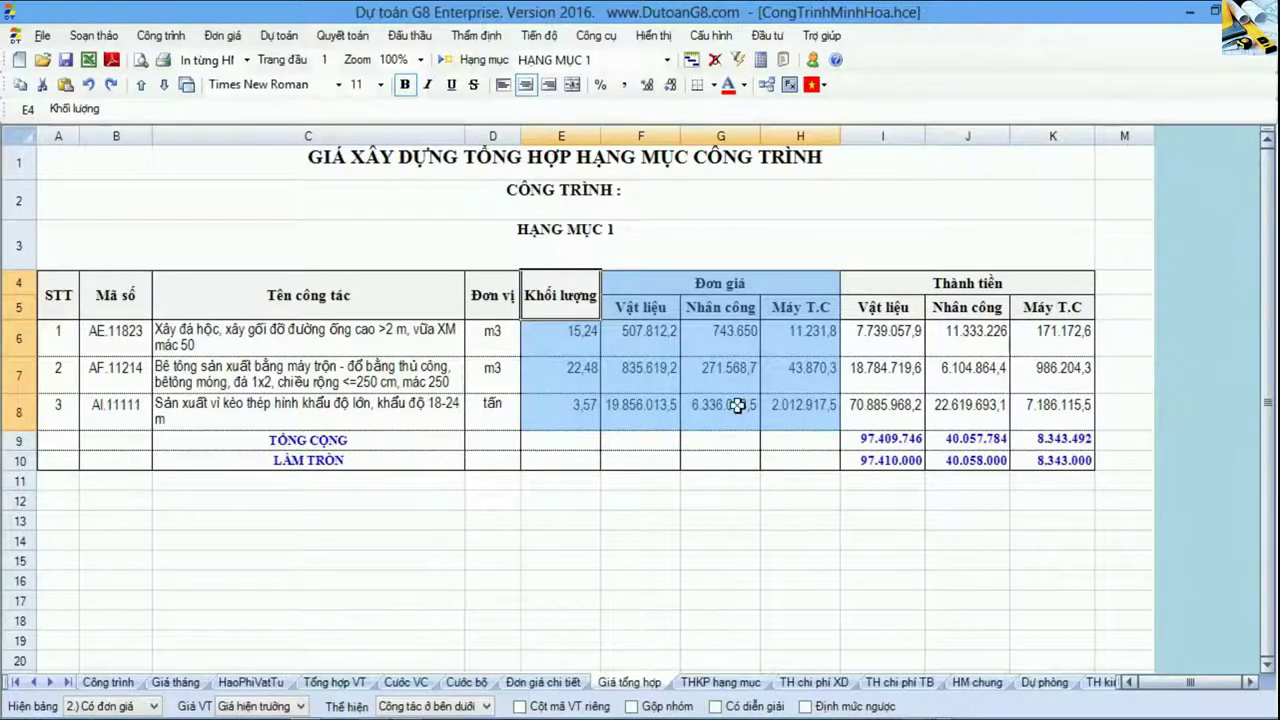
{"action": "left_click_drag", "start_coordinate": [886, 307], "coordinate": [1040, 413]}
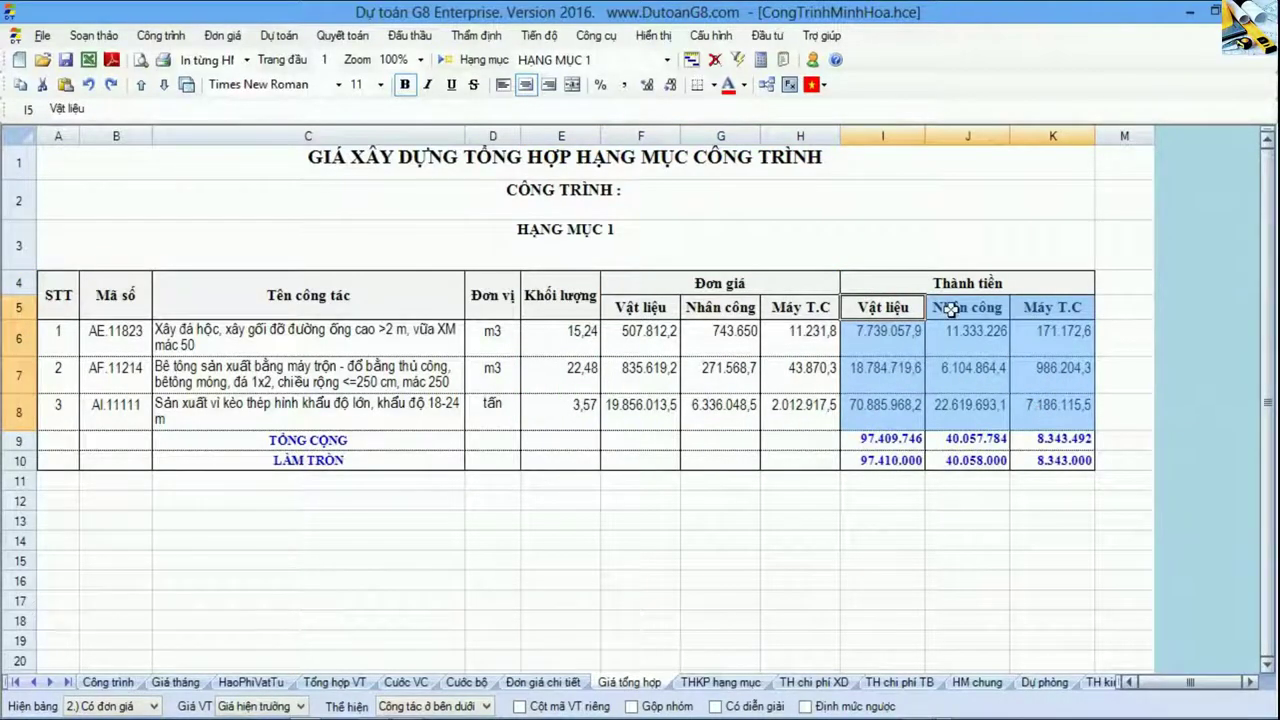
{"action": "left_click", "coordinate": [128, 684]}
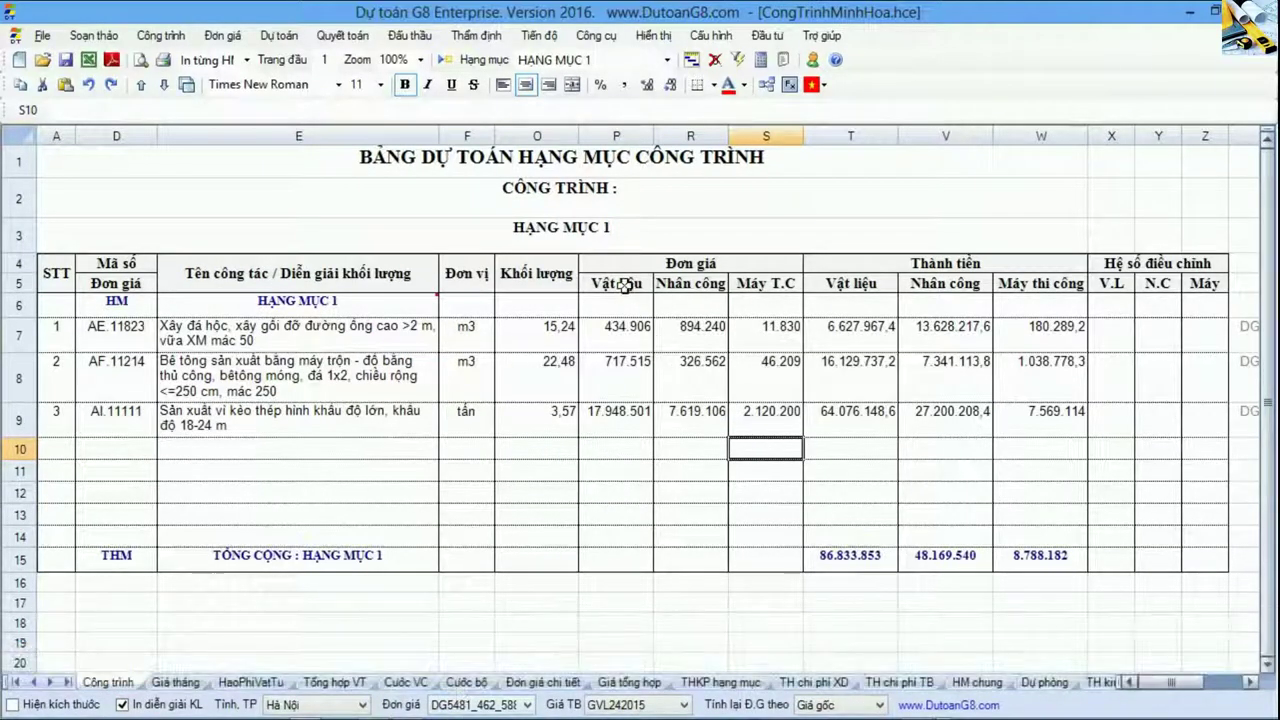
Step: Highlight the Đơn giá and Thành tiền columns and the total row on Công trình, and the TỔNG CỘNG amounts on Giá tổng hợp
{"action": "left_click_drag", "start_coordinate": [622, 284], "coordinate": [760, 425]}
{"action": "left_click_drag", "start_coordinate": [845, 284], "coordinate": [1045, 410]}
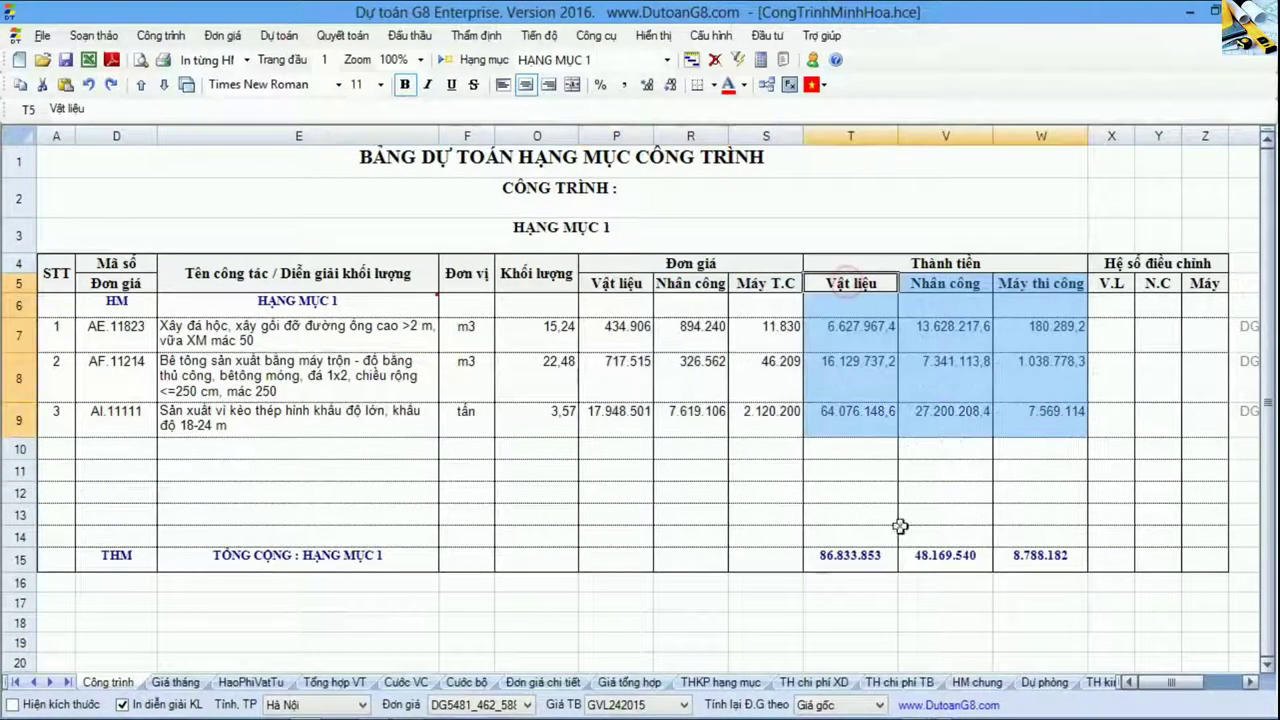
{"action": "left_click_drag", "start_coordinate": [785, 557], "coordinate": [1025, 552]}
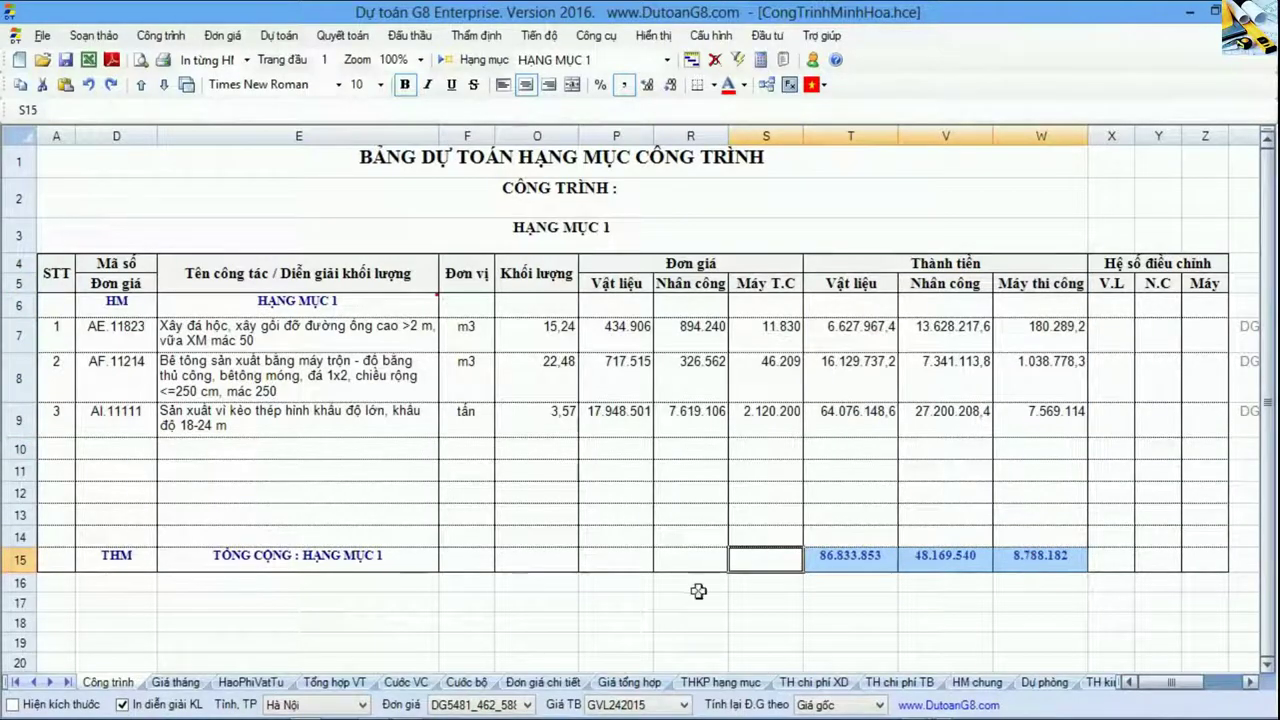
{"action": "mouse_move", "coordinate": [468, 708]}
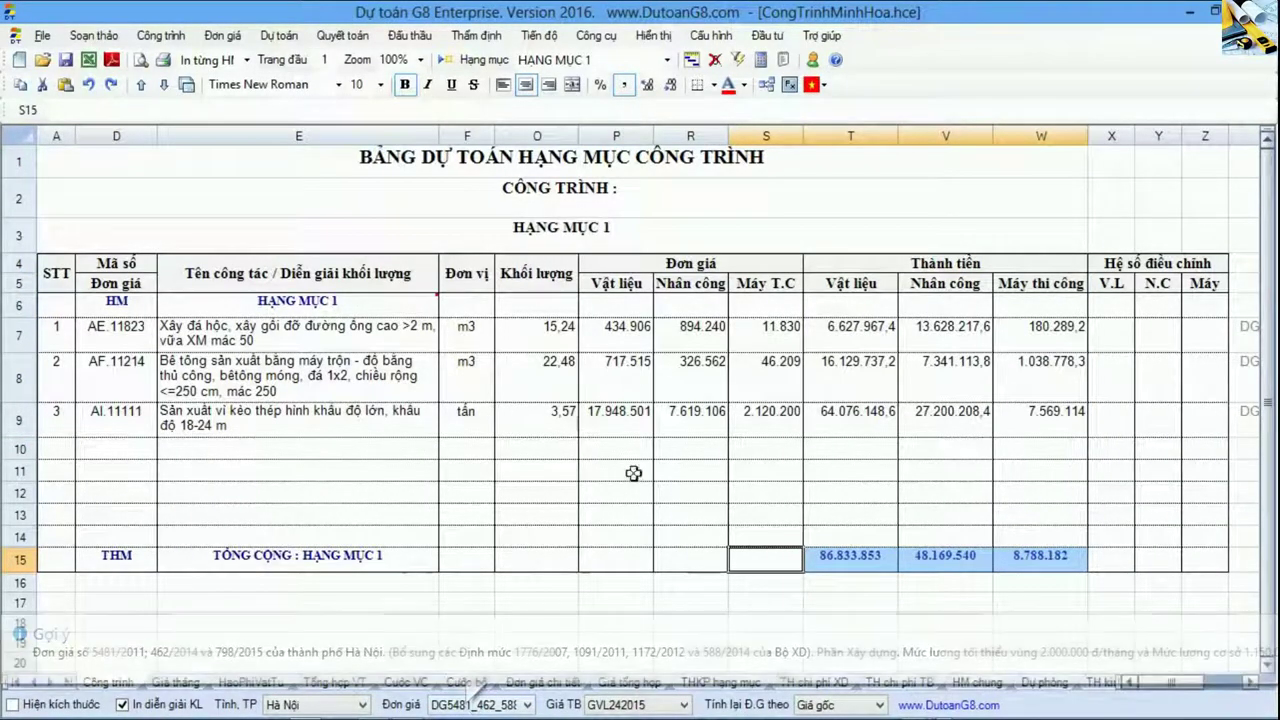
{"action": "left_click", "coordinate": [645, 684]}
{"action": "left_click_drag", "start_coordinate": [800, 443], "coordinate": [1061, 438]}
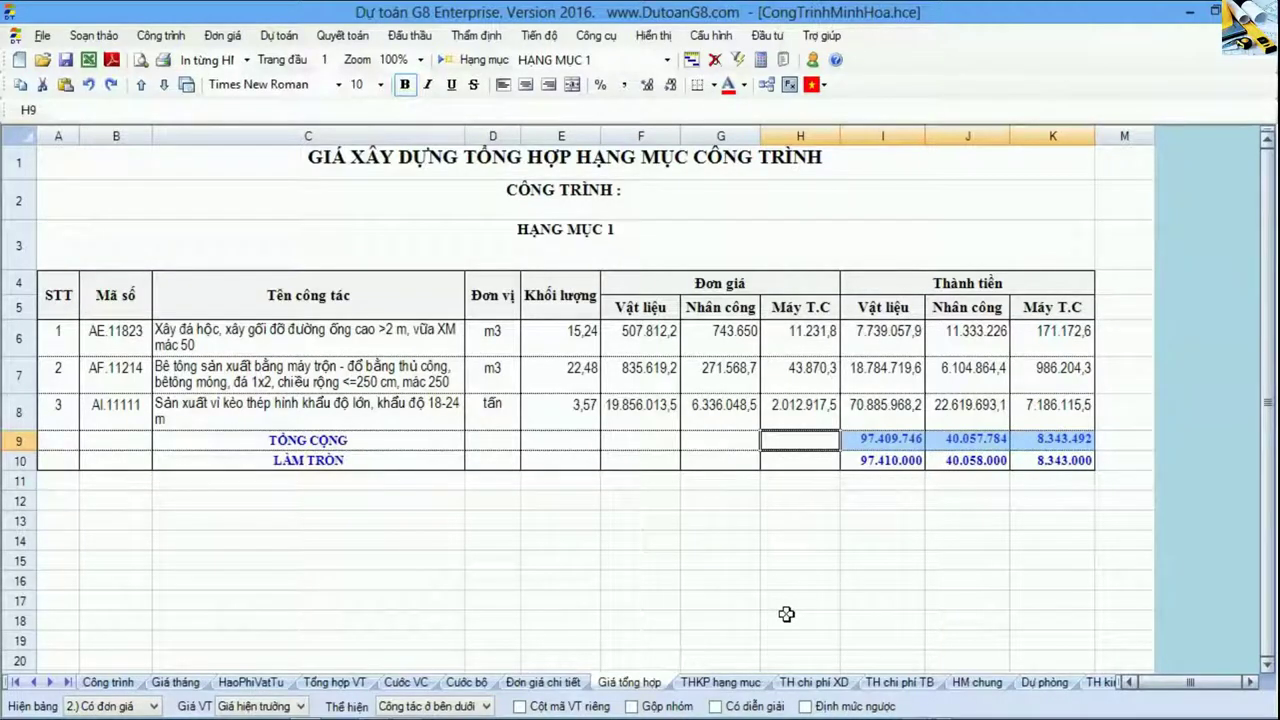
Step: Switch to the ThongTu 06_2016 PDF in Foxit Reader and go to page 57
{"action": "key", "text": "alt+Tab"}
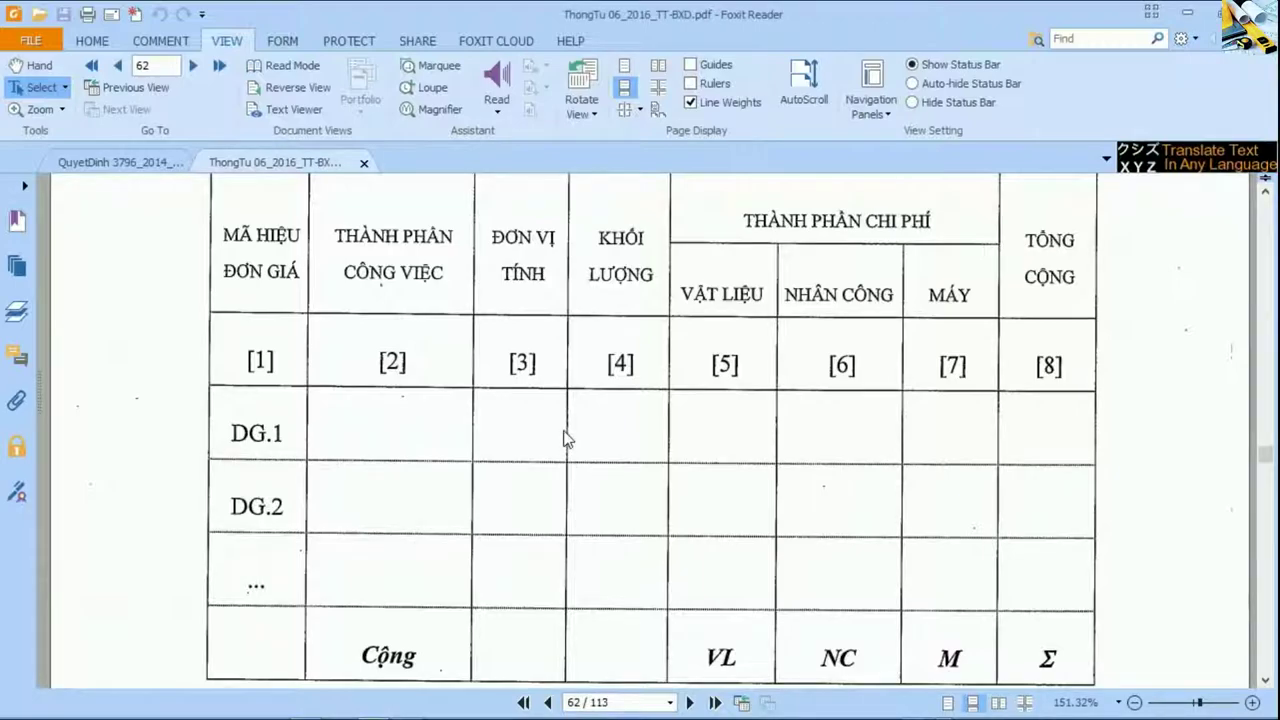
{"action": "scroll", "coordinate": [565, 438], "scroll_direction": "up", "scroll_amount": 3}
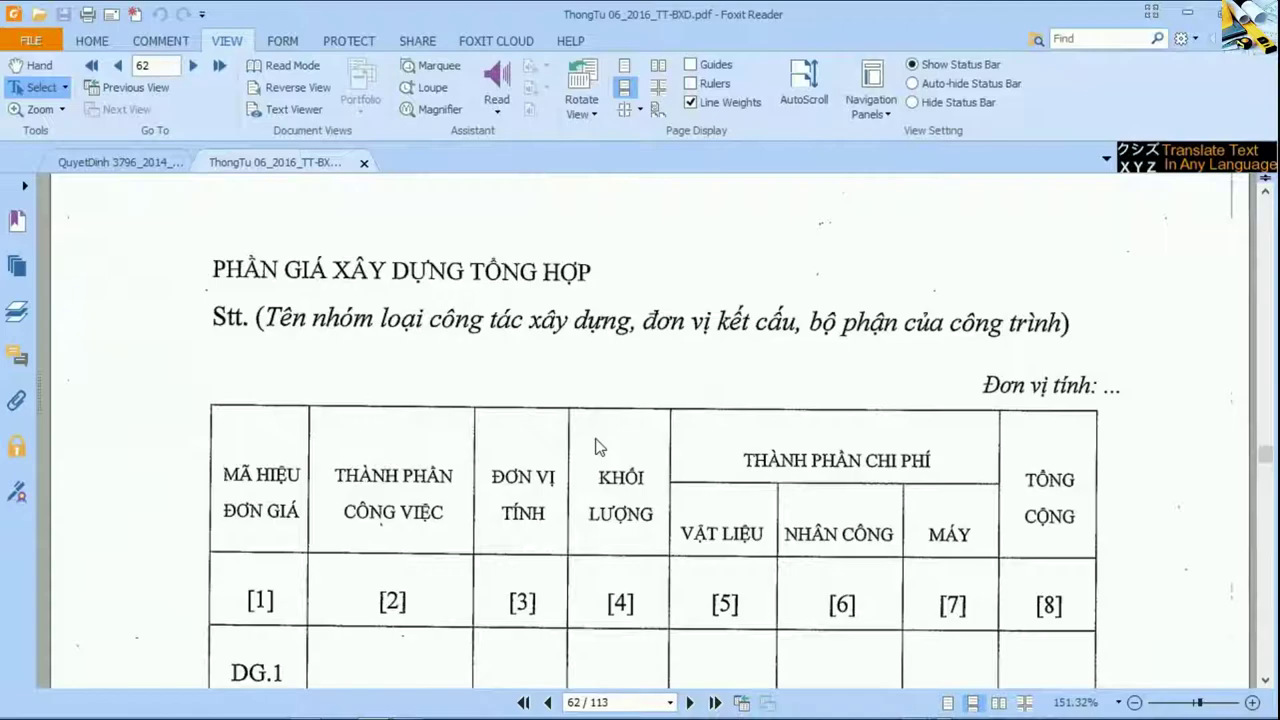
{"action": "scroll", "coordinate": [595, 447], "scroll_direction": "up", "scroll_amount": 10}
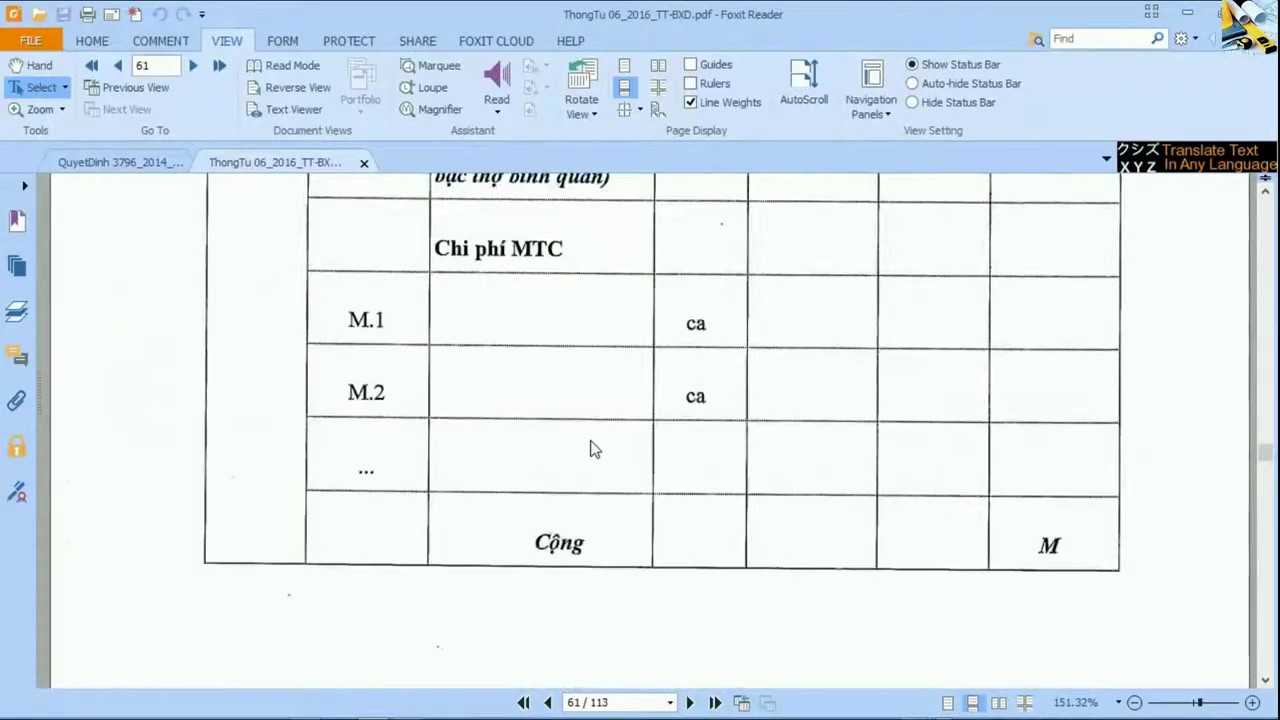
{"action": "left_click", "coordinate": [628, 701]}
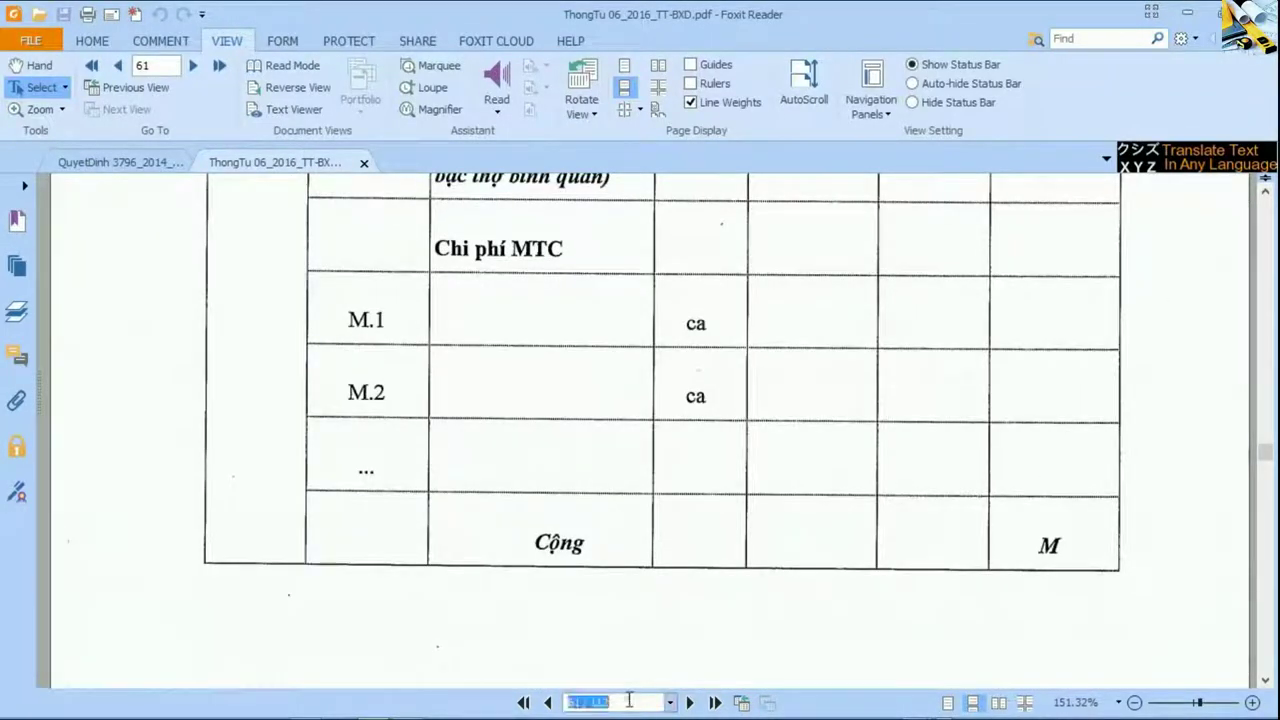
{"action": "type", "text": "57"}
{"action": "key", "text": "Return"}
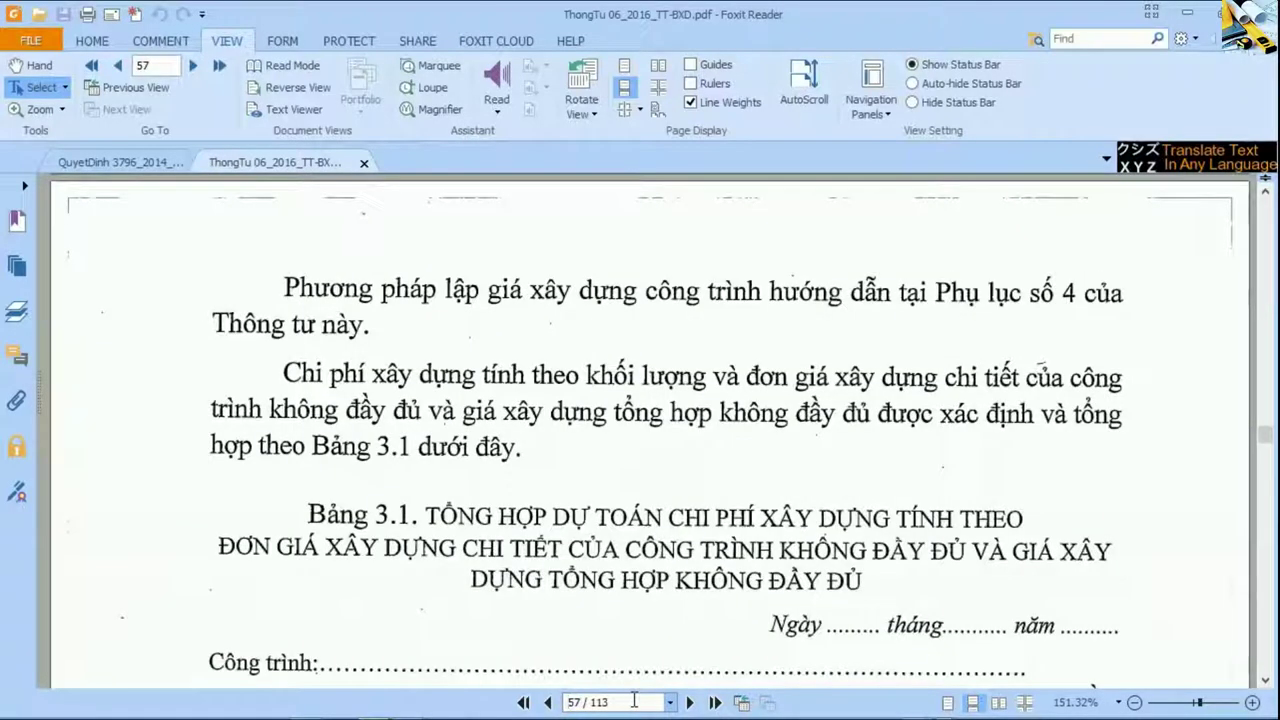
Step: Examine Bảng 3.1's cost items, calculation formulas and symbols from Chi phí trực tiếp to Chi phí xây dựng sau thuế, along with its title
{"action": "scroll", "coordinate": [776, 616], "scroll_direction": "down", "scroll_amount": 5}
{"action": "scroll", "coordinate": [786, 614], "scroll_direction": "down", "scroll_amount": 1}
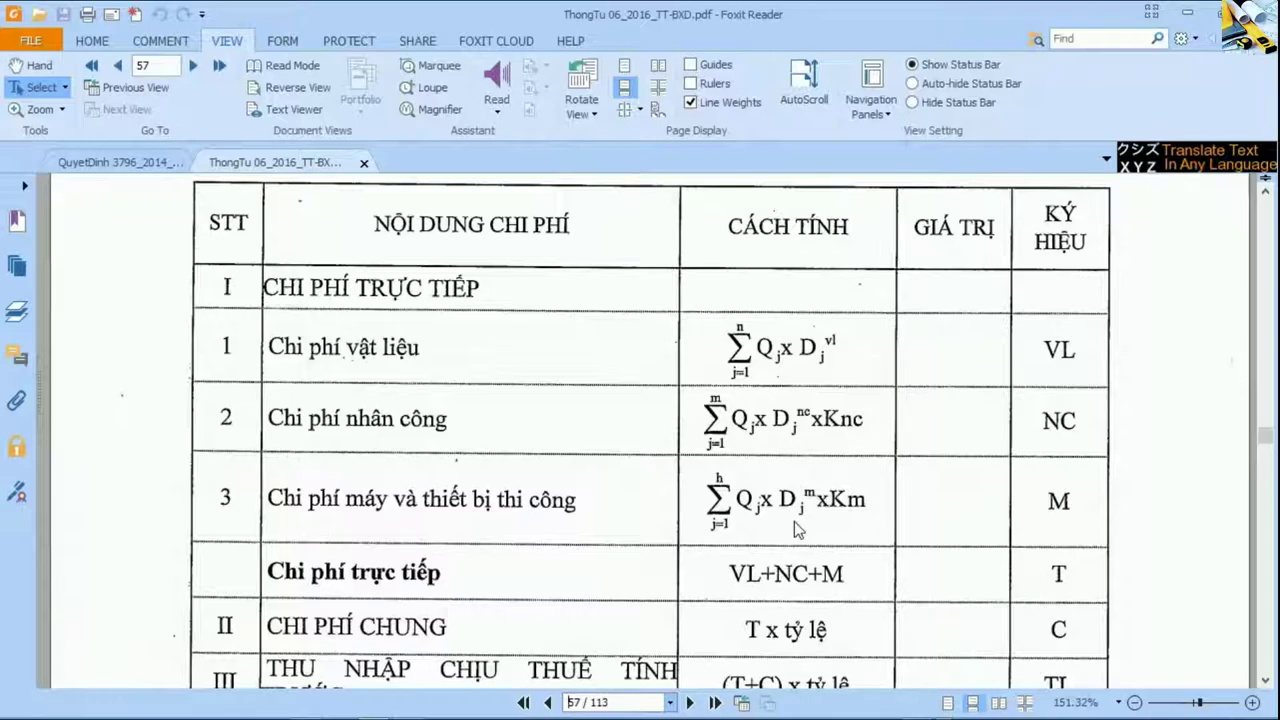
{"action": "scroll", "coordinate": [797, 530], "scroll_direction": "down", "scroll_amount": 2}
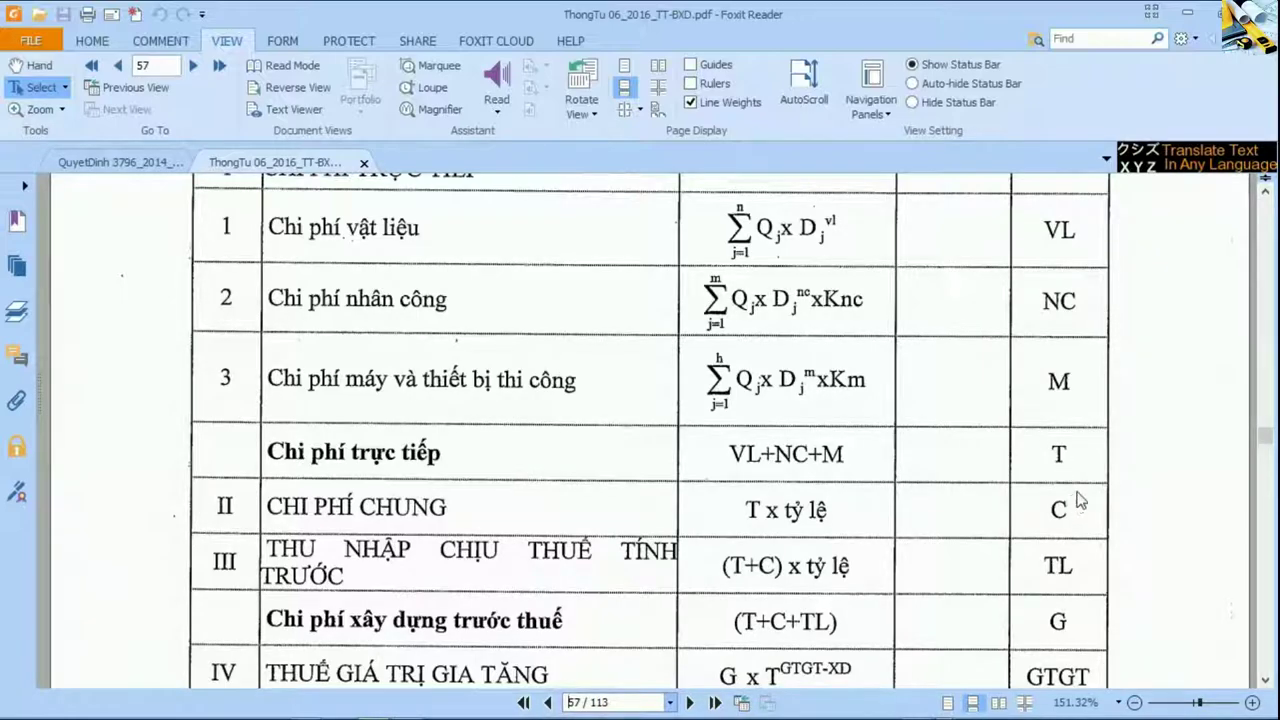
{"action": "scroll", "coordinate": [1080, 500], "scroll_direction": "down", "scroll_amount": 3}
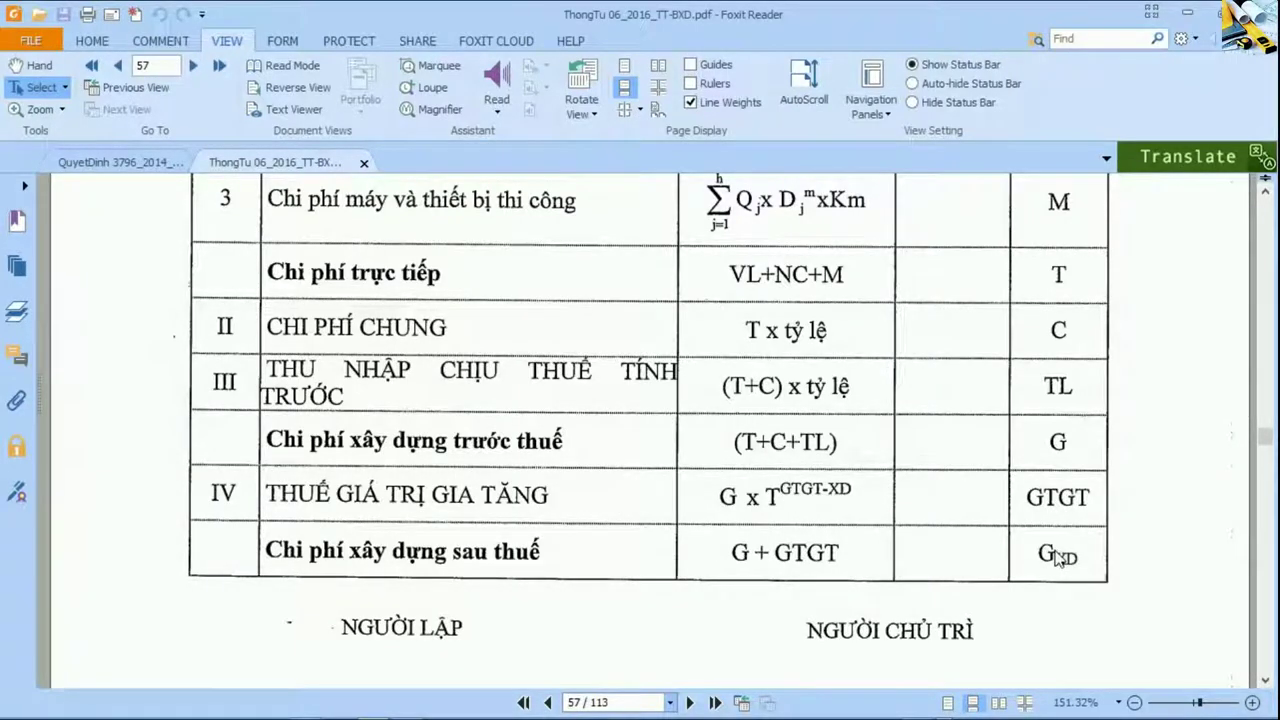
{"action": "scroll", "coordinate": [1057, 558], "scroll_direction": "up", "scroll_amount": 1}
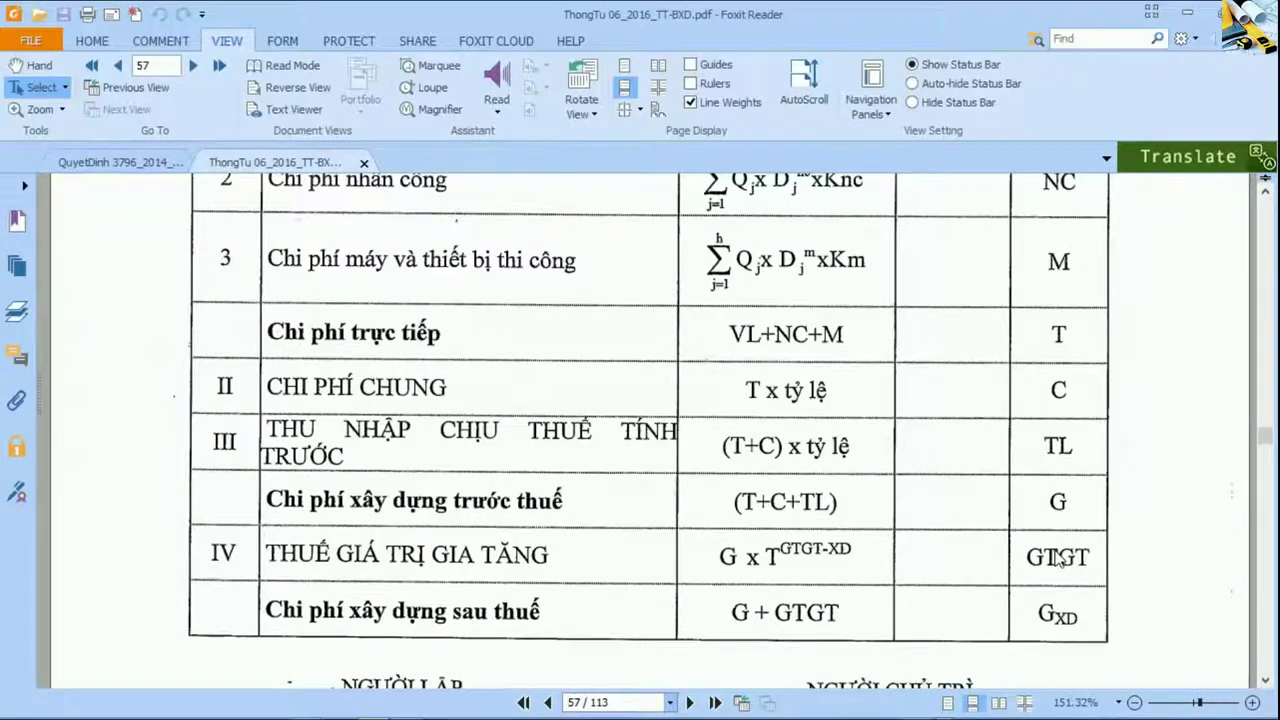
{"action": "scroll", "coordinate": [1047, 560], "scroll_direction": "up", "scroll_amount": 2}
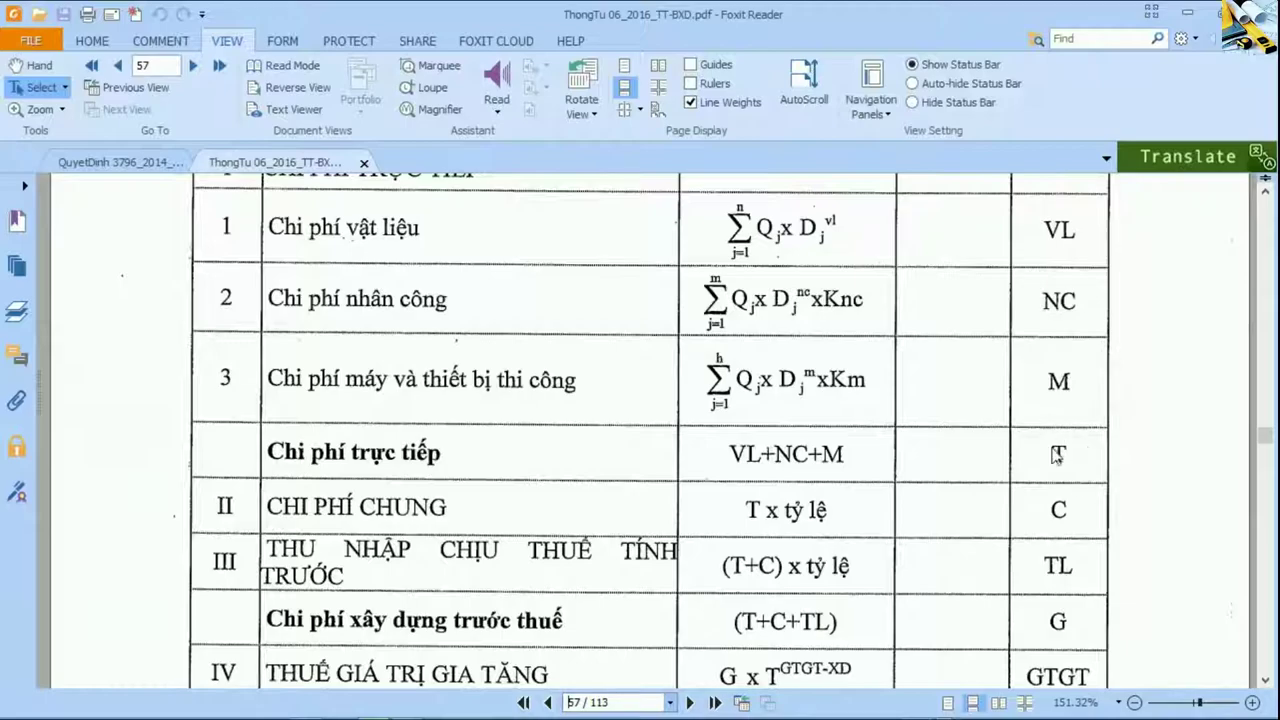
{"action": "scroll", "coordinate": [1108, 528], "scroll_direction": "down", "scroll_amount": 2}
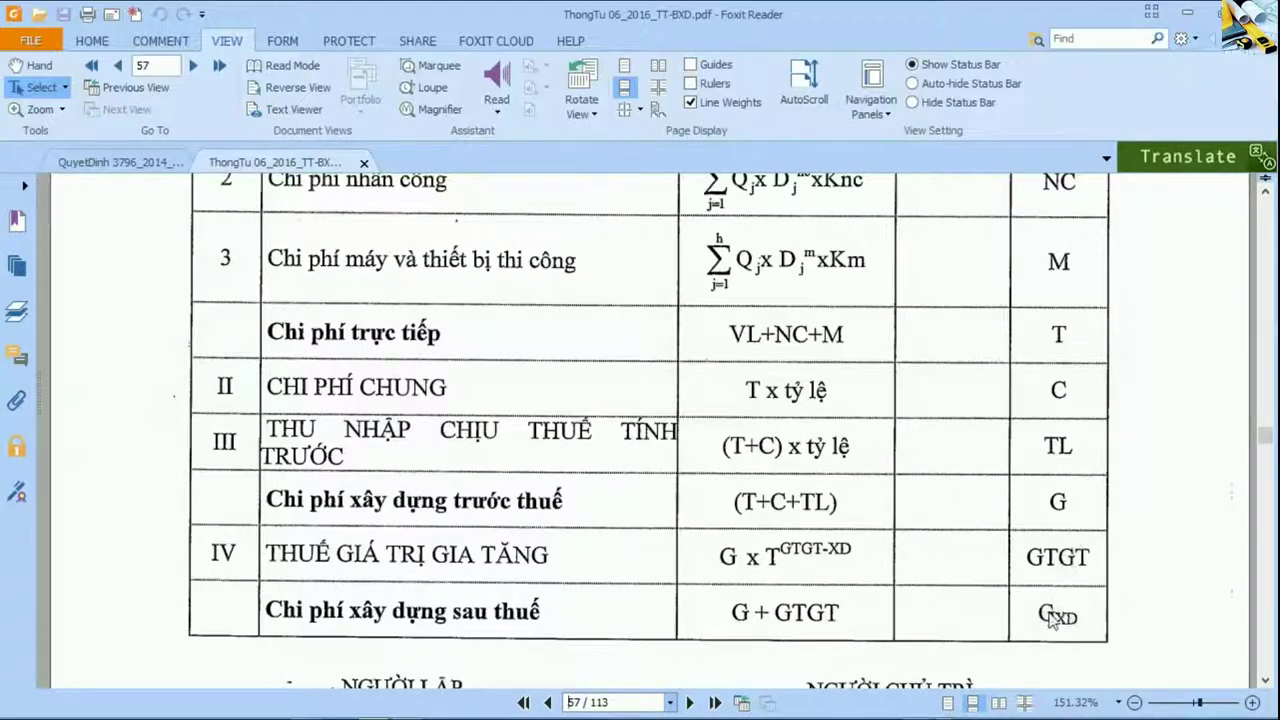
{"action": "scroll", "coordinate": [1043, 614], "scroll_direction": "up", "scroll_amount": 10}
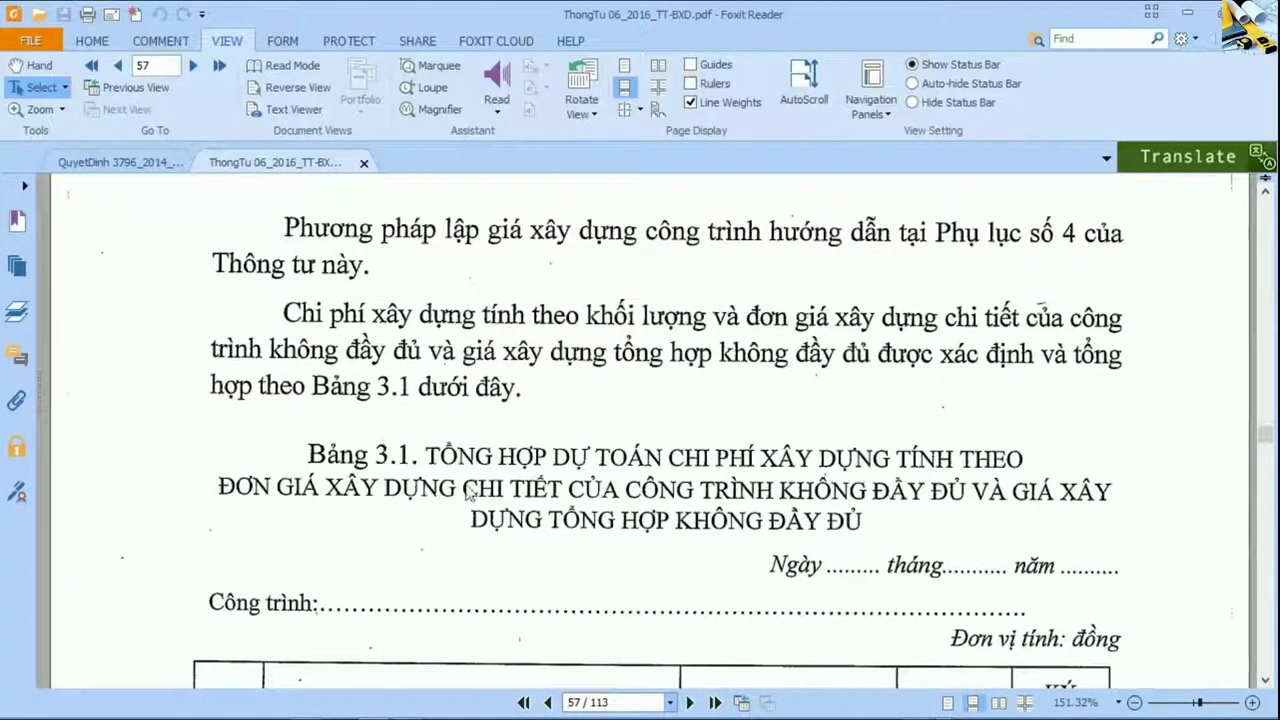
{"action": "scroll", "coordinate": [672, 520], "scroll_direction": "down", "scroll_amount": 10}
{"action": "scroll", "coordinate": [672, 518], "scroll_direction": "down", "scroll_amount": 4}
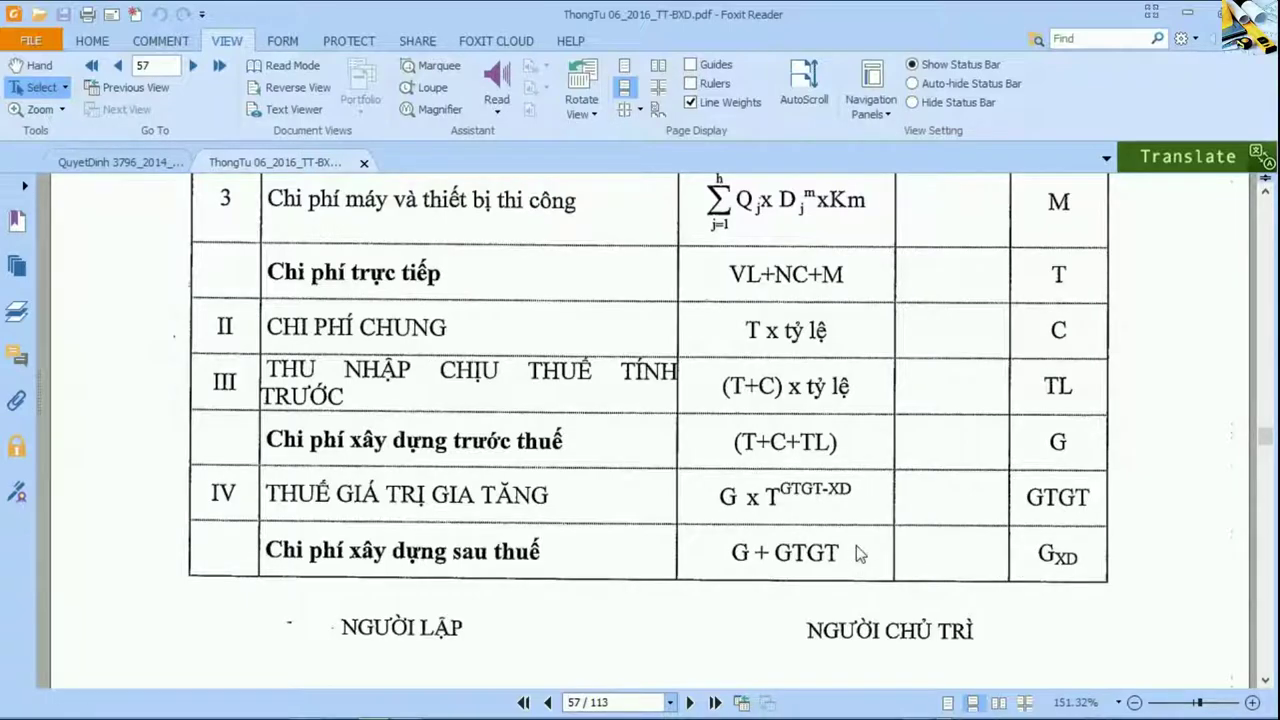
{"action": "scroll", "coordinate": [880, 555], "scroll_direction": "up", "scroll_amount": 5}
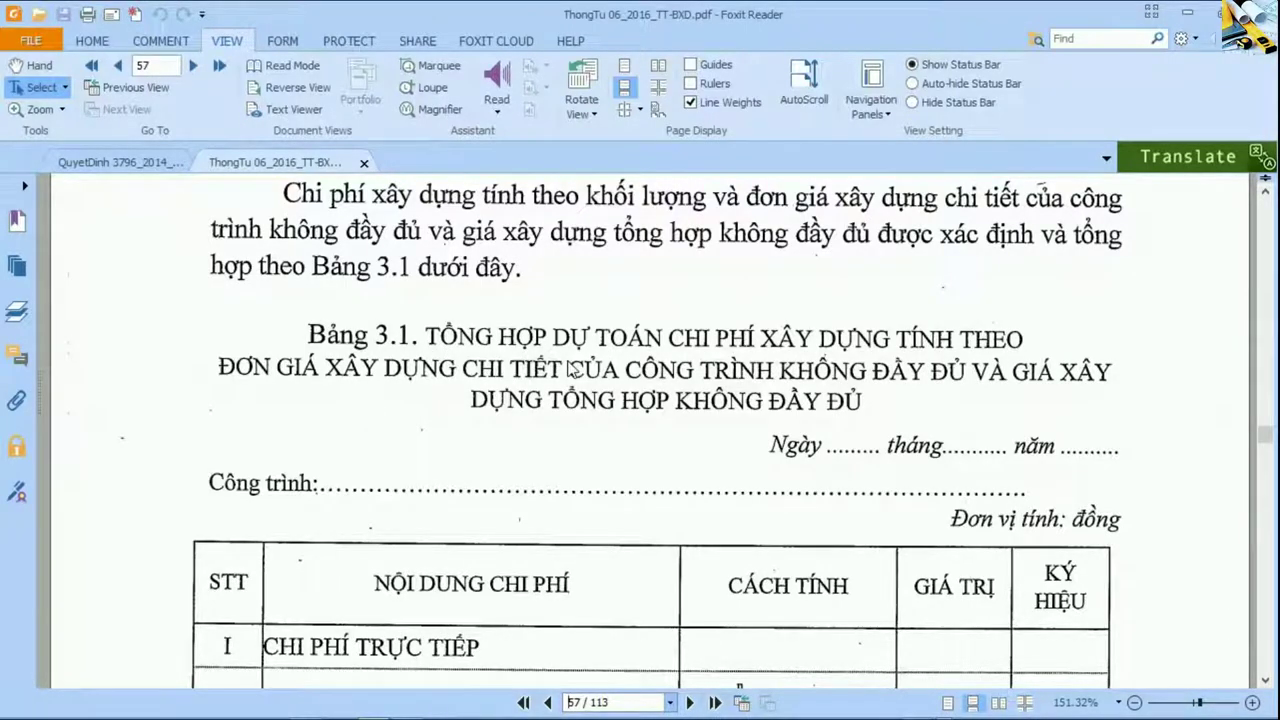
Step: Switch back to Dự toán G8, highlight the Chi phí Vật liệu and Chênh lệch vật liệu rows on THKP hạng mục, and inspect H7's formula
{"action": "key", "text": "alt+Tab"}
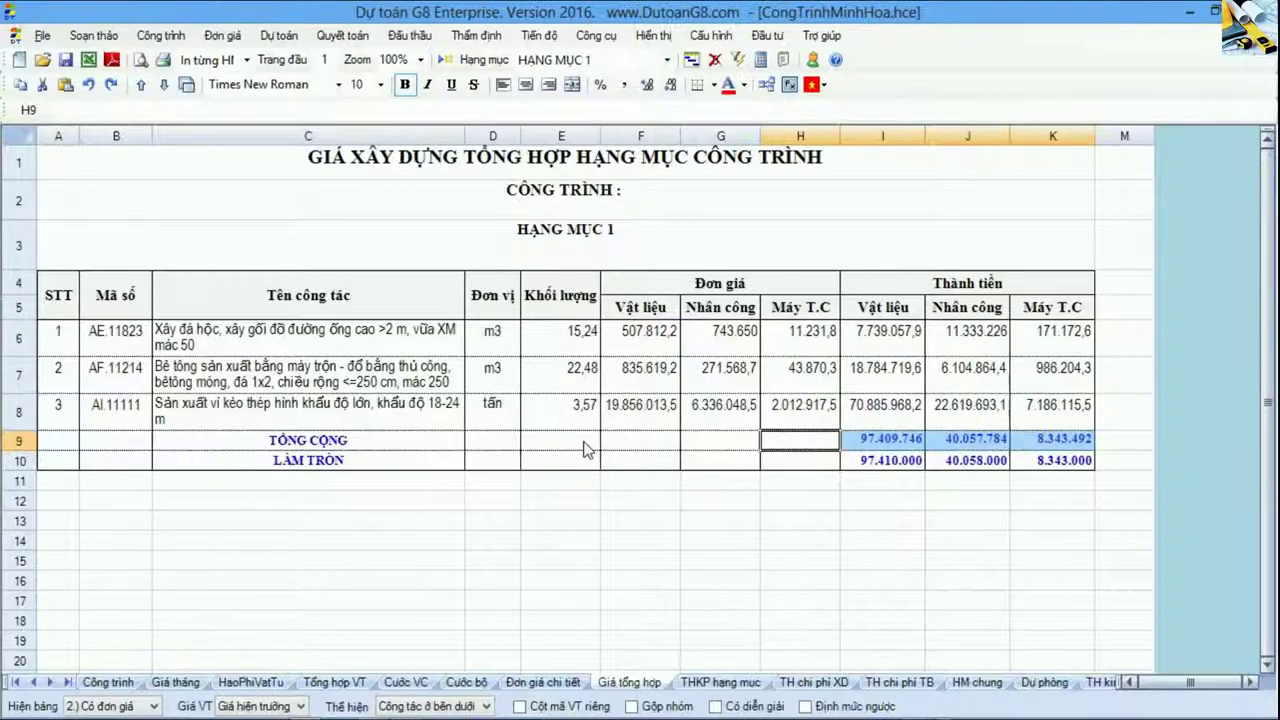
{"action": "left_click", "coordinate": [722, 682]}
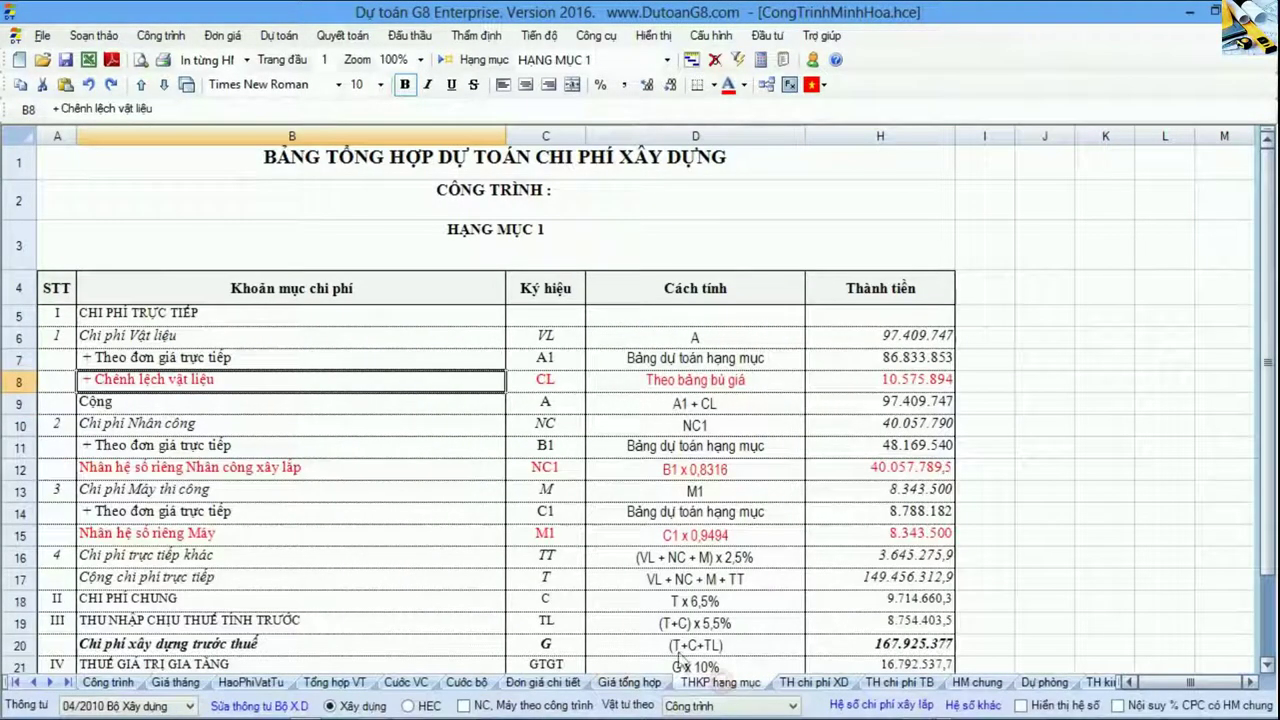
{"action": "left_click_drag", "start_coordinate": [30, 340], "coordinate": [40, 392]}
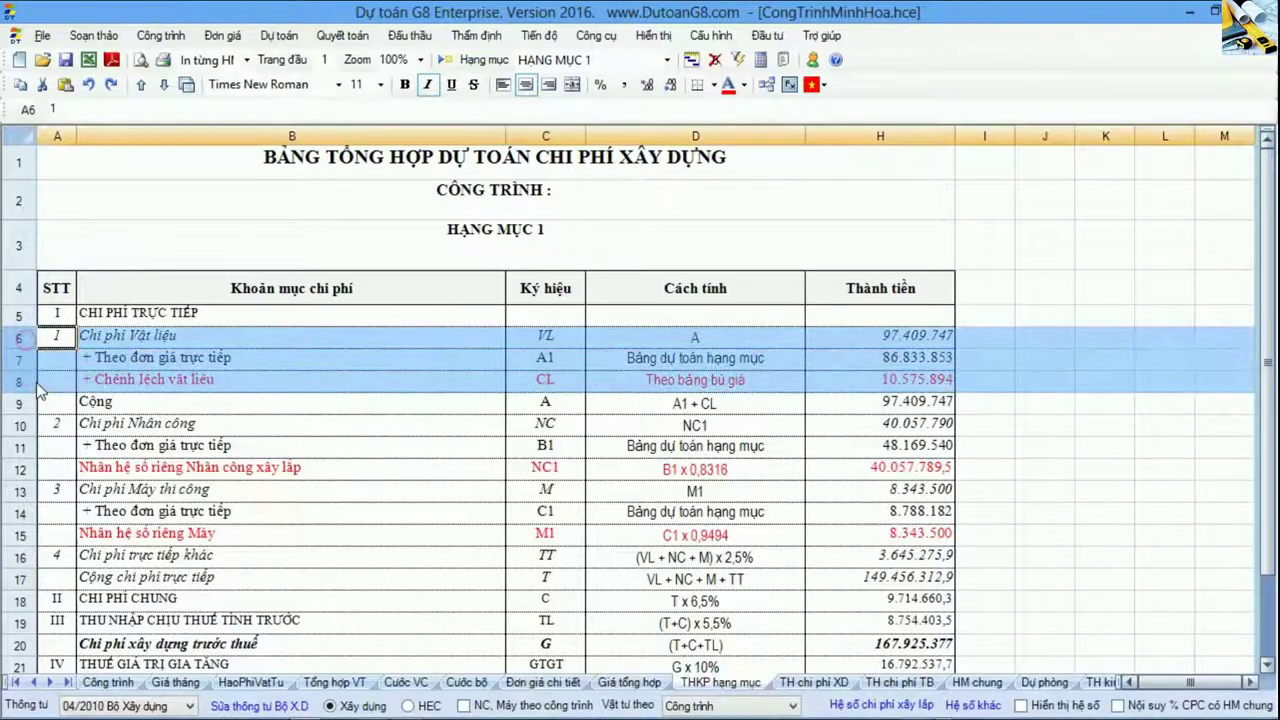
{"action": "left_click", "coordinate": [25, 382]}
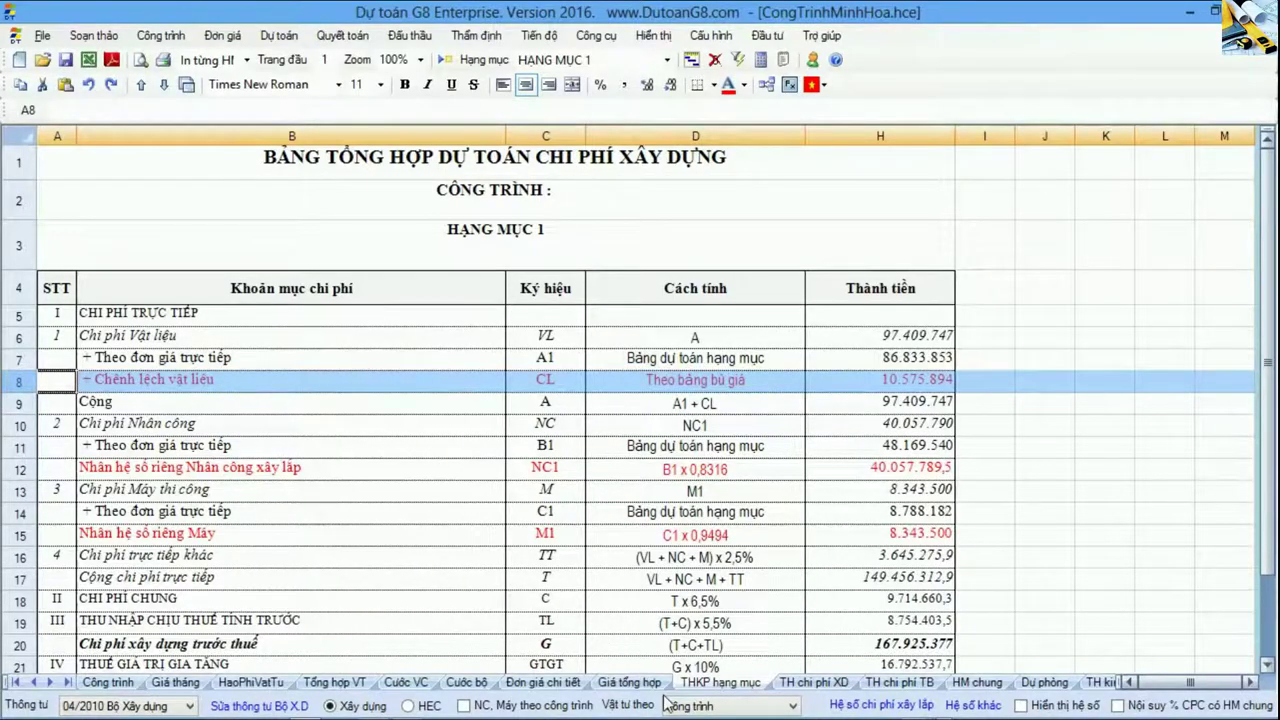
{"action": "left_click", "coordinate": [903, 362]}
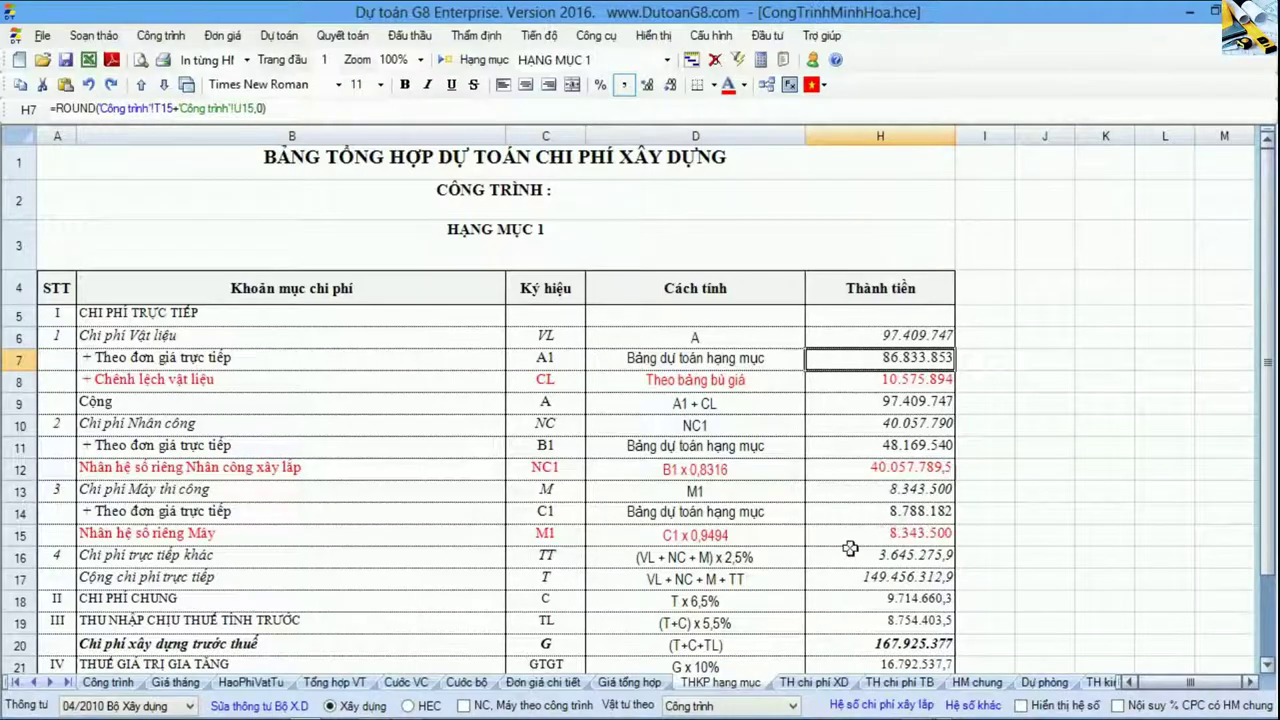
Step: Set the Vật tư theo option of the THKP hạng mục sheet to Giá tổng hợp
{"action": "left_click", "coordinate": [698, 706]}
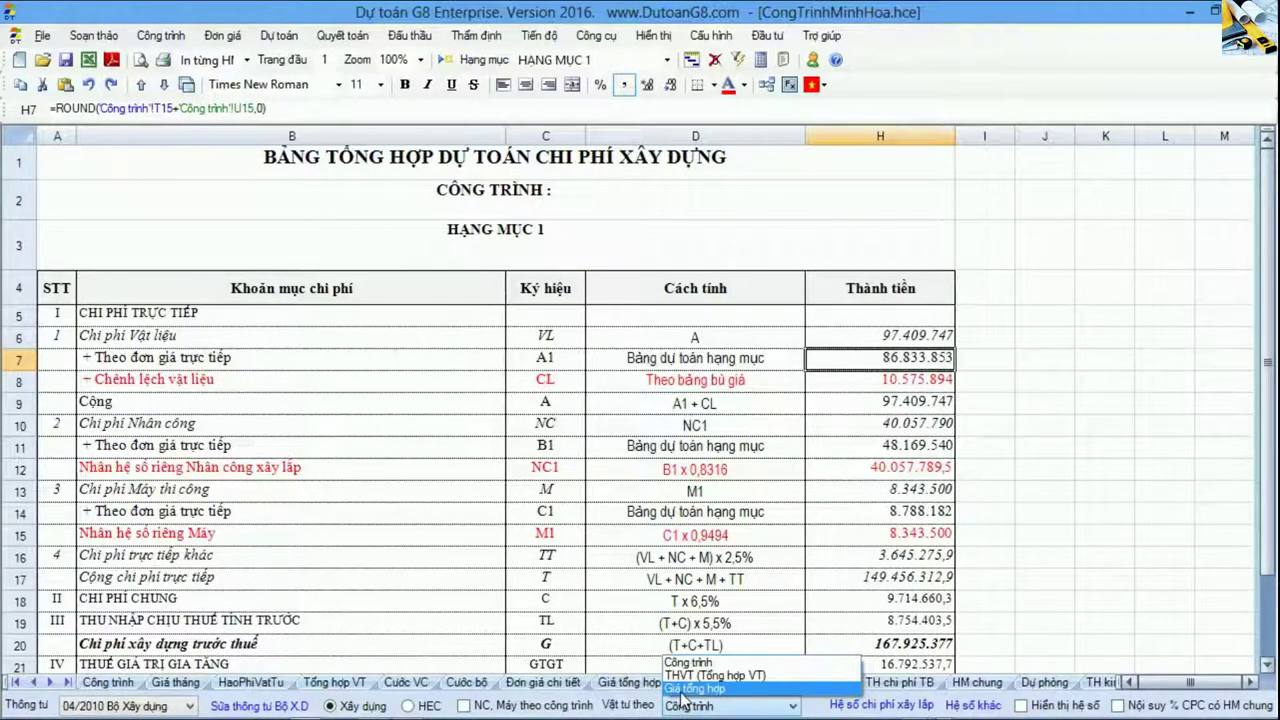
{"action": "left_click", "coordinate": [741, 690]}
{"action": "left_click", "coordinate": [682, 513]}
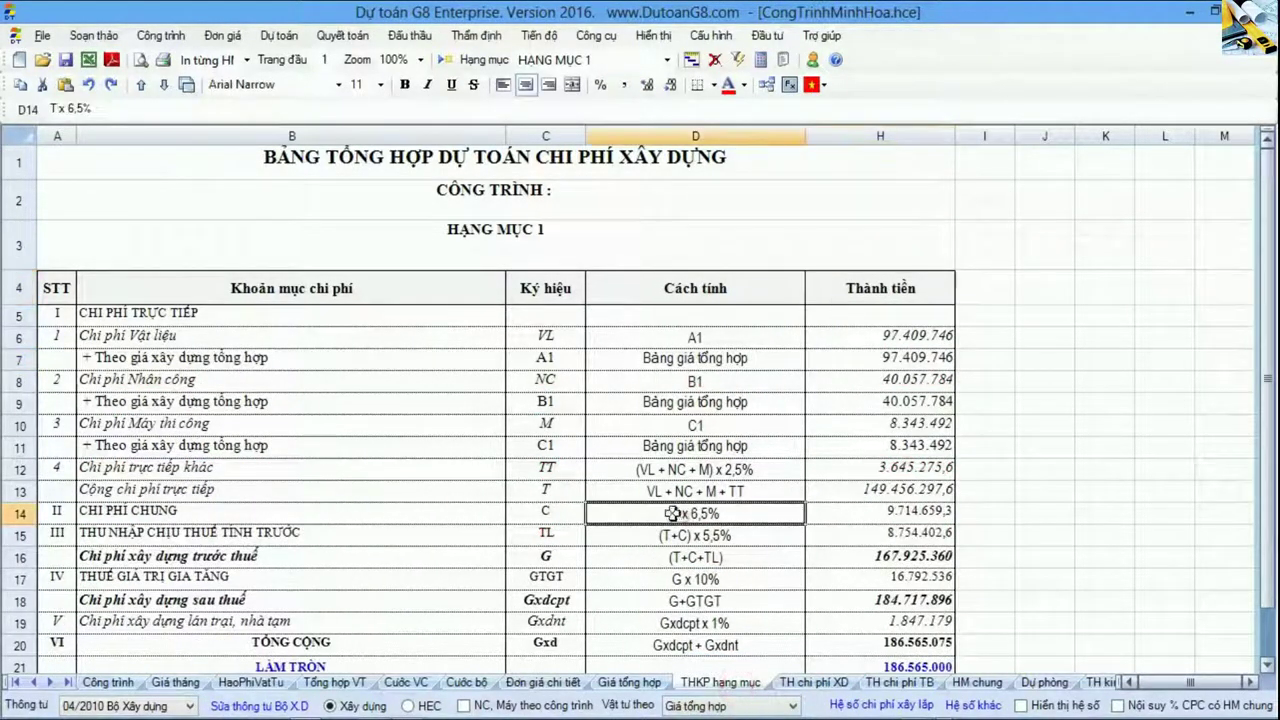
Step: Colour the text of the three Theo giá xây dựng tổng hợp rows (7, 9 and 11) red
{"action": "left_click", "coordinate": [22, 360]}
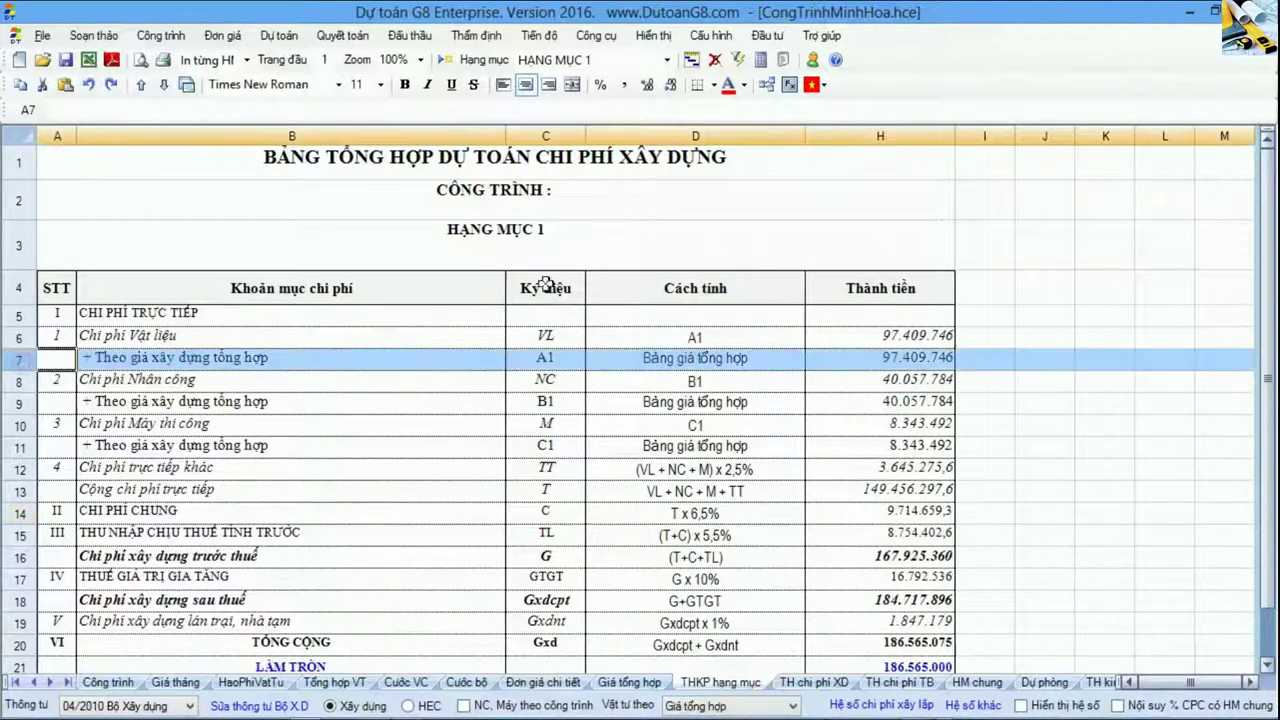
{"action": "left_click", "coordinate": [22, 404]}
{"action": "left_click", "coordinate": [729, 84]}
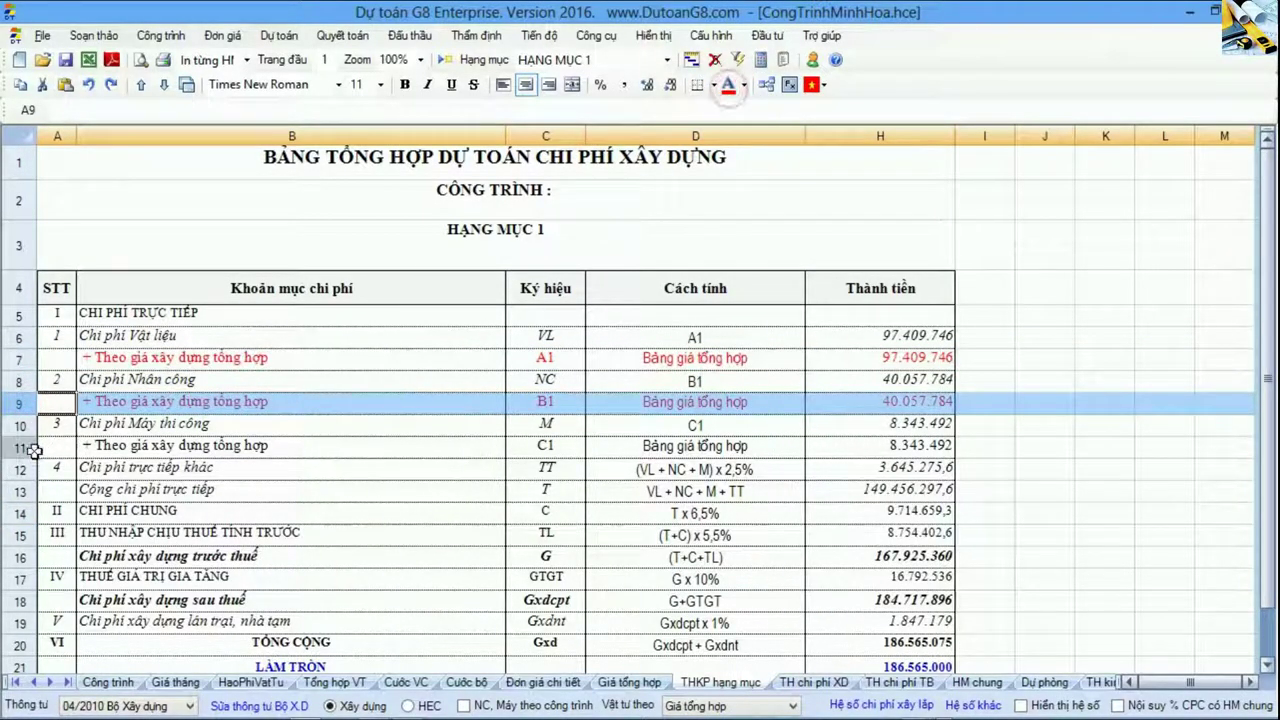
{"action": "left_click", "coordinate": [22, 446]}
{"action": "left_click", "coordinate": [729, 84]}
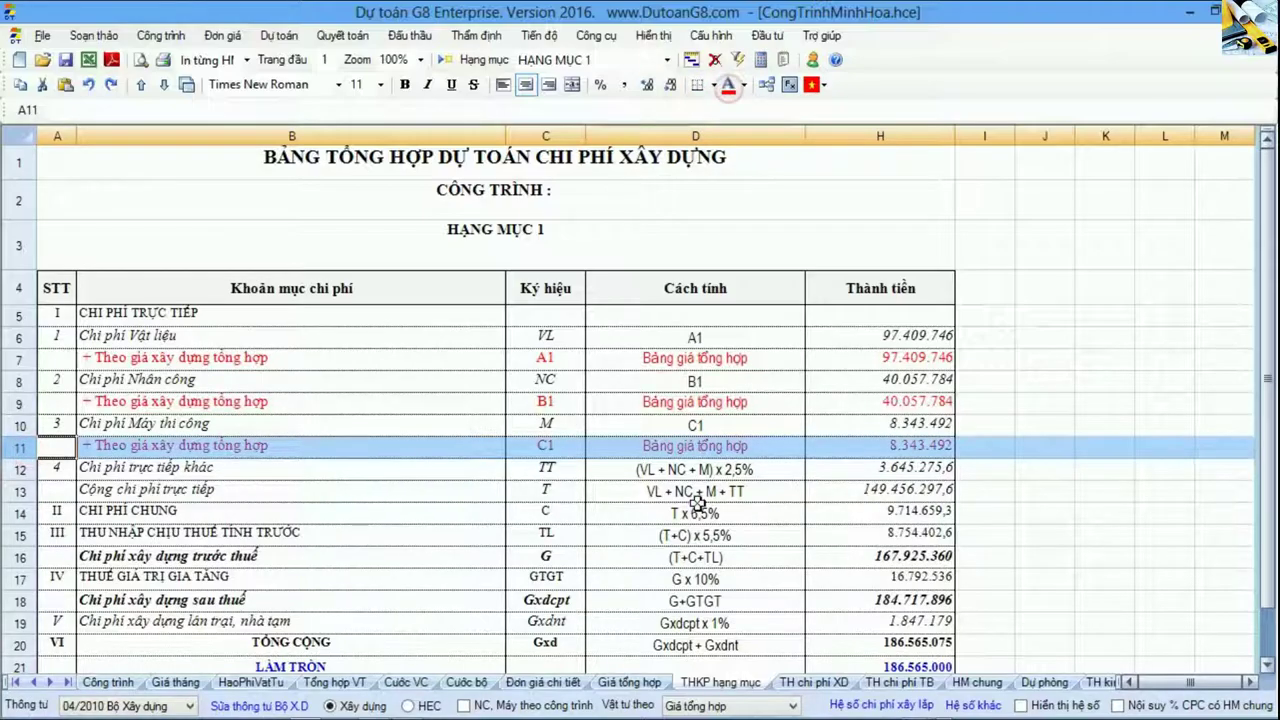
Step: Inspect the formulas in H7, H9 and H11 that link the material, labour and machine costs to Giá tổng hợp
{"action": "left_click", "coordinate": [912, 360]}
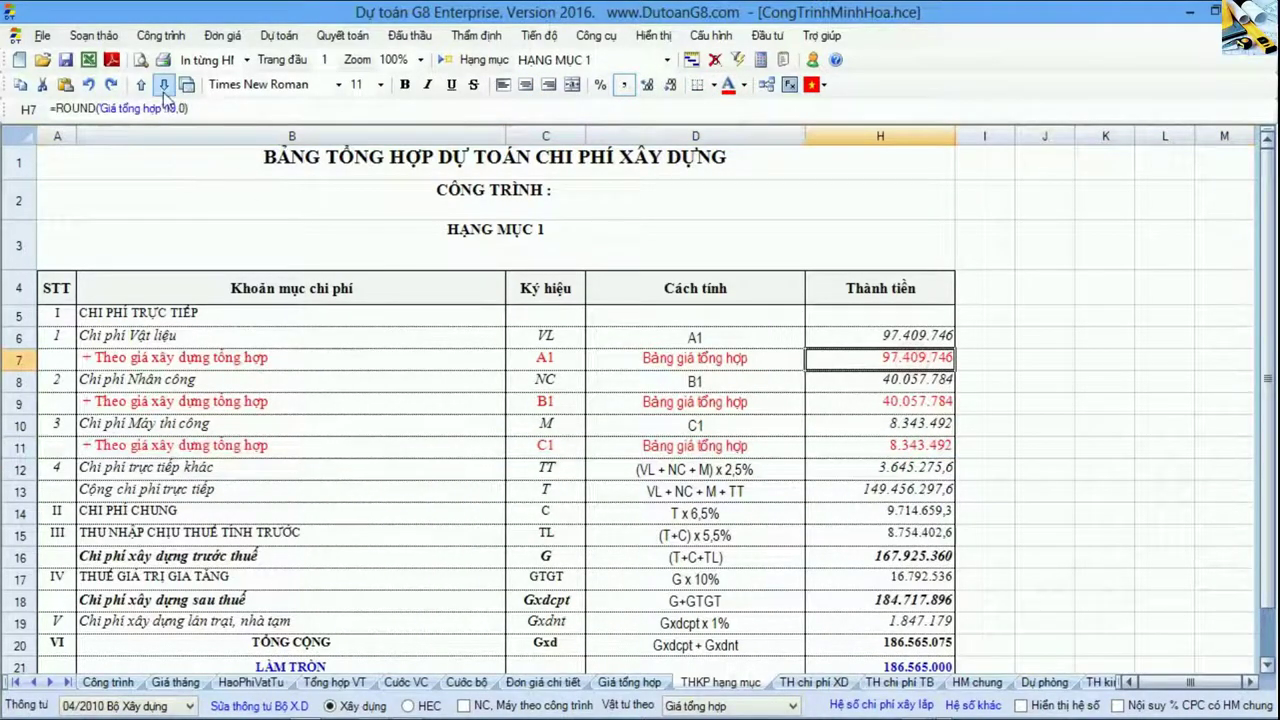
{"action": "left_click", "coordinate": [900, 403]}
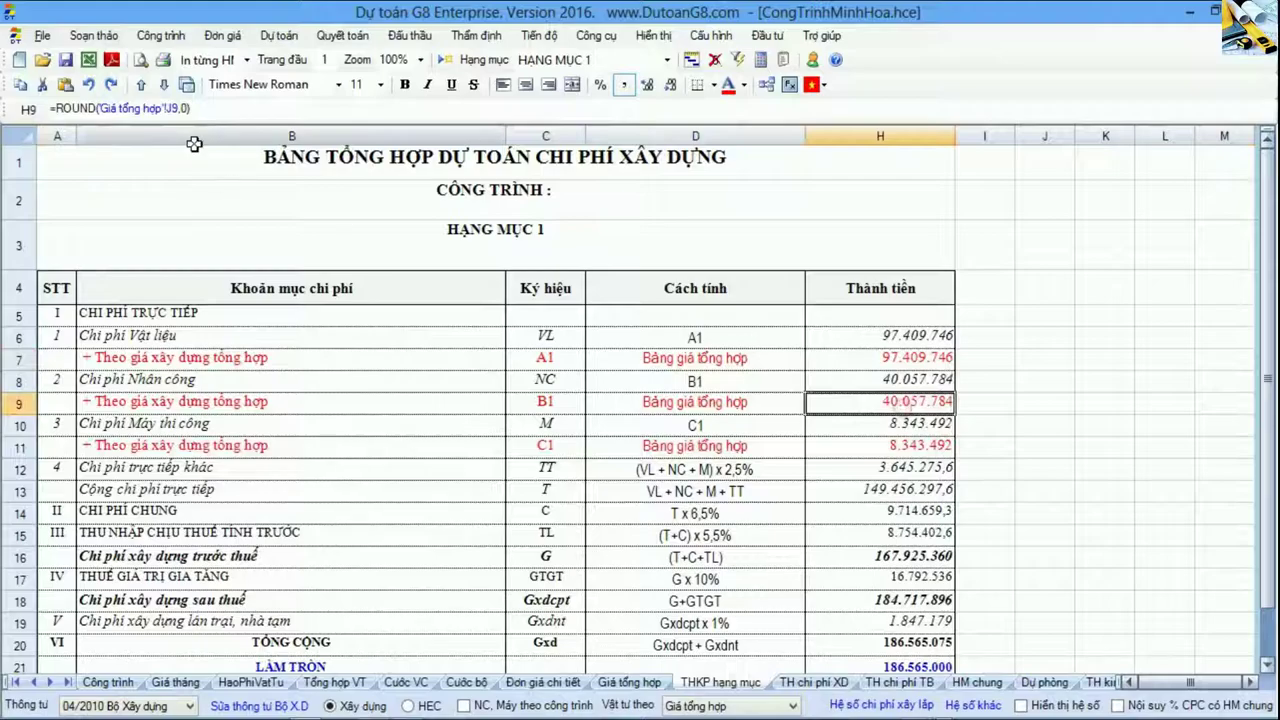
{"action": "left_click", "coordinate": [892, 444]}
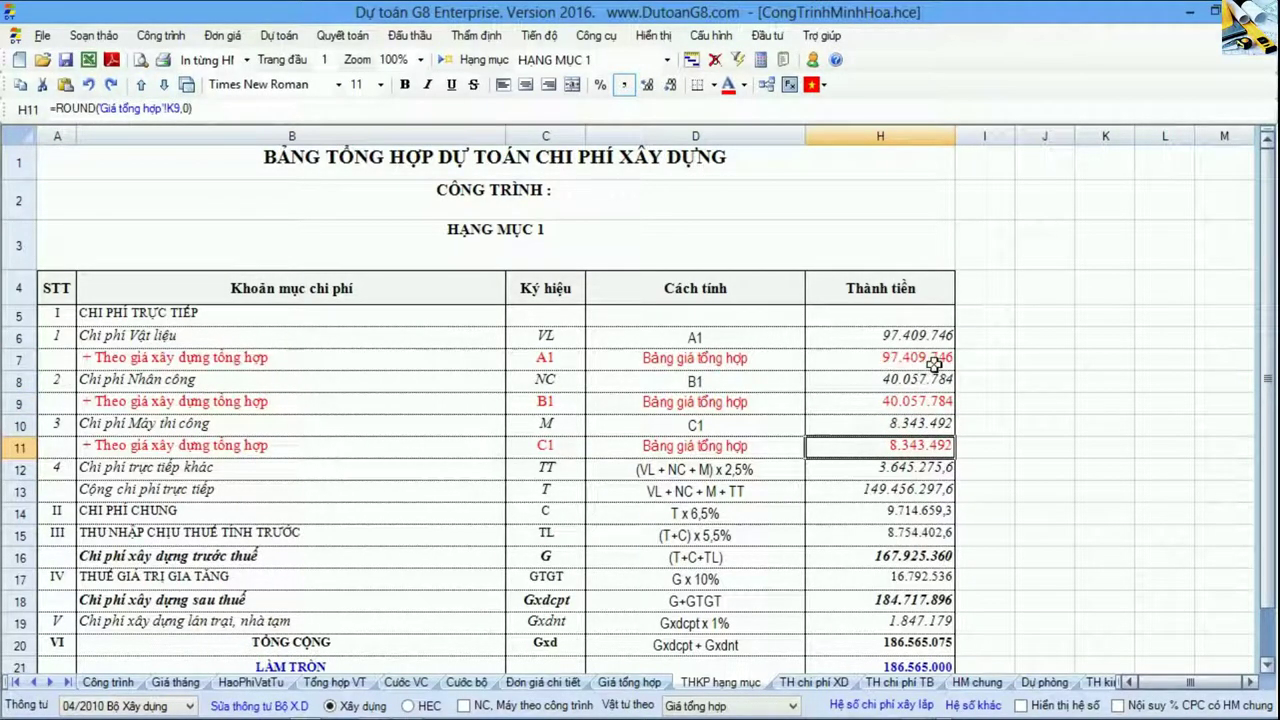
Step: Open Giá tổng hợp and highlight its TỔNG CỘNG row, the Thành tiền columns and the three total amounts
{"action": "left_click", "coordinate": [645, 684]}
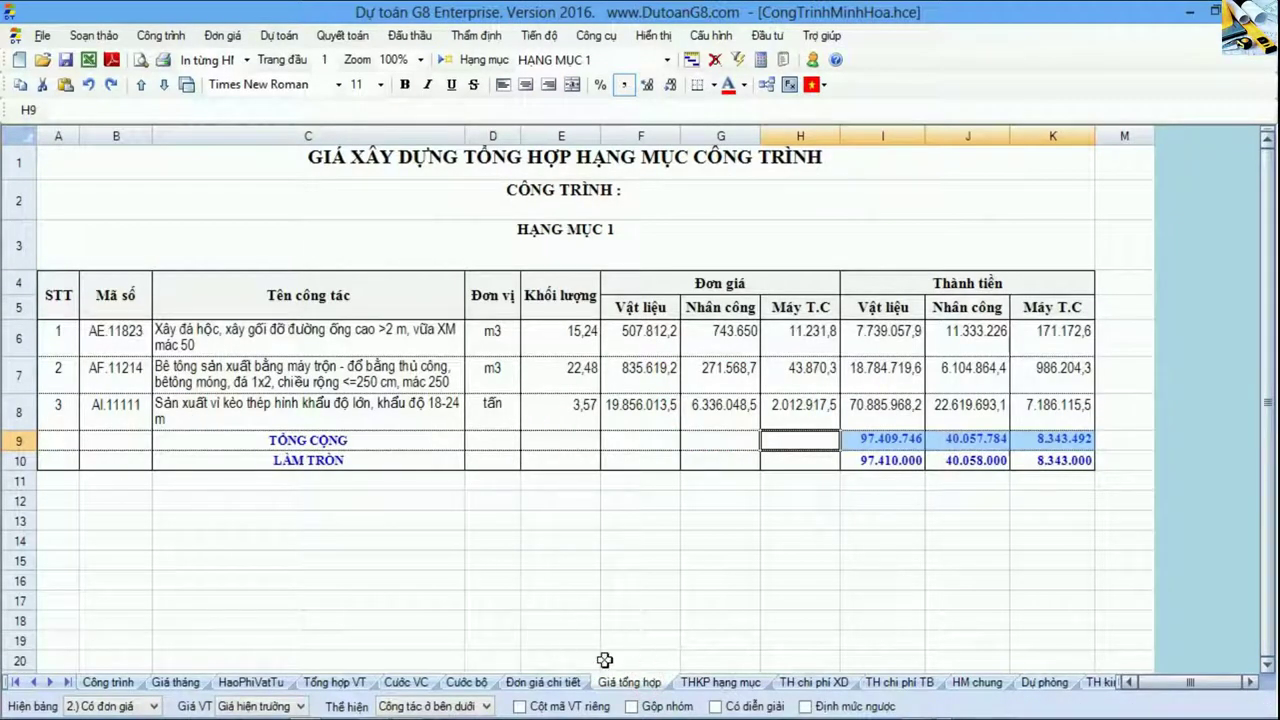
{"action": "left_click_drag", "start_coordinate": [18, 440], "coordinate": [18, 460]}
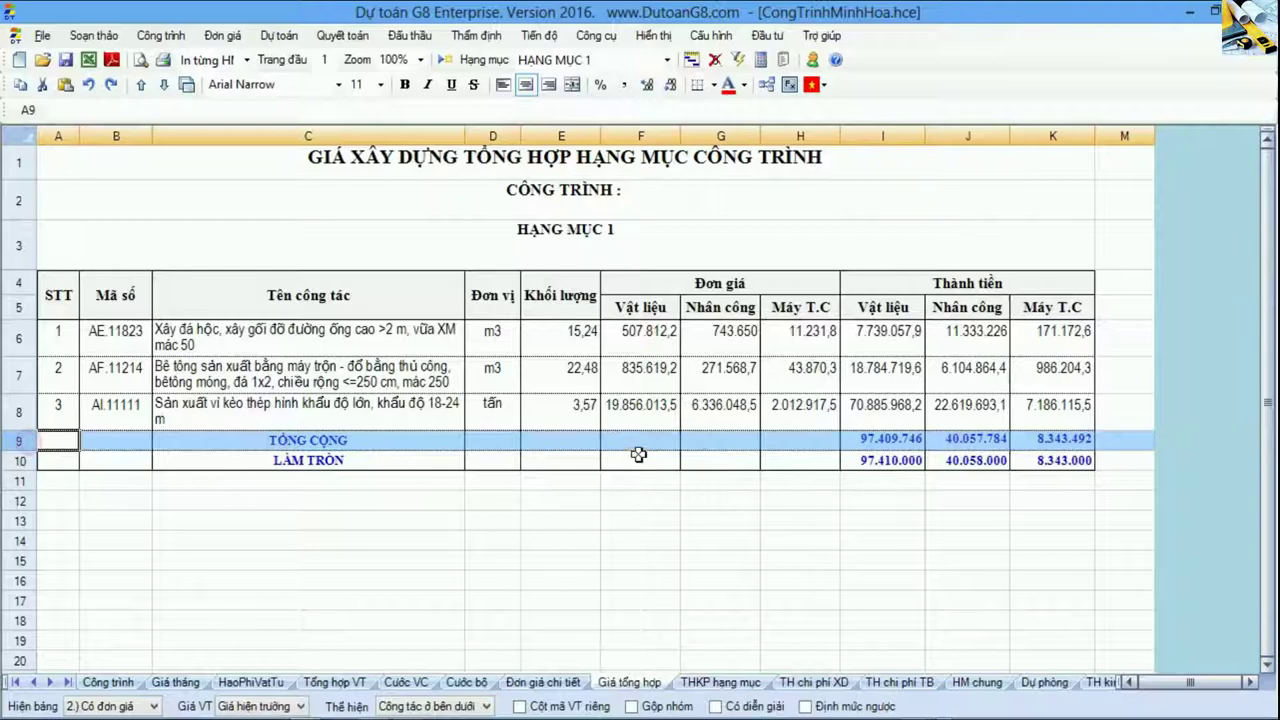
{"action": "left_click_drag", "start_coordinate": [883, 136], "coordinate": [1052, 136]}
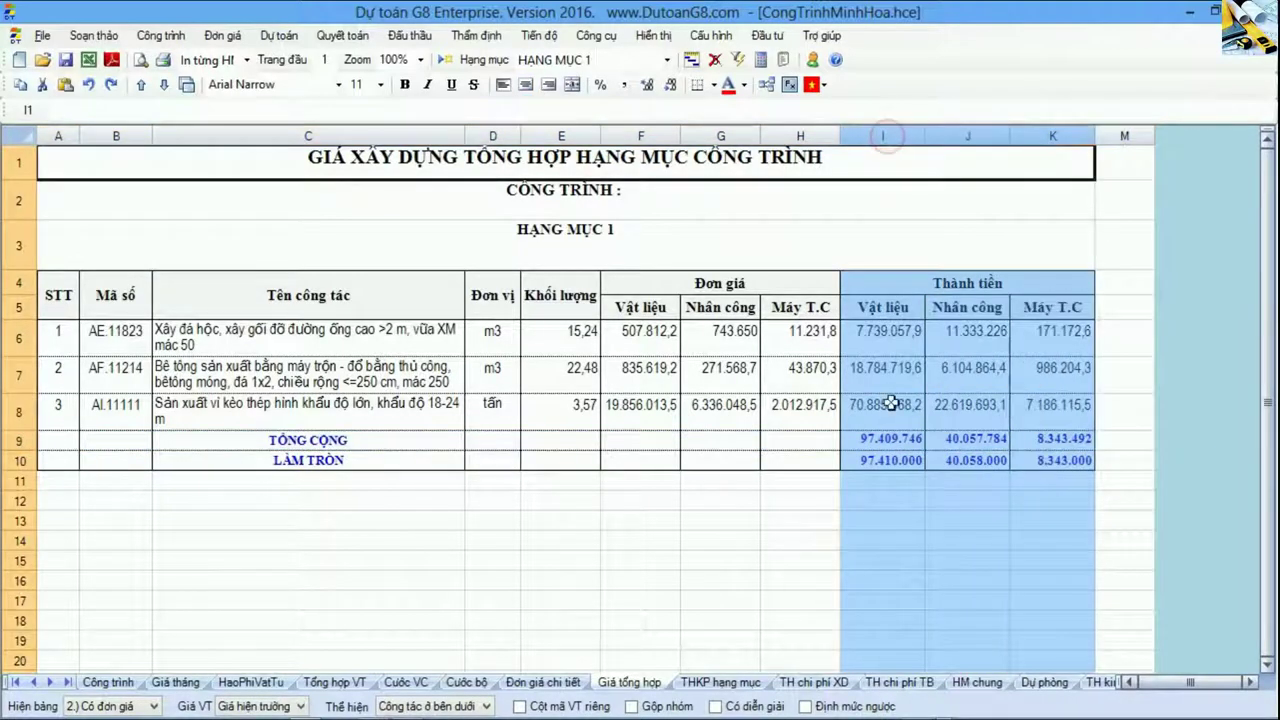
{"action": "left_click_drag", "start_coordinate": [831, 442], "coordinate": [1052, 446]}
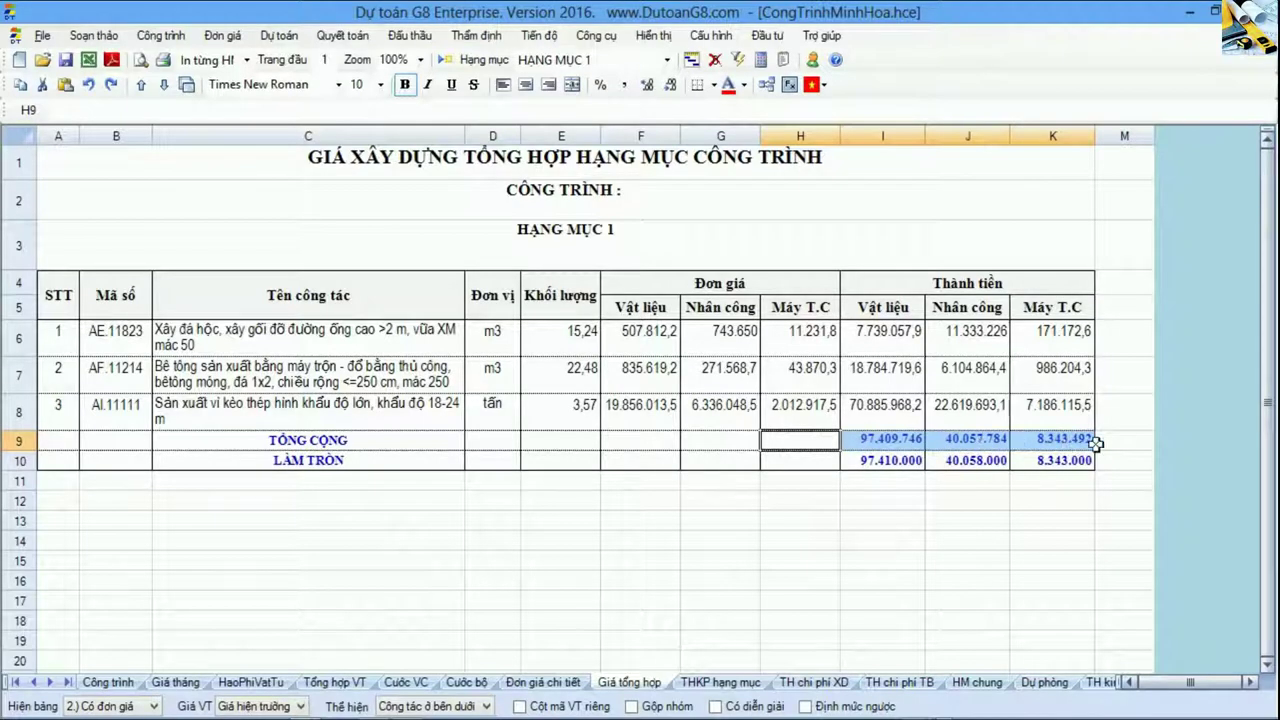
Step: Open the Công trình sheet and highlight its Đơn giá and Thành tiền values and the three totals in row 15
{"action": "left_click", "coordinate": [129, 684]}
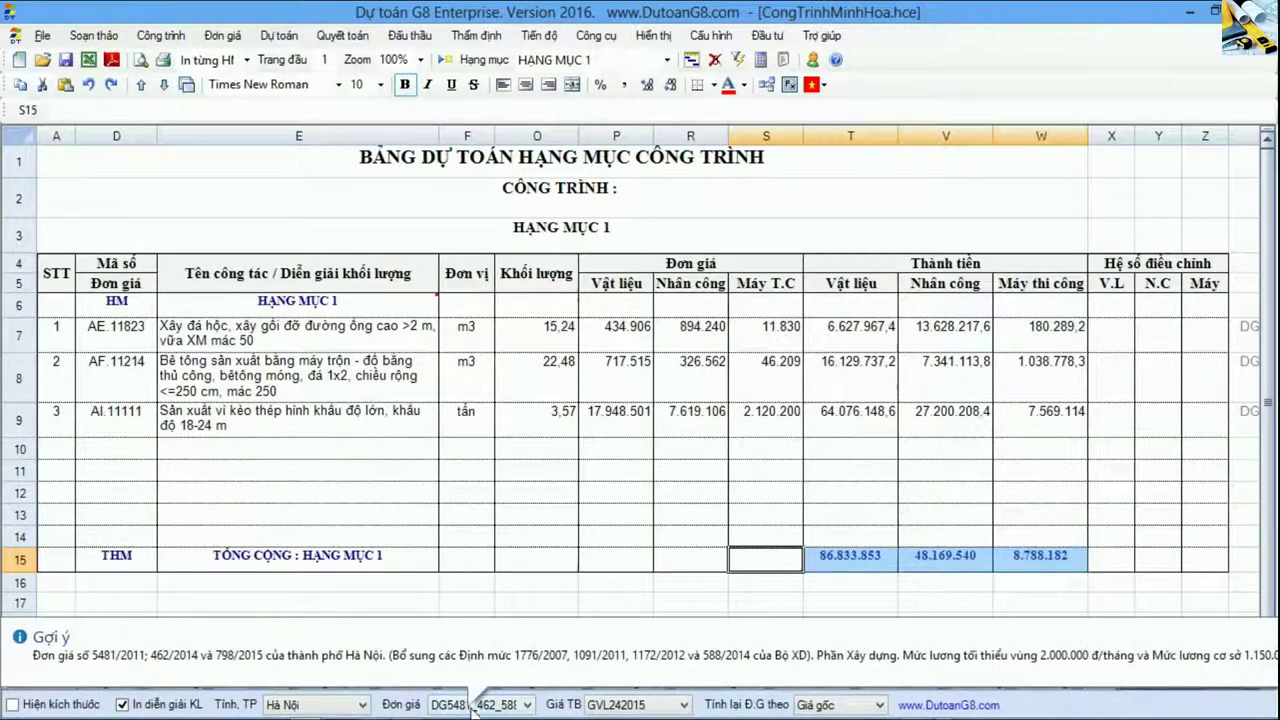
{"action": "left_click_drag", "start_coordinate": [616, 283], "coordinate": [745, 428]}
{"action": "left_click_drag", "start_coordinate": [870, 318], "coordinate": [1040, 425]}
{"action": "left_click_drag", "start_coordinate": [838, 549], "coordinate": [1029, 568]}
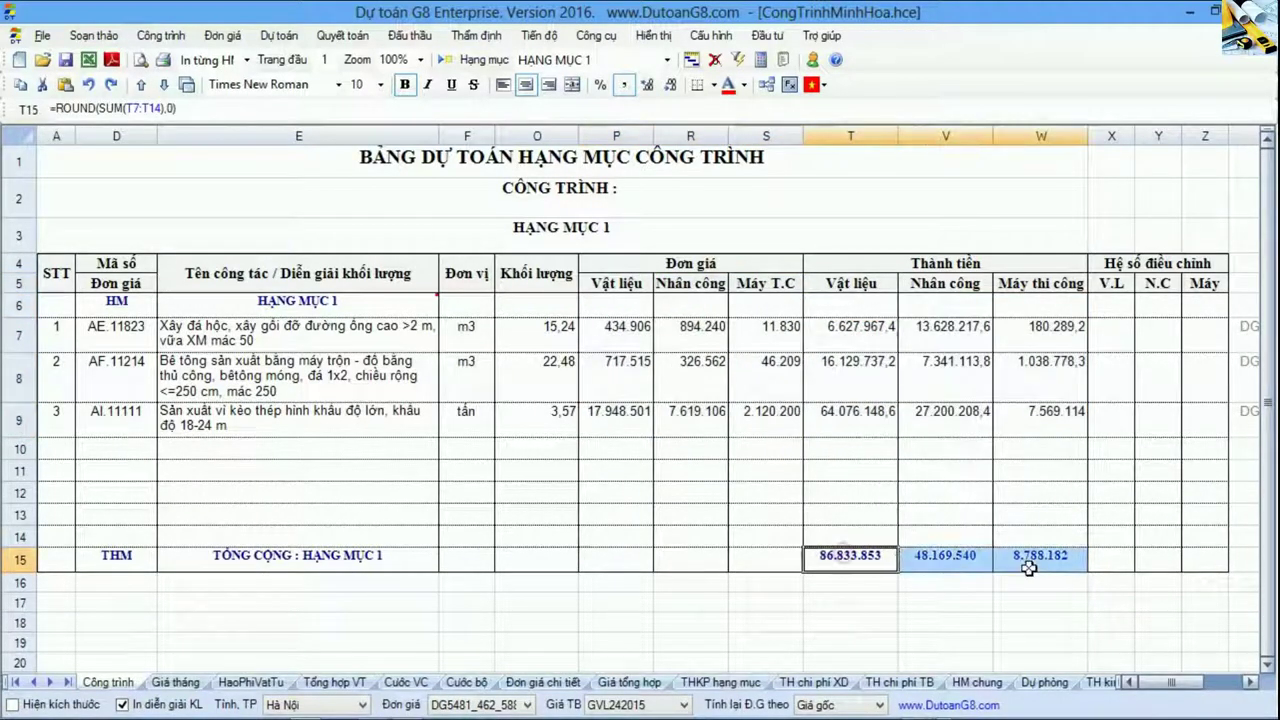
{"action": "mouse_move", "coordinate": [460, 707]}
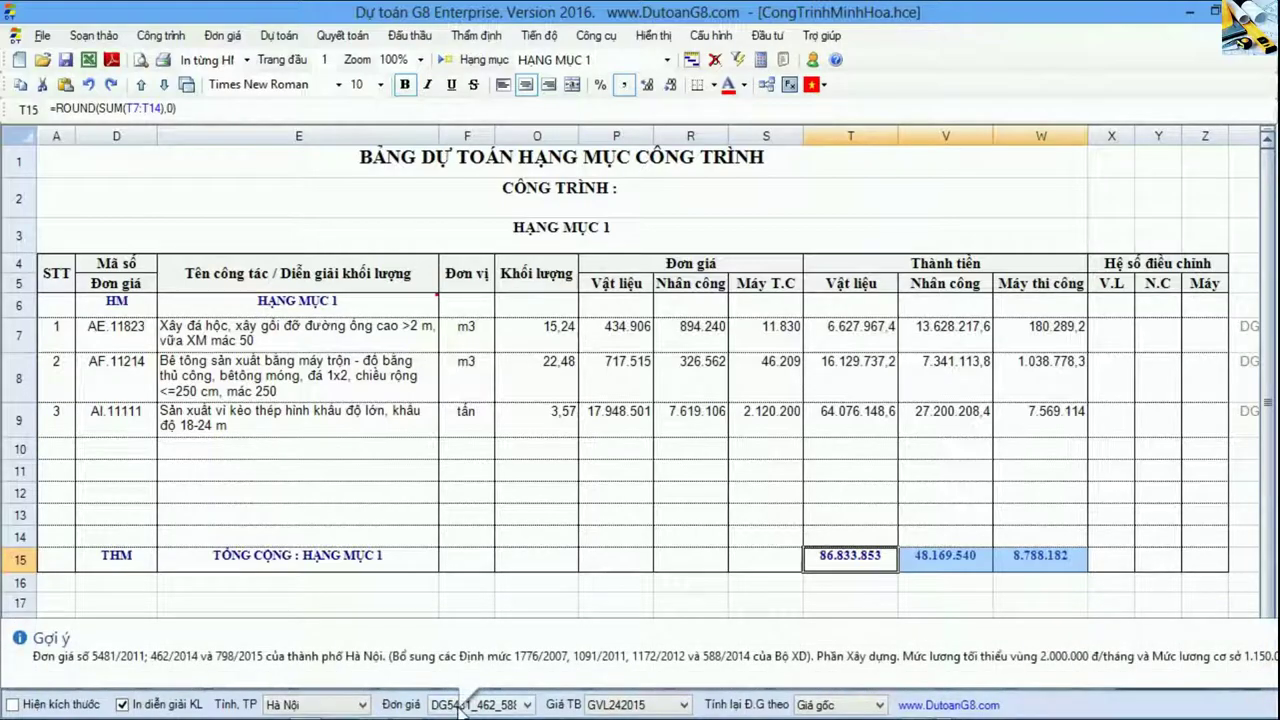
{"action": "left_click", "coordinate": [415, 392]}
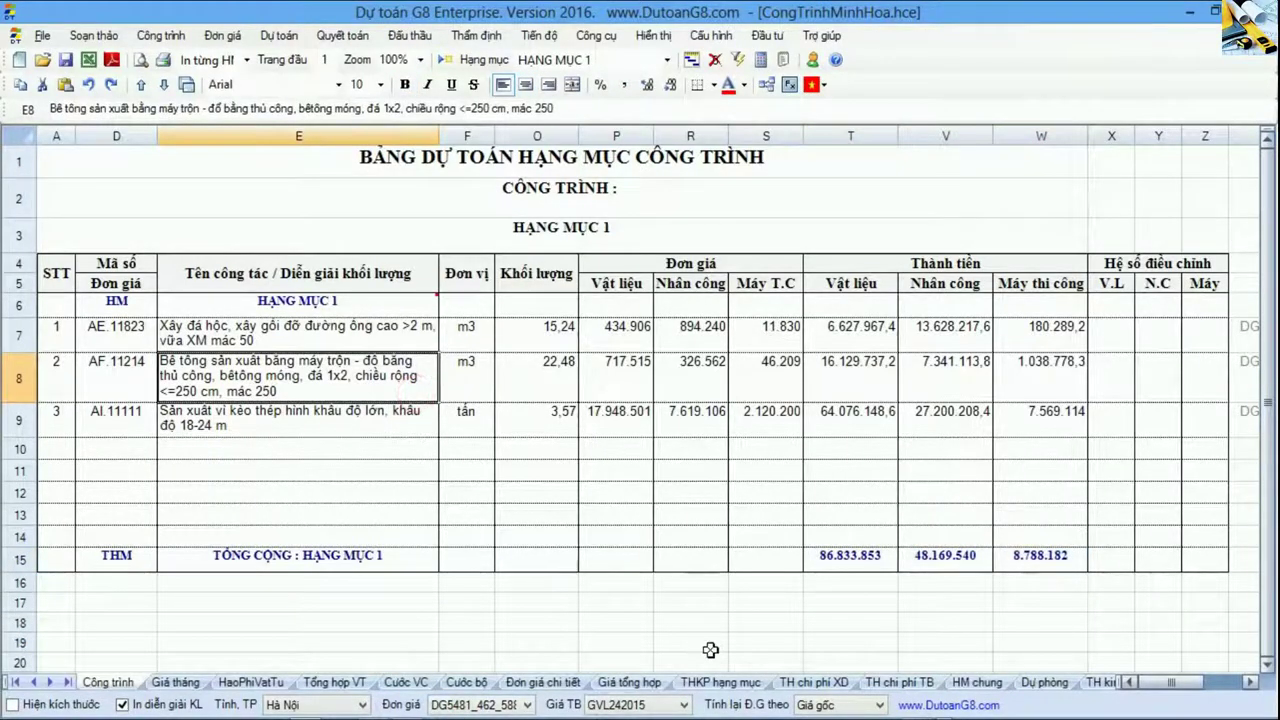
Step: Return to THKP hạng mục and highlight the Bảng giá tổng hợp cost rows (7 to 11) and the TỔNG CỘNG row
{"action": "left_click", "coordinate": [720, 682]}
{"action": "left_click", "coordinate": [690, 537]}
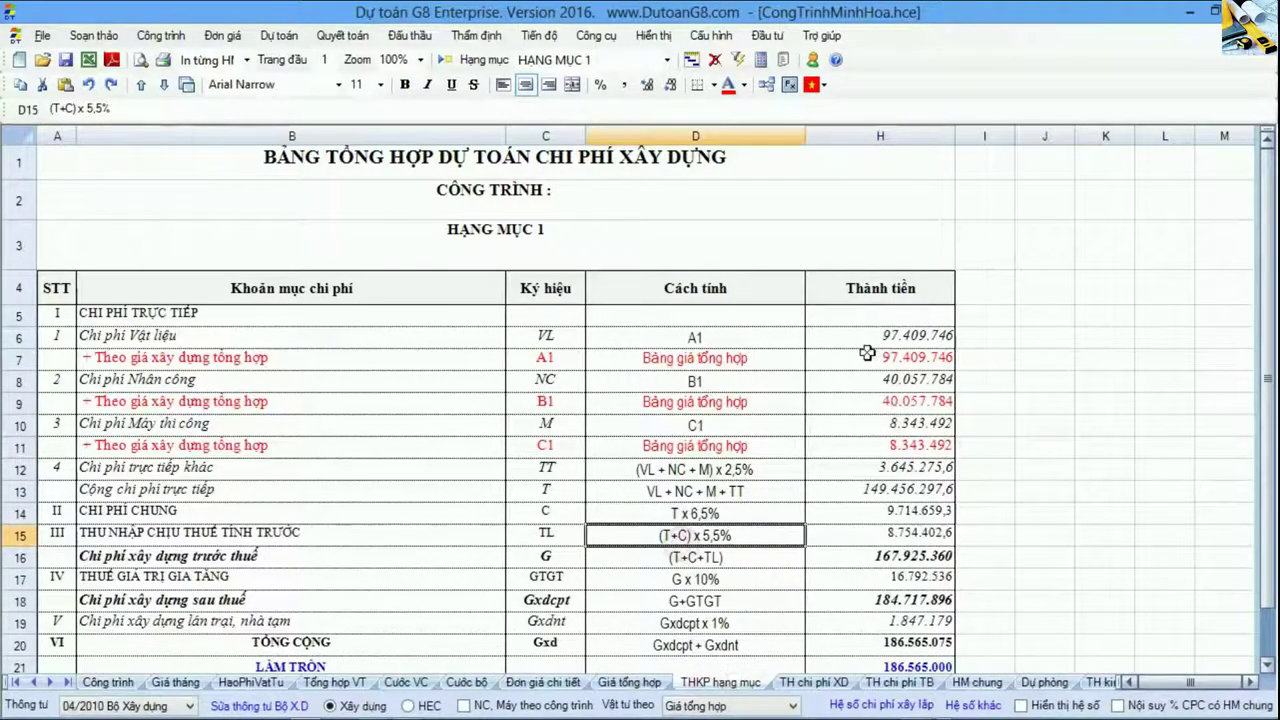
{"action": "left_click_drag", "start_coordinate": [730, 358], "coordinate": [860, 446]}
{"action": "scroll", "coordinate": [870, 450], "scroll_direction": "down", "scroll_amount": 2}
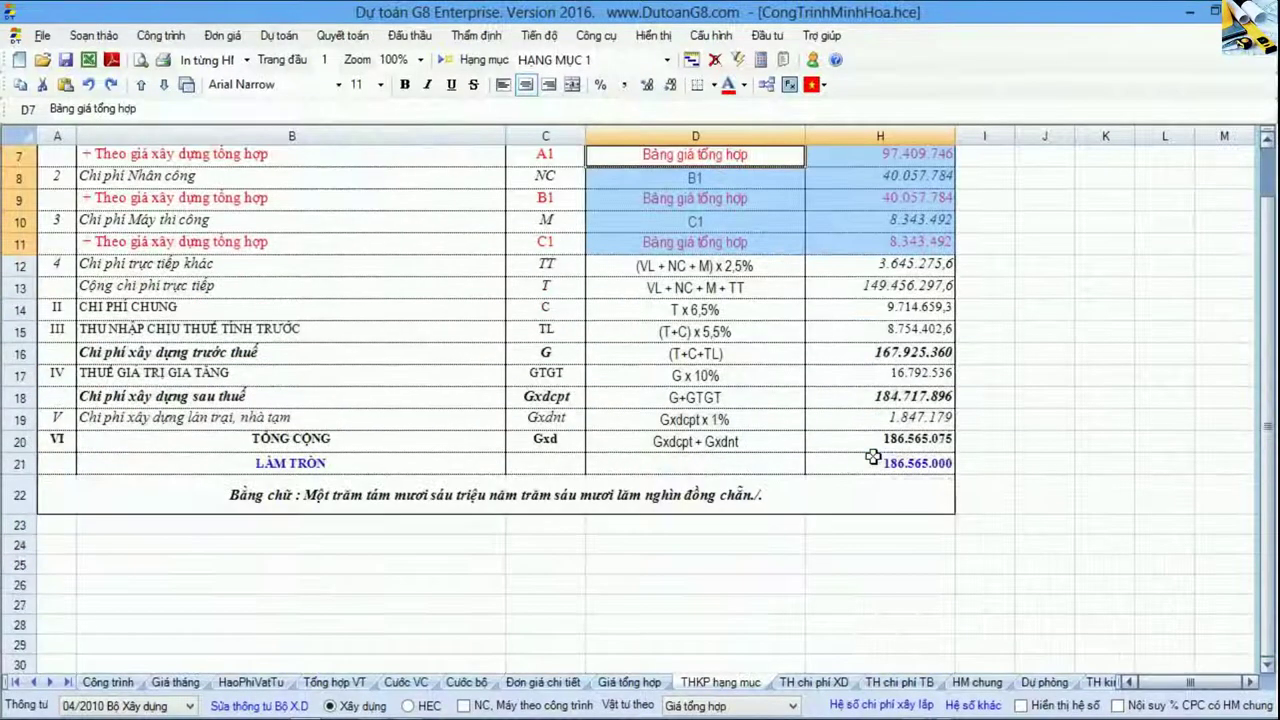
{"action": "left_click_drag", "start_coordinate": [357, 440], "coordinate": [843, 440]}
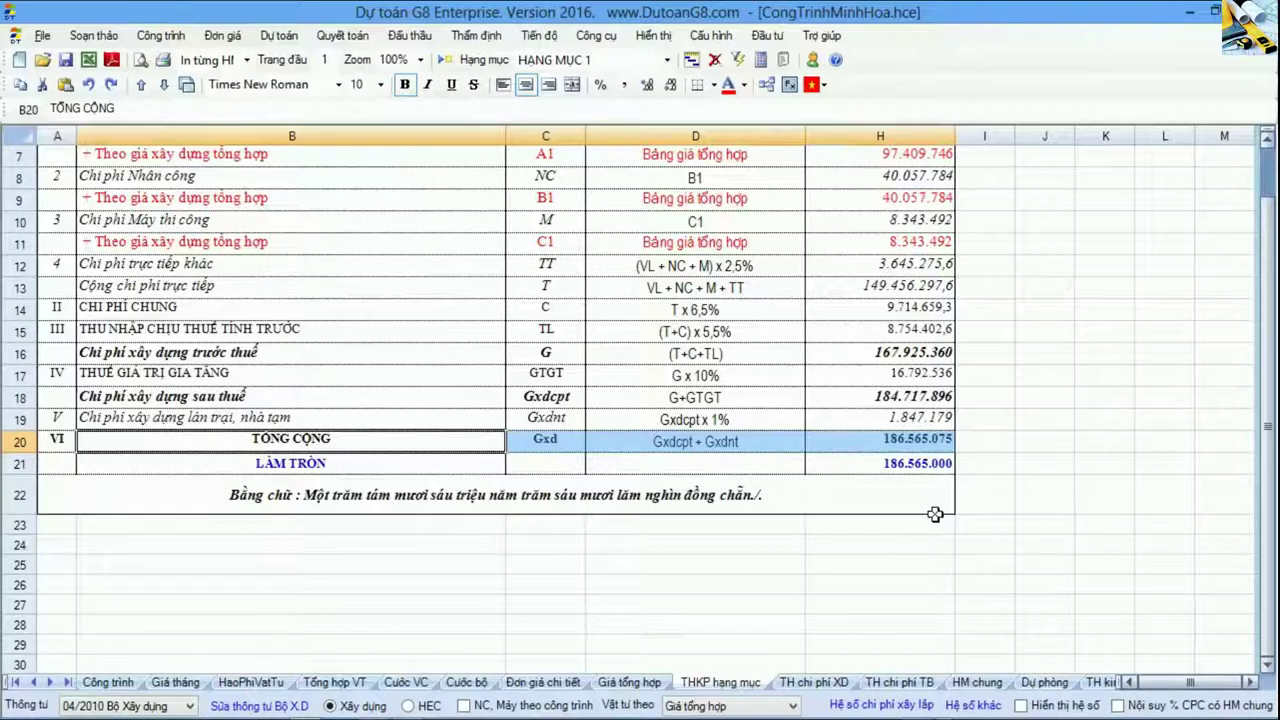
{"action": "scroll", "coordinate": [917, 517], "scroll_direction": "up", "scroll_amount": 1}
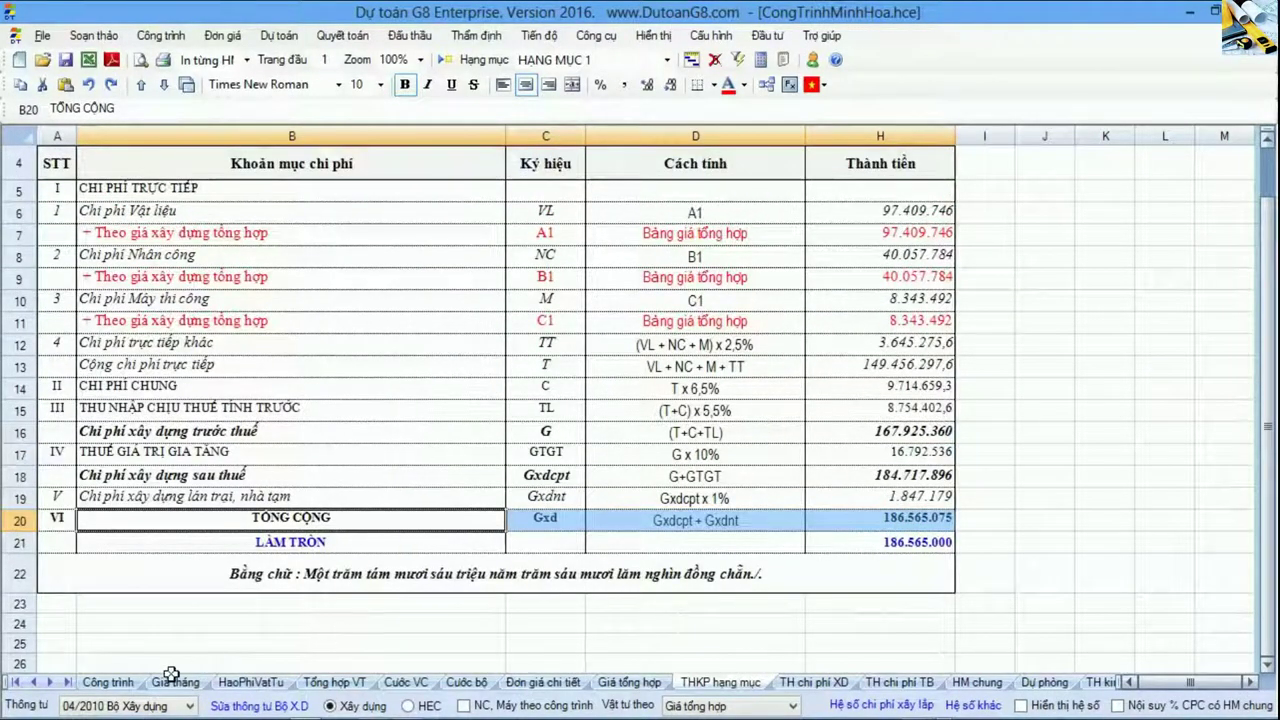
Step: Go back to Công trình and highlight the Đơn giá and Thành tiền columns of the three work items for comparison
{"action": "left_click", "coordinate": [118, 682]}
{"action": "left_click_drag", "start_coordinate": [615, 303], "coordinate": [765, 443]}
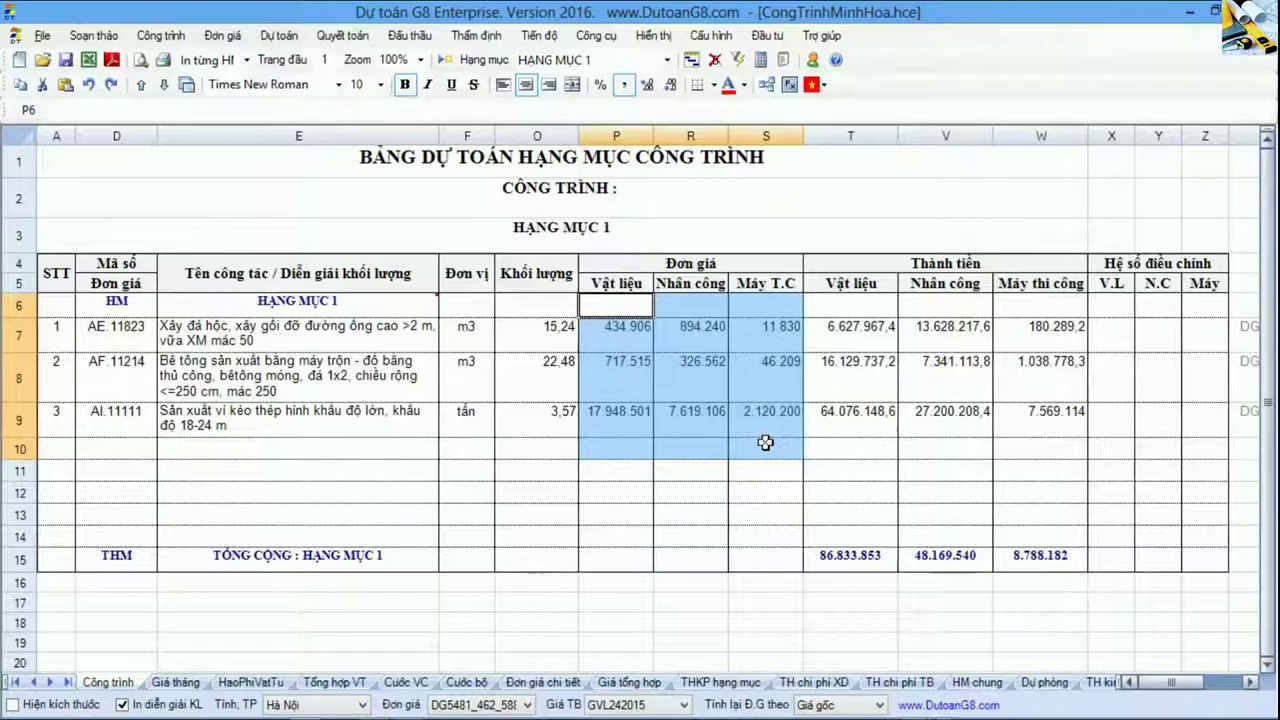
{"action": "left_click_drag", "start_coordinate": [870, 343], "coordinate": [1030, 440]}
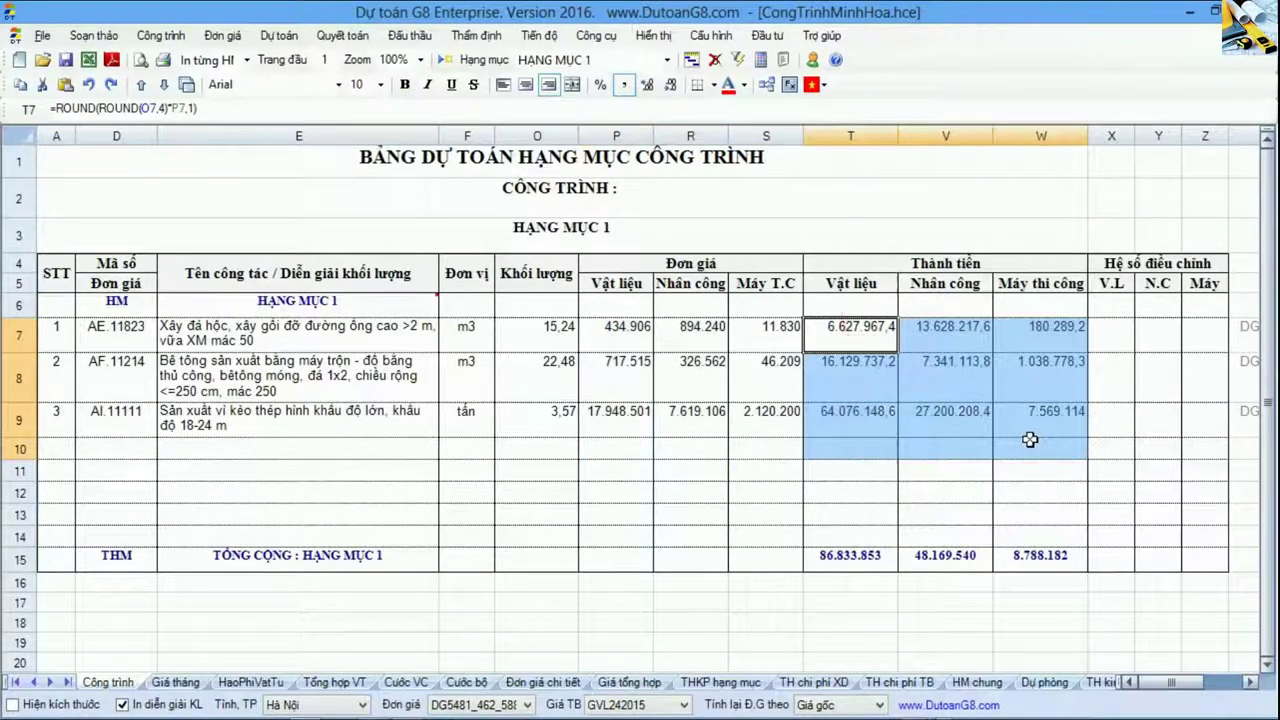
Step: Inspect the TỔNG CỘNG formula in H20 of THKP hạng mục and highlight it with its calculation method in D20
{"action": "left_click", "coordinate": [721, 682]}
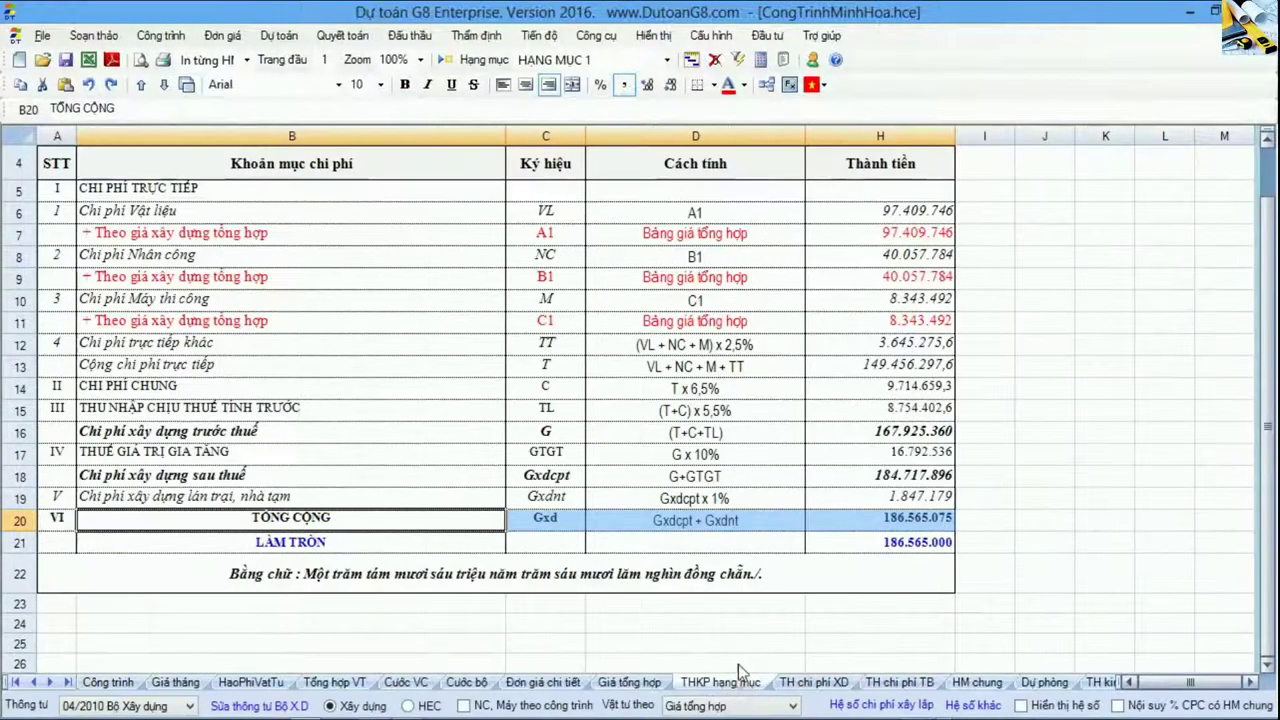
{"action": "left_click", "coordinate": [912, 524]}
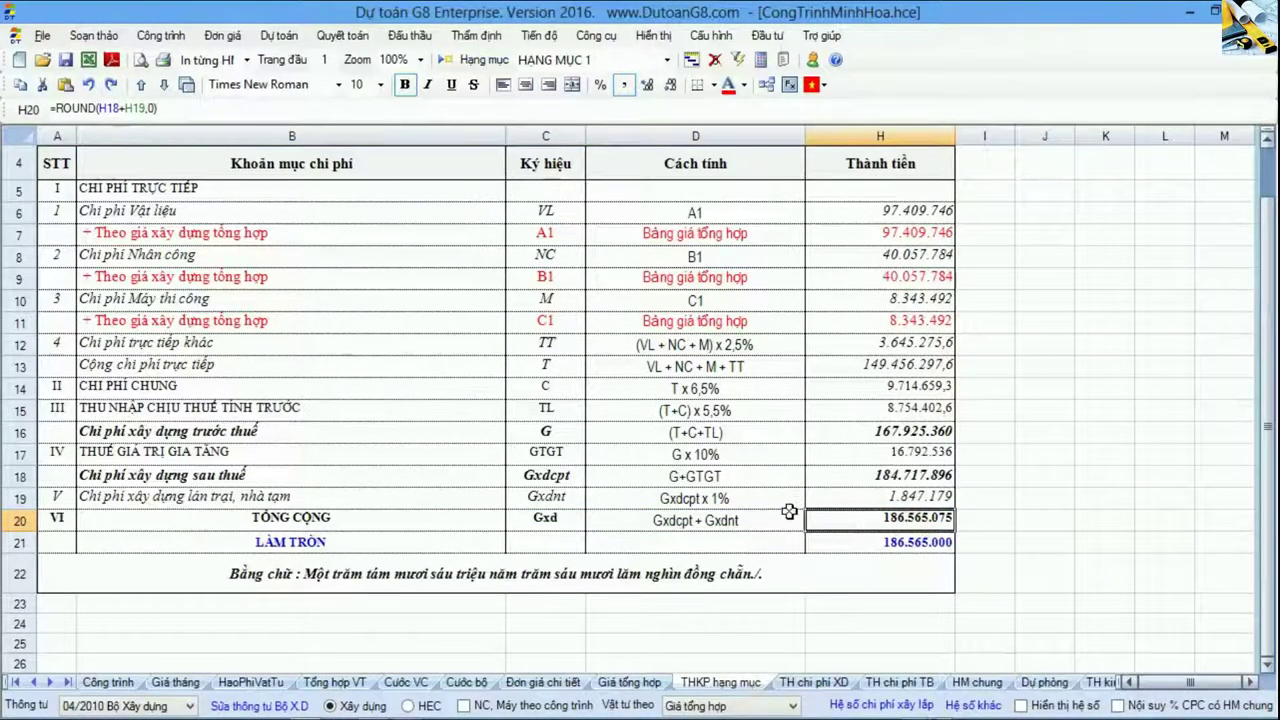
{"action": "left_click_drag", "start_coordinate": [786, 519], "coordinate": [860, 525]}
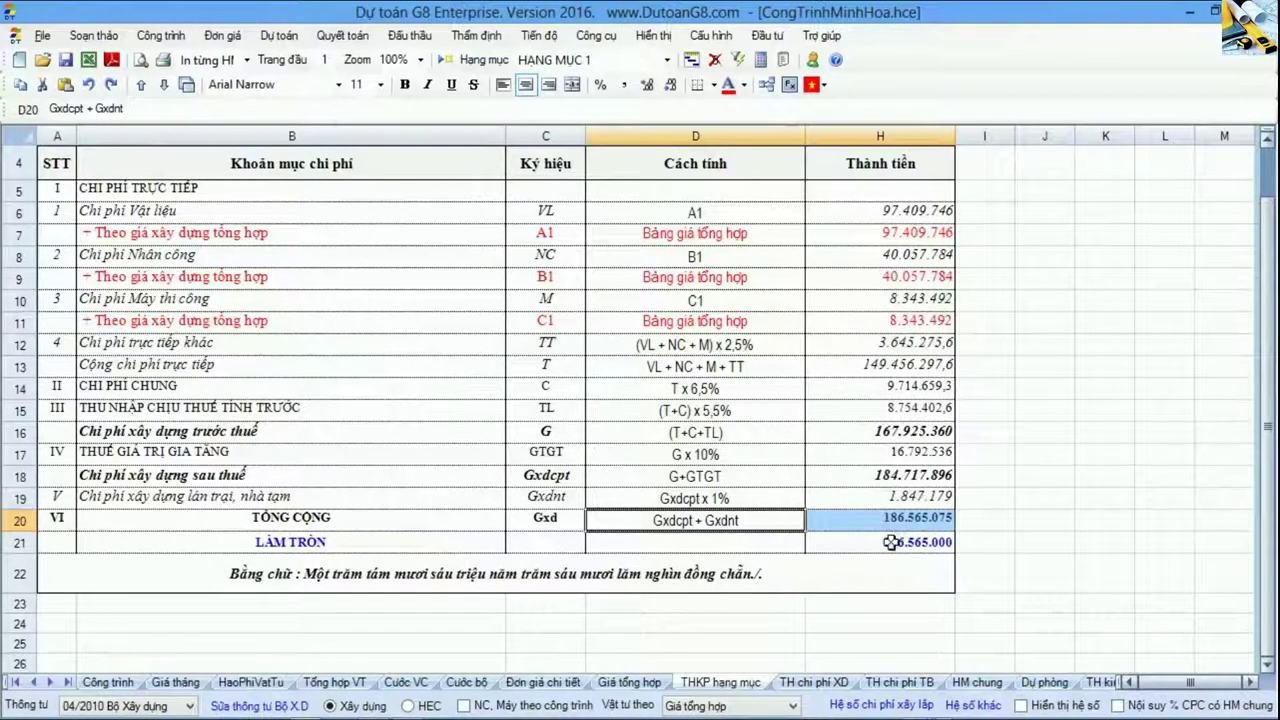
{"action": "scroll", "coordinate": [857, 581], "scroll_direction": "up", "scroll_amount": 1}
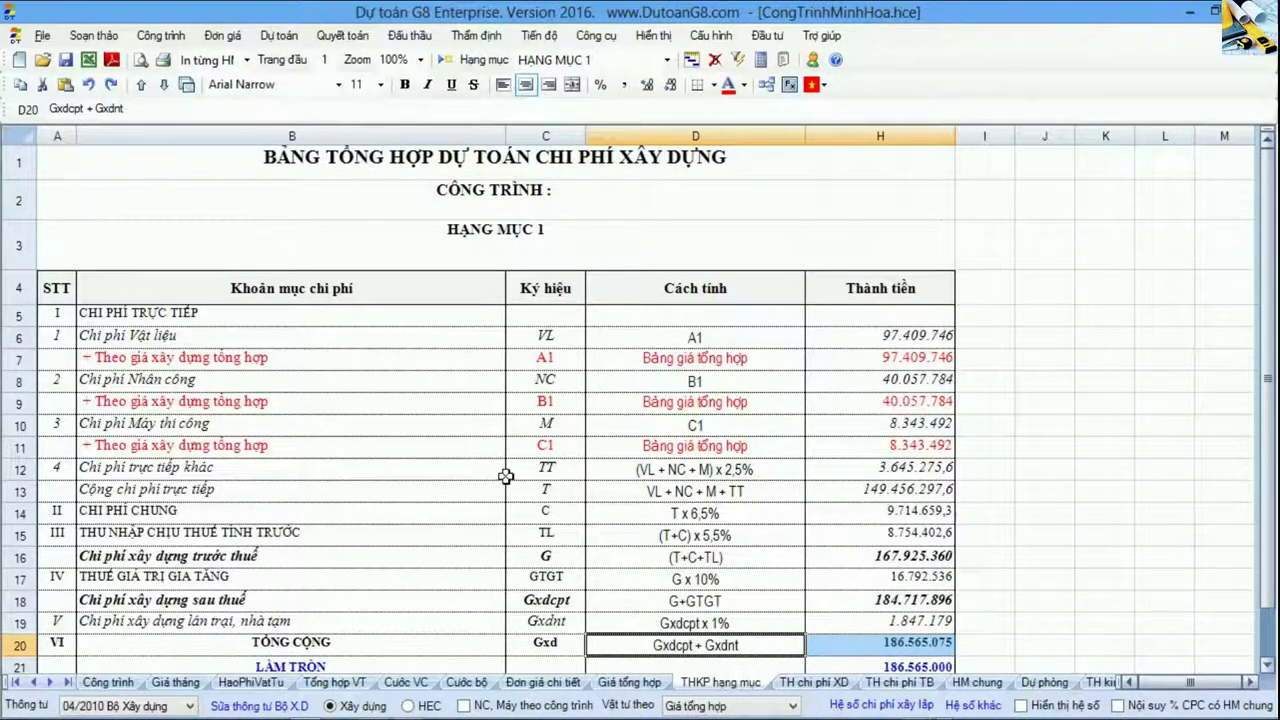
Step: Switch to the Circular 06/2016 PDF in Foxit Reader, go to page 66 and examine Bảng 3.6
{"action": "key", "text": "alt+Tab"}
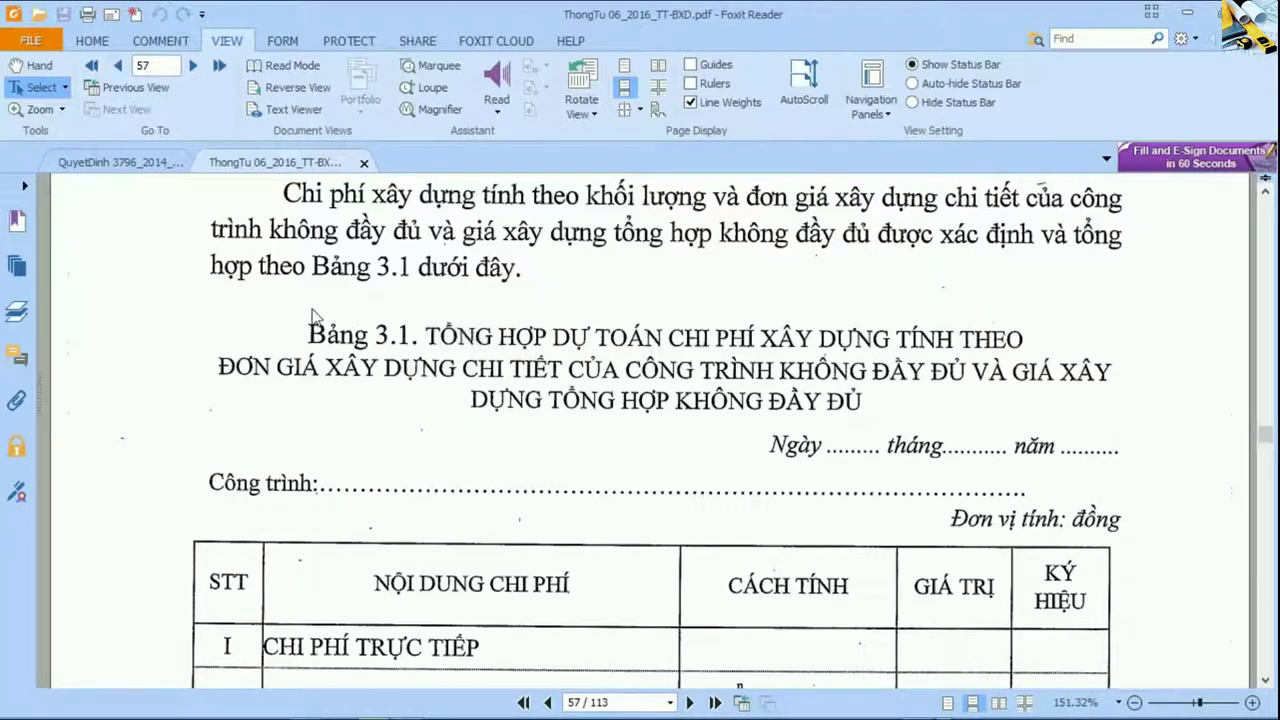
{"action": "left_click", "coordinate": [621, 700]}
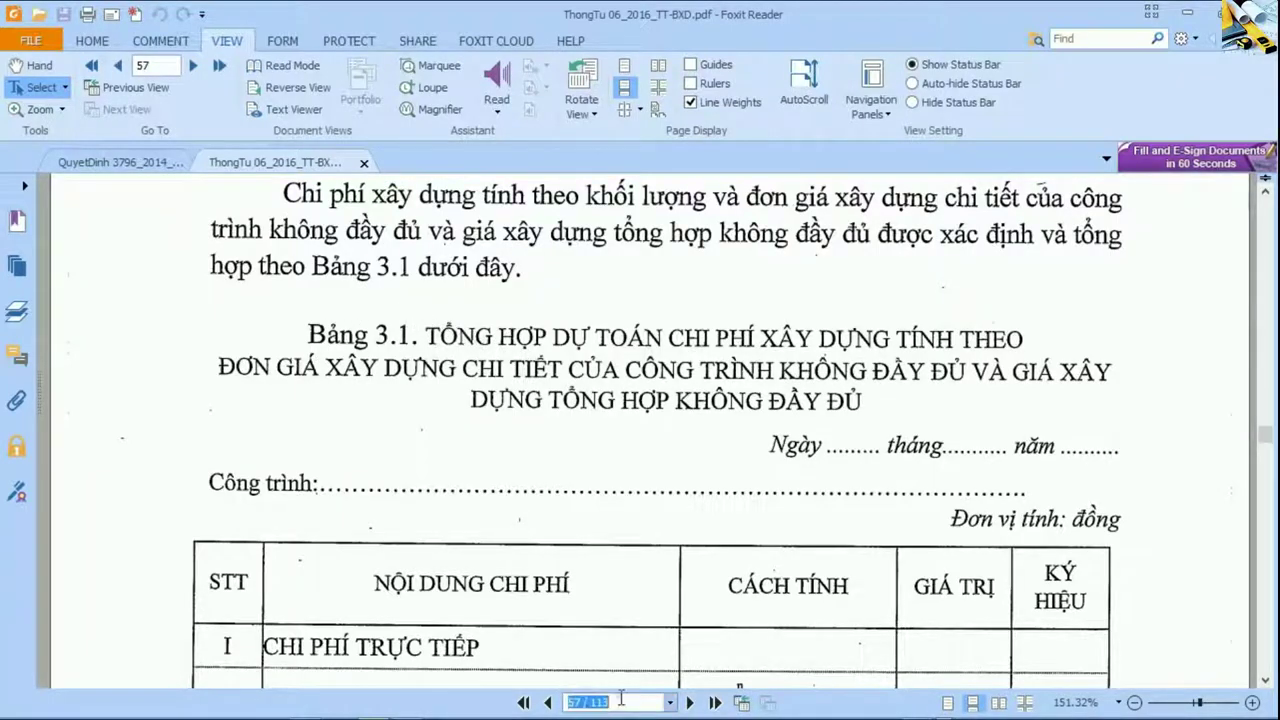
{"action": "left_click", "coordinate": [621, 700]}
{"action": "type", "text": "66"}
{"action": "key", "text": "Return"}
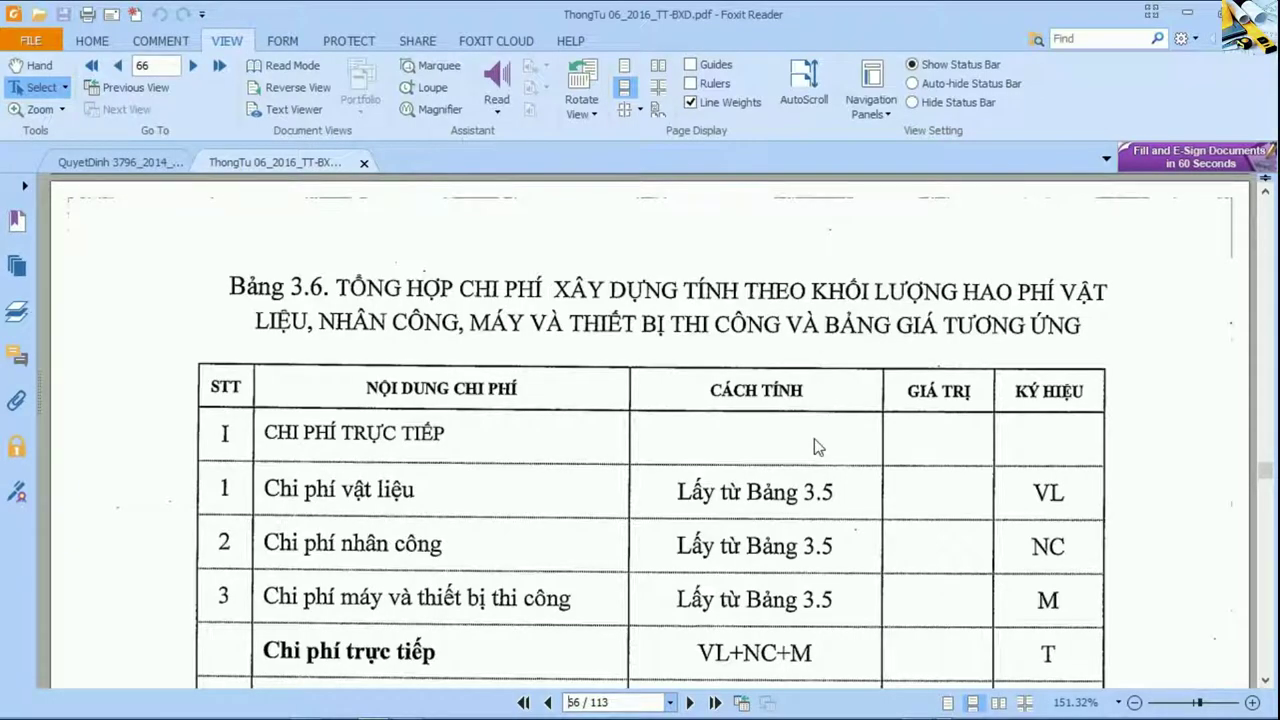
{"action": "scroll", "coordinate": [814, 438], "scroll_direction": "down", "scroll_amount": 3}
{"action": "scroll", "coordinate": [814, 438], "scroll_direction": "down", "scroll_amount": 2}
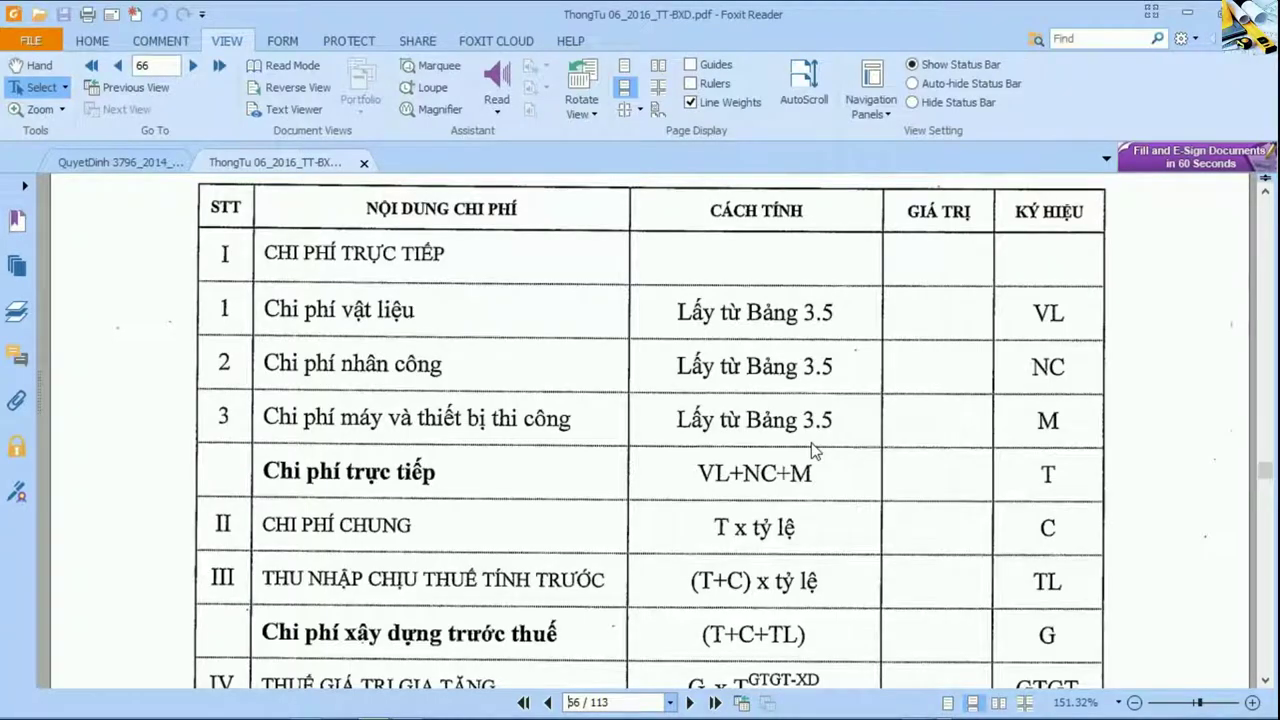
Step: Examine Bảng 3.5 on page 65, which summarises material, labour and machine costs, including the Ghi chú below it
{"action": "scroll", "coordinate": [808, 438], "scroll_direction": "up", "scroll_amount": 10}
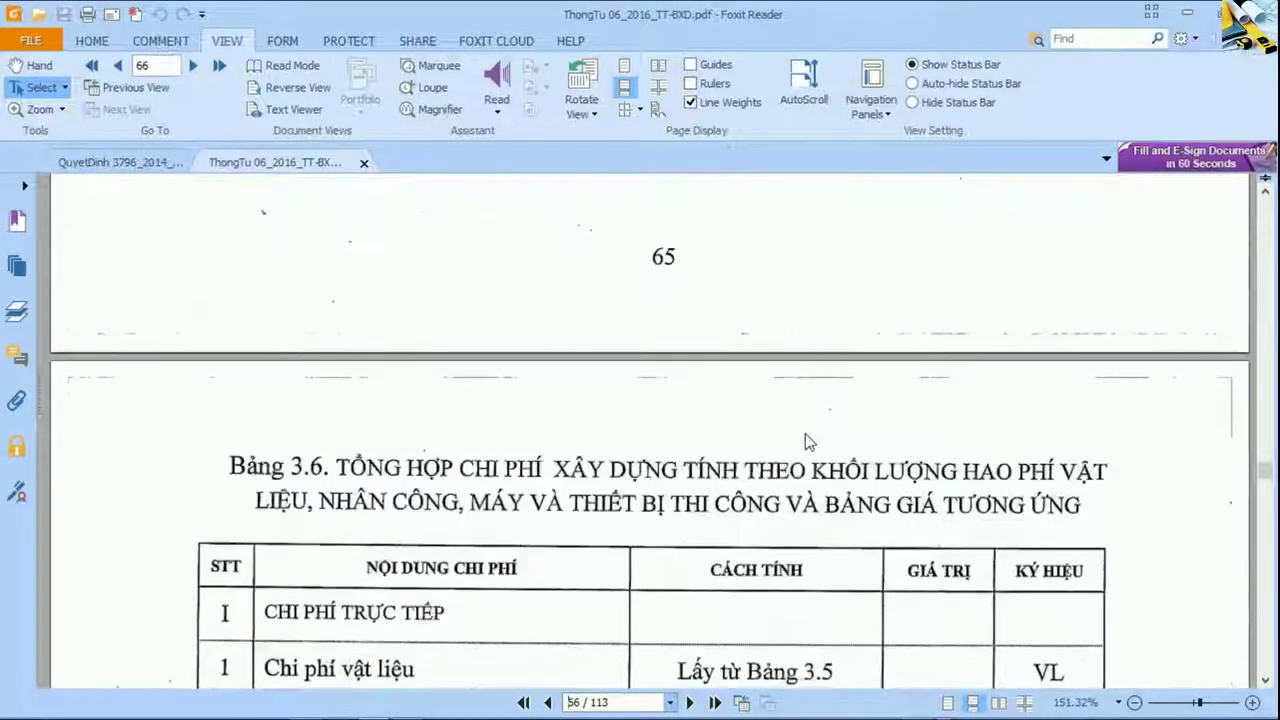
{"action": "scroll", "coordinate": [808, 443], "scroll_direction": "up", "scroll_amount": 8}
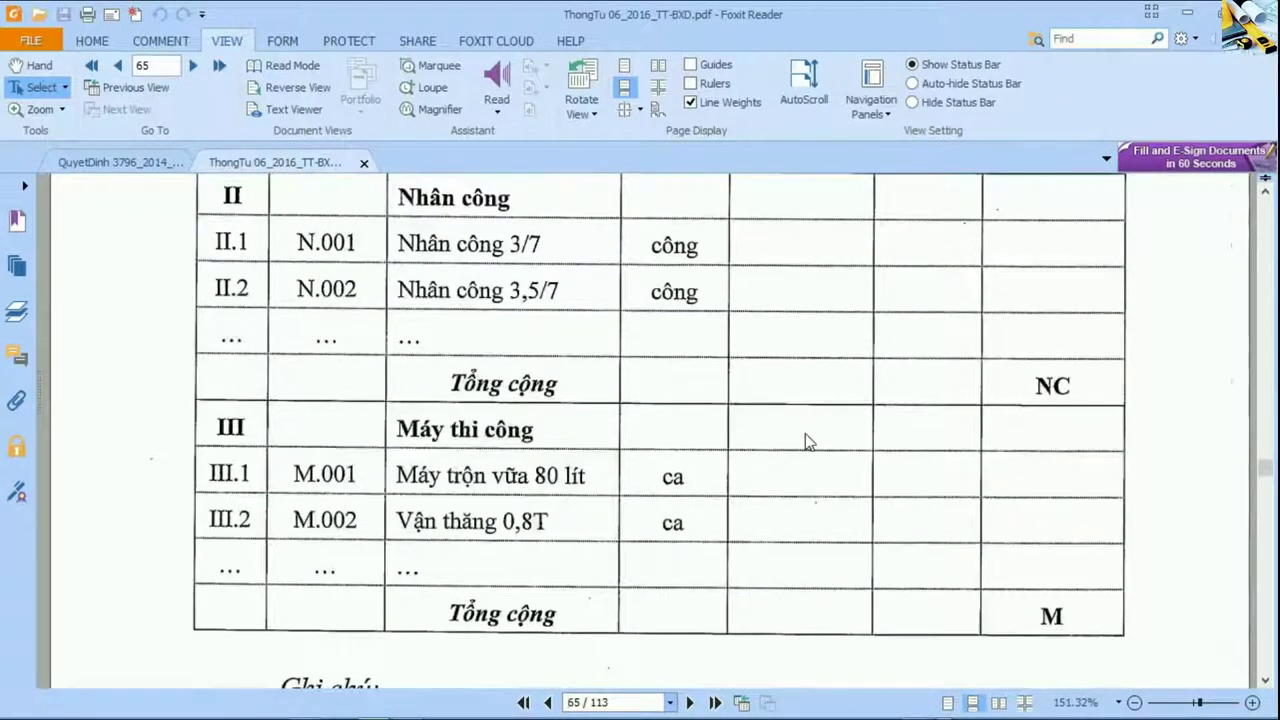
{"action": "scroll", "coordinate": [805, 443], "scroll_direction": "up", "scroll_amount": 5}
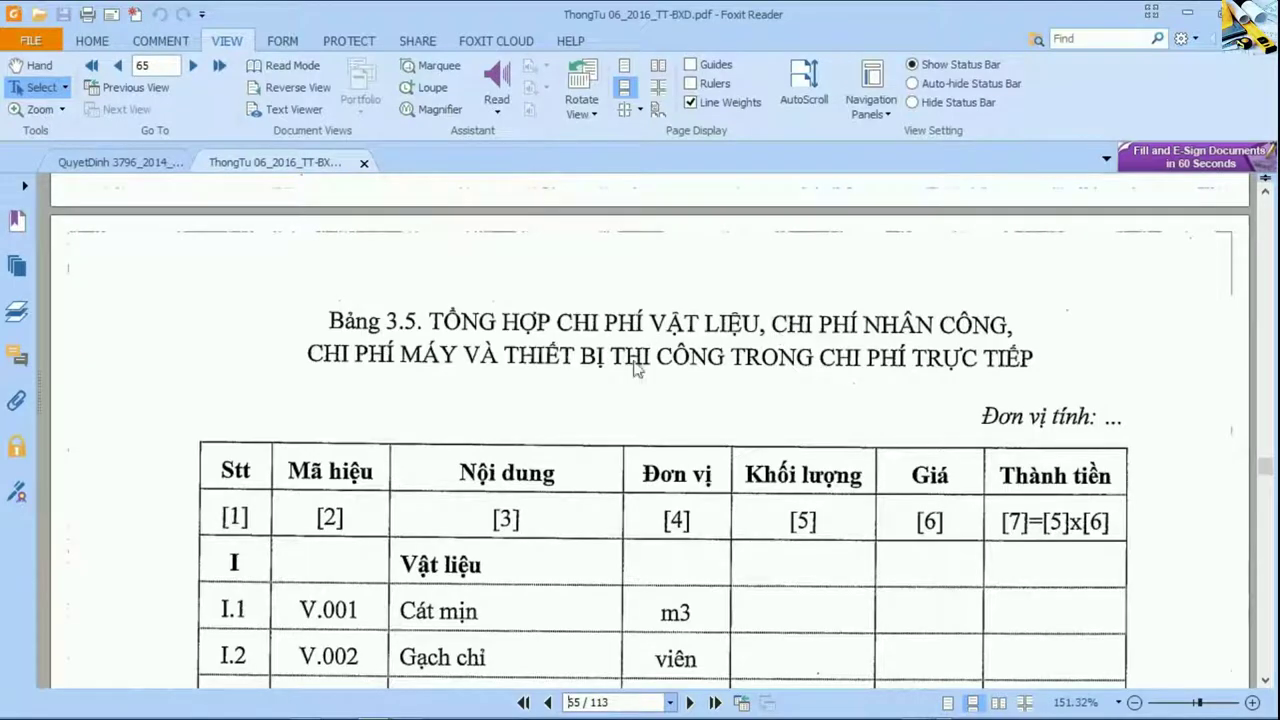
{"action": "scroll", "coordinate": [778, 460], "scroll_direction": "down", "scroll_amount": 3}
{"action": "scroll", "coordinate": [790, 400], "scroll_direction": "down", "scroll_amount": 2}
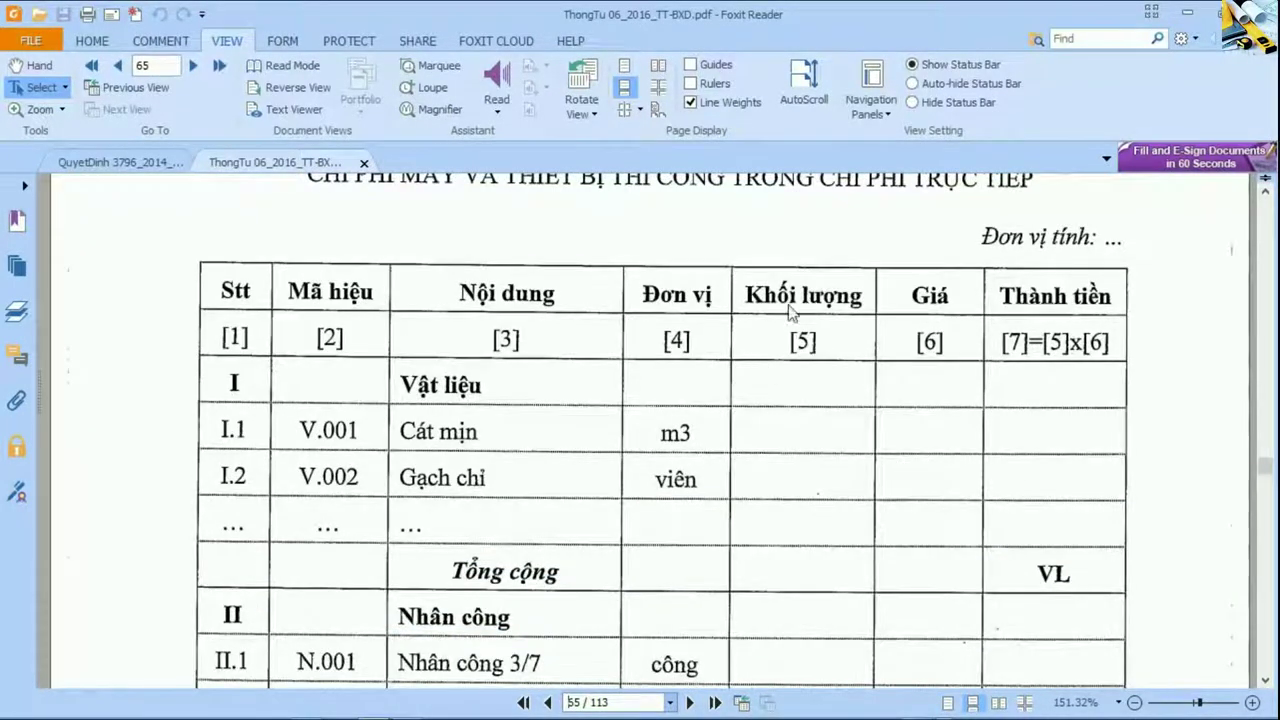
{"action": "scroll", "coordinate": [805, 425], "scroll_direction": "down", "scroll_amount": 10}
{"action": "scroll", "coordinate": [790, 414], "scroll_direction": "down", "scroll_amount": 4}
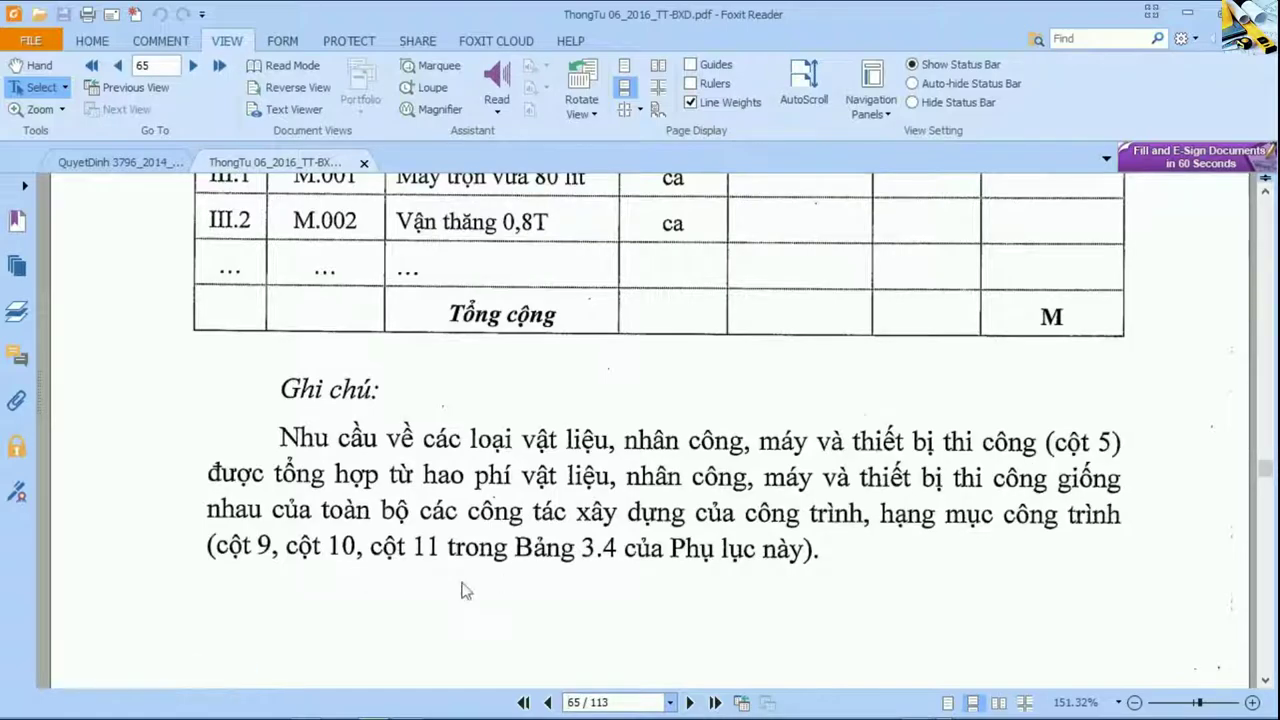
Step: Examine Bảng 3.4 on page 64 with its Mức hao phí and Khối lượng hao phí columns
{"action": "scroll", "coordinate": [745, 440], "scroll_direction": "up", "scroll_amount": 15}
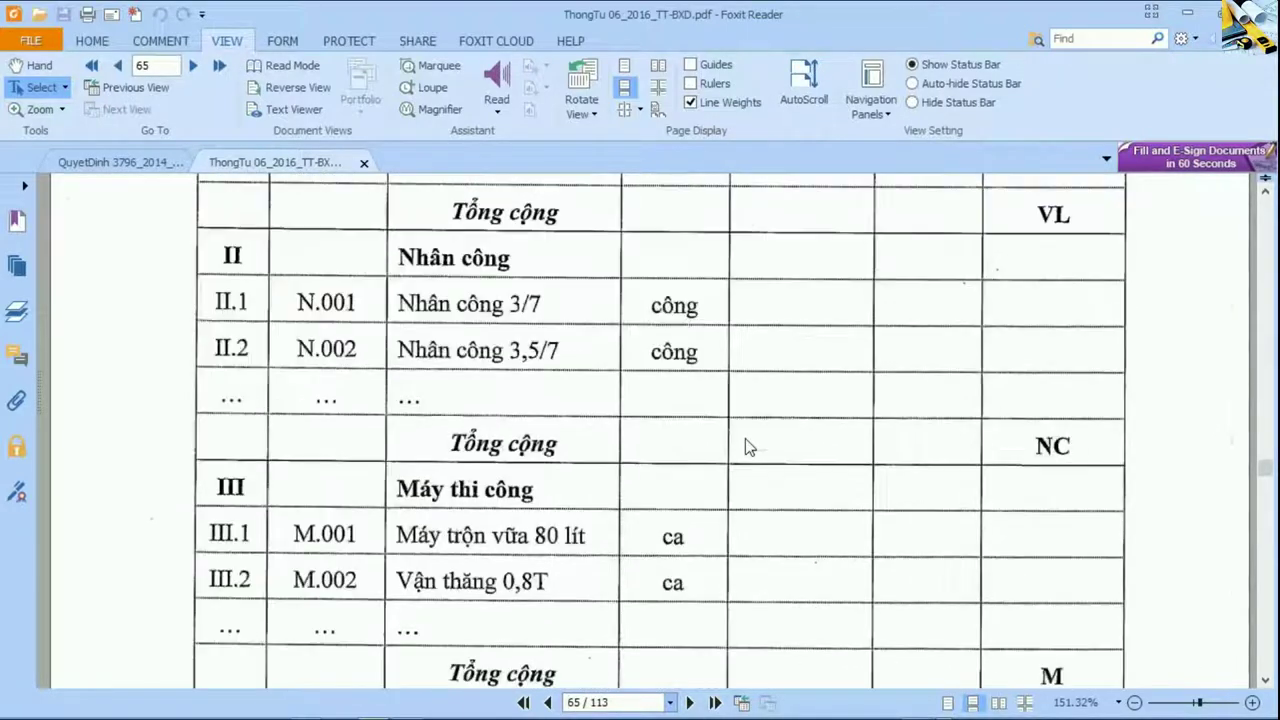
{"action": "scroll", "coordinate": [740, 438], "scroll_direction": "up", "scroll_amount": 12}
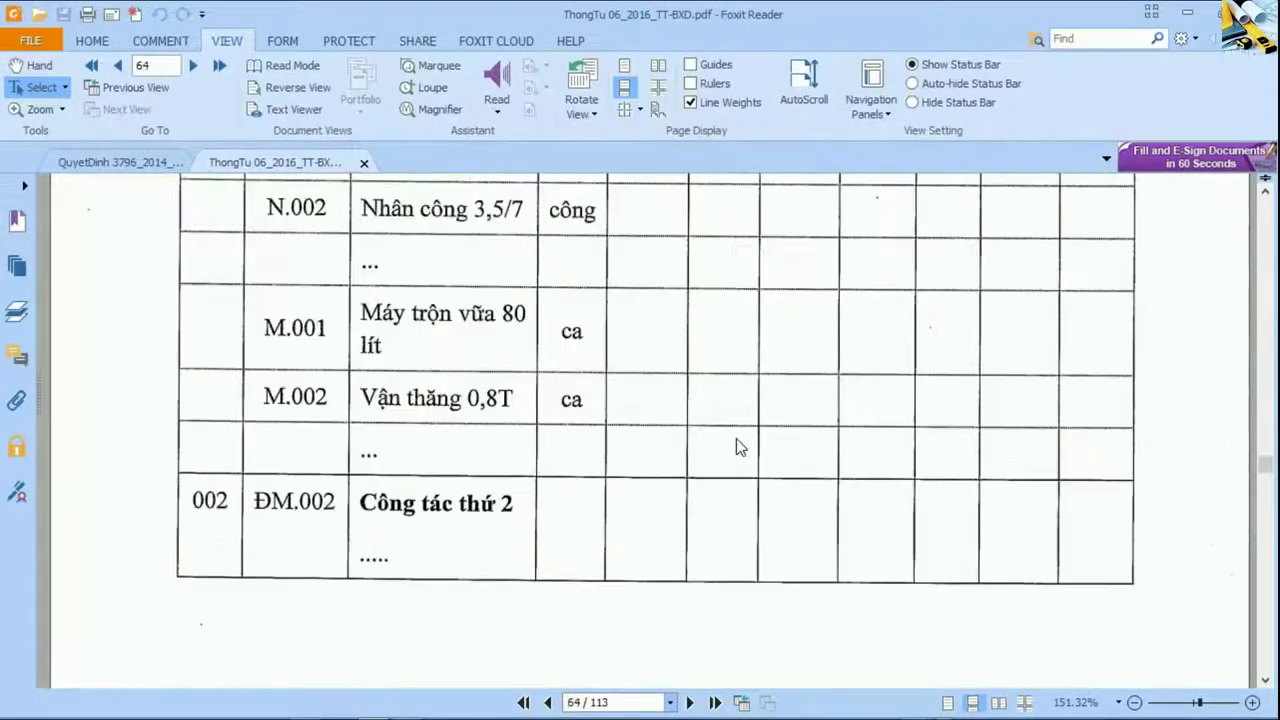
{"action": "scroll", "coordinate": [737, 447], "scroll_direction": "up", "scroll_amount": 5}
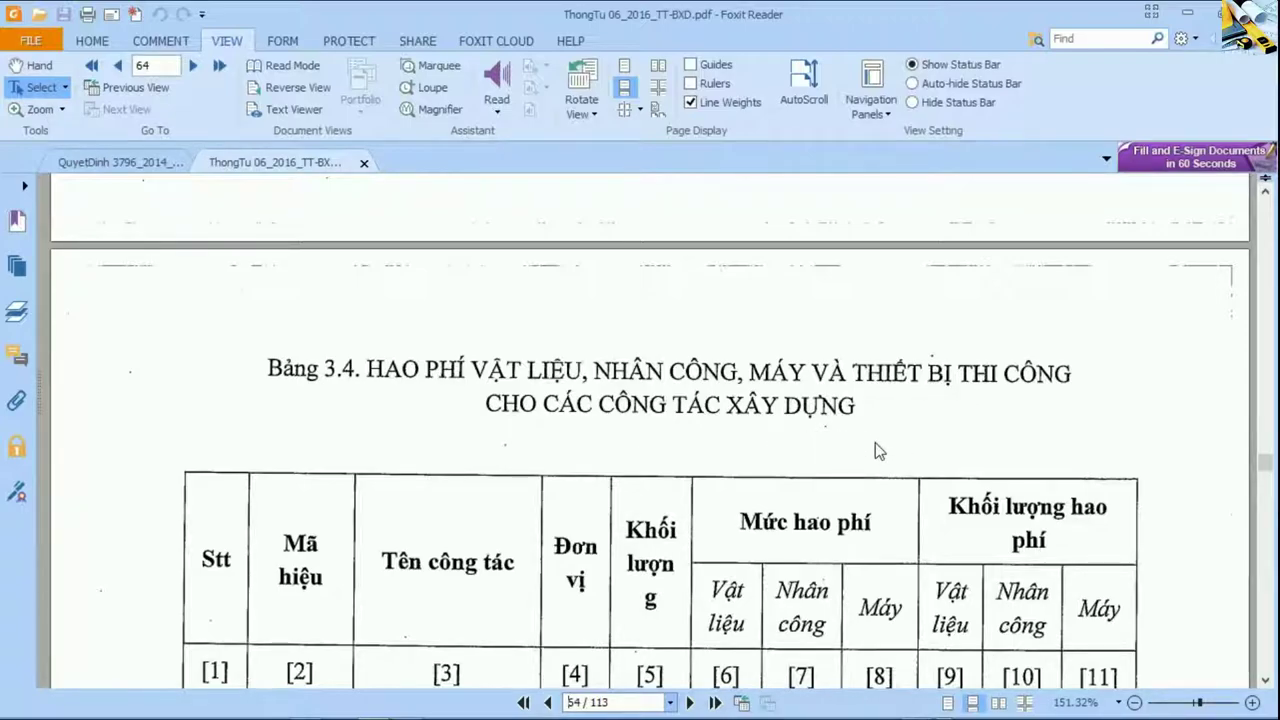
{"action": "scroll", "coordinate": [875, 442], "scroll_direction": "down", "scroll_amount": 3}
{"action": "scroll", "coordinate": [870, 443], "scroll_direction": "down", "scroll_amount": 2}
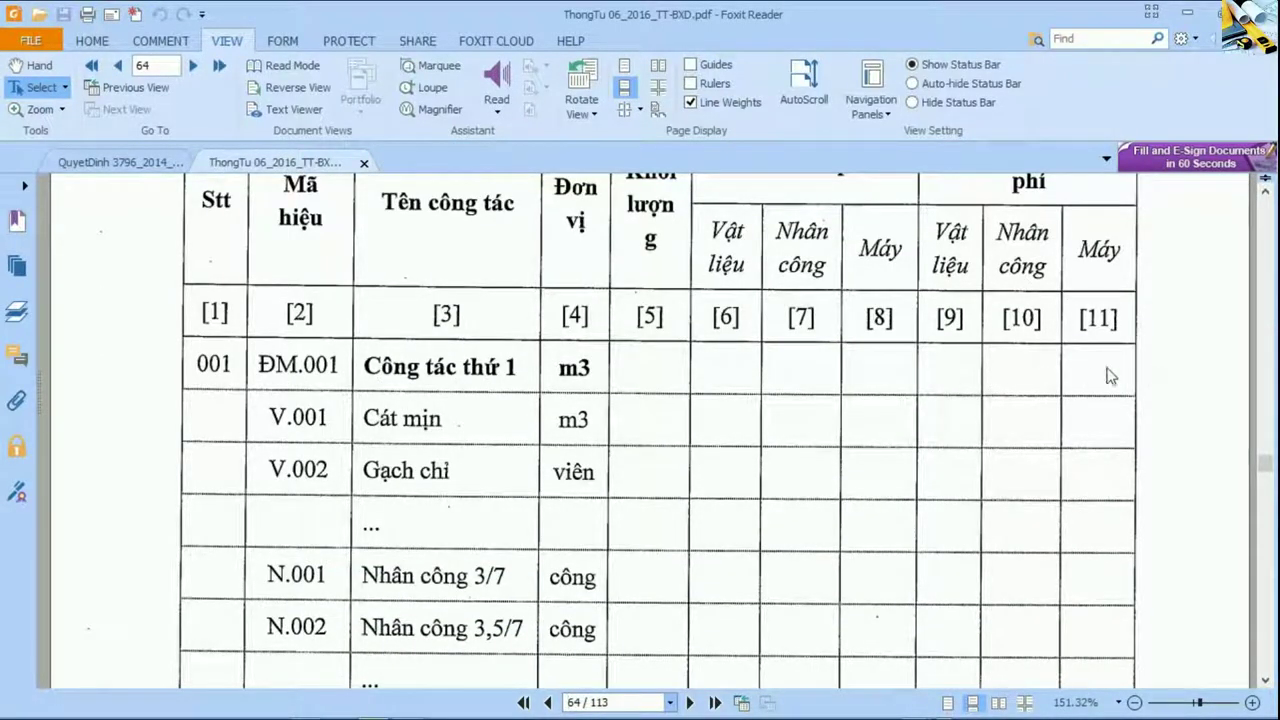
{"action": "scroll", "coordinate": [900, 414], "scroll_direction": "down", "scroll_amount": 5}
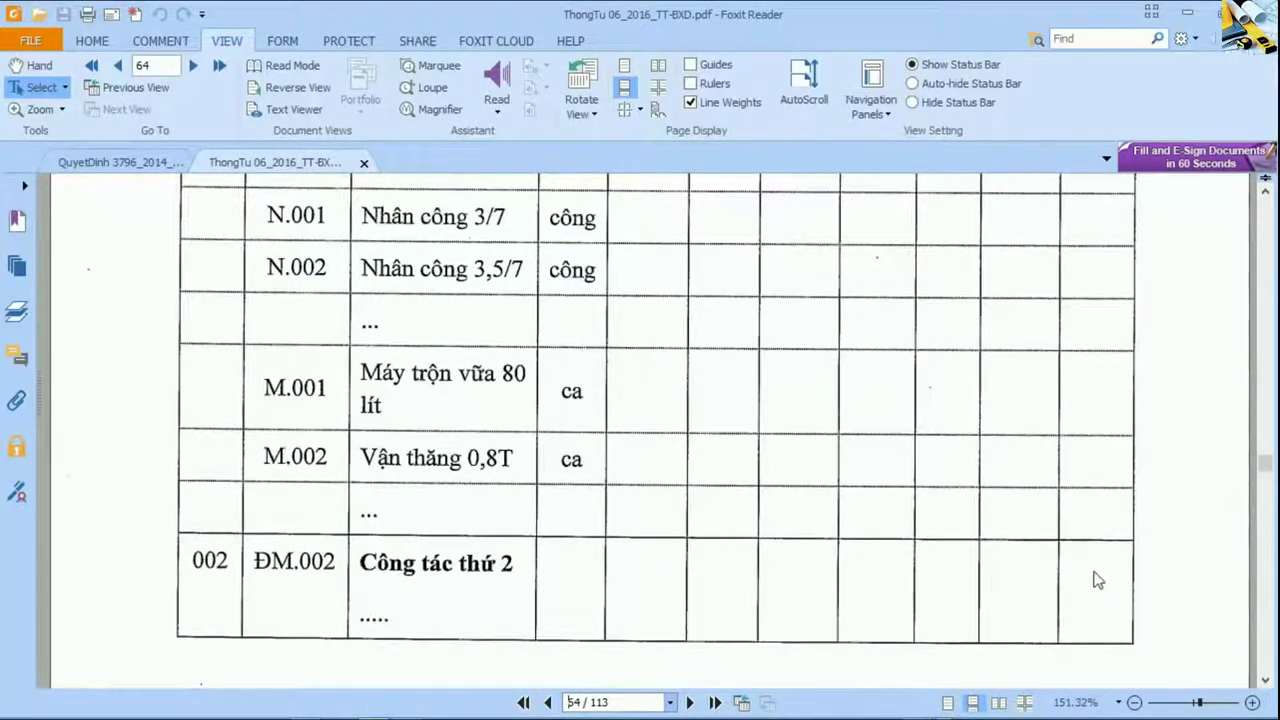
{"action": "scroll", "coordinate": [1062, 566], "scroll_direction": "up", "scroll_amount": 7}
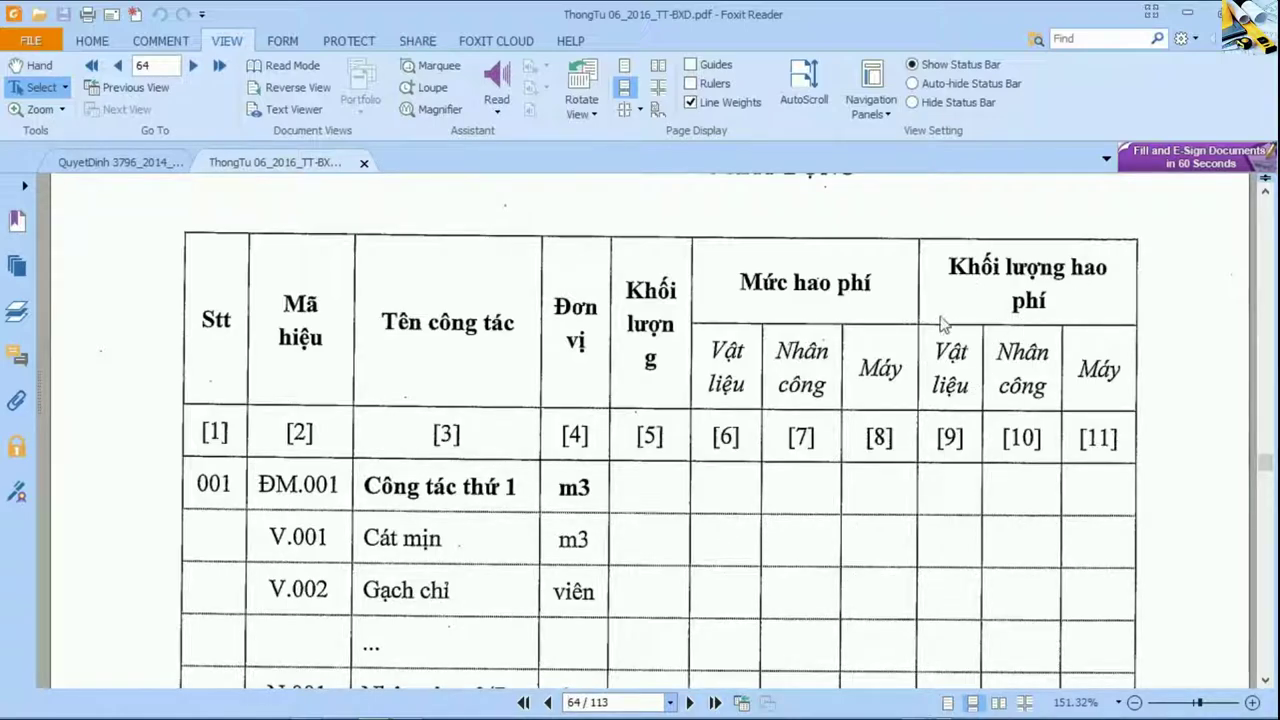
{"action": "scroll", "coordinate": [912, 328], "scroll_direction": "up", "scroll_amount": 3}
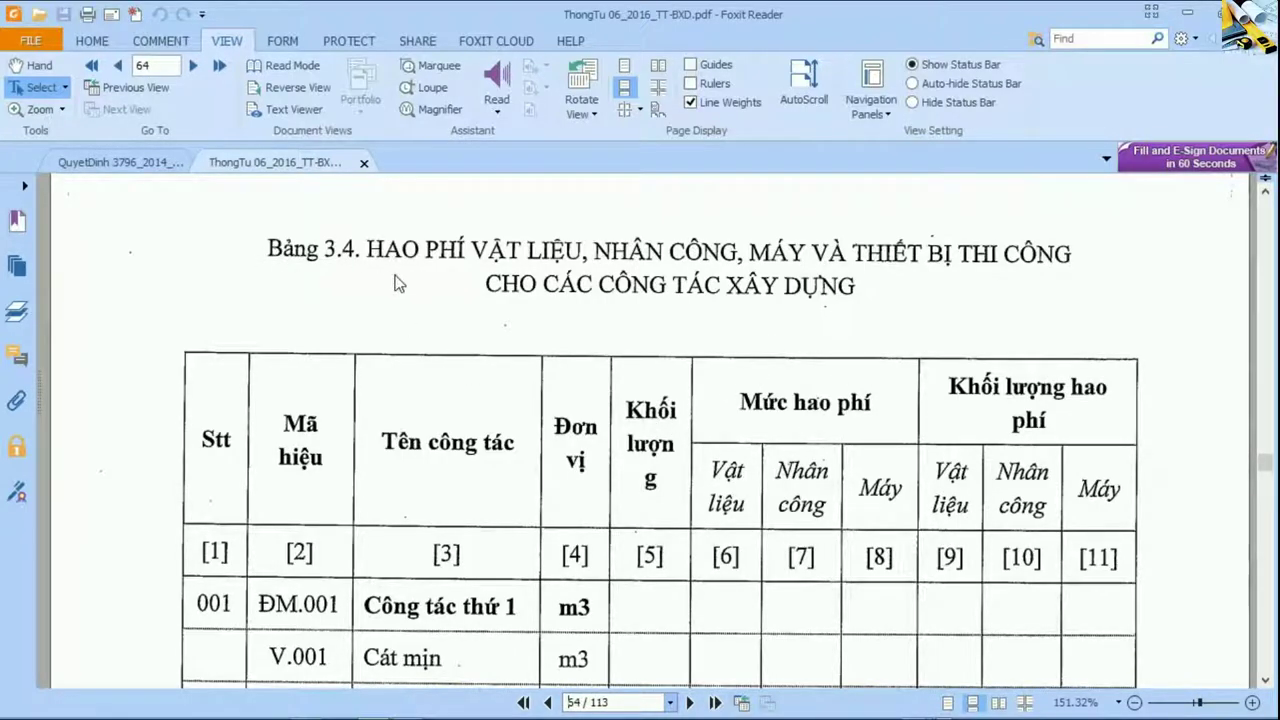
Step: Switch back to Dự toán G8 and open the HaoPhiVatTu sheet to compare its title and material rows with Bảng 3.4
{"action": "key", "text": "alt+Tab"}
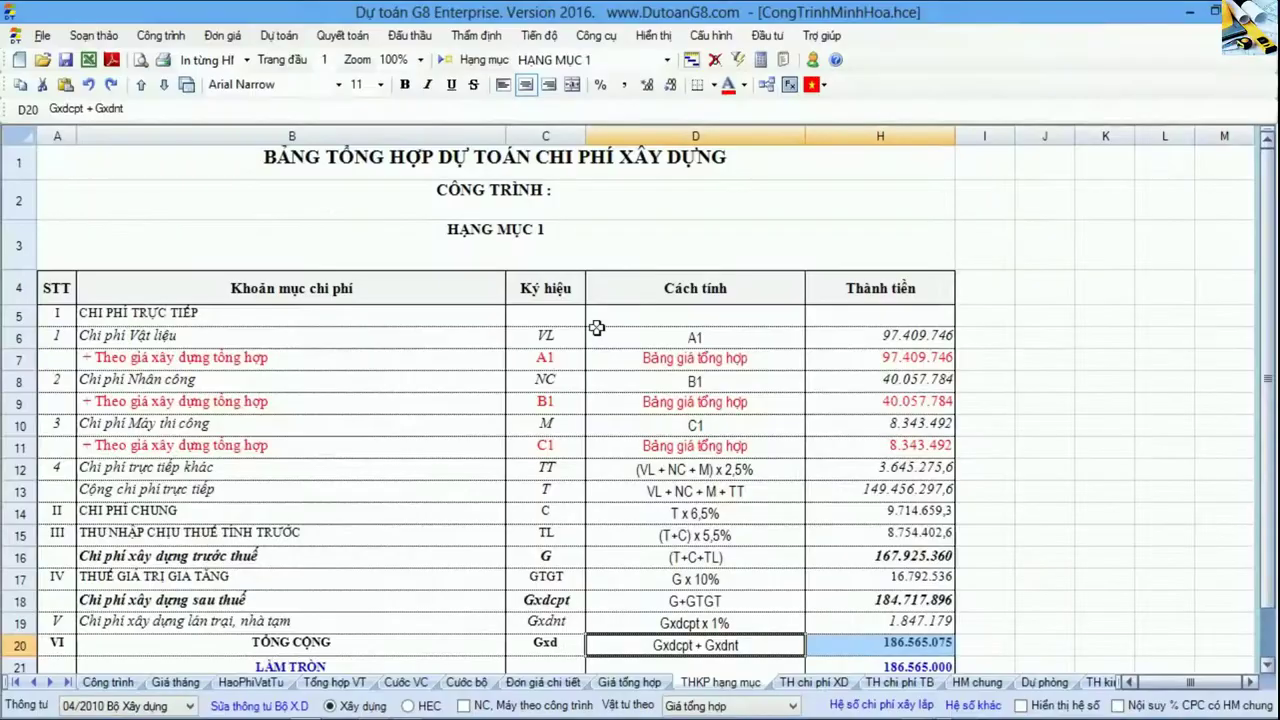
{"action": "left_click", "coordinate": [265, 683]}
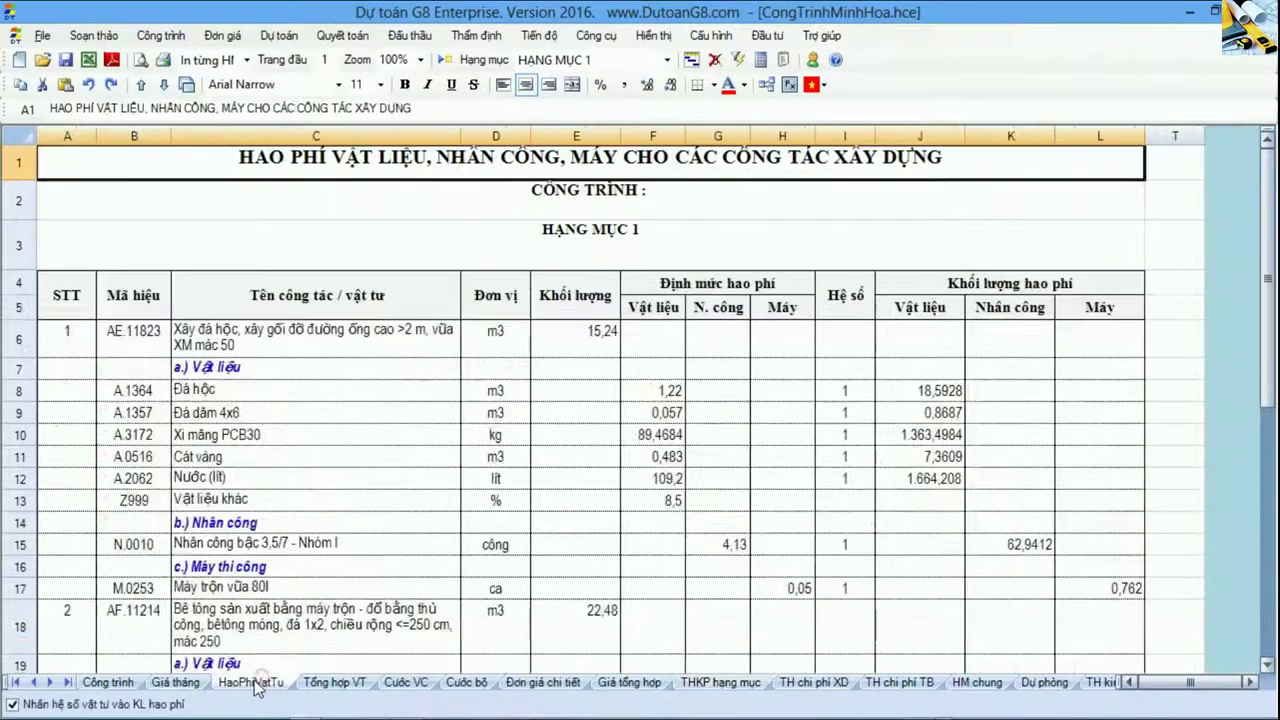
{"action": "left_click", "coordinate": [338, 478]}
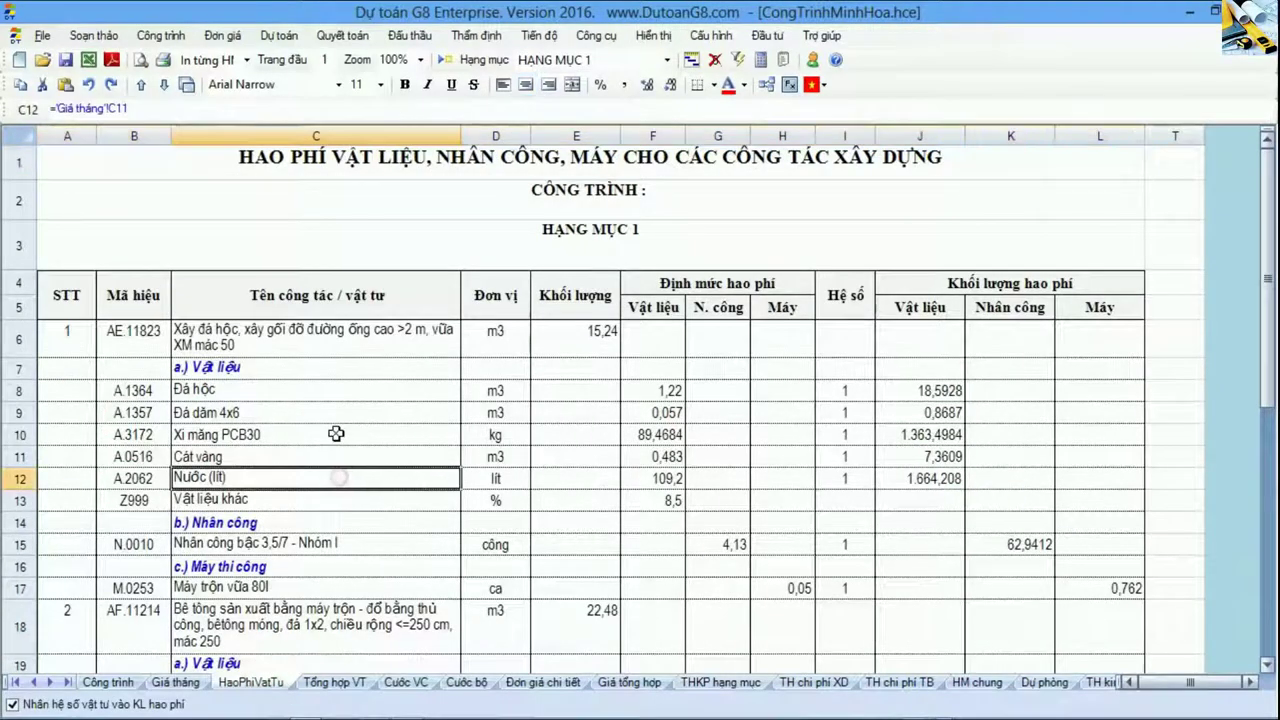
{"action": "left_click", "coordinate": [340, 162]}
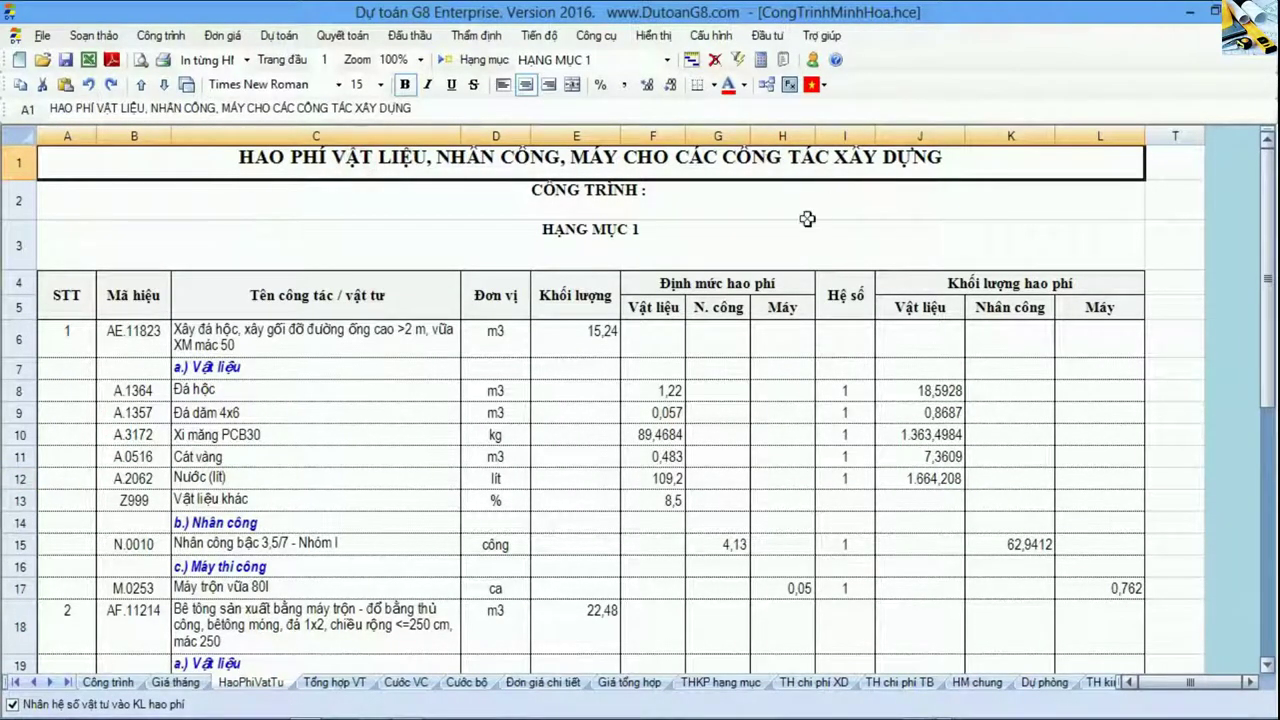
{"action": "left_click", "coordinate": [386, 455]}
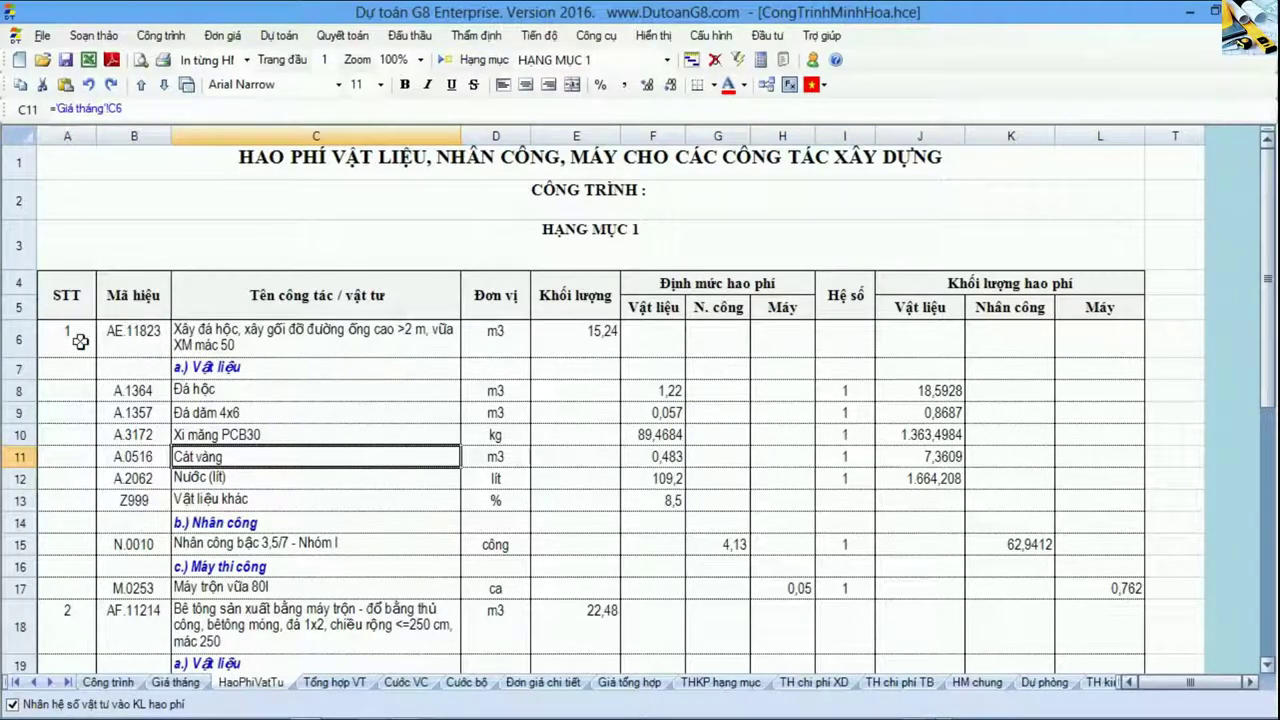
Step: Examine the HaoPhiVatTu rows for work items AE.11823 and AF.11214, going through their Vật liệu, Nhân công and Máy thi công components
{"action": "left_click", "coordinate": [16, 340]}
{"action": "scroll", "coordinate": [238, 497], "scroll_direction": "down", "scroll_amount": 2}
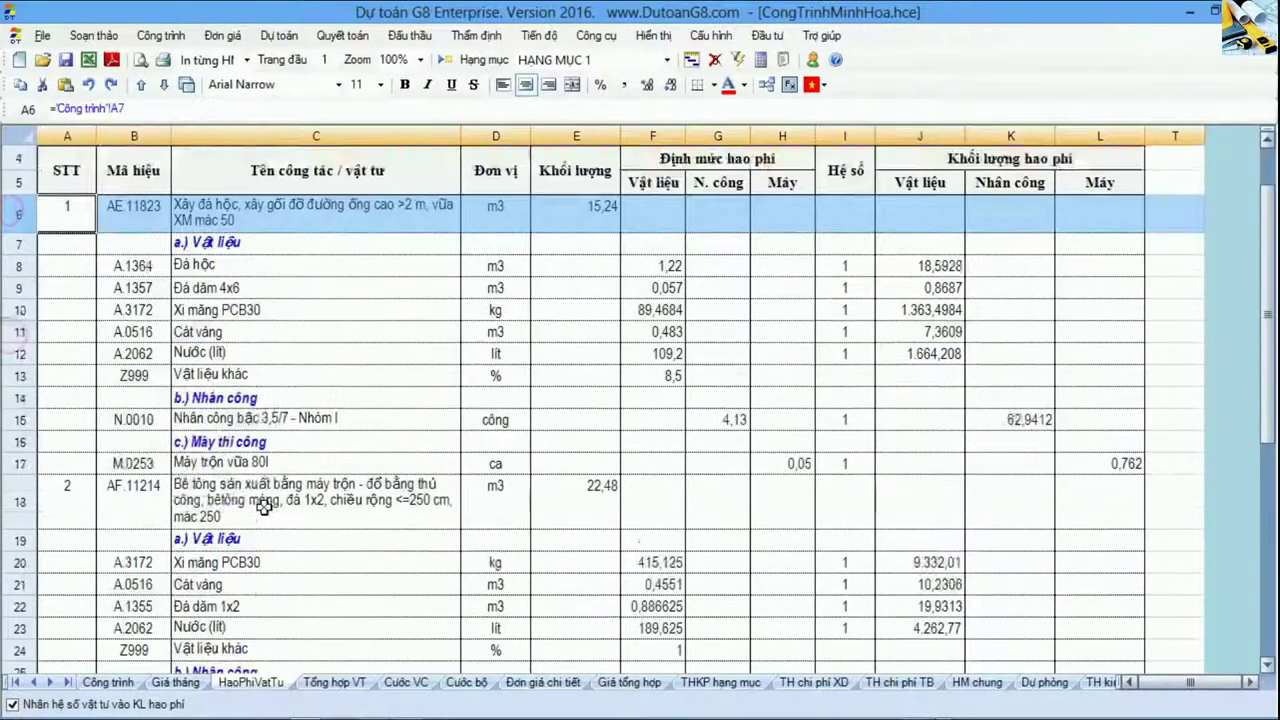
{"action": "left_click", "coordinate": [18, 413]}
{"action": "scroll", "coordinate": [330, 472], "scroll_direction": "up", "scroll_amount": 2}
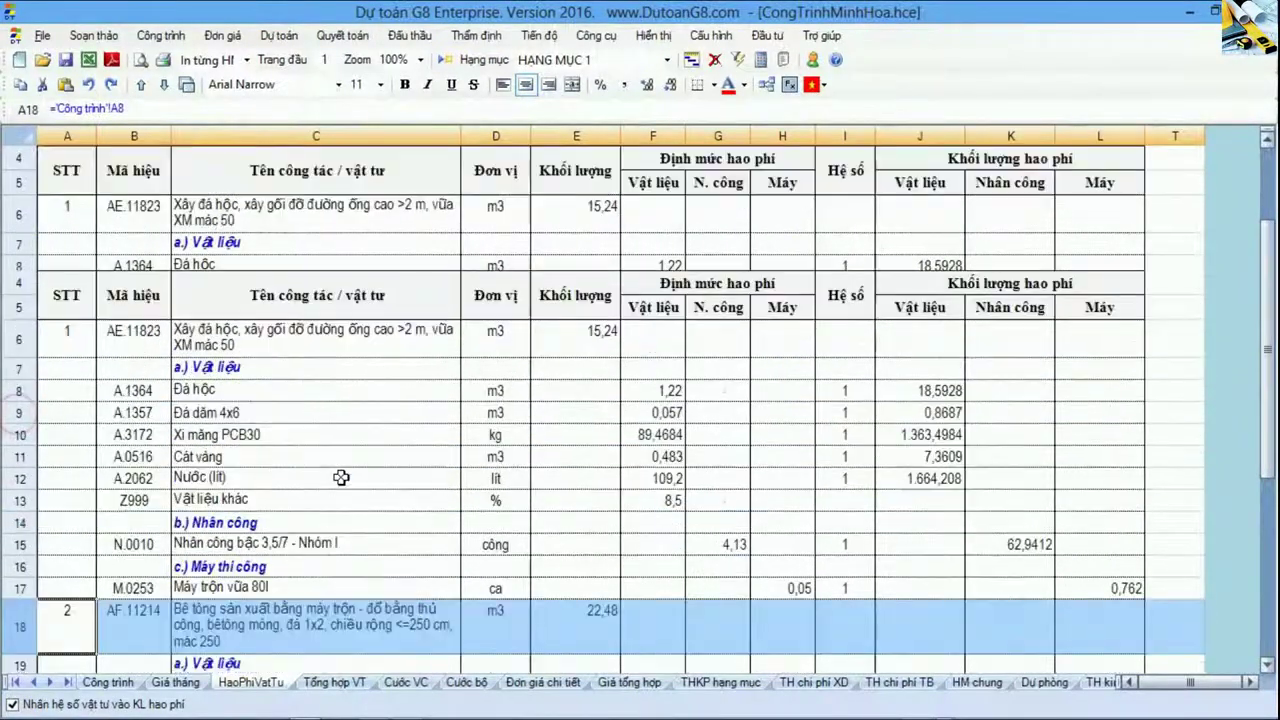
{"action": "left_click_drag", "start_coordinate": [205, 390], "coordinate": [663, 515]}
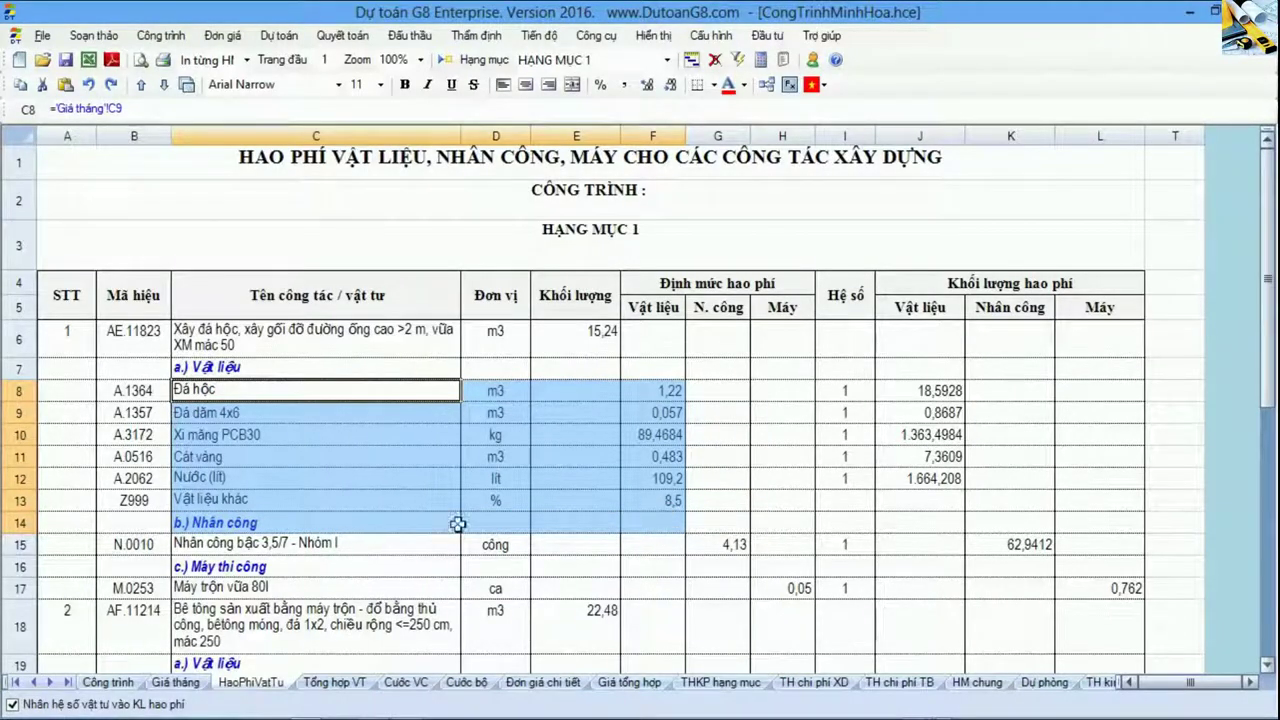
{"action": "left_click_drag", "start_coordinate": [155, 544], "coordinate": [790, 548]}
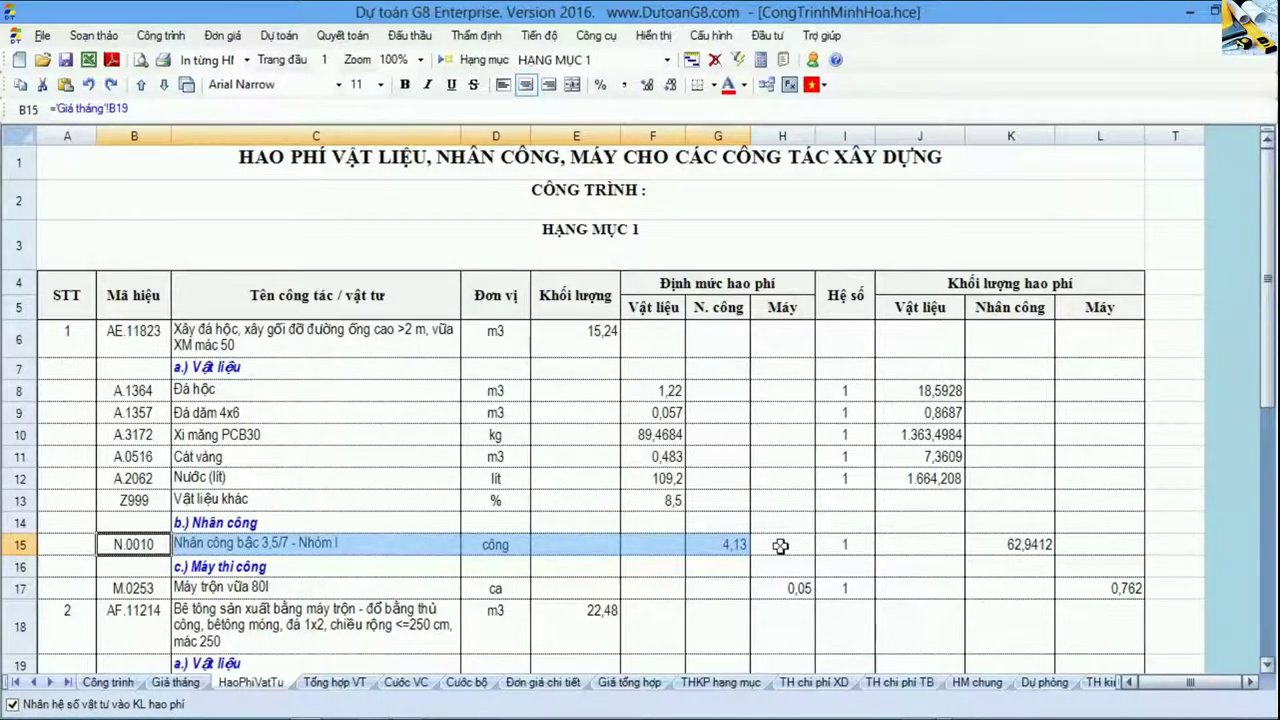
{"action": "scroll", "coordinate": [780, 545], "scroll_direction": "down", "scroll_amount": 4}
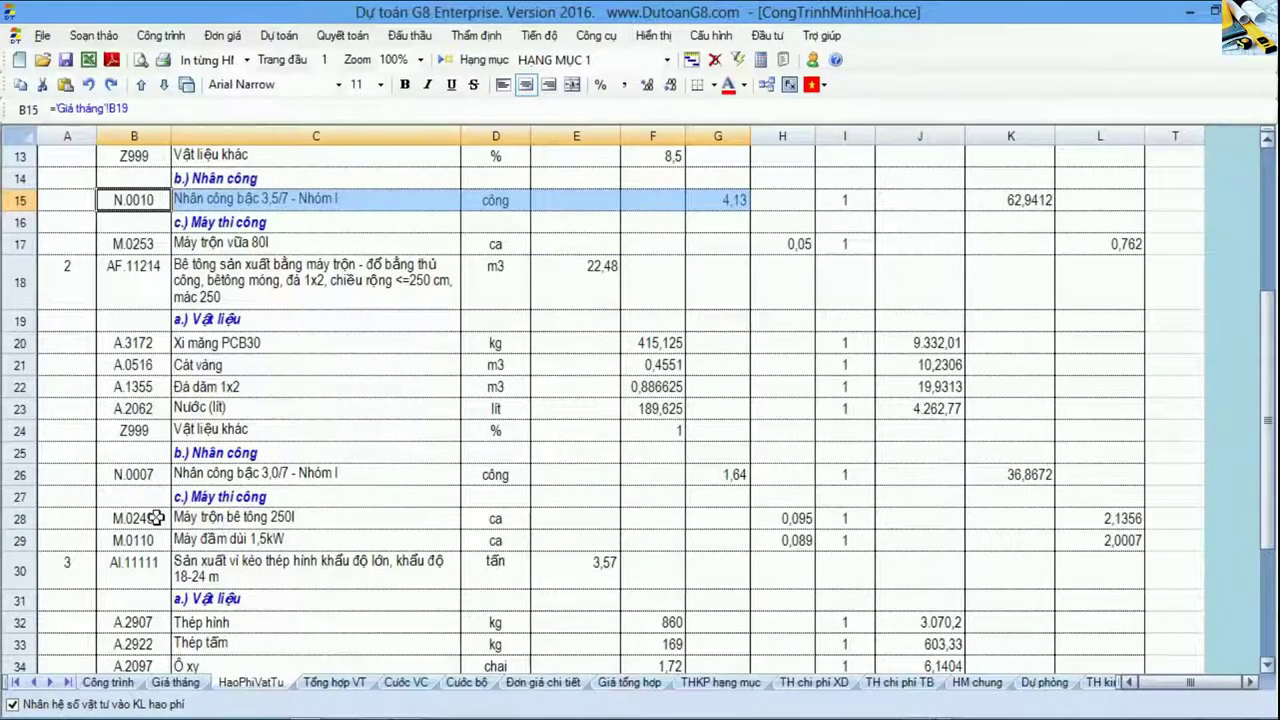
{"action": "left_click_drag", "start_coordinate": [175, 517], "coordinate": [798, 530]}
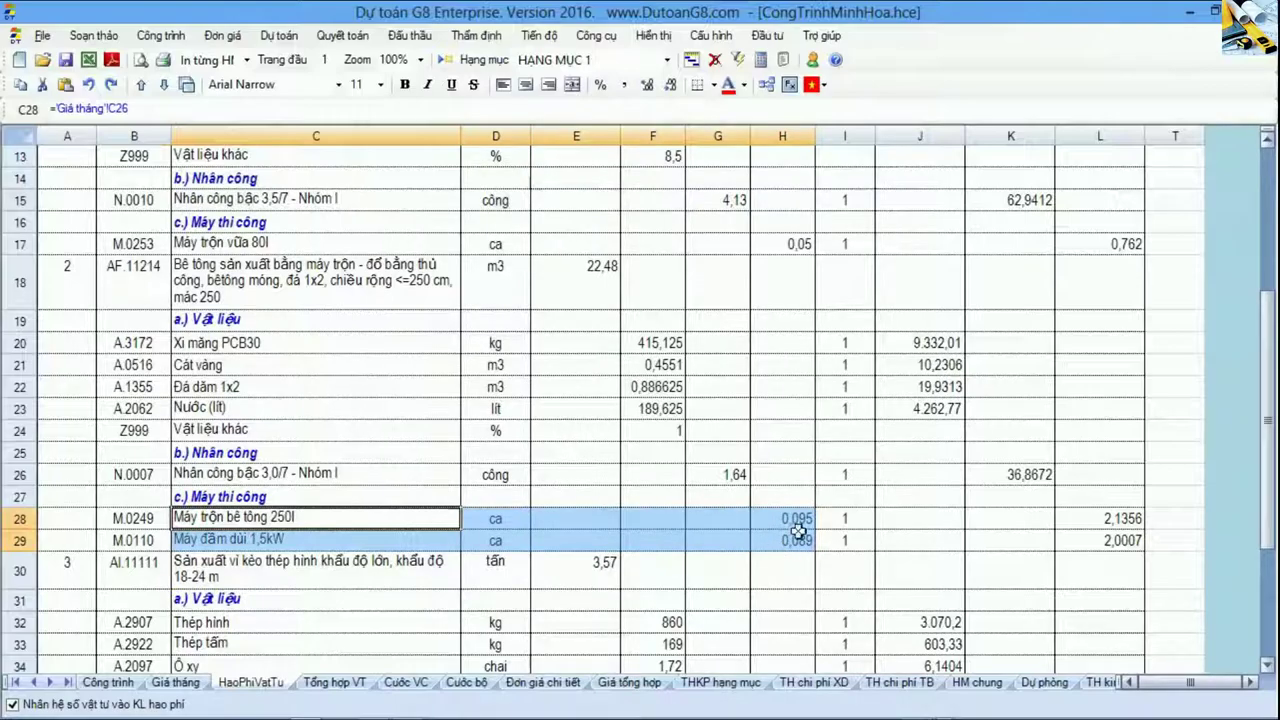
Step: Examine the Định mức hao phí columns for the first work item's materials, labour and machines, along with its Khối lượng cell
{"action": "scroll", "coordinate": [795, 518], "scroll_direction": "up", "scroll_amount": 3}
{"action": "scroll", "coordinate": [791, 519], "scroll_direction": "up", "scroll_amount": 1}
{"action": "left_click", "coordinate": [666, 284]}
{"action": "left_click_drag", "start_coordinate": [666, 284], "coordinate": [801, 619]}
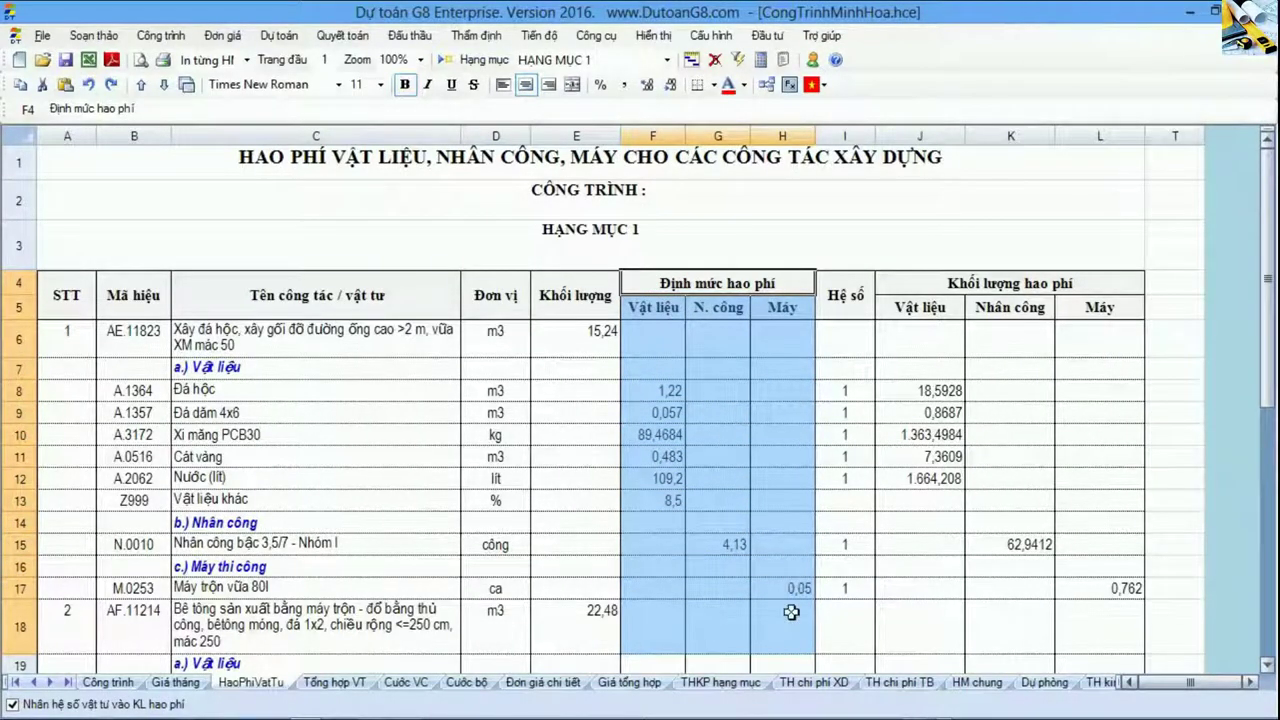
{"action": "left_click_drag", "start_coordinate": [190, 393], "coordinate": [780, 517]}
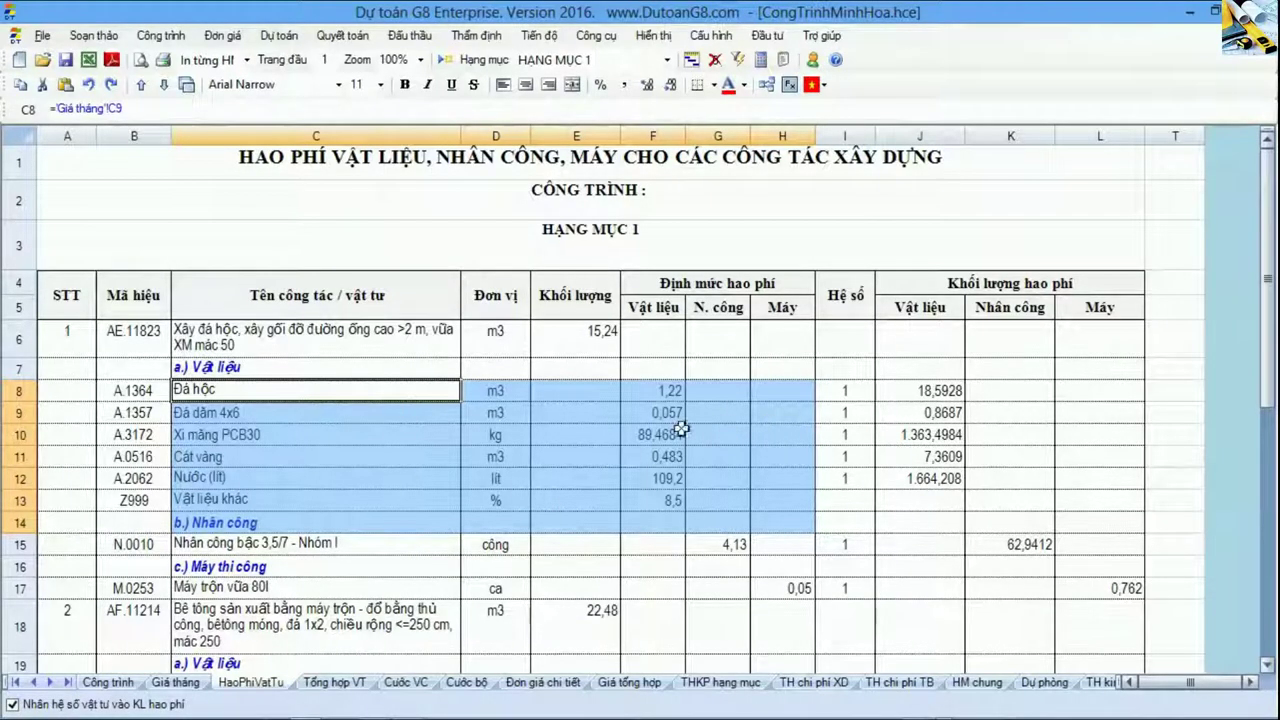
{"action": "left_click_drag", "start_coordinate": [658, 366], "coordinate": [790, 589]}
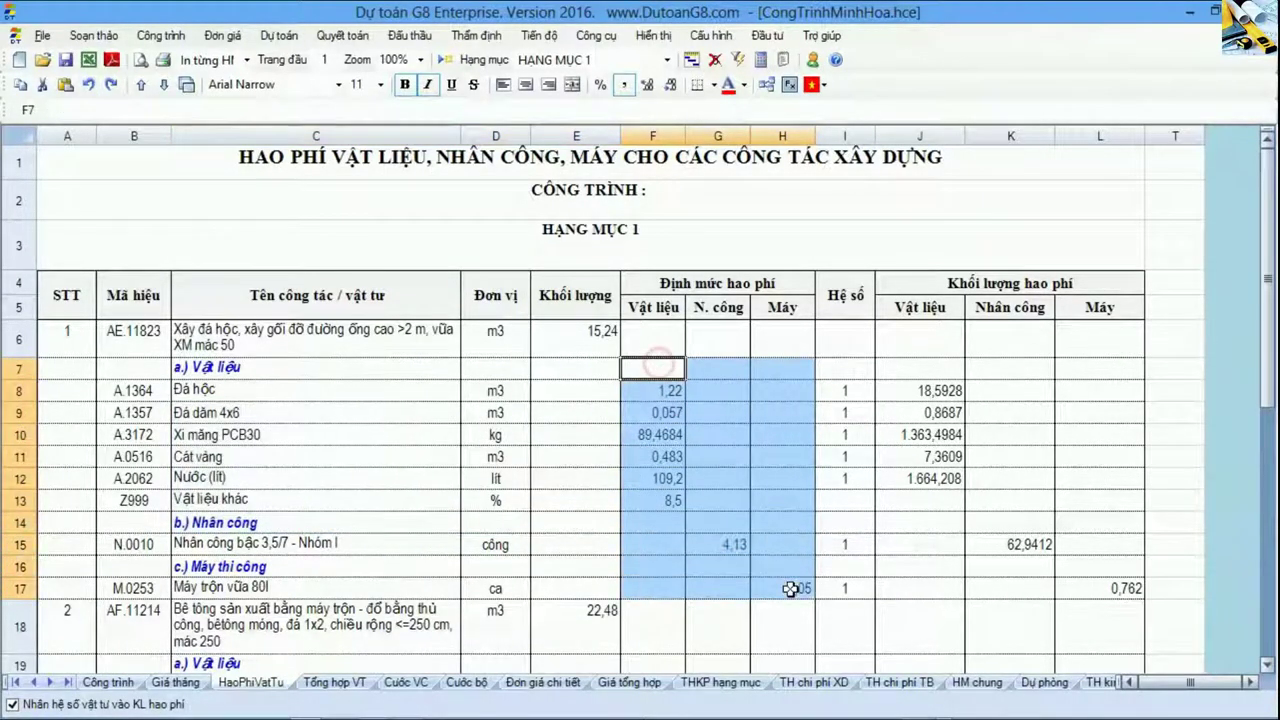
{"action": "left_click_drag", "start_coordinate": [588, 330], "coordinate": [576, 300]}
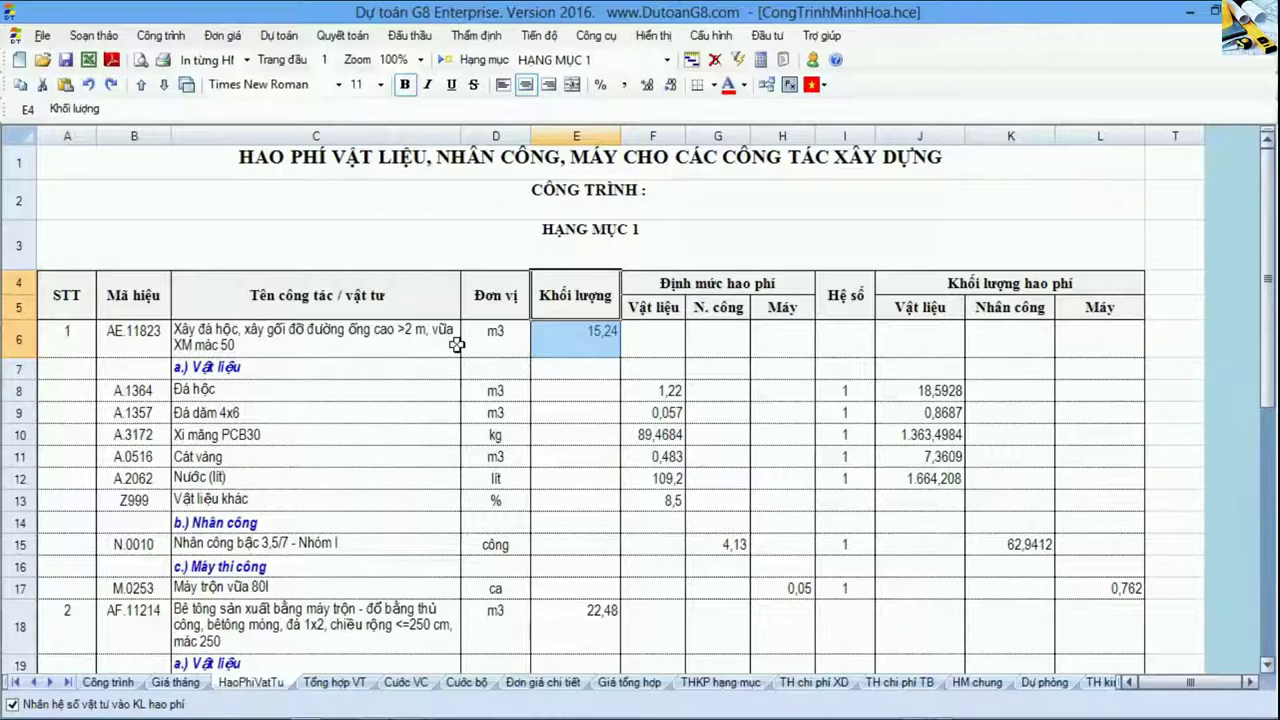
Step: Inspect the Khối lượng hao phí formulas for Đá dăm 4x6, Cát vàng and Nước, relating them to the Khối lượng and Định mức hao phí columns
{"action": "double_click", "coordinate": [943, 414]}
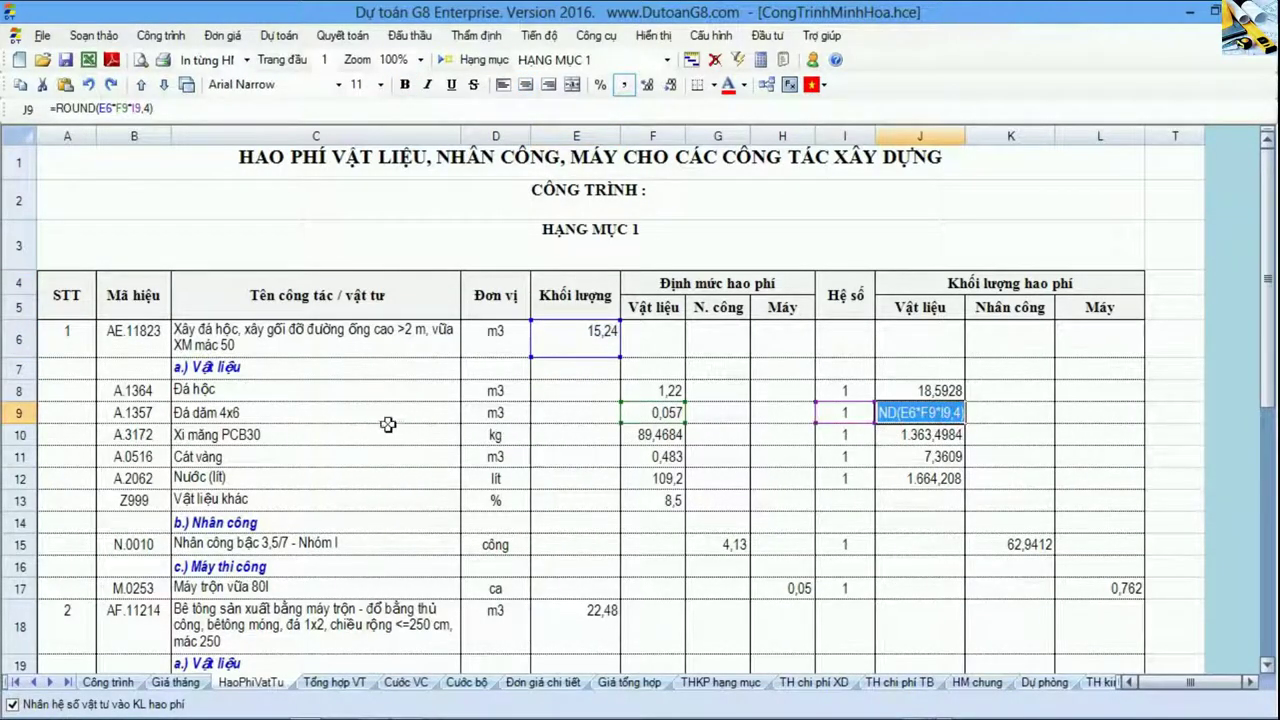
{"action": "double_click", "coordinate": [940, 458]}
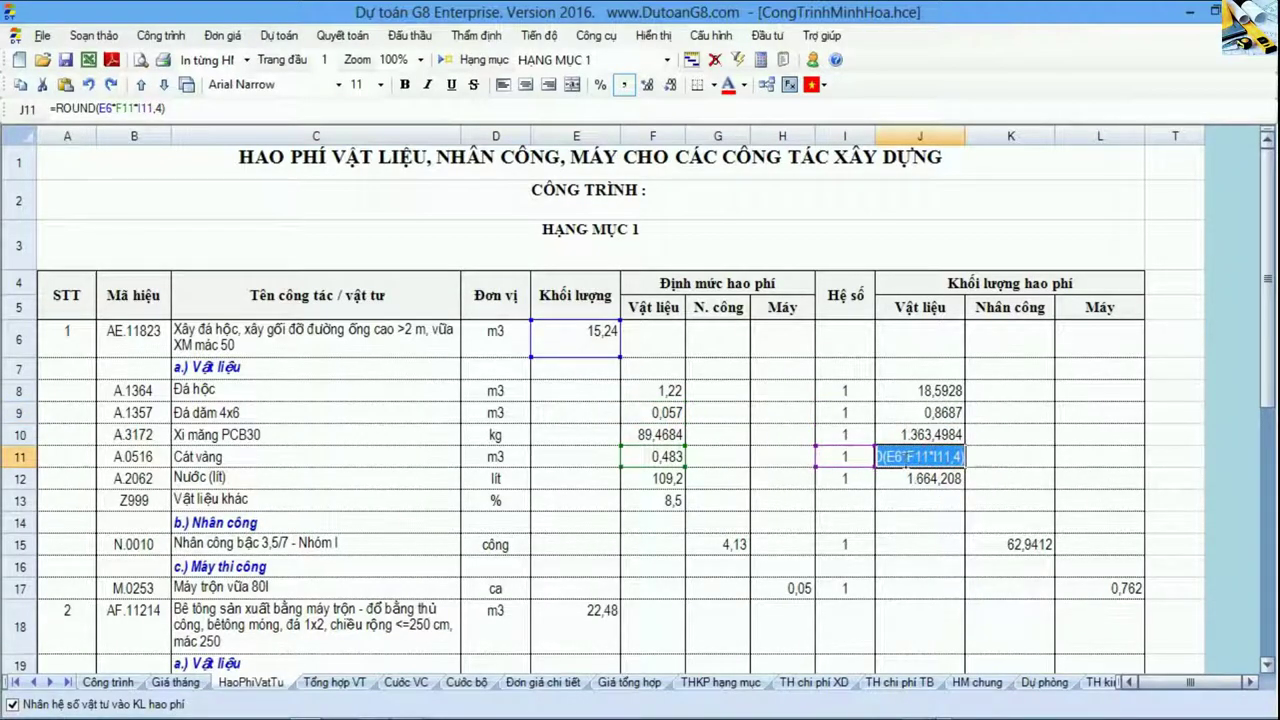
{"action": "left_click", "coordinate": [910, 479]}
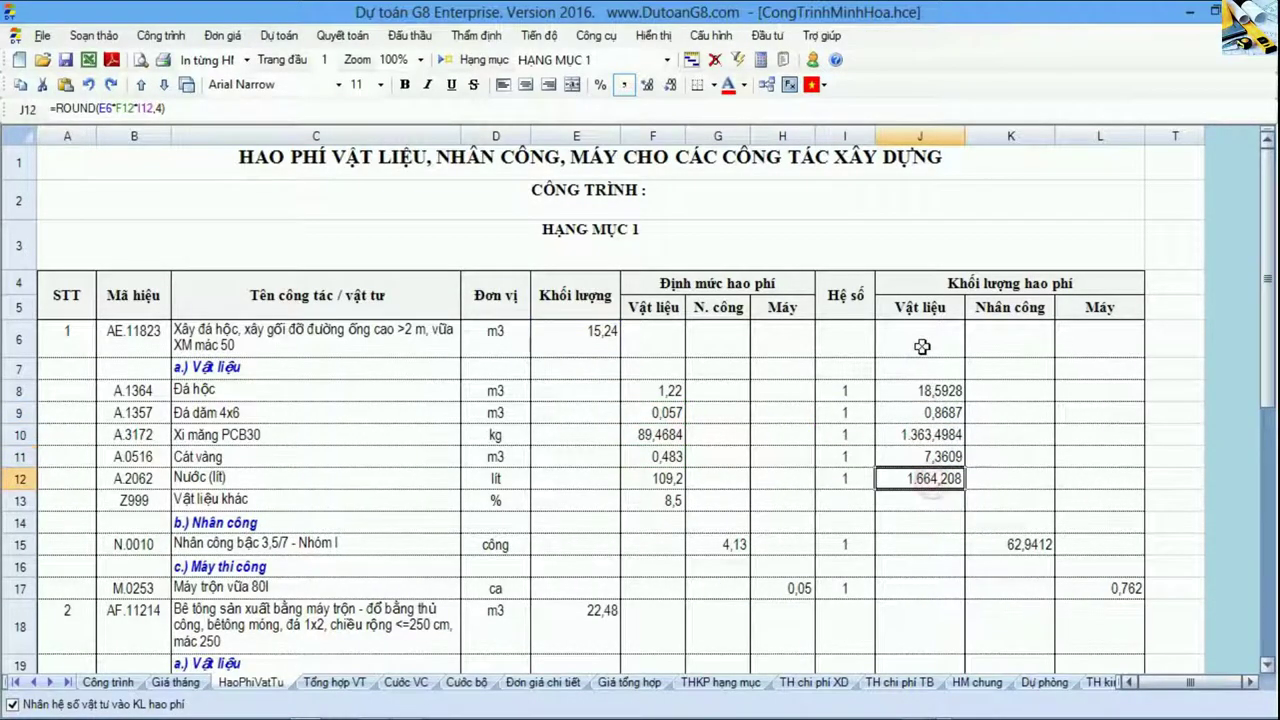
{"action": "left_click_drag", "start_coordinate": [922, 345], "coordinate": [962, 492]}
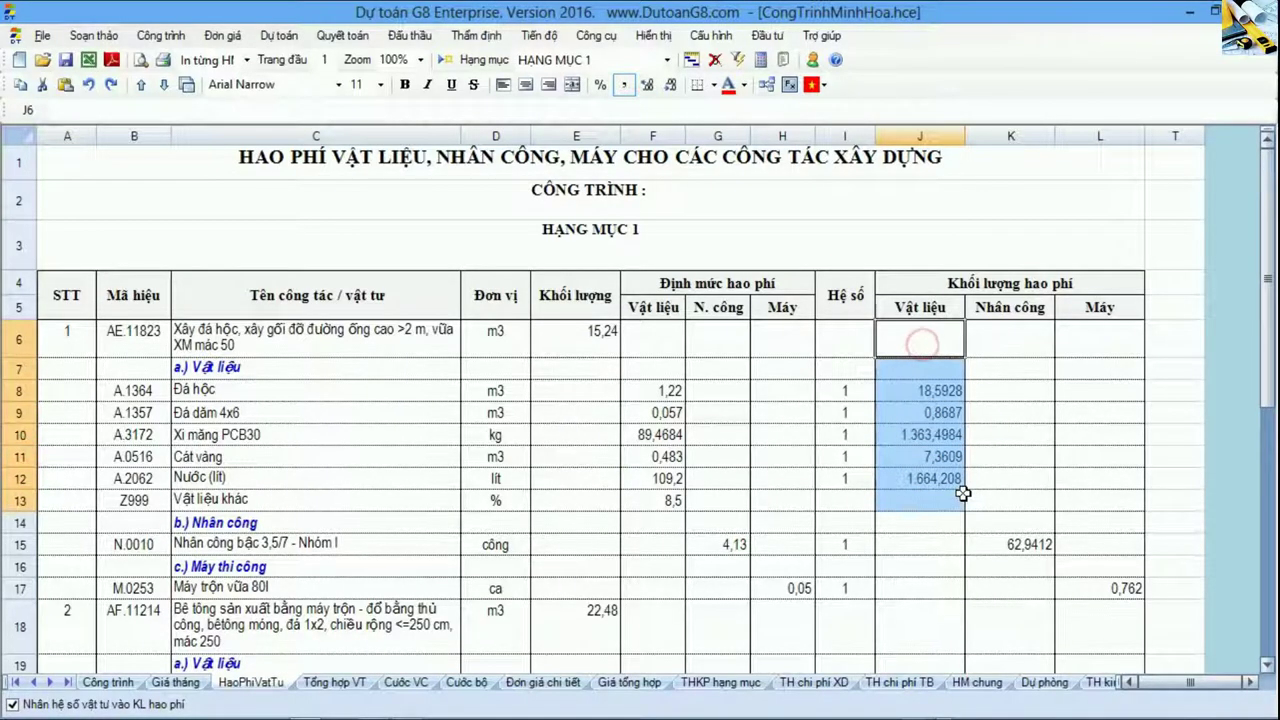
{"action": "left_click_drag", "start_coordinate": [668, 284], "coordinate": [802, 604]}
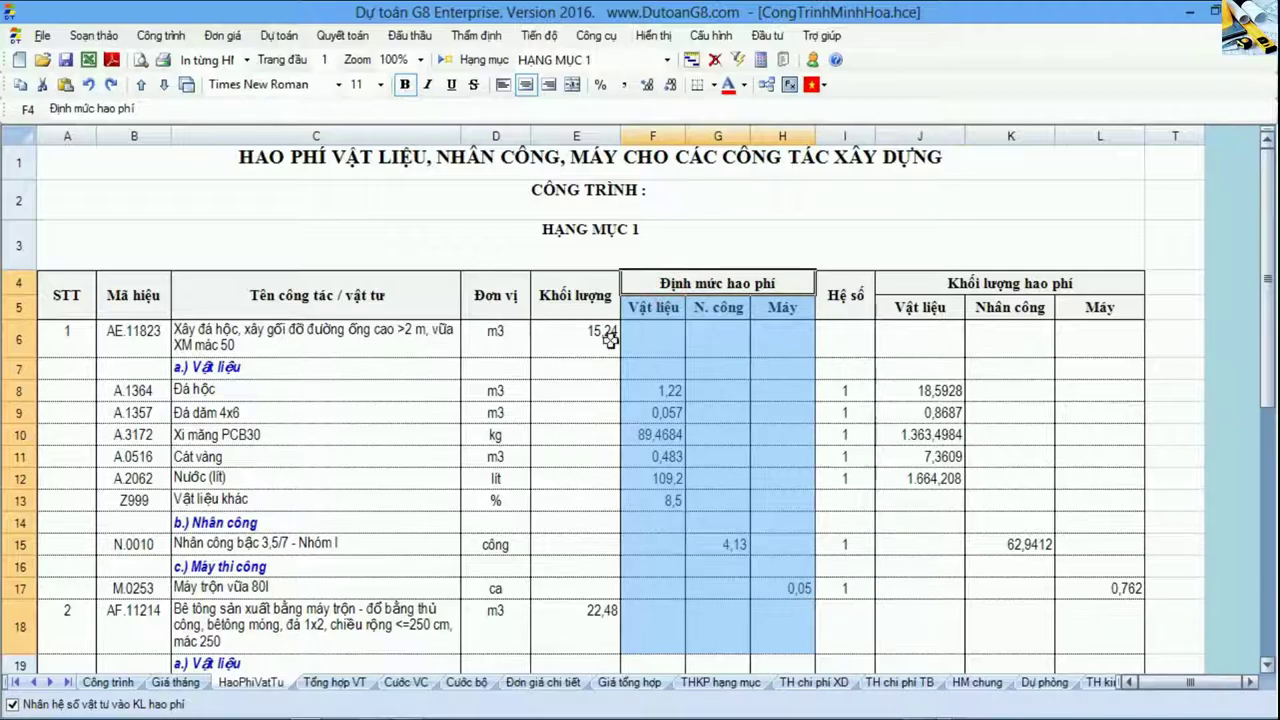
{"action": "left_click_drag", "start_coordinate": [590, 296], "coordinate": [771, 640]}
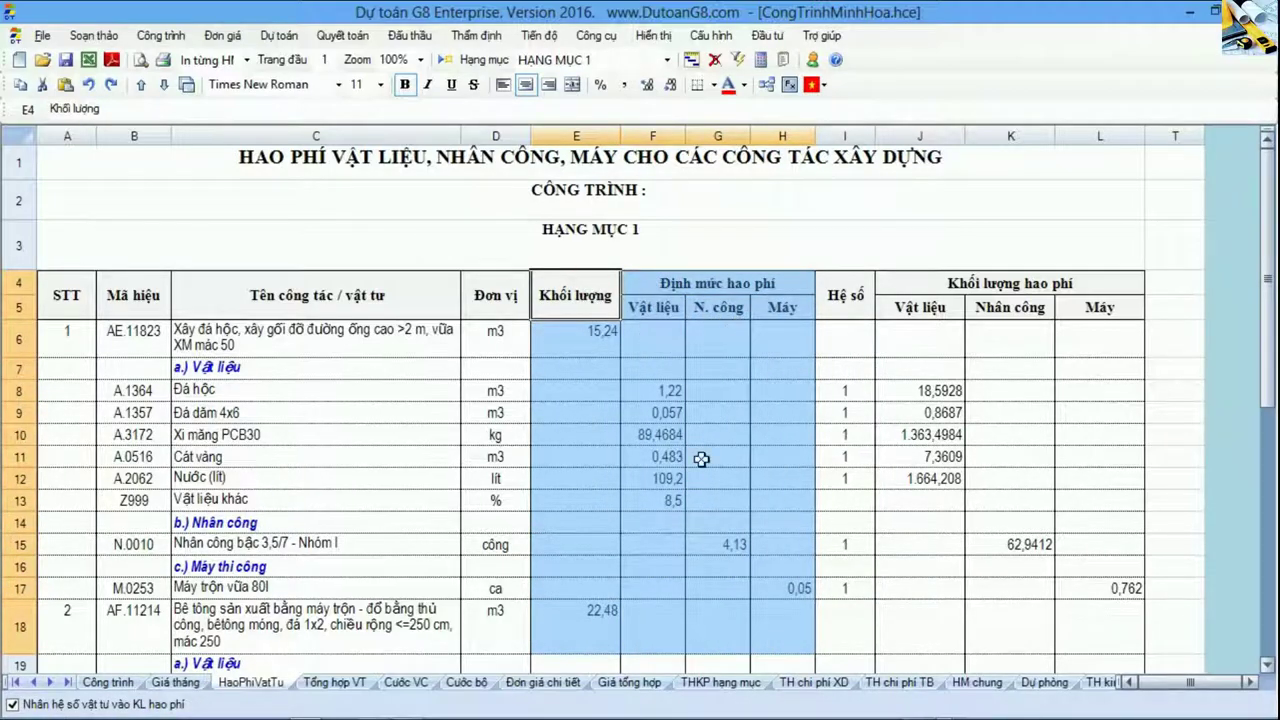
{"action": "left_click_drag", "start_coordinate": [920, 288], "coordinate": [1118, 604]}
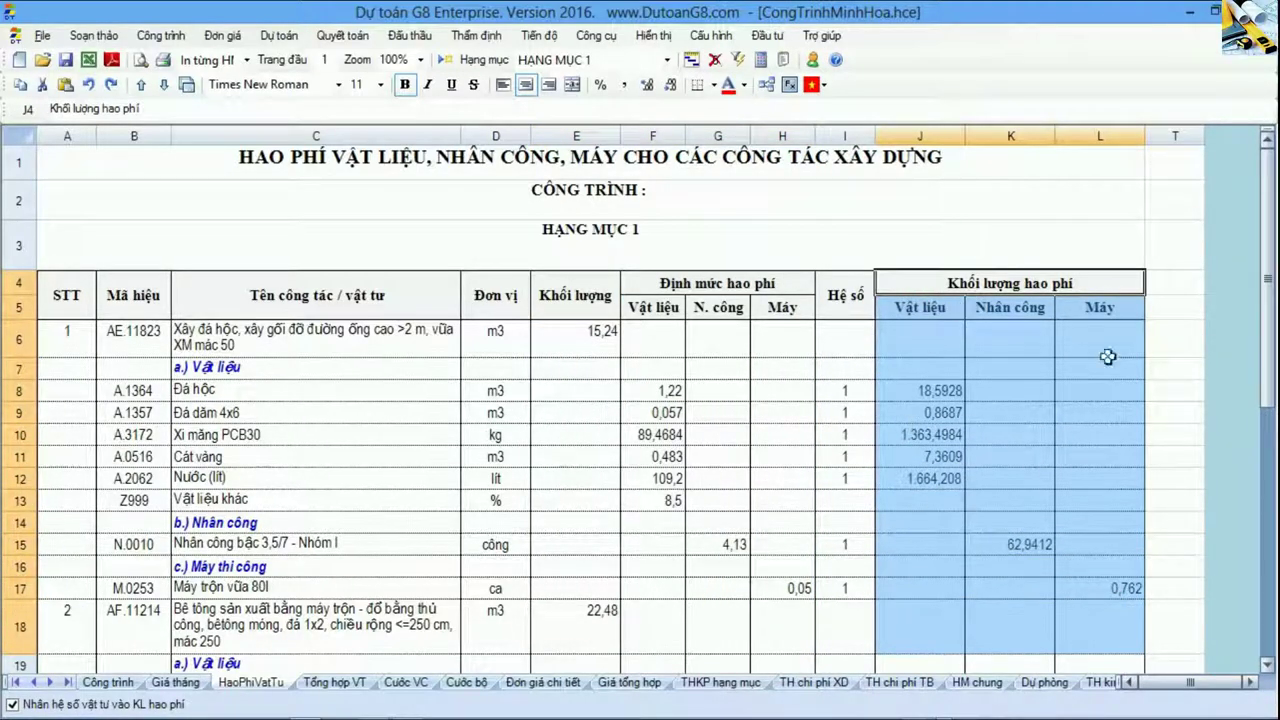
Step: View the Công trình sheet, and return to HaoPhiVatTu to review the labour, mortar mixer and Xi măng PCB30 quantities of work item AE.11823
{"action": "left_click", "coordinate": [107, 681]}
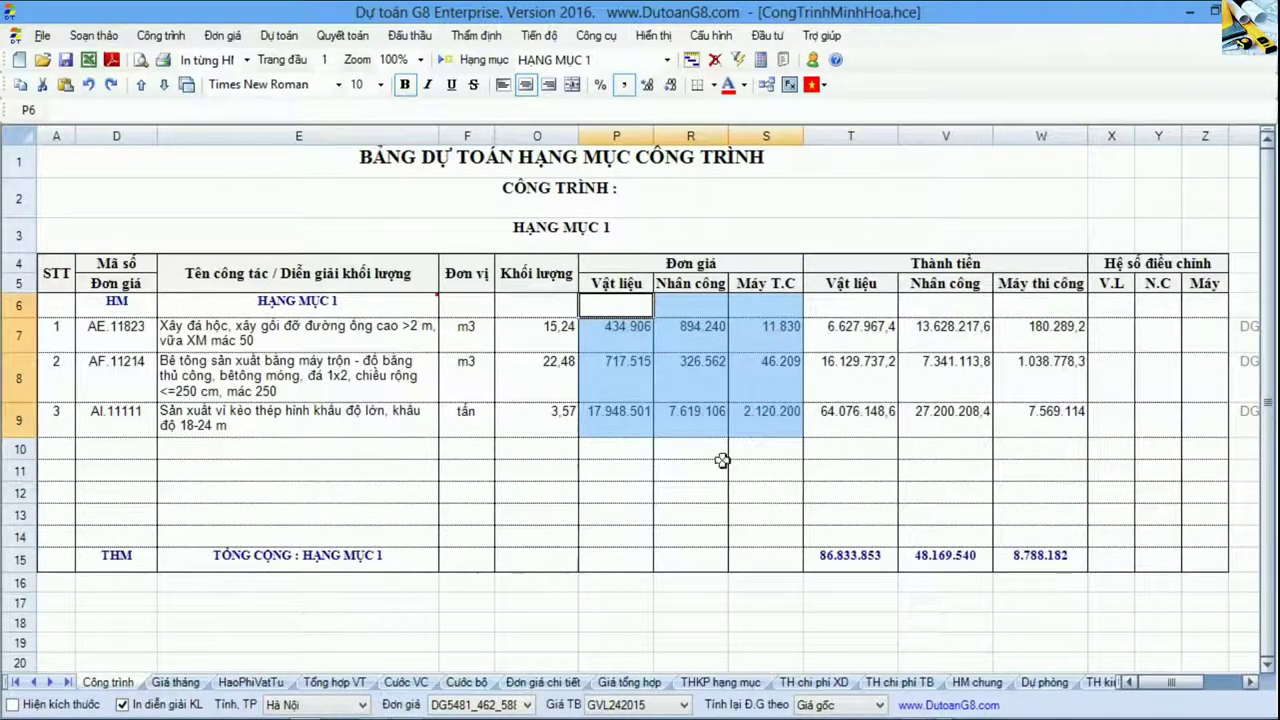
{"action": "left_click", "coordinate": [262, 683]}
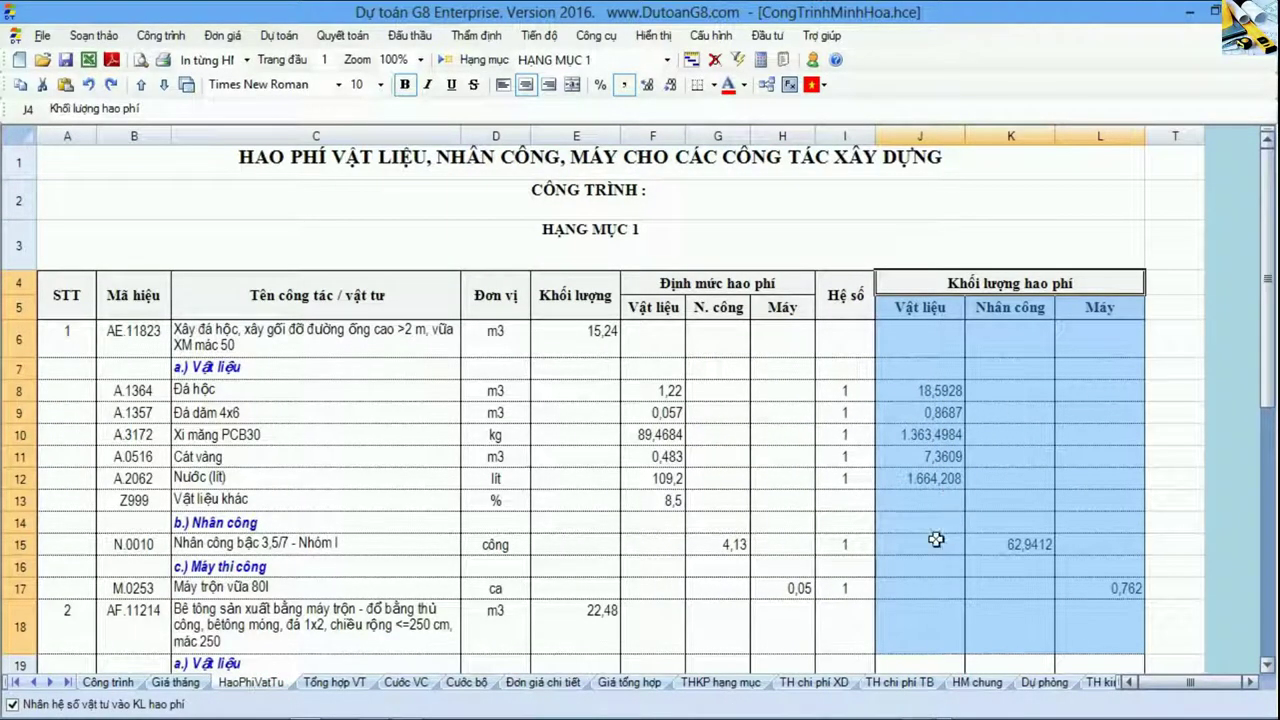
{"action": "left_click_drag", "start_coordinate": [332, 543], "coordinate": [1032, 544]}
{"action": "left_click_drag", "start_coordinate": [425, 590], "coordinate": [1130, 603]}
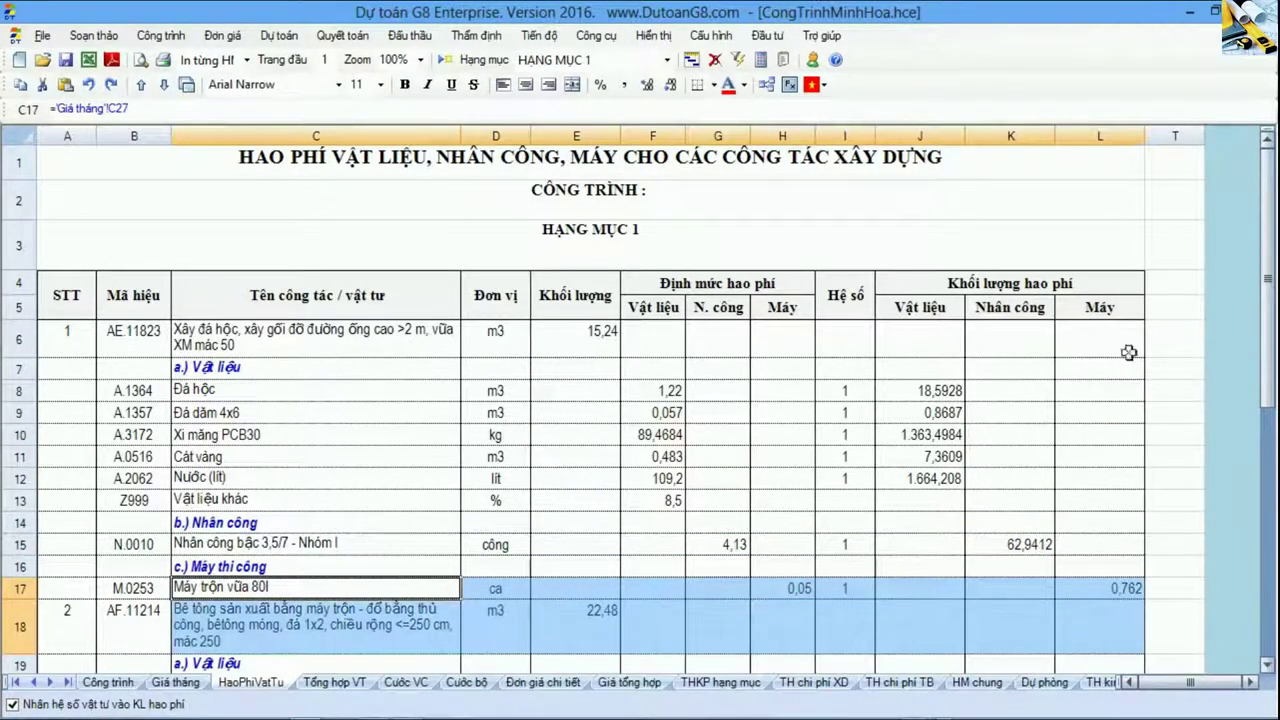
{"action": "left_click", "coordinate": [946, 443]}
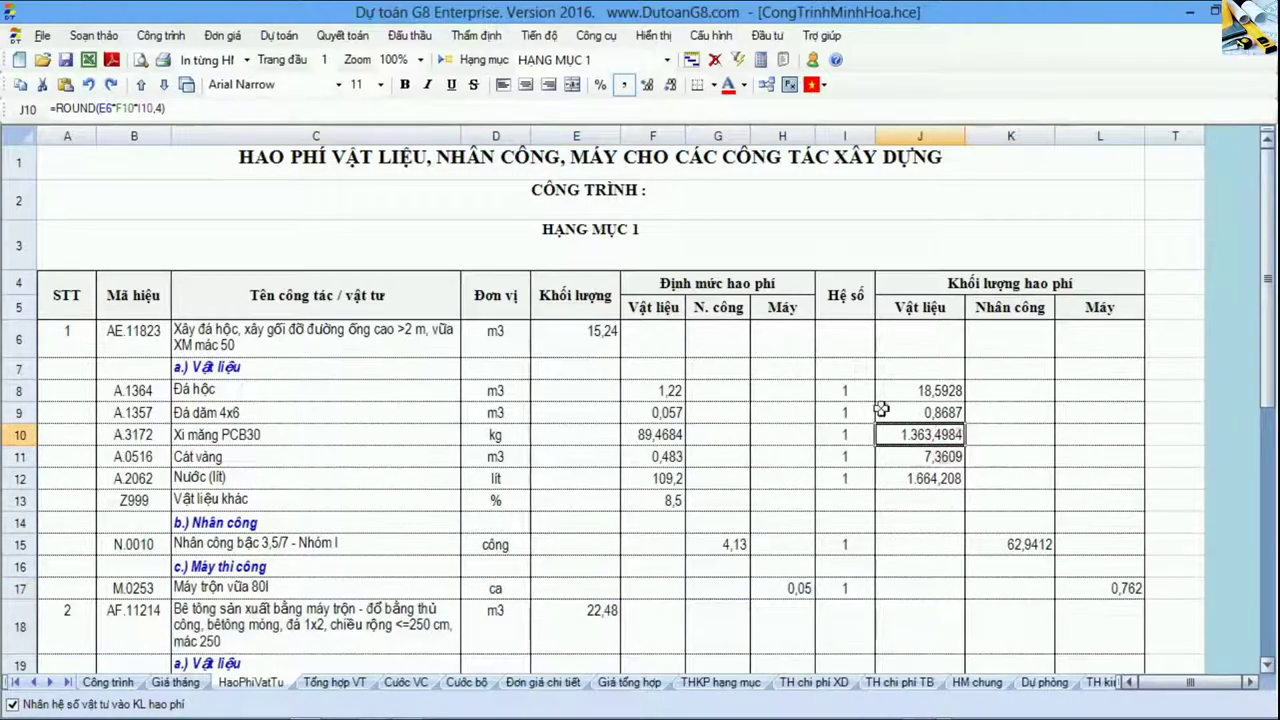
Step: Switch to the Circular 06/2016 PDF in Foxit Reader to view Bảng 3.4 on page 64
{"action": "key", "text": "alt+Tab"}
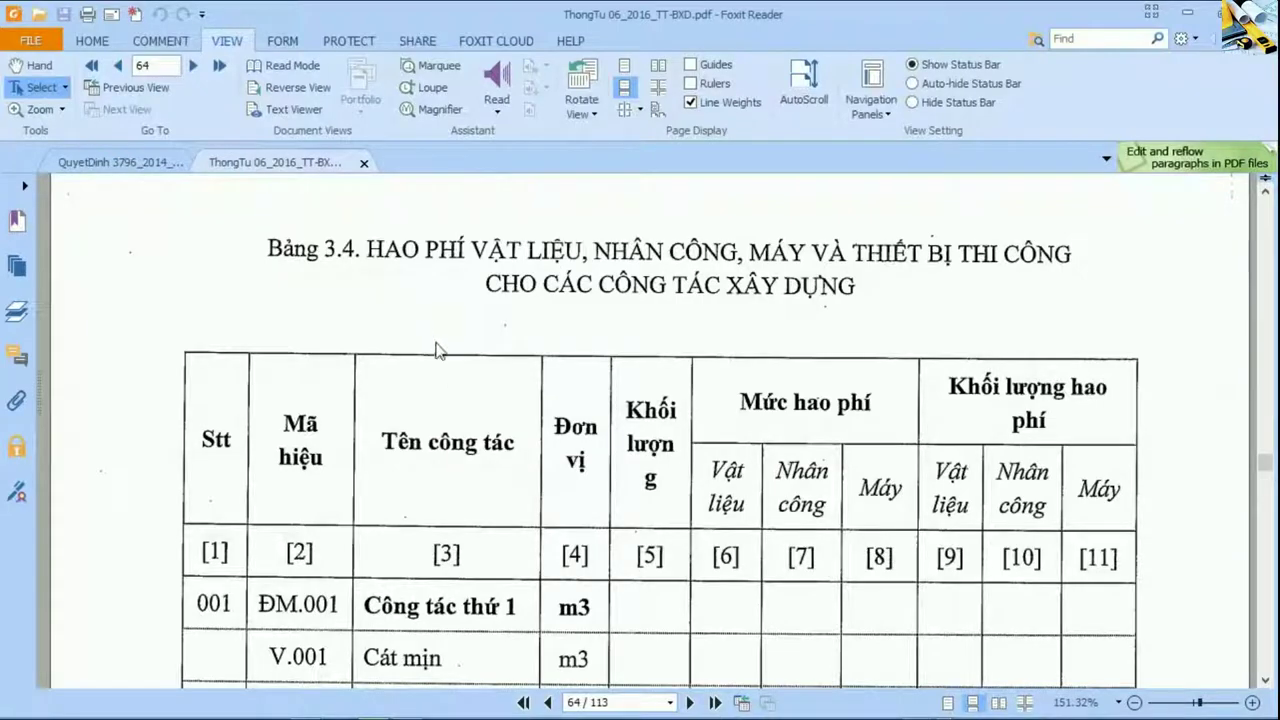
Step: Read through Bảng 3.4 on resource consumption and the material, labour and machine sections of Bảng 3.5 in the circular
{"action": "scroll", "coordinate": [812, 420], "scroll_direction": "down", "scroll_amount": 2}
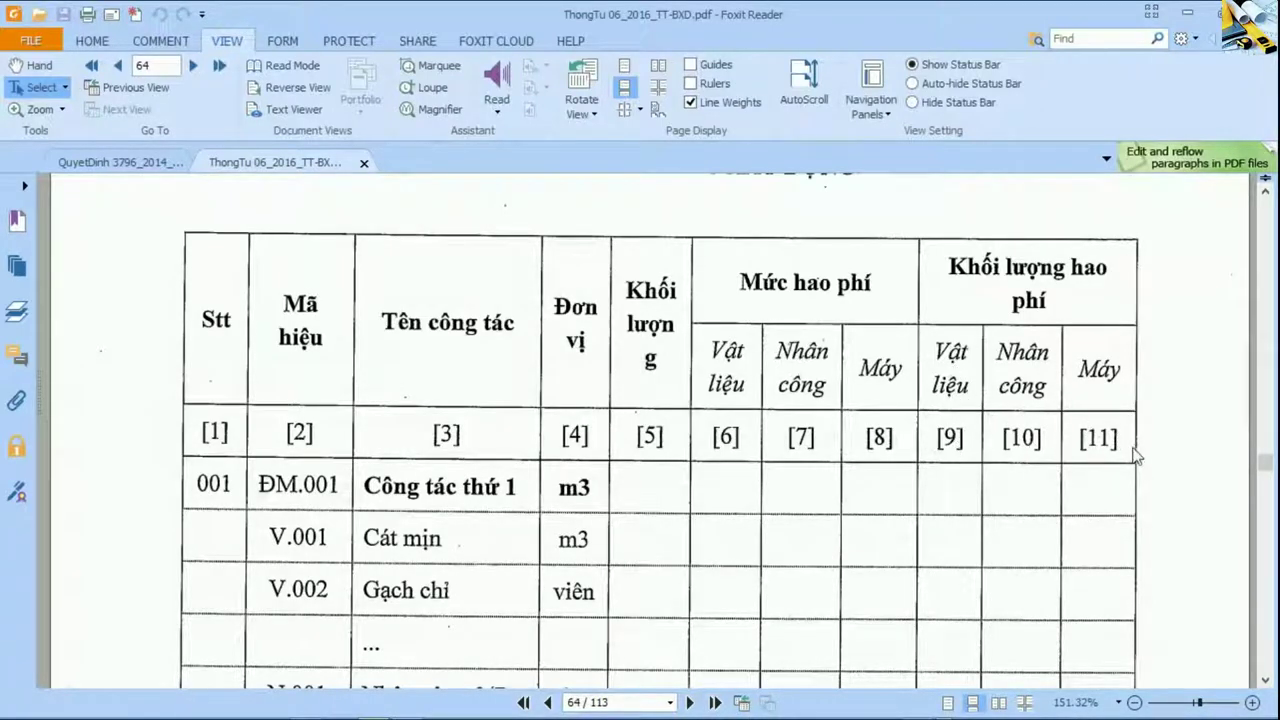
{"action": "scroll", "coordinate": [1127, 455], "scroll_direction": "down", "scroll_amount": 20}
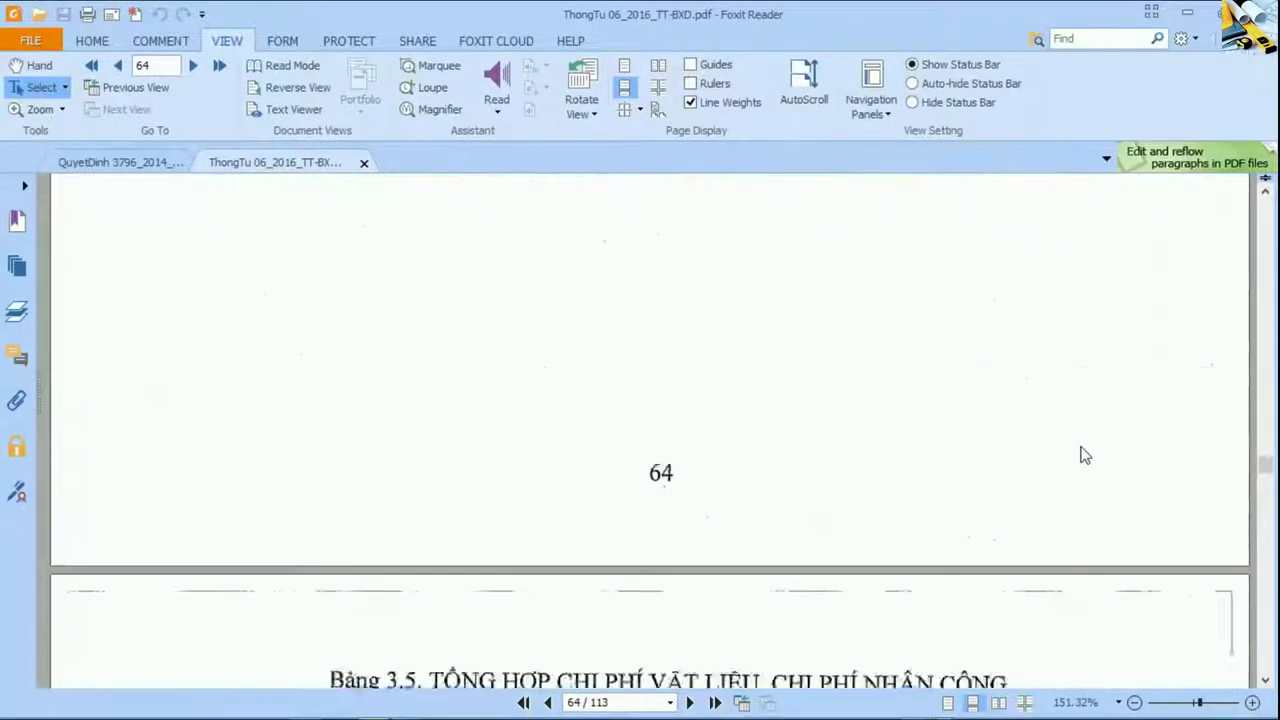
{"action": "scroll", "coordinate": [1080, 452], "scroll_direction": "down", "scroll_amount": 1}
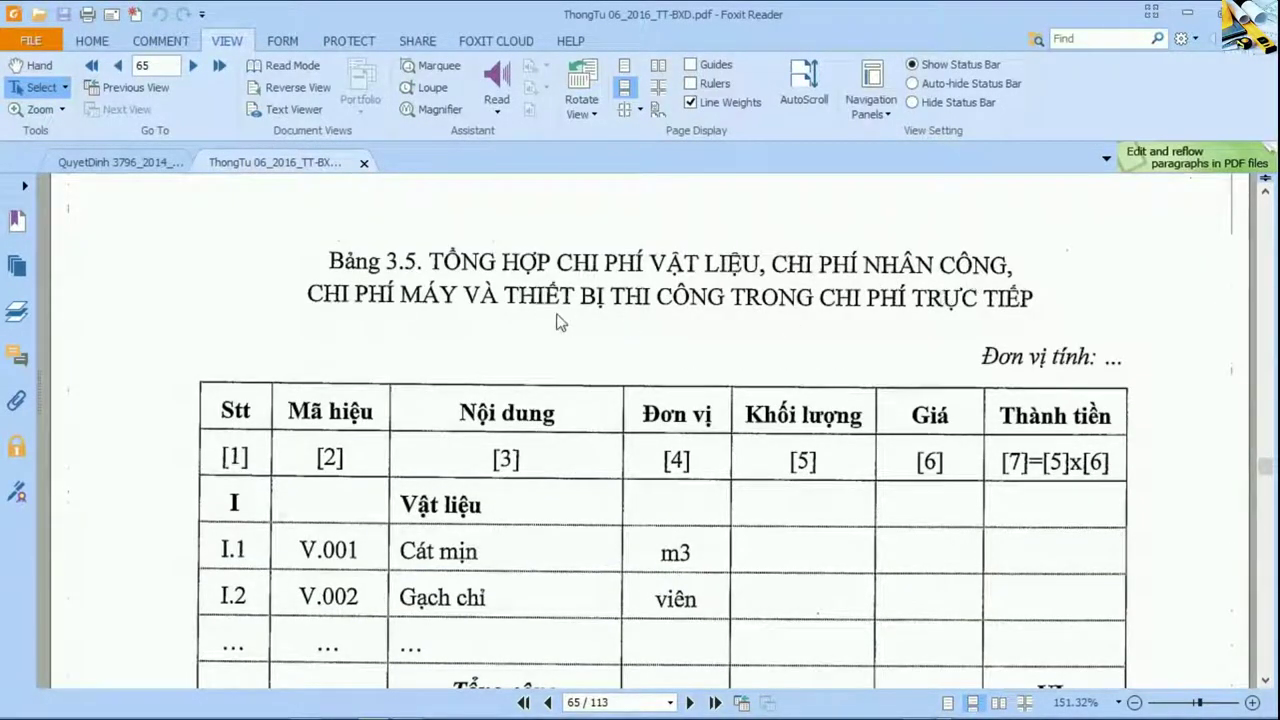
{"action": "scroll", "coordinate": [905, 320], "scroll_direction": "down", "scroll_amount": 3}
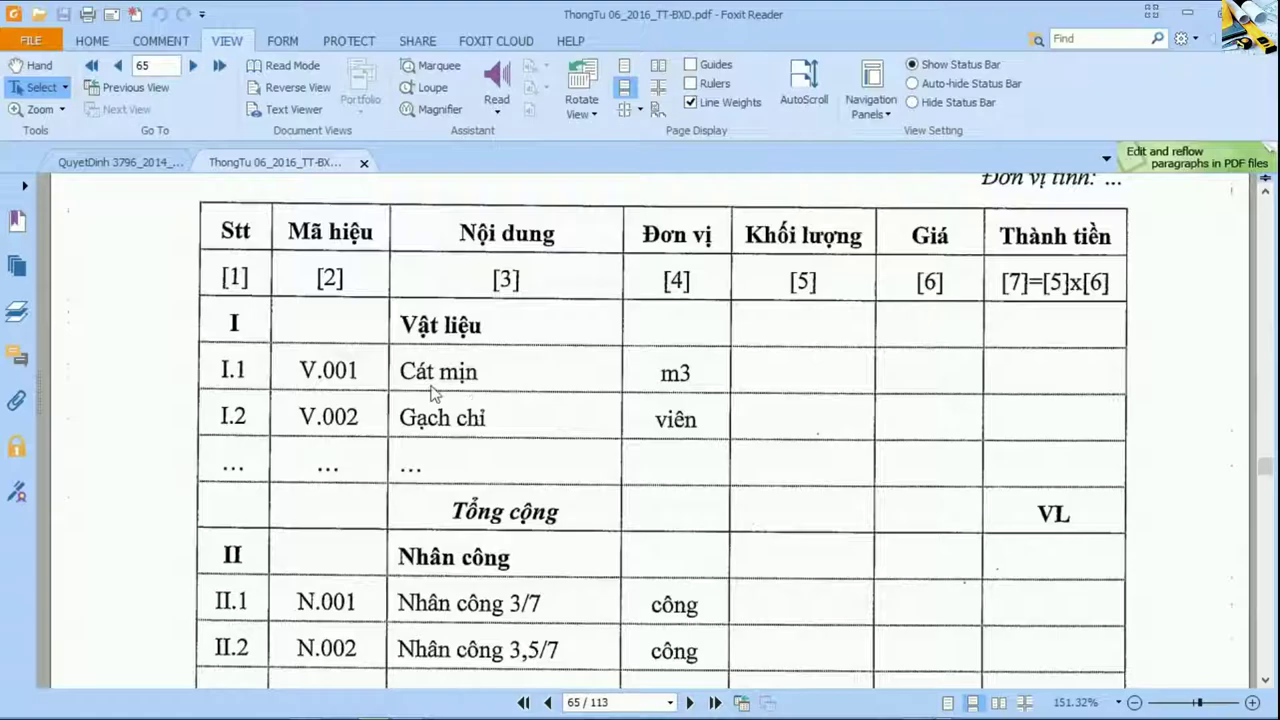
{"action": "scroll", "coordinate": [517, 468], "scroll_direction": "down", "scroll_amount": 2}
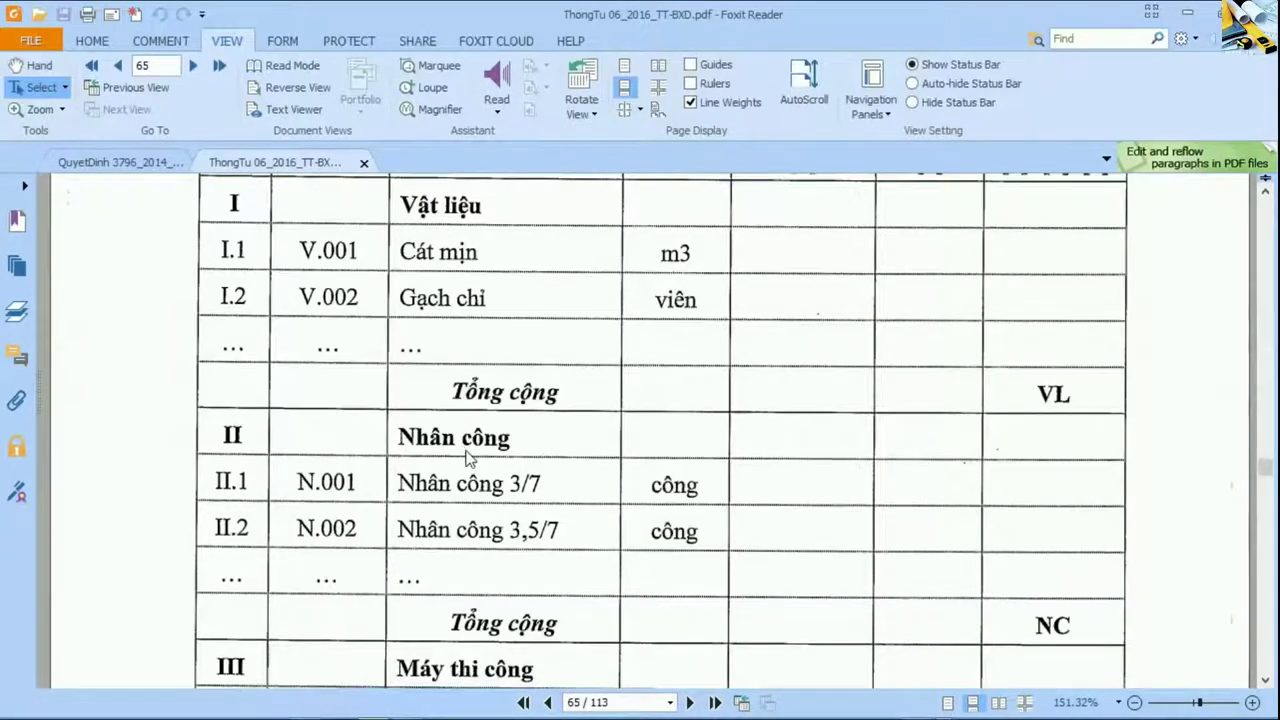
{"action": "scroll", "coordinate": [470, 460], "scroll_direction": "down", "scroll_amount": 2}
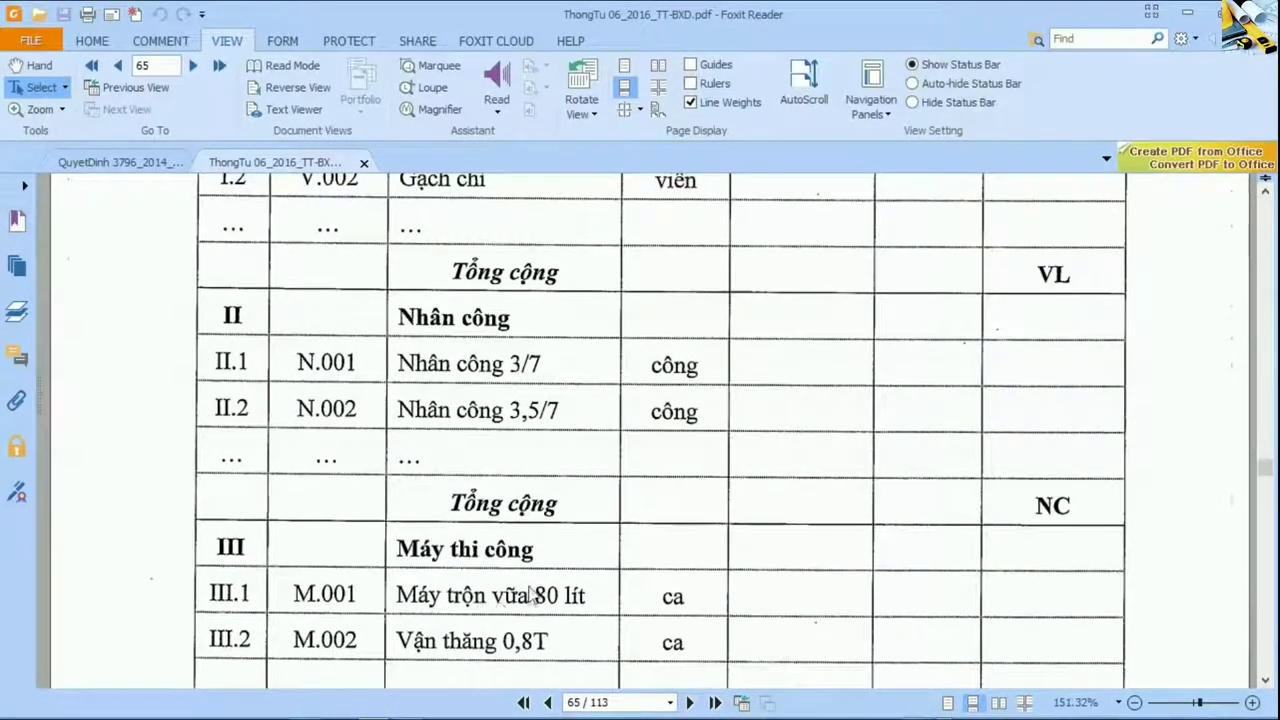
{"action": "scroll", "coordinate": [532, 593], "scroll_direction": "up", "scroll_amount": 5}
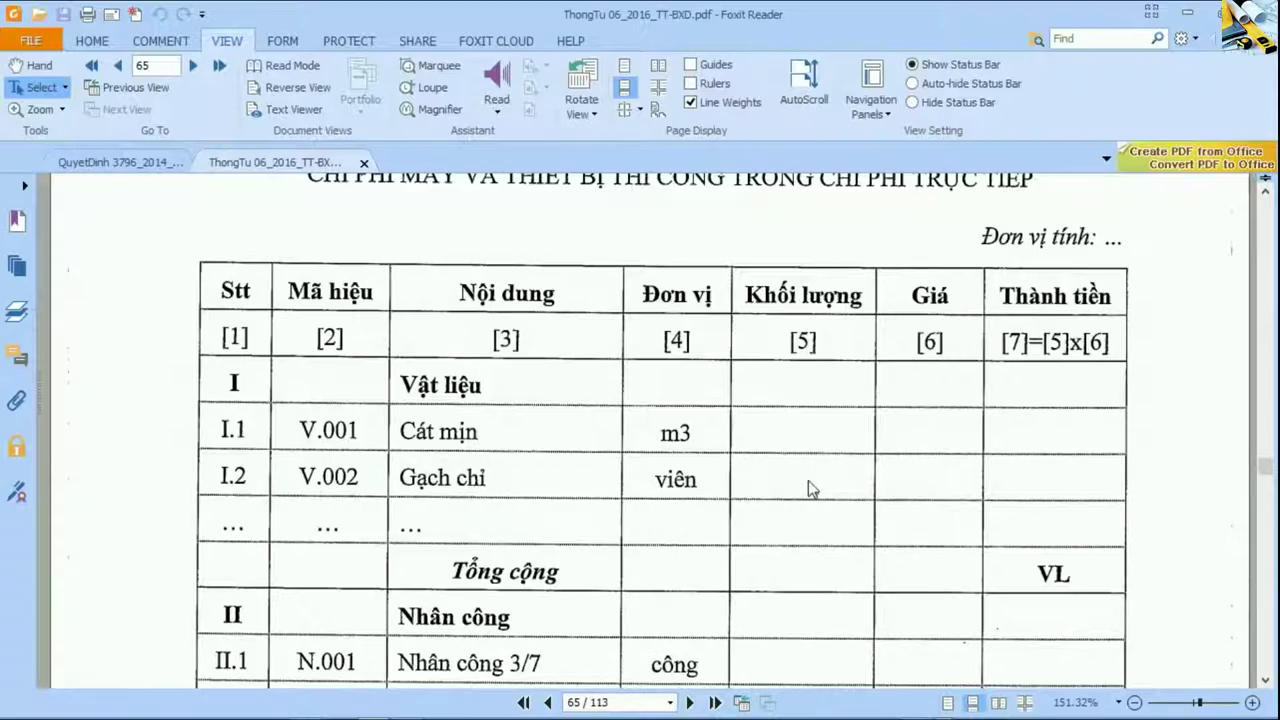
{"action": "scroll", "coordinate": [810, 483], "scroll_direction": "down", "scroll_amount": 3}
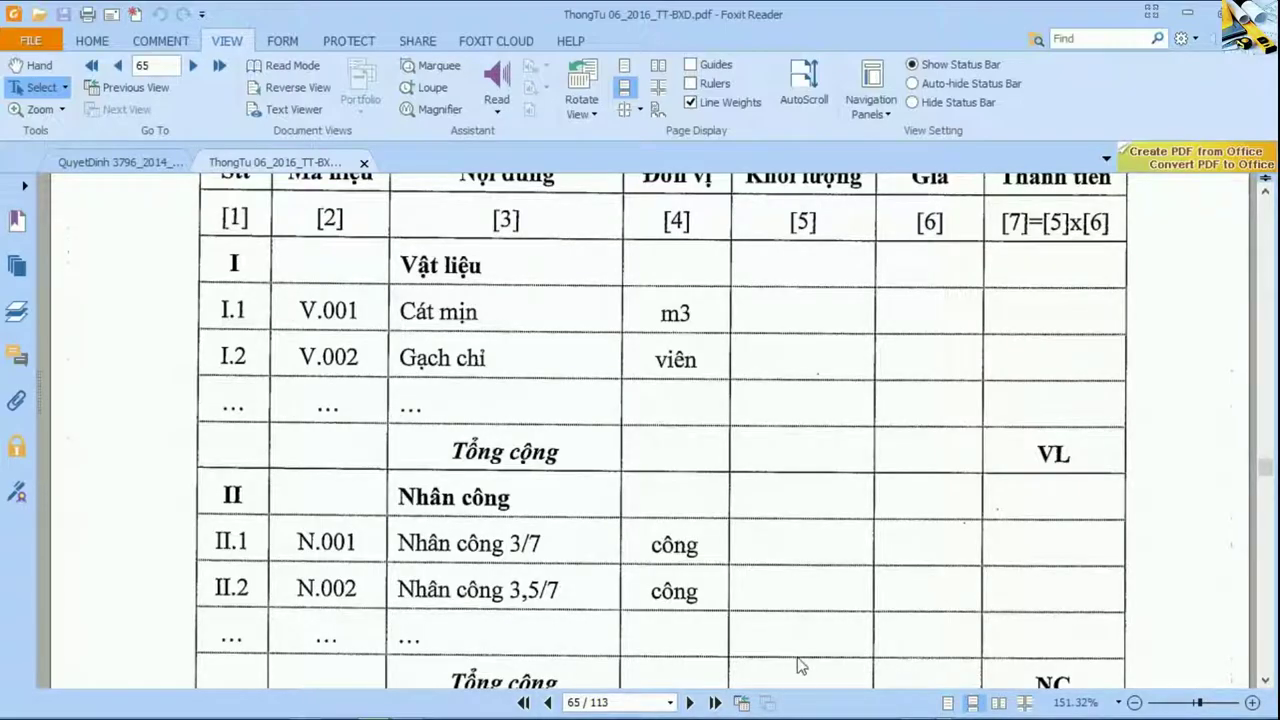
{"action": "scroll", "coordinate": [797, 663], "scroll_direction": "down", "scroll_amount": 3}
{"action": "scroll", "coordinate": [847, 635], "scroll_direction": "up", "scroll_amount": 9}
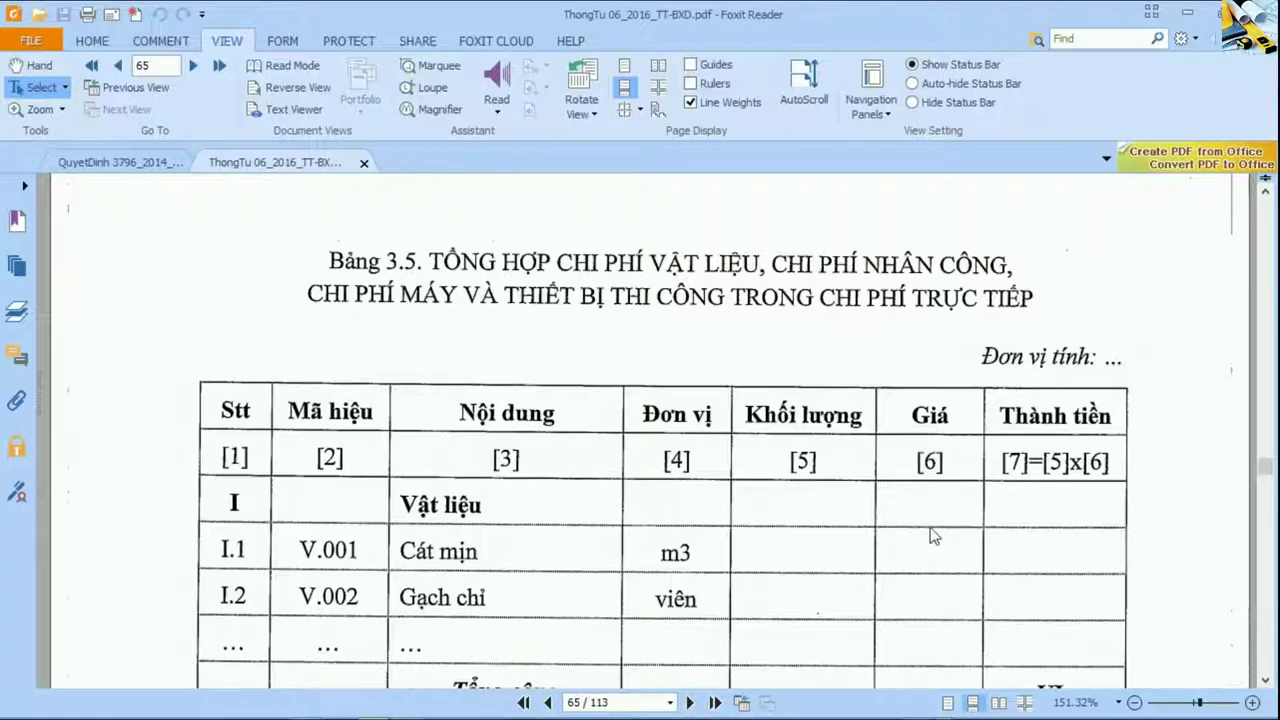
{"action": "scroll", "coordinate": [945, 556], "scroll_direction": "down", "scroll_amount": 2}
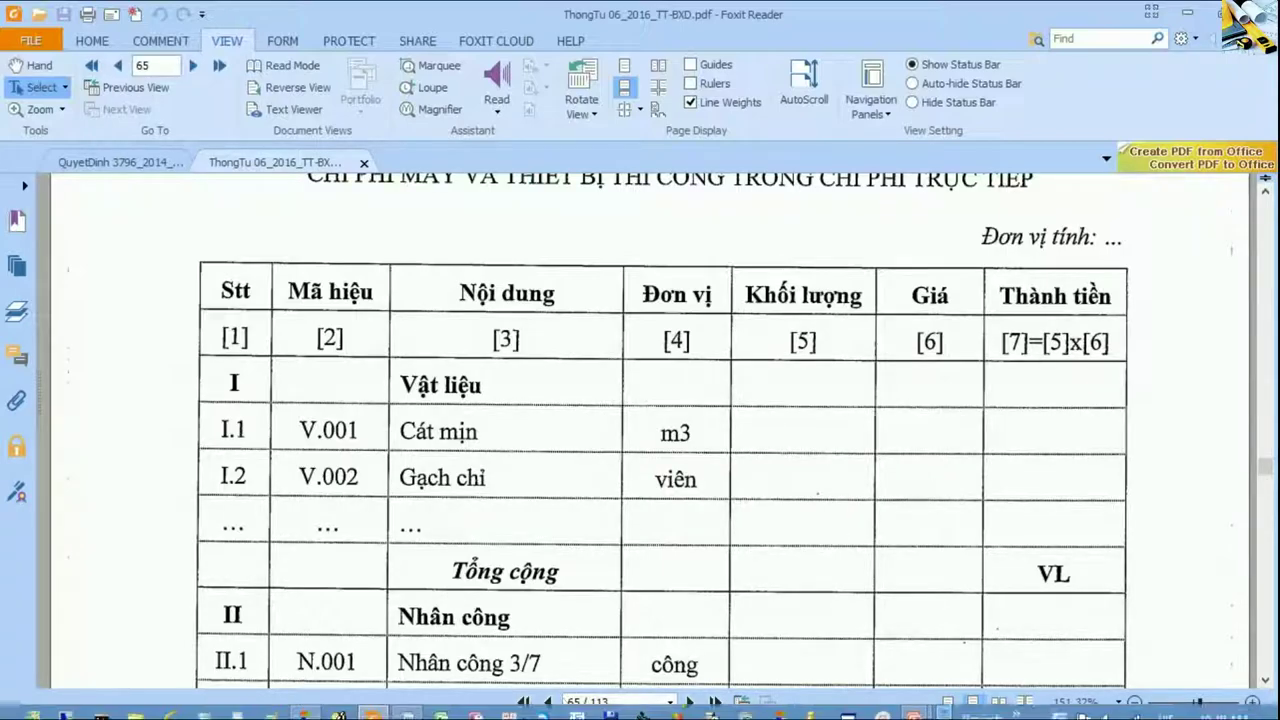
Step: Switch to Dự toán G8 and highlight the Vật liệu, Nhân công and Máy T.C unit prices on the Công trình sheet
{"action": "left_click", "coordinate": [305, 710]}
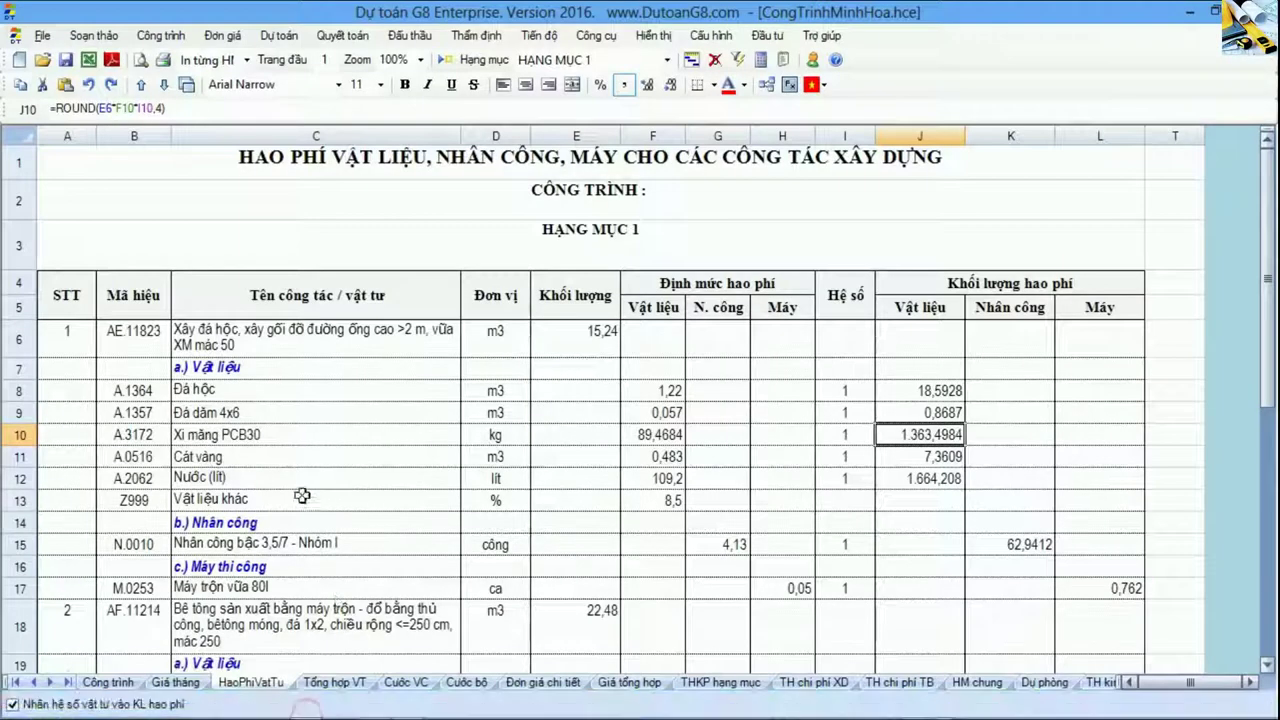
{"action": "left_click", "coordinate": [107, 682]}
{"action": "left_click_drag", "start_coordinate": [616, 285], "coordinate": [742, 450]}
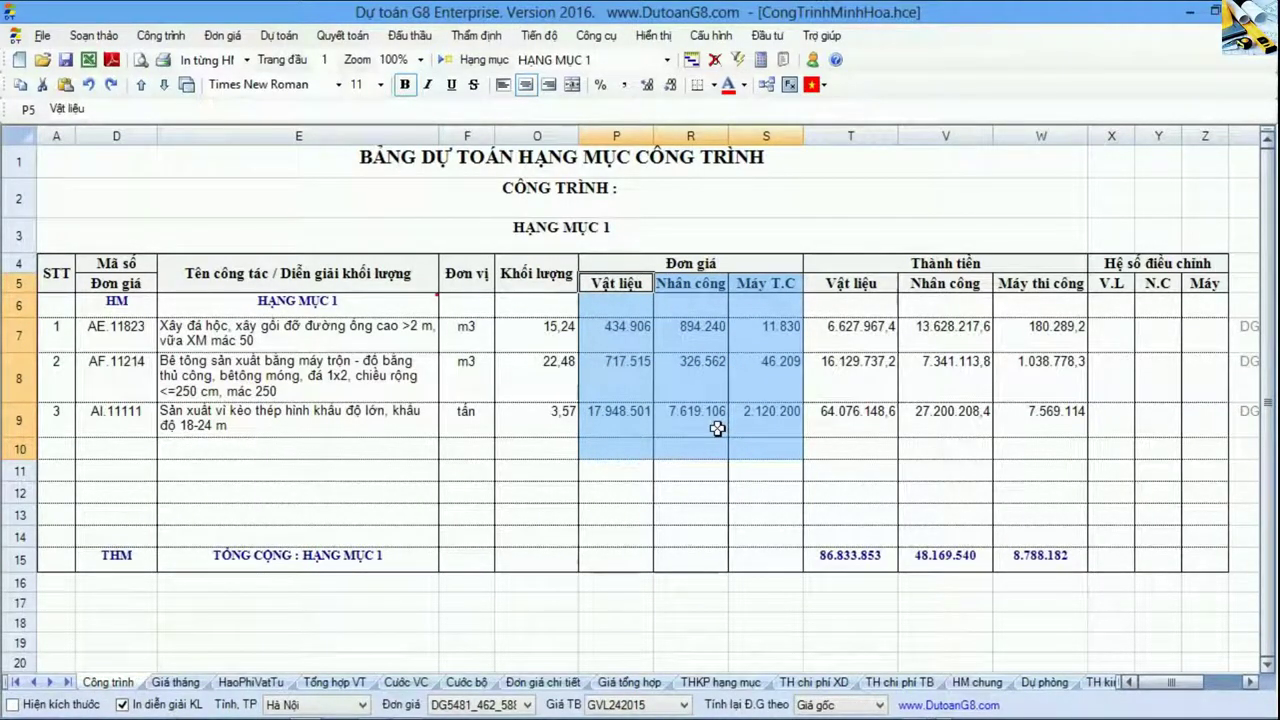
Step: Return to the circular in Foxit Reader and examine Bảng 3.5's totals and note, continuing to Bảng 3.6 on page 66
{"action": "key", "text": "alt+Tab"}
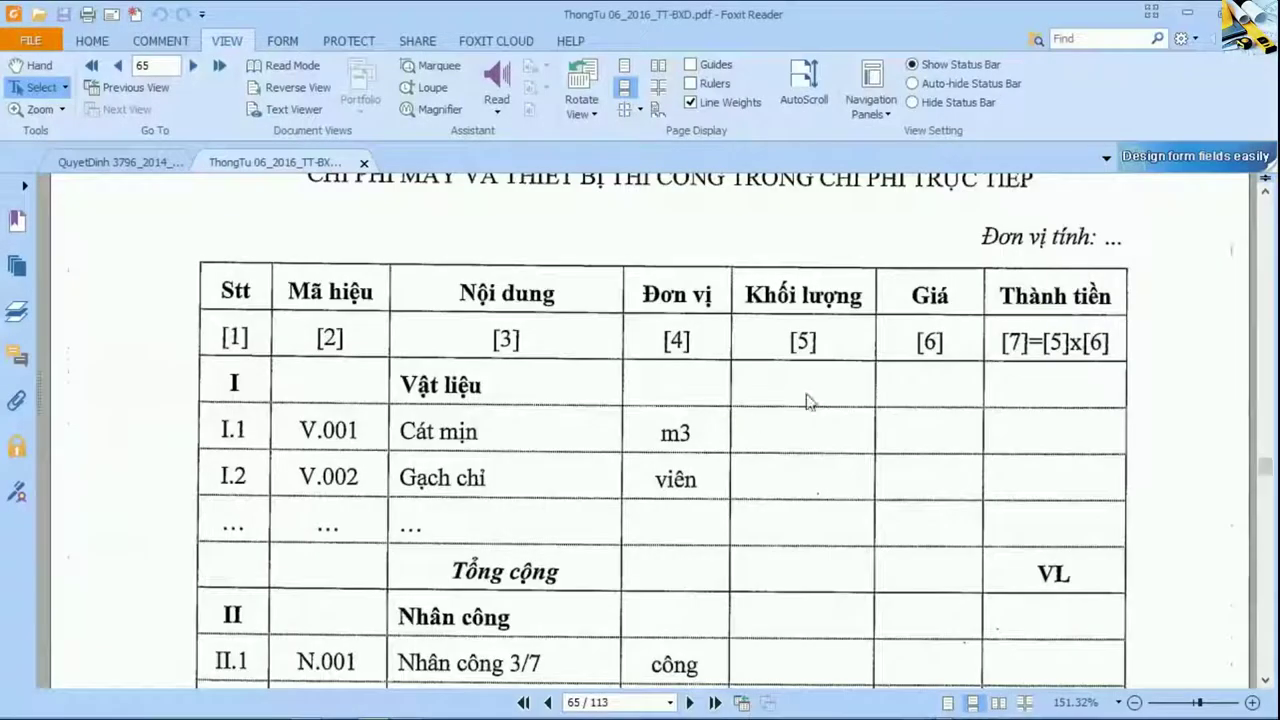
{"action": "scroll", "coordinate": [812, 400], "scroll_direction": "down", "scroll_amount": 7}
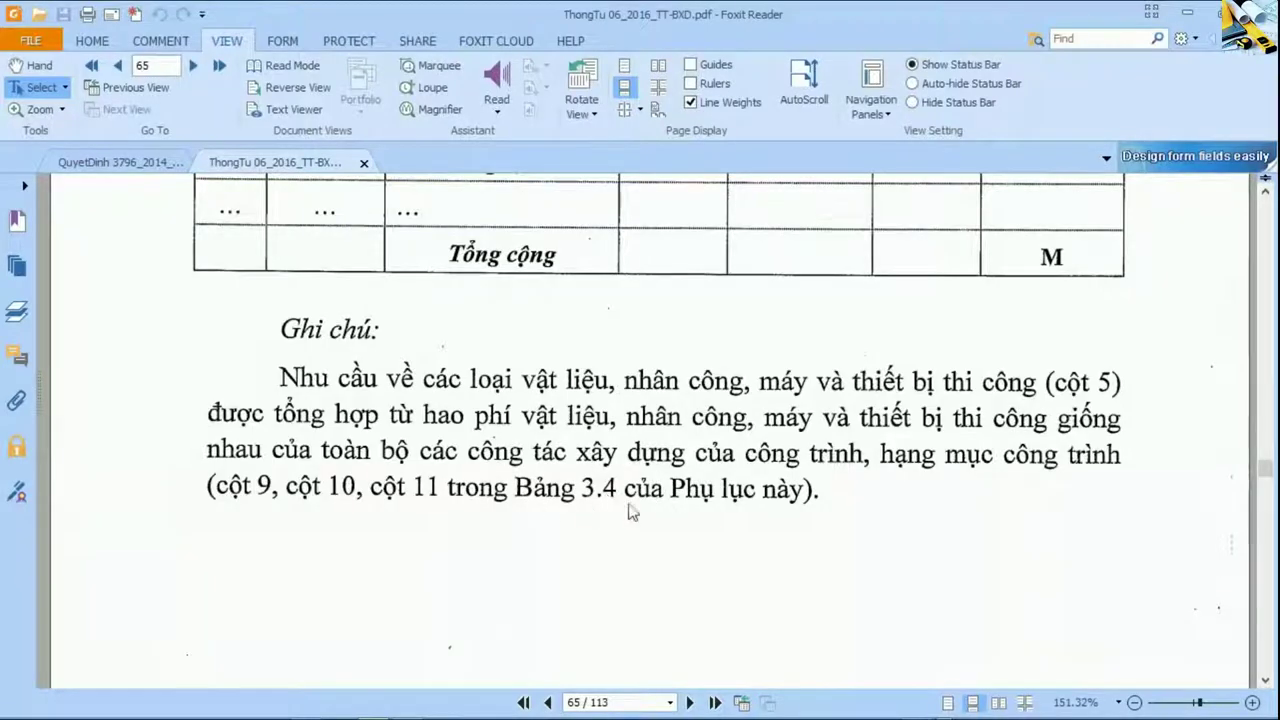
{"action": "scroll", "coordinate": [630, 513], "scroll_direction": "up", "scroll_amount": 10}
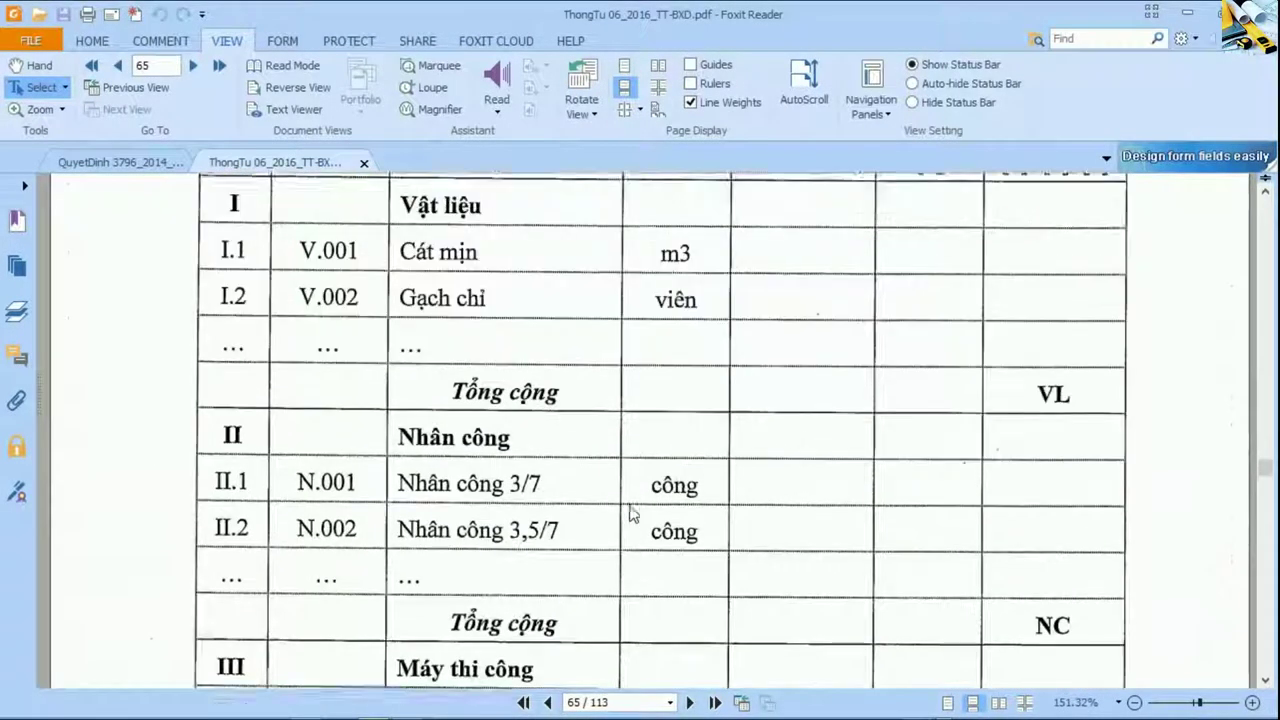
{"action": "scroll", "coordinate": [630, 513], "scroll_direction": "up", "scroll_amount": 3}
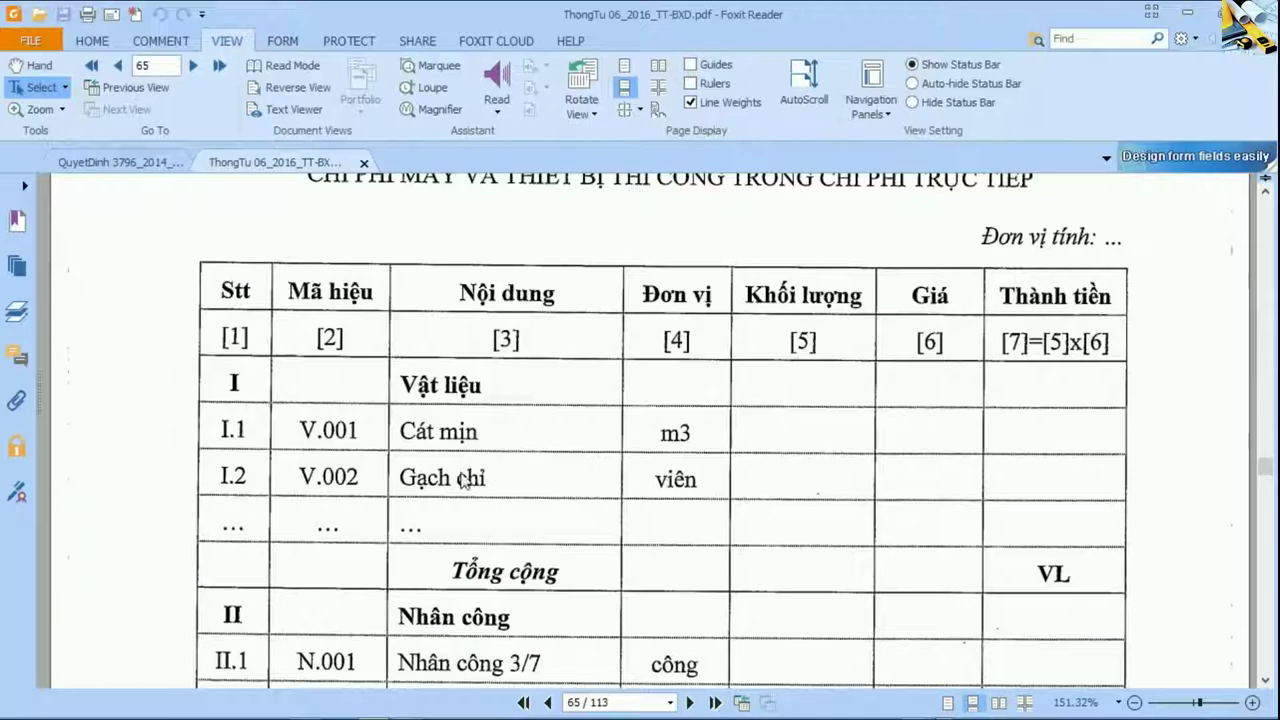
{"action": "scroll", "coordinate": [648, 605], "scroll_direction": "down", "scroll_amount": 3}
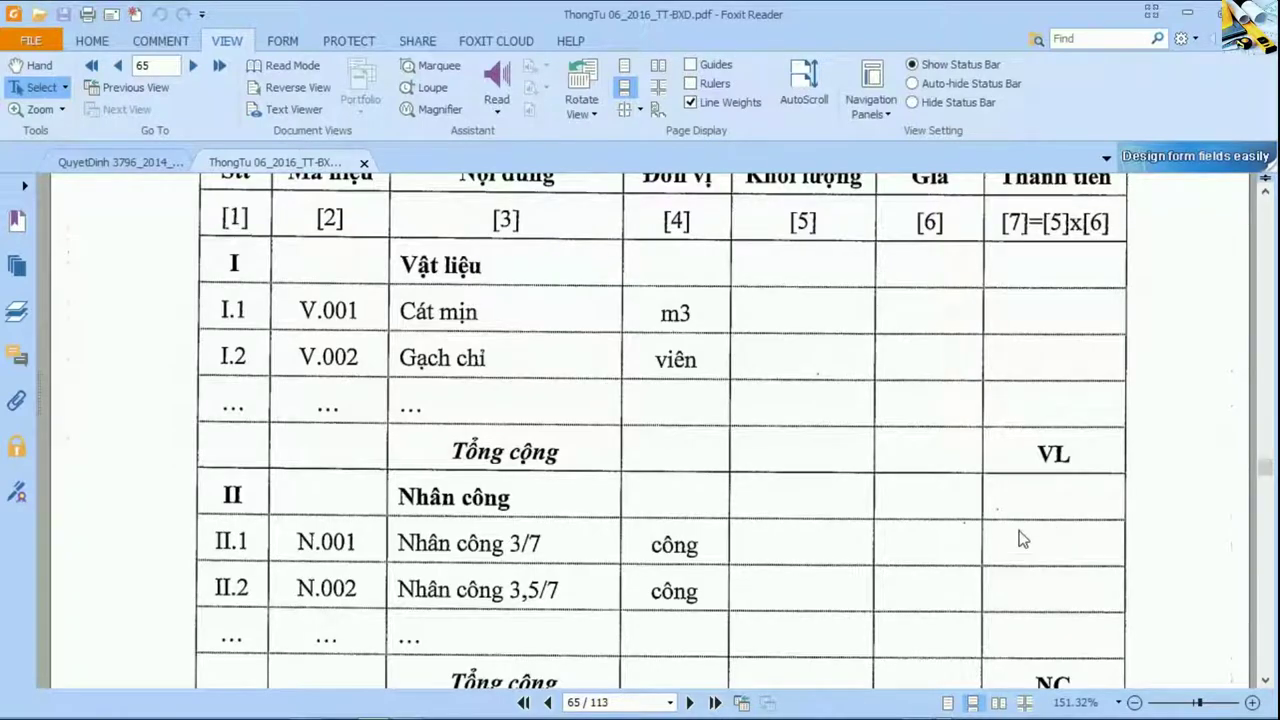
{"action": "scroll", "coordinate": [1058, 455], "scroll_direction": "down", "scroll_amount": 3}
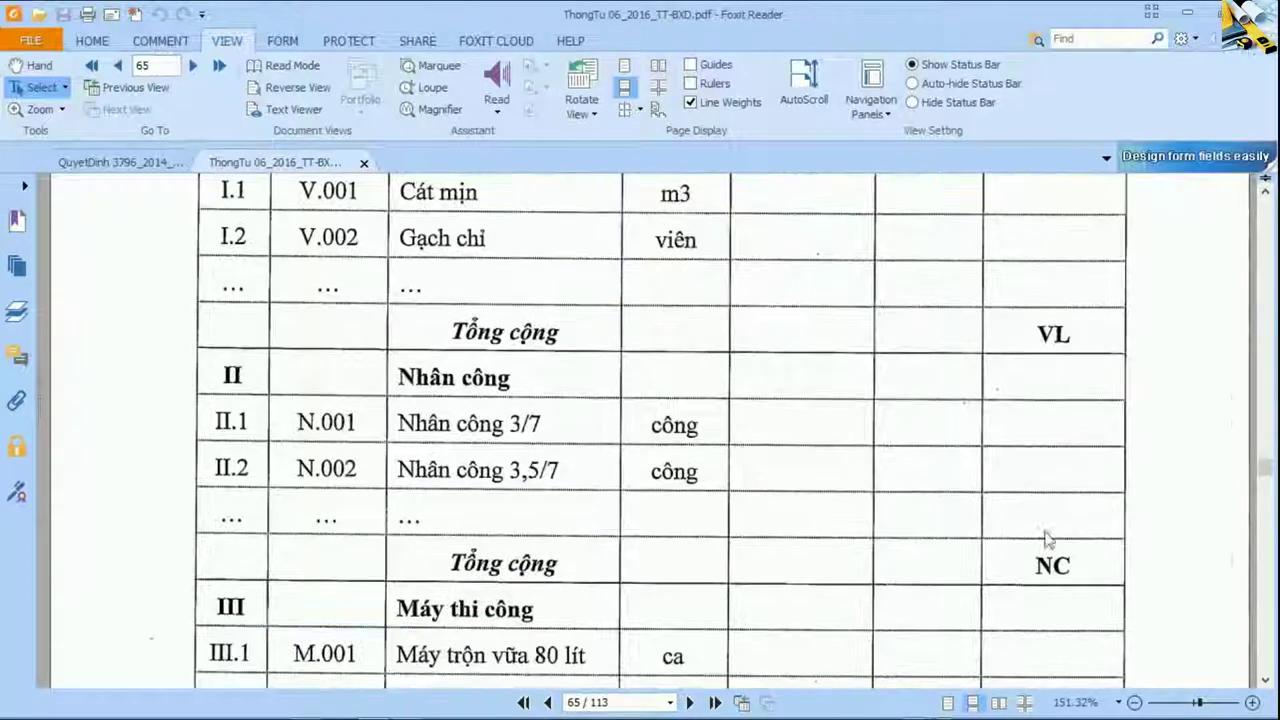
{"action": "scroll", "coordinate": [1010, 571], "scroll_direction": "down", "scroll_amount": 6}
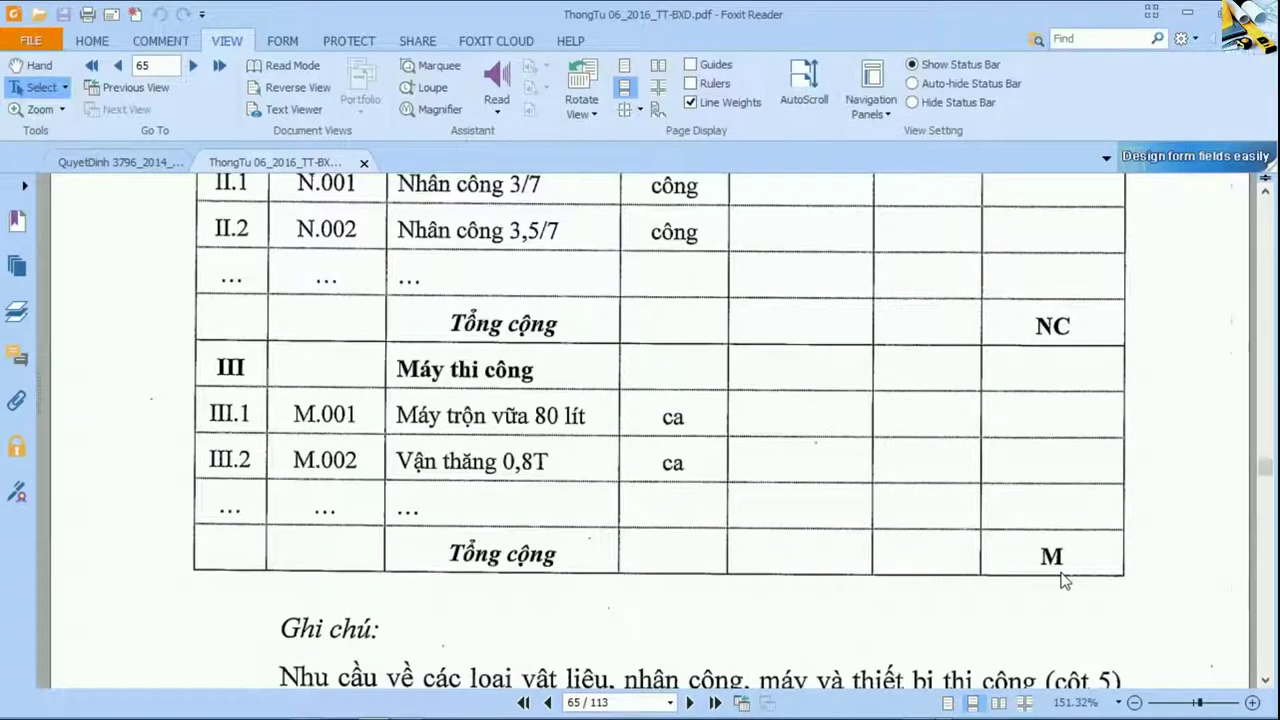
{"action": "scroll", "coordinate": [1038, 572], "scroll_direction": "up", "scroll_amount": 13}
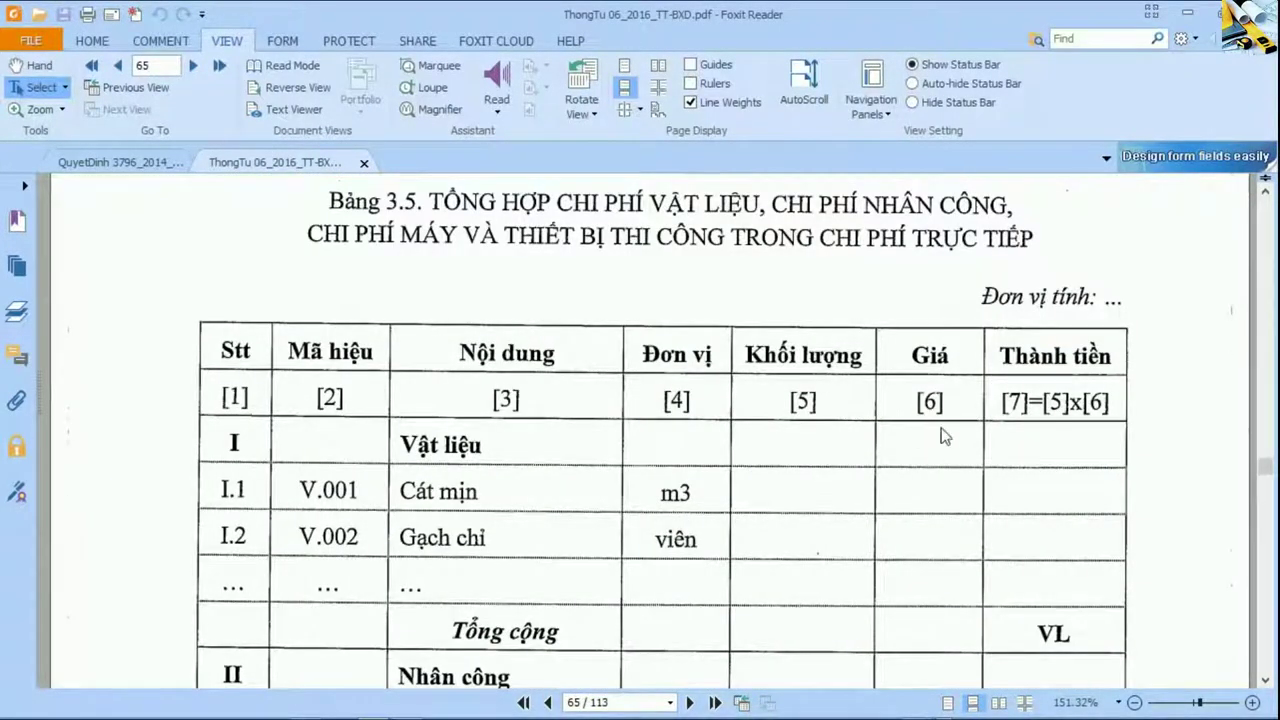
{"action": "scroll", "coordinate": [950, 567], "scroll_direction": "down", "scroll_amount": 7}
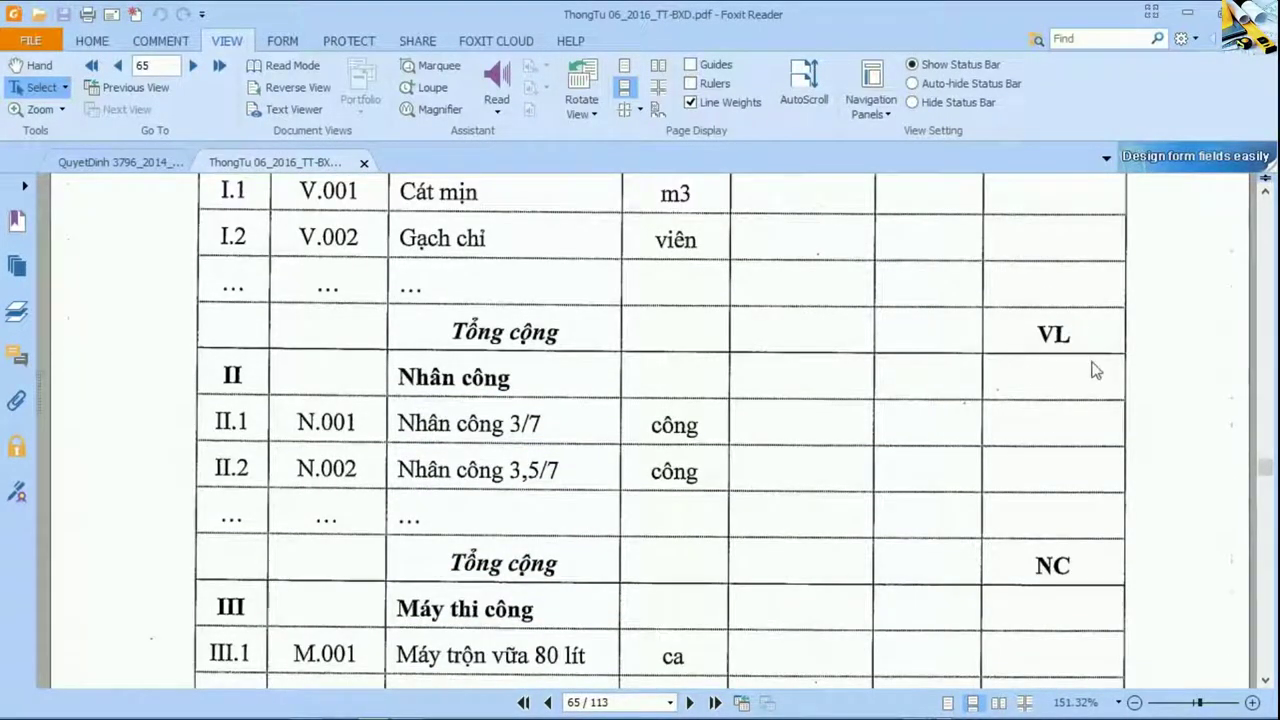
{"action": "scroll", "coordinate": [1090, 578], "scroll_direction": "down", "scroll_amount": 5}
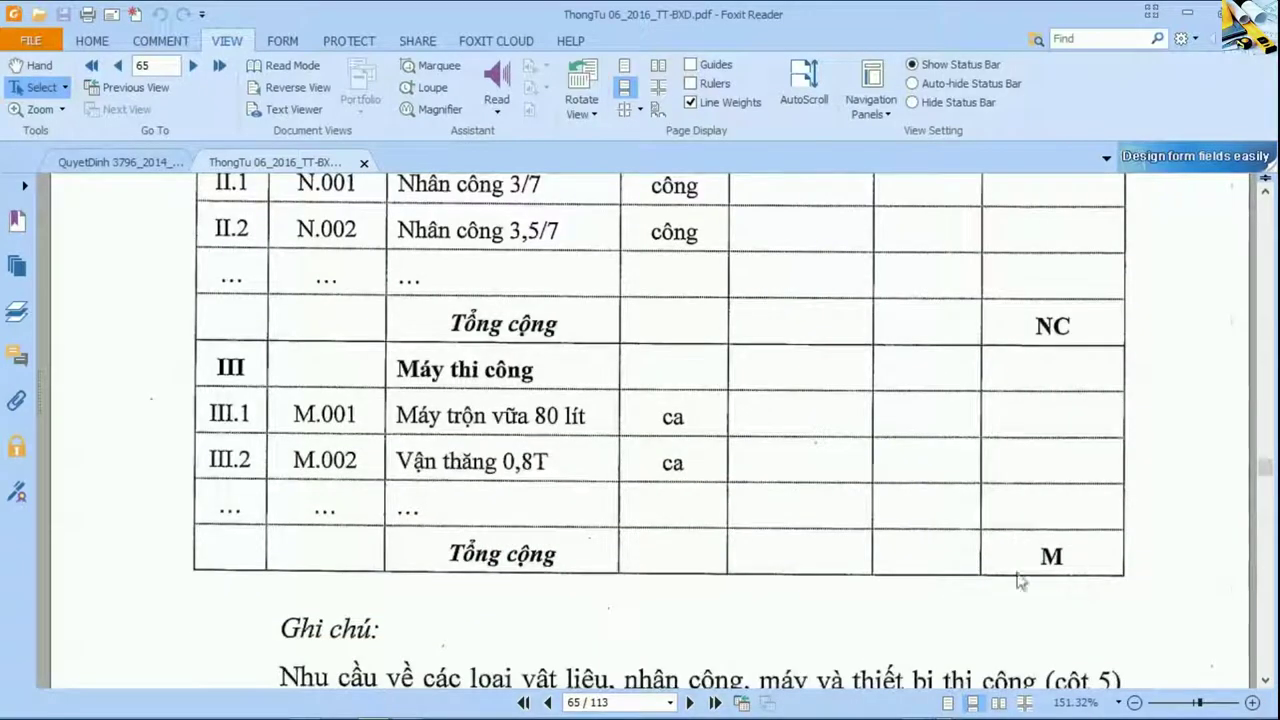
{"action": "scroll", "coordinate": [1068, 555], "scroll_direction": "down", "scroll_amount": 4}
{"action": "scroll", "coordinate": [1066, 549], "scroll_direction": "down", "scroll_amount": 15}
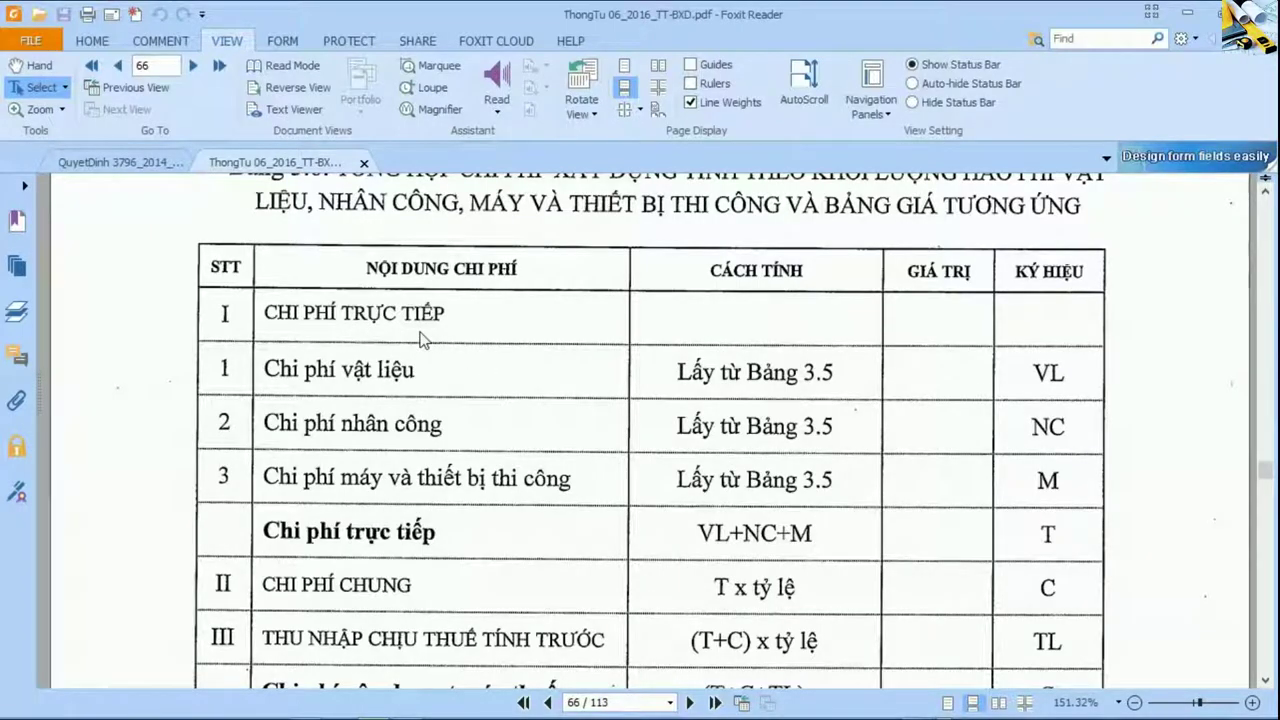
Step: Switch to Dự toán G8, highlight the Đơn giá block P5:S11 and check the description of the selected unit price set
{"action": "key", "text": "alt+Tab"}
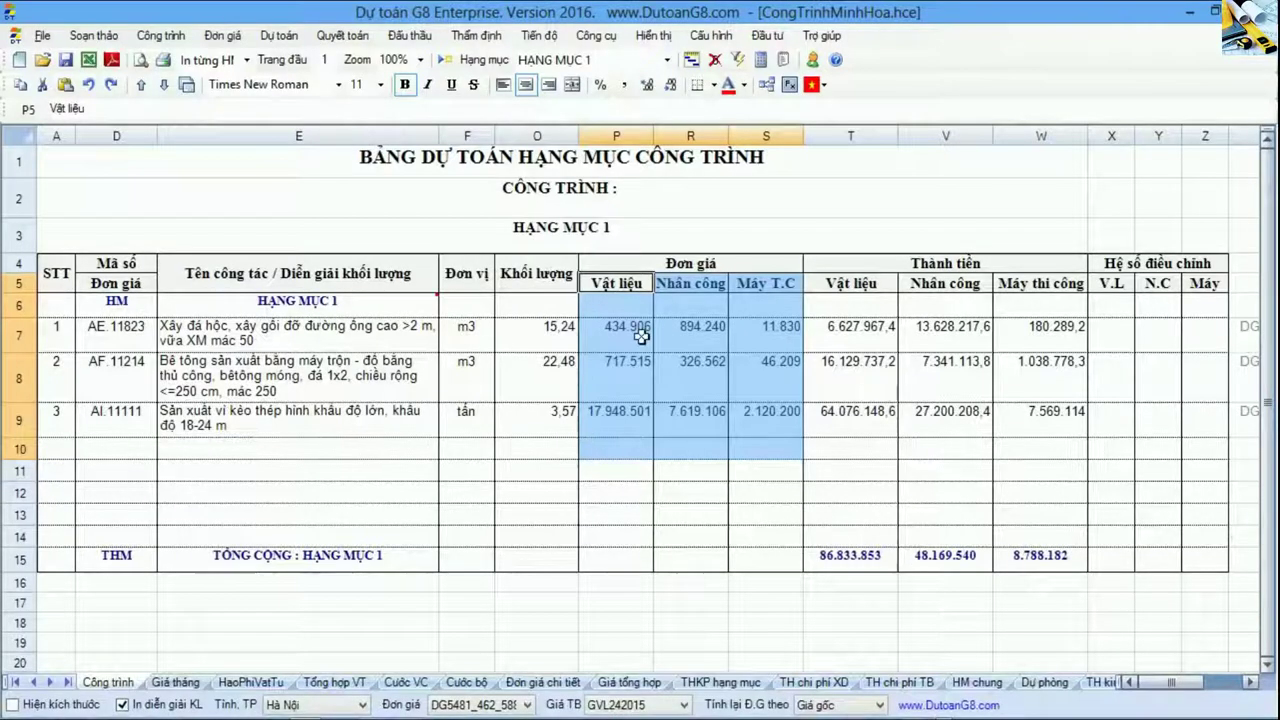
{"action": "left_click_drag", "start_coordinate": [617, 283], "coordinate": [766, 466]}
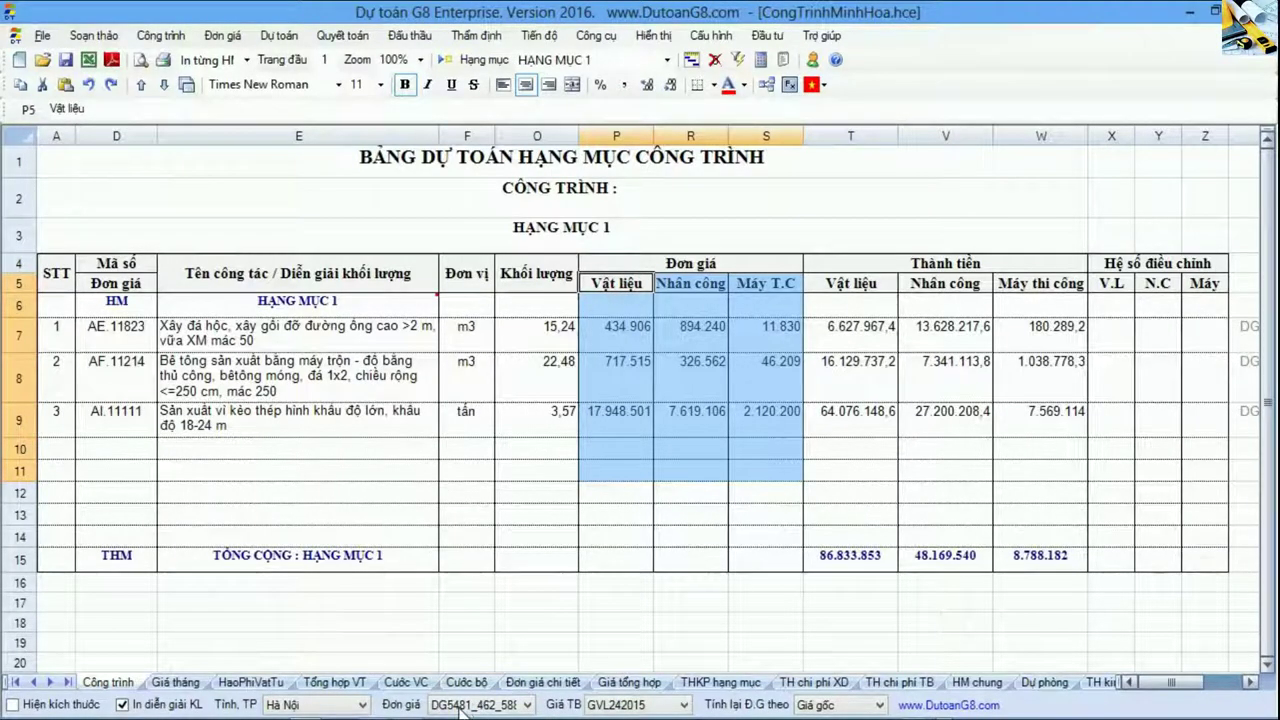
{"action": "mouse_move", "coordinate": [463, 706]}
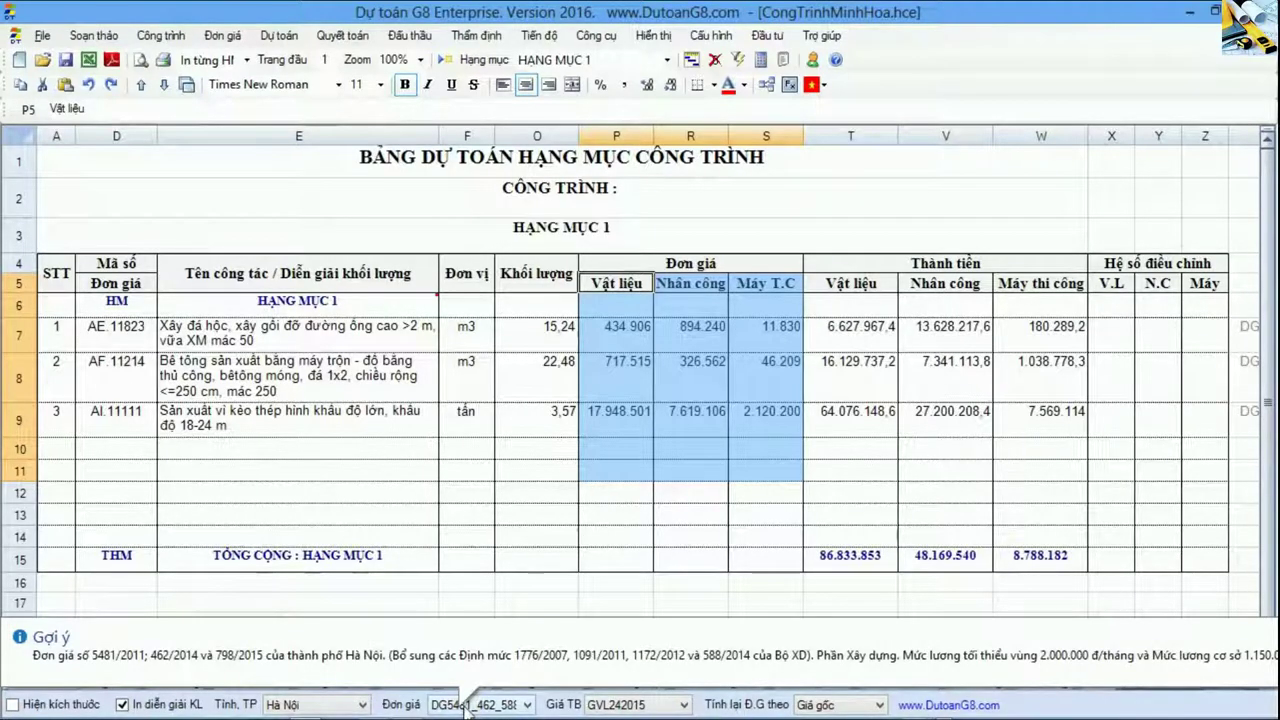
Step: Go back to the circular in Foxit Reader and examine Bảng 3.6's cost items and formulas, from direct cost to after-tax construction cost
{"action": "key", "text": "alt+Tab"}
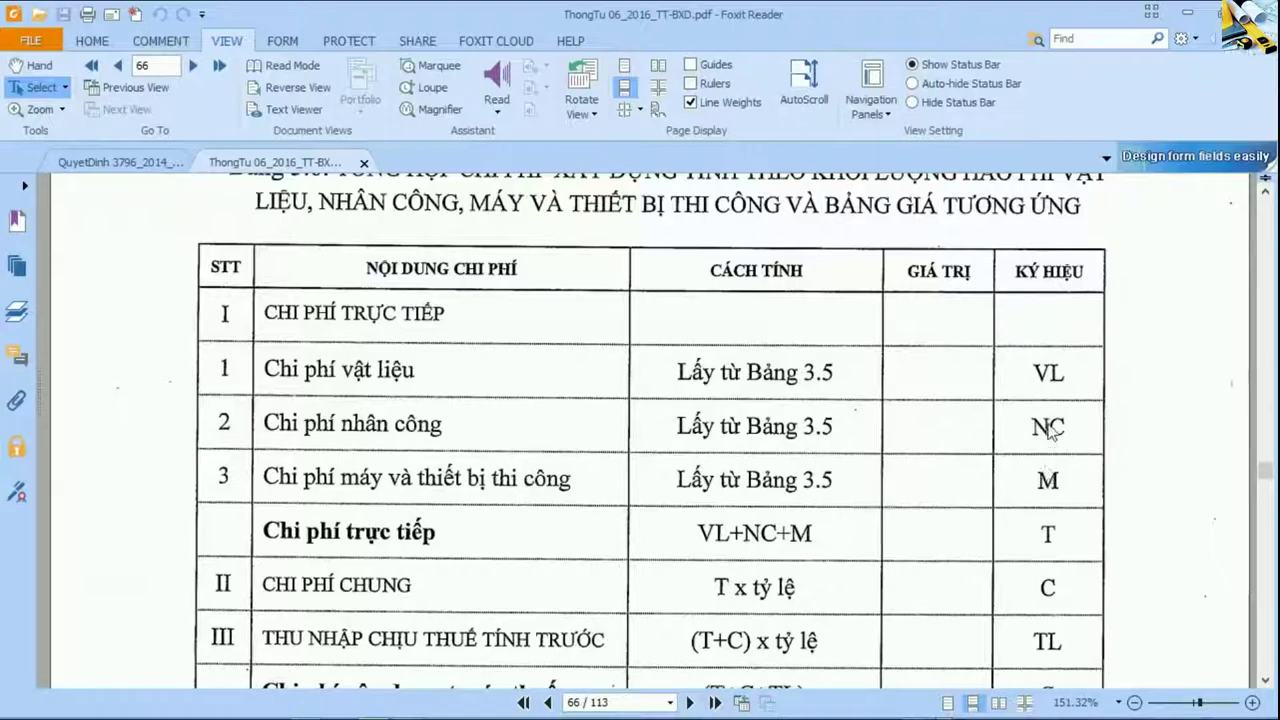
{"action": "scroll", "coordinate": [1045, 480], "scroll_direction": "down", "scroll_amount": 3}
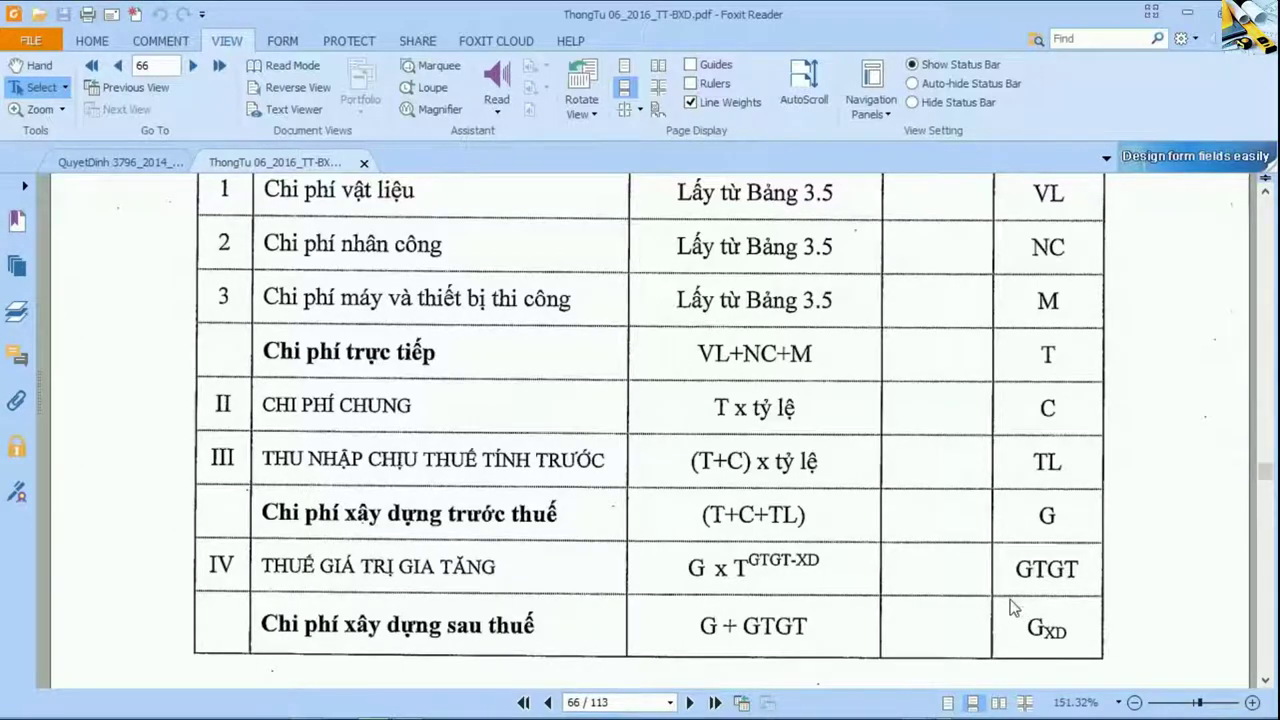
{"action": "scroll", "coordinate": [1012, 607], "scroll_direction": "up", "scroll_amount": 2}
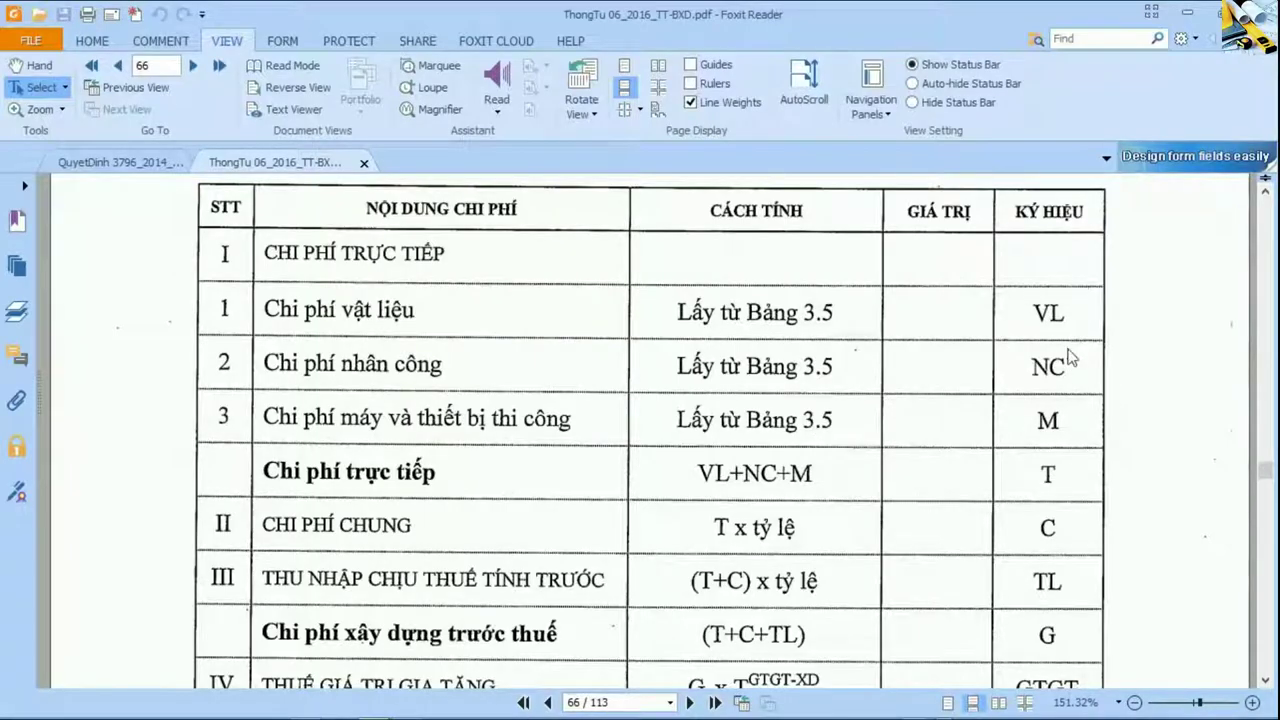
{"action": "scroll", "coordinate": [1040, 366], "scroll_direction": "down", "scroll_amount": 2}
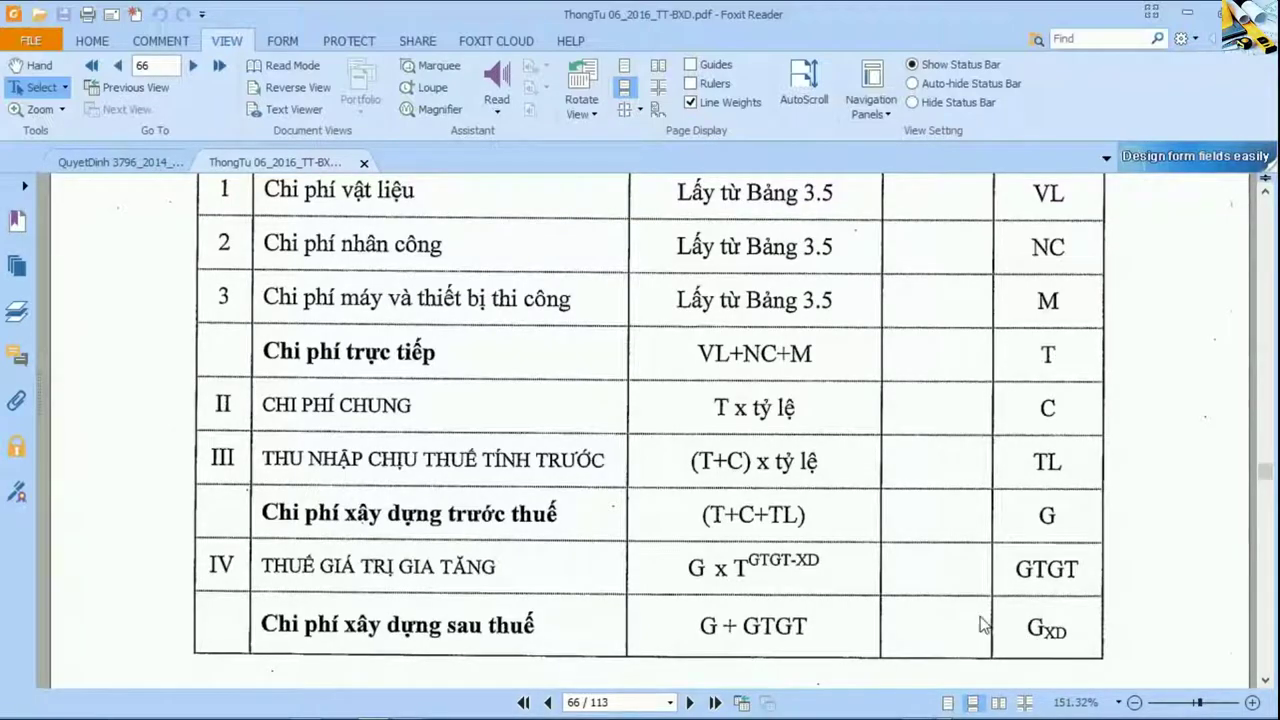
{"action": "scroll", "coordinate": [998, 632], "scroll_direction": "up", "scroll_amount": 5}
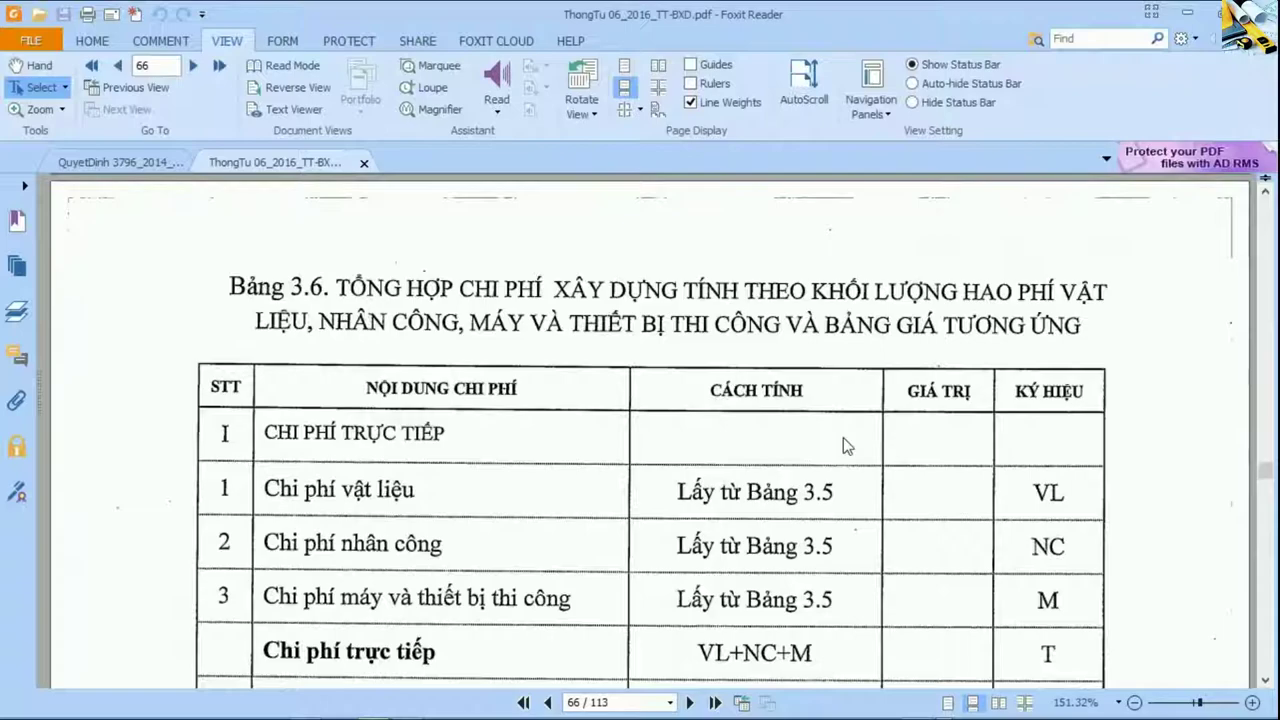
{"action": "scroll", "coordinate": [840, 439], "scroll_direction": "down", "scroll_amount": 1}
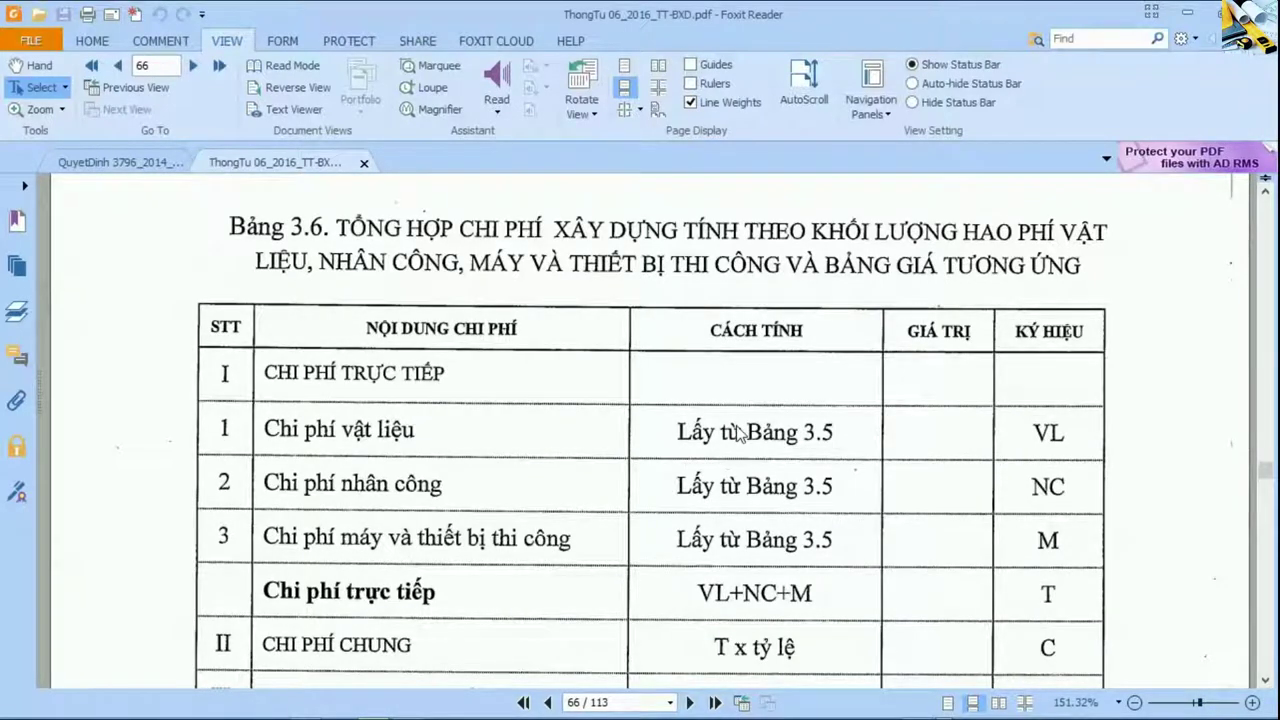
Step: Switch to Dự toán G8, highlight the Đơn giá block P5:S9 and select the material unit price of work item AI.11111
{"action": "key", "text": "alt+Tab"}
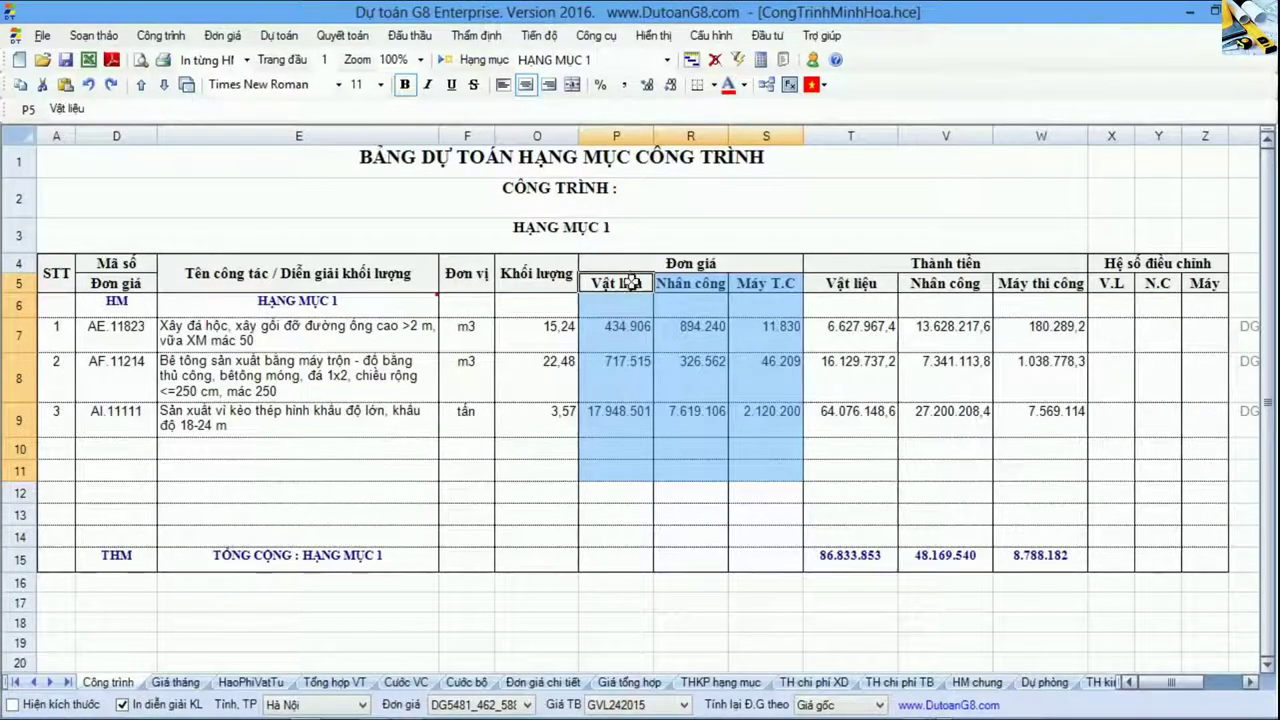
{"action": "left_click_drag", "start_coordinate": [616, 283], "coordinate": [777, 424]}
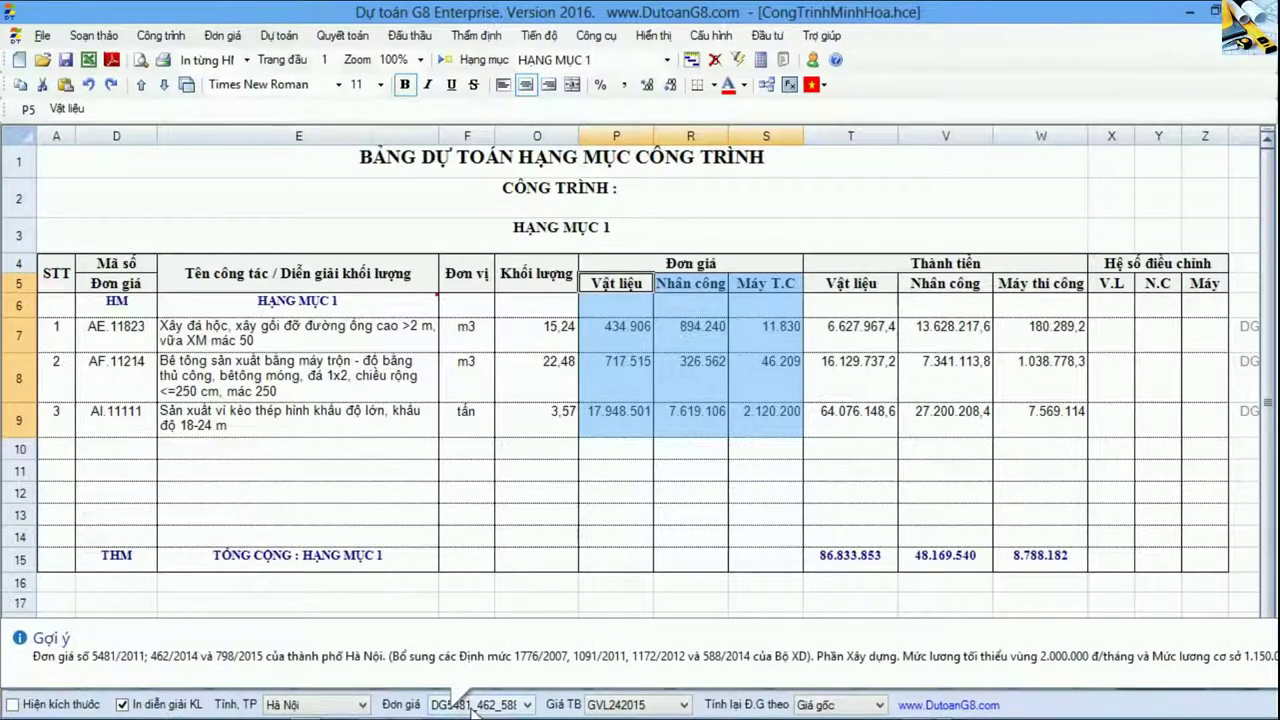
{"action": "left_click", "coordinate": [620, 415]}
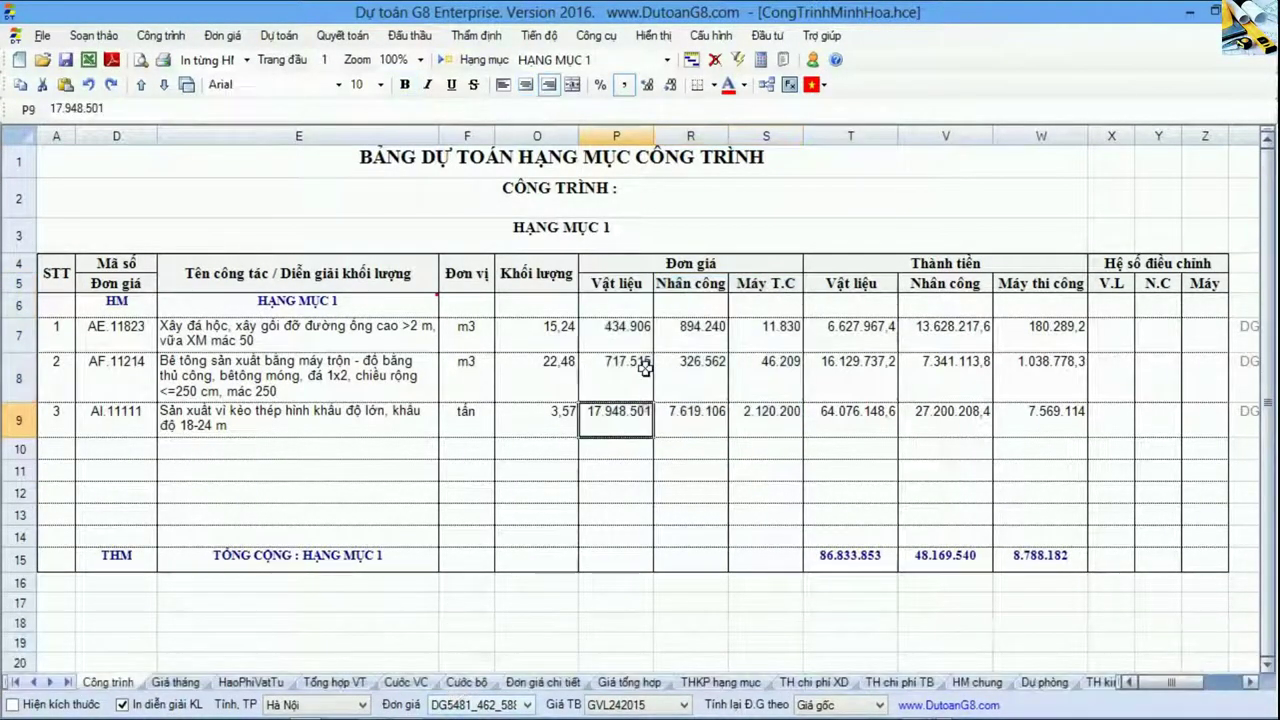
Step: Select the material unit price of work item AE.11823, check Bảng 3.6 in Foxit Reader and return to the Dự toán G8 estimate
{"action": "left_click", "coordinate": [640, 336]}
{"action": "key", "text": "alt+Tab"}
{"action": "scroll", "coordinate": [612, 472], "scroll_direction": "up", "scroll_amount": 1}
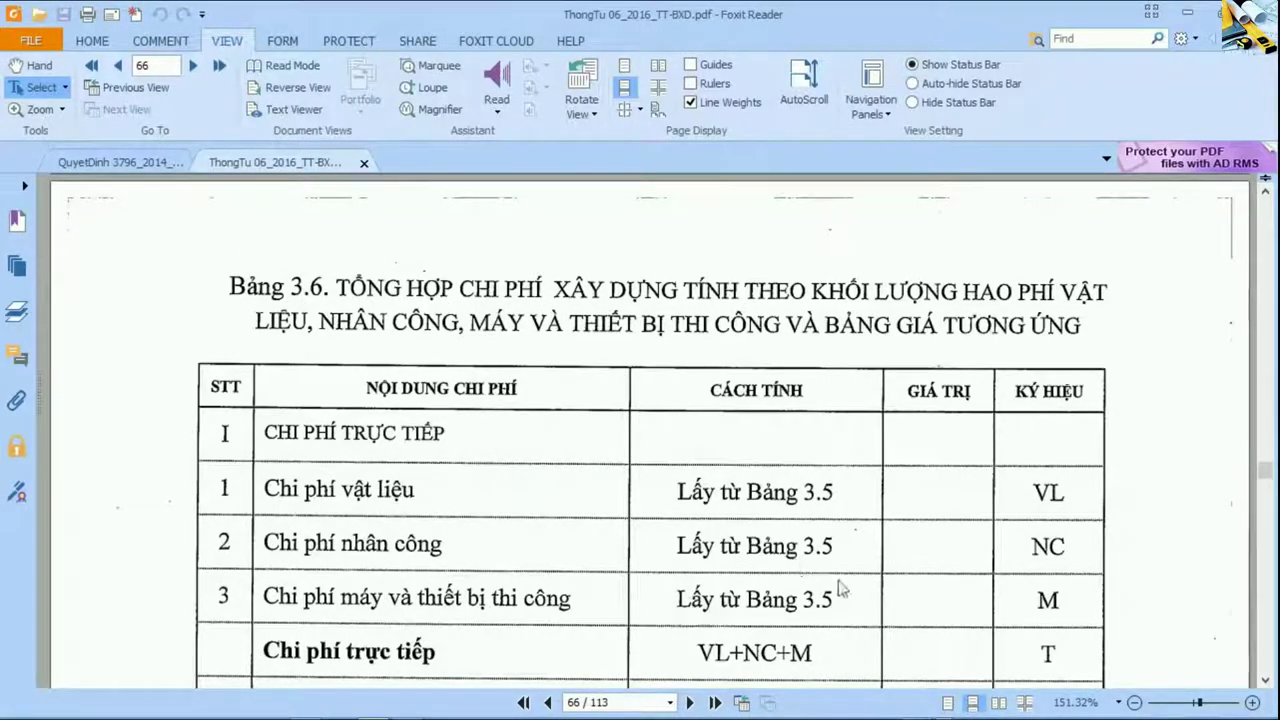
{"action": "key", "text": "alt+Tab"}
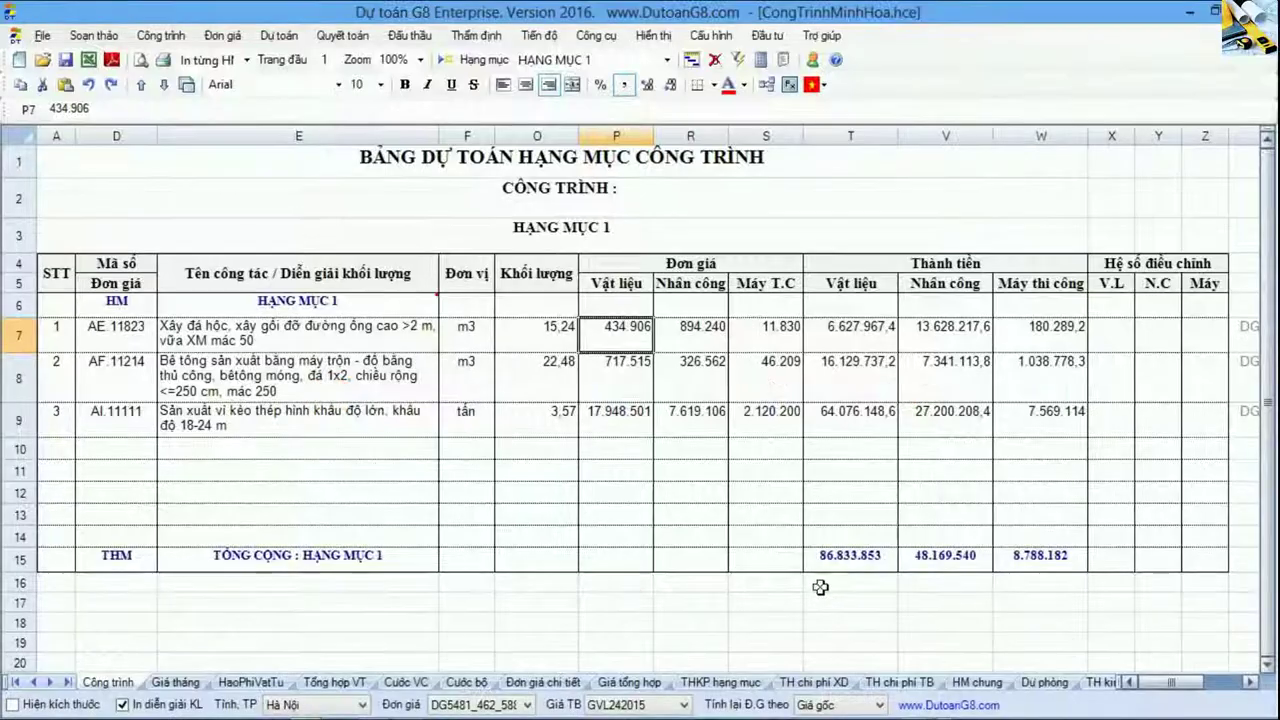
{"action": "left_click", "coordinate": [691, 516]}
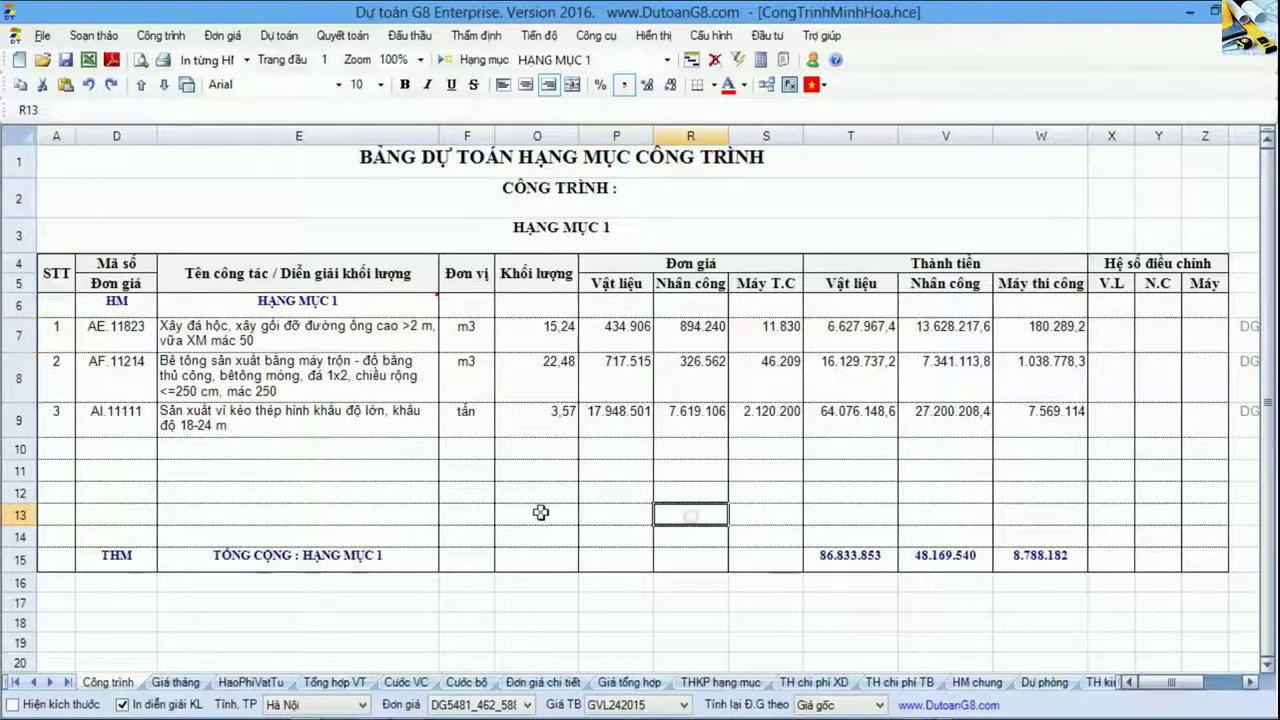
Step: In the Tổng hợp VT sheet, show the table as "Bảng giá hiện trường rút gọn"
{"action": "left_click", "coordinate": [350, 682]}
{"action": "left_click", "coordinate": [388, 537]}
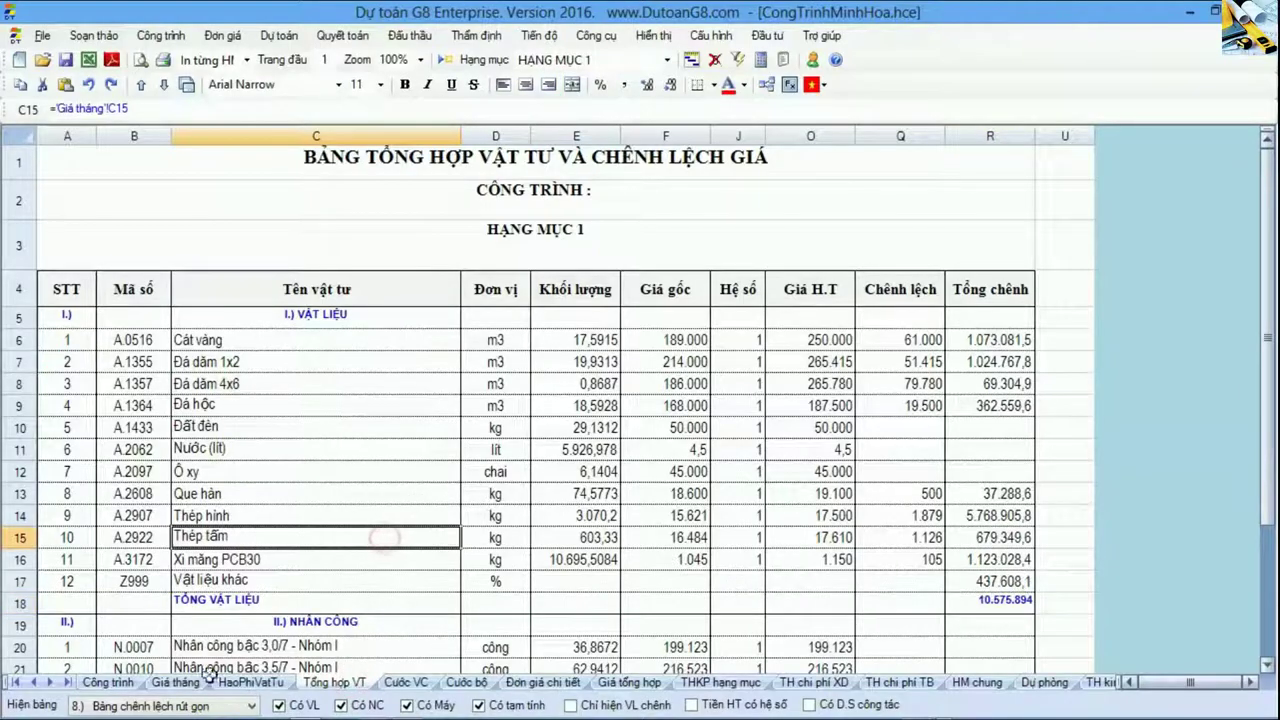
{"action": "left_click", "coordinate": [147, 708]}
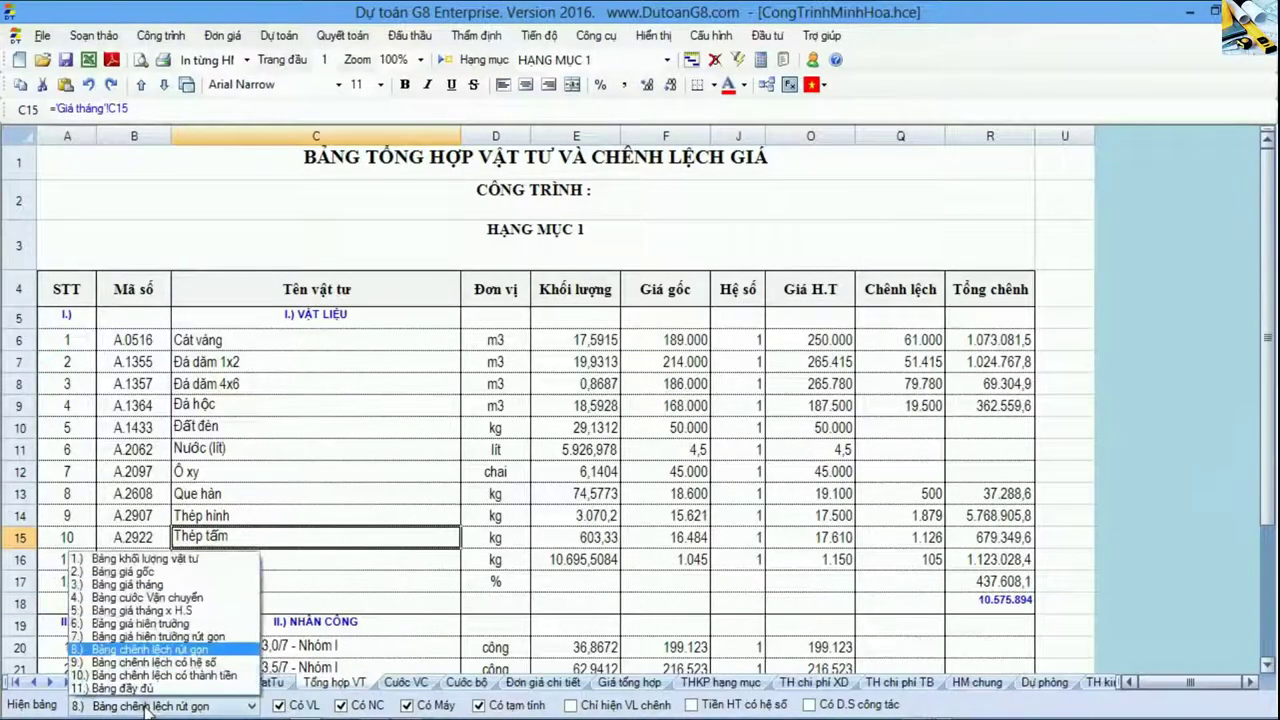
{"action": "left_click", "coordinate": [160, 637]}
{"action": "left_click", "coordinate": [608, 471]}
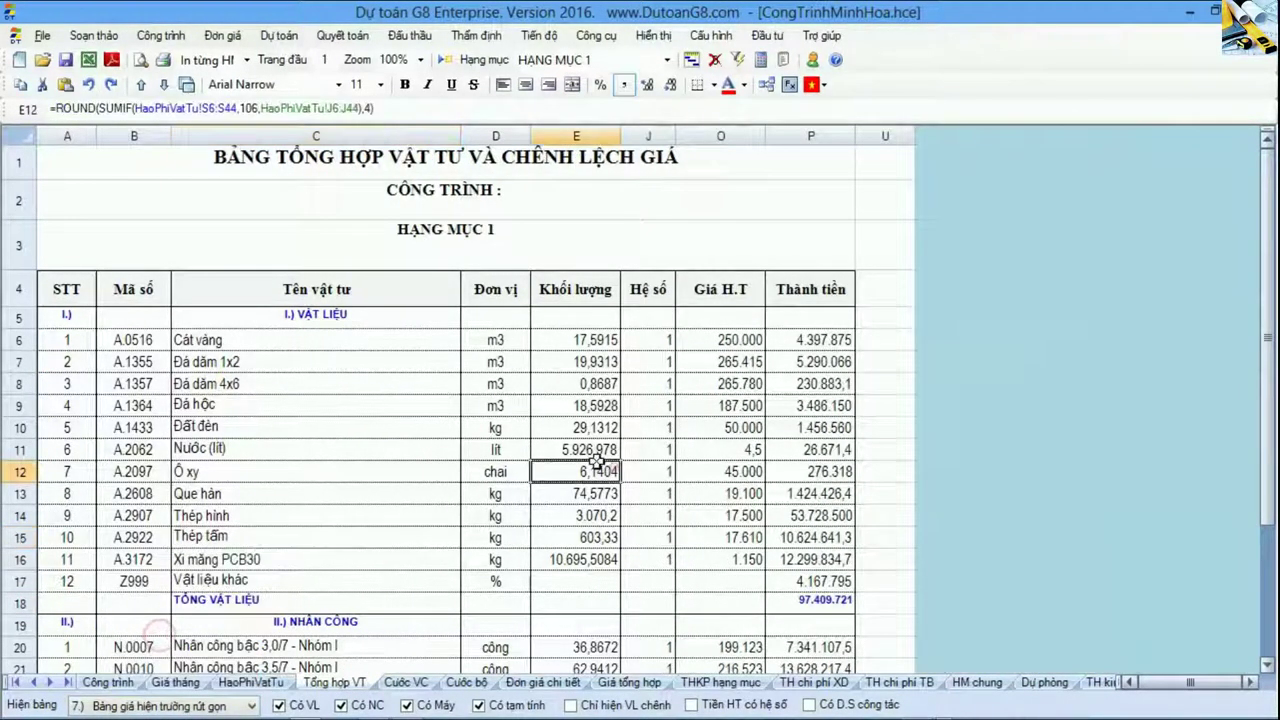
Step: Highlight the Khối lượng, Giá H.T and Thành tiền columns of the materials and inspect the Tổng vật liệu formula in P18
{"action": "left_click_drag", "start_coordinate": [575, 289], "coordinate": [600, 537]}
{"action": "left_click_drag", "start_coordinate": [720, 289], "coordinate": [725, 471]}
{"action": "left_click_drag", "start_coordinate": [810, 289], "coordinate": [808, 486]}
{"action": "left_click", "coordinate": [808, 598]}
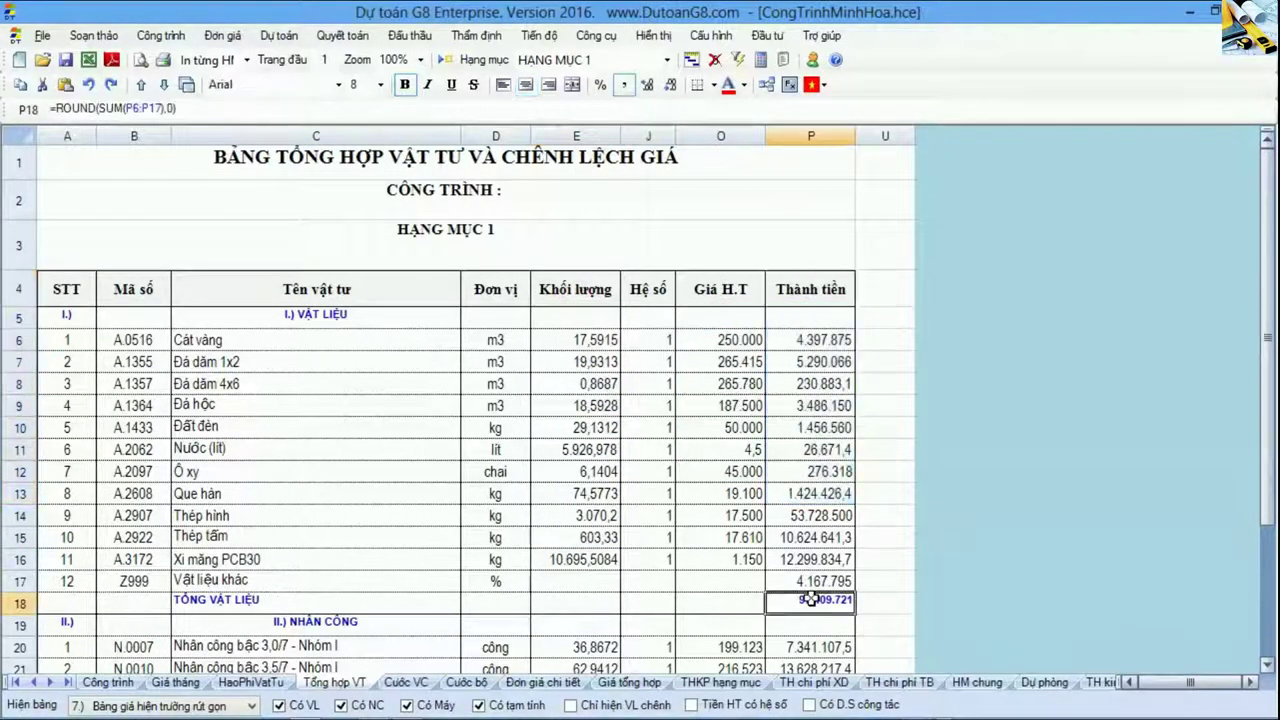
{"action": "scroll", "coordinate": [790, 582], "scroll_direction": "down", "scroll_amount": 1}
Step: Switch to the circular in Foxit Reader and examine the column structure of Bảng 3.5 on page 65
{"action": "key", "text": "alt+Tab"}
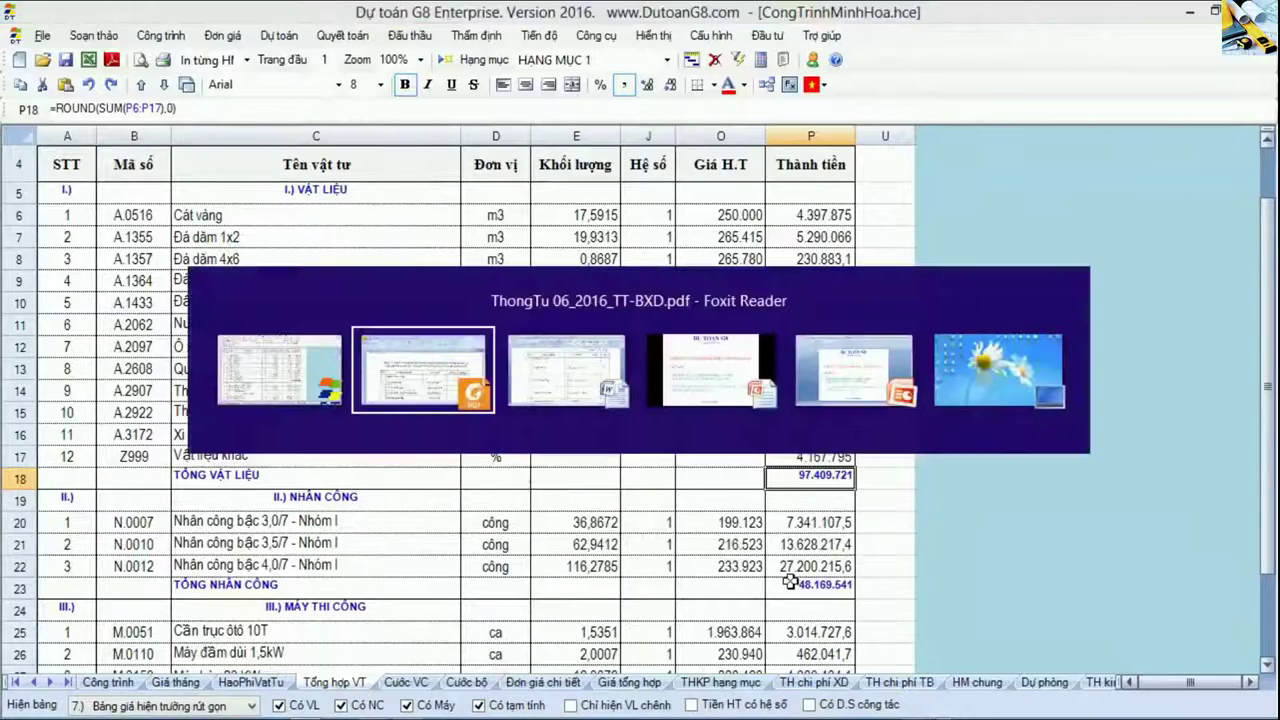
{"action": "scroll", "coordinate": [742, 548], "scroll_direction": "down", "scroll_amount": 10}
{"action": "scroll", "coordinate": [736, 548], "scroll_direction": "up", "scroll_amount": 6}
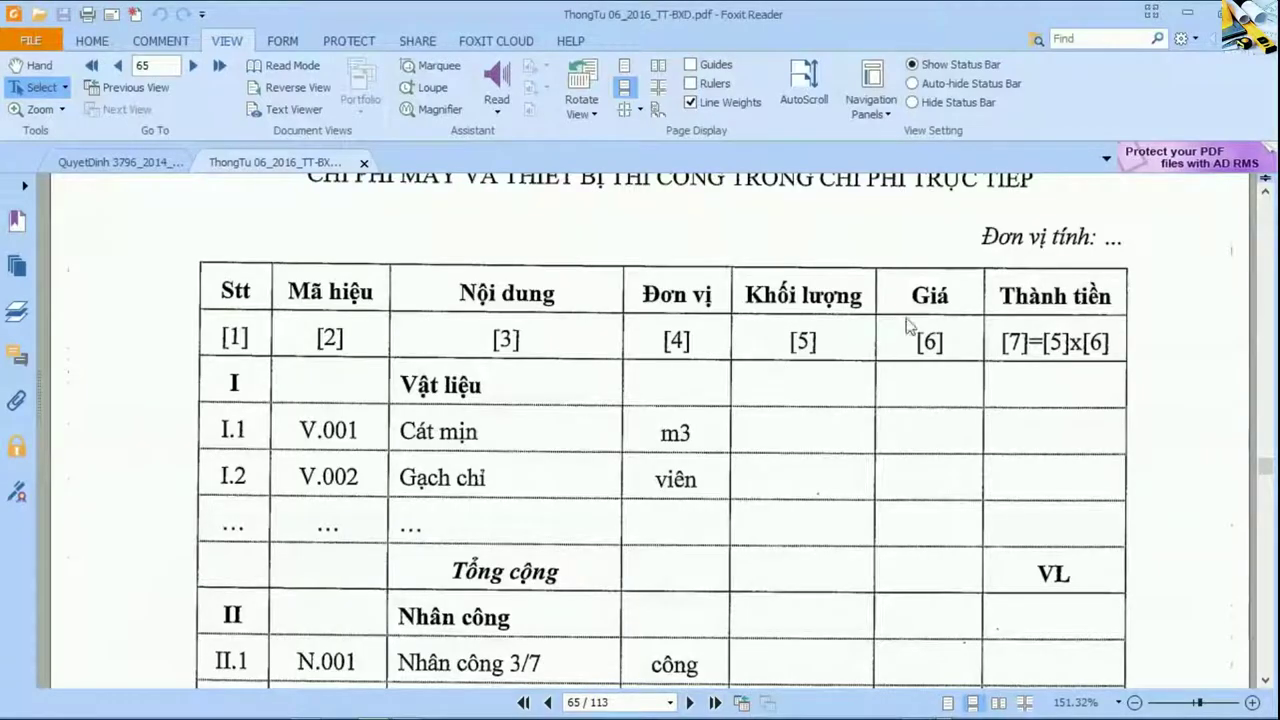
Step: Return to Dự toán G8 and highlight the material name, Đơn vị, Khối lượng, Giá H.T and Thành tiền columns matching Bảng 3.5
{"action": "key", "text": "alt+Tab"}
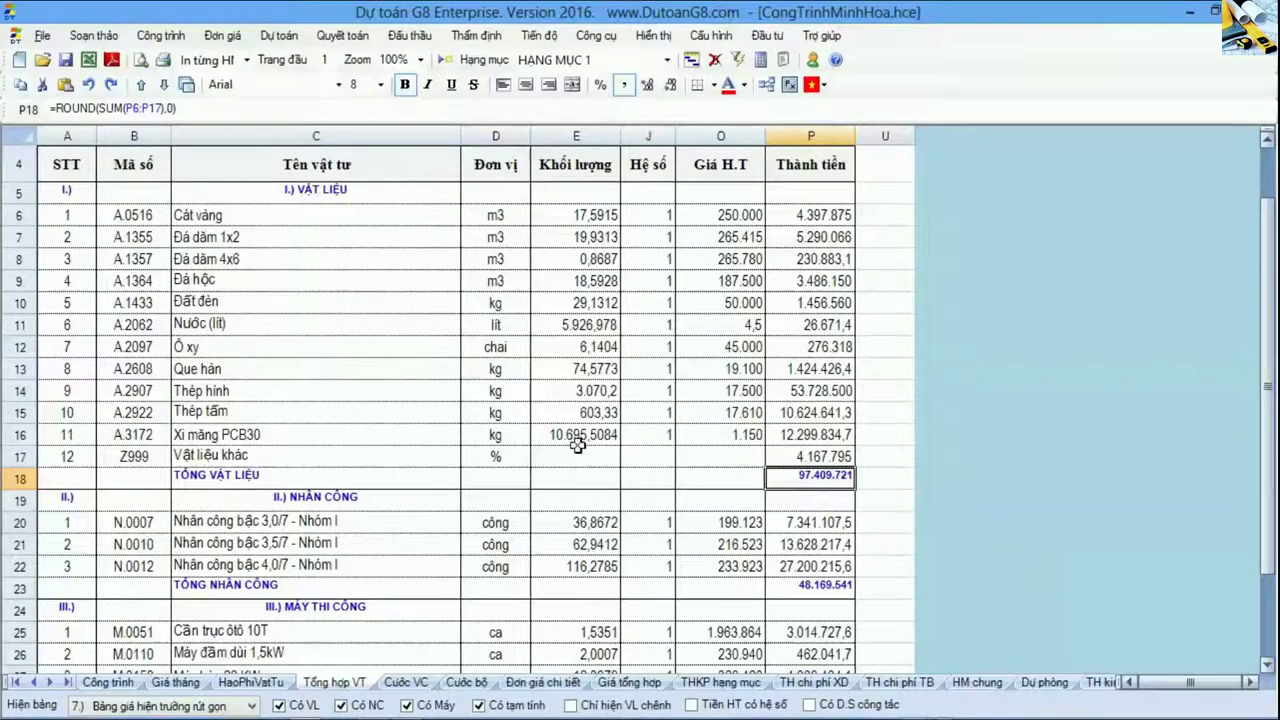
{"action": "left_click_drag", "start_coordinate": [257, 165], "coordinate": [263, 420]}
{"action": "left_click_drag", "start_coordinate": [497, 215], "coordinate": [505, 277]}
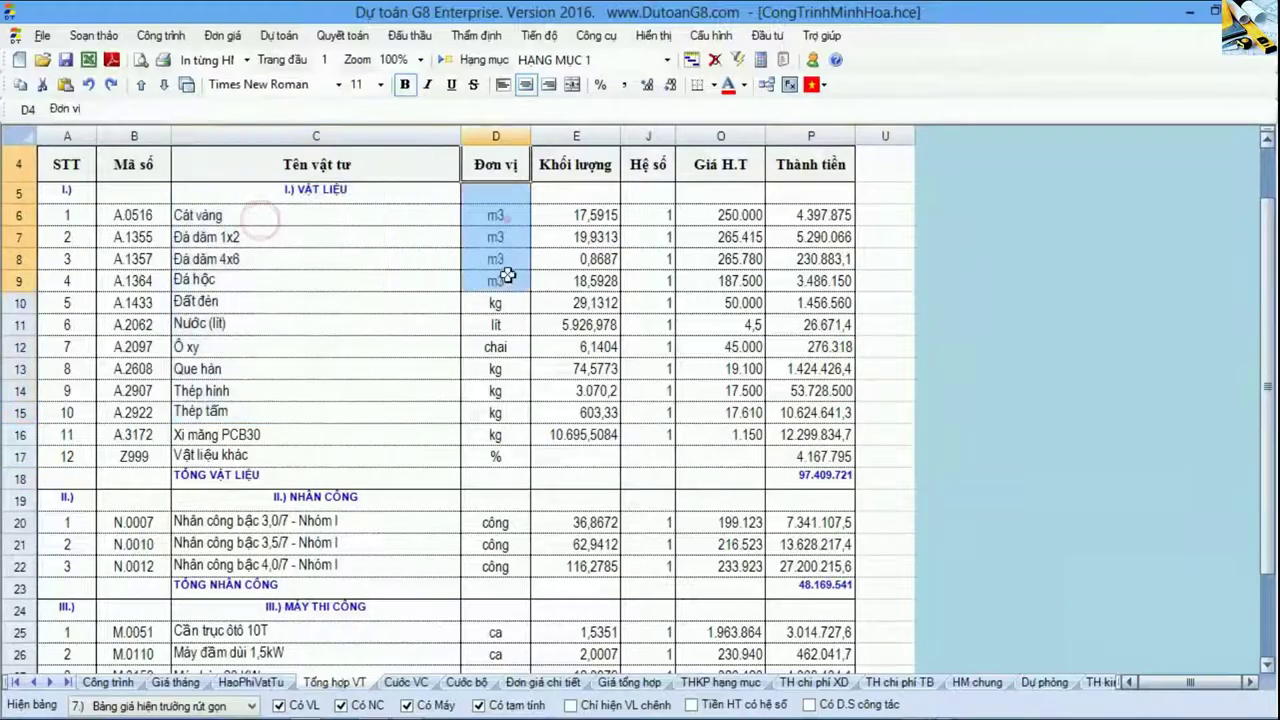
{"action": "left_click_drag", "start_coordinate": [578, 215], "coordinate": [590, 280]}
{"action": "left_click_drag", "start_coordinate": [720, 164], "coordinate": [730, 365]}
{"action": "left_click_drag", "start_coordinate": [810, 164], "coordinate": [815, 410]}
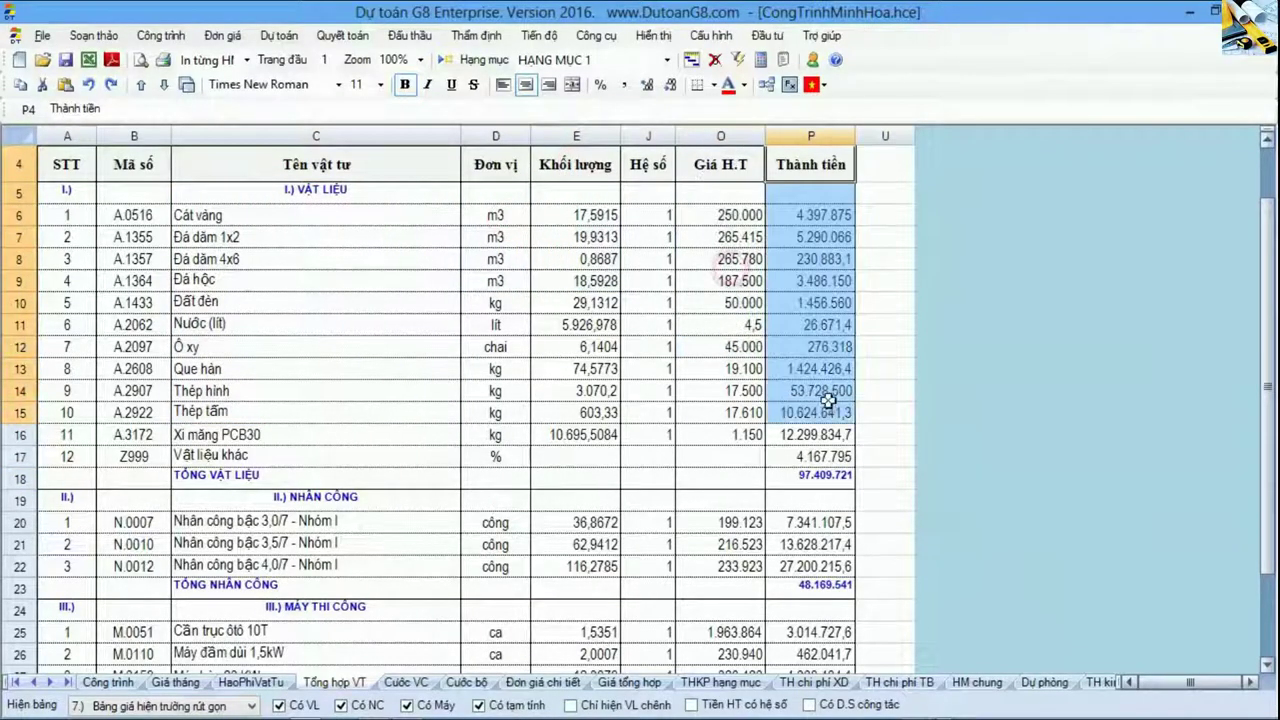
{"action": "left_click", "coordinate": [836, 388]}
Step: Highlight the Hệ số column across the resource table and inspect the price and Thành tiền formula of Nước (lít) in row 11
{"action": "left_click_drag", "start_coordinate": [665, 168], "coordinate": [649, 621]}
{"action": "left_click_drag", "start_coordinate": [648, 215], "coordinate": [652, 390]}
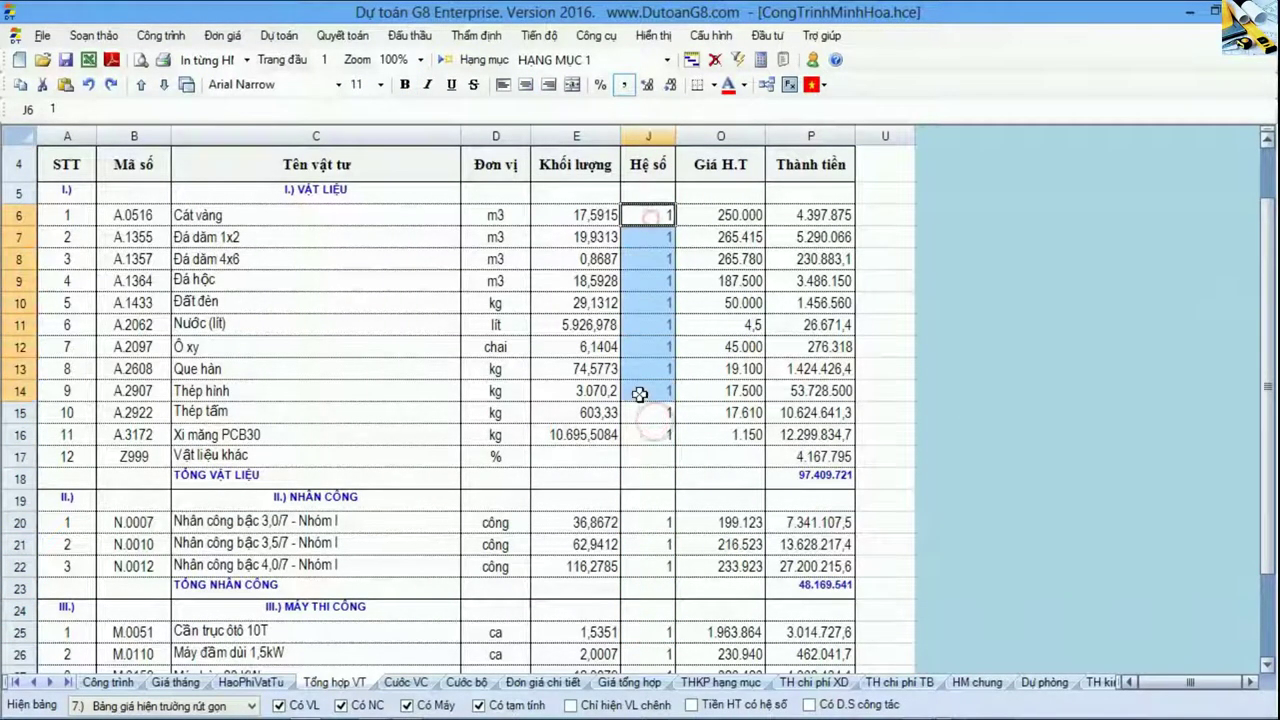
{"action": "left_click_drag", "start_coordinate": [641, 512], "coordinate": [645, 590]}
{"action": "left_click", "coordinate": [646, 252]}
{"action": "left_click_drag", "start_coordinate": [646, 252], "coordinate": [651, 257]}
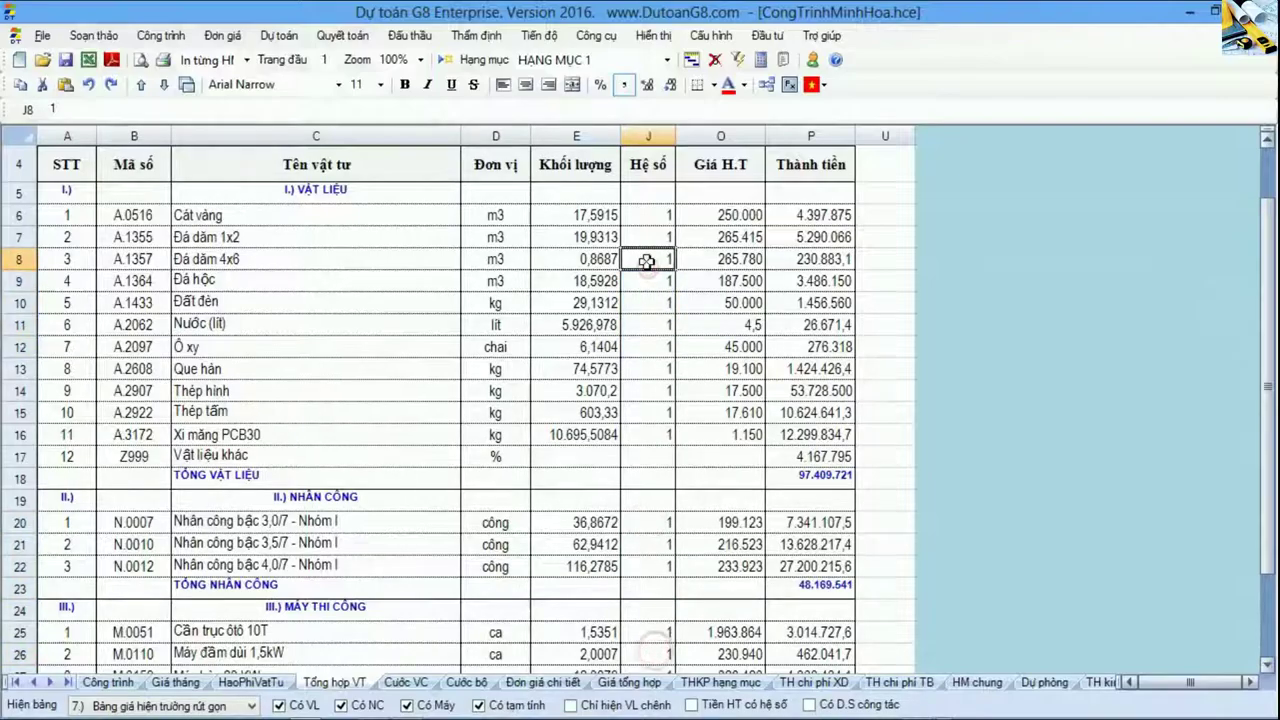
{"action": "left_click_drag", "start_coordinate": [660, 170], "coordinate": [646, 383]}
{"action": "left_click", "coordinate": [740, 324]}
{"action": "left_click", "coordinate": [820, 324]}
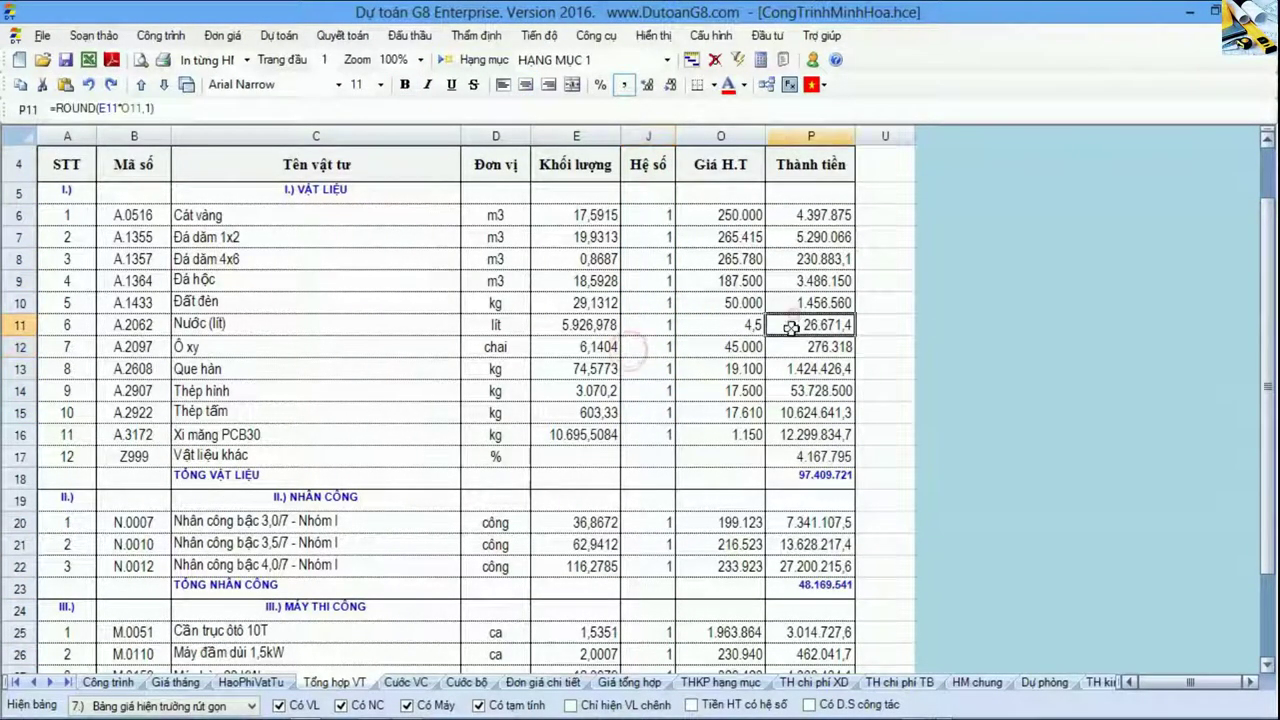
Step: Highlight the Tổng vật liệu, Tổng nhân công and Tổng máy thi công rows and select the machine total in P32
{"action": "left_click_drag", "start_coordinate": [385, 477], "coordinate": [800, 486]}
{"action": "left_click_drag", "start_coordinate": [380, 590], "coordinate": [815, 594]}
{"action": "scroll", "coordinate": [886, 605], "scroll_direction": "down", "scroll_amount": 2}
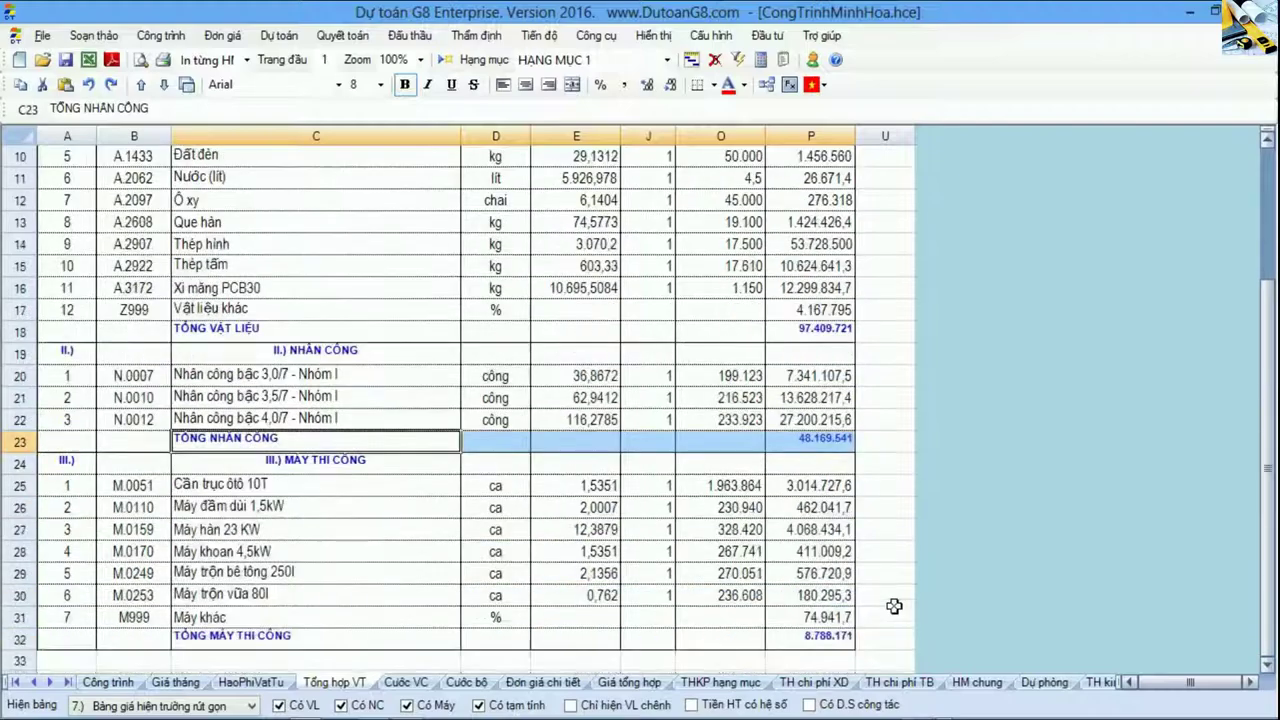
{"action": "left_click_drag", "start_coordinate": [387, 637], "coordinate": [845, 638]}
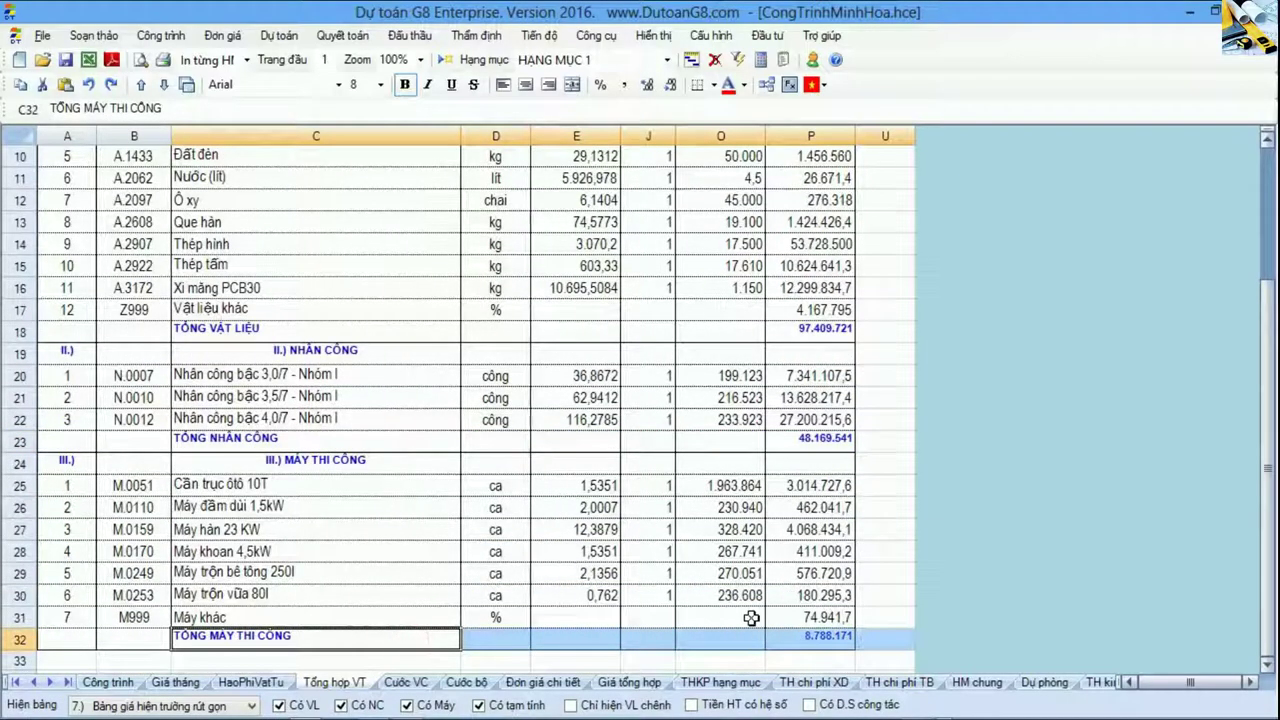
{"action": "left_click", "coordinate": [838, 643]}
Step: In the THKP hạng mục sheet, set the cost basis "Vật tư theo" to THVT (Tổng hợp VT)
{"action": "left_click", "coordinate": [730, 681]}
{"action": "left_click", "coordinate": [676, 555]}
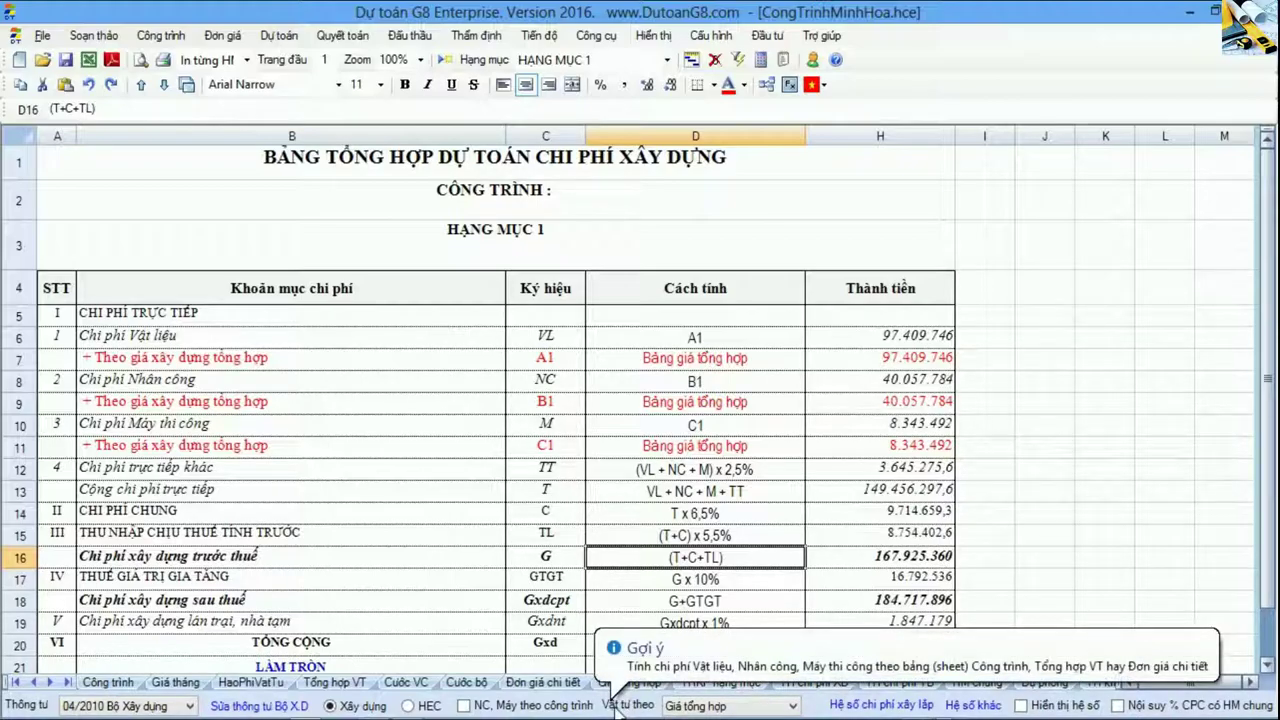
{"action": "left_click", "coordinate": [724, 706]}
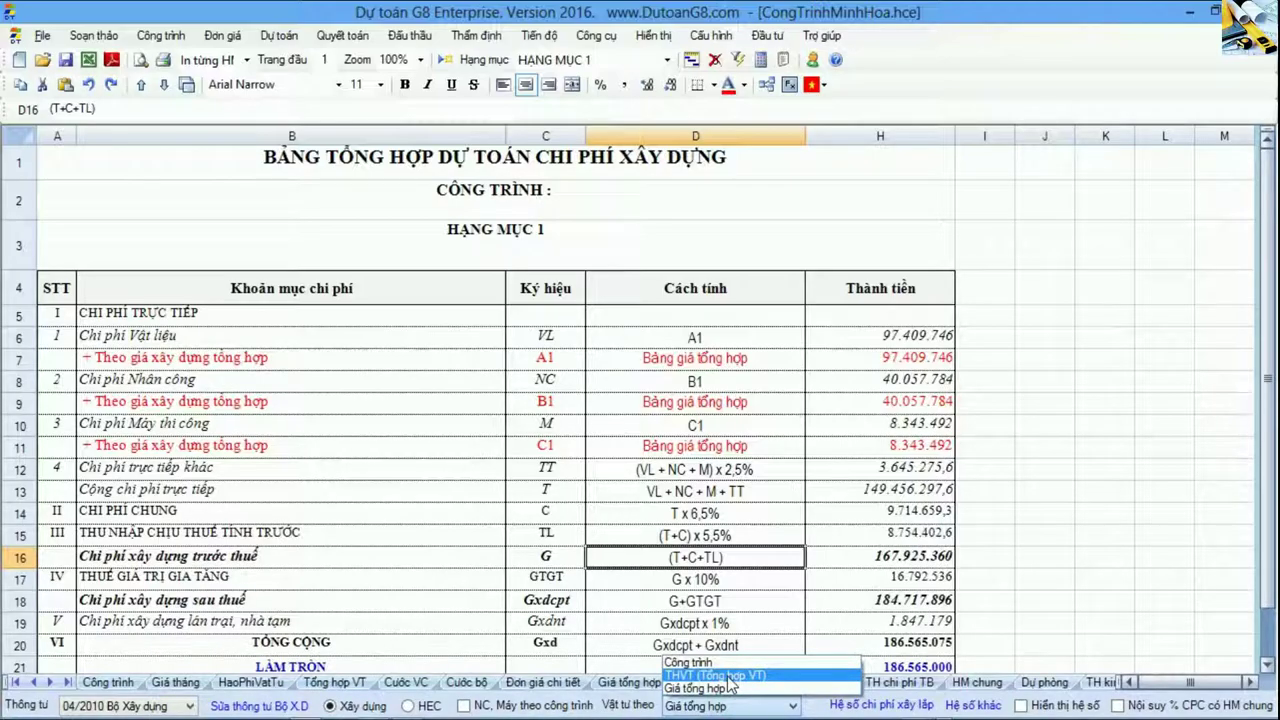
{"action": "left_click", "coordinate": [715, 675]}
{"action": "left_click", "coordinate": [728, 556]}
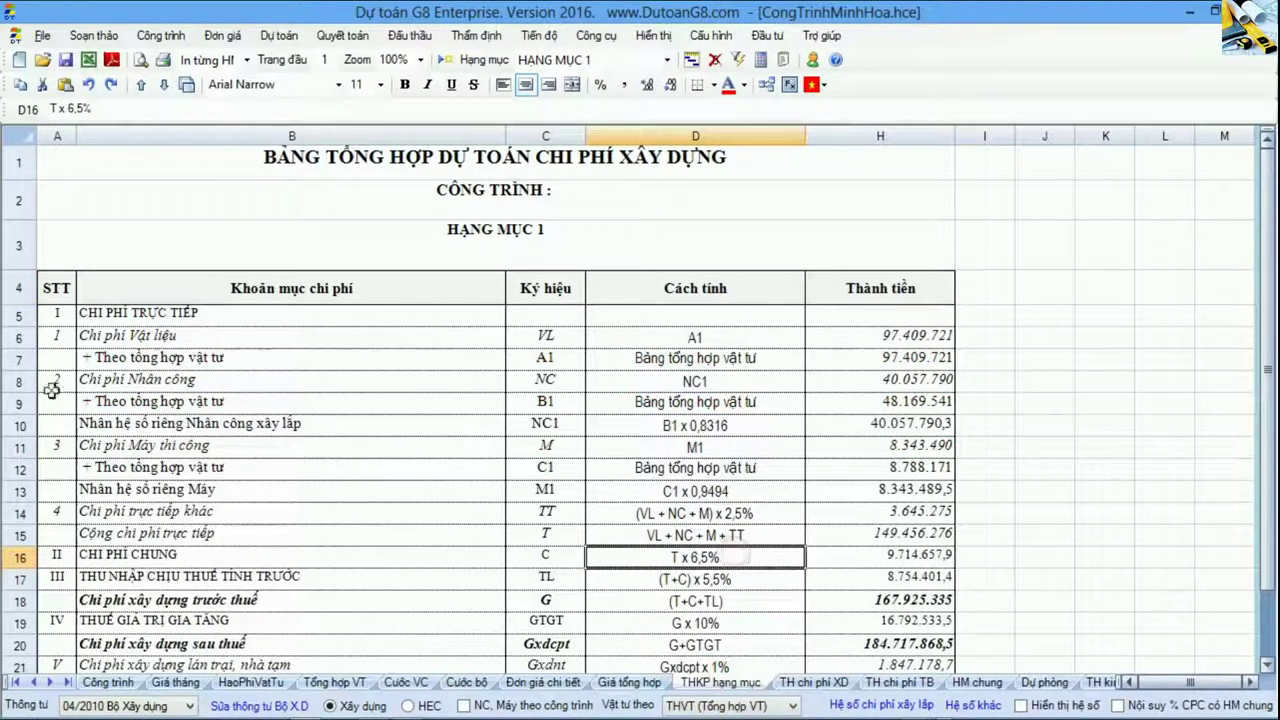
Step: Colour the three "Theo tổng hợp vật tư" rows 7, 9 and 12 red
{"action": "left_click", "coordinate": [45, 358]}
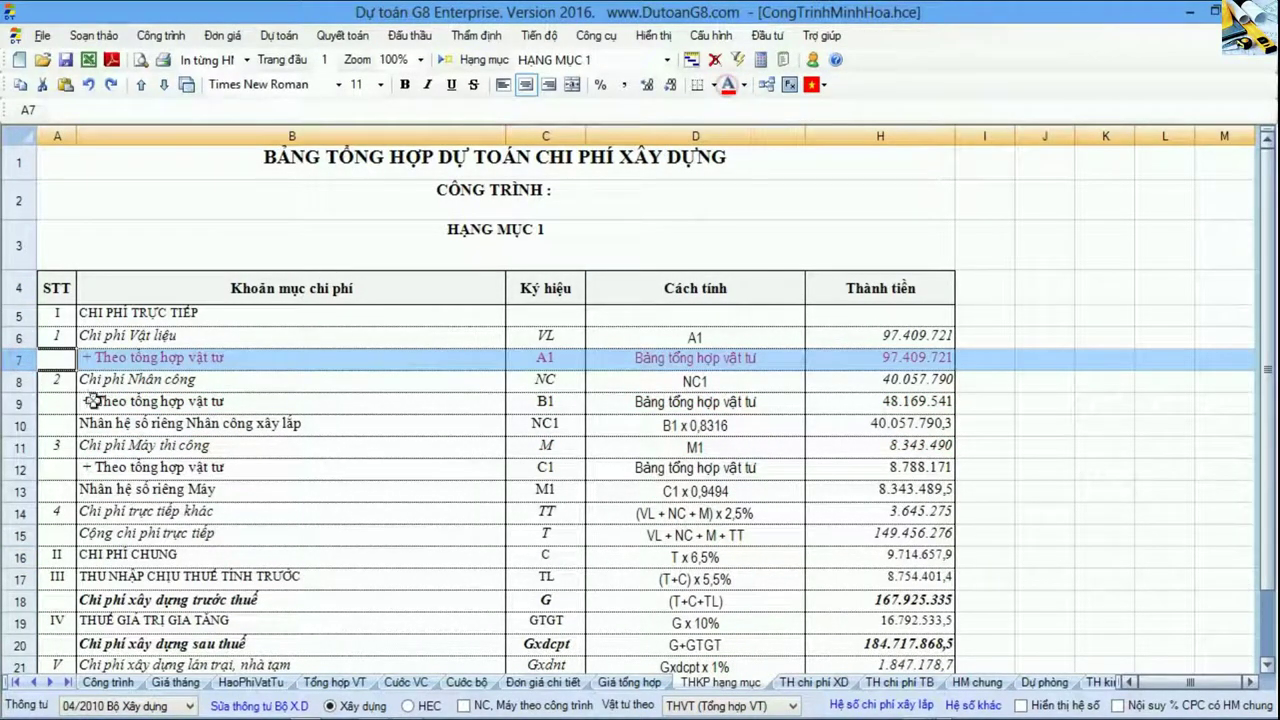
{"action": "left_click", "coordinate": [38, 405]}
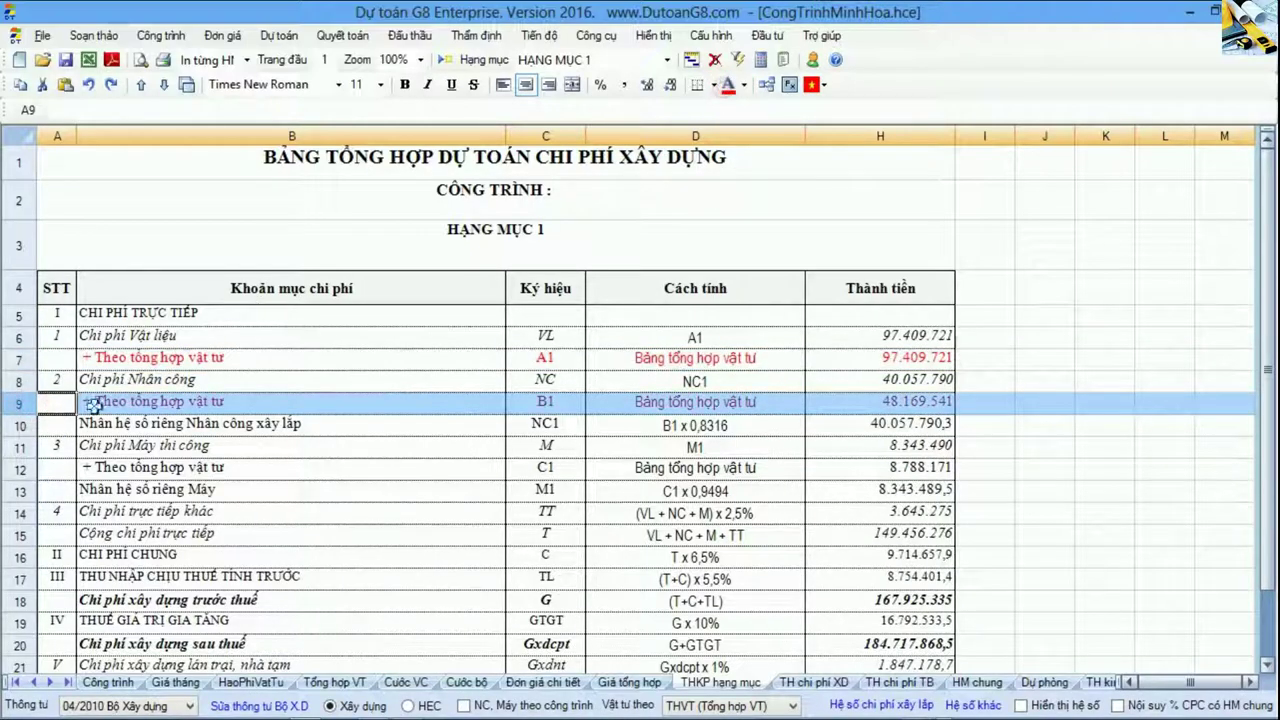
{"action": "left_click", "coordinate": [40, 467]}
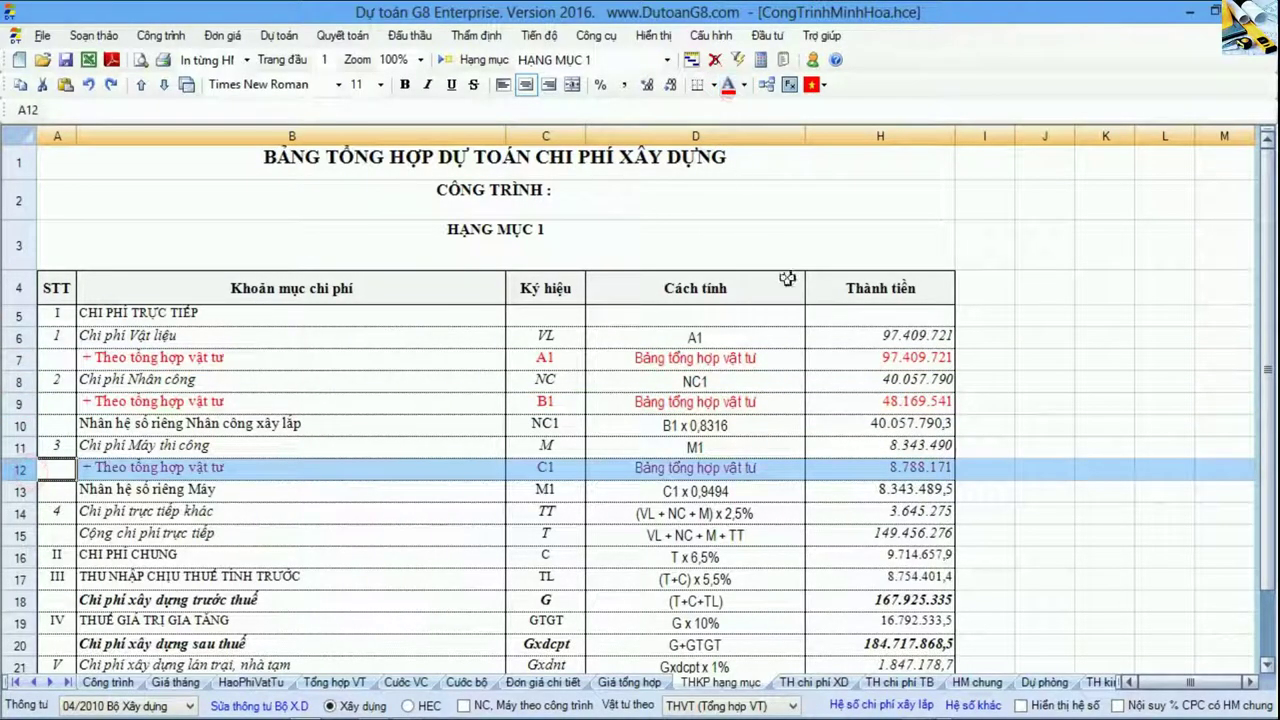
Step: Inspect the Thành tiền formulas of A1, B1 and C1 in cells H7, H9 and H12
{"action": "left_click", "coordinate": [895, 357]}
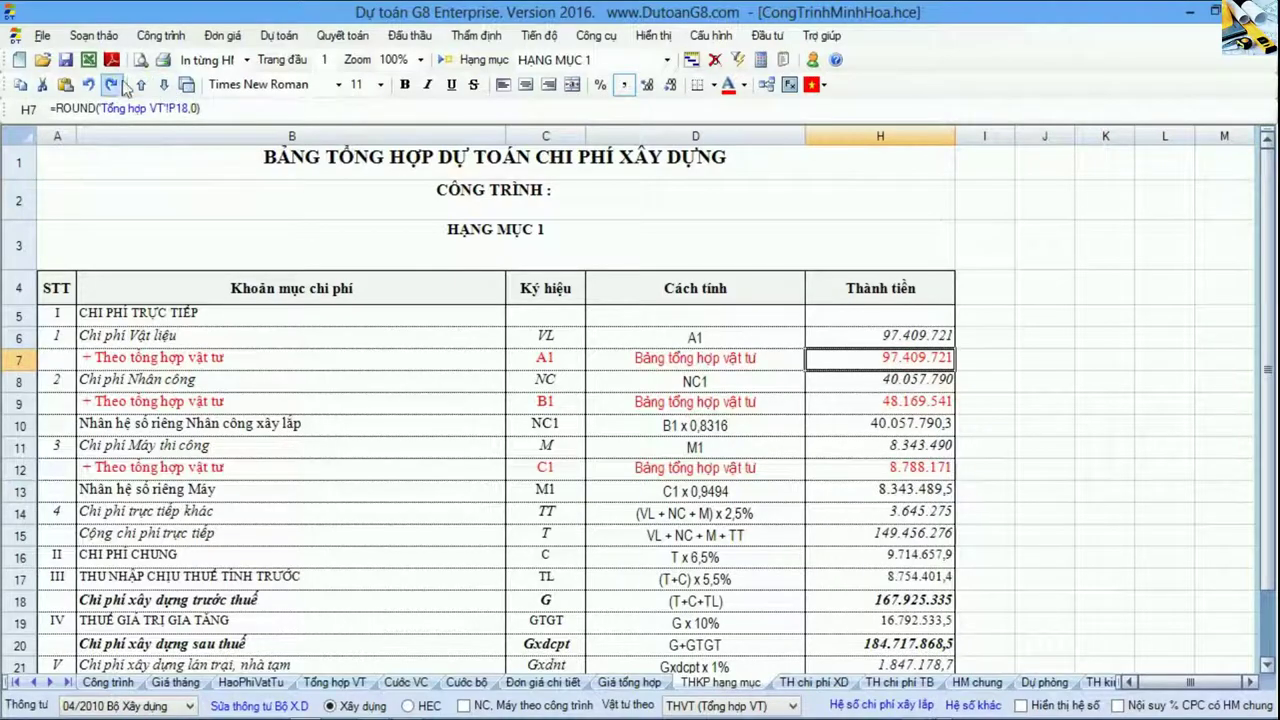
{"action": "left_click", "coordinate": [920, 409]}
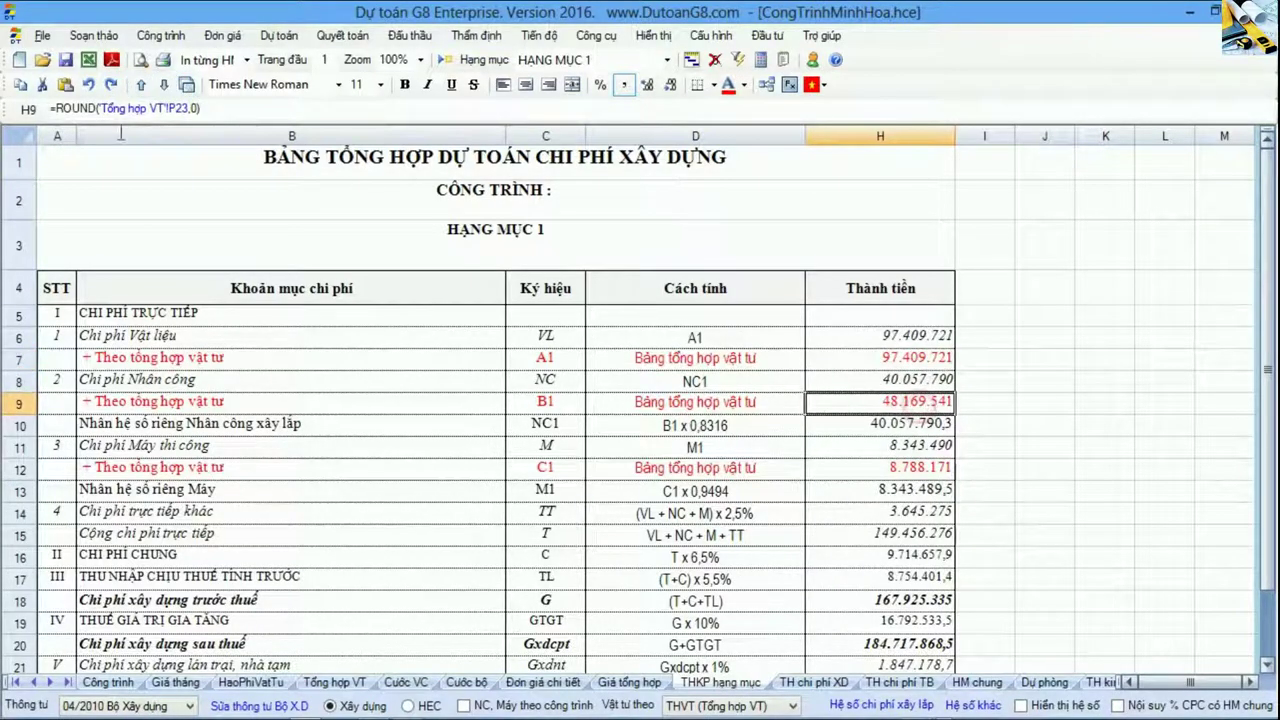
{"action": "left_click", "coordinate": [924, 470]}
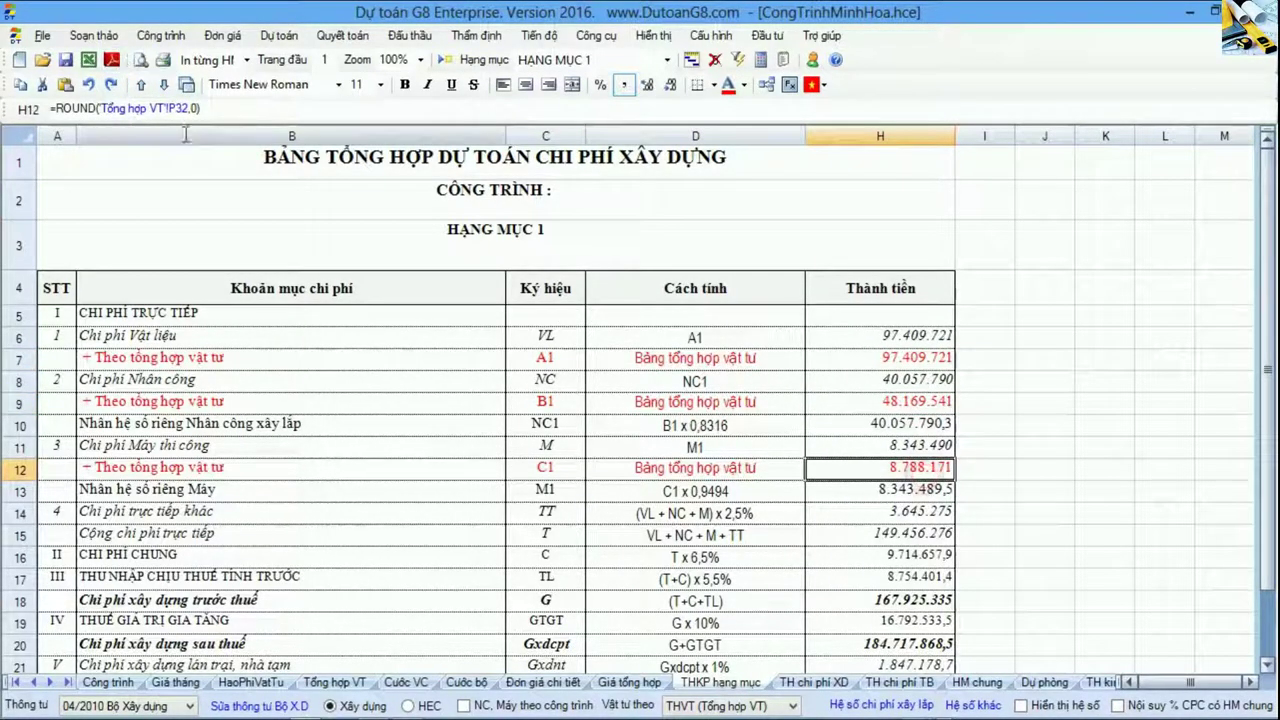
Step: Go to the Tổng hợp VT sheet and highlight the Thành tiền column and total rows 18, 23 and 32 that those formulas reference
{"action": "left_click", "coordinate": [336, 682]}
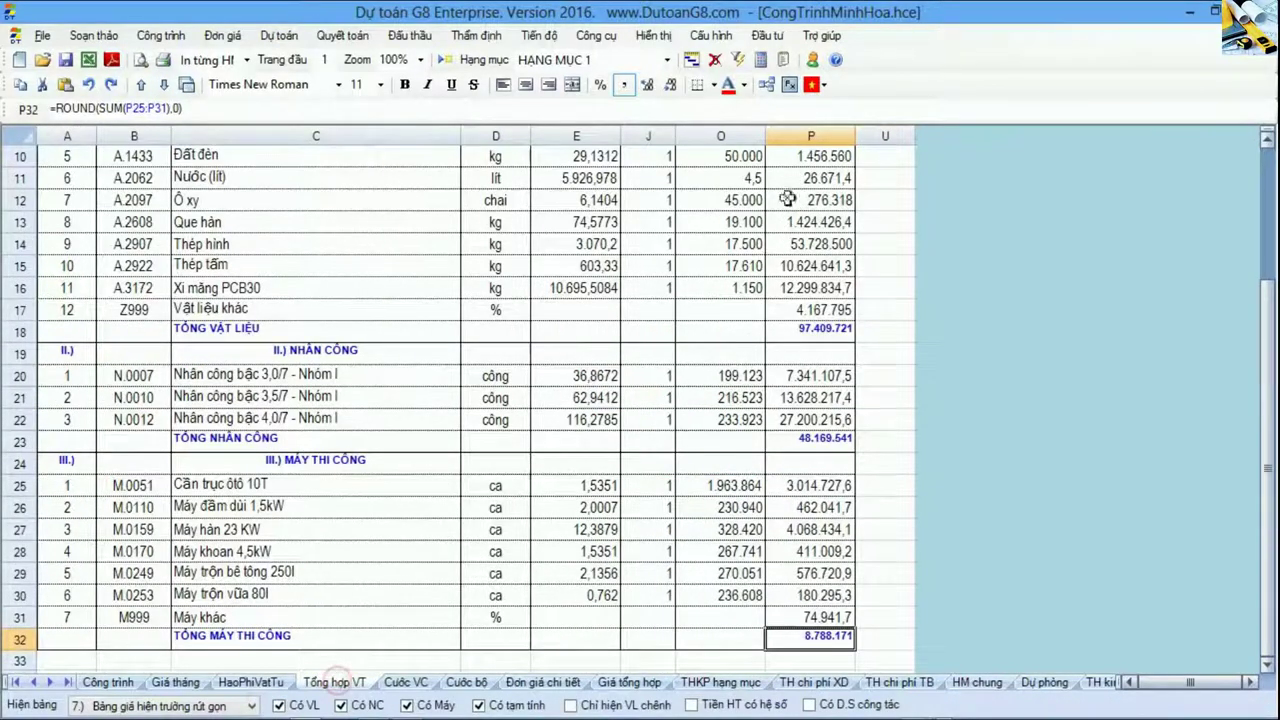
{"action": "left_click", "coordinate": [812, 138]}
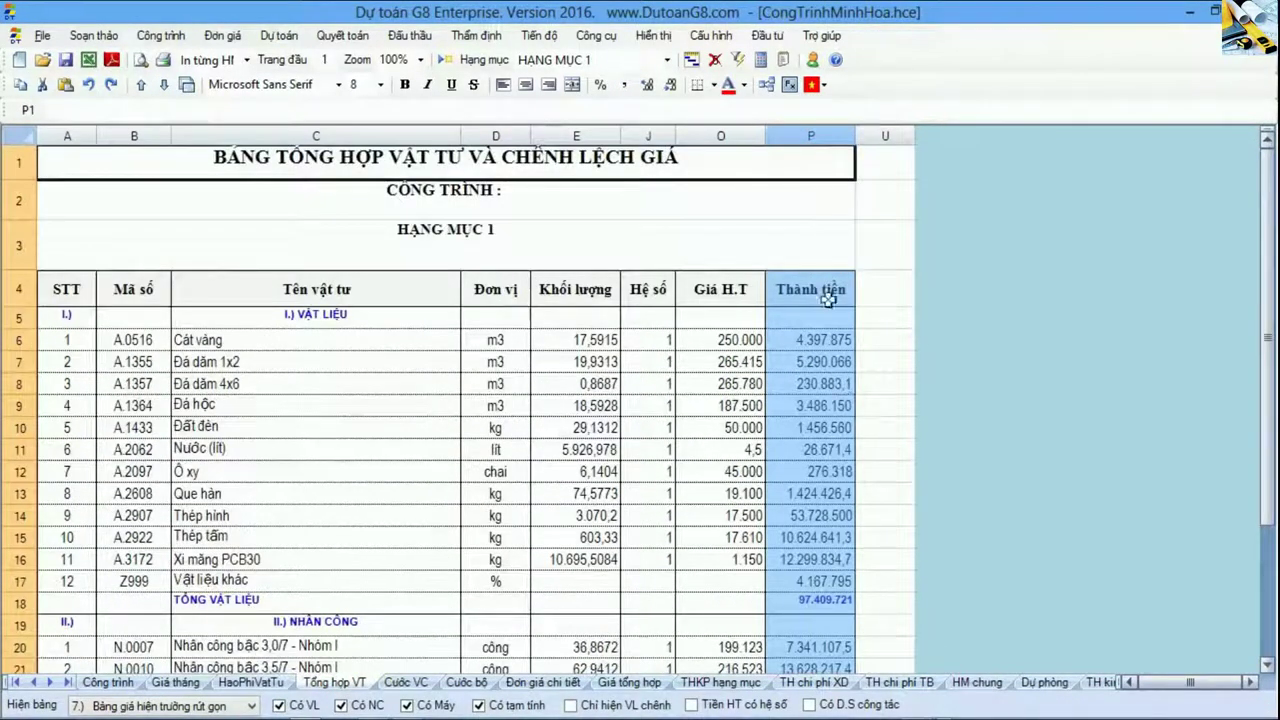
{"action": "scroll", "coordinate": [848, 400], "scroll_direction": "down", "scroll_amount": 2}
{"action": "left_click", "coordinate": [20, 396]}
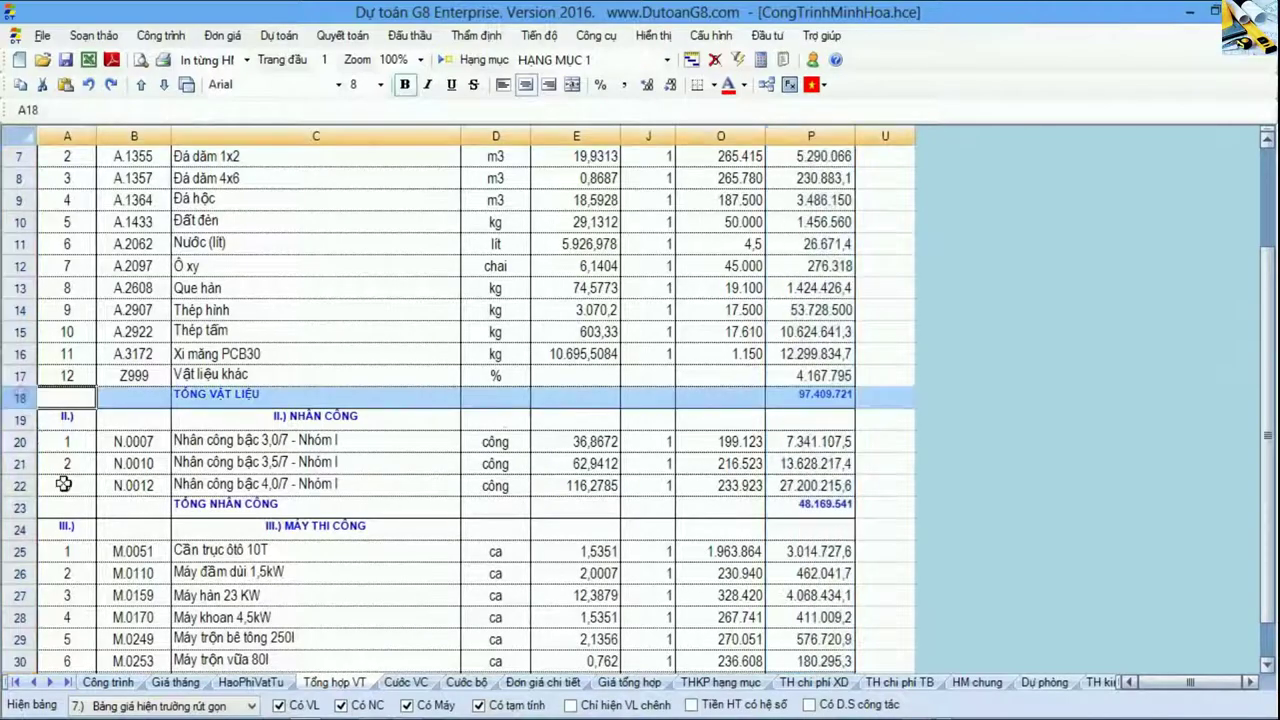
{"action": "left_click", "coordinate": [22, 507]}
{"action": "scroll", "coordinate": [28, 515], "scroll_direction": "down", "scroll_amount": 1}
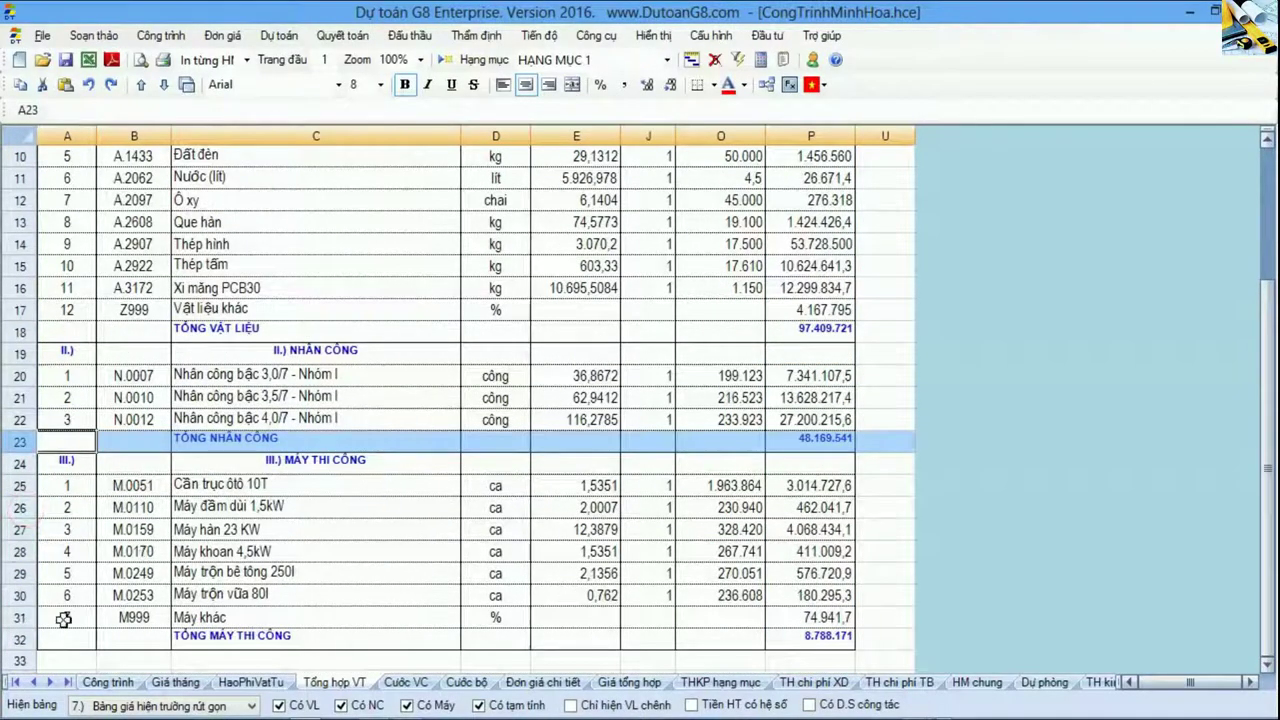
{"action": "left_click", "coordinate": [22, 638]}
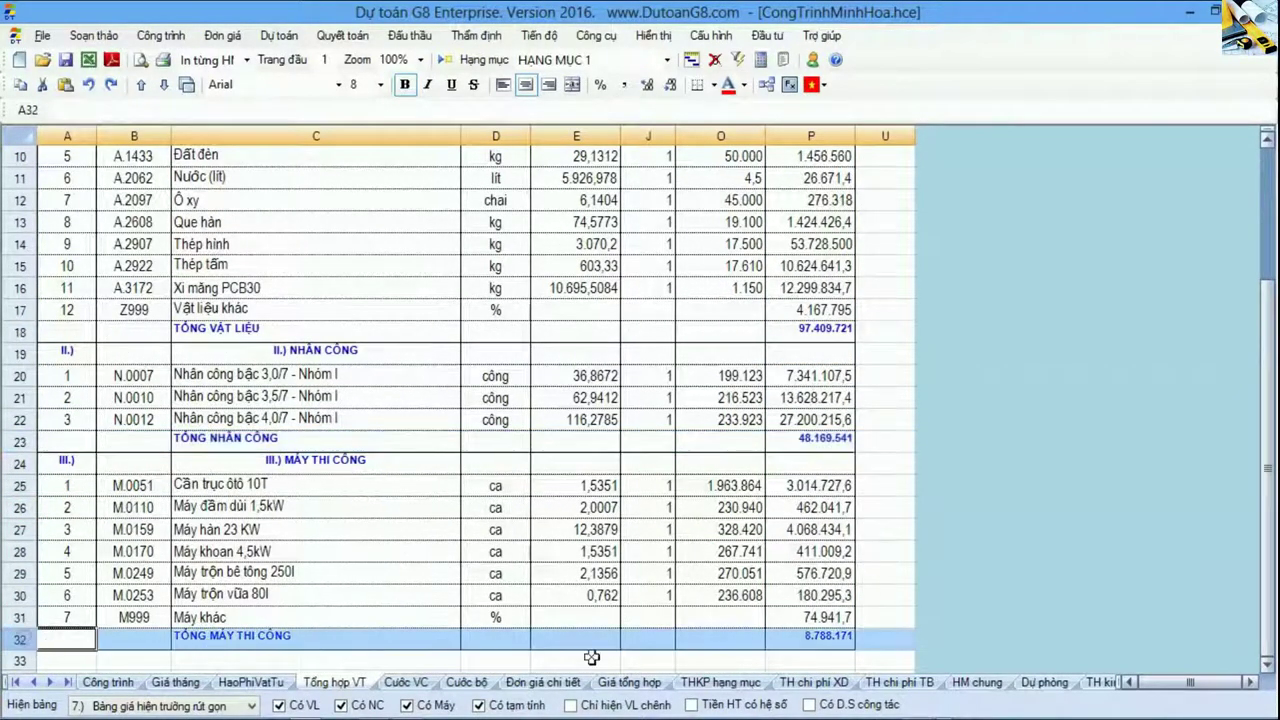
{"action": "left_click", "coordinate": [818, 638]}
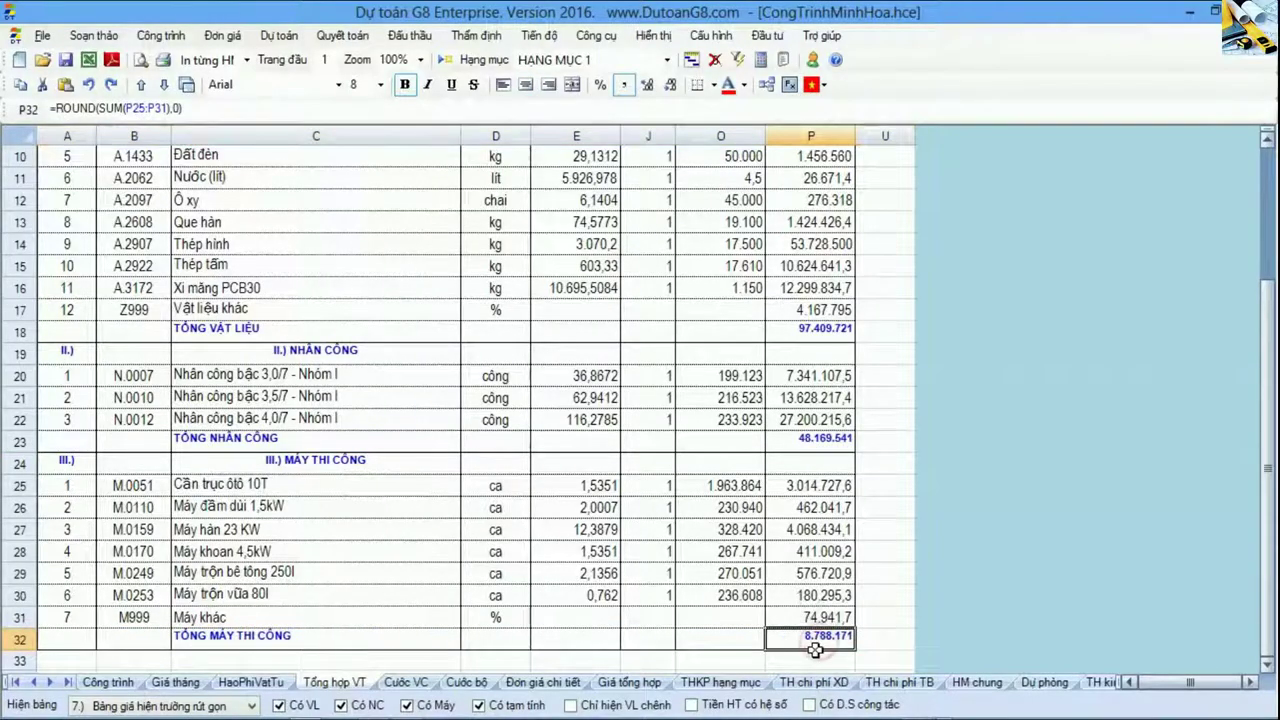
Step: Review the cost summary in THKP hạng mục down to the rounded total and highlight the Đơn giá block P4:S10 in Công trình
{"action": "left_click", "coordinate": [720, 682]}
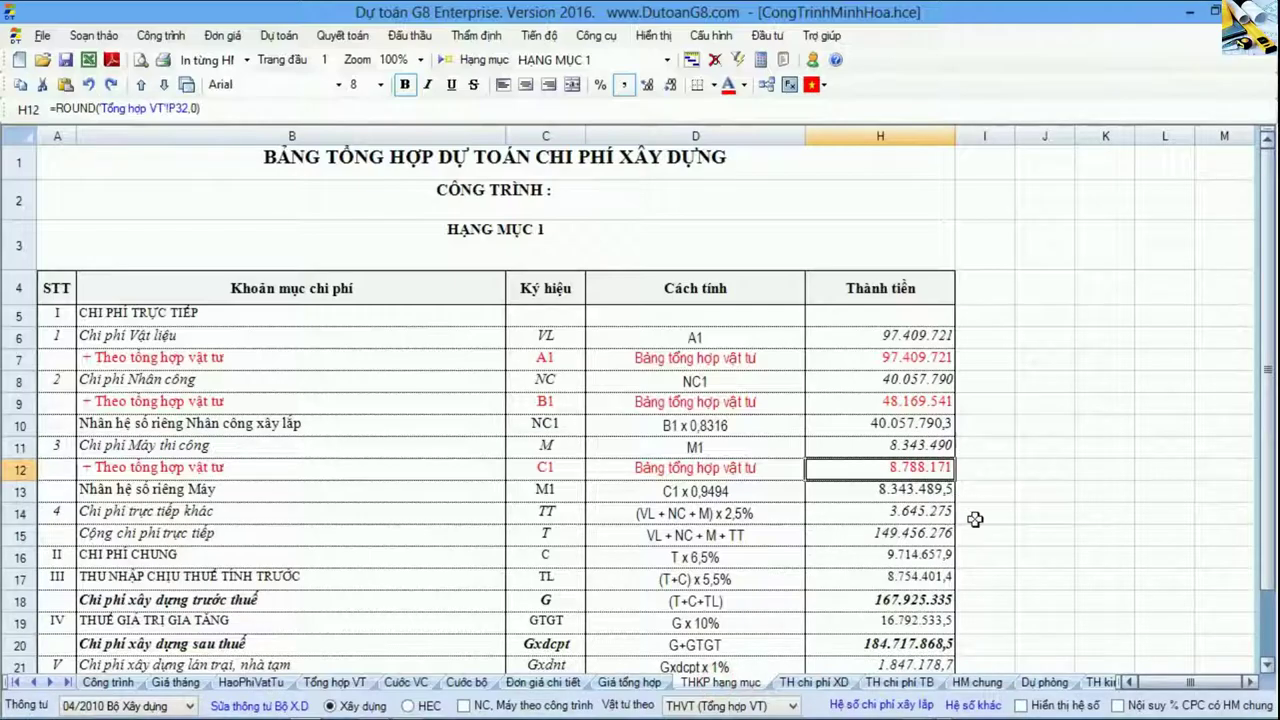
{"action": "scroll", "coordinate": [905, 473], "scroll_direction": "down", "scroll_amount": 1}
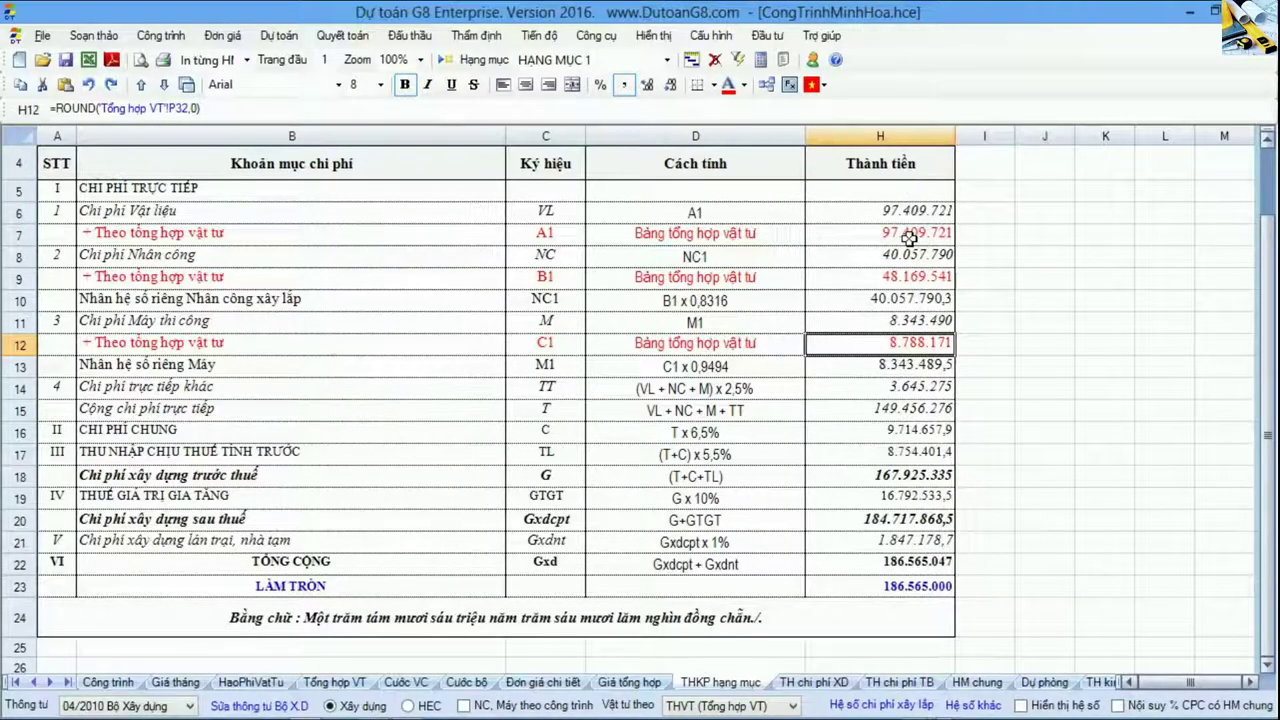
{"action": "left_click", "coordinate": [104, 682]}
{"action": "left_click_drag", "start_coordinate": [640, 264], "coordinate": [765, 447]}
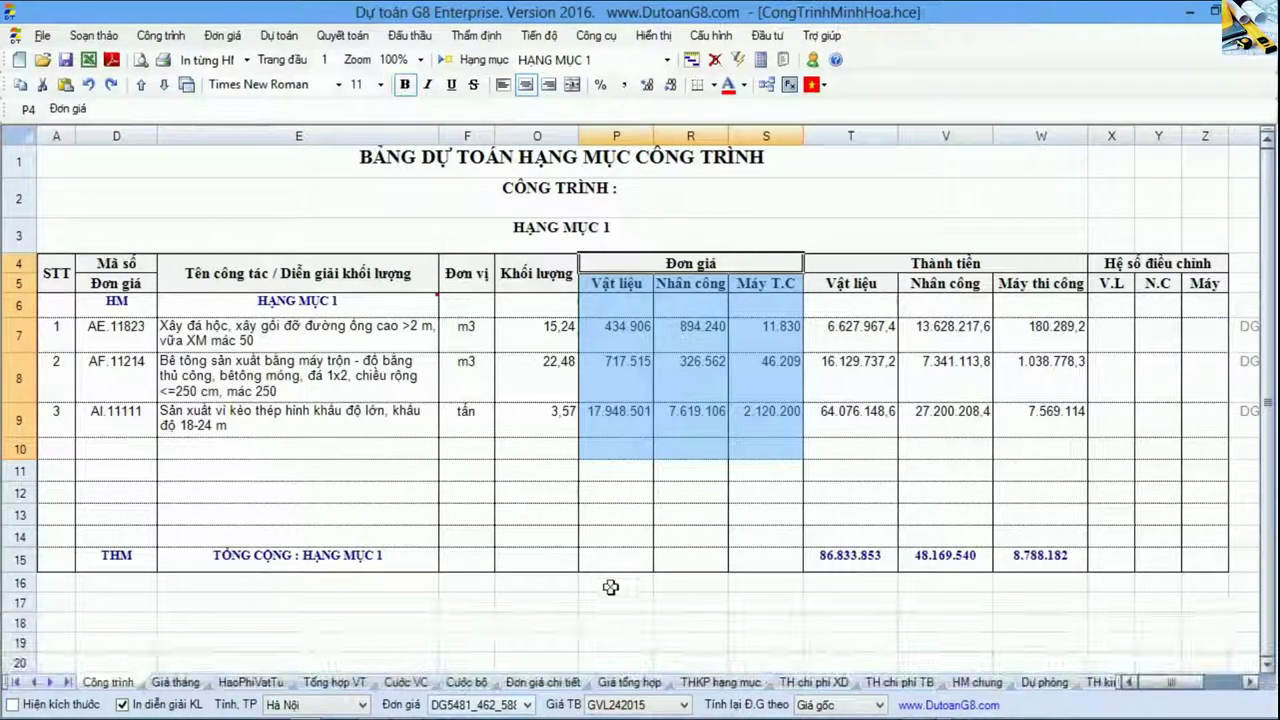
Step: Go to the THKP hạng mục sheet, highlight cost rows 14 to 20 and inspect the pre-tax construction cost formula in H18
{"action": "left_click", "coordinate": [720, 682]}
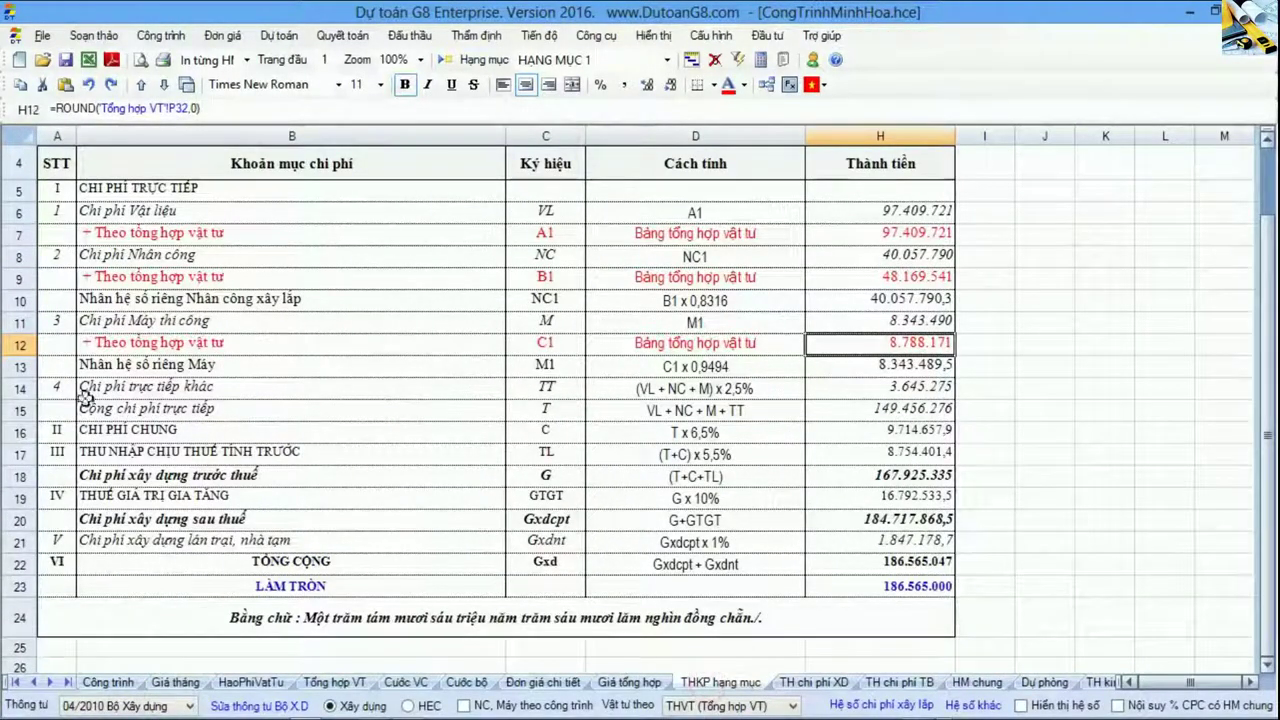
{"action": "mouse_move", "coordinate": [20, 388]}
{"action": "left_mouse_down"}
{"action": "mouse_move", "coordinate": [24, 528]}
{"action": "mouse_move", "coordinate": [35, 532]}
{"action": "left_mouse_up"}
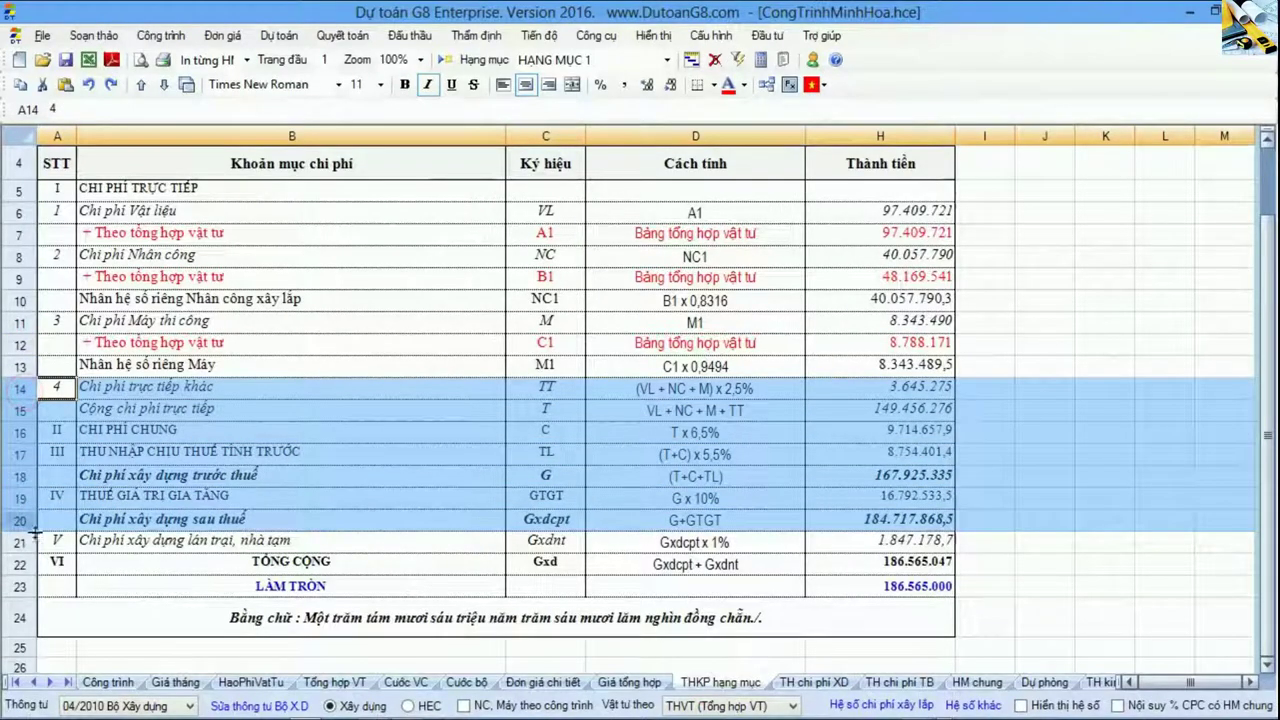
{"action": "left_click", "coordinate": [897, 468]}
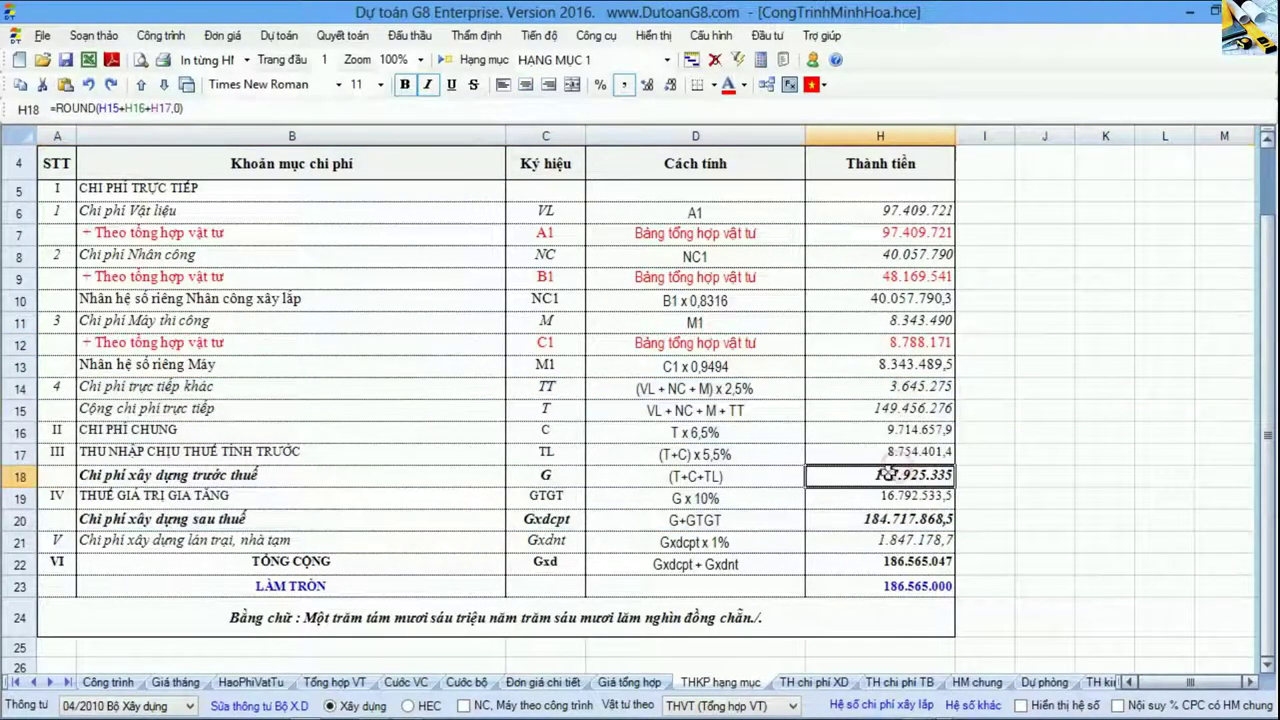
Step: Set the circular (Thông tư) for the THKP hạng mục cost summary to 06/2016 Bộ Xây dựng
{"action": "left_click", "coordinate": [92, 707]}
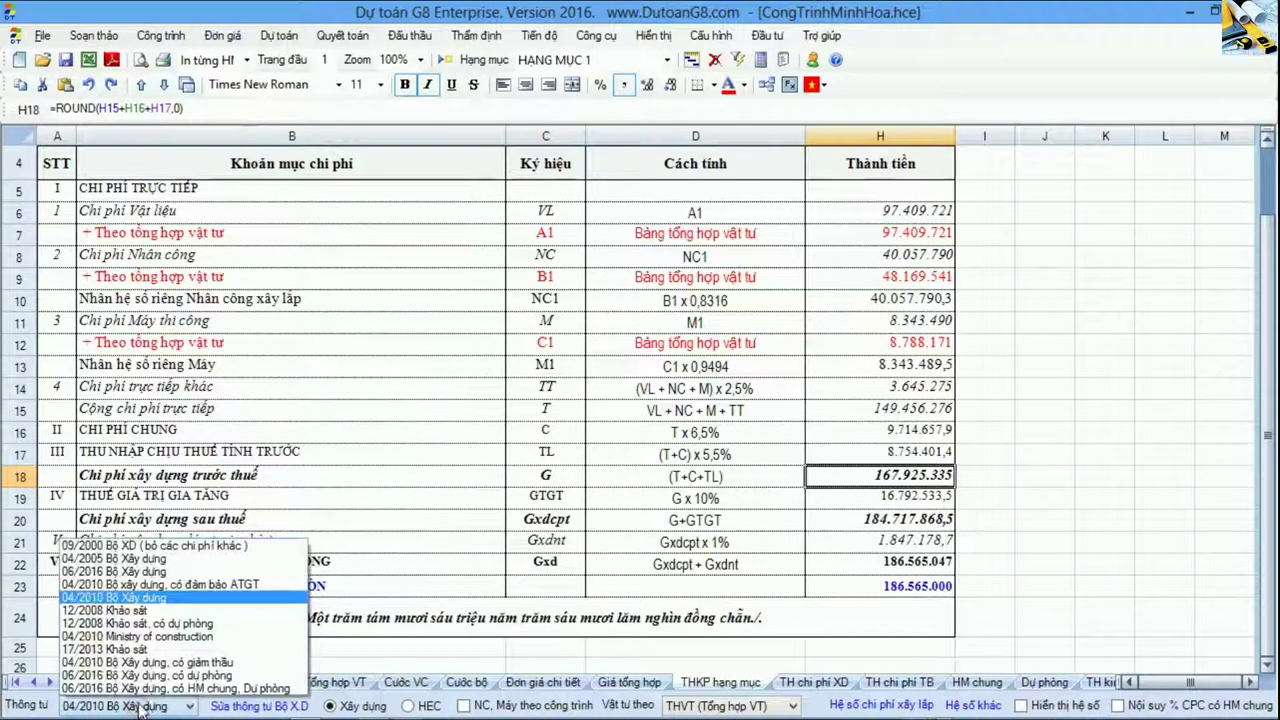
{"action": "left_click", "coordinate": [129, 572]}
{"action": "left_click", "coordinate": [283, 471]}
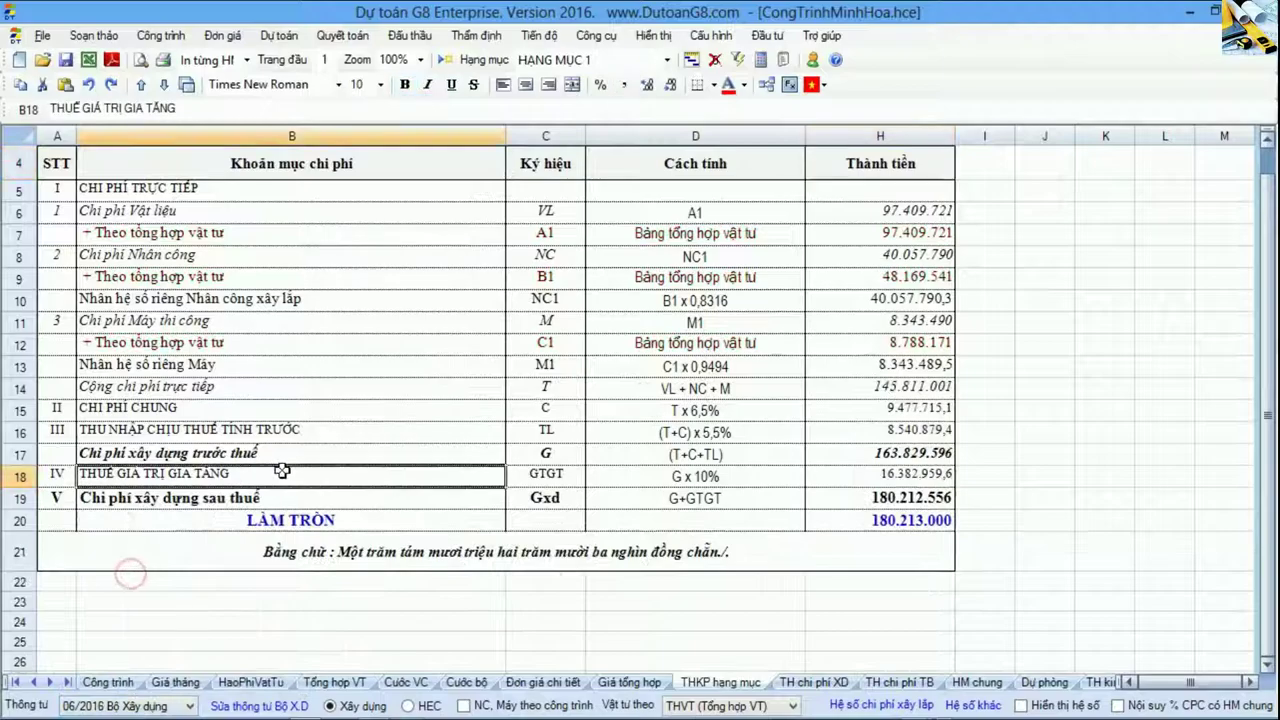
Step: Colour the "Theo tổng hợp vật tư" rows 7, 9 and 12 red in the 06/2016 cost summary
{"action": "left_click", "coordinate": [18, 233]}
{"action": "left_click", "coordinate": [730, 85]}
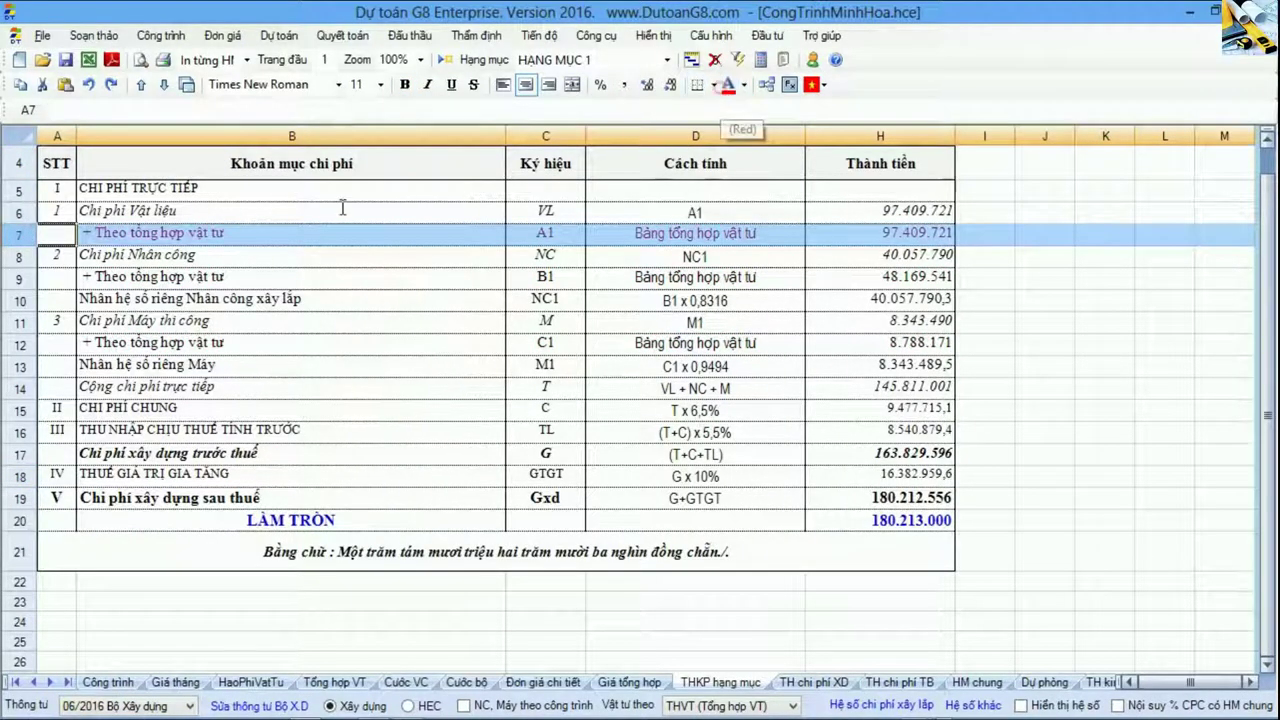
{"action": "left_click", "coordinate": [20, 280]}
{"action": "left_click", "coordinate": [730, 85]}
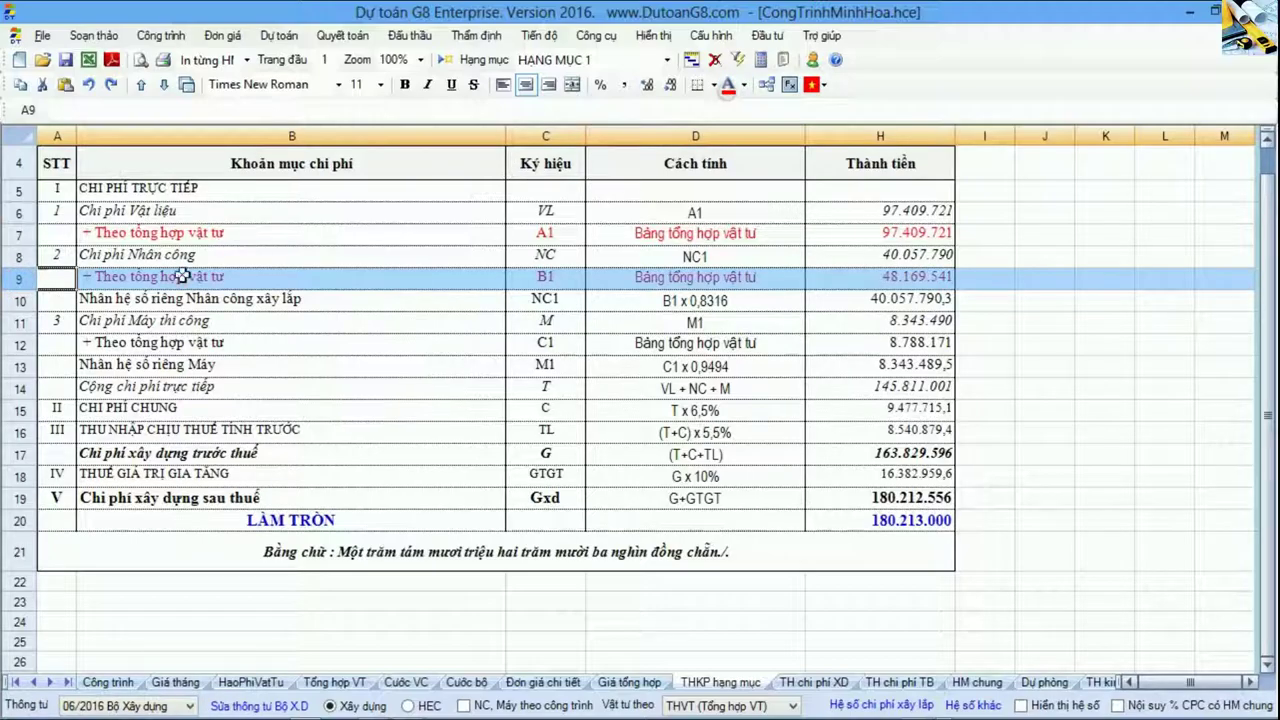
{"action": "left_click", "coordinate": [20, 342]}
{"action": "left_click", "coordinate": [730, 85]}
Step: Inspect the Thành tiền formulas of A1, B1, C1 and the pre-tax cost G in cells H7, H9, H12 and H17
{"action": "left_click", "coordinate": [876, 232]}
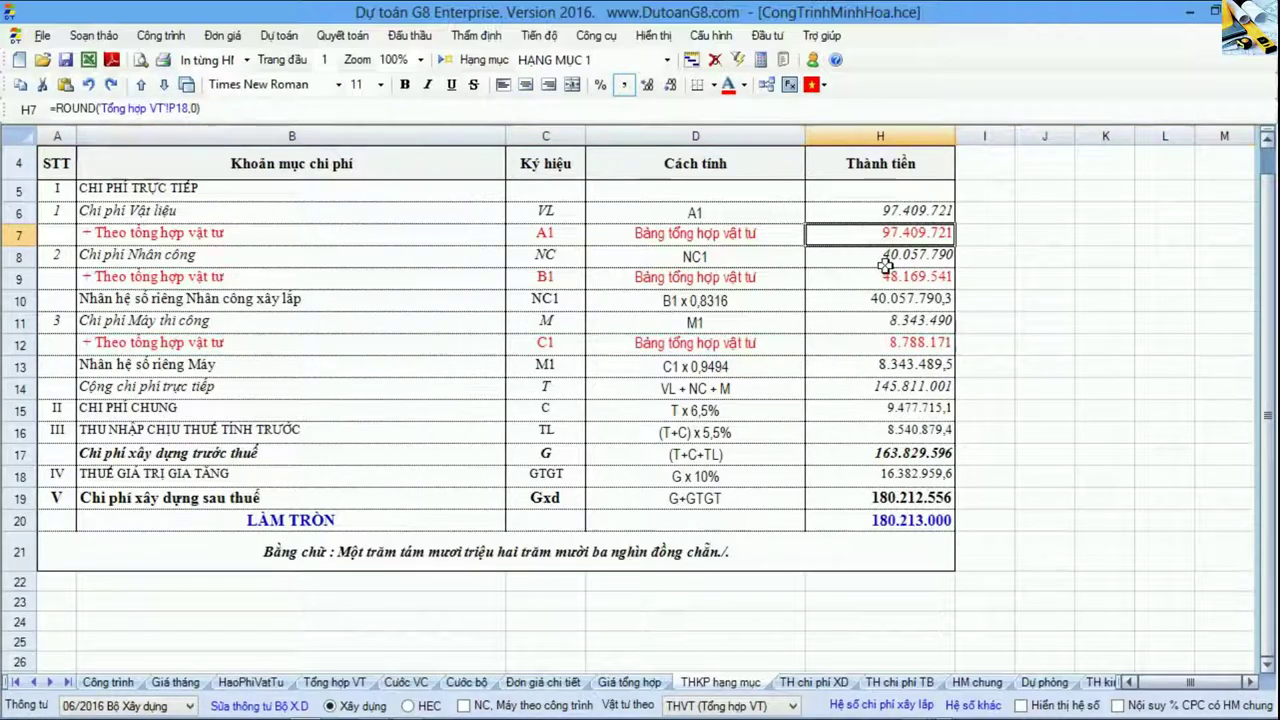
{"action": "left_click", "coordinate": [899, 278]}
{"action": "left_click", "coordinate": [876, 343]}
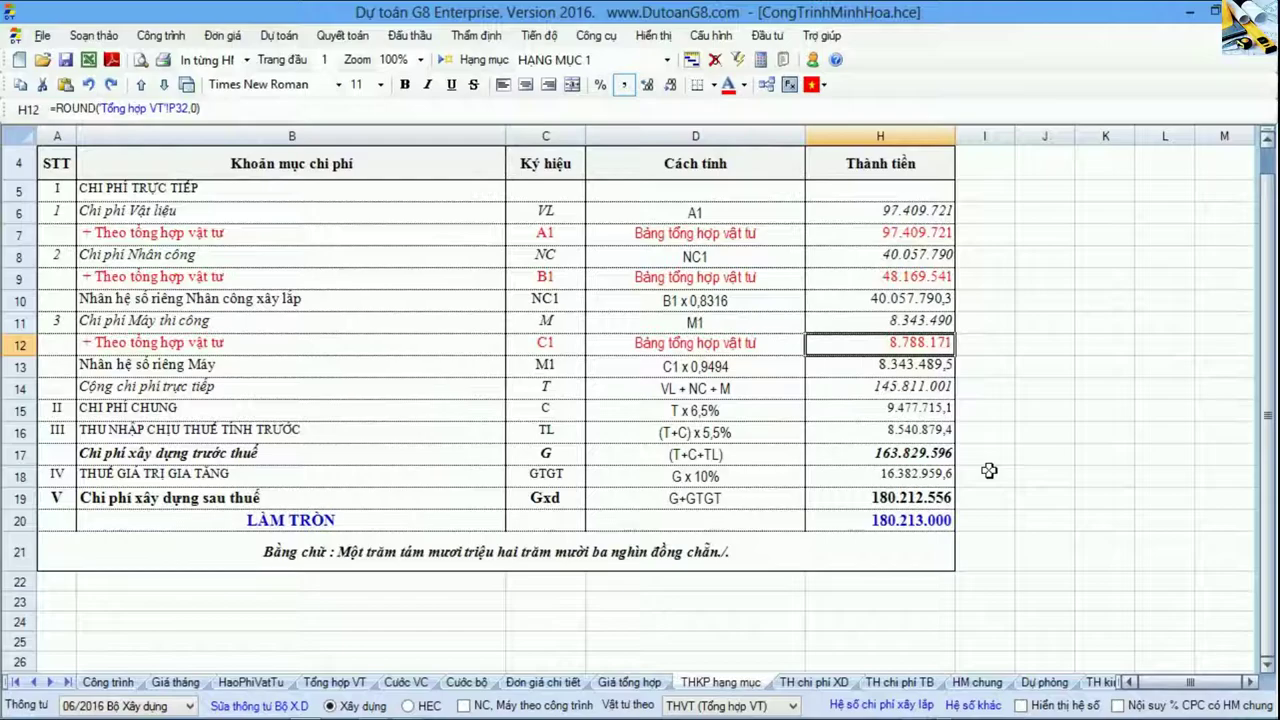
{"action": "left_click", "coordinate": [945, 452]}
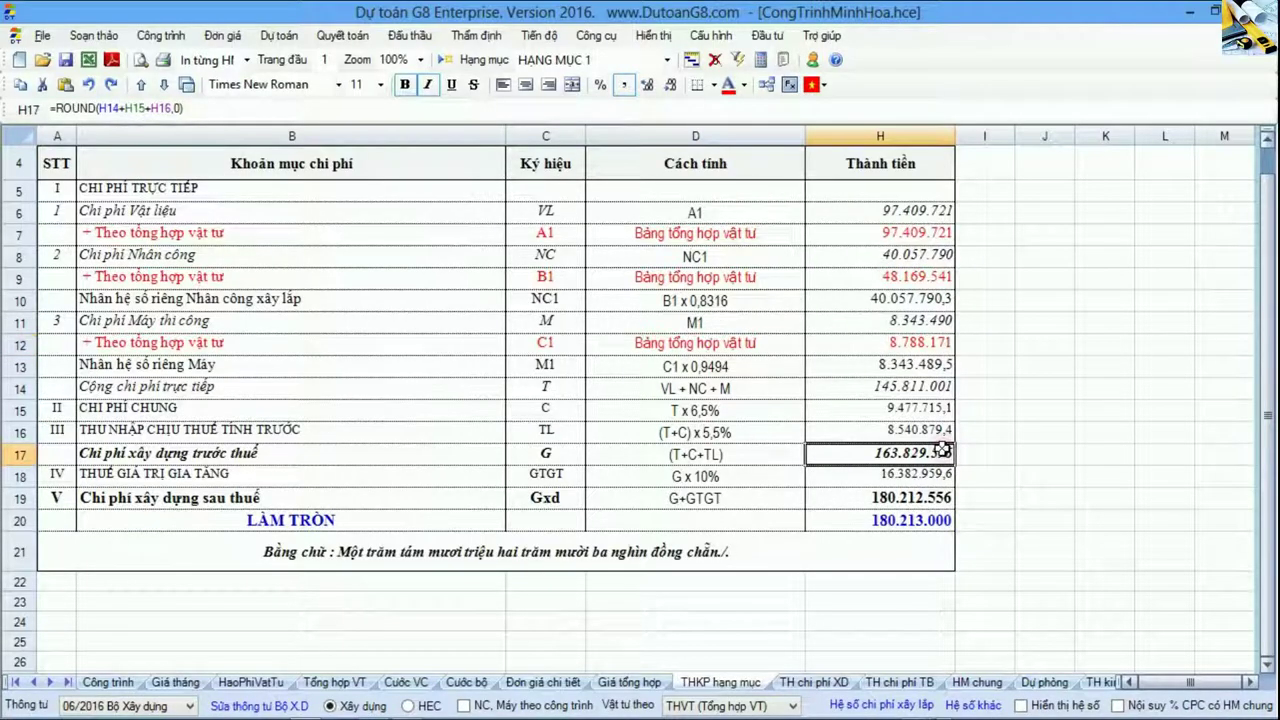
Step: Switch to the ThongTu 06_2016_TT-BXD.pdf file in Foxit Reader and move from table 3.5 to table 3.6 on page 66
{"action": "key", "text": "alt+Tab"}
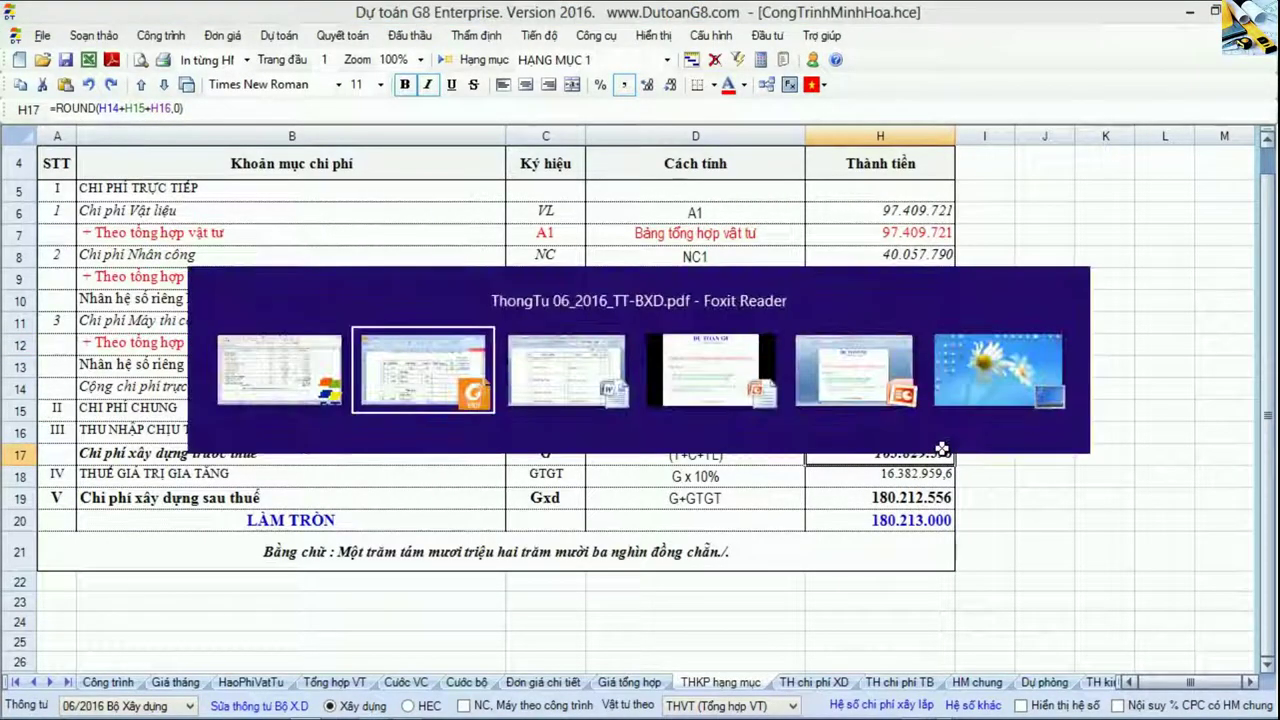
{"action": "scroll", "coordinate": [838, 510], "scroll_direction": "up", "scroll_amount": 3}
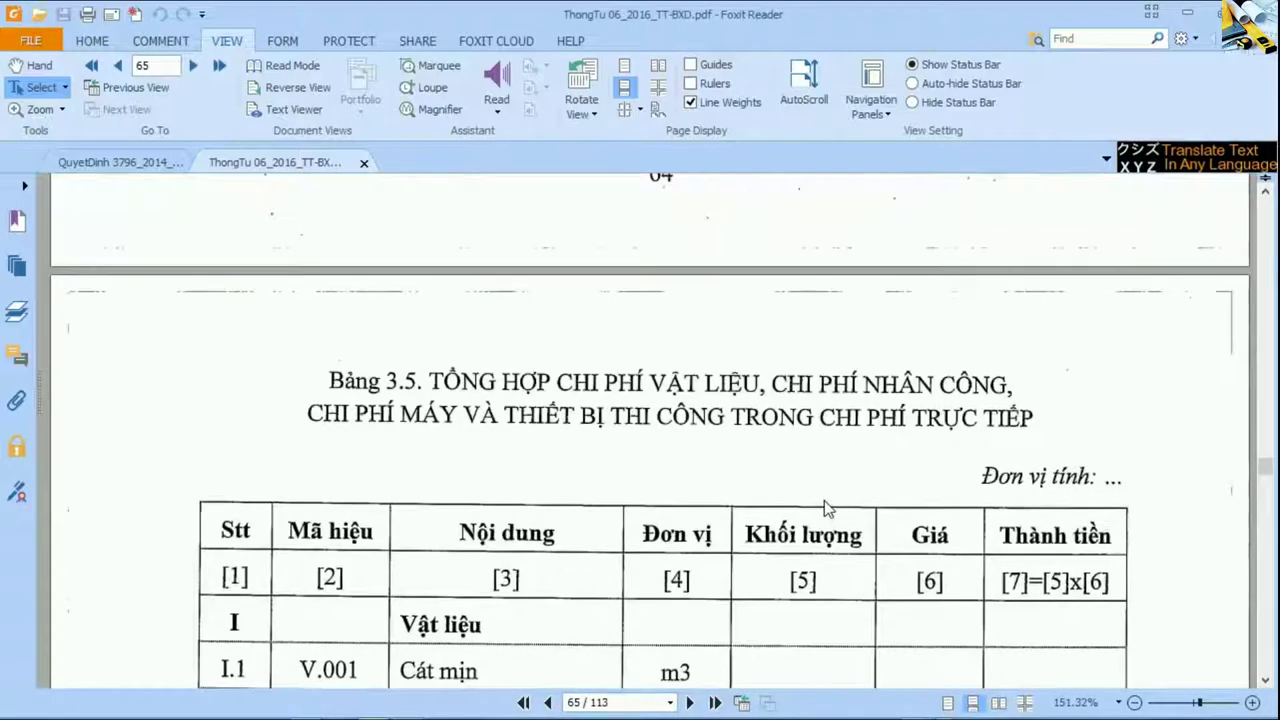
{"action": "scroll", "coordinate": [819, 503], "scroll_direction": "down", "scroll_amount": 15}
{"action": "scroll", "coordinate": [781, 538], "scroll_direction": "down", "scroll_amount": 10}
{"action": "scroll", "coordinate": [768, 538], "scroll_direction": "down", "scroll_amount": 3}
{"action": "scroll", "coordinate": [769, 539], "scroll_direction": "up", "scroll_amount": 3}
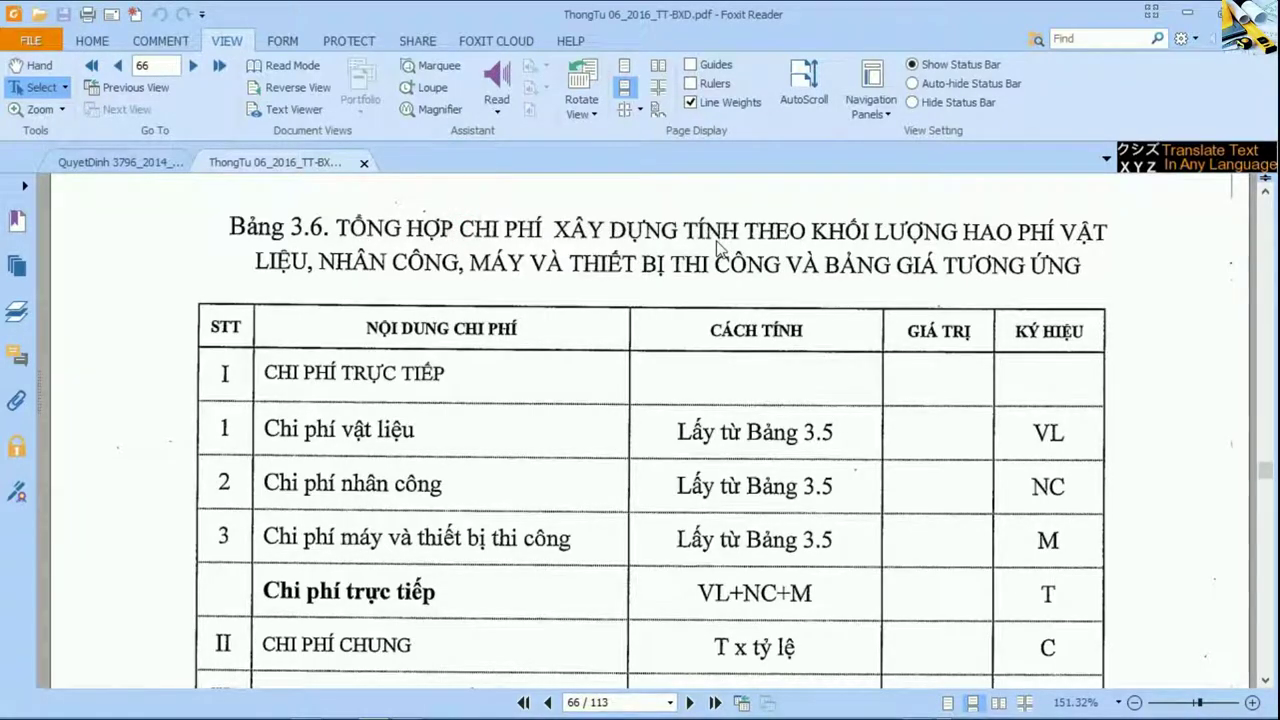
Step: Review the general cost rate tables 3.7 and 3.8 in the circular and return to table 3.6
{"action": "scroll", "coordinate": [726, 390], "scroll_direction": "down", "scroll_amount": 10}
{"action": "scroll", "coordinate": [726, 388], "scroll_direction": "down", "scroll_amount": 10}
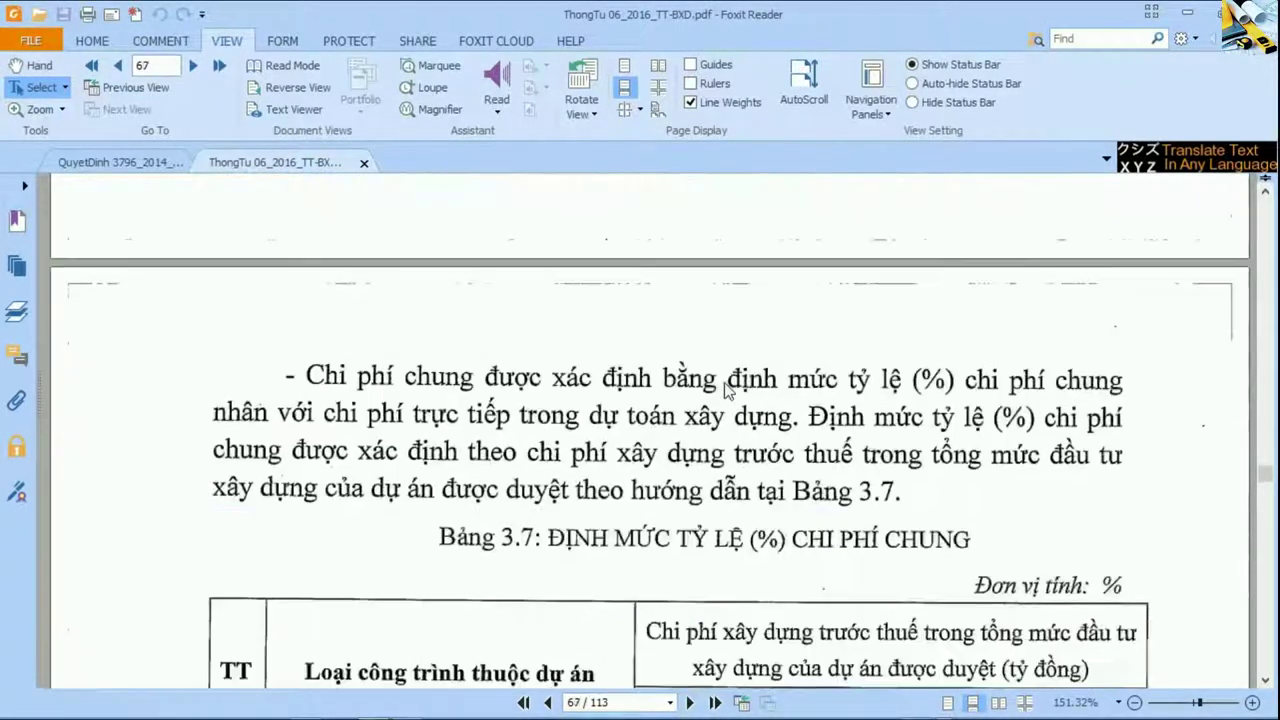
{"action": "scroll", "coordinate": [710, 379], "scroll_direction": "up", "scroll_amount": 5}
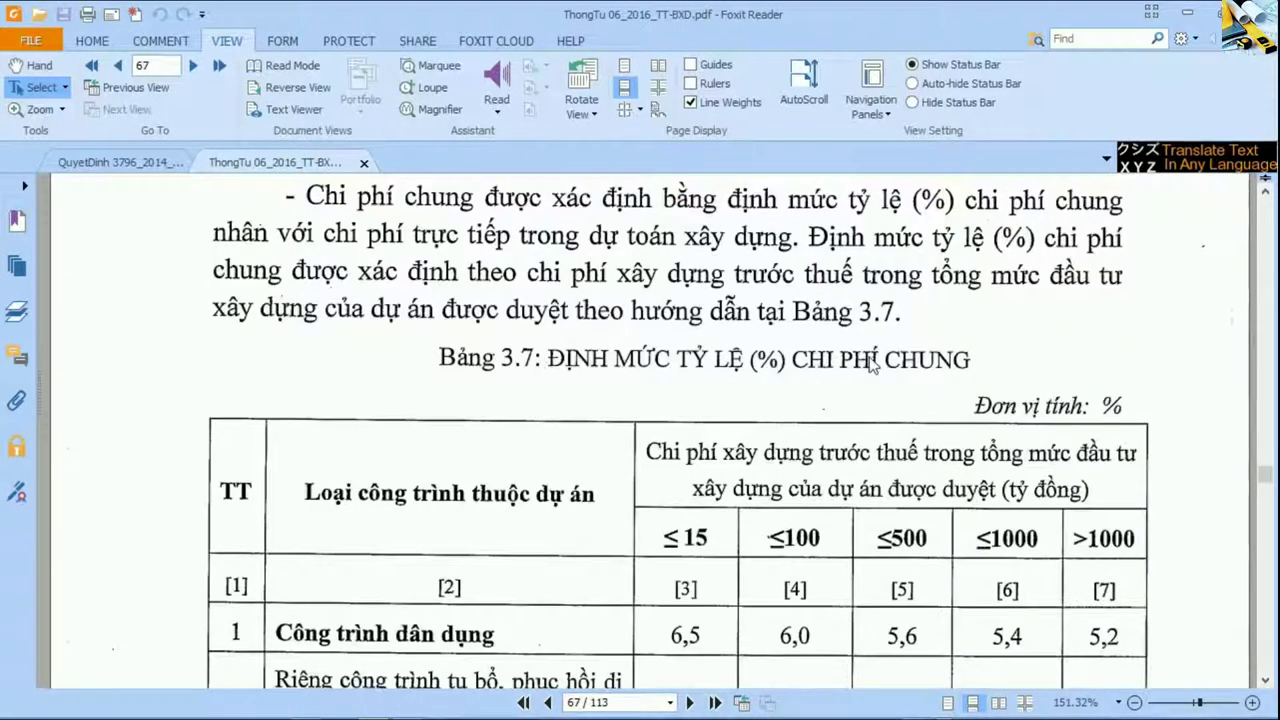
{"action": "scroll", "coordinate": [795, 470], "scroll_direction": "down", "scroll_amount": 5}
{"action": "scroll", "coordinate": [777, 455], "scroll_direction": "down", "scroll_amount": 20}
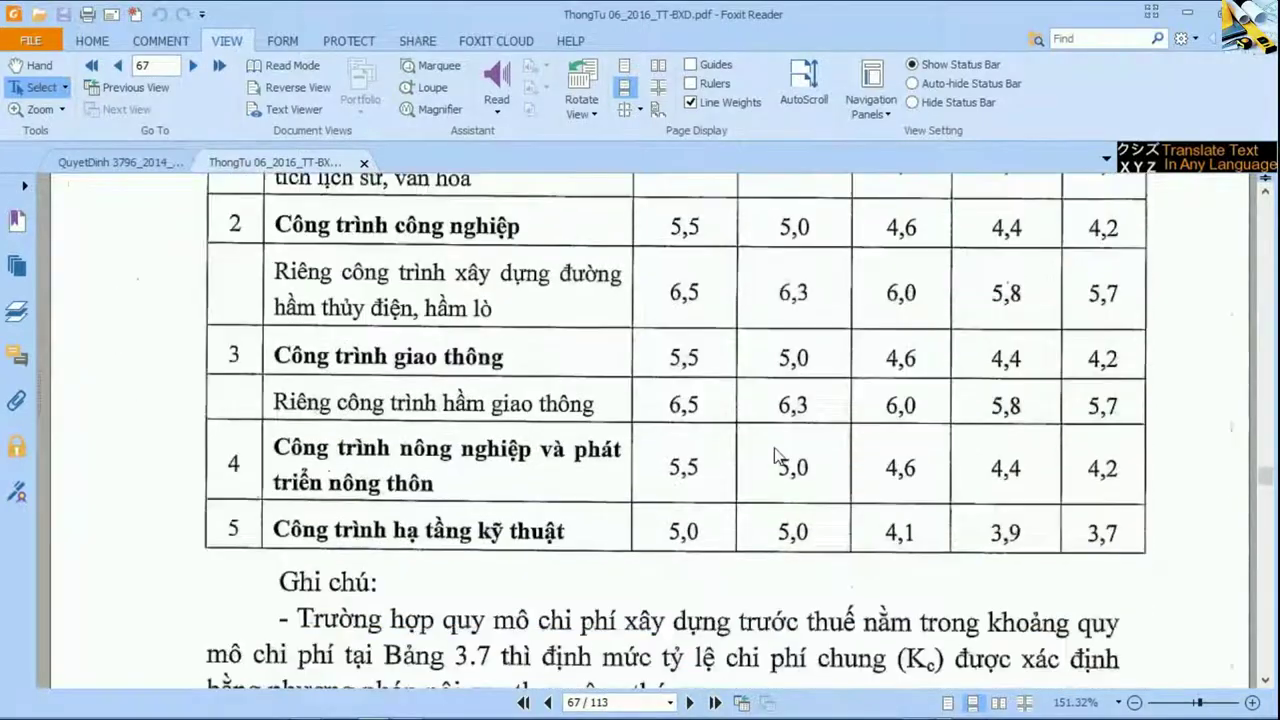
{"action": "scroll", "coordinate": [776, 451], "scroll_direction": "down", "scroll_amount": 8}
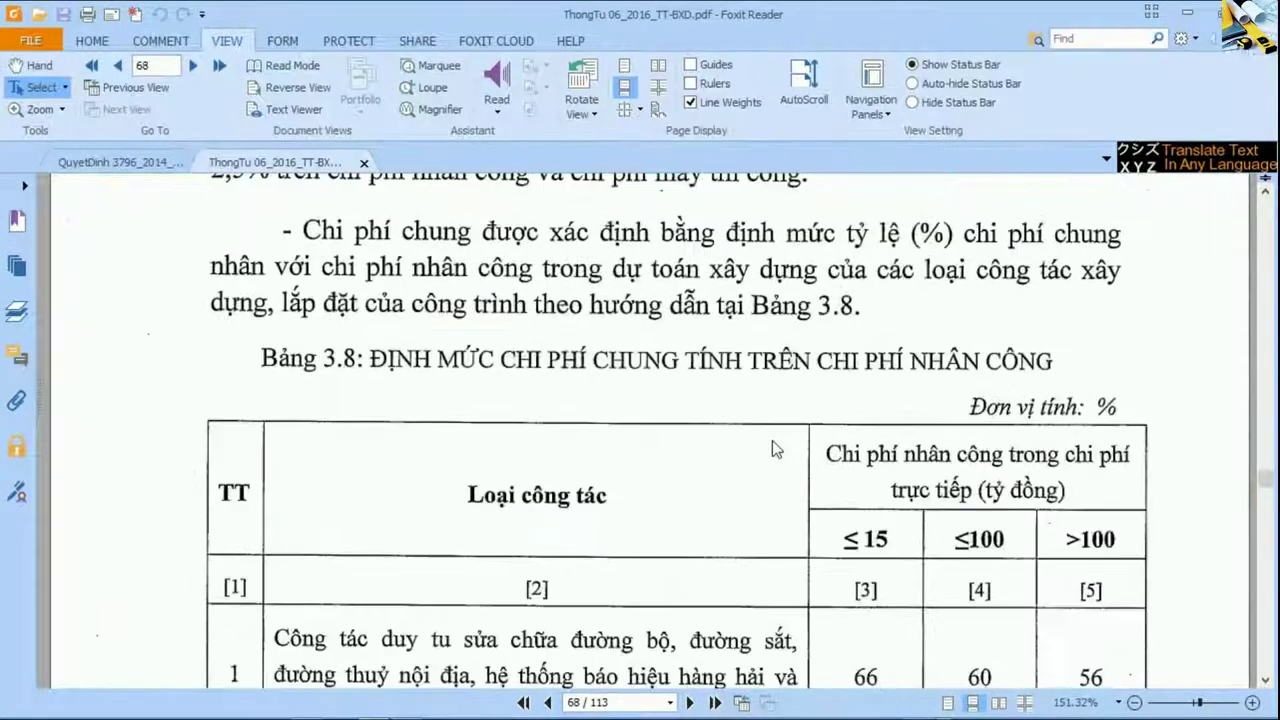
{"action": "scroll", "coordinate": [772, 442], "scroll_direction": "up", "scroll_amount": 20}
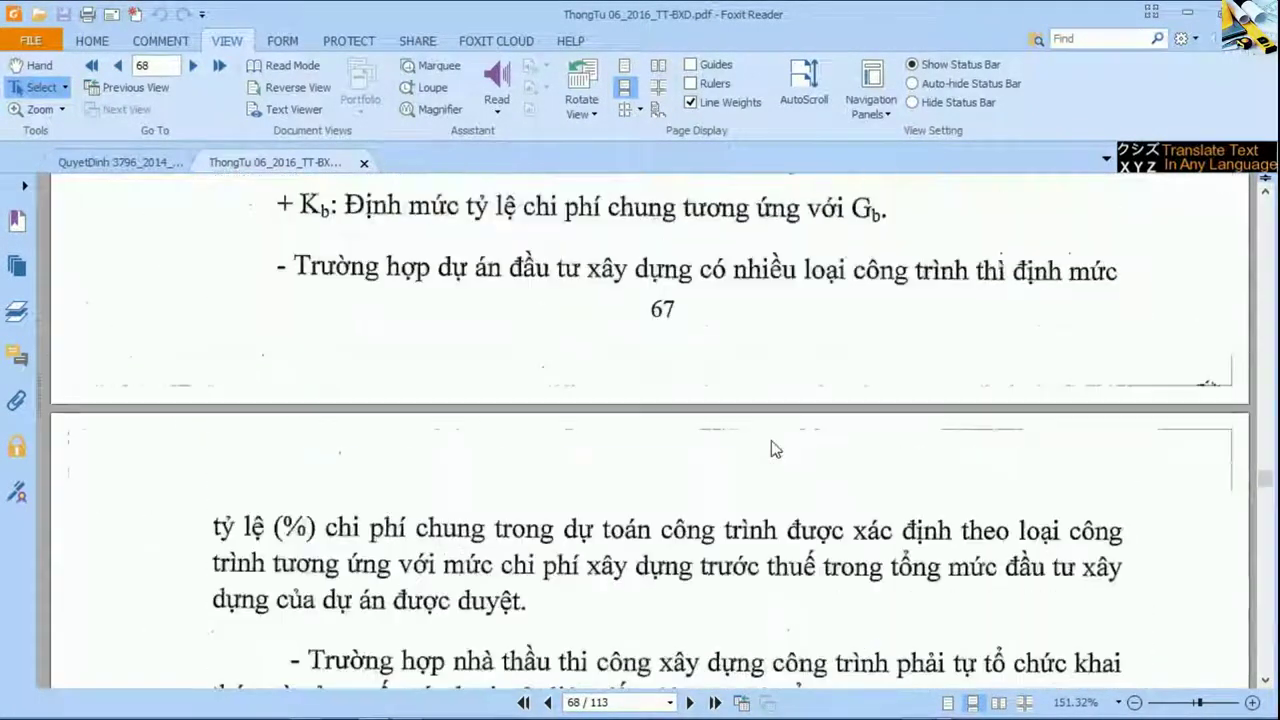
{"action": "scroll", "coordinate": [767, 440], "scroll_direction": "up", "scroll_amount": 20}
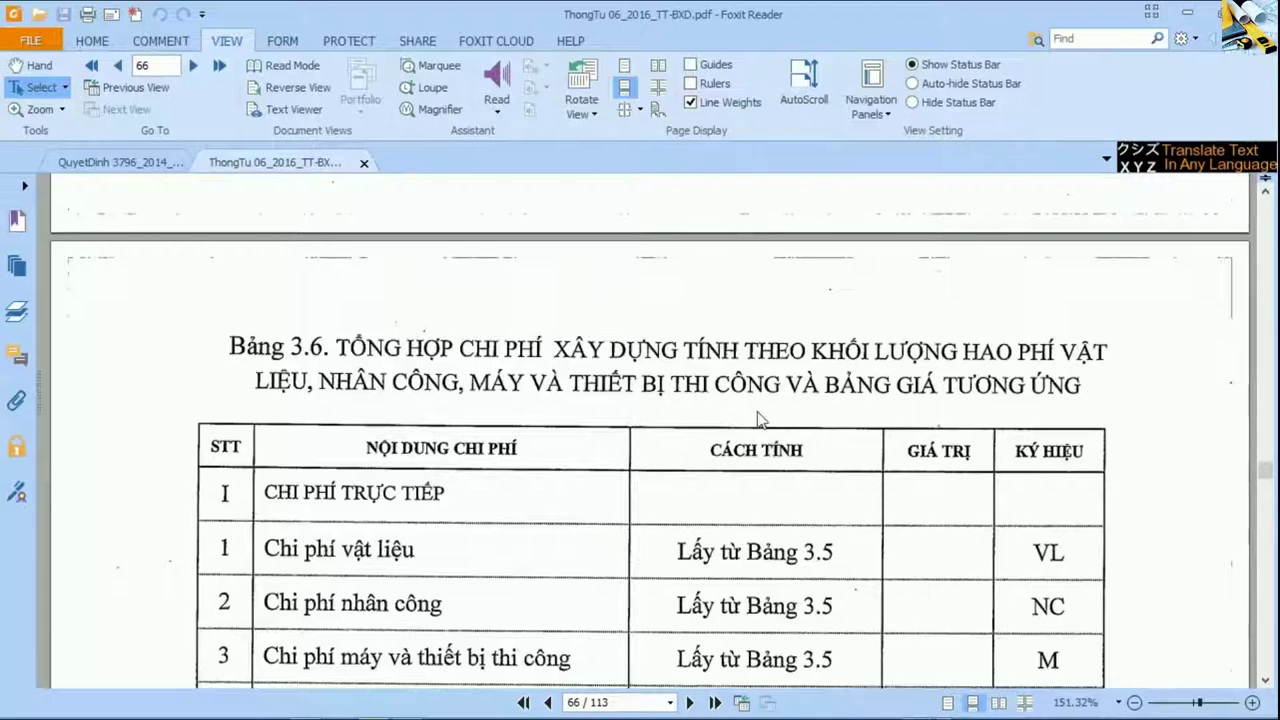
{"action": "scroll", "coordinate": [1068, 401], "scroll_direction": "down", "scroll_amount": 1}
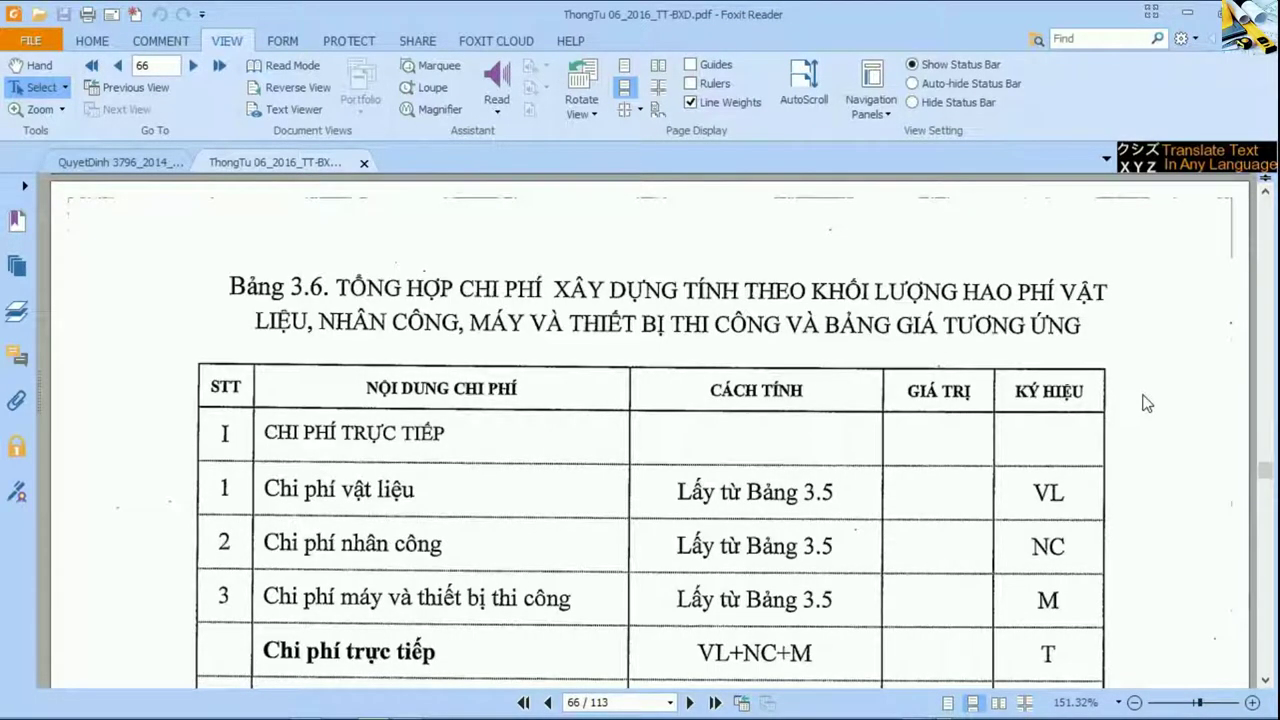
Step: Switch back to Dự toán G8 and show the Công trình sheet with its Đơn giá columns
{"action": "key", "text": "alt+Tab"}
{"action": "key", "text": "alt+Tab"}
{"action": "key", "text": "alt+Tab"}
{"action": "key", "text": "alt+Tab"}
{"action": "key", "text": "alt+Tab"}
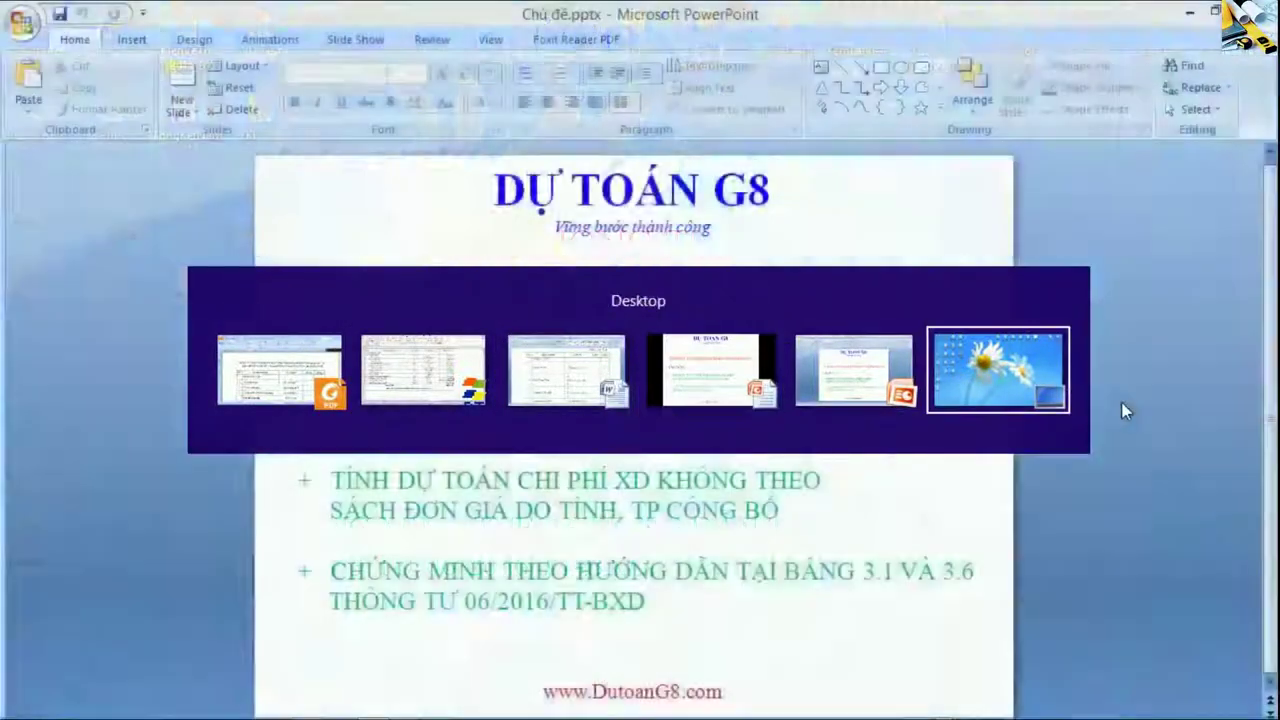
{"action": "key", "text": "alt+Tab"}
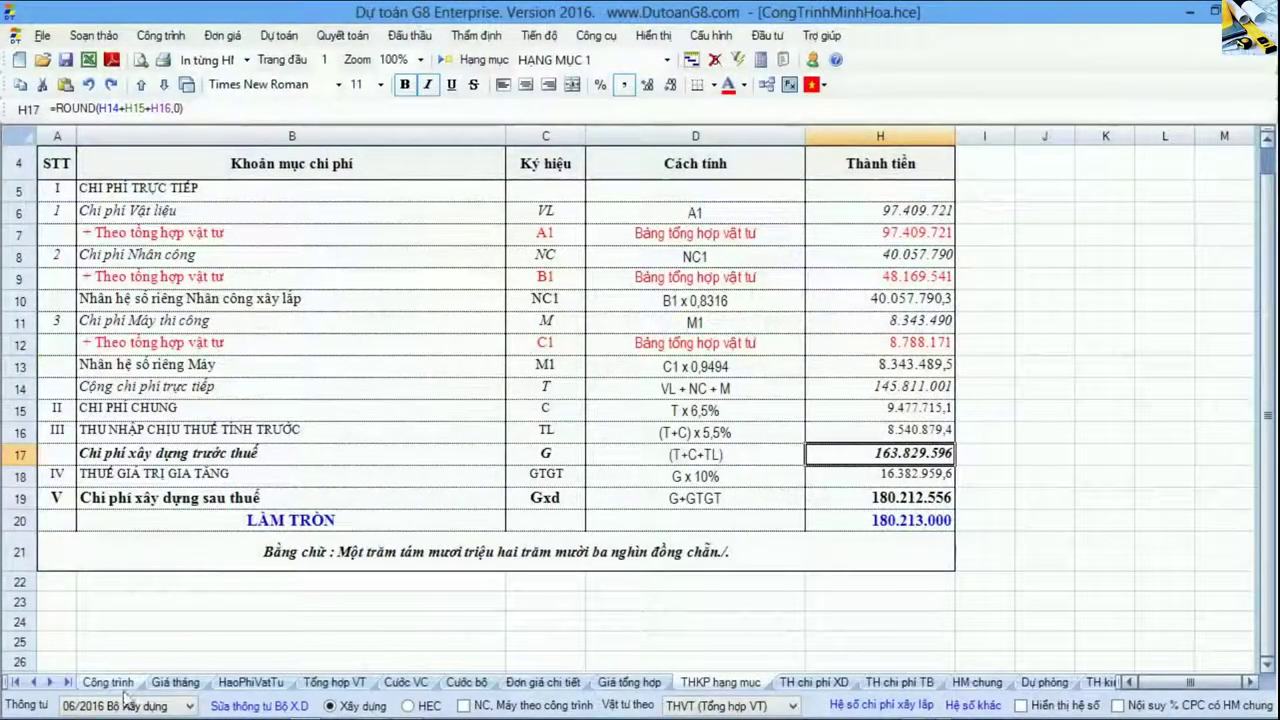
{"action": "left_click", "coordinate": [112, 684]}
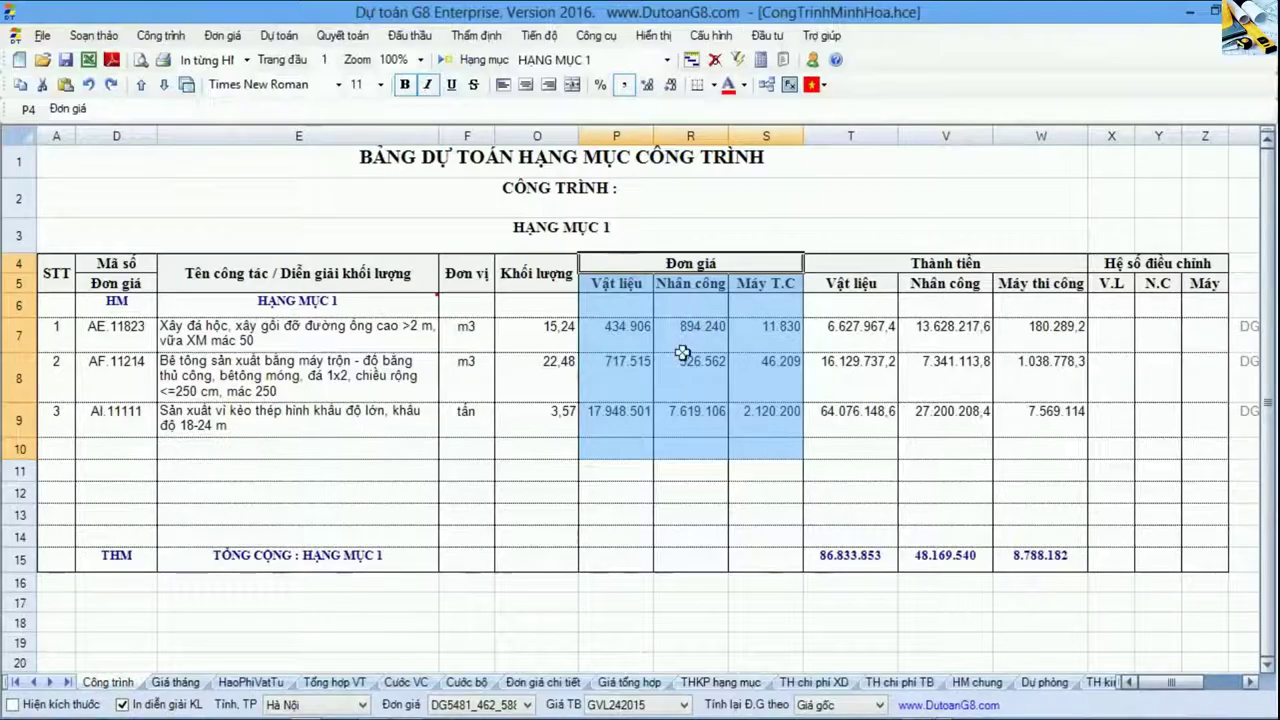
Step: Return to the circular in Foxit Reader and go to page 57 to view the direct cost calculation formulas
{"action": "mouse_move", "coordinate": [446, 709]}
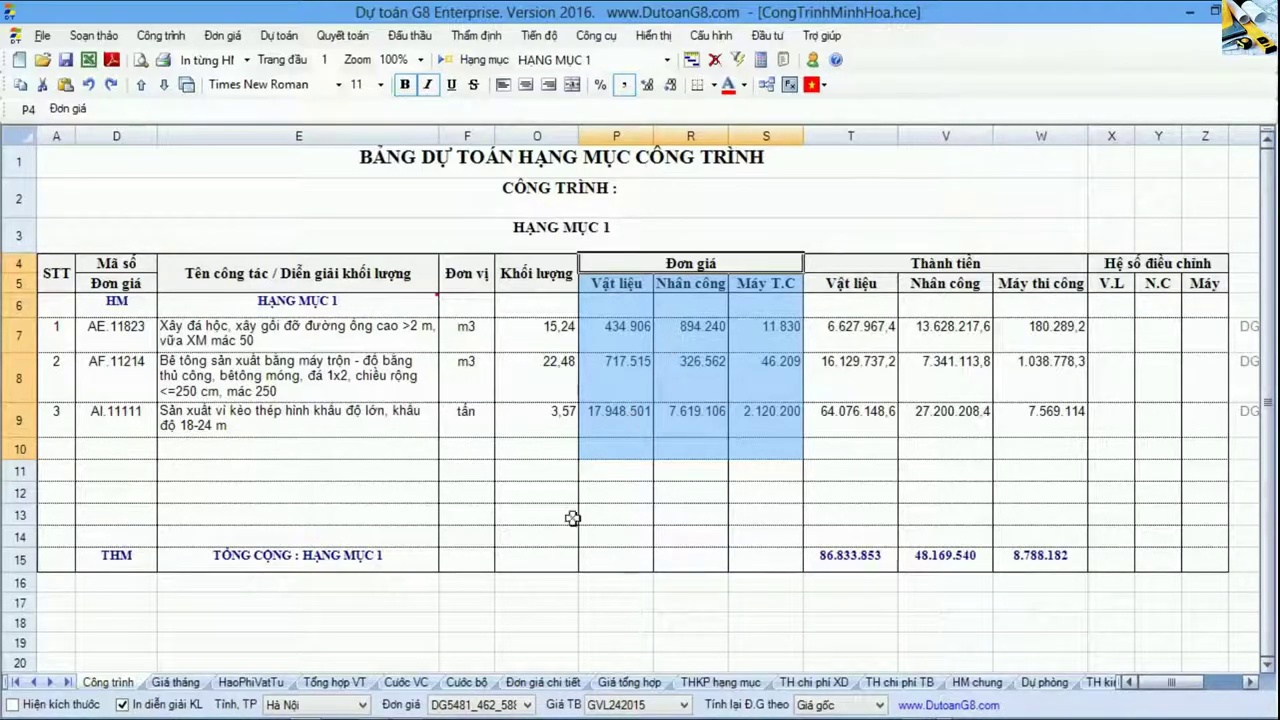
{"action": "left_click", "coordinate": [380, 706]}
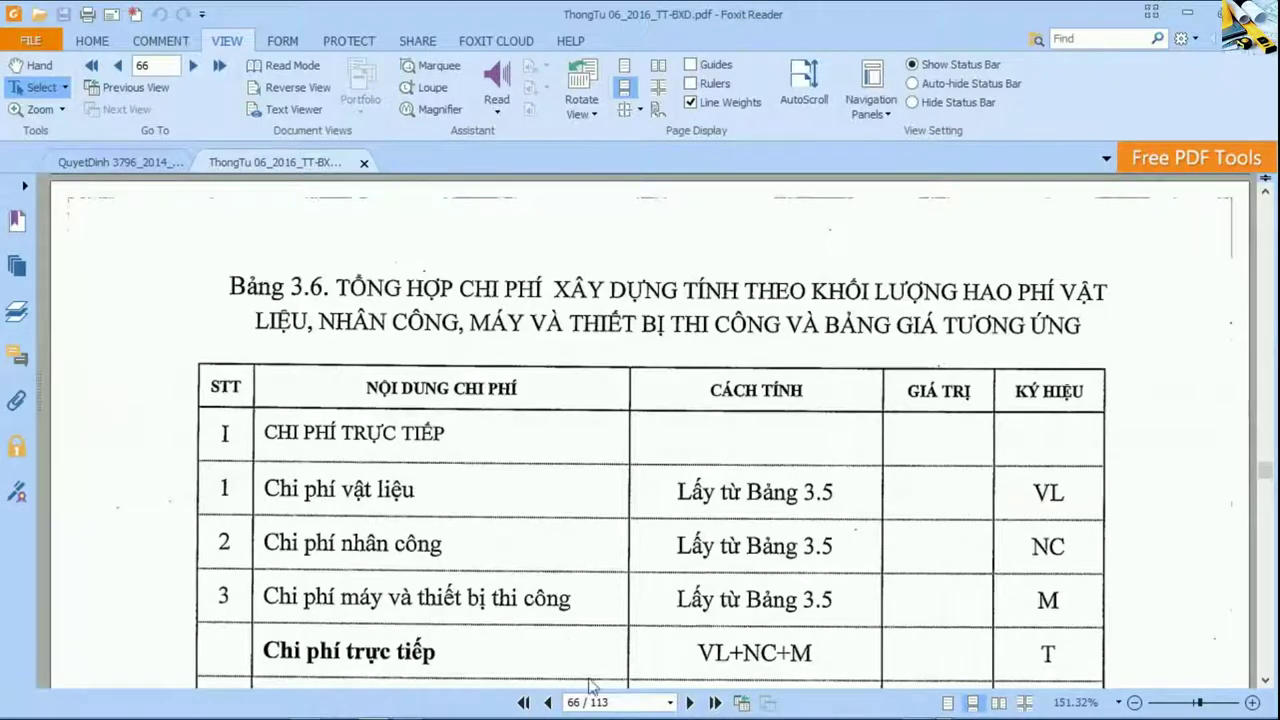
{"action": "left_click", "coordinate": [620, 703]}
{"action": "type", "text": "57"}
{"action": "key", "text": "Return"}
{"action": "scroll", "coordinate": [641, 670], "scroll_direction": "down", "scroll_amount": 5}
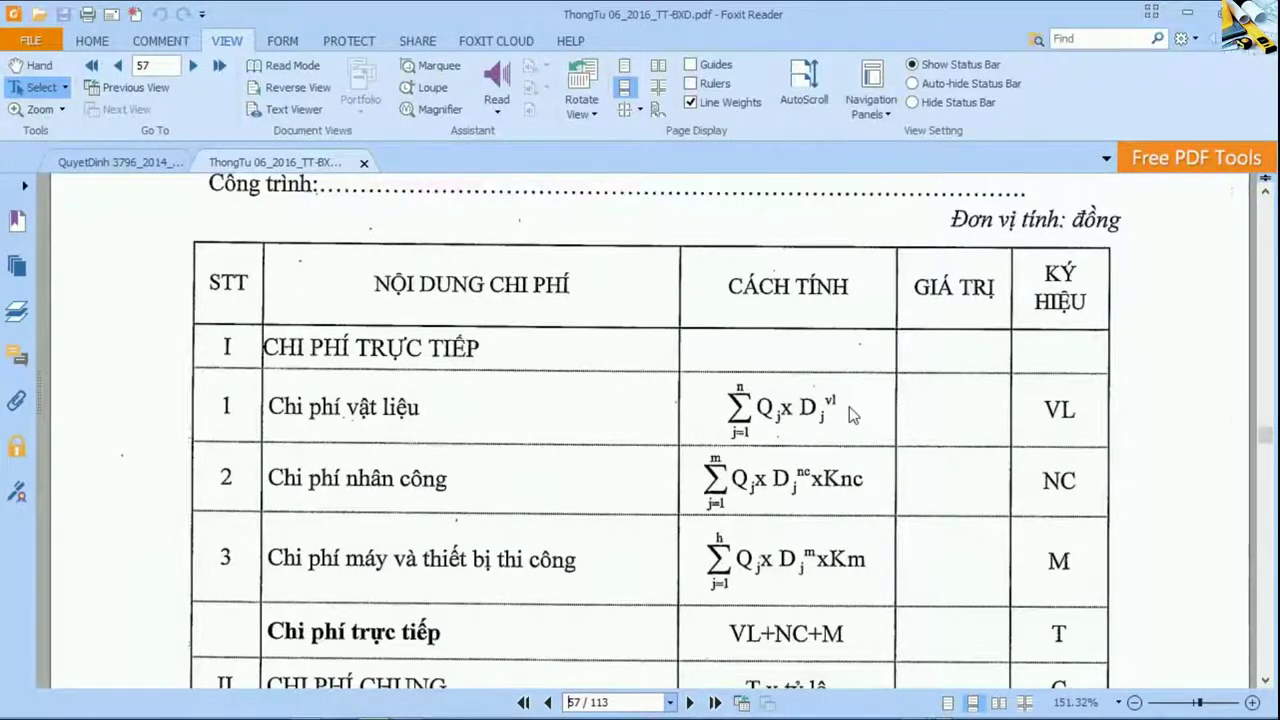
Step: Back in Dự toán G8, set Vật tư theo in THKP hạng mục to Công trình and highlight the Chênh lệch vật liệu row 8
{"action": "key", "text": "alt+Tab"}
{"action": "left_click", "coordinate": [712, 384]}
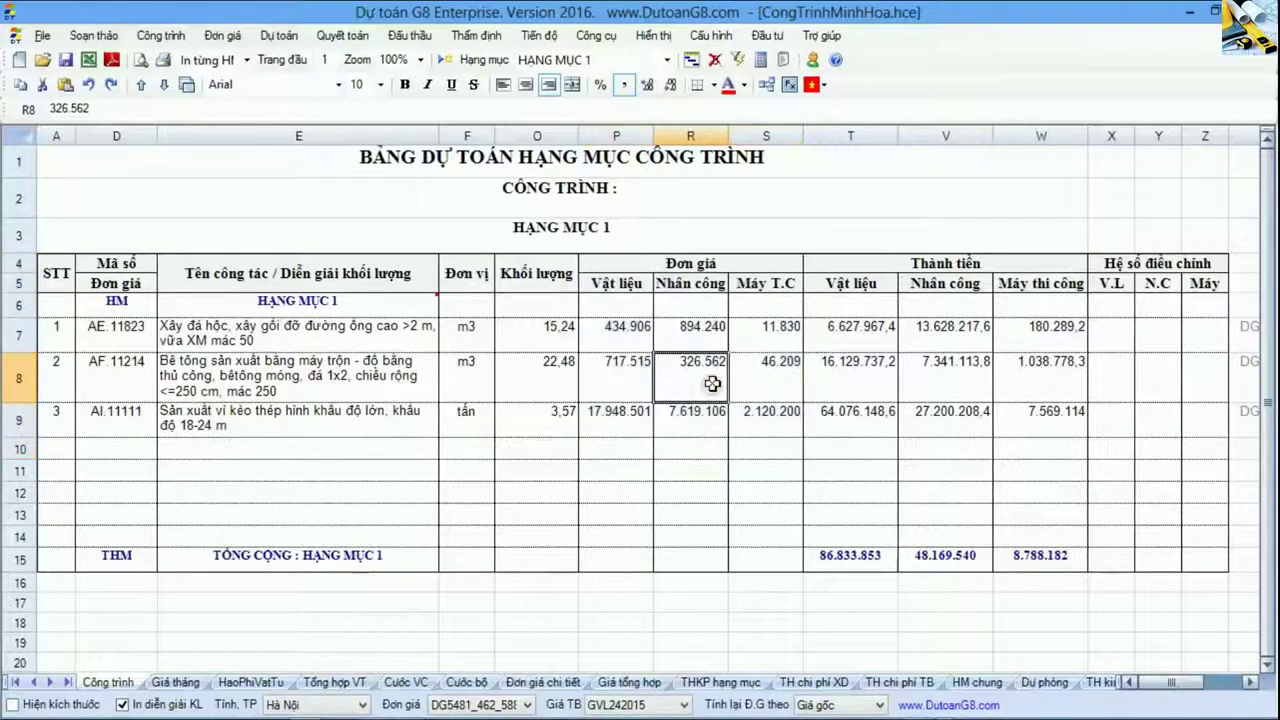
{"action": "left_click", "coordinate": [718, 682]}
{"action": "left_click", "coordinate": [684, 706]}
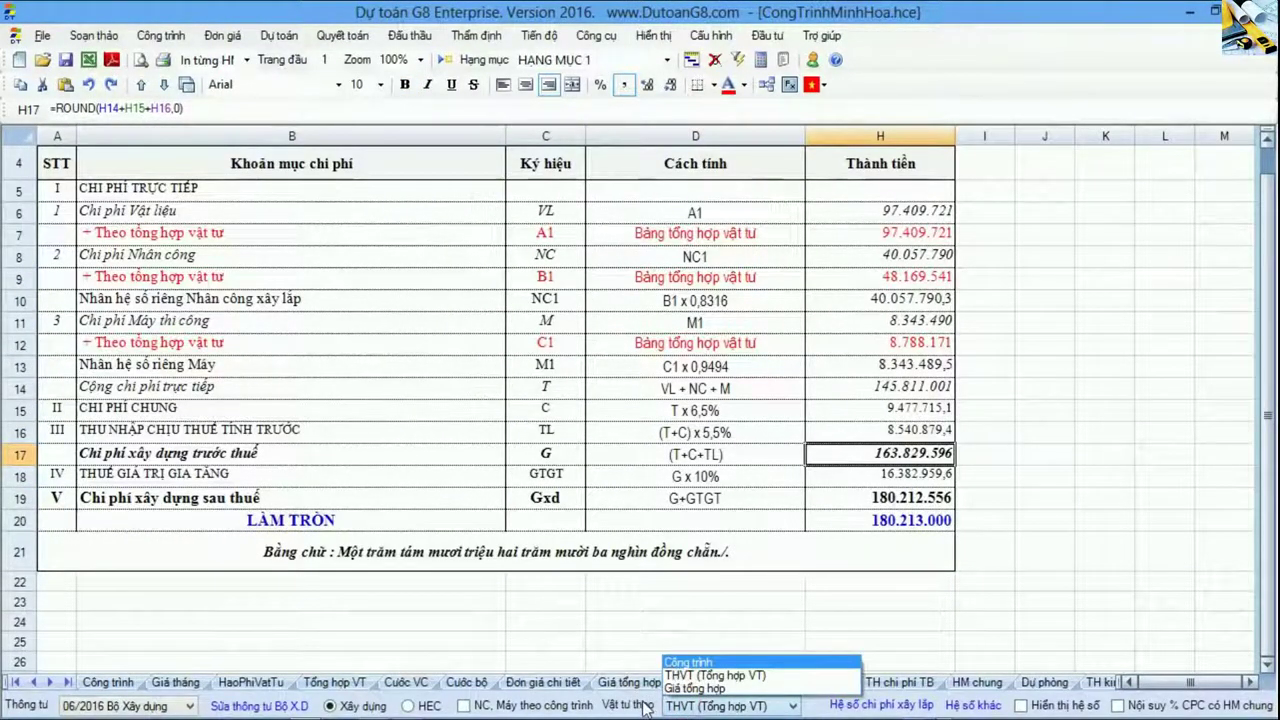
{"action": "left_click", "coordinate": [688, 662]}
{"action": "left_click", "coordinate": [21, 255]}
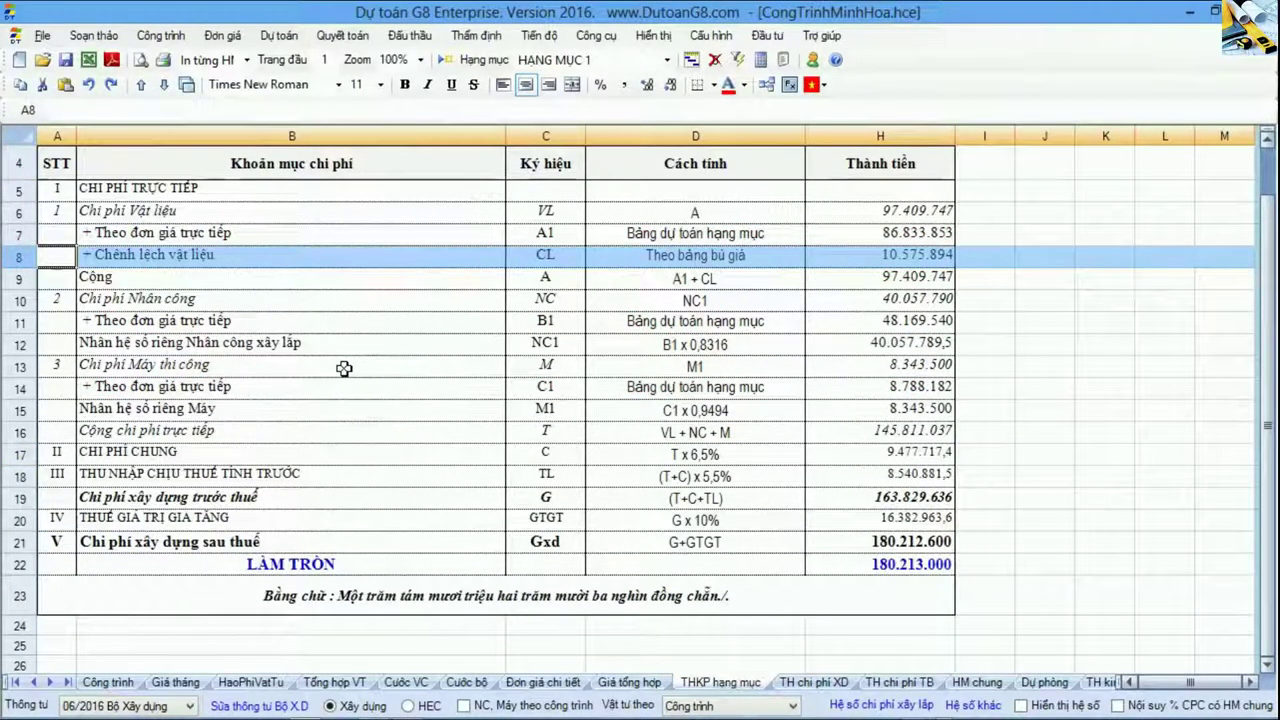
Step: Set Vật tư theo to Giá tổng hợp and inspect the A1 material cost row and its formula in H7
{"action": "left_click", "coordinate": [684, 706]}
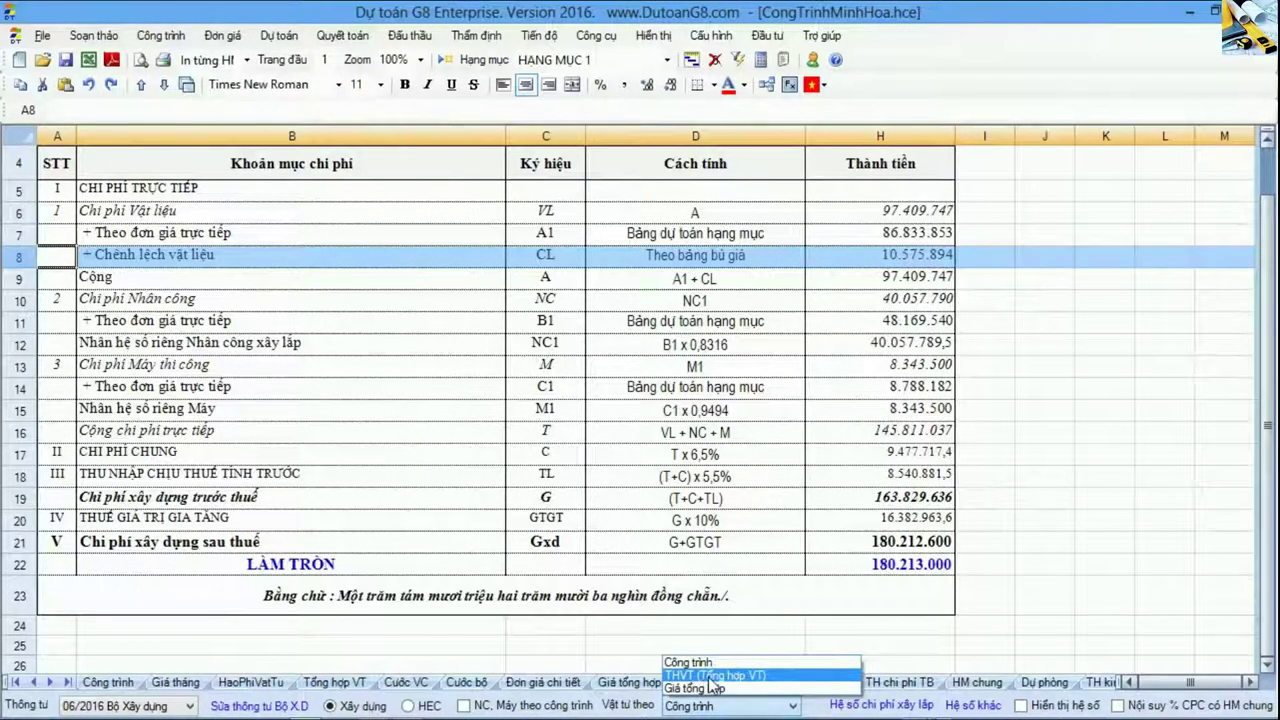
{"action": "left_click", "coordinate": [708, 690]}
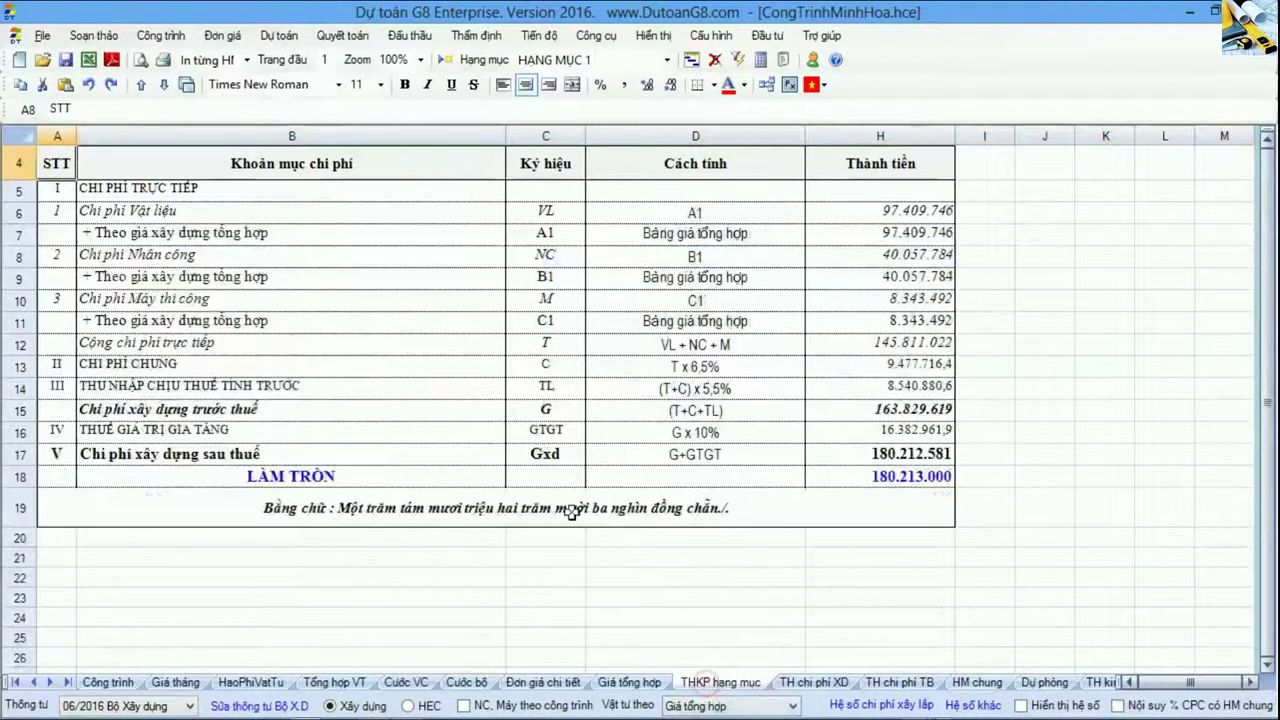
{"action": "left_click_drag", "start_coordinate": [280, 234], "coordinate": [617, 236]}
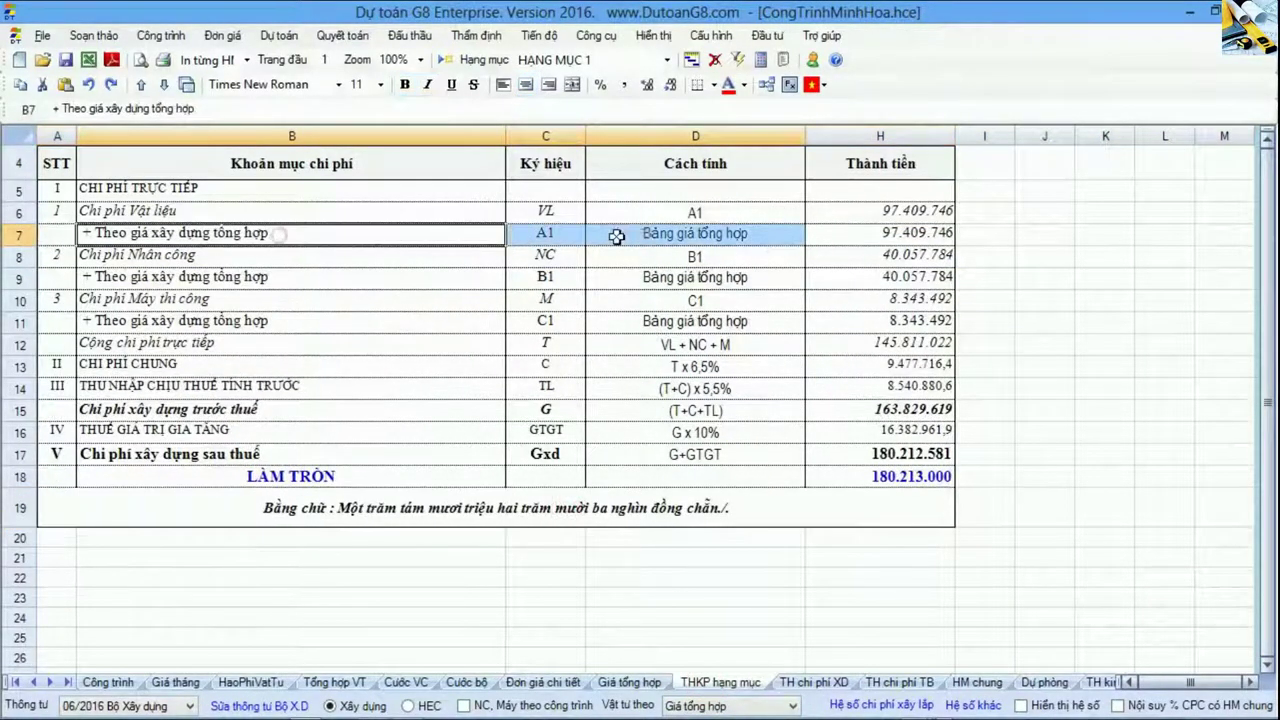
{"action": "left_click", "coordinate": [845, 235]}
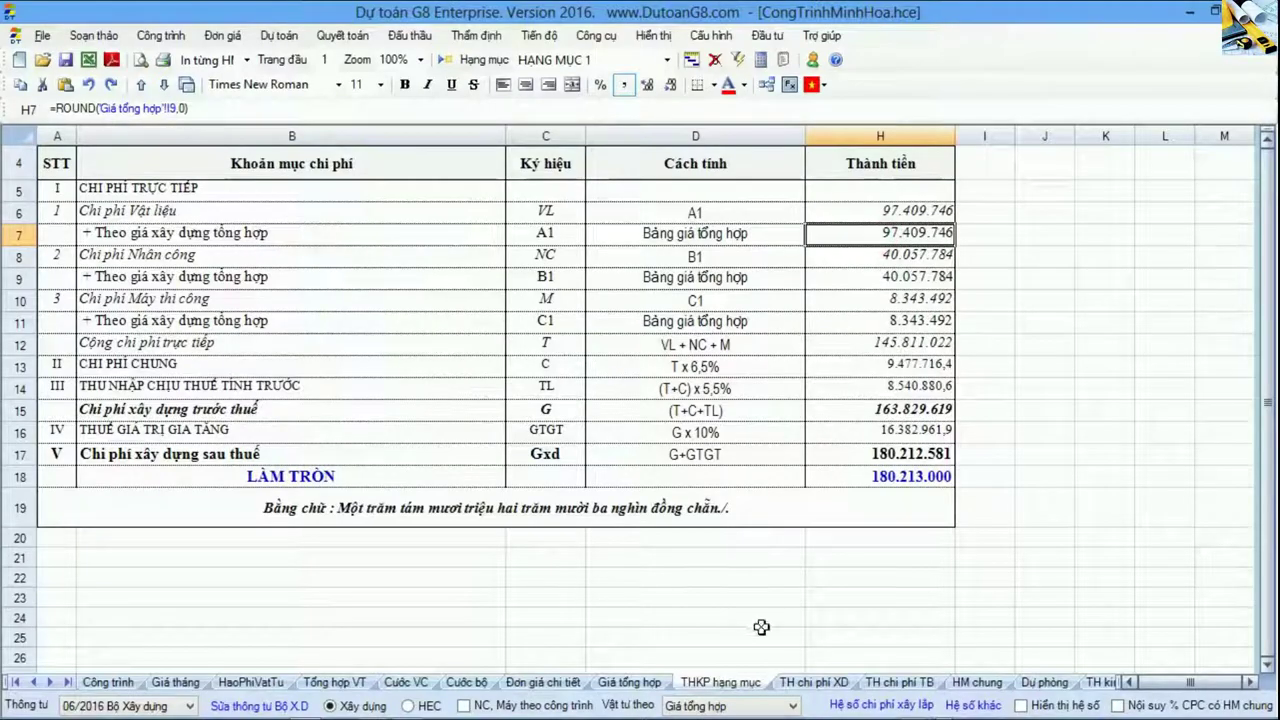
Step: Go to the Giá tổng hợp sheet and view the material, labour and machine totals that the cost summary references
{"action": "left_click", "coordinate": [648, 684]}
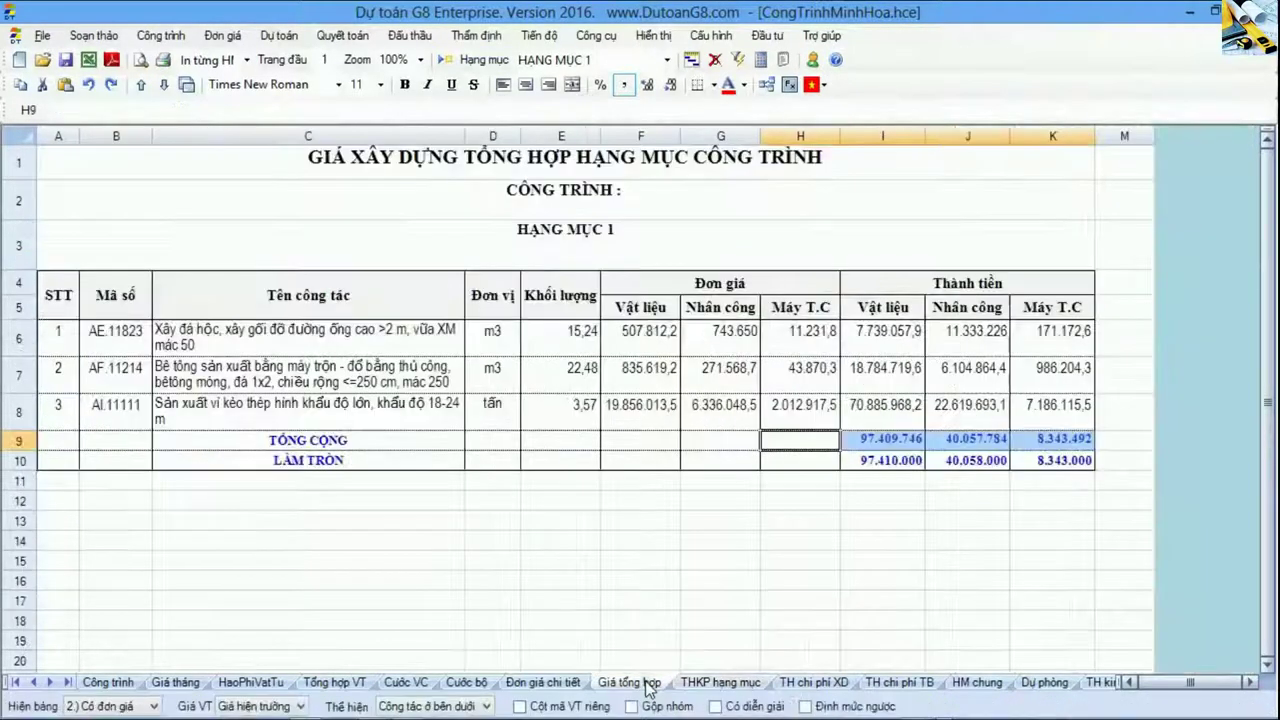
{"action": "left_click", "coordinate": [697, 527]}
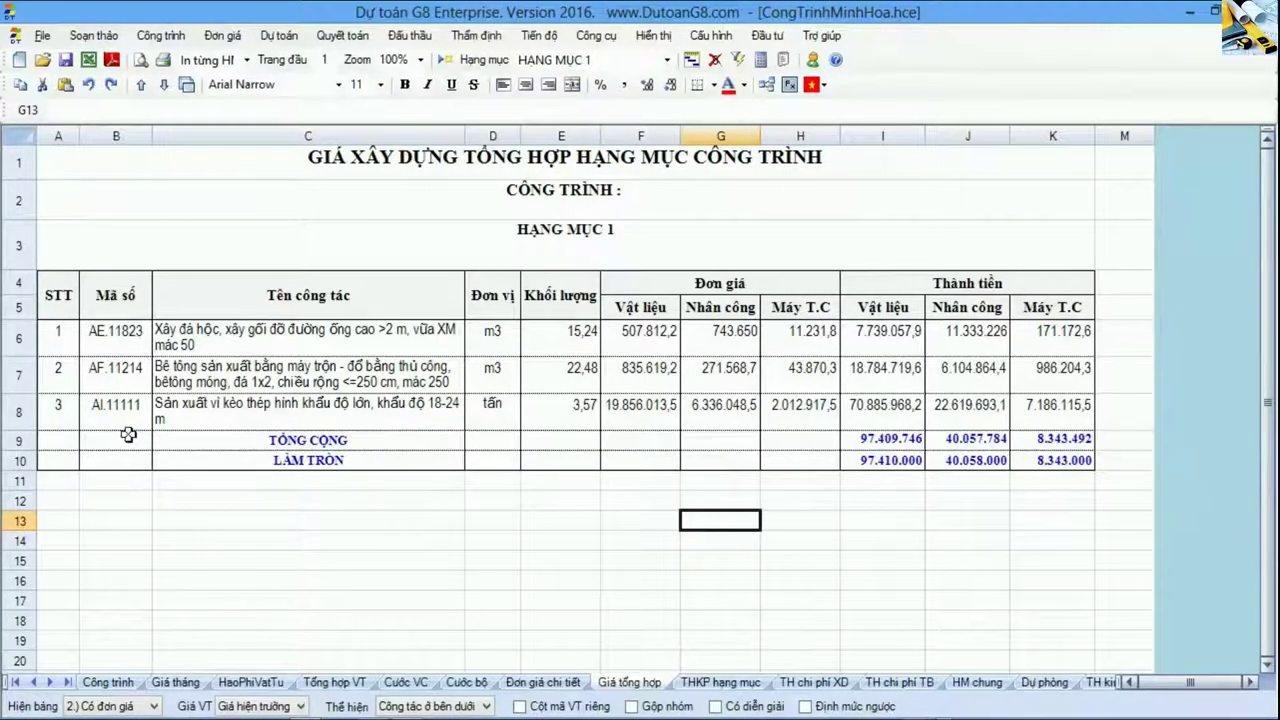
Step: Compare the item codes, work names, units and quantities in the Công trình sheet with those in the Giá tổng hợp sheet
{"action": "left_click", "coordinate": [108, 682]}
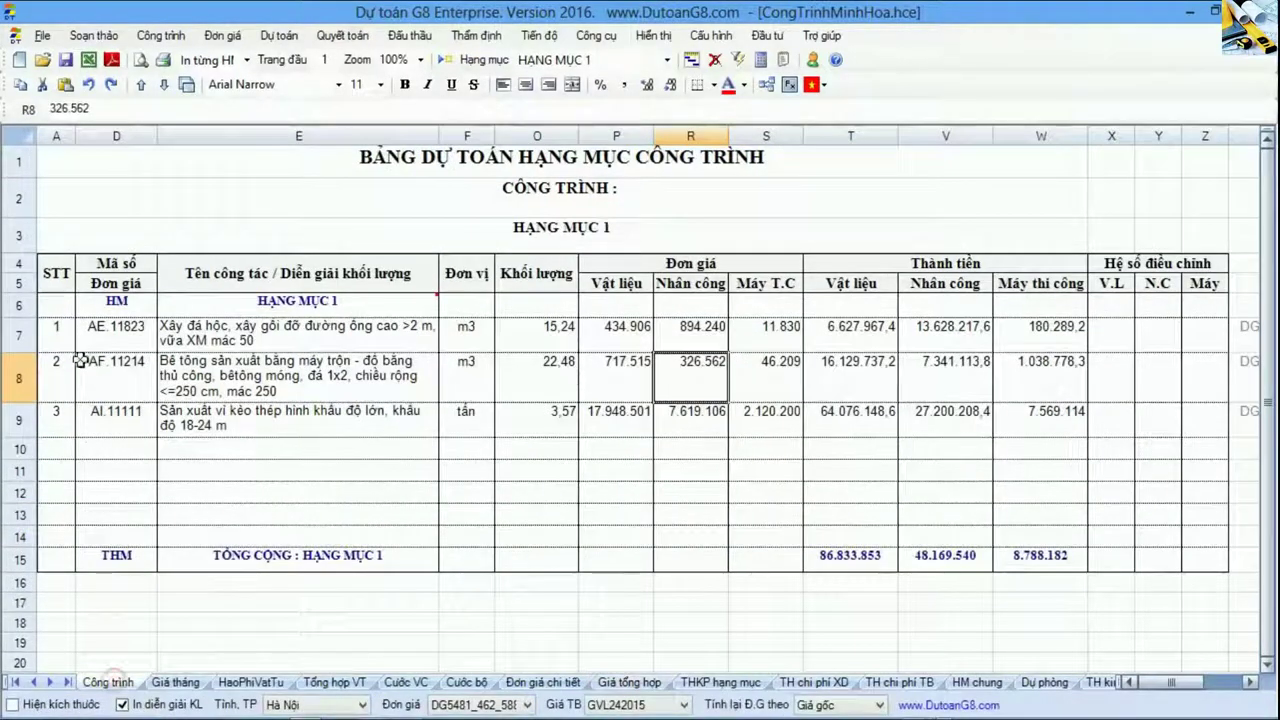
{"action": "left_click_drag", "start_coordinate": [58, 293], "coordinate": [347, 390]}
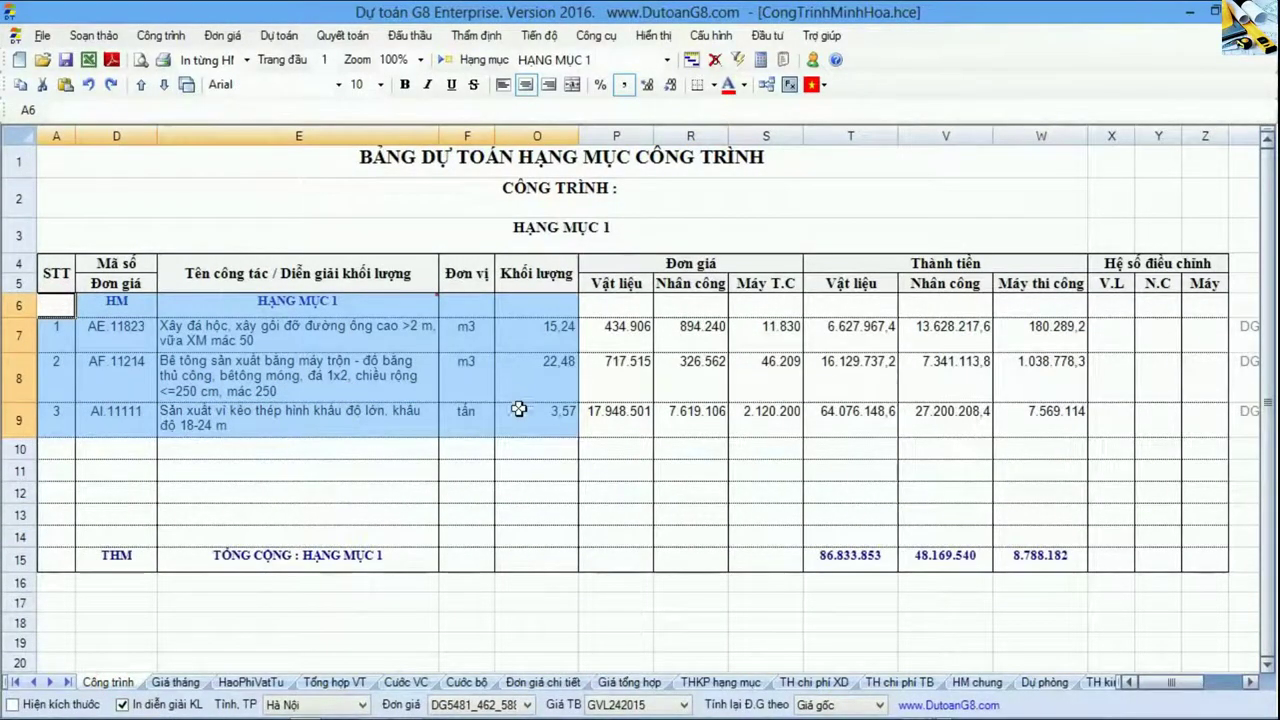
{"action": "left_click", "coordinate": [630, 682]}
{"action": "left_click_drag", "start_coordinate": [60, 300], "coordinate": [572, 428]}
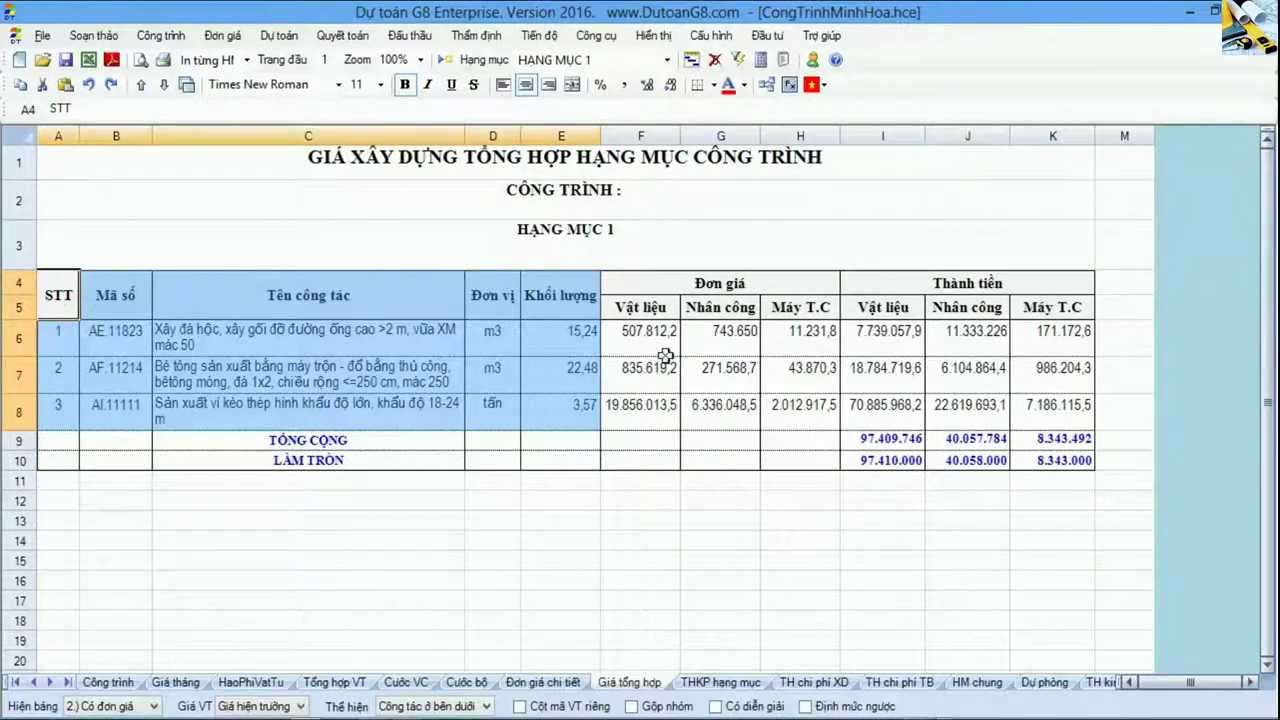
Step: Compare the Đơn giá columns, Thành tiền columns and total rows of the Công trình and Giá tổng hợp sheets
{"action": "left_click", "coordinate": [118, 682]}
{"action": "left_click_drag", "start_coordinate": [616, 283], "coordinate": [765, 420]}
{"action": "left_click_drag", "start_coordinate": [866, 280], "coordinate": [1030, 412]}
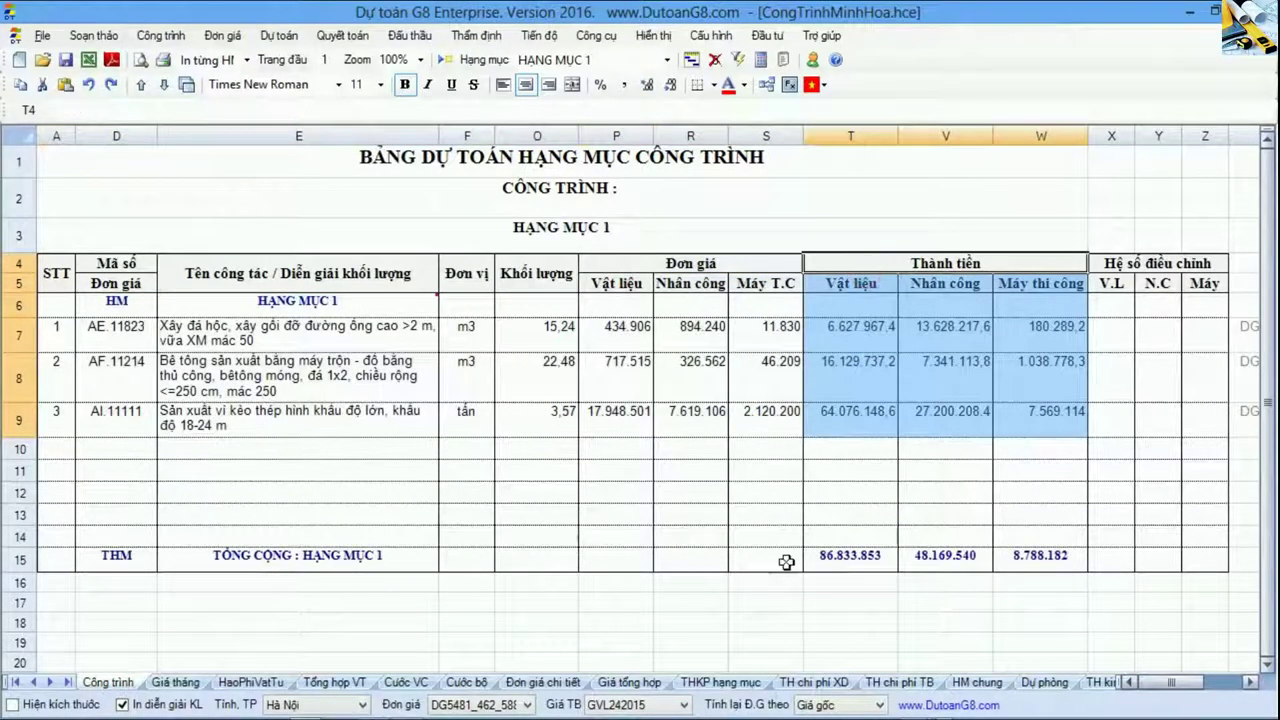
{"action": "left_click_drag", "start_coordinate": [786, 555], "coordinate": [1034, 578]}
{"action": "left_click", "coordinate": [629, 682]}
{"action": "left_click_drag", "start_coordinate": [620, 289], "coordinate": [783, 436]}
{"action": "left_click_drag", "start_coordinate": [886, 286], "coordinate": [1033, 406]}
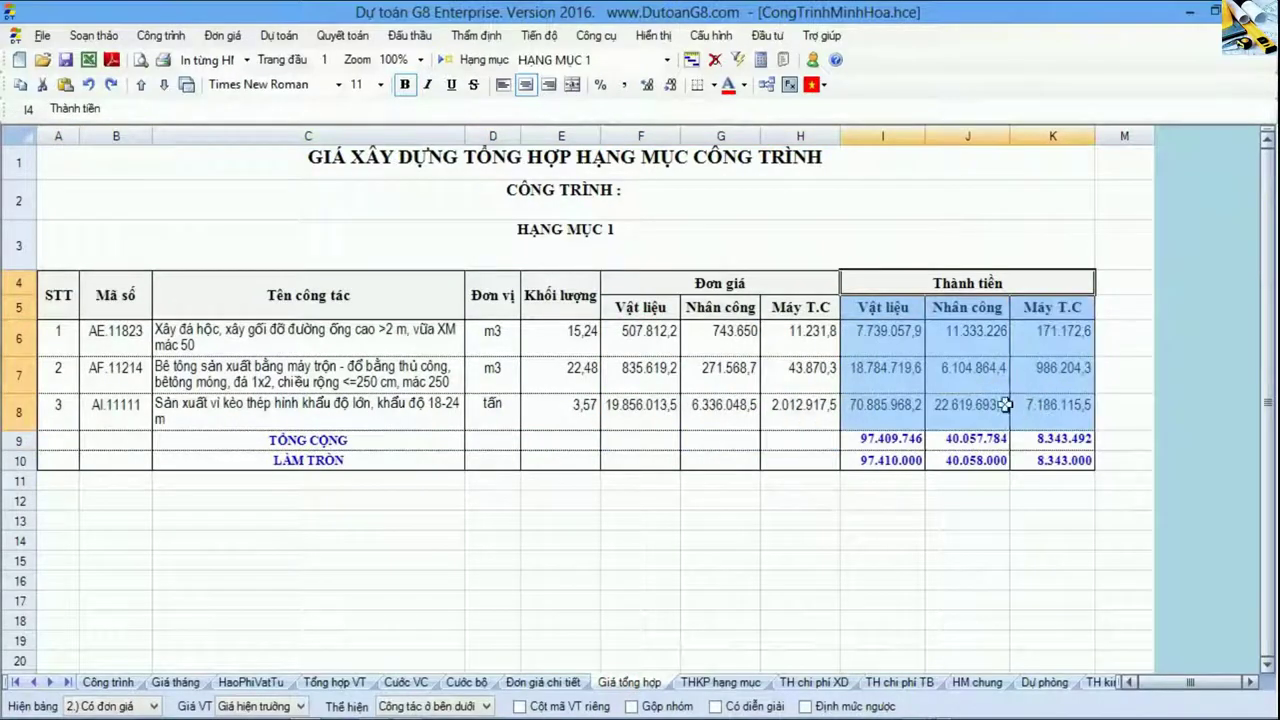
{"action": "left_click_drag", "start_coordinate": [817, 440], "coordinate": [1043, 446]}
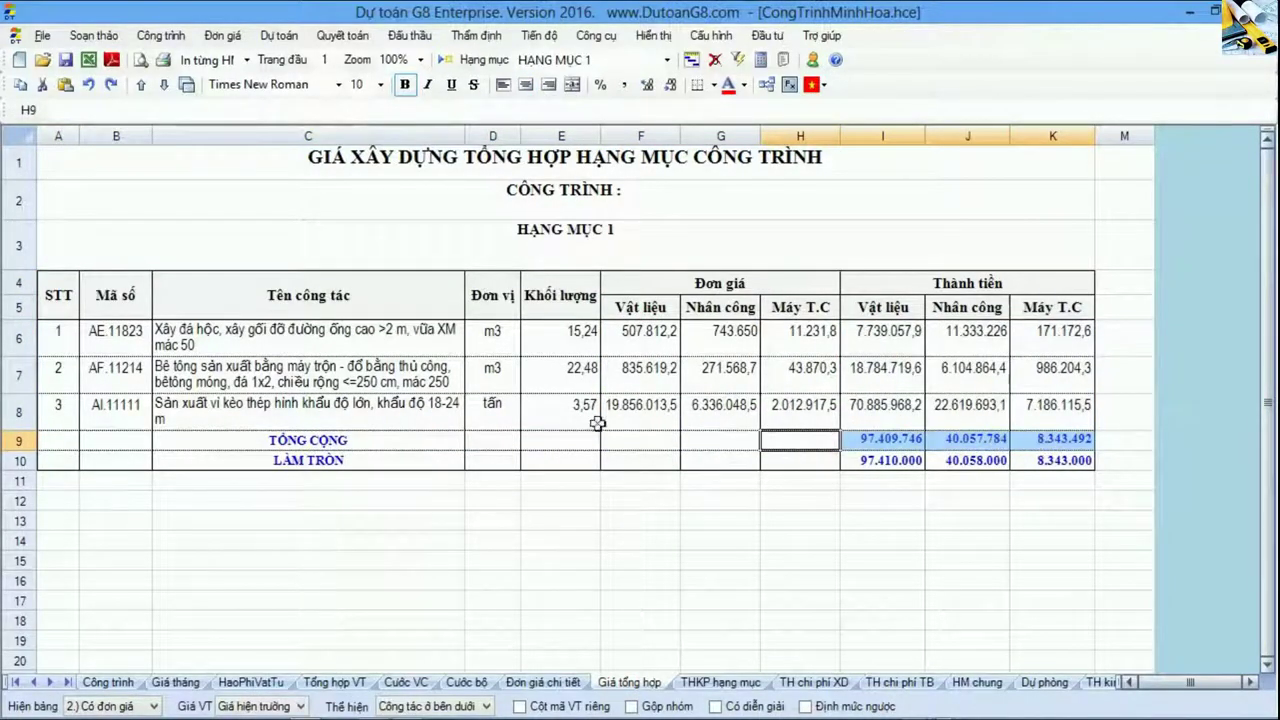
Step: In Công trình, insert two rows above item AF.11214 and enter the quantity explanation "Truc 1 : 5 x 4 x1" in the first
{"action": "left_click", "coordinate": [398, 386]}
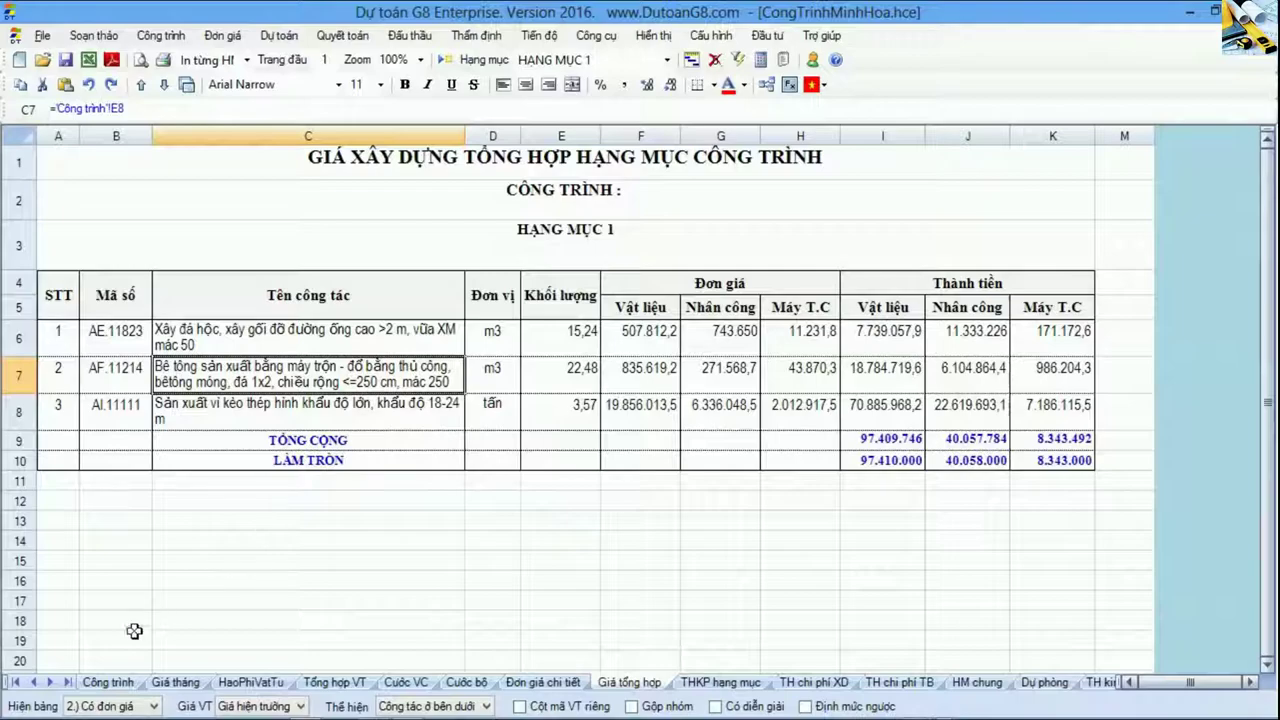
{"action": "left_click", "coordinate": [108, 682]}
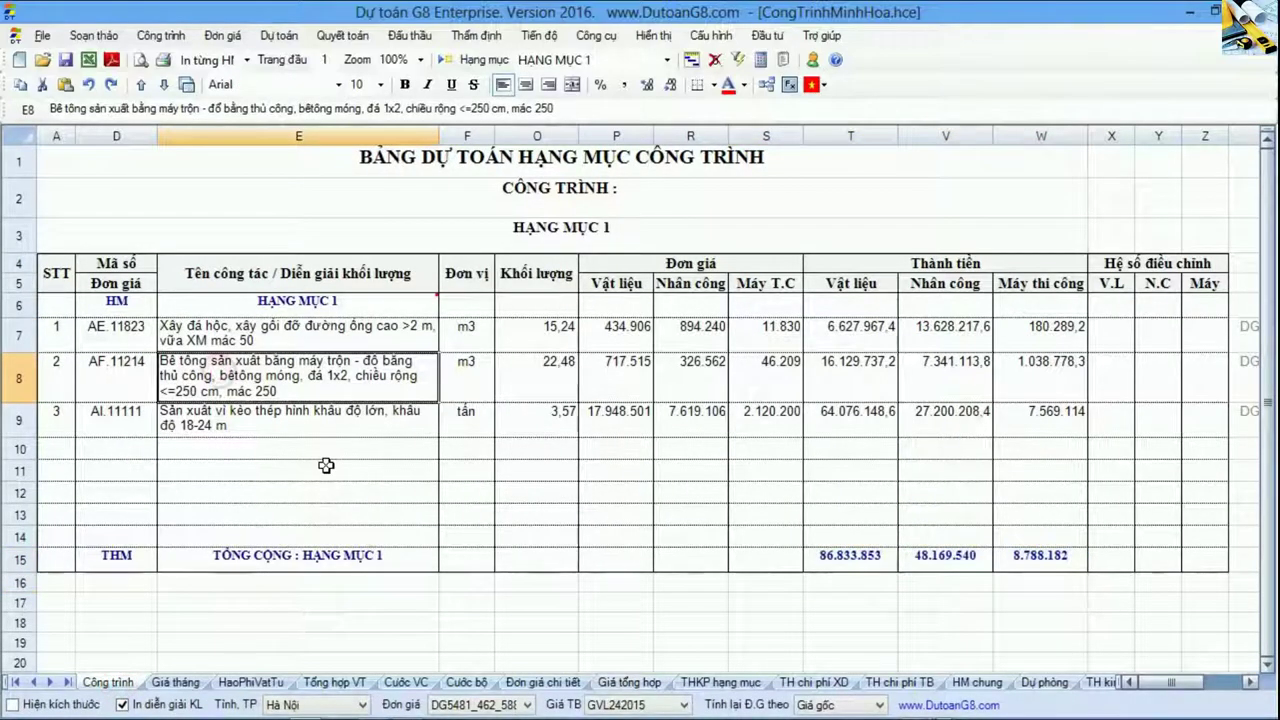
{"action": "key", "text": "ctrl+Insert"}
{"action": "key", "text": "ctrl+Insert"}
{"action": "type", "text": "Tru"}
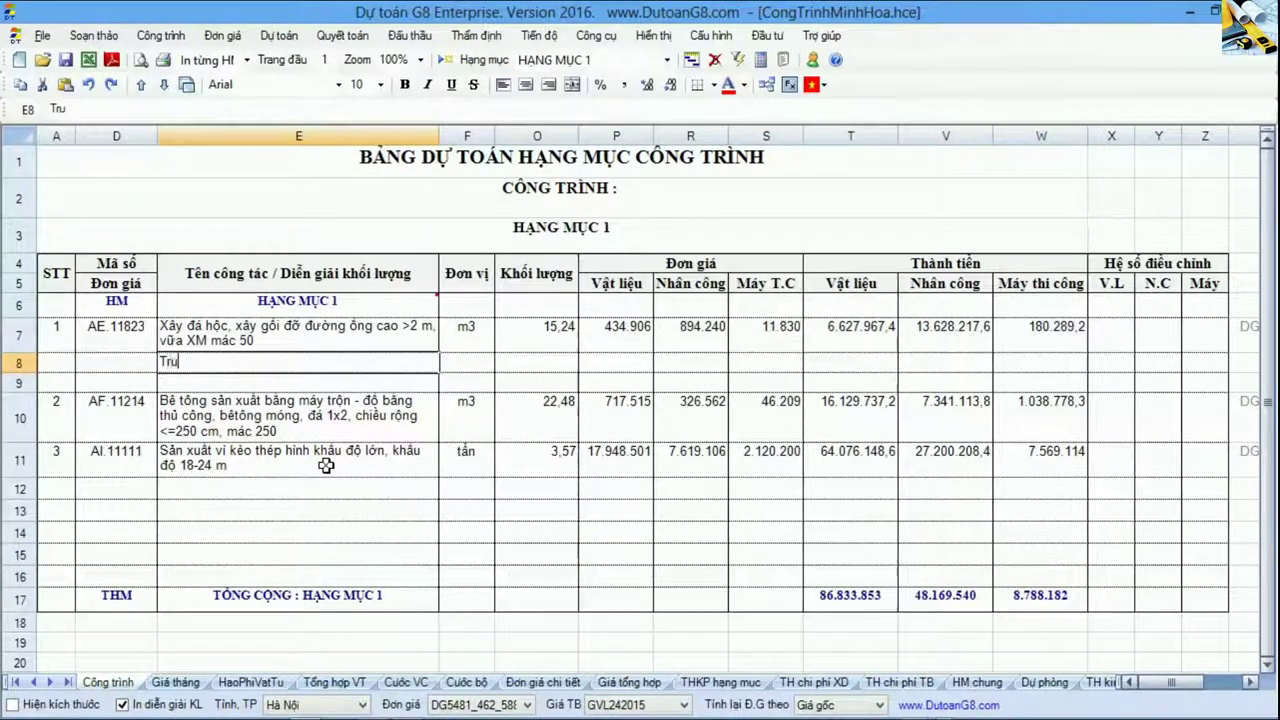
{"action": "type", "text": "cj 1"}
{"action": "type", "text": " : 5 x 4"}
{"action": "type", "text": " x1"}
{"action": "key", "text": "Return"}
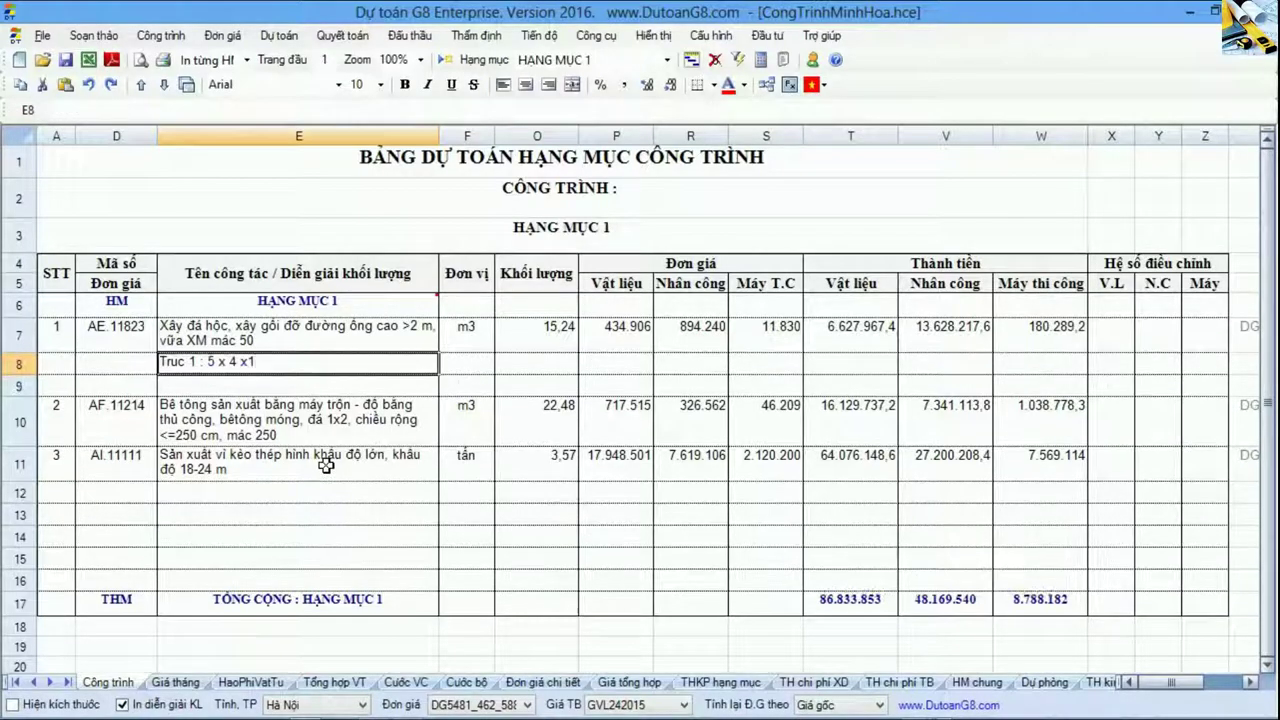
Step: Enter a second quantity explanation "Truc 2 : (3+4) x5" in E9 under item AE.11823, correcting its opening bracket
{"action": "type", "text": "Truc 2 : 93"}
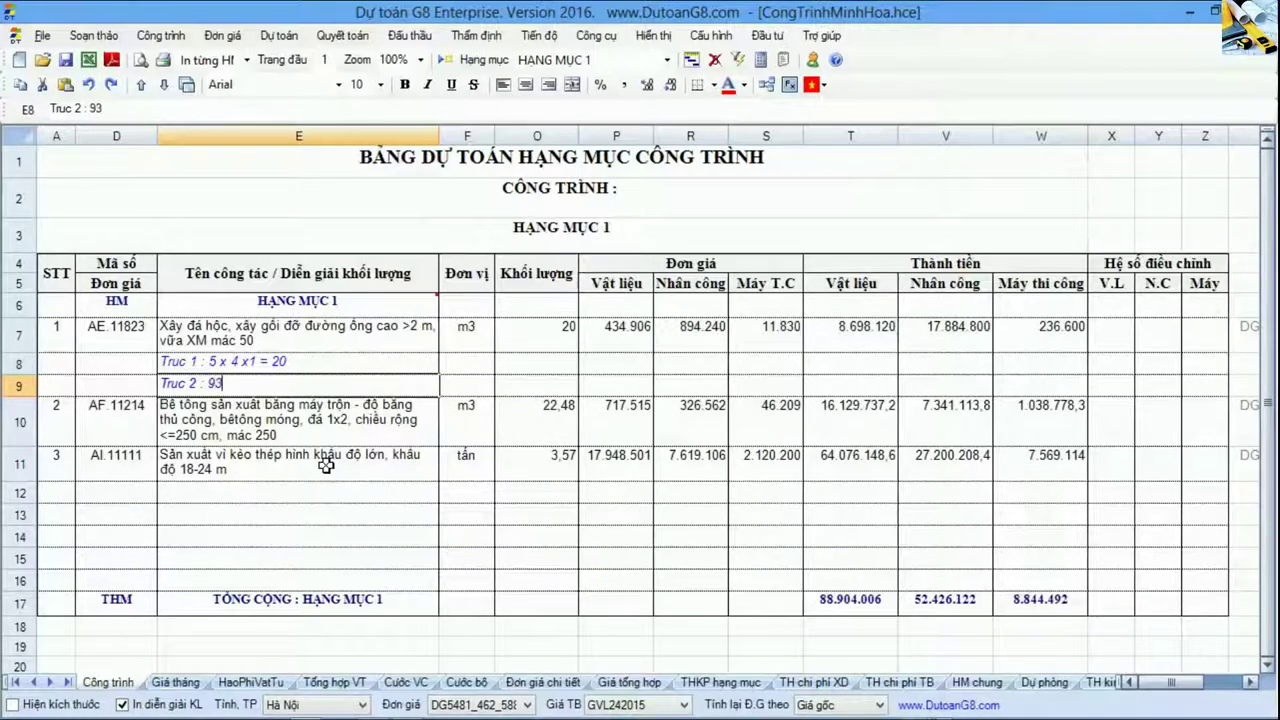
{"action": "type", "text": "+4) x5"}
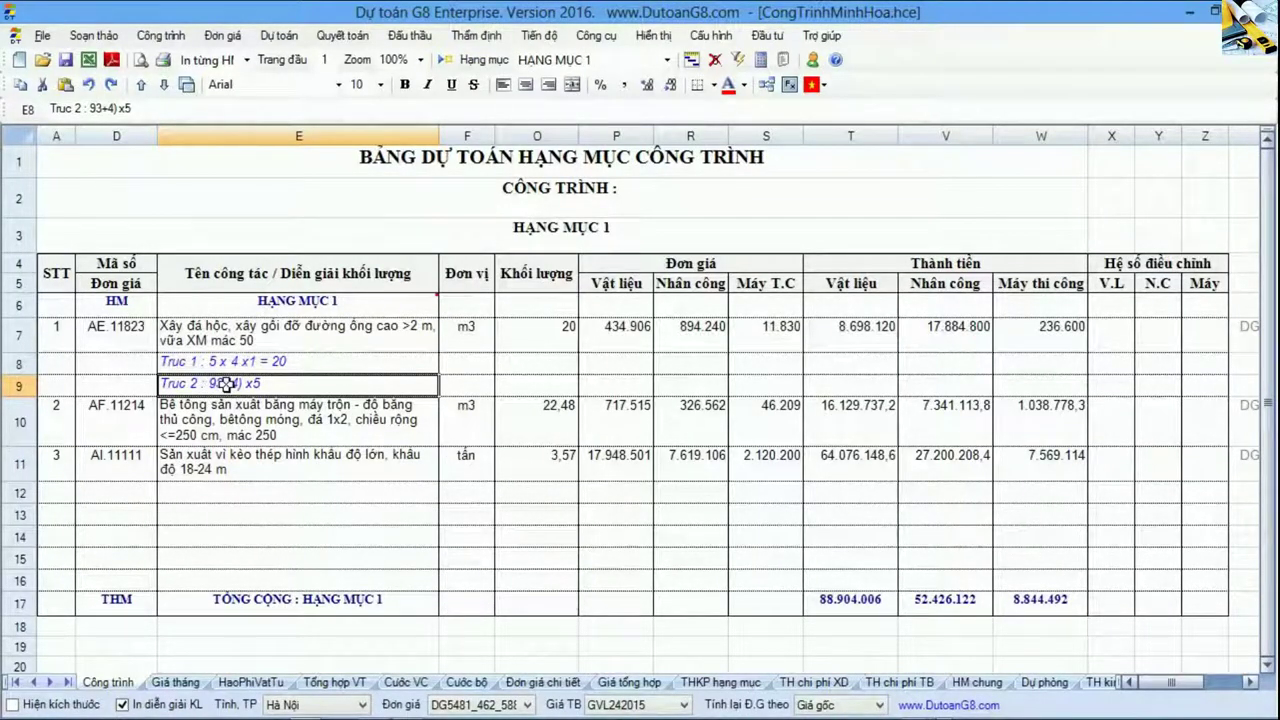
{"action": "key", "text": "Return"}
{"action": "left_click", "coordinate": [651, 426]}
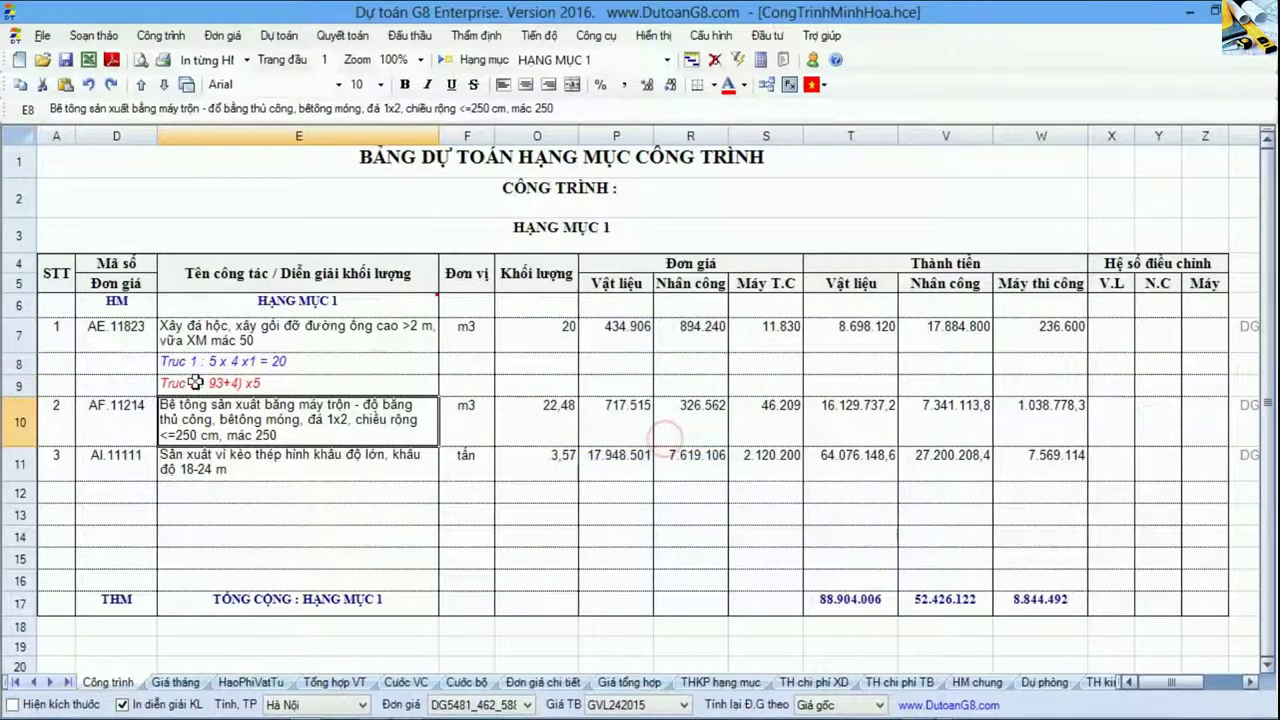
{"action": "left_click", "coordinate": [217, 383]}
{"action": "key", "text": "BackSpace"}
{"action": "type", "text": "("}
{"action": "key", "text": "Return"}
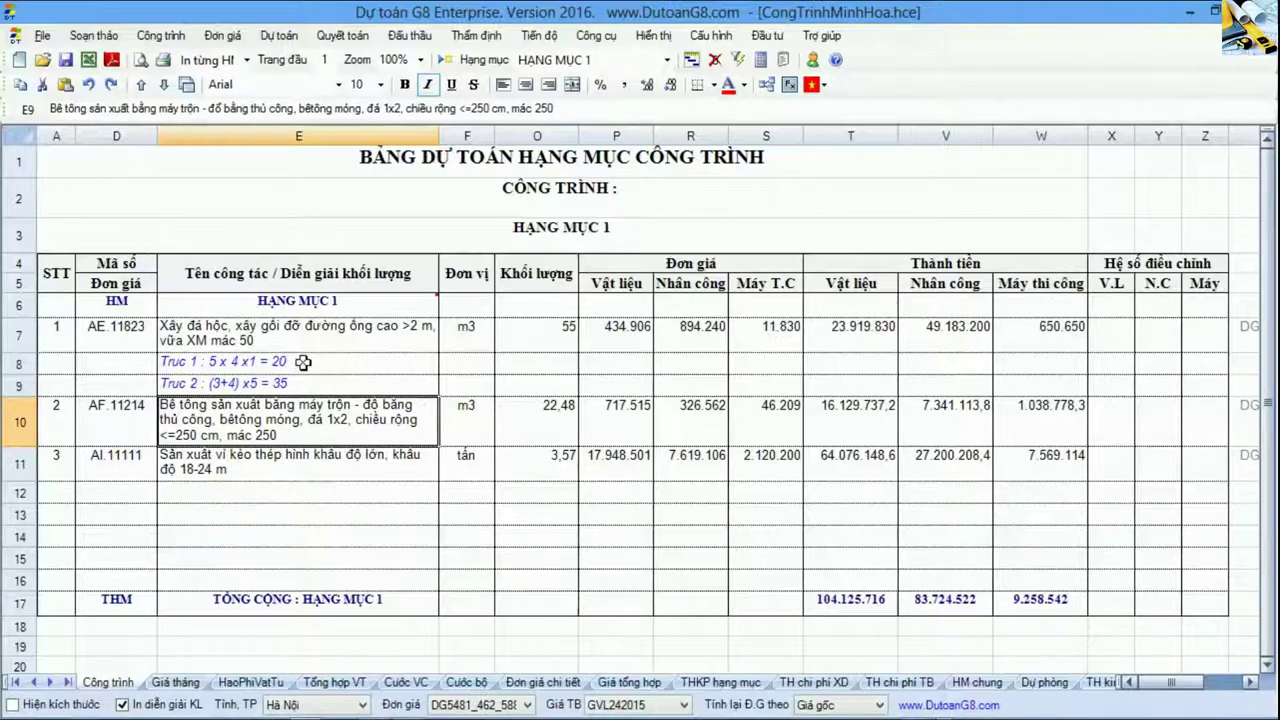
{"action": "left_click_drag", "start_coordinate": [298, 362], "coordinate": [298, 382]}
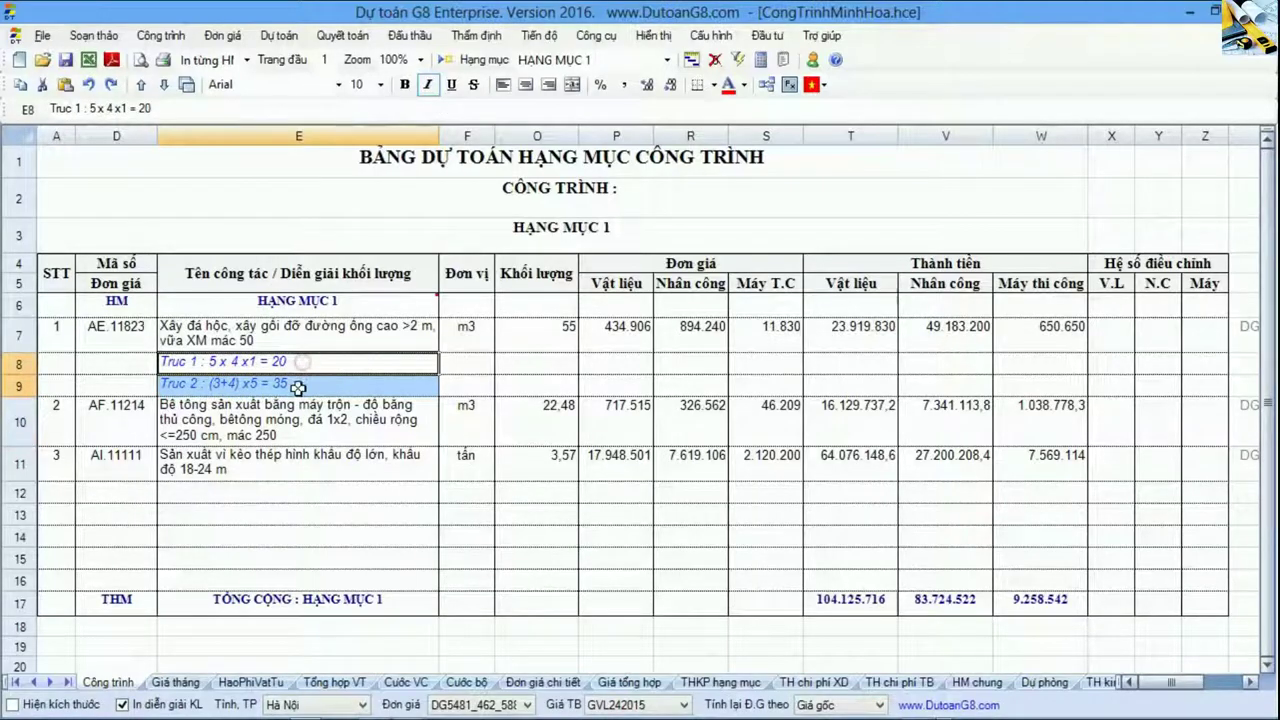
{"action": "left_click", "coordinate": [266, 366]}
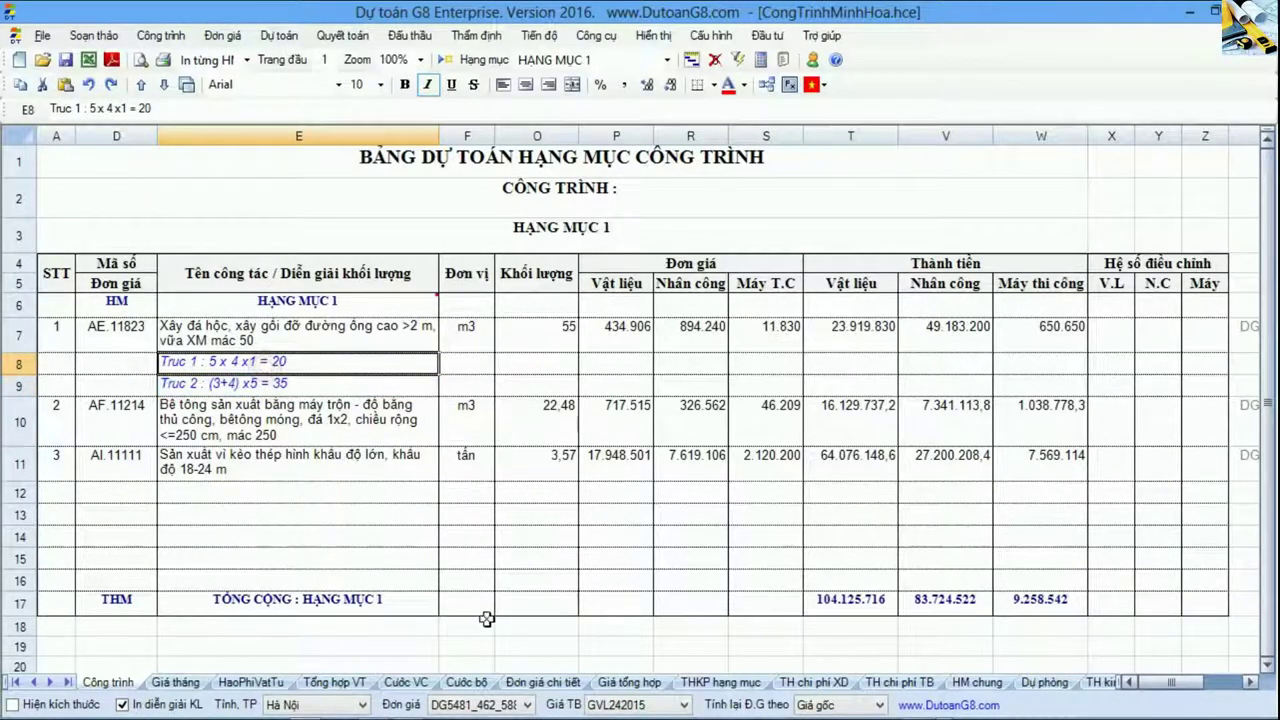
Step: In the Giá tổng hợp sheet, enable Có diễn giải and recalculate the whole current table
{"action": "left_click", "coordinate": [626, 684]}
{"action": "left_click", "coordinate": [716, 706]}
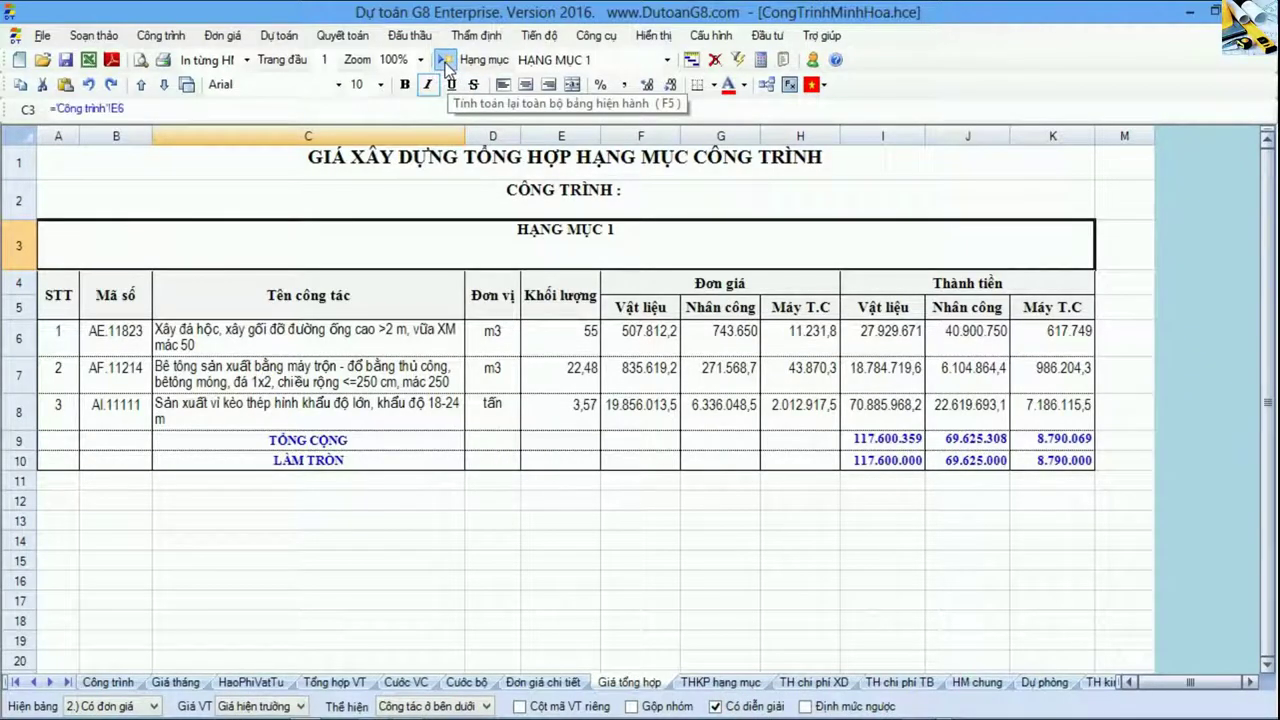
{"action": "left_click", "coordinate": [446, 62]}
{"action": "key", "text": "Return"}
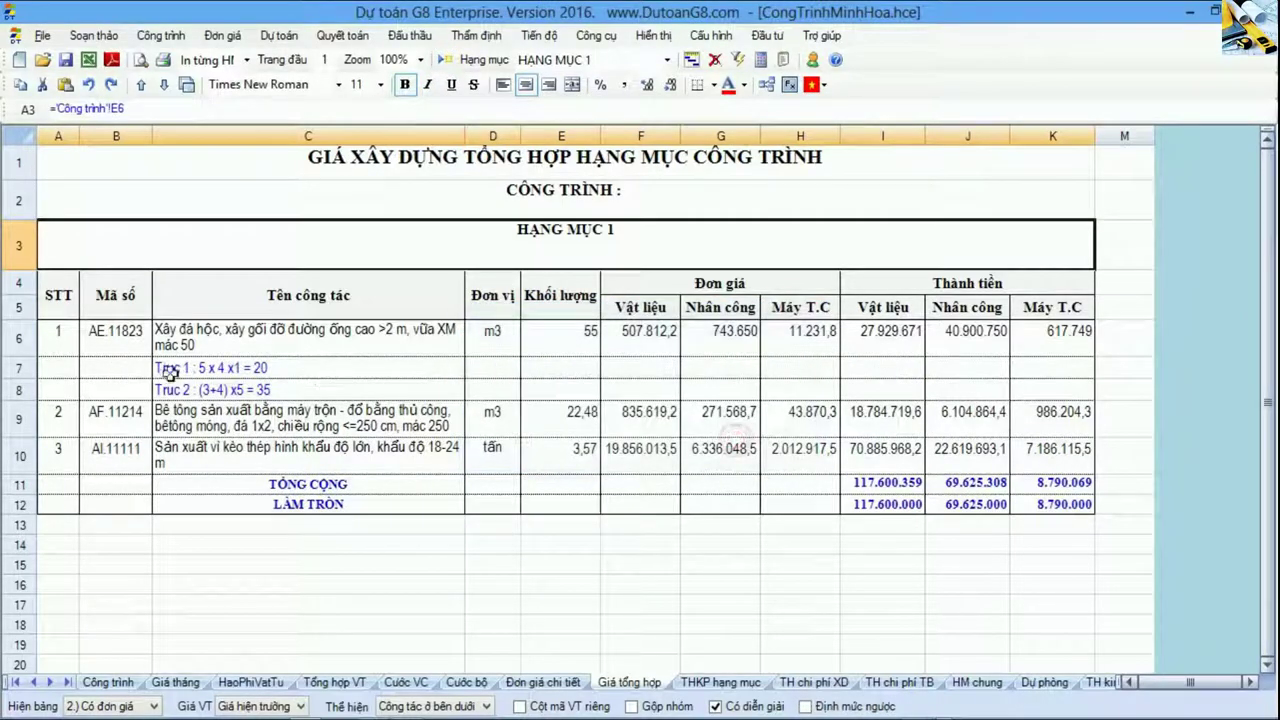
Step: Inspect the formulas of the Truc 1 and Truc 2 rows in Giá tổng hợp and compare them with their source rows in Công trình
{"action": "left_click_drag", "start_coordinate": [143, 371], "coordinate": [254, 390]}
{"action": "left_click", "coordinate": [257, 369]}
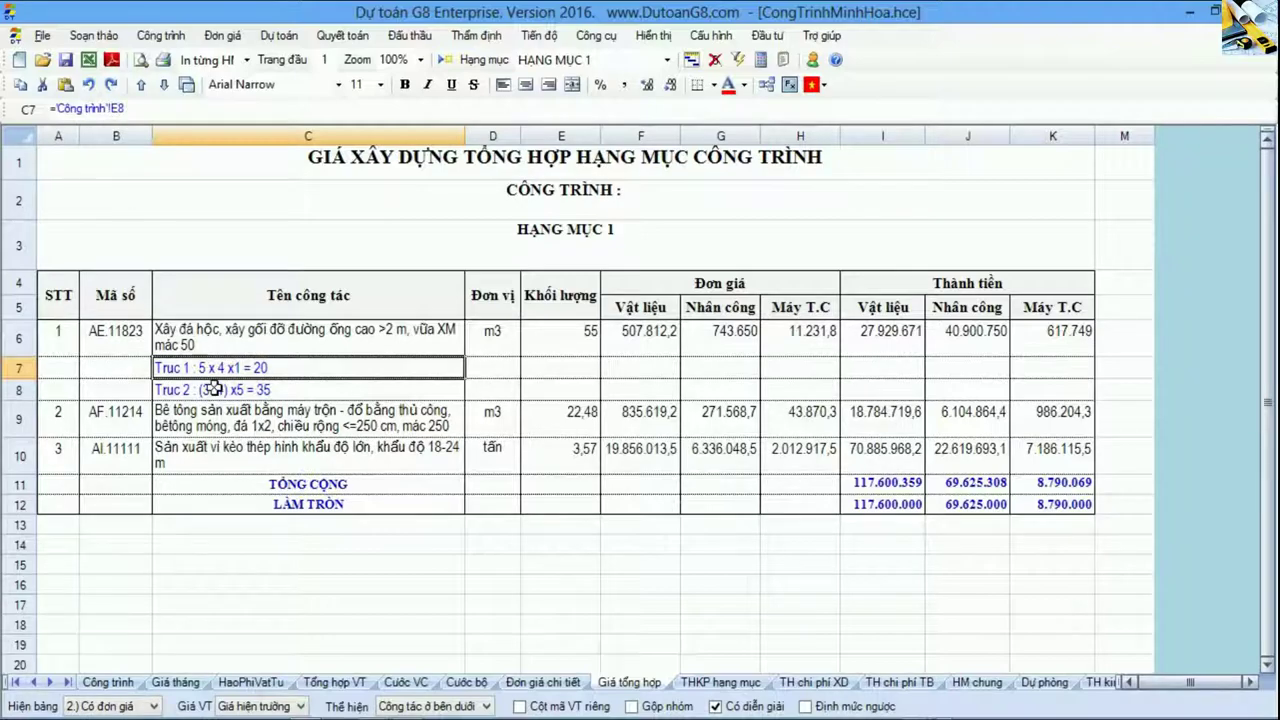
{"action": "left_click", "coordinate": [214, 389]}
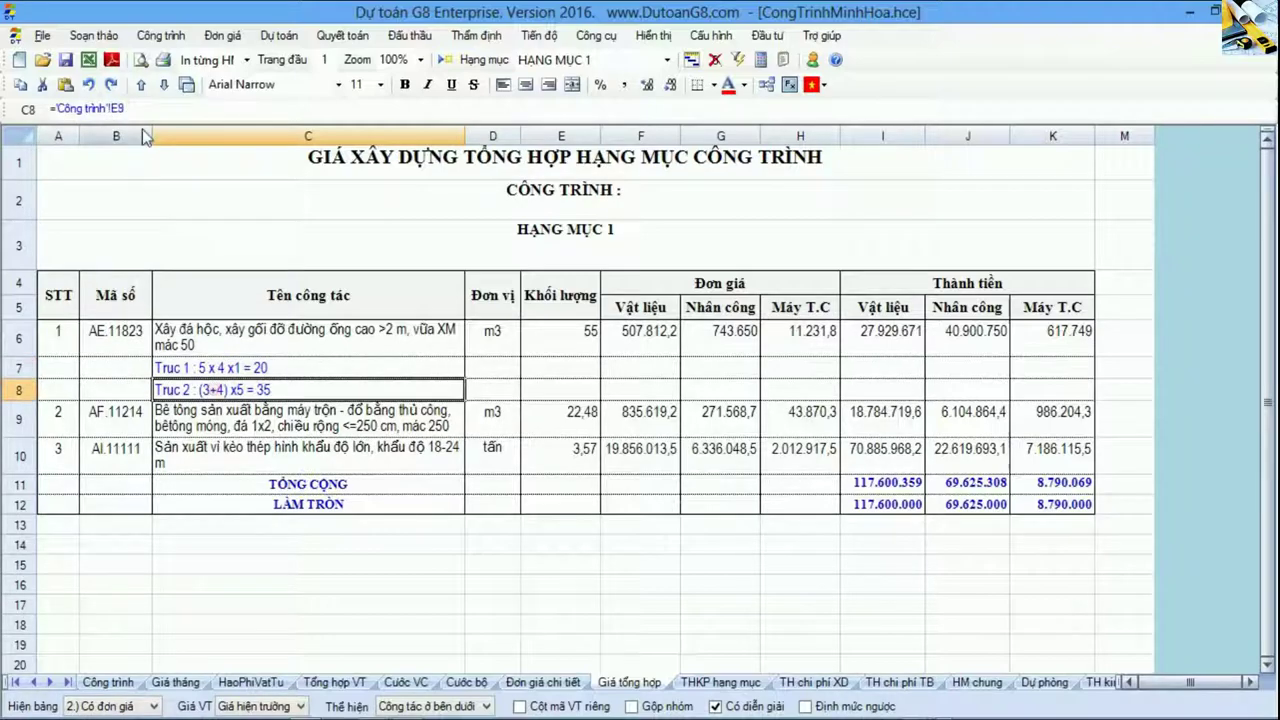
{"action": "left_click", "coordinate": [117, 688]}
{"action": "left_click", "coordinate": [22, 364]}
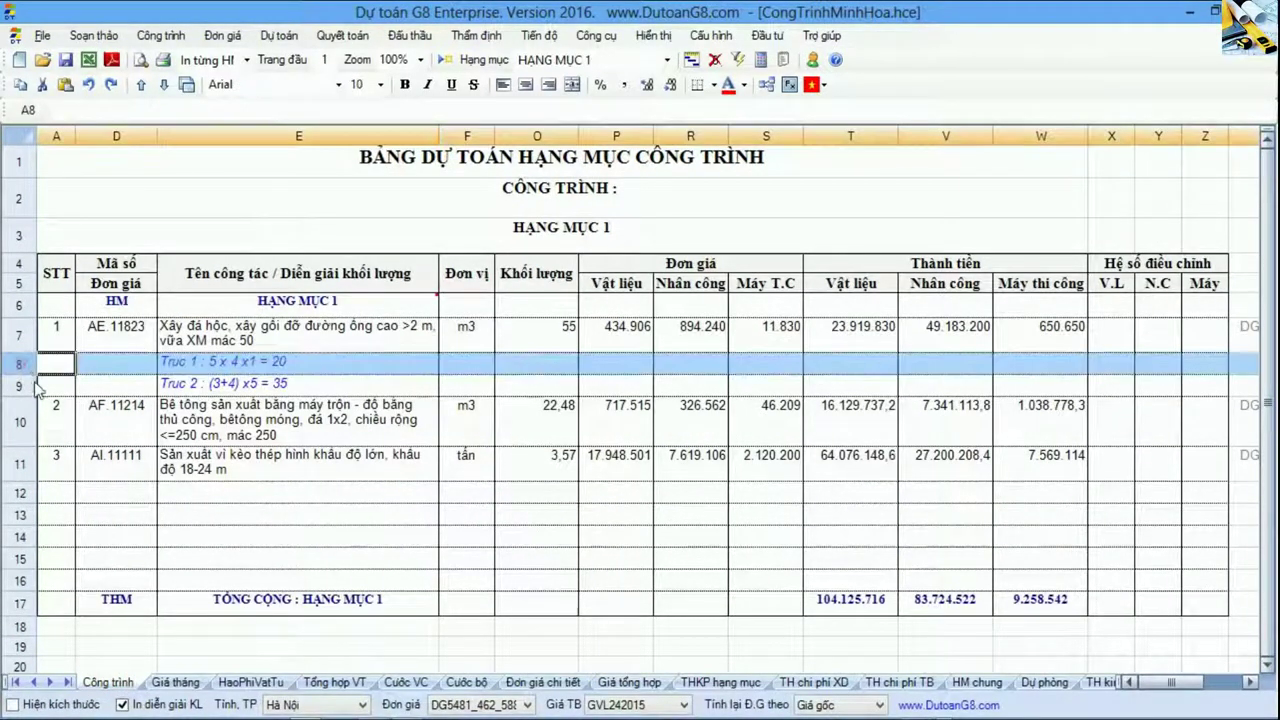
{"action": "left_click_drag", "start_coordinate": [37, 390], "coordinate": [30, 388]}
{"action": "left_click_drag", "start_coordinate": [212, 366], "coordinate": [225, 385]}
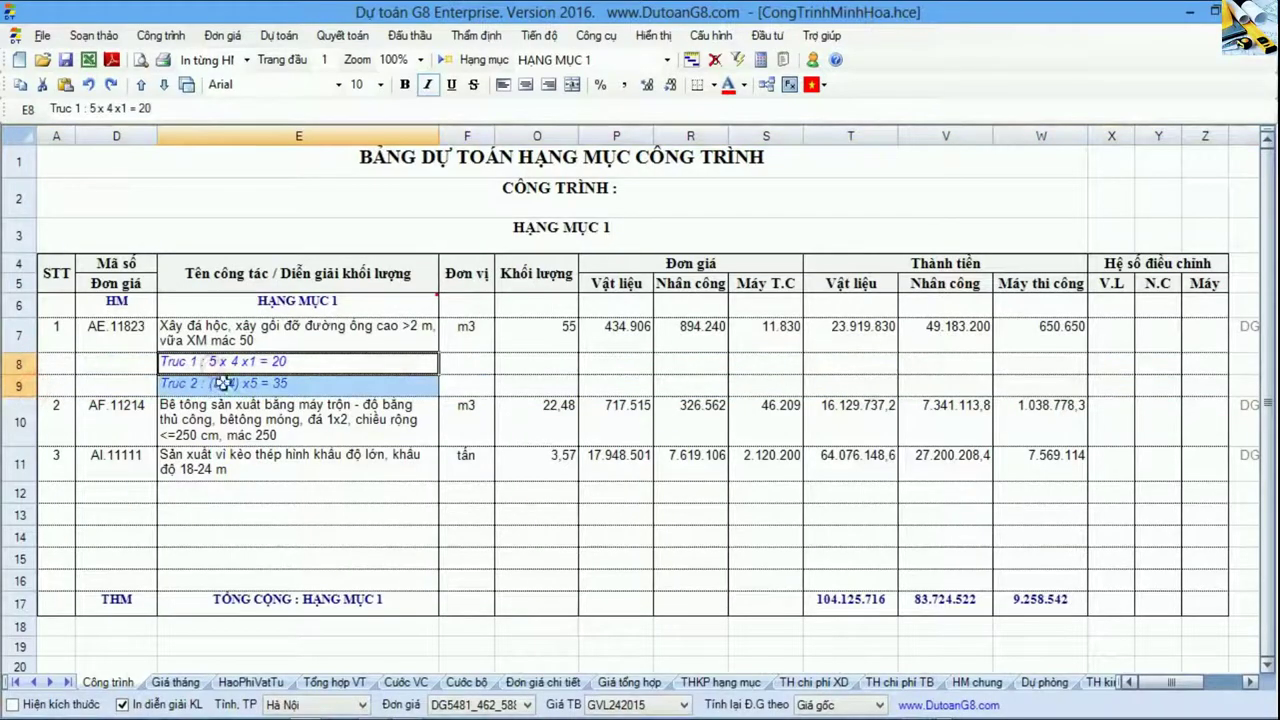
{"action": "left_click", "coordinate": [277, 390]}
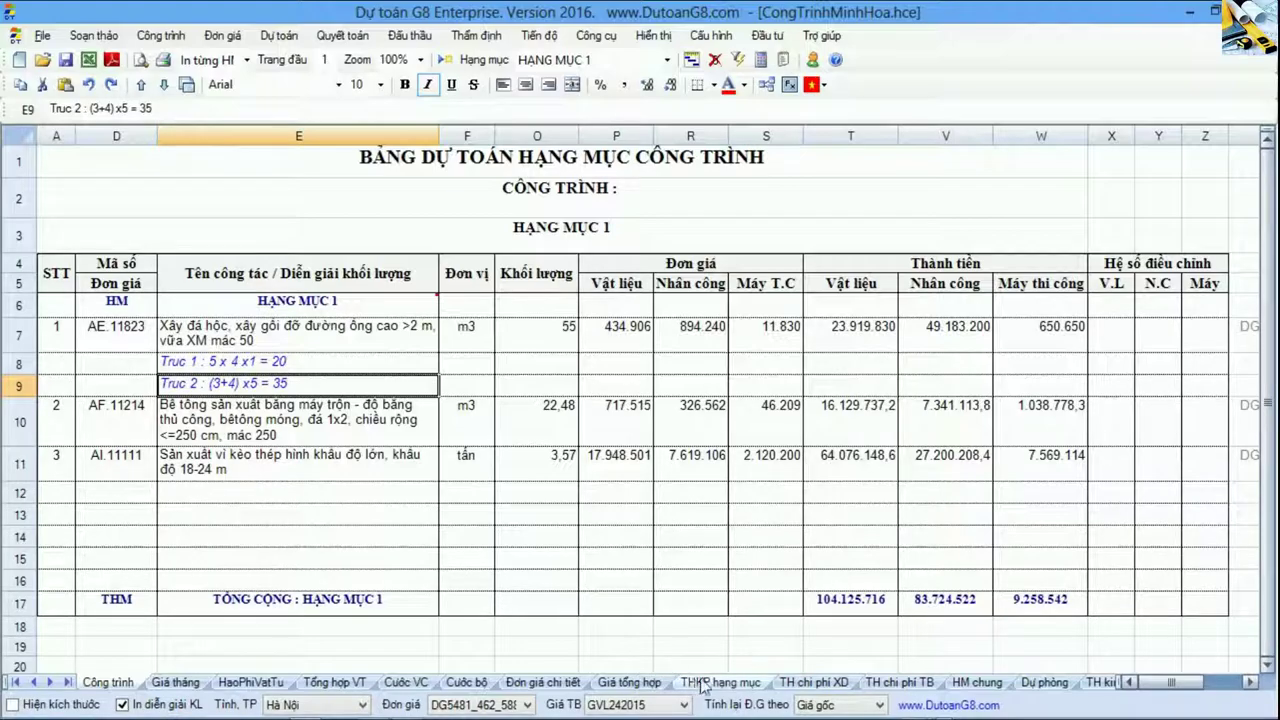
Step: Go to the THKP hạng mục sheet and view the construction cost summary table from its title down
{"action": "left_click", "coordinate": [736, 684]}
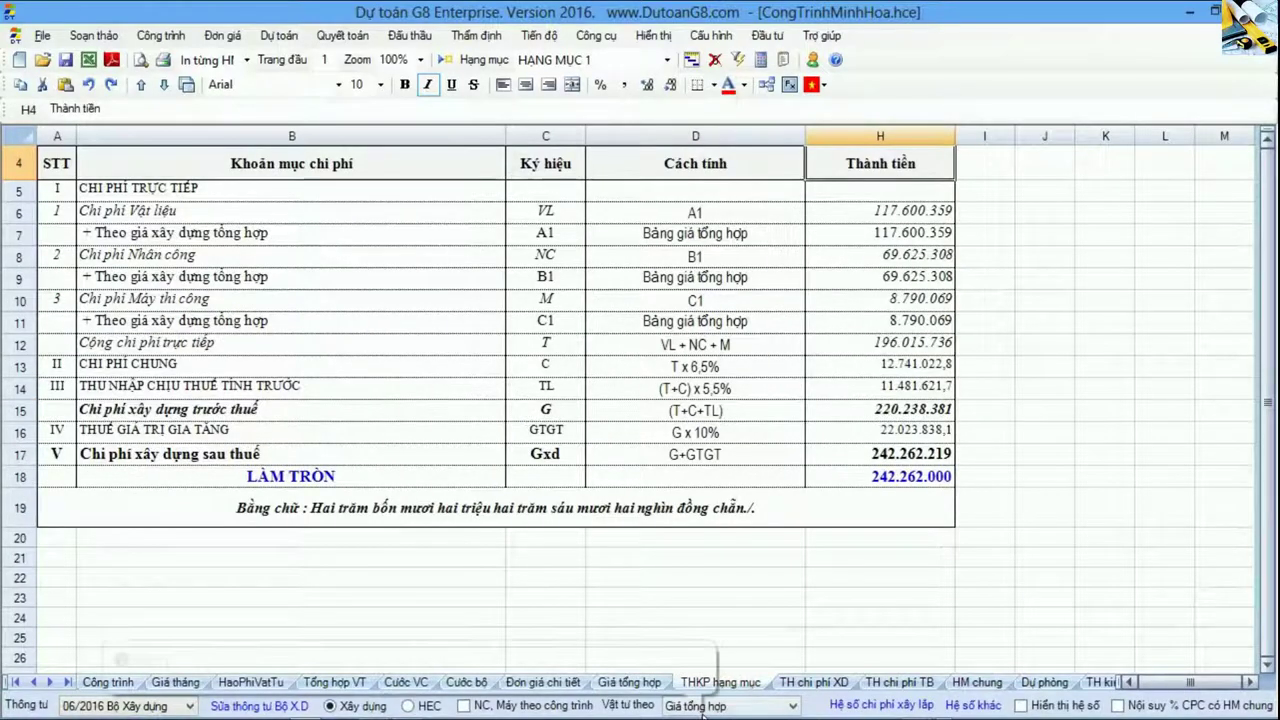
{"action": "left_click", "coordinate": [718, 409]}
{"action": "scroll", "coordinate": [715, 412], "scroll_direction": "up", "scroll_amount": 1}
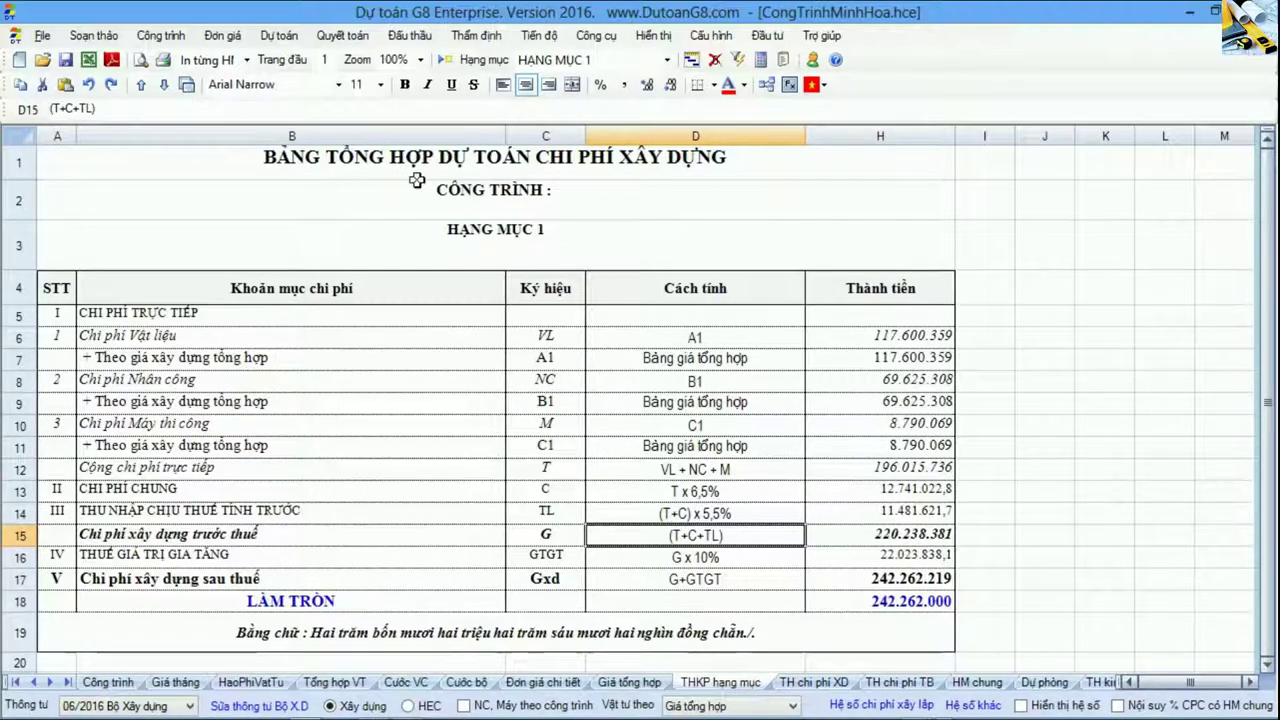
{"action": "left_click", "coordinate": [367, 165]}
{"action": "left_click", "coordinate": [722, 315]}
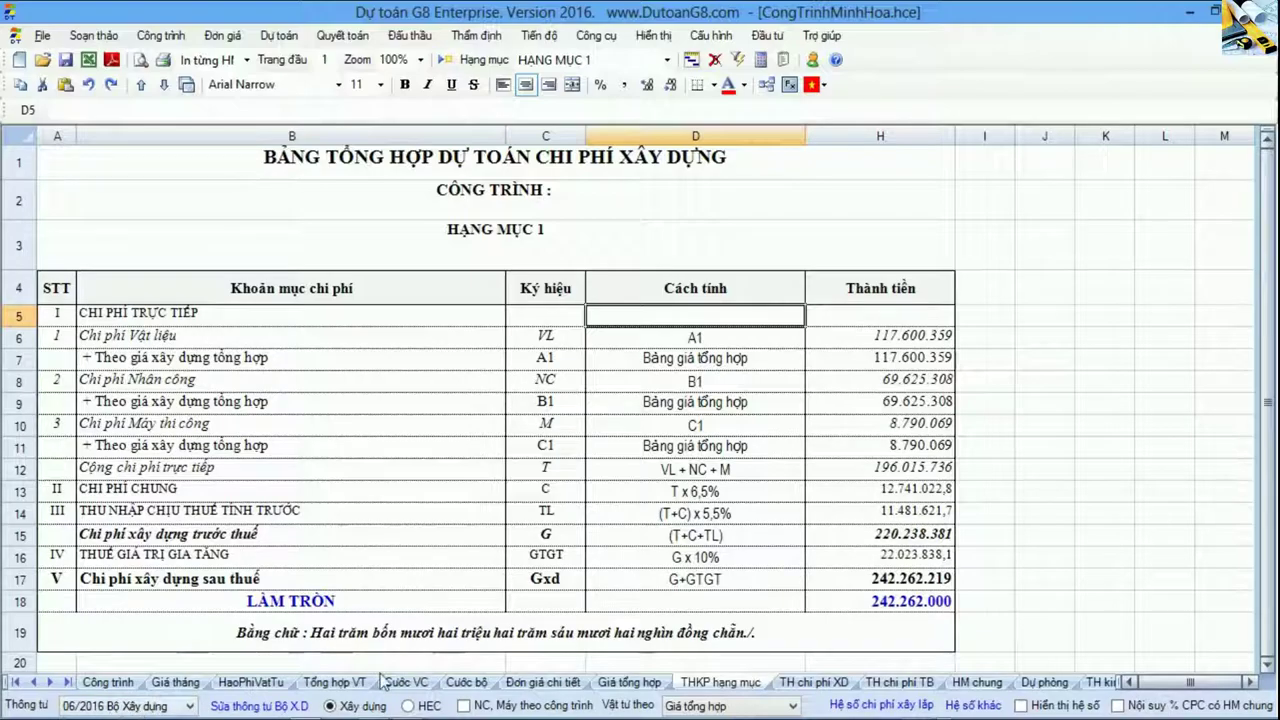
Step: Trace the TỔNG CỘNG amounts in Giá tổng hợp to rows A1, B1 and C1 of THKP hạng mục and check the H11 formula
{"action": "left_click", "coordinate": [627, 683]}
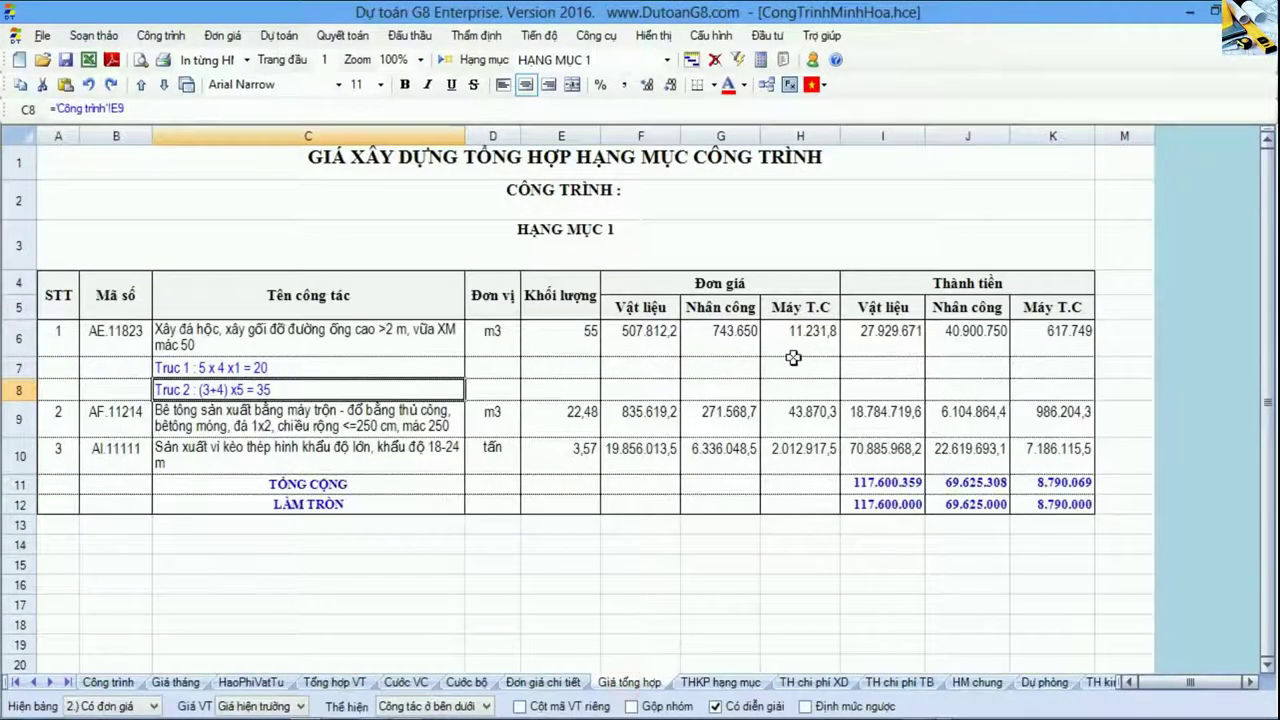
{"action": "left_click_drag", "start_coordinate": [836, 483], "coordinate": [1055, 488]}
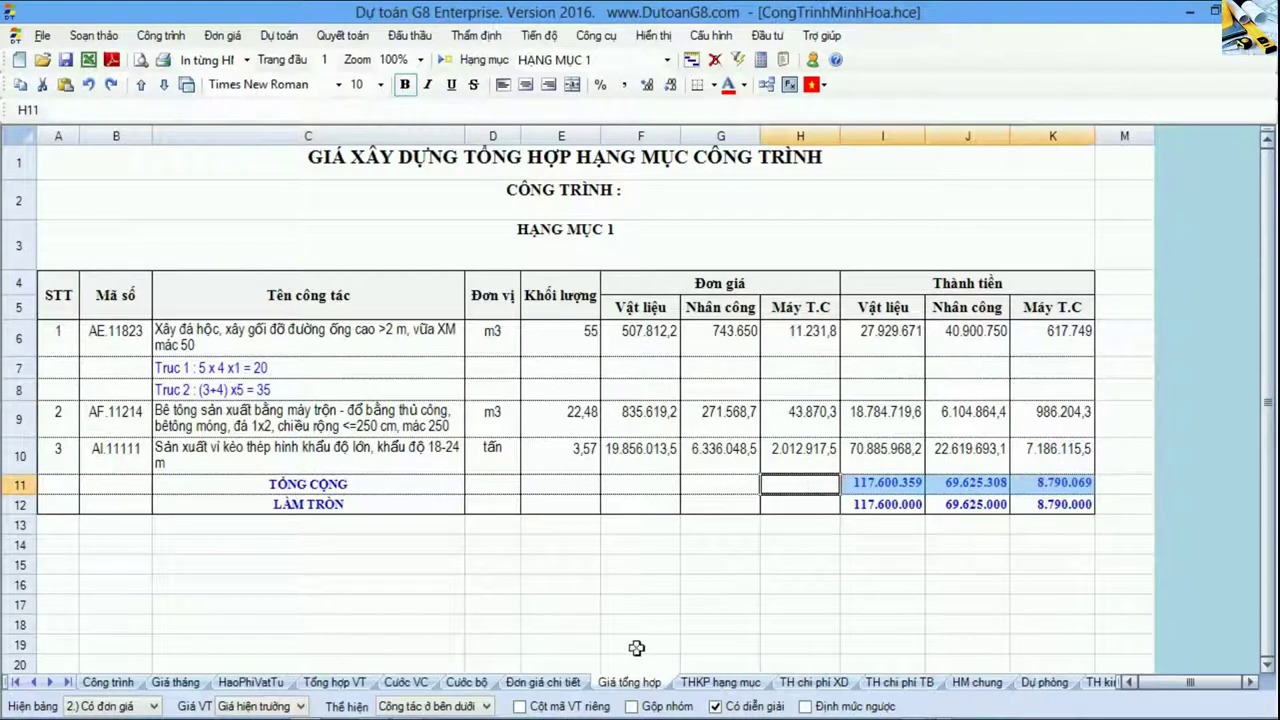
{"action": "left_click", "coordinate": [720, 682]}
{"action": "left_click_drag", "start_coordinate": [748, 357], "coordinate": [878, 358]}
{"action": "left_click_drag", "start_coordinate": [737, 403], "coordinate": [876, 404]}
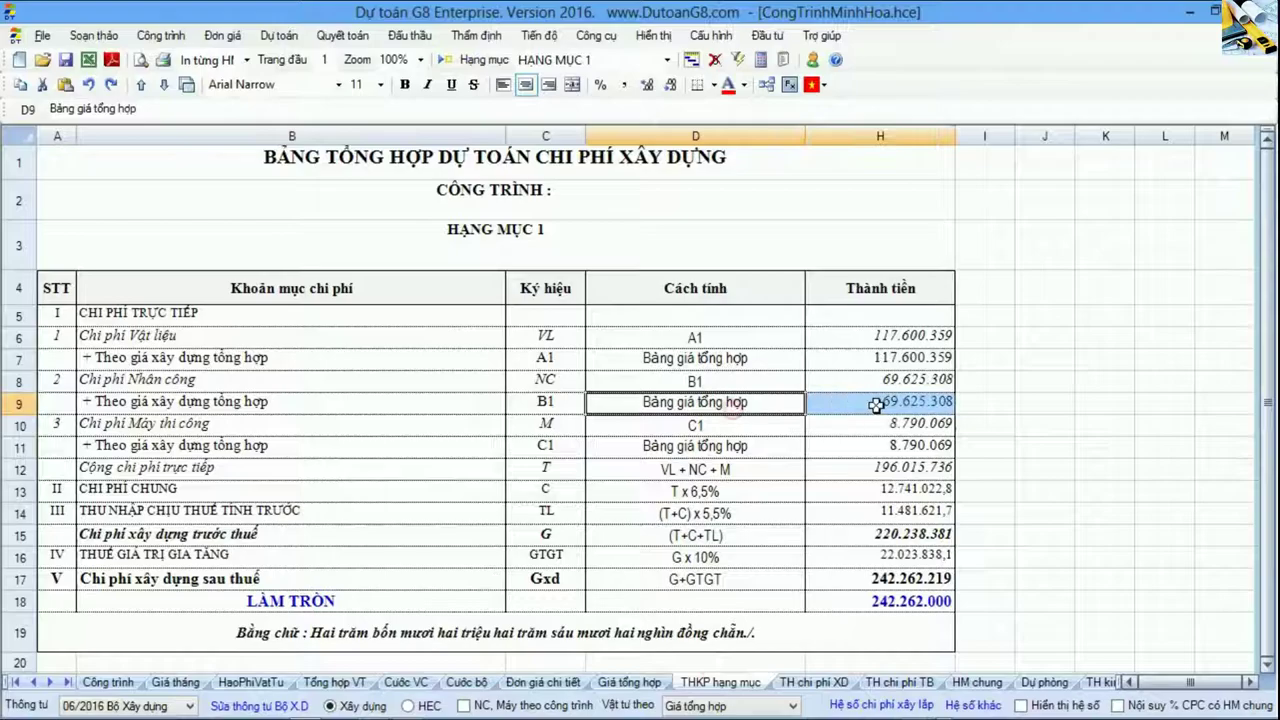
{"action": "left_click_drag", "start_coordinate": [785, 446], "coordinate": [880, 446]}
{"action": "left_click", "coordinate": [880, 446]}
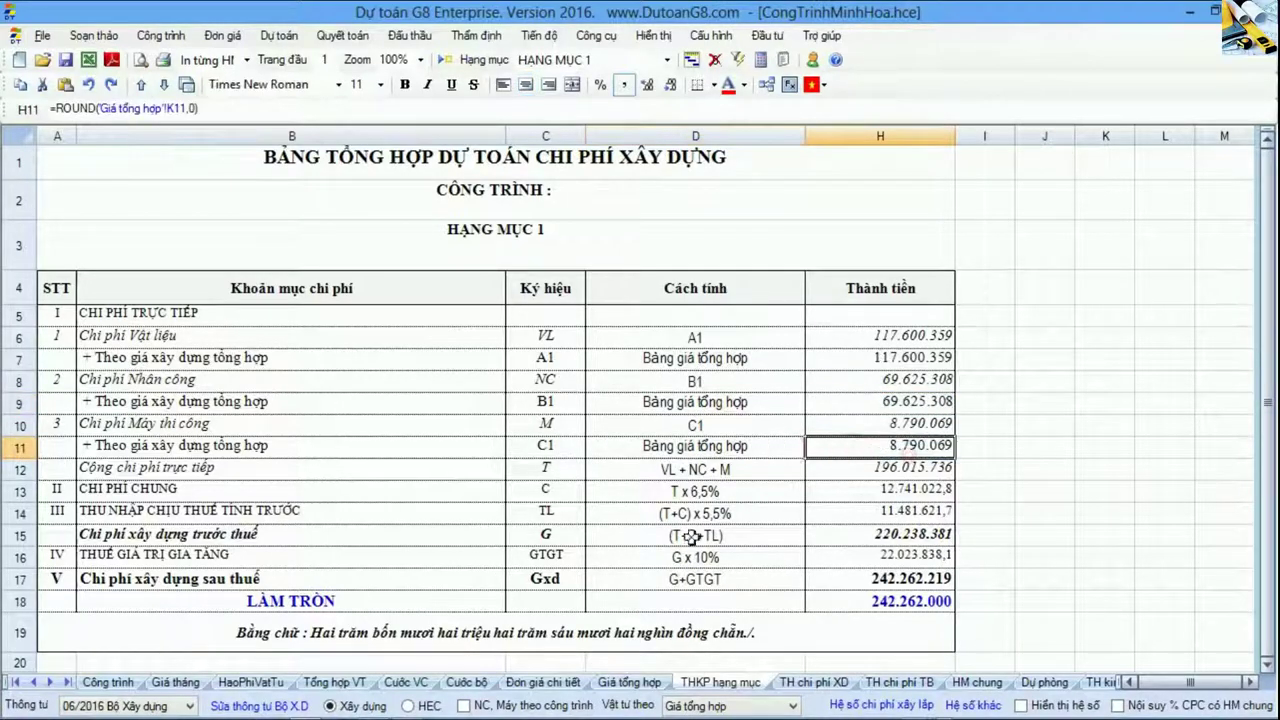
Step: Check the Công trình sheet against Giá tổng hợp again and highlight the material, labour and machine Đơn giá columns in Giá tổng hợp
{"action": "left_click", "coordinate": [632, 683]}
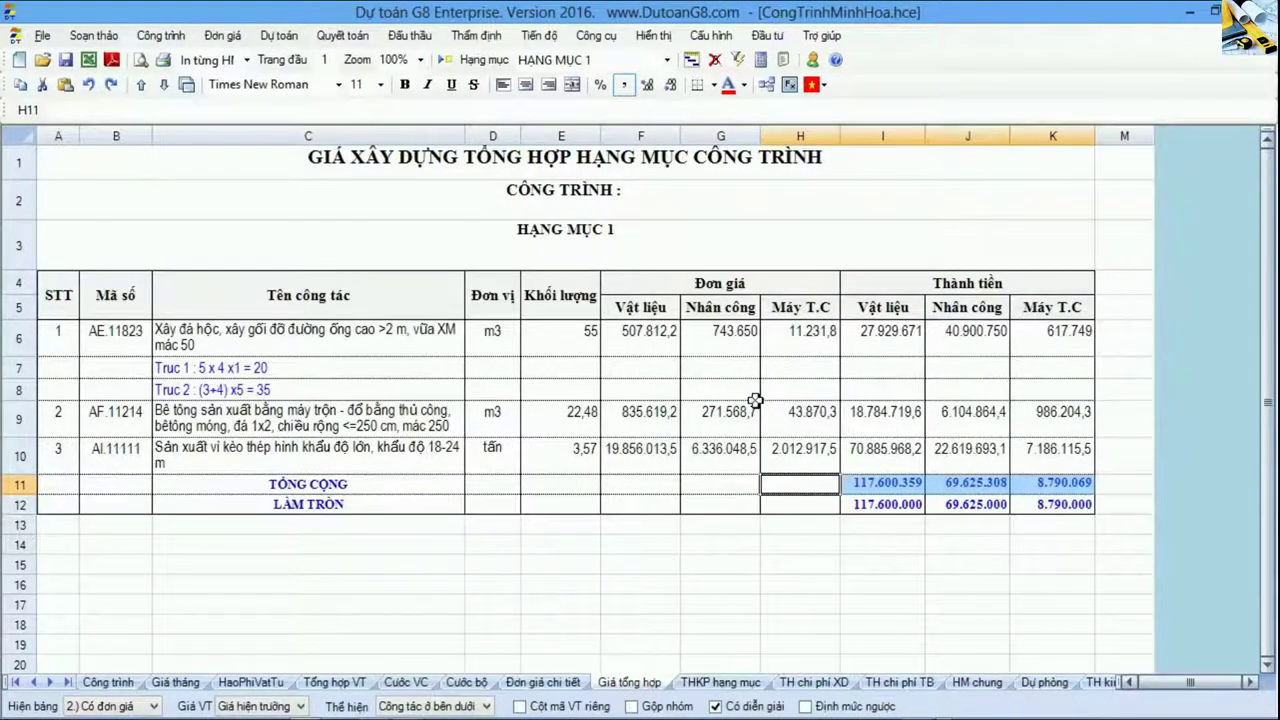
{"action": "left_click", "coordinate": [120, 680]}
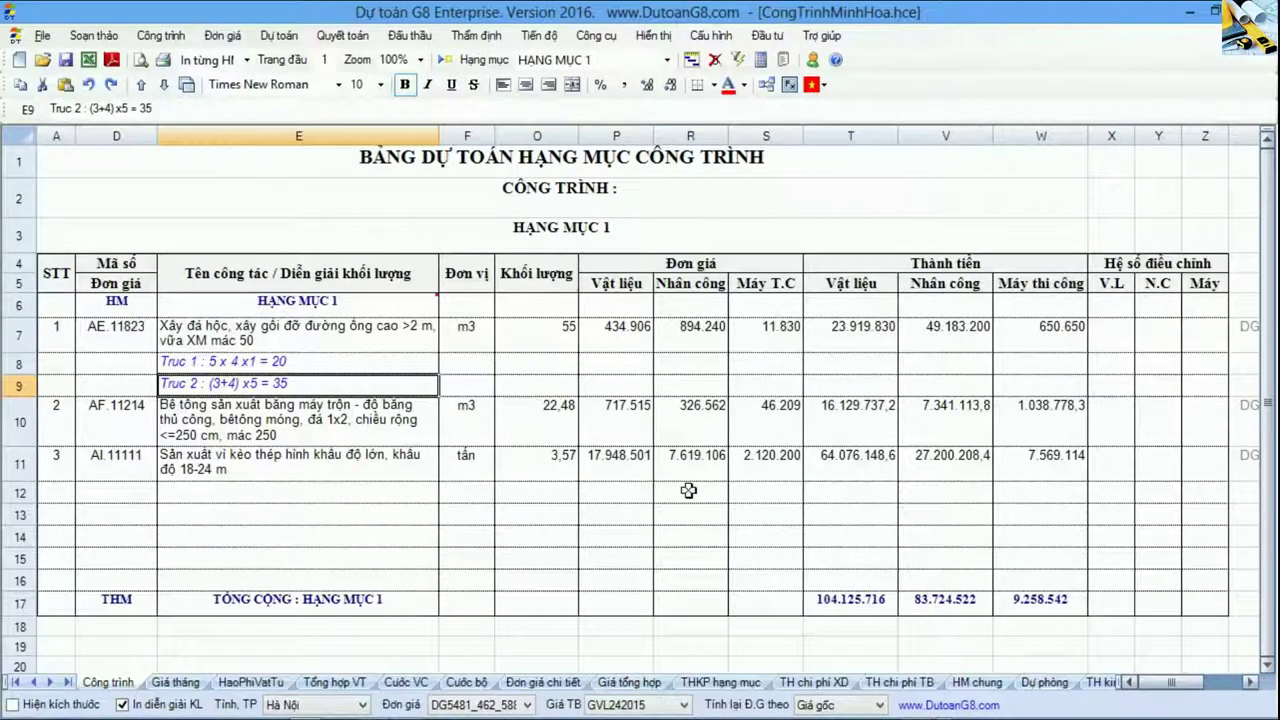
{"action": "left_click", "coordinate": [640, 683]}
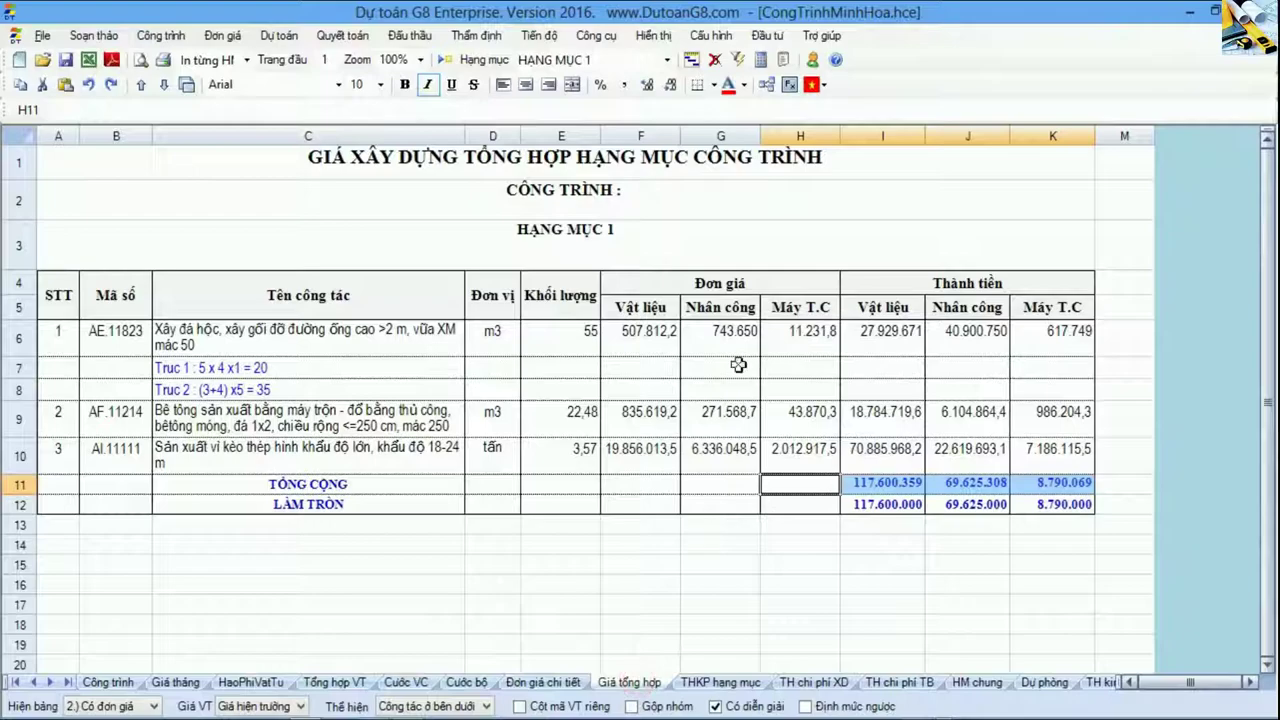
{"action": "left_click_drag", "start_coordinate": [661, 290], "coordinate": [805, 450]}
Step: In the Đơn giá chi tiết sheet, examine the Vật liệu, Nhân công and Máy thi công rows of item AE.11823, including the H17 formula
{"action": "left_click", "coordinate": [568, 683]}
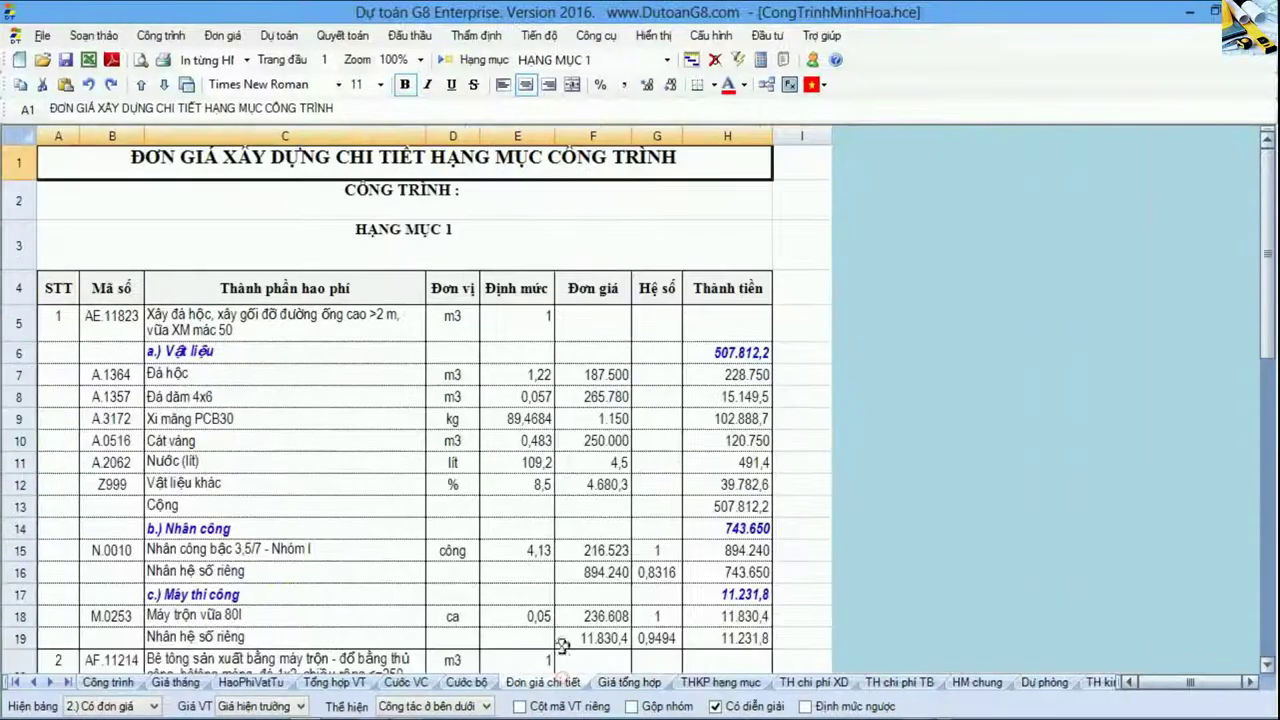
{"action": "left_click", "coordinate": [331, 351]}
{"action": "left_click_drag", "start_coordinate": [300, 343], "coordinate": [777, 371]}
{"action": "left_click_drag", "start_coordinate": [266, 534], "coordinate": [679, 539]}
{"action": "left_click_drag", "start_coordinate": [377, 594], "coordinate": [716, 596]}
{"action": "left_click", "coordinate": [716, 596]}
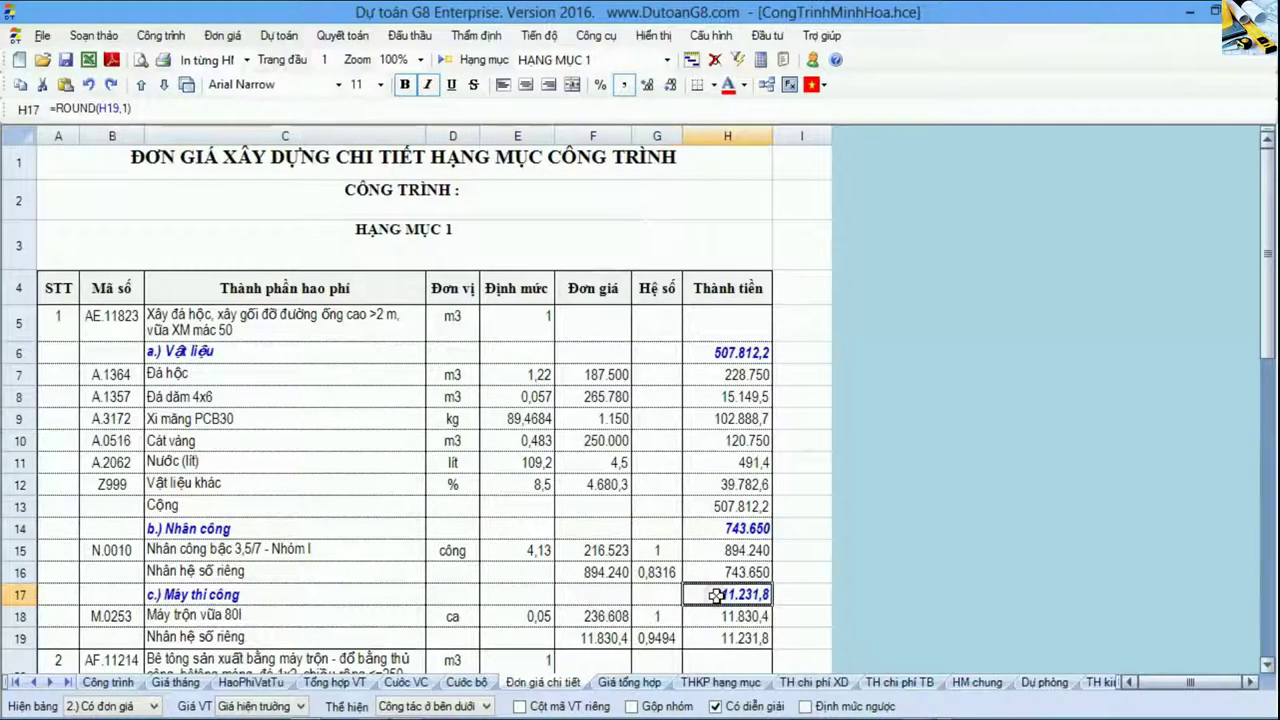
Step: Compare the item codes, names and Khối lượng values in the Công trình sheet with the same item rows in Giá tổng hợp
{"action": "scroll", "coordinate": [716, 592], "scroll_direction": "down", "scroll_amount": 4}
{"action": "scroll", "coordinate": [714, 585], "scroll_direction": "up", "scroll_amount": 4}
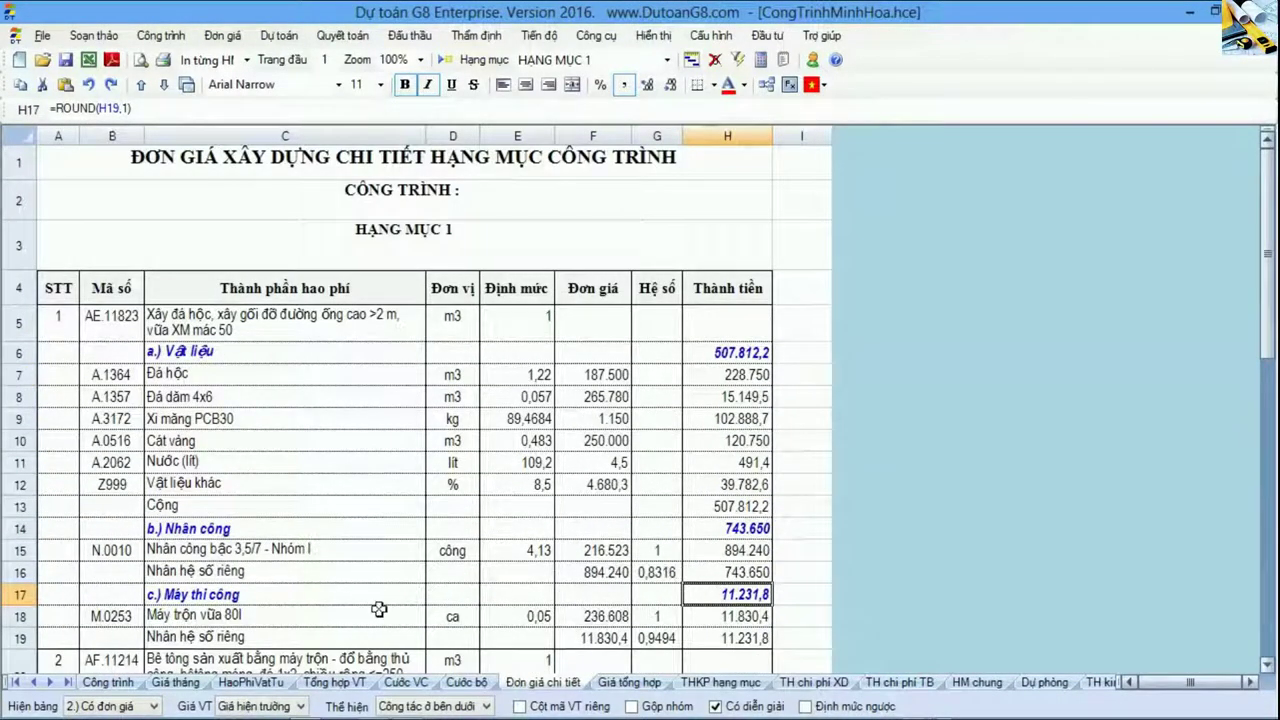
{"action": "left_click", "coordinate": [128, 681]}
{"action": "left_click_drag", "start_coordinate": [116, 263], "coordinate": [846, 480]}
{"action": "left_click", "coordinate": [853, 532]}
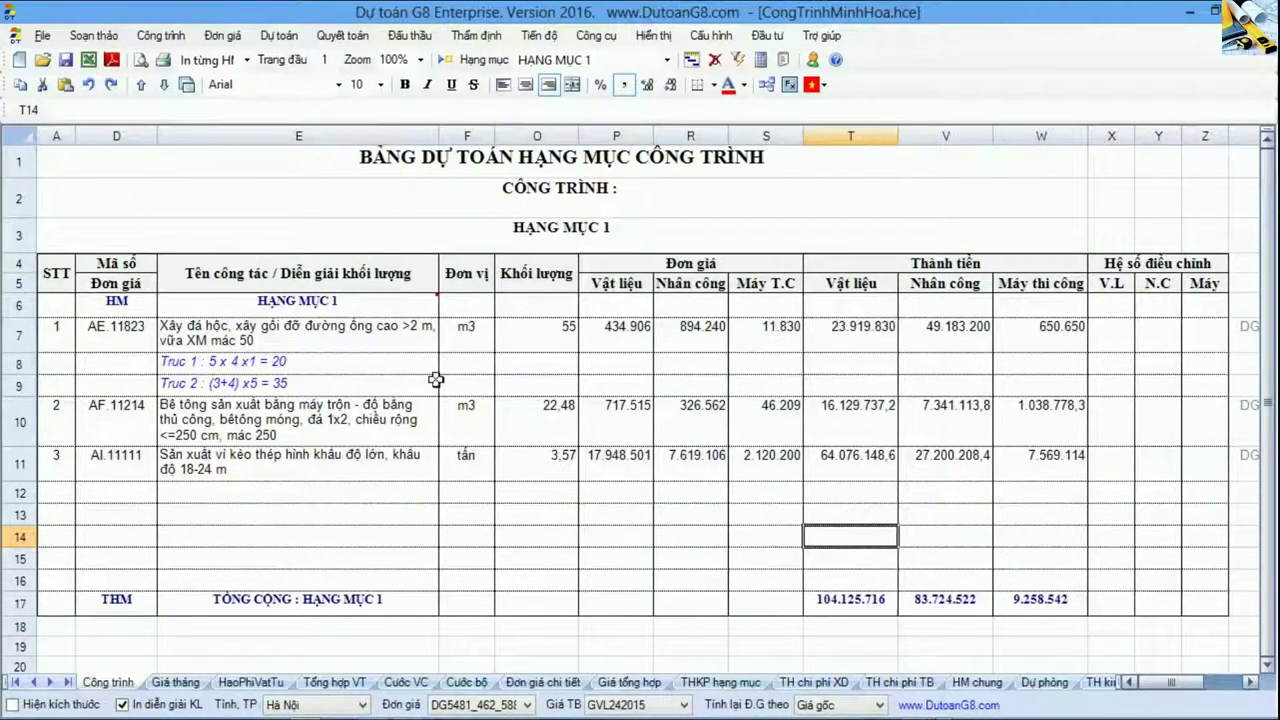
{"action": "left_click_drag", "start_coordinate": [537, 275], "coordinate": [532, 490]}
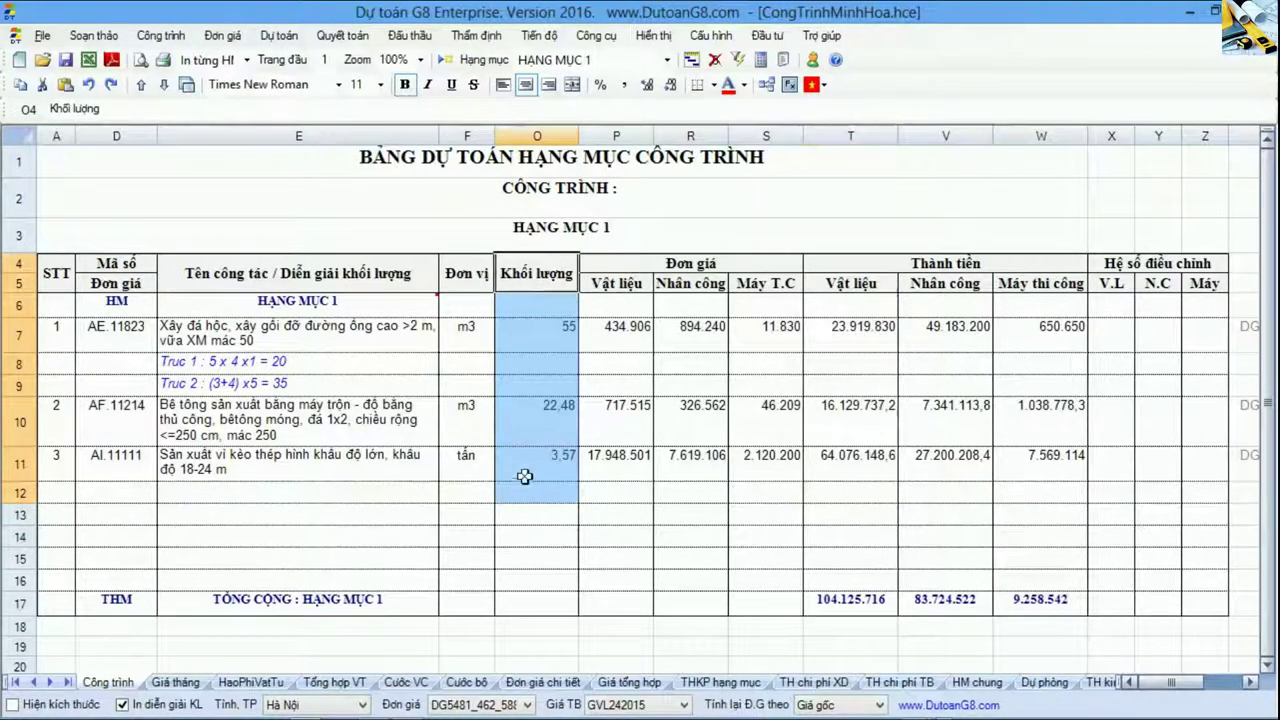
{"action": "left_click_drag", "start_coordinate": [189, 334], "coordinate": [543, 491]}
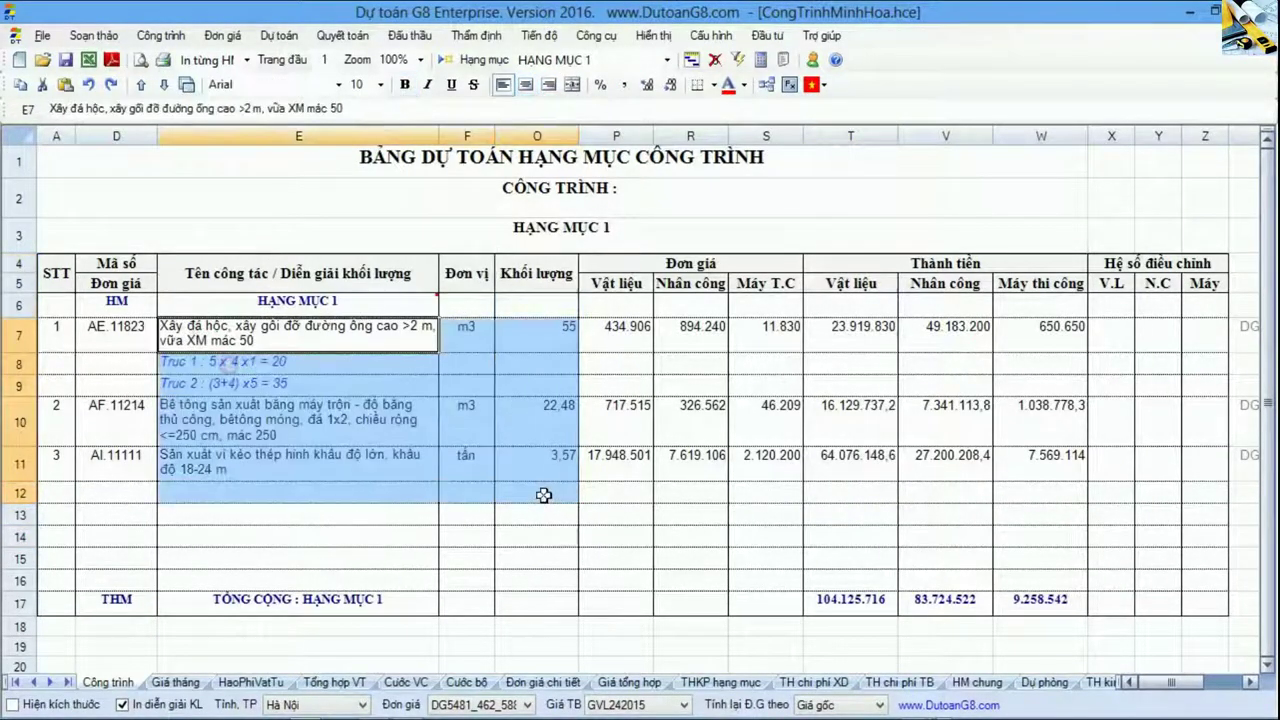
{"action": "left_click", "coordinate": [629, 682]}
{"action": "left_click_drag", "start_coordinate": [116, 338], "coordinate": [545, 457]}
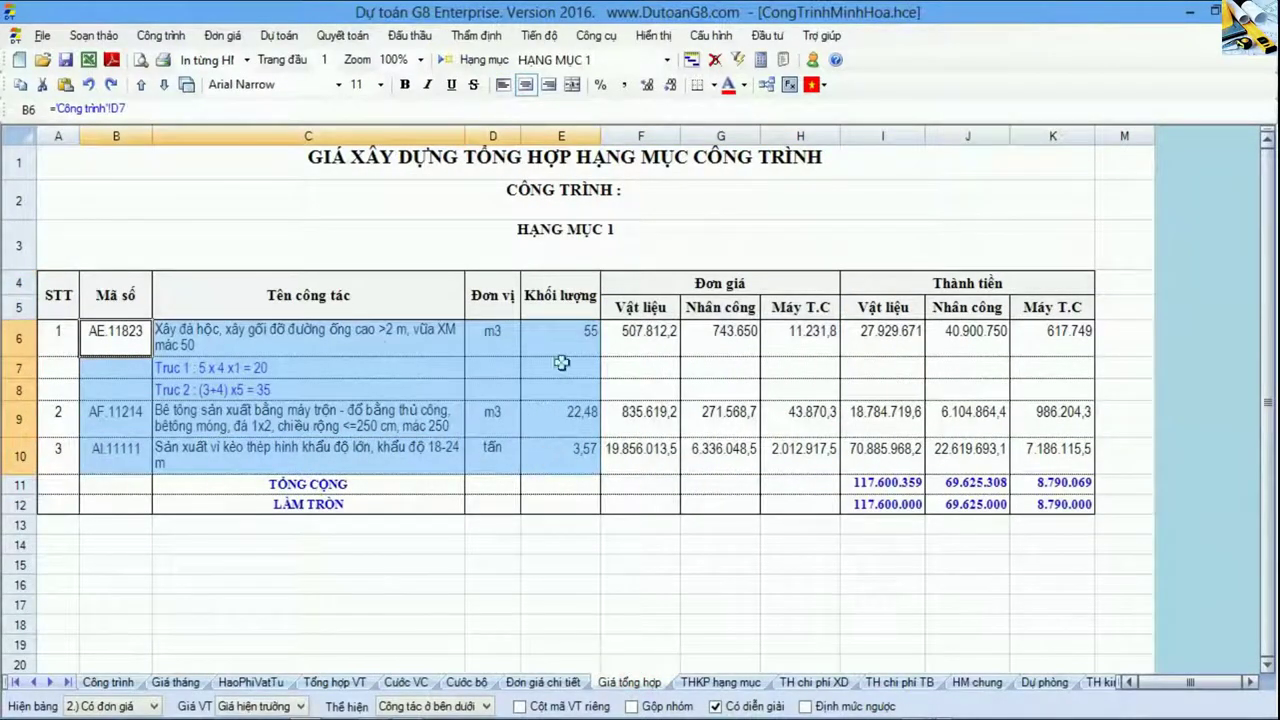
Step: Back in the Công trình sheet, view item AE.11823 and highlight the Vật liệu, Nhân công and Máy T.C unit price columns
{"action": "left_click", "coordinate": [107, 682]}
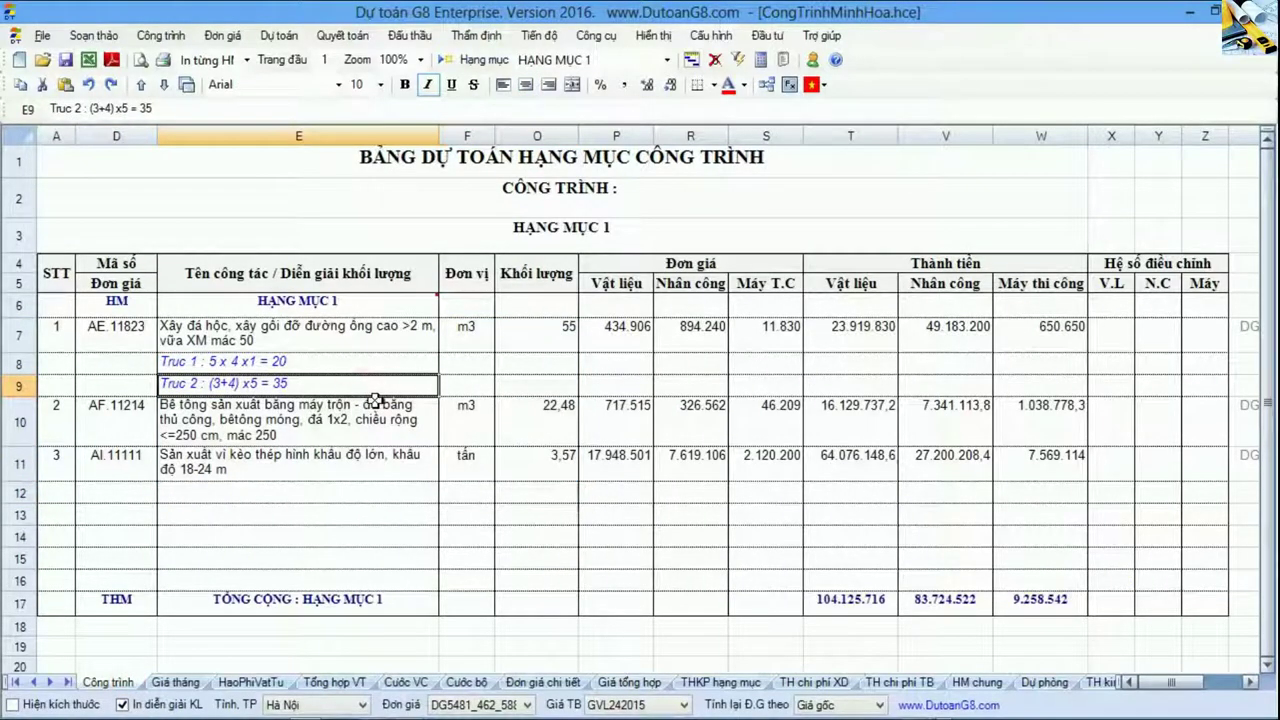
{"action": "left_click", "coordinate": [300, 338]}
{"action": "left_click", "coordinate": [122, 333]}
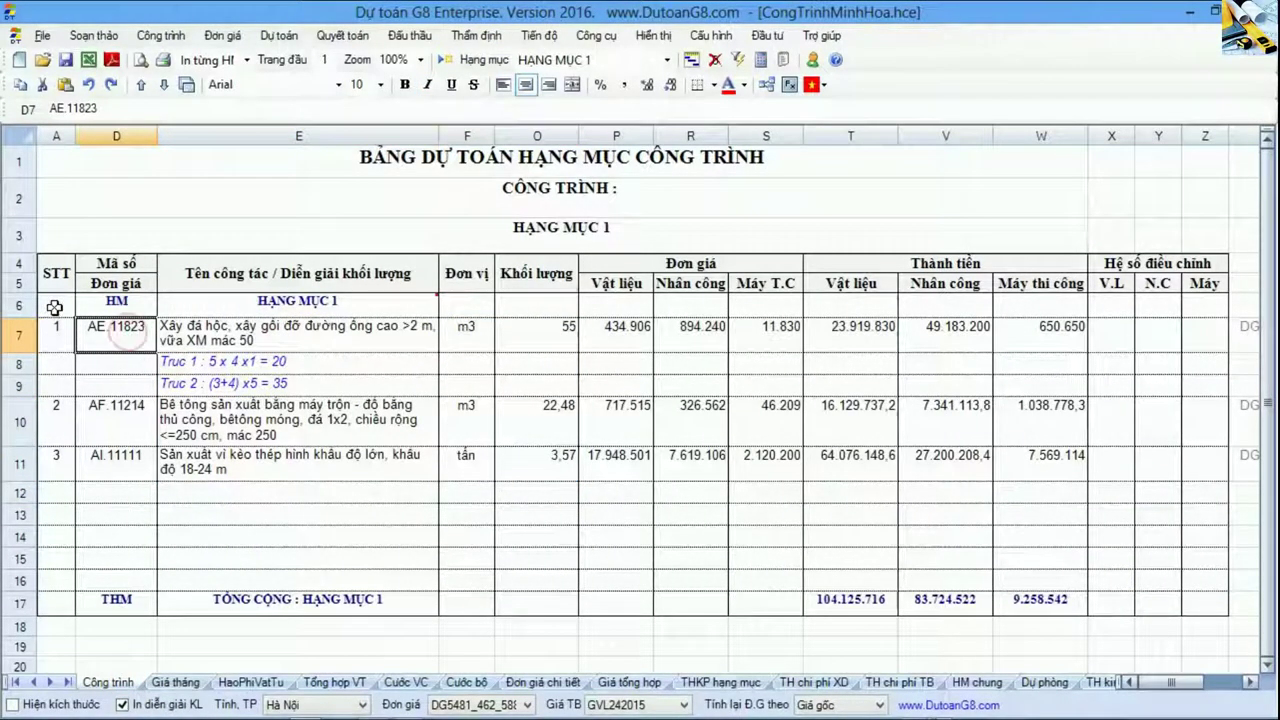
{"action": "left_click", "coordinate": [54, 307]}
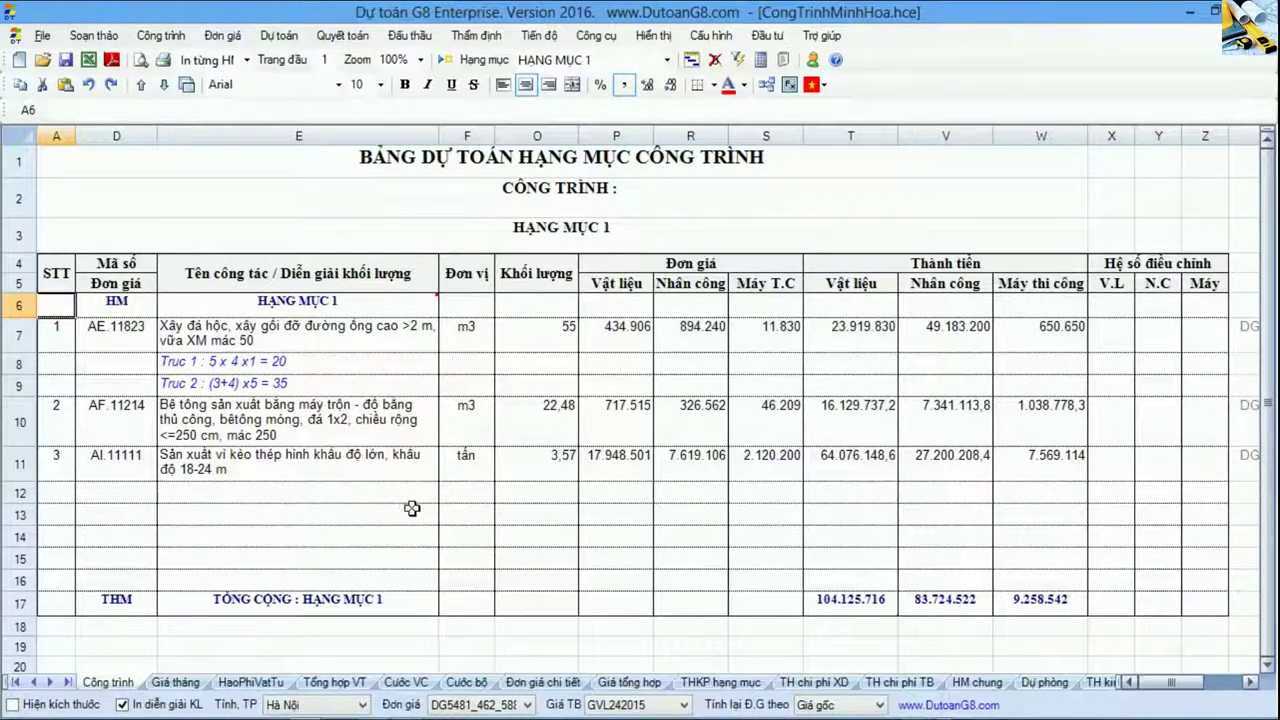
{"action": "left_click_drag", "start_coordinate": [612, 300], "coordinate": [787, 510]}
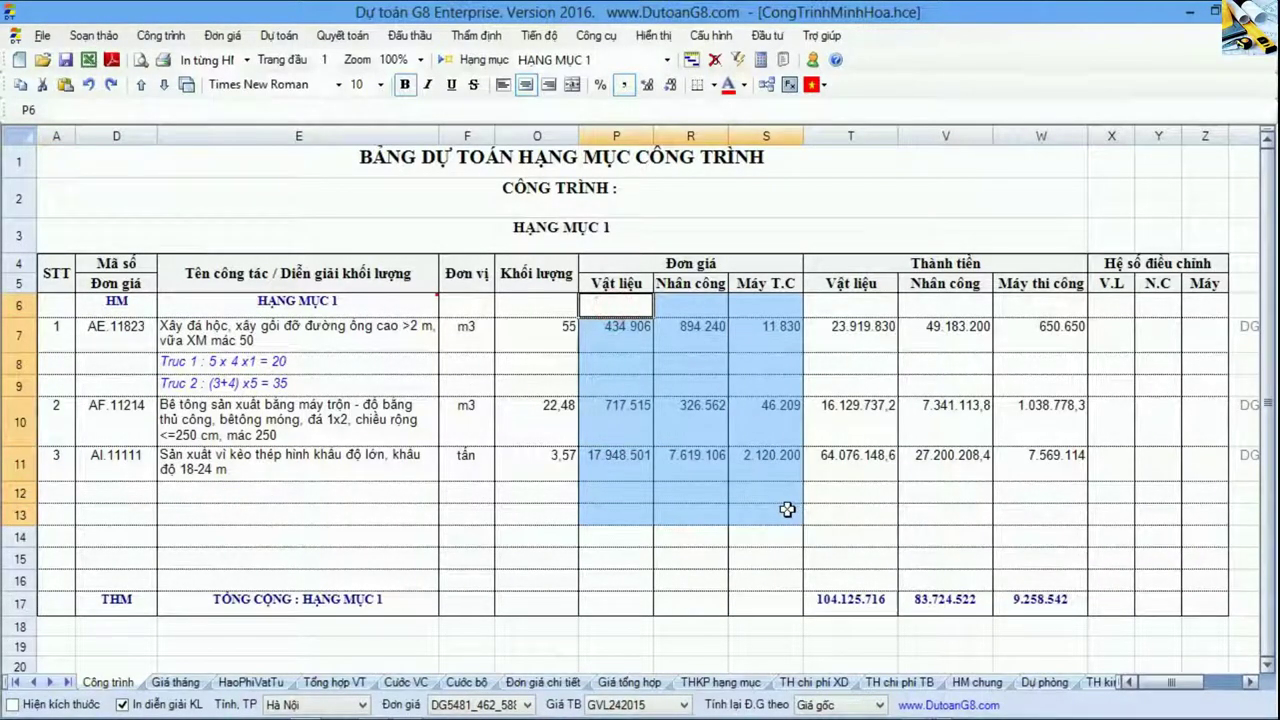
{"action": "mouse_move", "coordinate": [450, 709]}
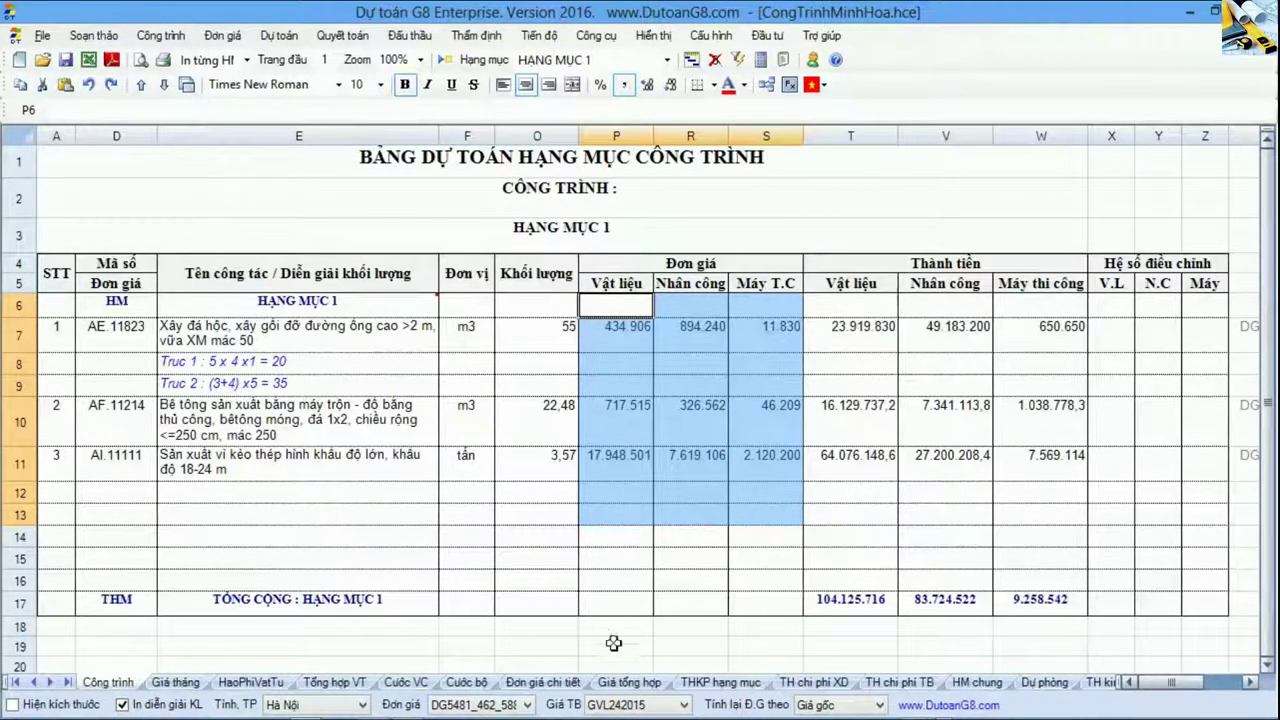
Step: In the THKP hạng mục sheet, set the Vật tư theo source to THVT (Tổng hợp VT)
{"action": "left_click", "coordinate": [720, 682]}
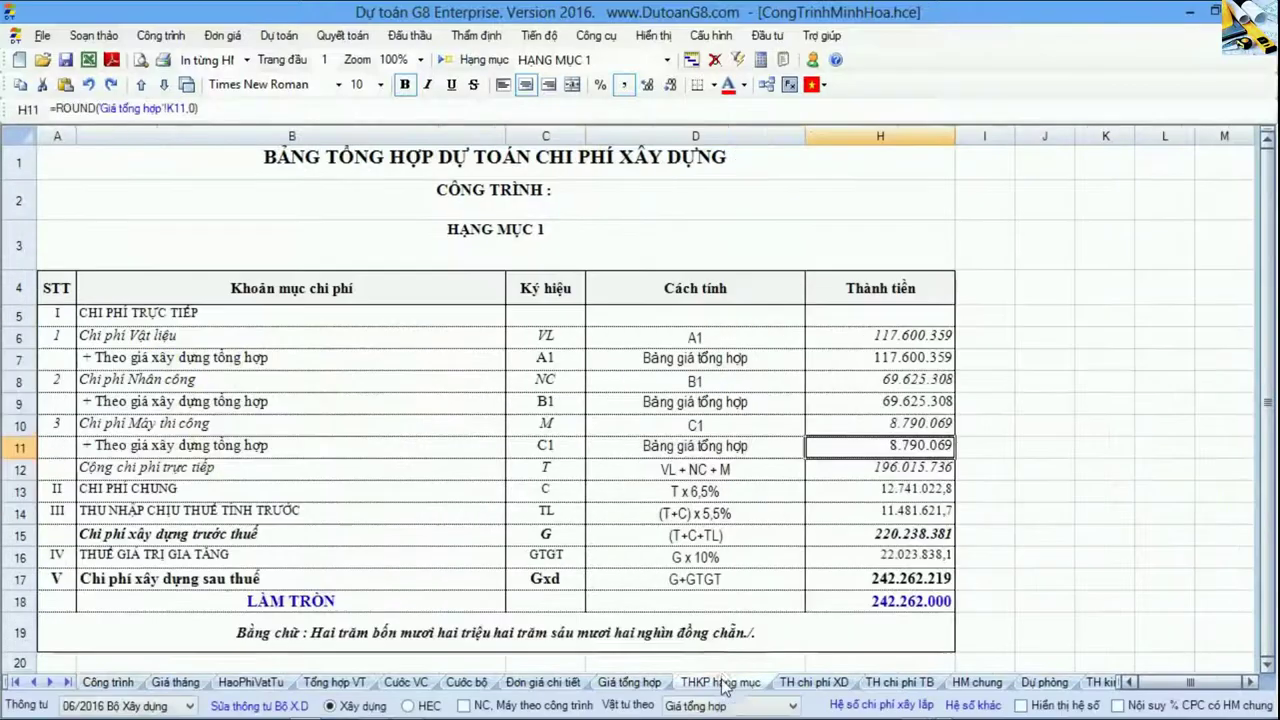
{"action": "left_click", "coordinate": [634, 508]}
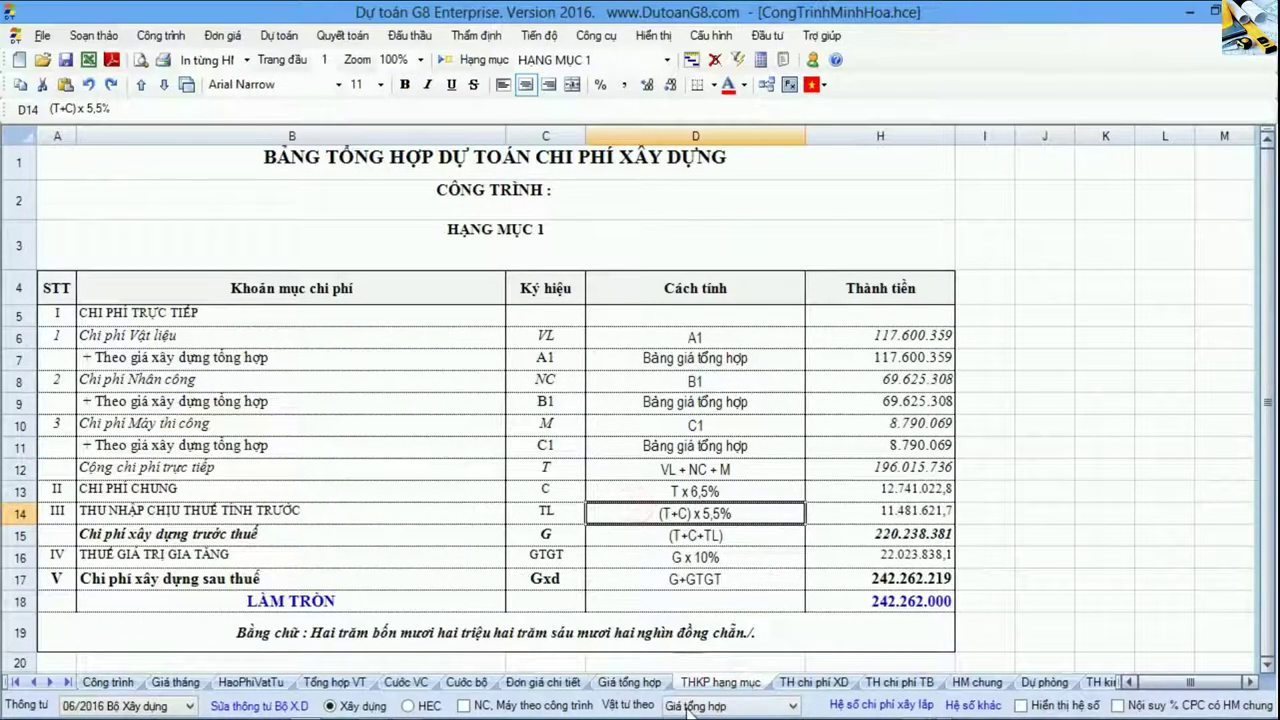
{"action": "left_click", "coordinate": [498, 468]}
{"action": "left_click", "coordinate": [484, 425]}
{"action": "left_click", "coordinate": [490, 380]}
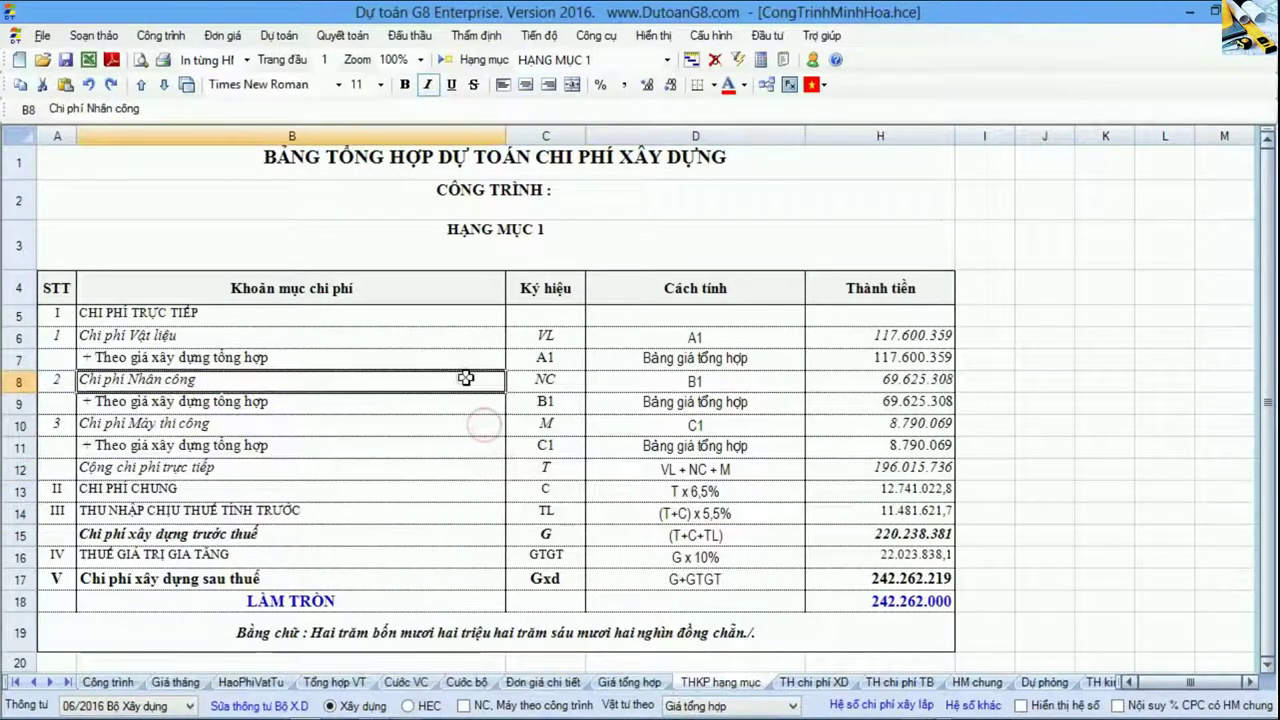
{"action": "left_click", "coordinate": [688, 706]}
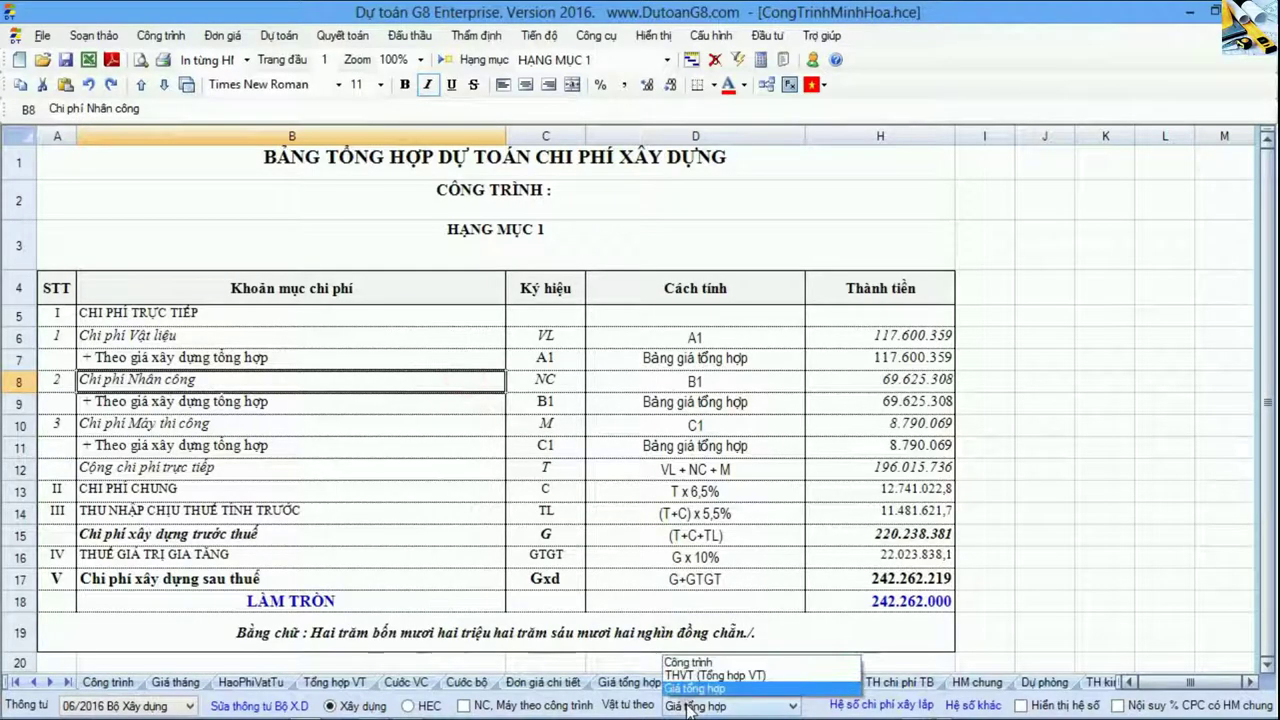
{"action": "left_click", "coordinate": [700, 672]}
Step: Examine the Theo tổng hợp vật tư rows A1, B1 and C1 of the cost summary, including the H12 formula
{"action": "left_click_drag", "start_coordinate": [88, 312], "coordinate": [835, 555]}
{"action": "left_click_drag", "start_coordinate": [738, 360], "coordinate": [880, 358]}
{"action": "left_click_drag", "start_coordinate": [745, 402], "coordinate": [880, 402]}
{"action": "left_click_drag", "start_coordinate": [700, 468], "coordinate": [918, 468]}
{"action": "left_click", "coordinate": [918, 468]}
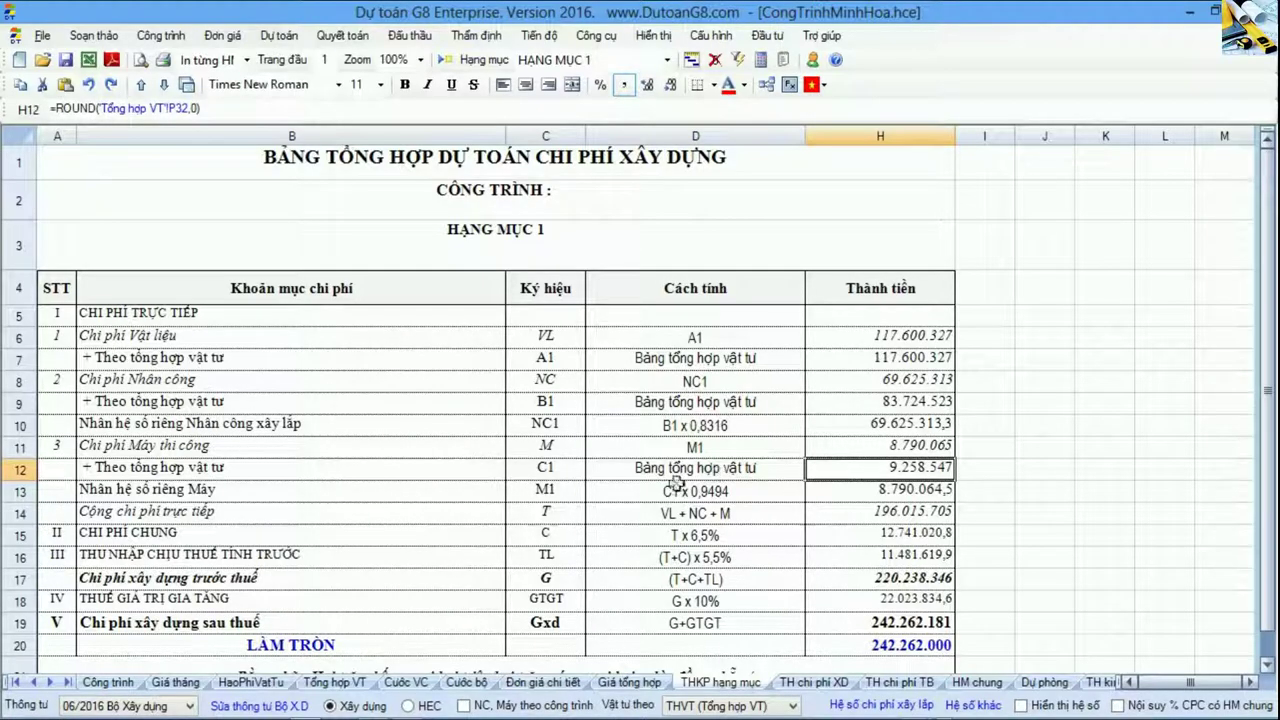
Step: Go to the Tổng hợp VT sheet, check the E21 quantity formula and view the table from its title down
{"action": "left_click", "coordinate": [350, 684]}
{"action": "left_click", "coordinate": [612, 403]}
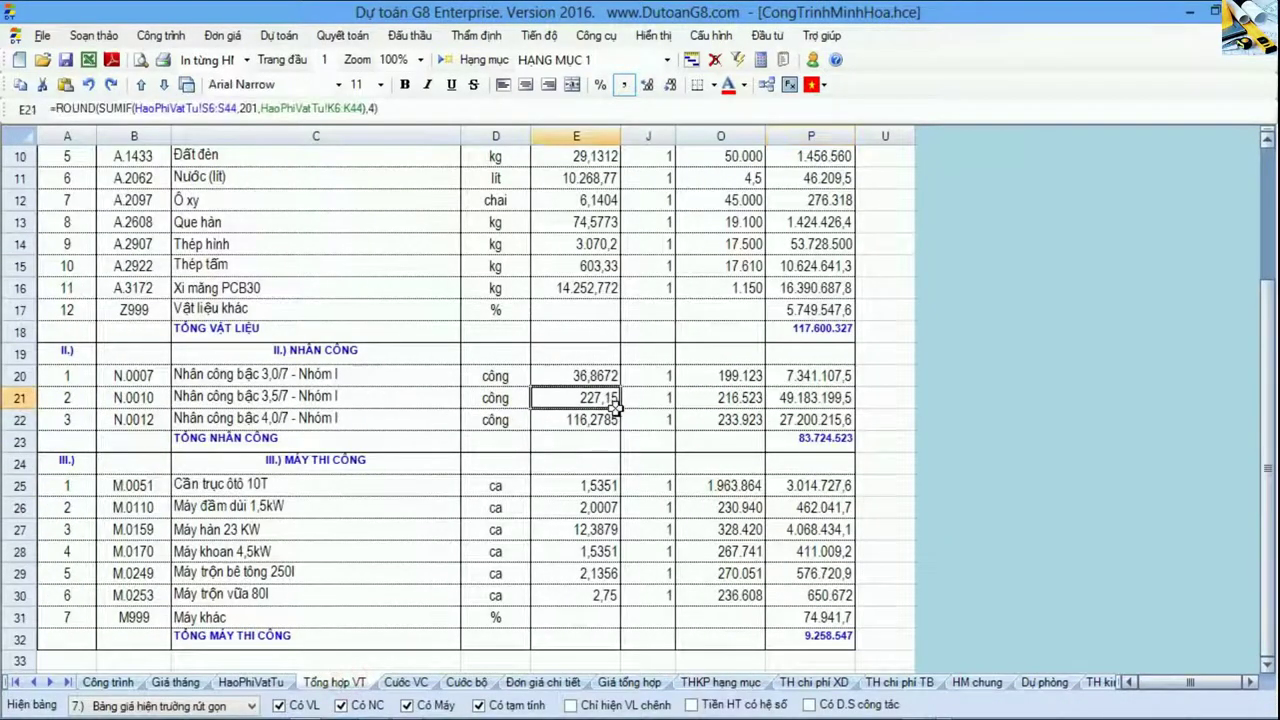
{"action": "scroll", "coordinate": [612, 403], "scroll_direction": "up", "scroll_amount": 3}
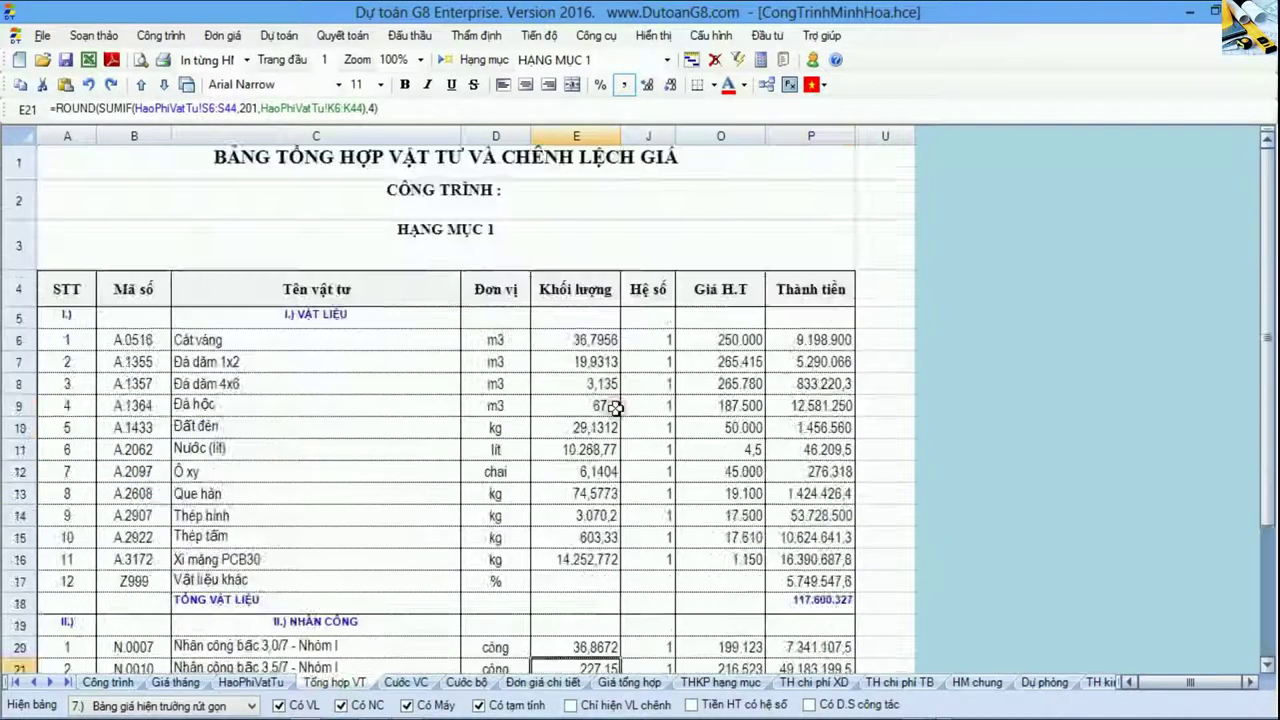
Step: Display Bảng chênh lệch rút gọn in Tổng hợp VT to view the price differences, and return to Bảng giá hiện trường rút gọn
{"action": "left_click", "coordinate": [253, 706]}
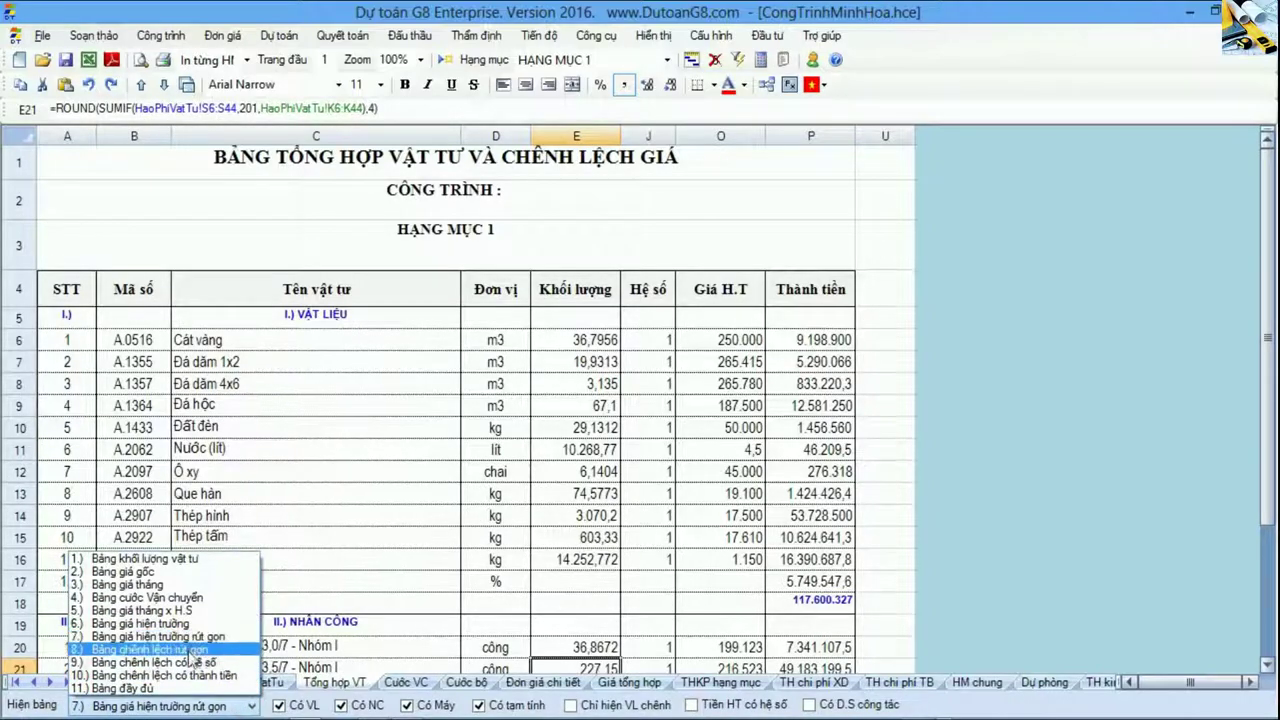
{"action": "left_click", "coordinate": [189, 652]}
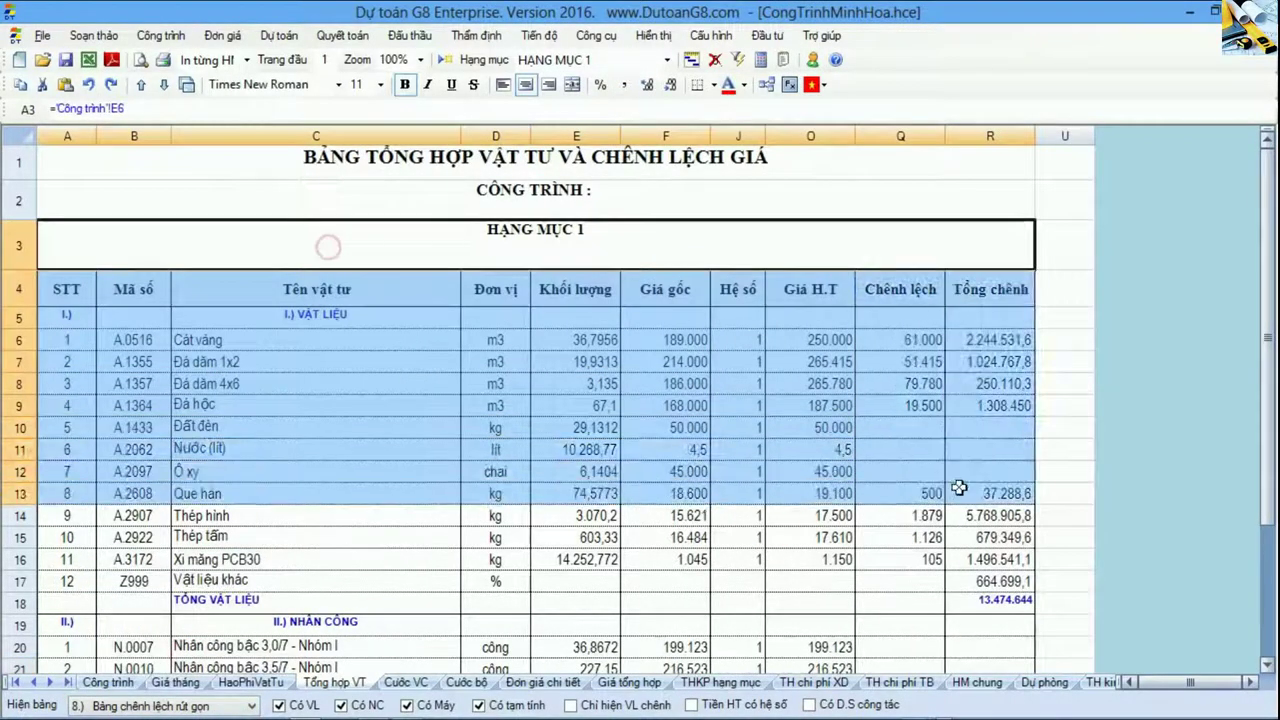
{"action": "left_click", "coordinate": [1000, 475]}
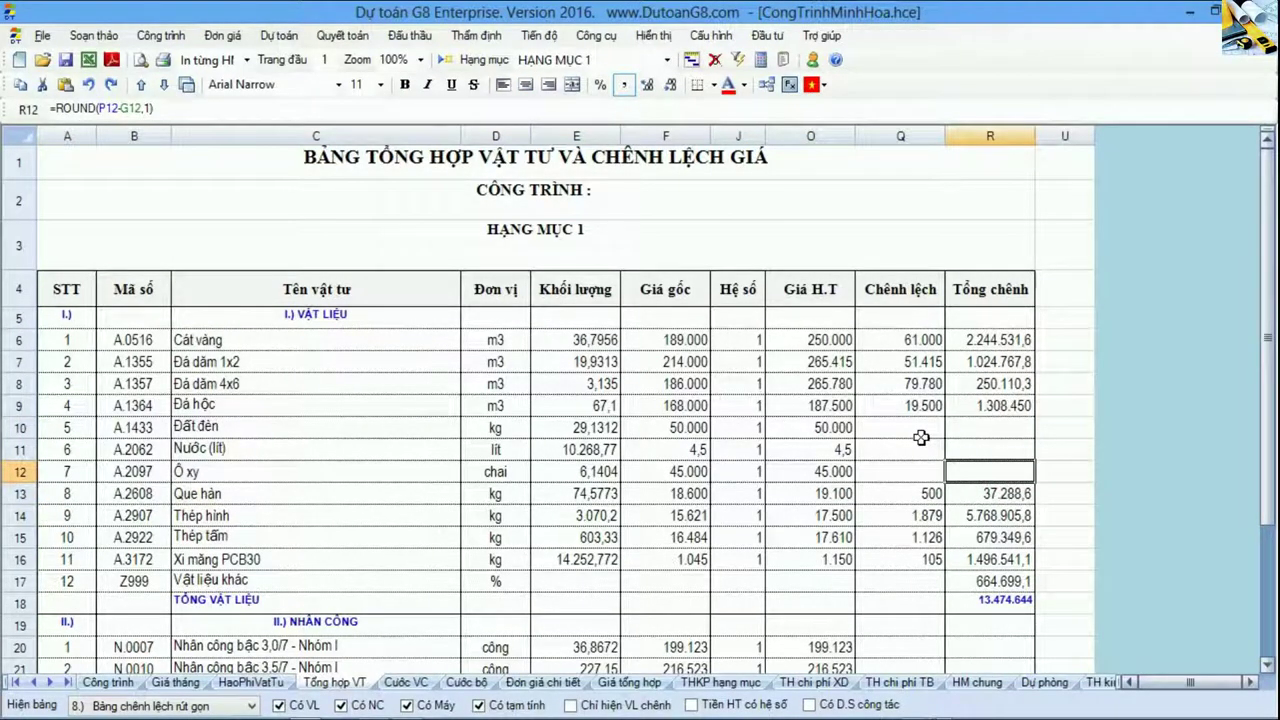
{"action": "mouse_move", "coordinate": [236, 714]}
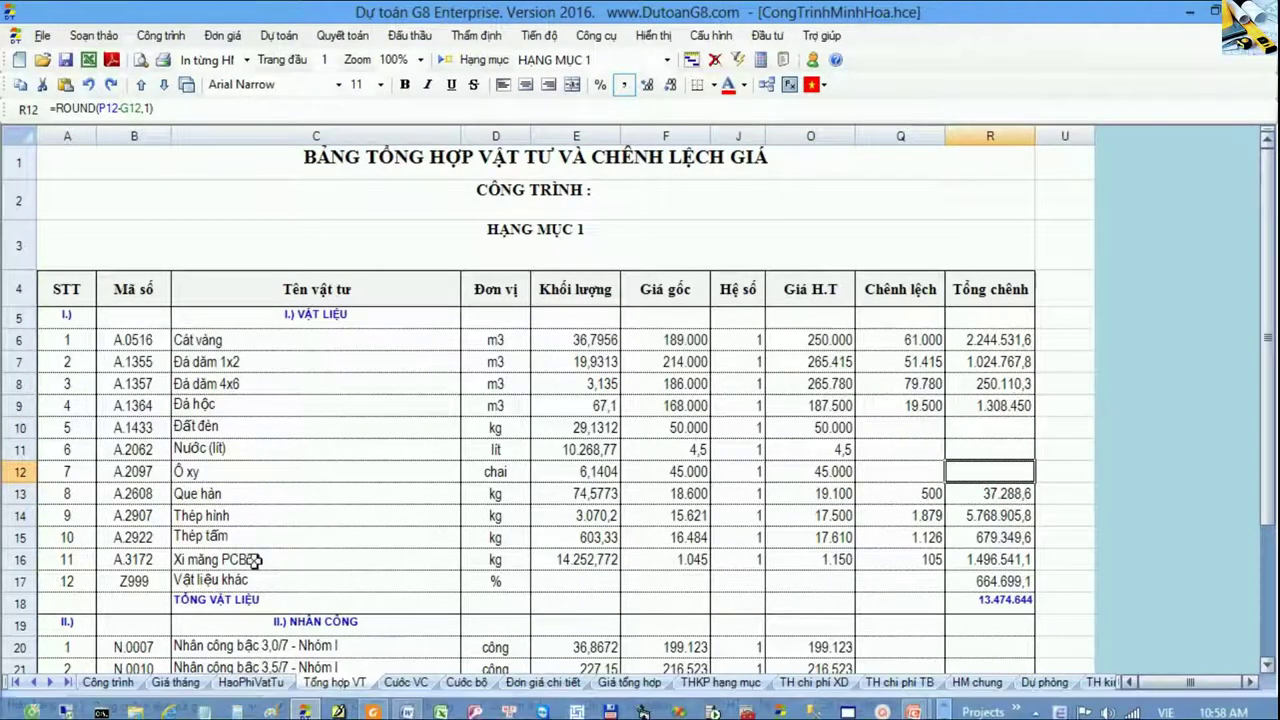
{"action": "left_click", "coordinate": [251, 706]}
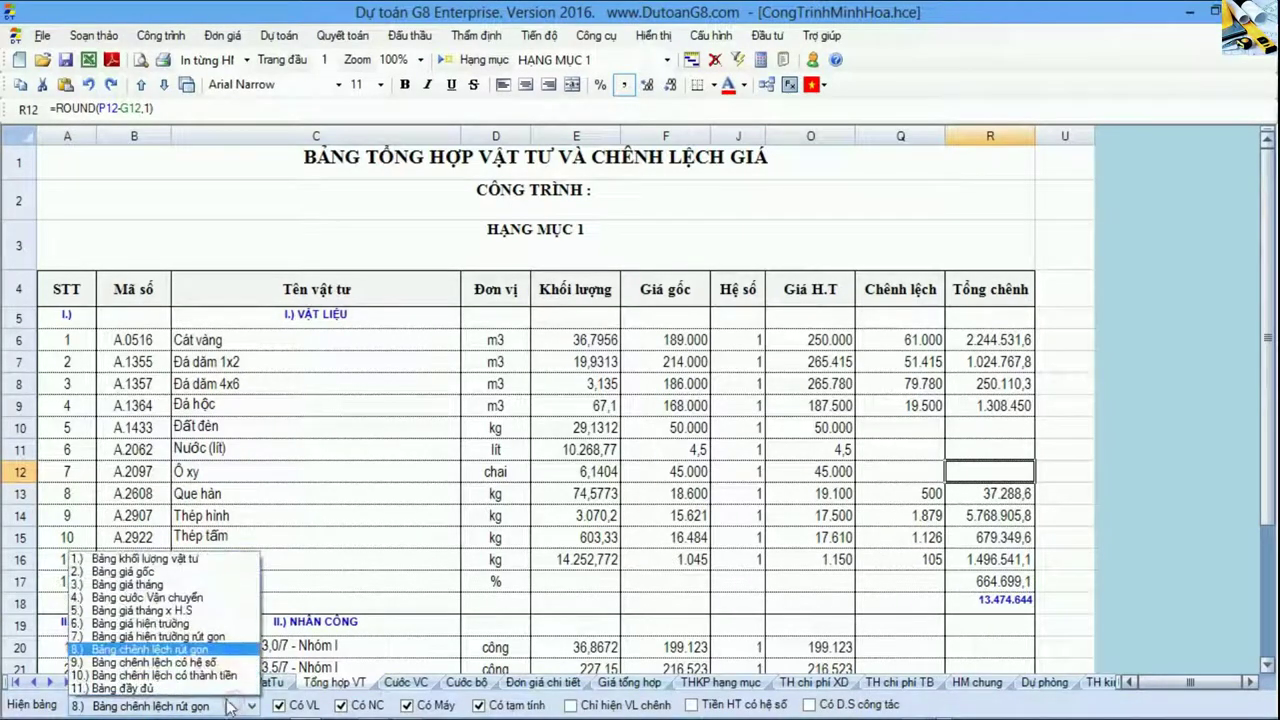
{"action": "left_click", "coordinate": [207, 638]}
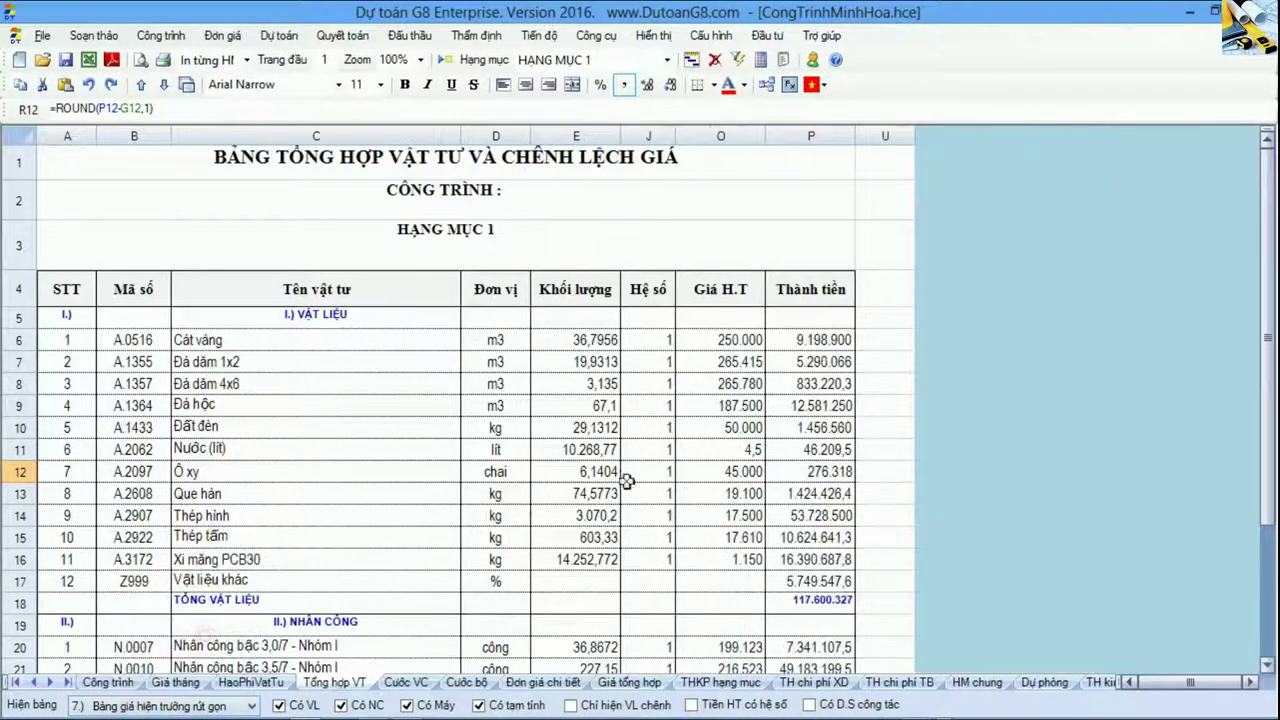
Step: Examine the Khối lượng, Giá H.T and Thành tiền columns of Tổng hợp VT, including the formulas in P15 and E8
{"action": "left_click", "coordinate": [700, 450]}
{"action": "left_click_drag", "start_coordinate": [577, 290], "coordinate": [577, 405]}
{"action": "left_click_drag", "start_coordinate": [727, 340], "coordinate": [737, 497]}
{"action": "left_click_drag", "start_coordinate": [810, 317], "coordinate": [810, 427]}
{"action": "left_click", "coordinate": [815, 535]}
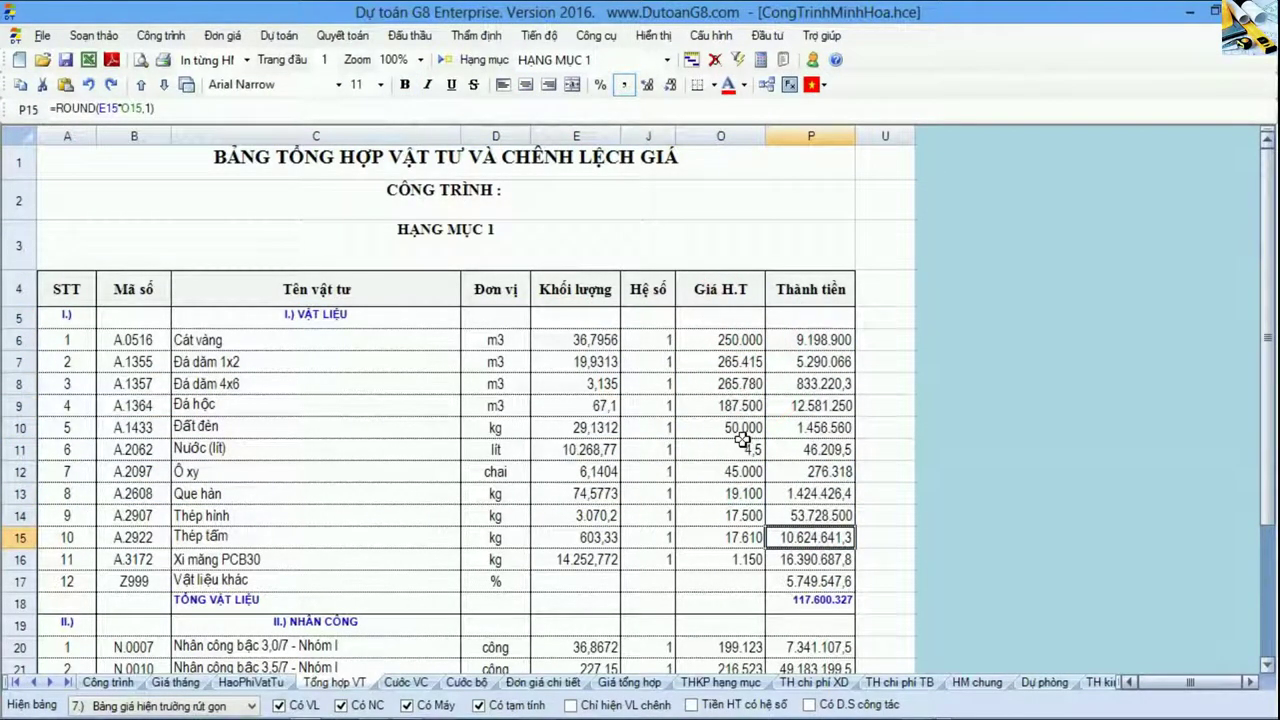
{"action": "left_click_drag", "start_coordinate": [578, 289], "coordinate": [585, 581]}
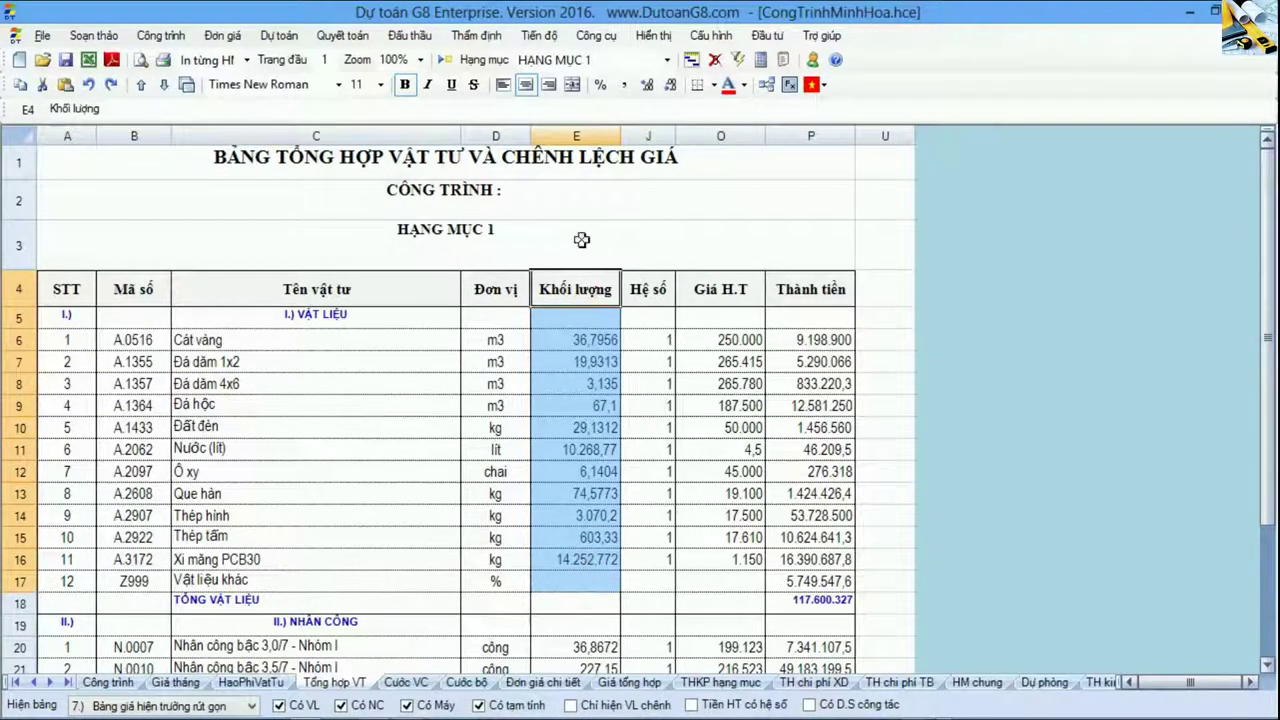
{"action": "left_click", "coordinate": [582, 384]}
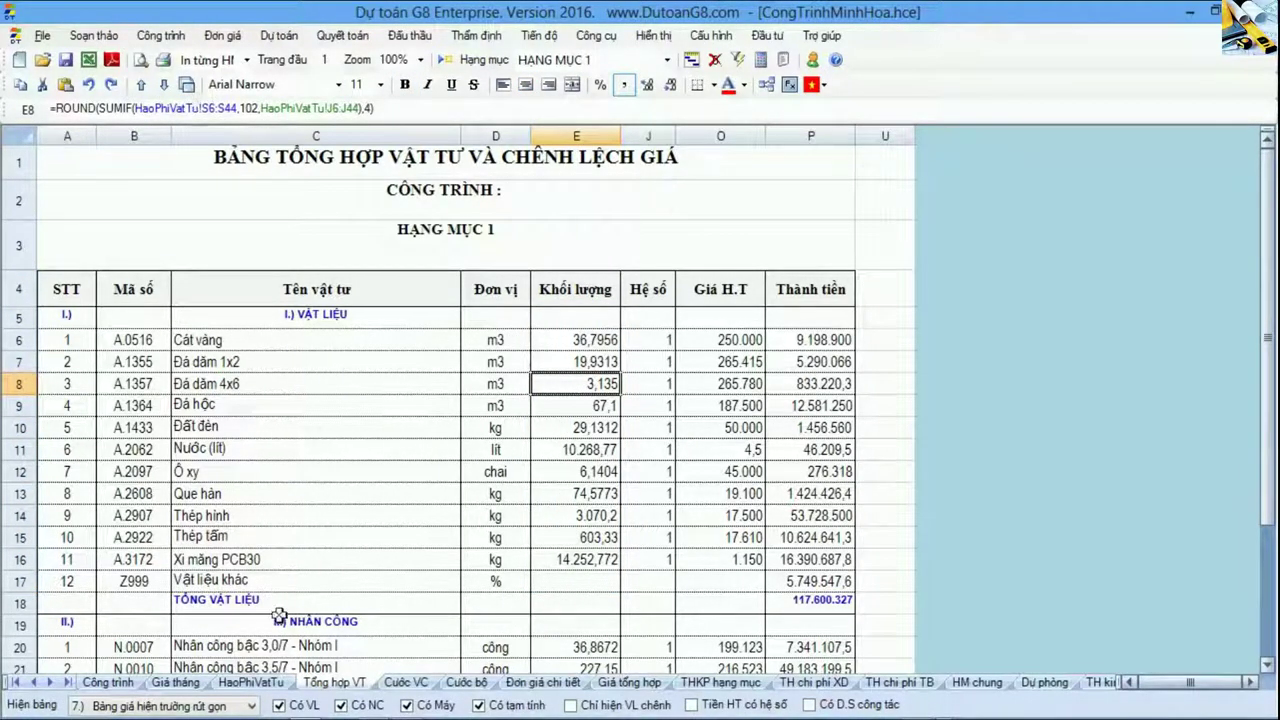
Step: Go to the HaoPhiVatTu sheet and review its resource consumption table, including the Hệ số formula in I11
{"action": "left_click", "coordinate": [252, 682]}
{"action": "left_click", "coordinate": [560, 438]}
{"action": "left_click_drag", "start_coordinate": [300, 160], "coordinate": [871, 460]}
{"action": "left_click", "coordinate": [870, 457]}
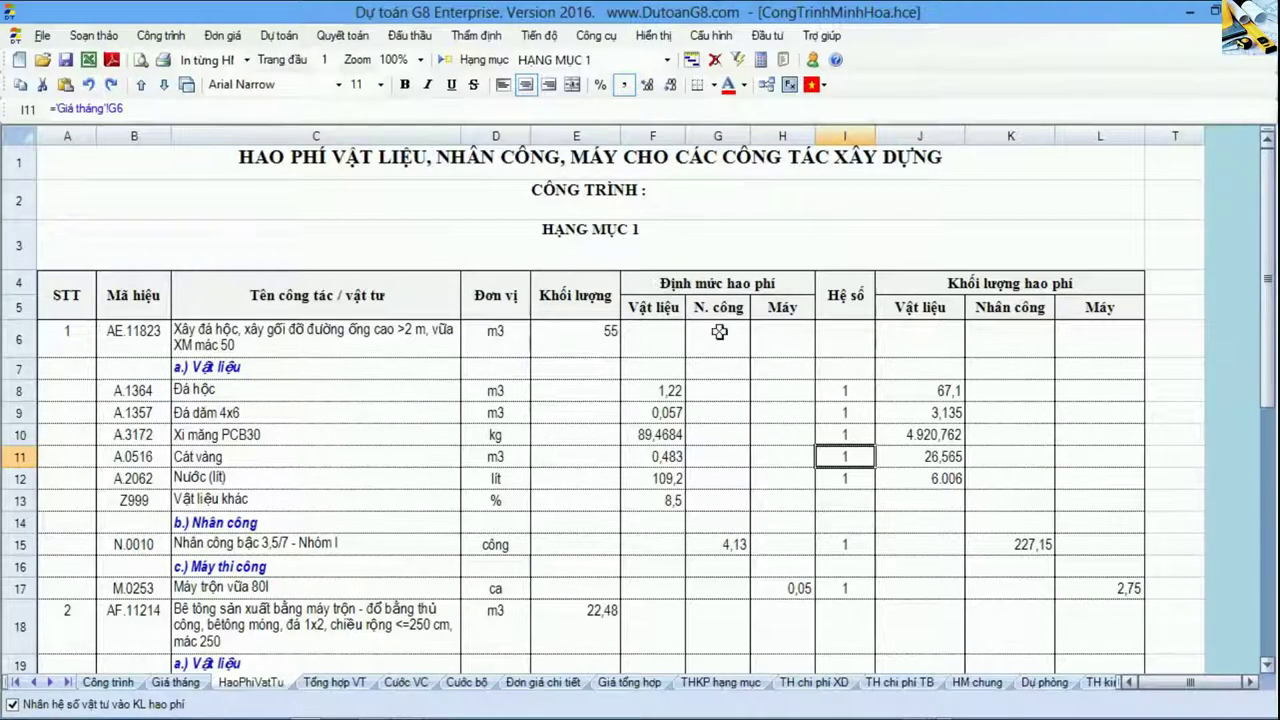
Step: In Tổng hợp VT, trace the material, labour and machine quantities in the Khối lượng column, including the E26 formula
{"action": "left_click", "coordinate": [345, 682]}
{"action": "left_click_drag", "start_coordinate": [588, 302], "coordinate": [587, 599]}
{"action": "scroll", "coordinate": [590, 560], "scroll_direction": "down", "scroll_amount": 2}
{"action": "left_click_drag", "start_coordinate": [578, 418], "coordinate": [588, 575]}
{"action": "scroll", "coordinate": [604, 483], "scroll_direction": "down", "scroll_amount": 1}
{"action": "left_click", "coordinate": [591, 509]}
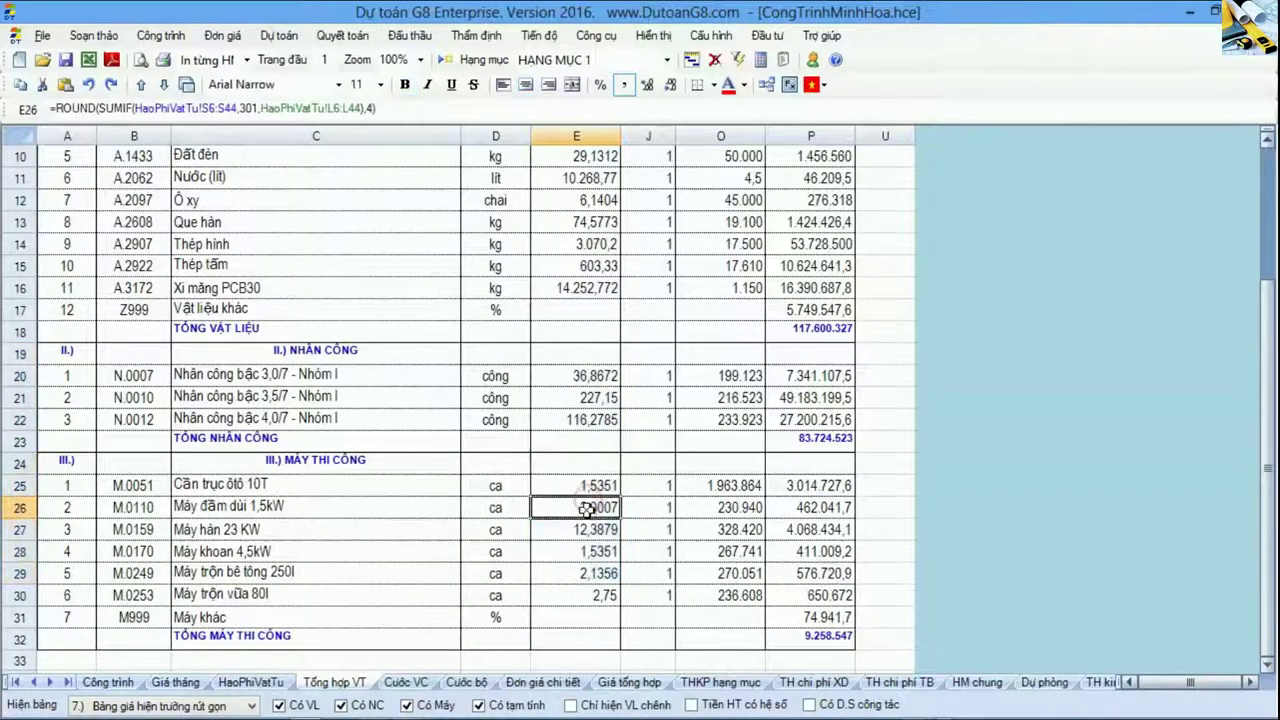
{"action": "scroll", "coordinate": [591, 512], "scroll_direction": "up", "scroll_amount": 3}
Step: In HaoPhiVatTu, highlight the Khối lượng hao phí and Định mức hao phí columns and check the Xi măng PCB30 norm in F10
{"action": "left_click", "coordinate": [251, 682]}
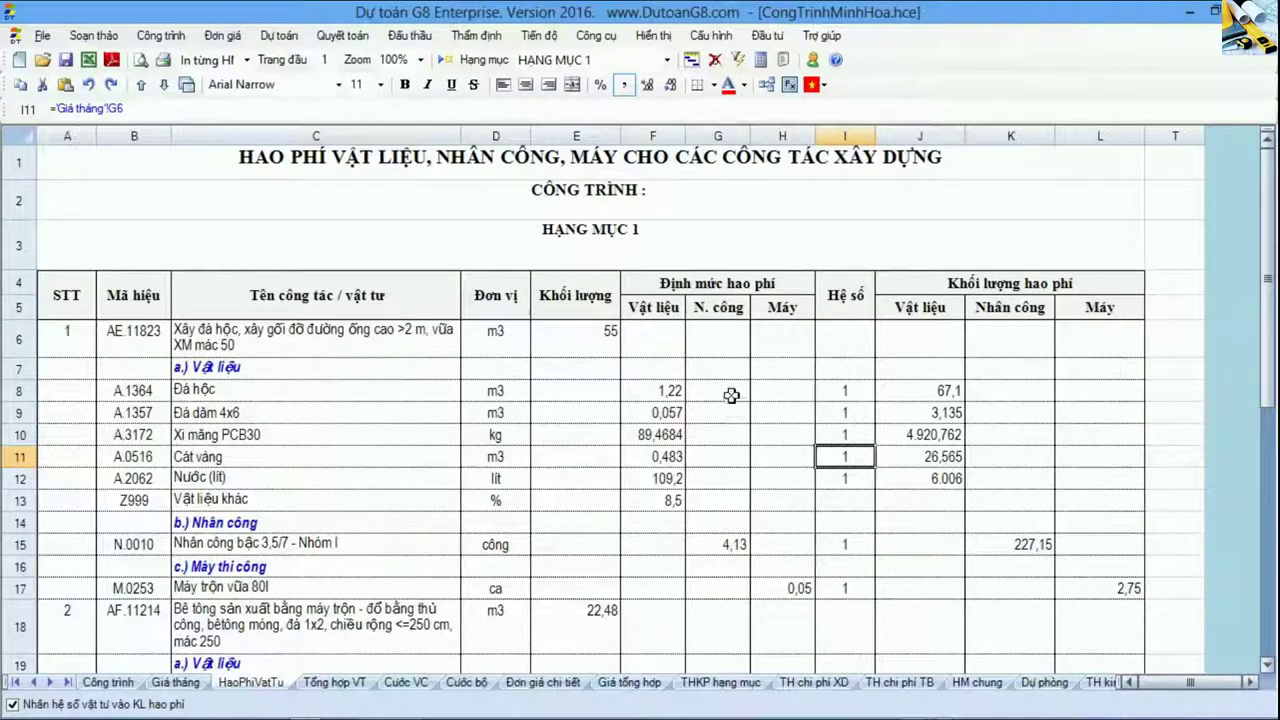
{"action": "left_click_drag", "start_coordinate": [920, 285], "coordinate": [1078, 585]}
{"action": "left_click", "coordinate": [667, 280], "text": "ctrl"}
{"action": "left_click_drag", "start_coordinate": [671, 350], "coordinate": [771, 586]}
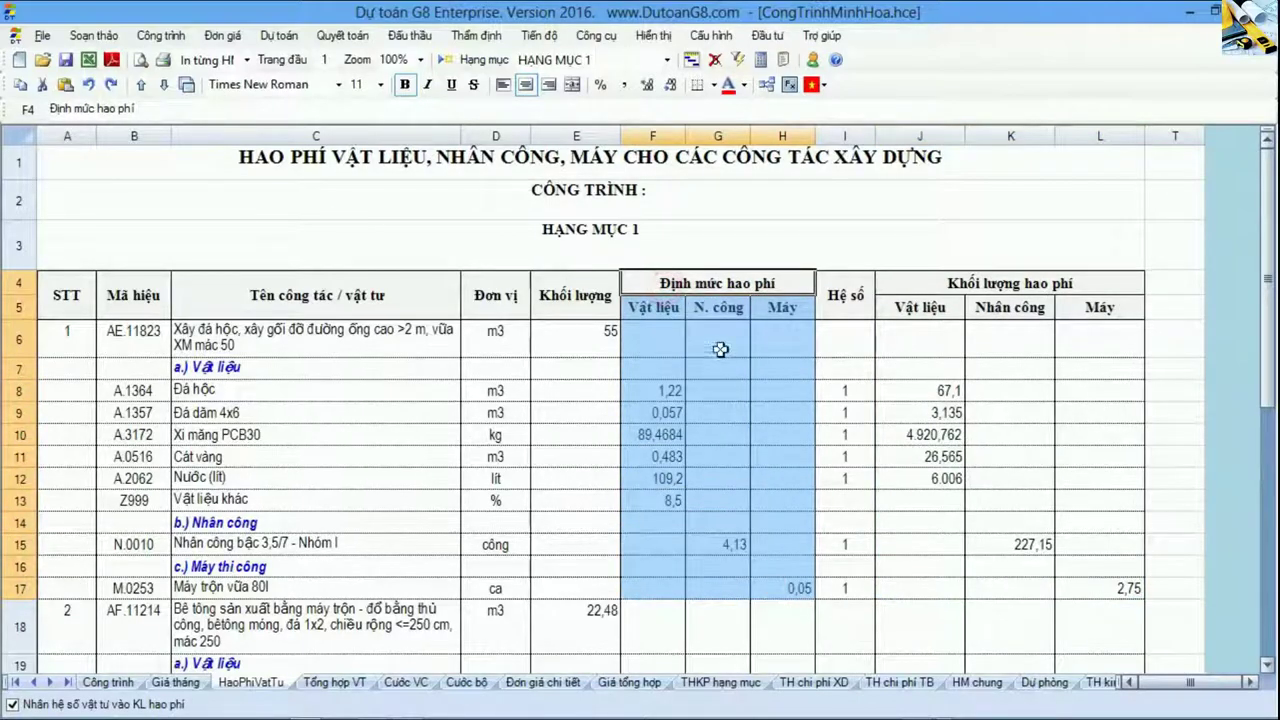
{"action": "left_click", "coordinate": [672, 435]}
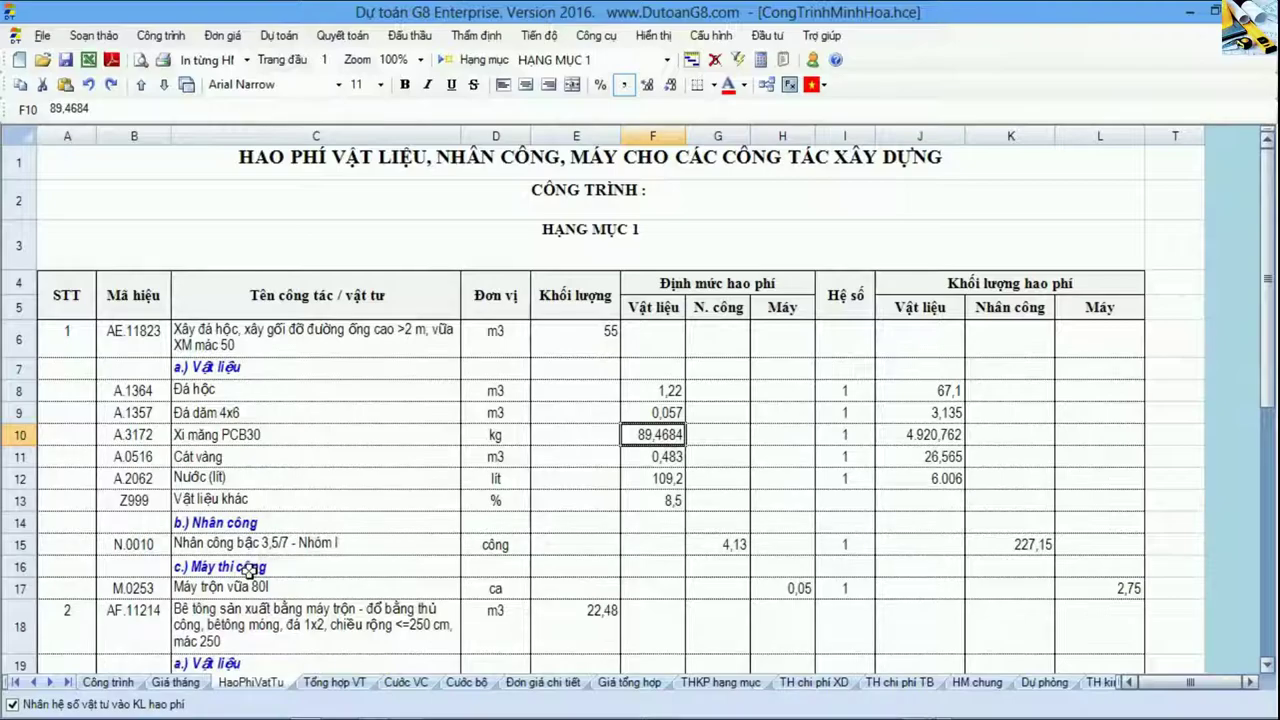
Step: In the Công trình sheet, highlight the three work items with their Khối lượng values, followed by the Đơn giá columns
{"action": "left_click", "coordinate": [118, 680]}
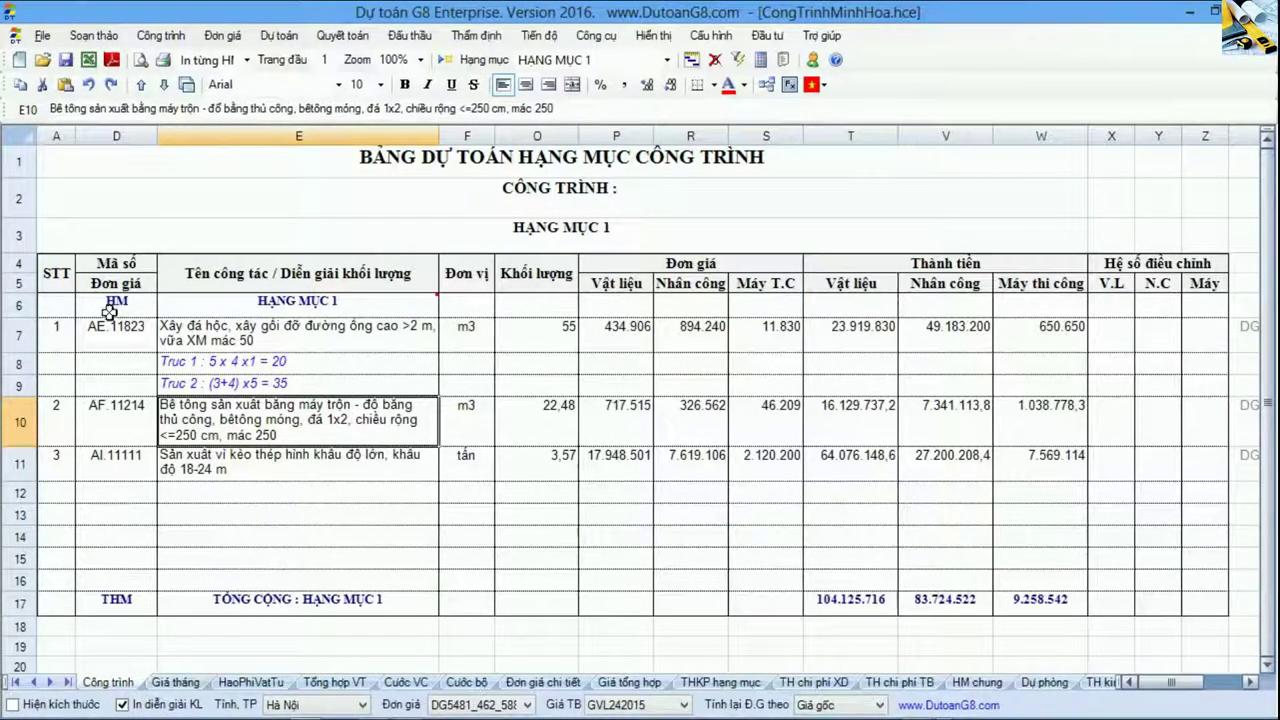
{"action": "left_click_drag", "start_coordinate": [114, 327], "coordinate": [529, 471]}
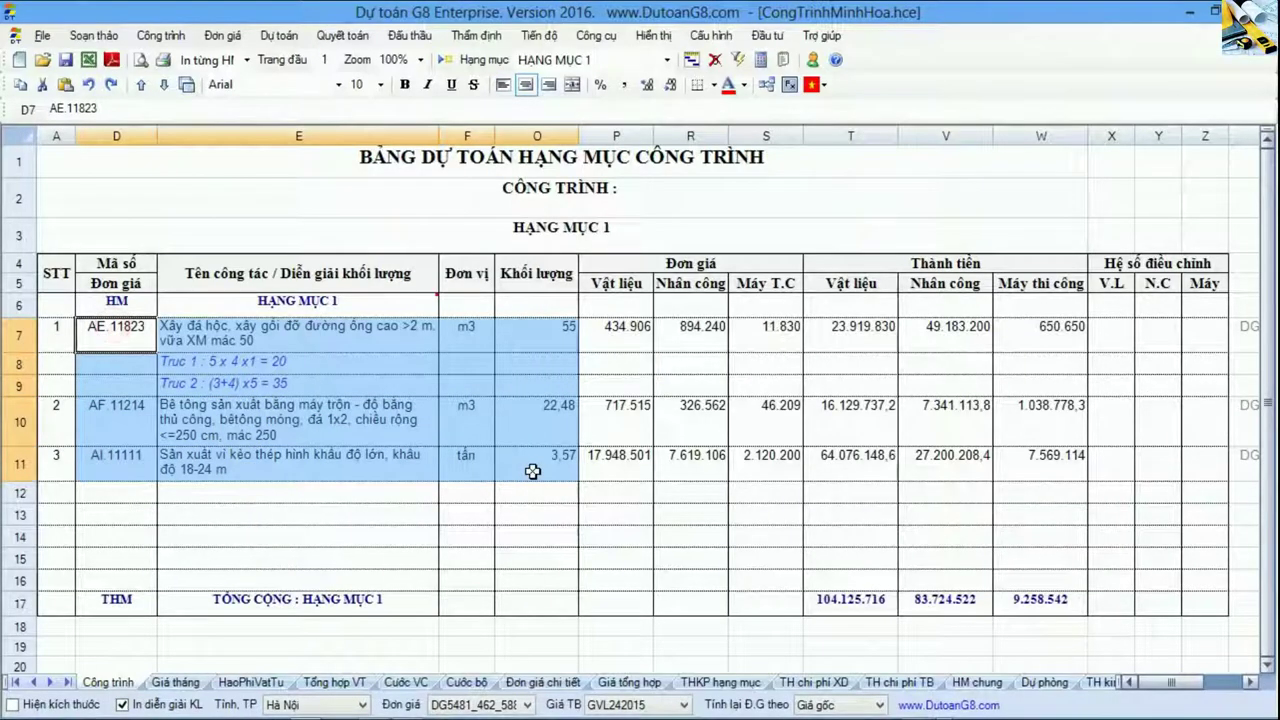
{"action": "left_click_drag", "start_coordinate": [542, 332], "coordinate": [539, 492]}
{"action": "left_click_drag", "start_coordinate": [616, 304], "coordinate": [754, 482]}
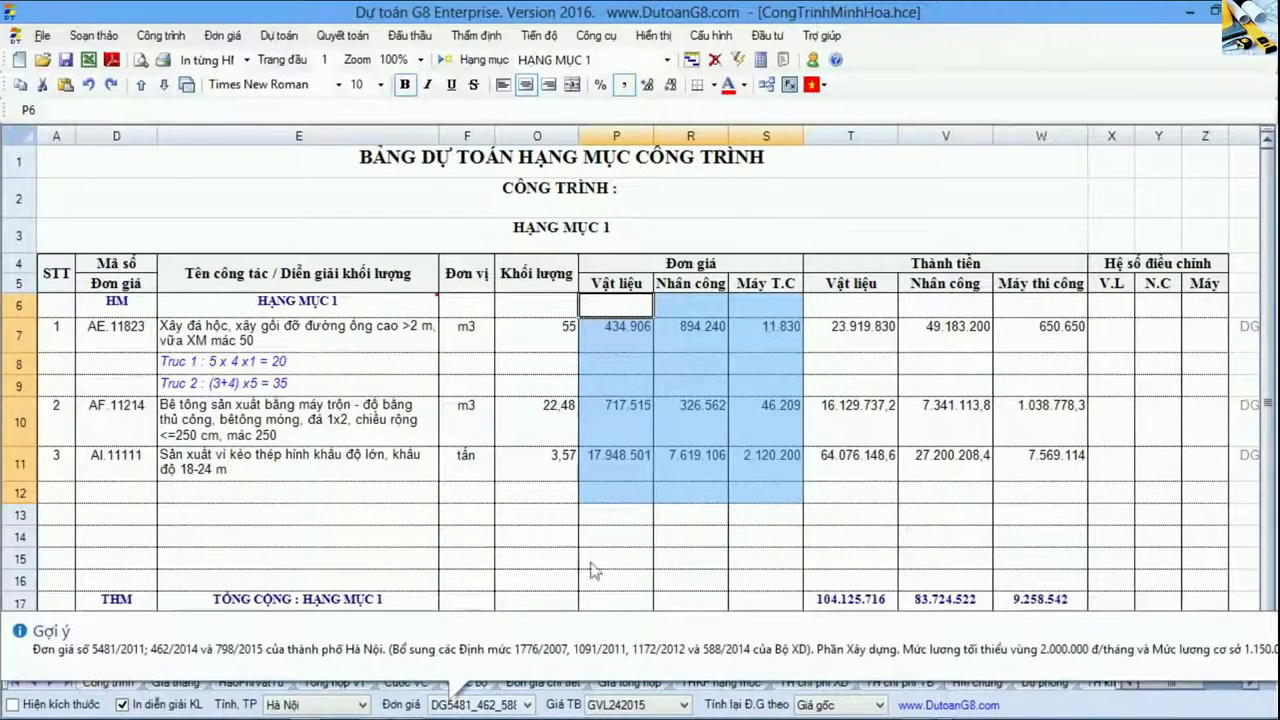
{"action": "left_click", "coordinate": [730, 374]}
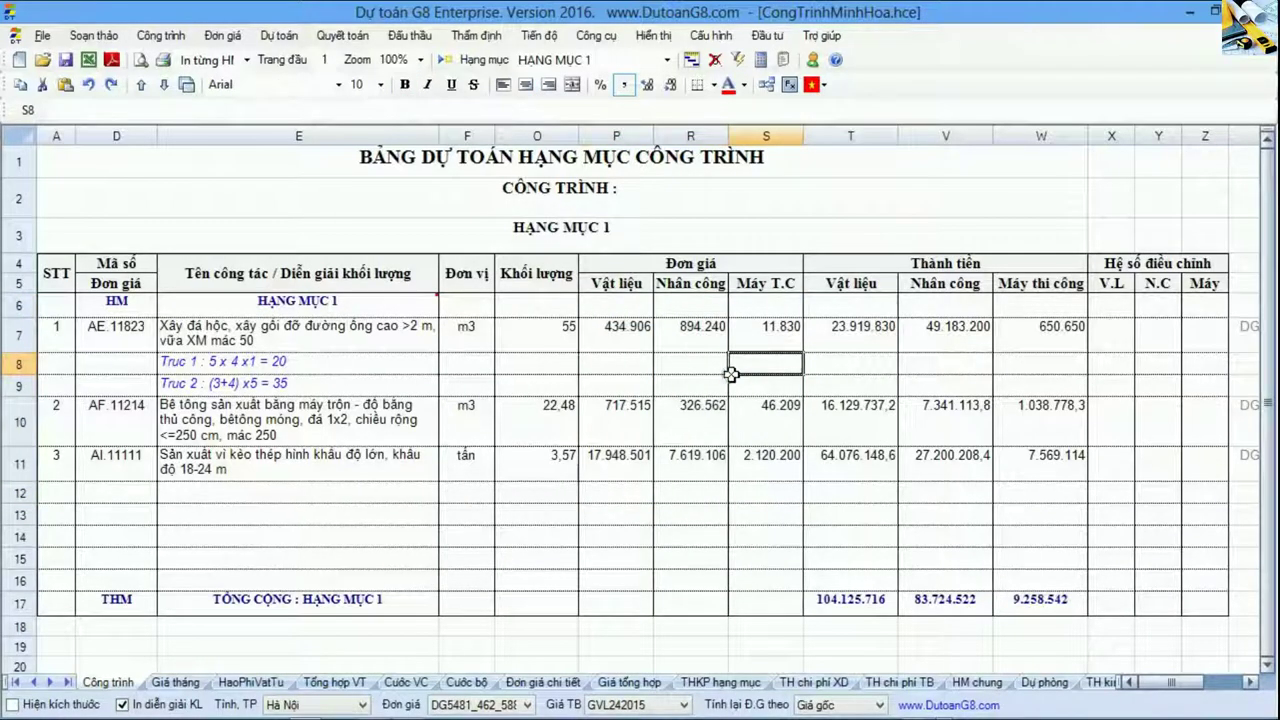
Step: In the Công trình sheet, show the resource consumption pane and enable the Chỉ in KL option
{"action": "left_click", "coordinate": [557, 137]}
{"action": "left_click_drag", "start_coordinate": [557, 137], "coordinate": [68, 133]}
{"action": "left_click", "coordinate": [563, 305]}
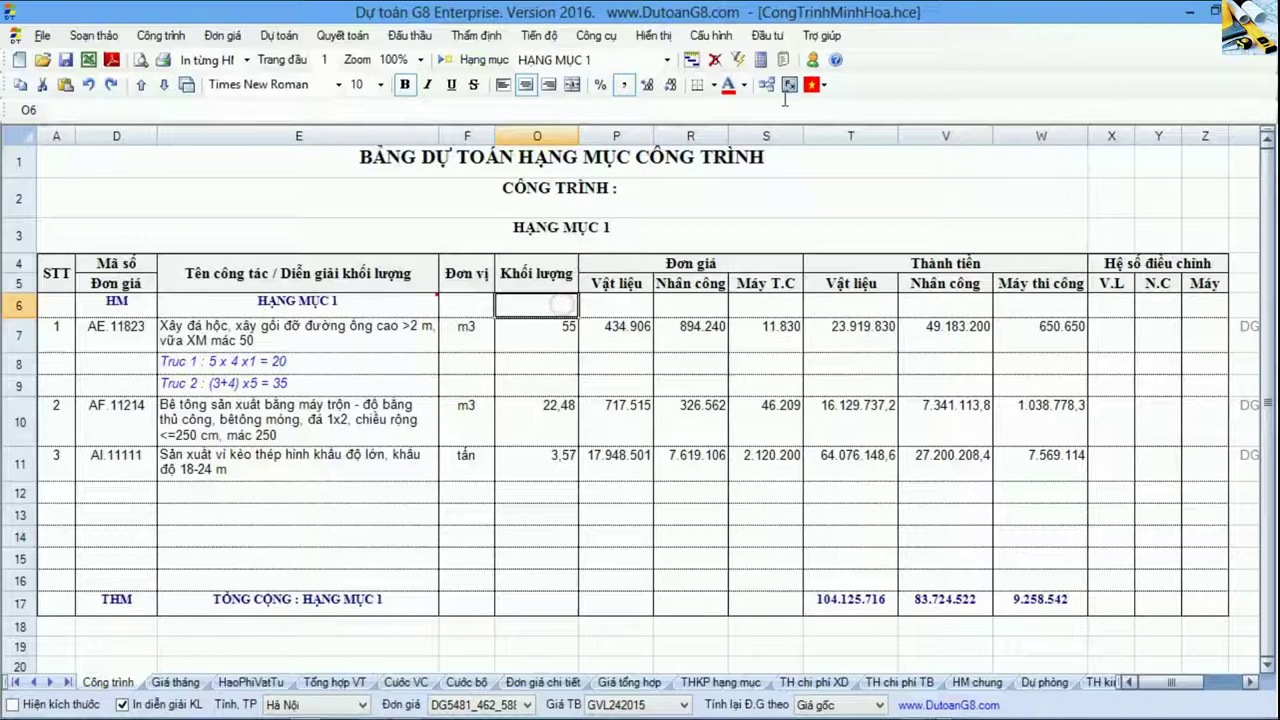
{"action": "left_click", "coordinate": [770, 85]}
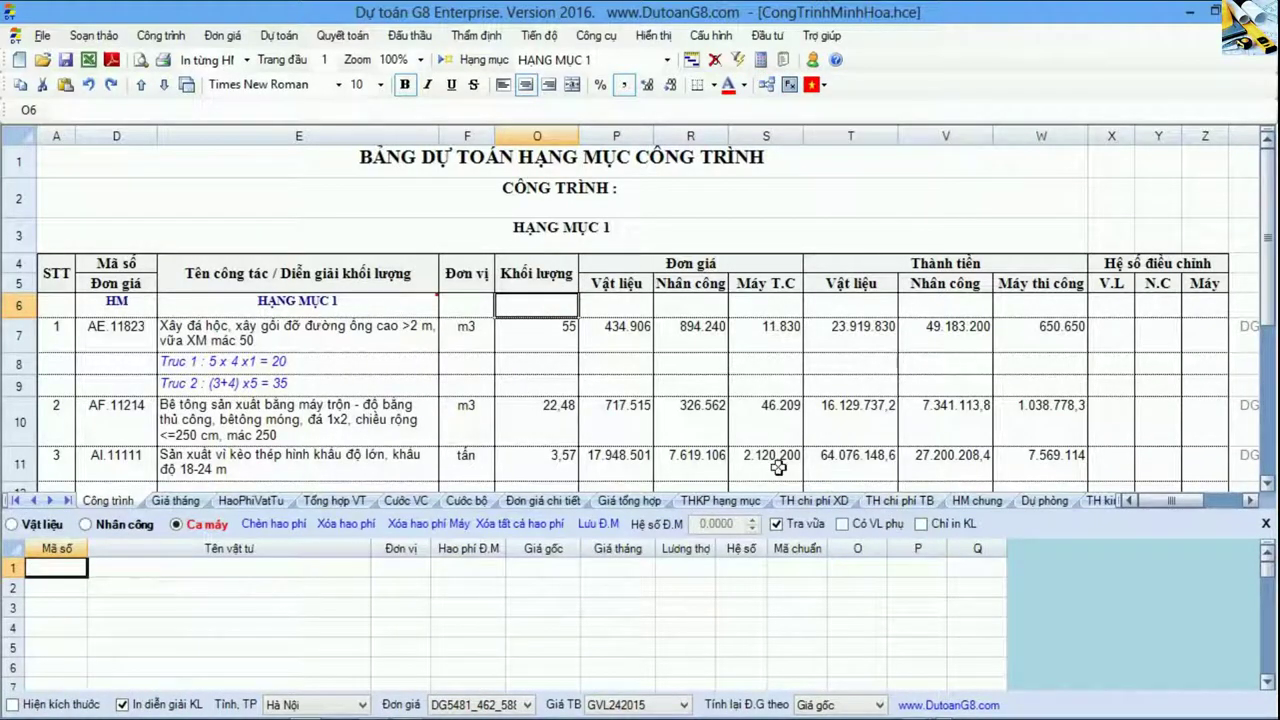
{"action": "left_click", "coordinate": [950, 524]}
{"action": "left_click", "coordinate": [427, 368]}
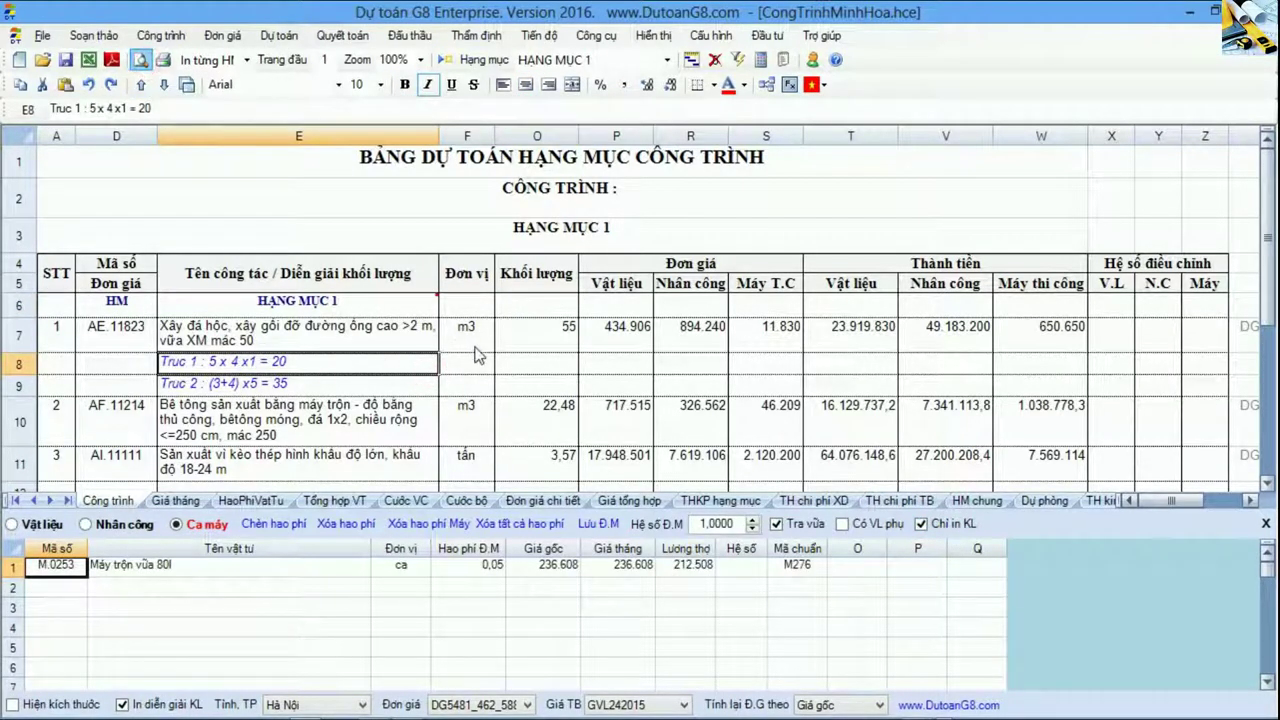
Step: Preview the Công trình sheet's quantity-only printout full screen, examine it at 200% zoom up to the Khối lượng column, and exit the preview
{"action": "key", "text": "ctrl+p"}
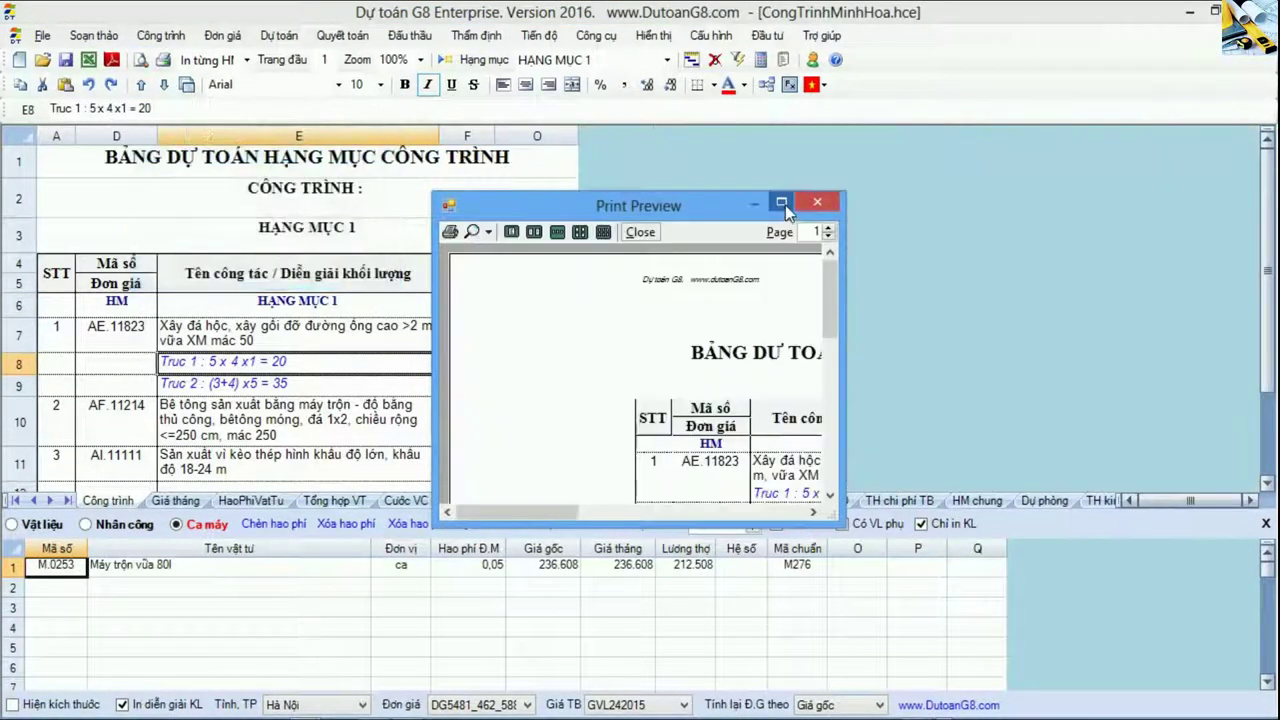
{"action": "left_click", "coordinate": [785, 204]}
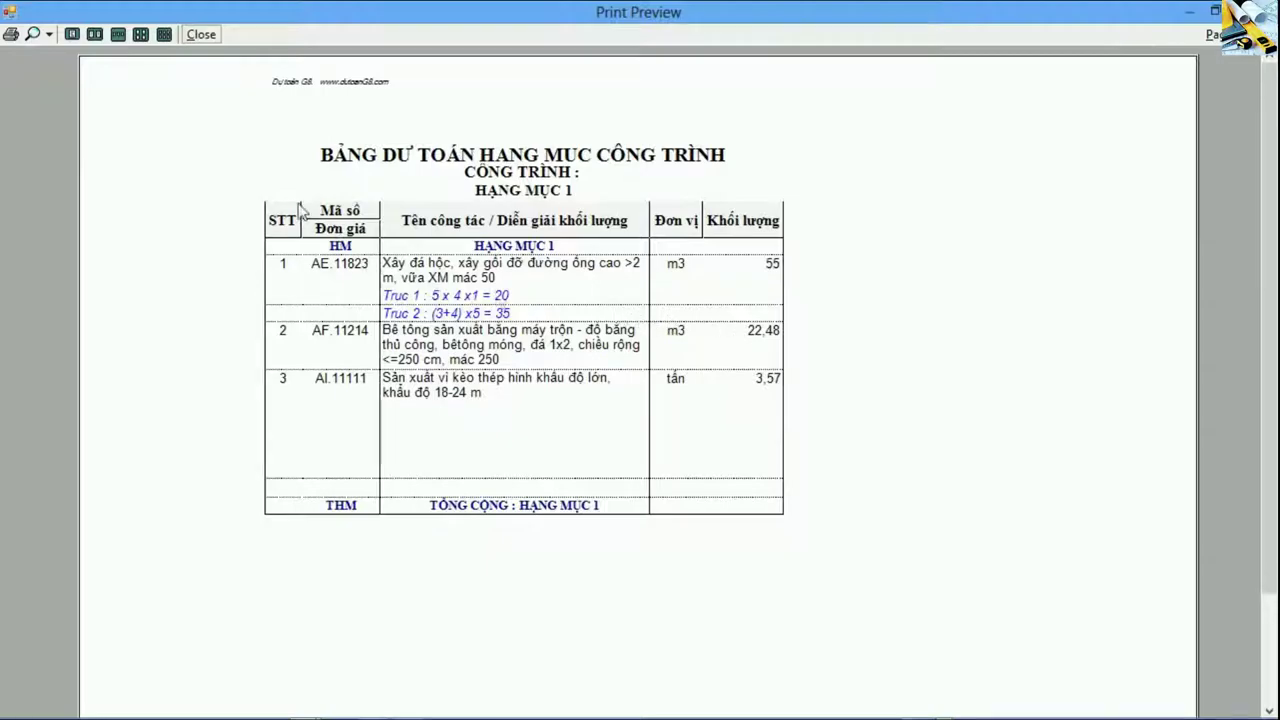
{"action": "left_click", "coordinate": [48, 35]}
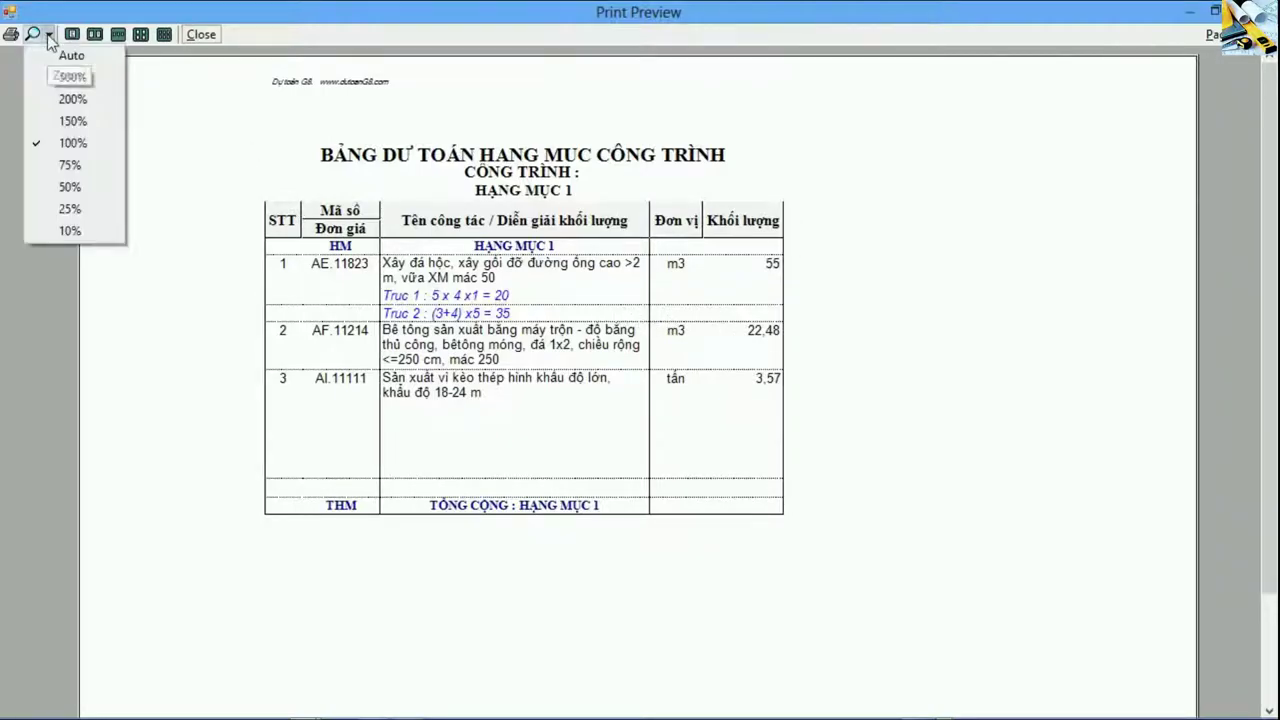
{"action": "left_click", "coordinate": [73, 101]}
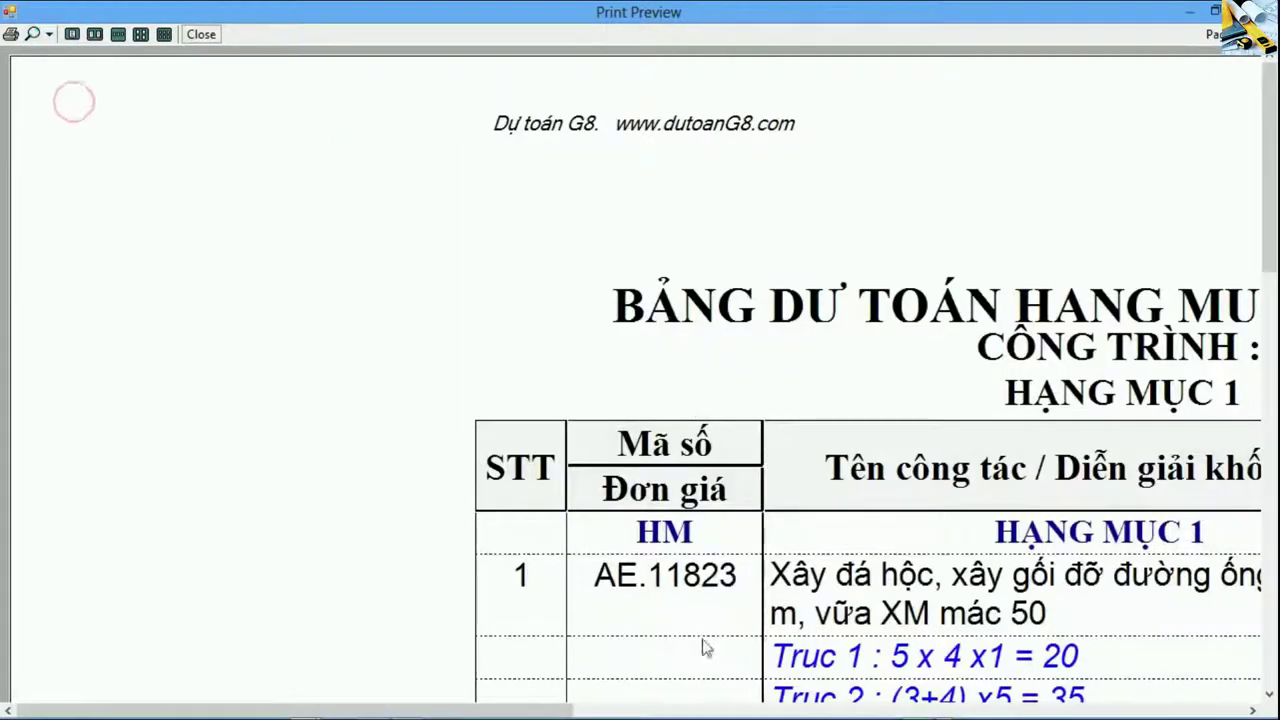
{"action": "left_click_drag", "start_coordinate": [530, 710], "coordinate": [833, 705]}
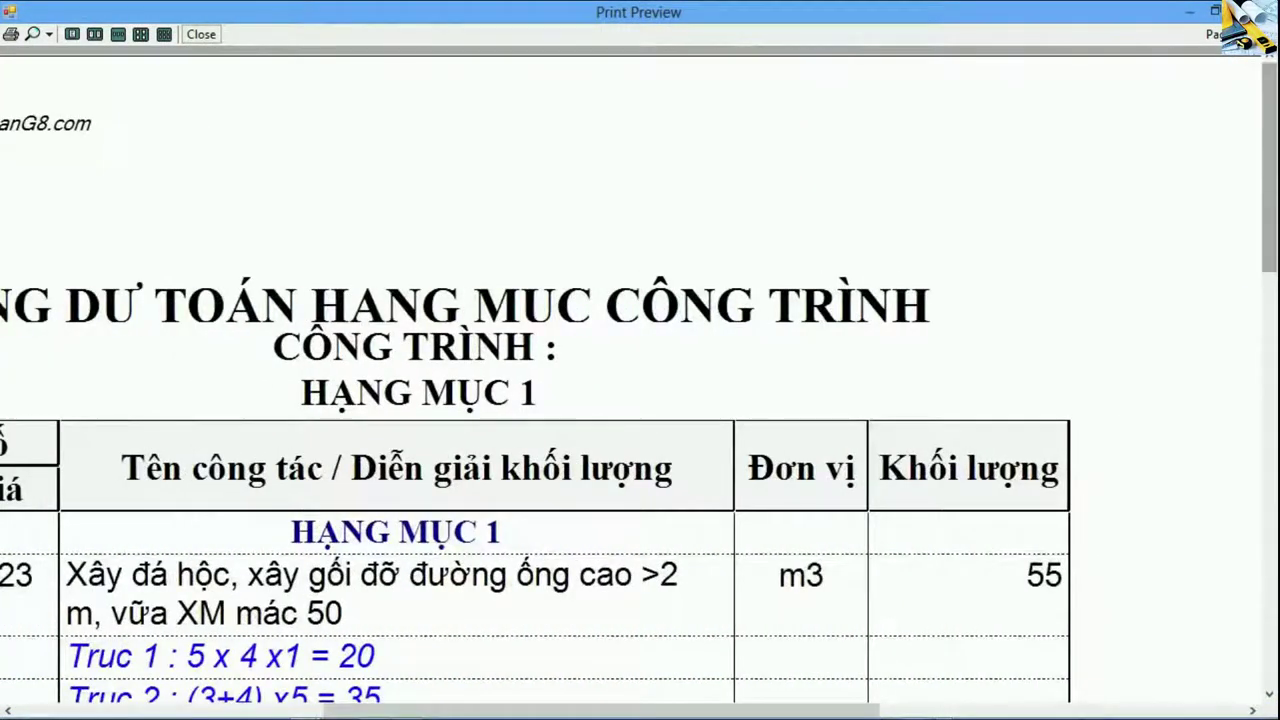
{"action": "key", "text": "Escape"}
Step: Hide the resource consumption pane beneath the Công trình sheet
{"action": "left_click", "coordinate": [605, 384]}
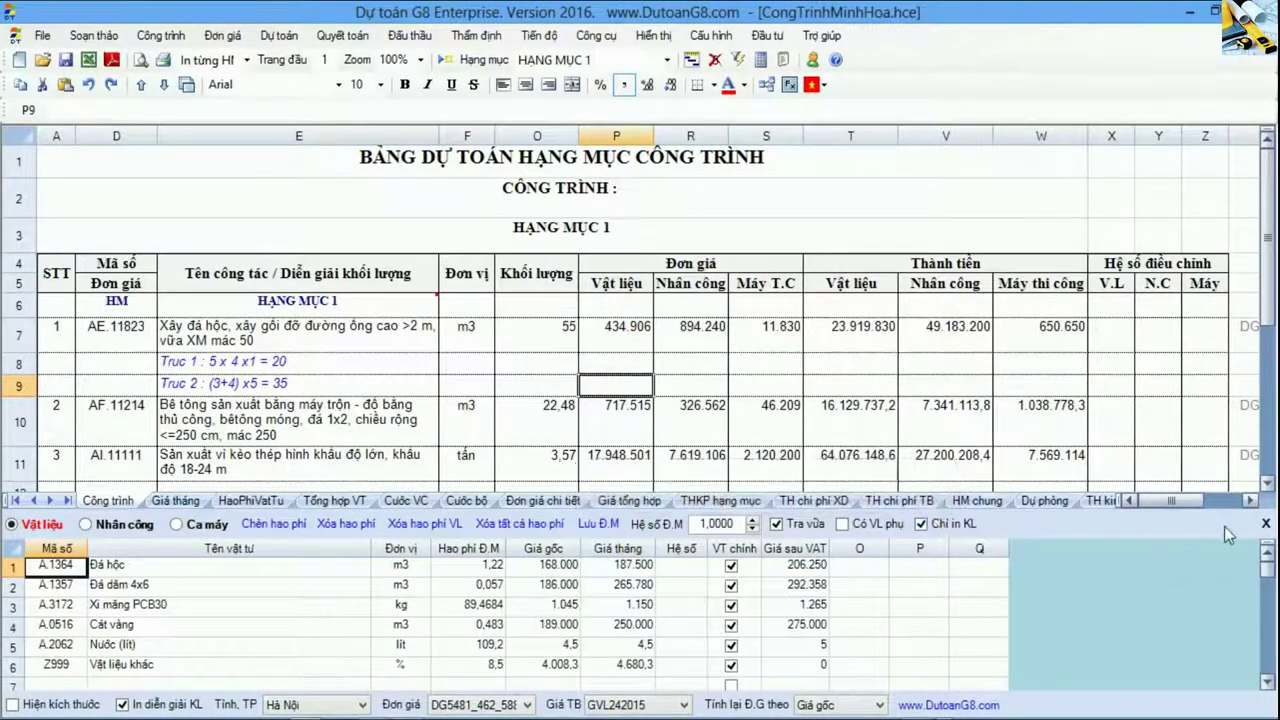
{"action": "left_click", "coordinate": [1266, 524]}
{"action": "left_click", "coordinate": [694, 385]}
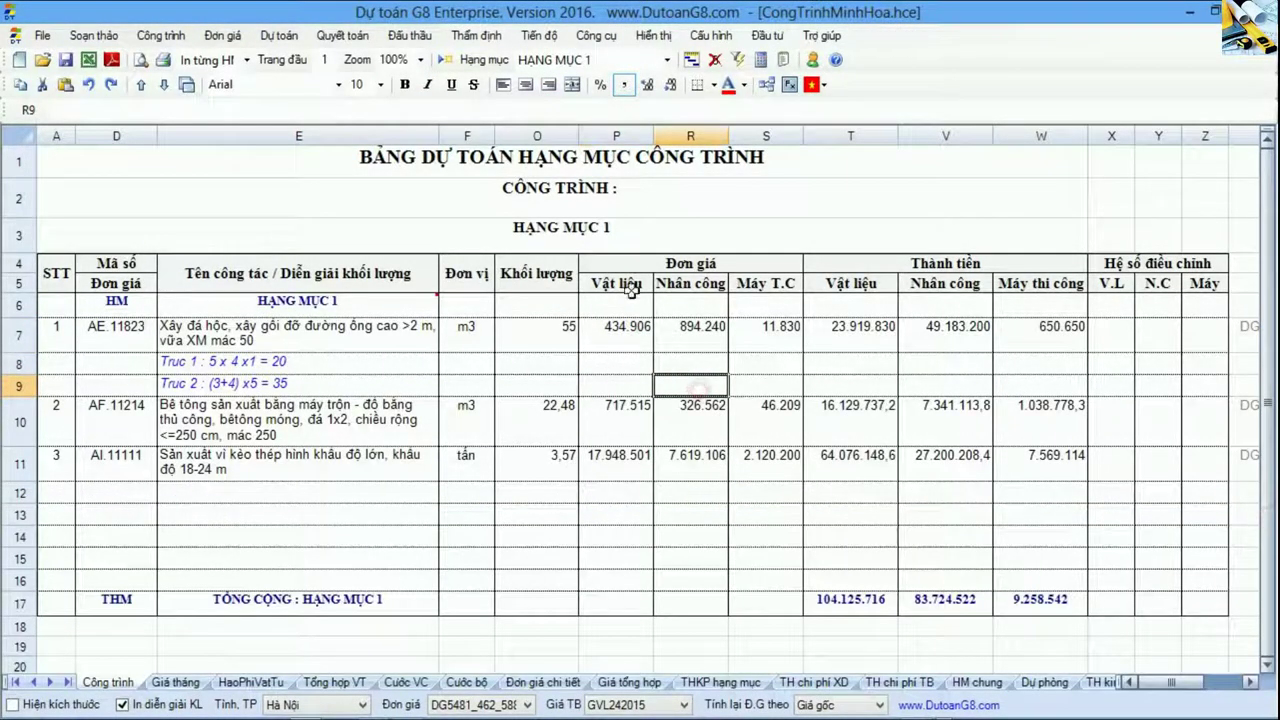
Step: Highlight the Đơn giá and Thành tiền columns of the Công trình sheet, followed by the work items and their Khối lượng column
{"action": "left_click", "coordinate": [618, 268]}
{"action": "left_click_drag", "start_coordinate": [643, 306], "coordinate": [1036, 599]}
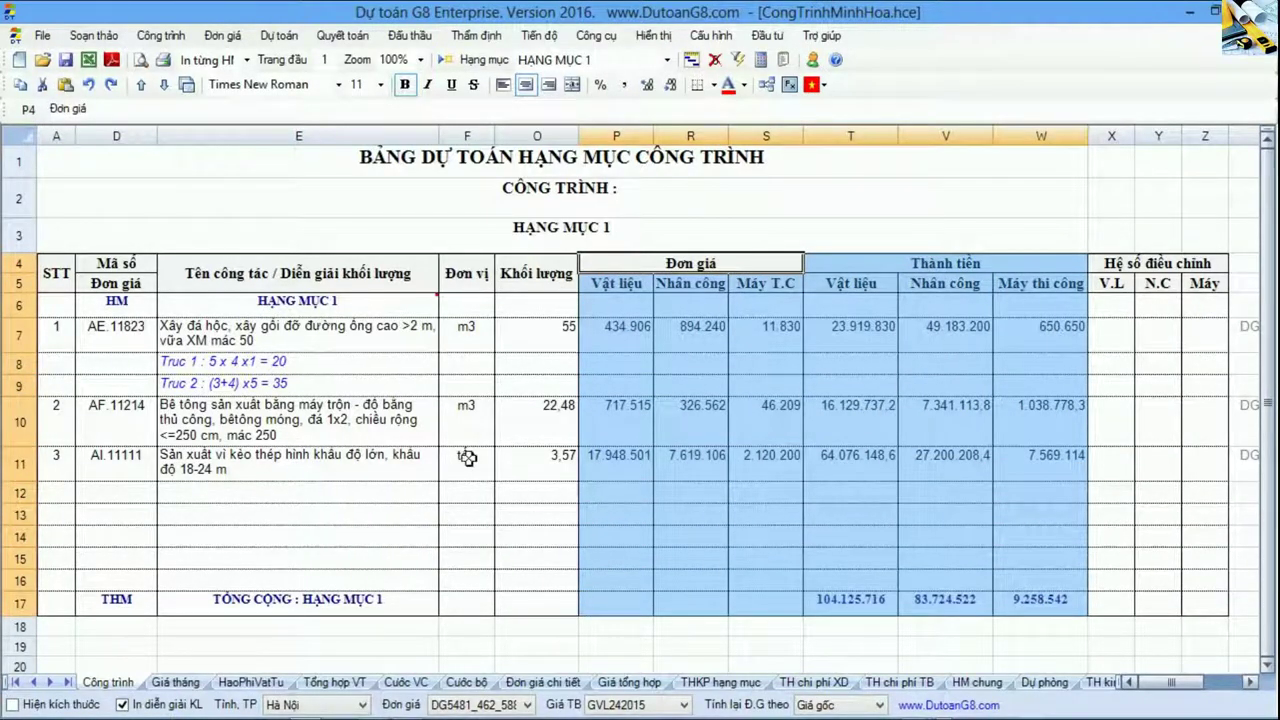
{"action": "left_click", "coordinate": [300, 403]}
{"action": "left_click_drag", "start_coordinate": [535, 277], "coordinate": [537, 490]}
{"action": "left_click_drag", "start_coordinate": [146, 299], "coordinate": [520, 466]}
{"action": "left_click_drag", "start_coordinate": [557, 362], "coordinate": [548, 425]}
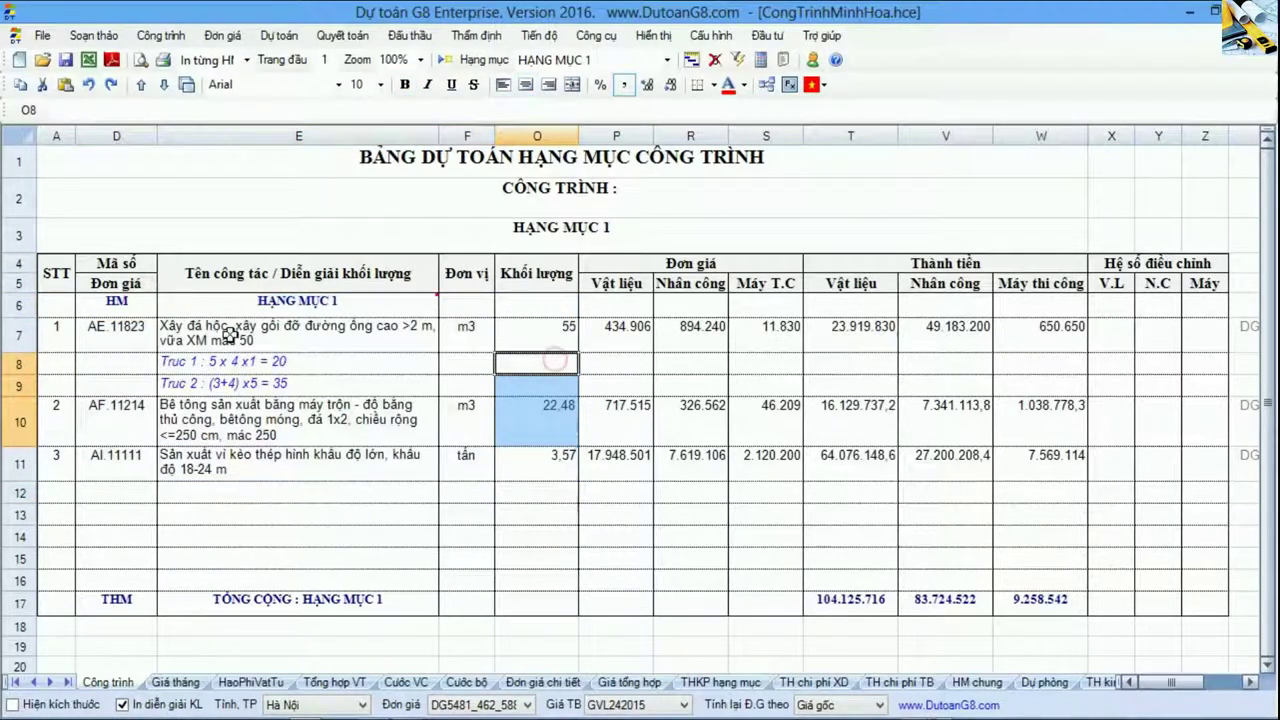
{"action": "left_click_drag", "start_coordinate": [238, 340], "coordinate": [236, 388]}
{"action": "left_click", "coordinate": [66, 305]}
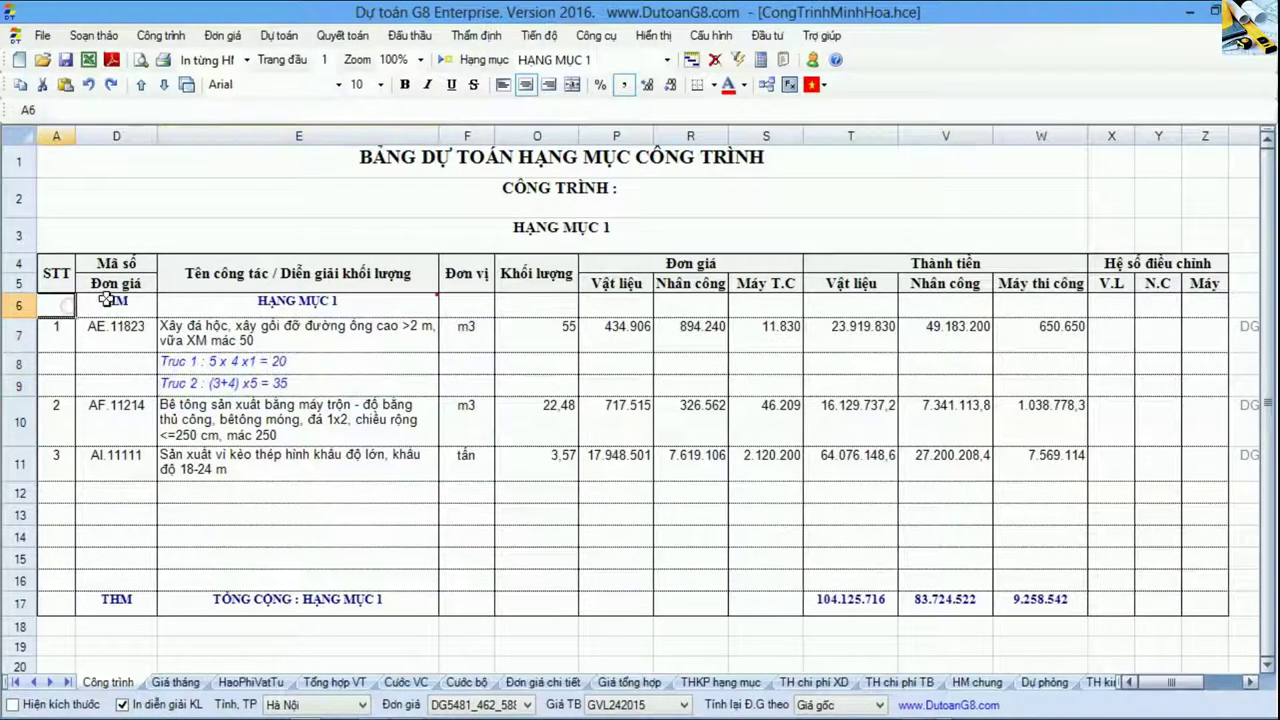
Step: Go to the THKP hạng mục sheet and set Vật tư theo to Giá tổng hợp
{"action": "double_click", "coordinate": [107, 300]}
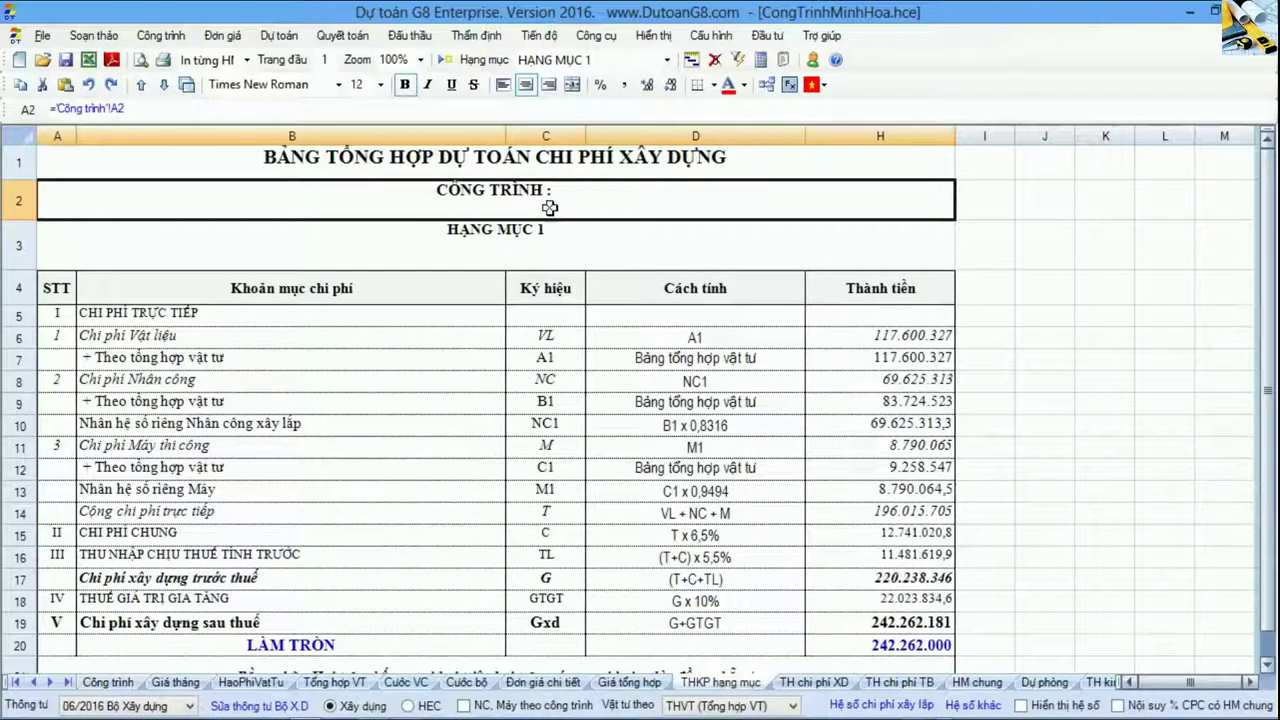
{"action": "left_click", "coordinate": [685, 707]}
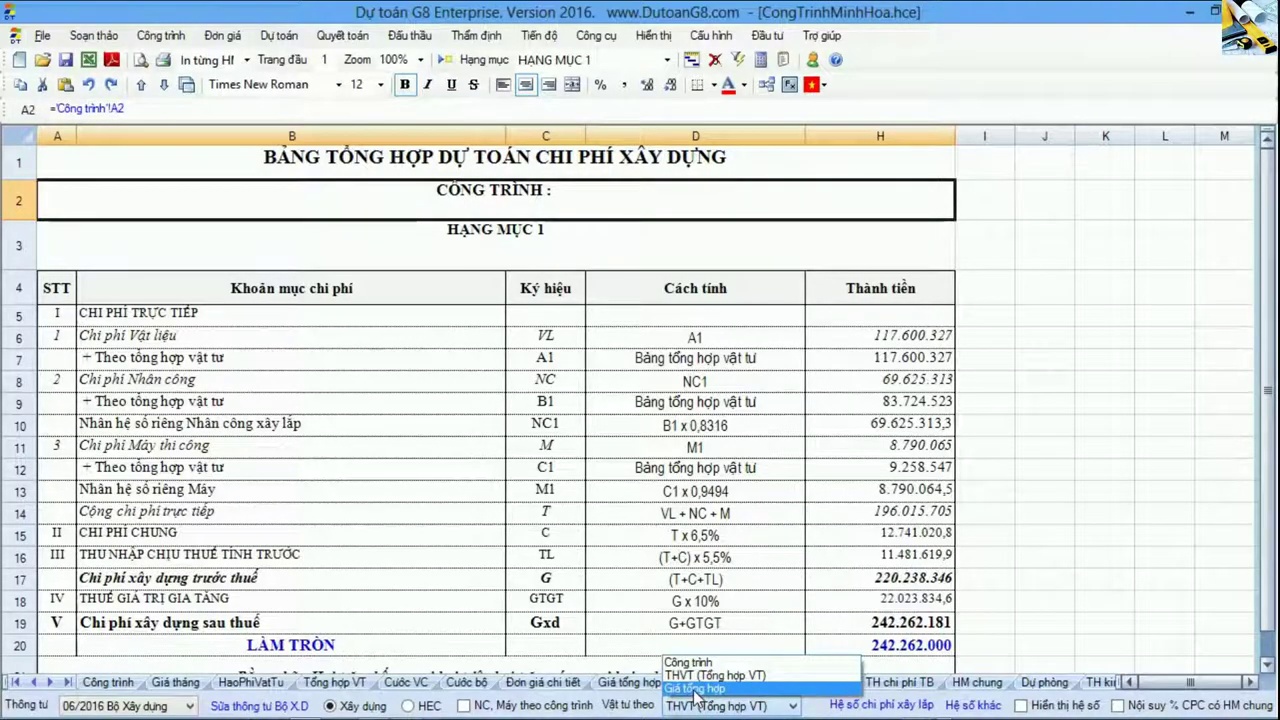
{"action": "left_click", "coordinate": [697, 690]}
{"action": "left_click", "coordinate": [704, 557]}
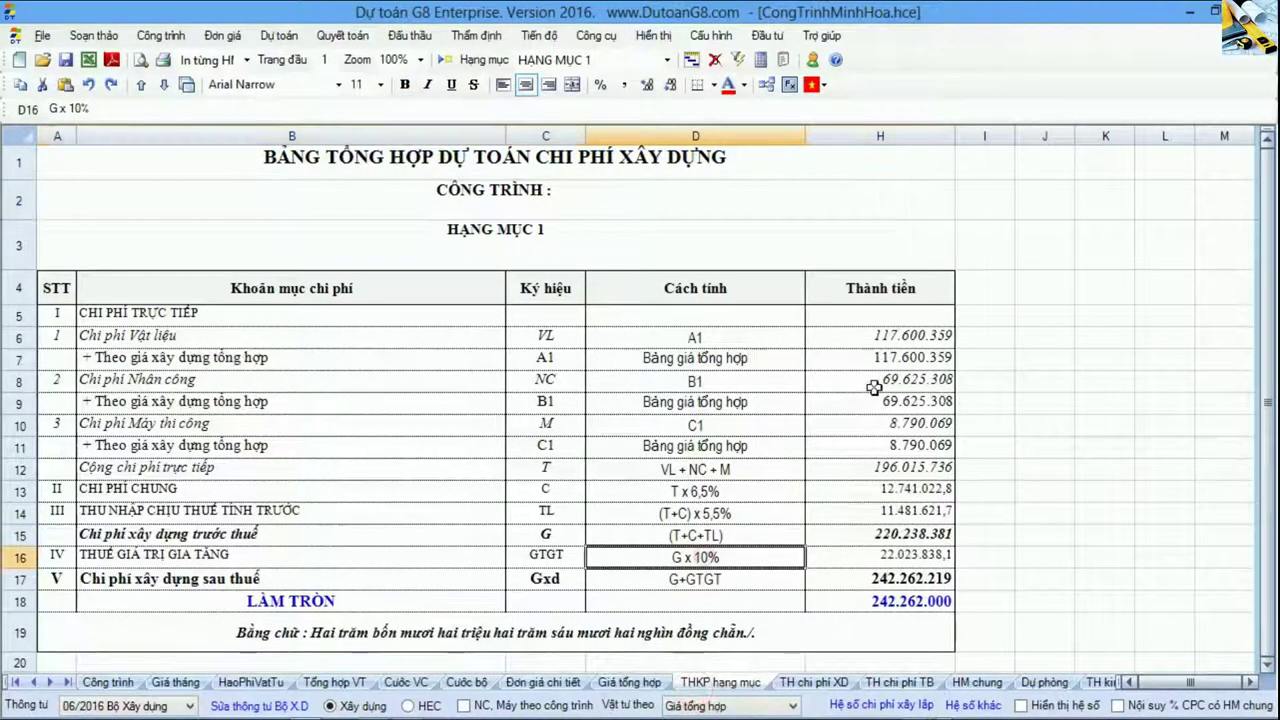
Step: Highlight the Theo giá xây dựng tổng hợp row under Chi phí Vật liệu and check the formula in H7
{"action": "left_click_drag", "start_coordinate": [804, 366], "coordinate": [884, 378]}
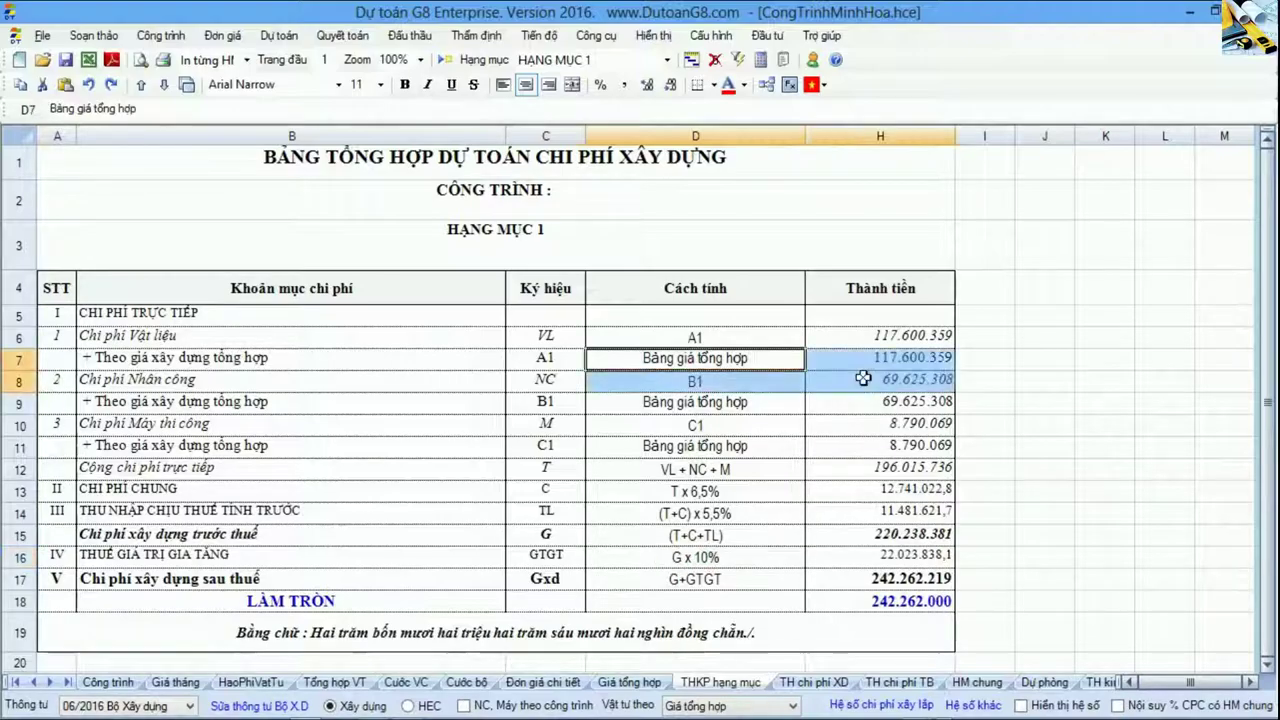
{"action": "left_click", "coordinate": [758, 420]}
{"action": "left_click_drag", "start_coordinate": [700, 358], "coordinate": [868, 360]}
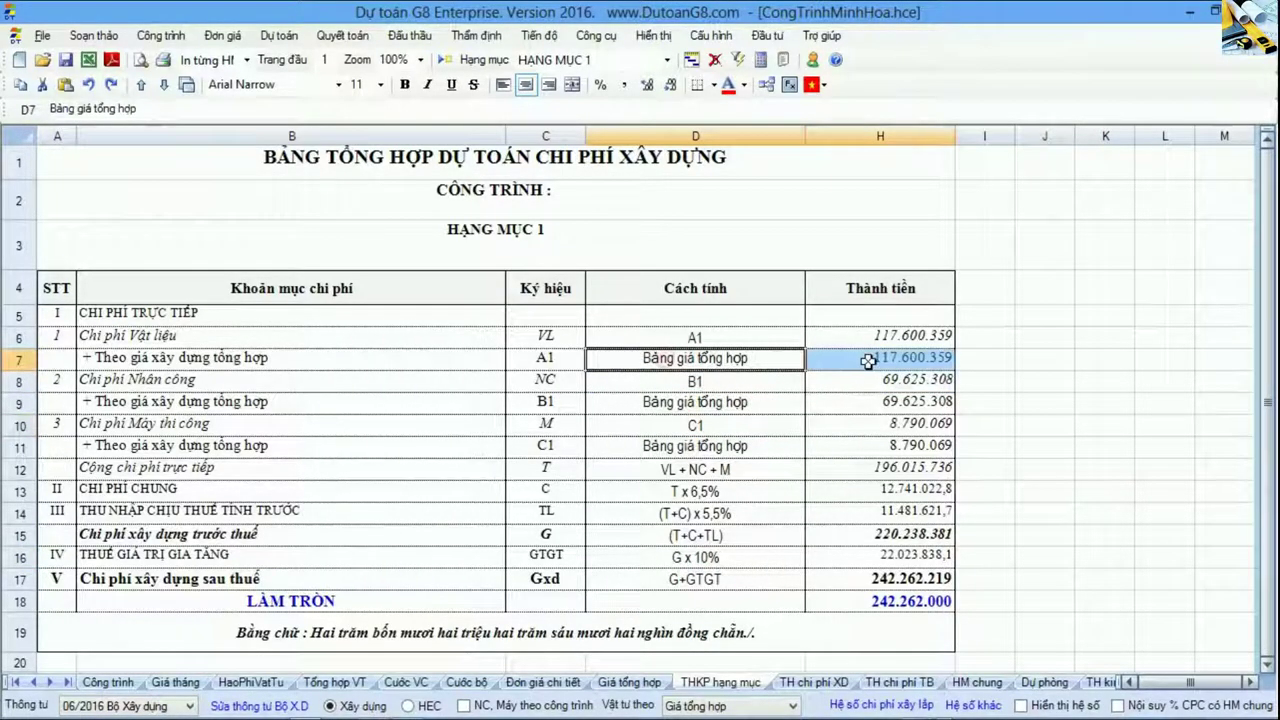
{"action": "left_click", "coordinate": [868, 360]}
Step: Review the Đơn giá and Thành tiền columns in the Giá tổng hợp sheet and compare them with the Tổng hợp VT sheet
{"action": "left_click", "coordinate": [629, 682]}
{"action": "left_click", "coordinate": [652, 345]}
{"action": "left_click_drag", "start_coordinate": [658, 388], "coordinate": [955, 455]}
{"action": "left_click", "coordinate": [955, 455]}
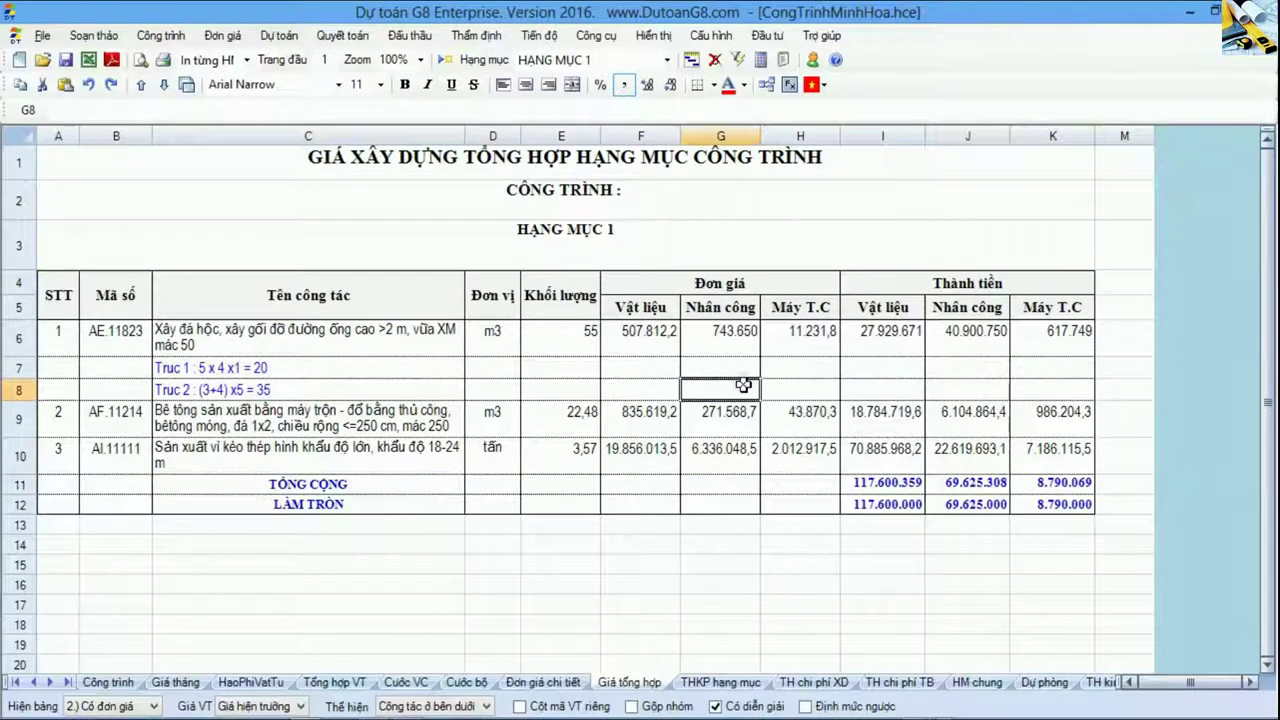
{"action": "left_click", "coordinate": [340, 681]}
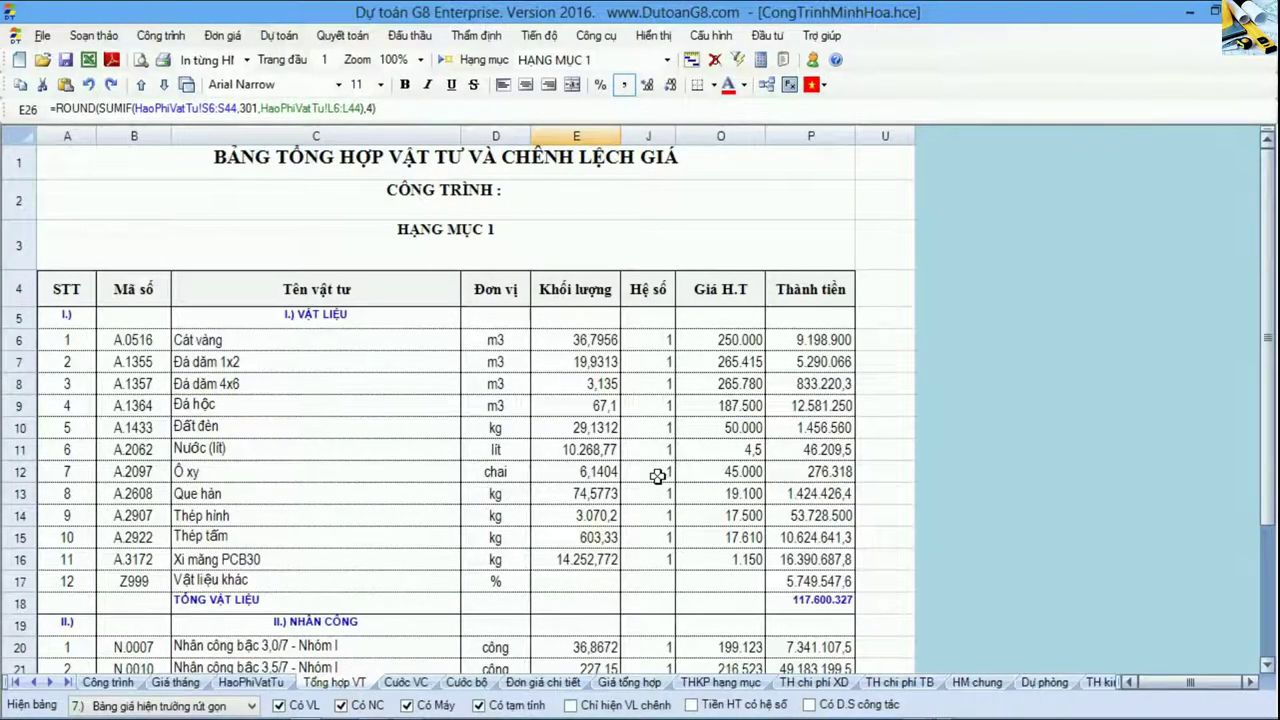
{"action": "left_click", "coordinate": [629, 682]}
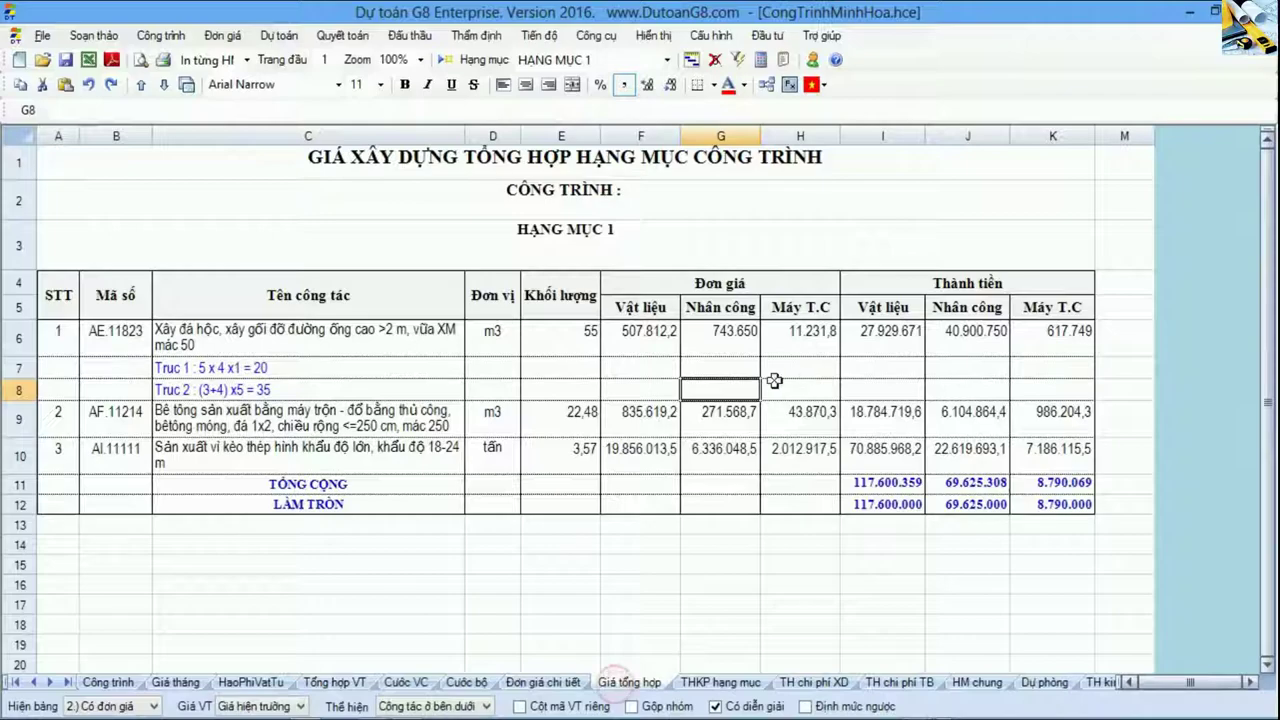
Step: Return to THKP hạng mục, view the Vật tư theo choices, and highlight Chi phí xây dựng sau thuế calculated from Giá tổng hợp
{"action": "left_click", "coordinate": [724, 682]}
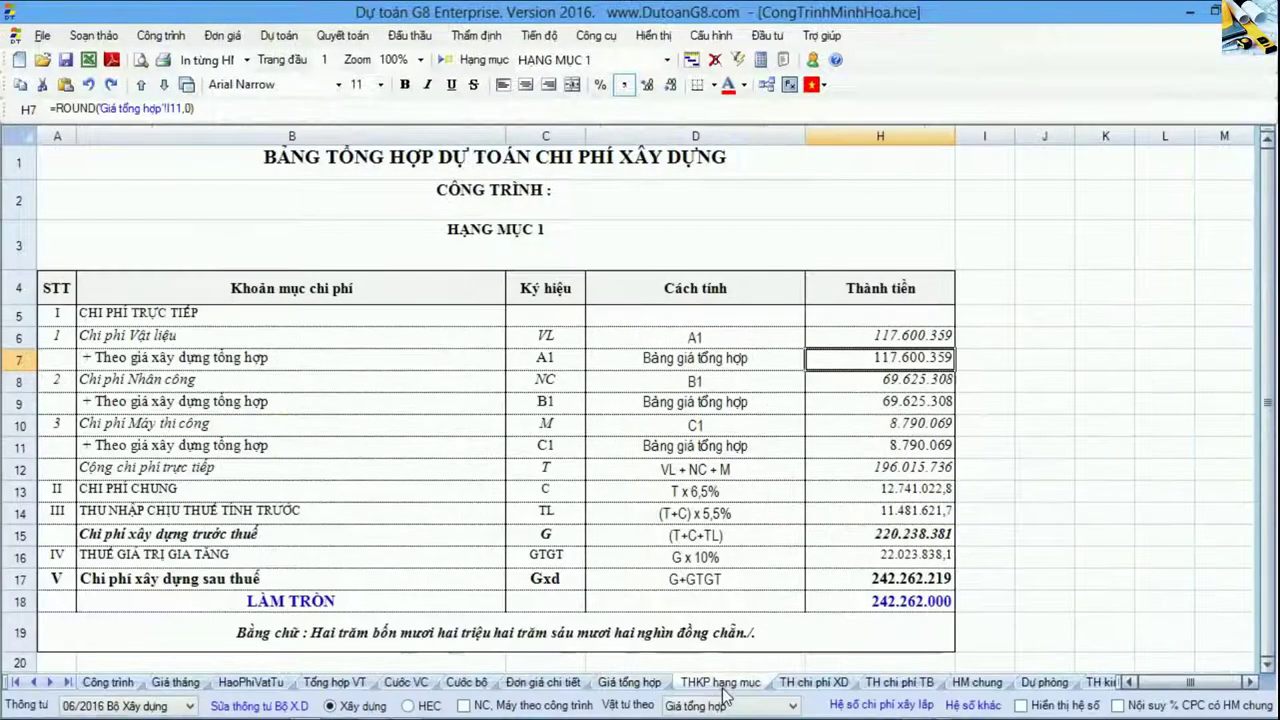
{"action": "left_click", "coordinate": [699, 706]}
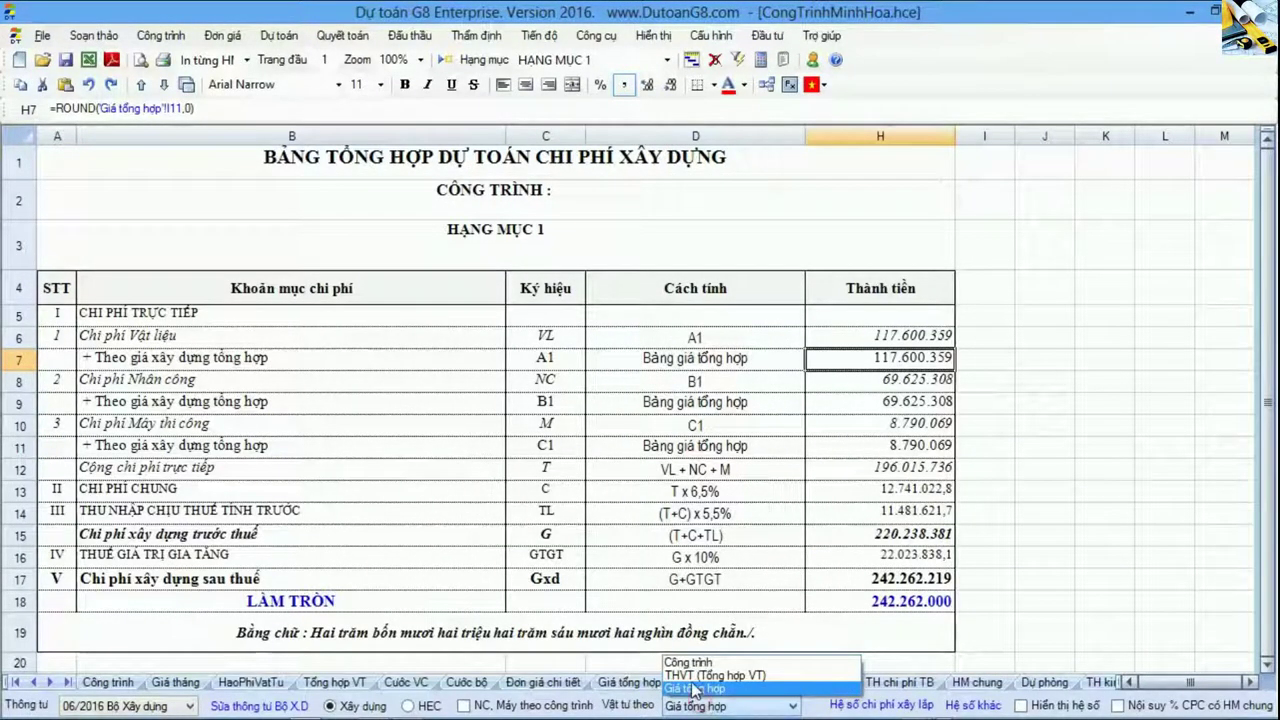
{"action": "left_click", "coordinate": [720, 588]}
{"action": "left_click", "coordinate": [718, 557]}
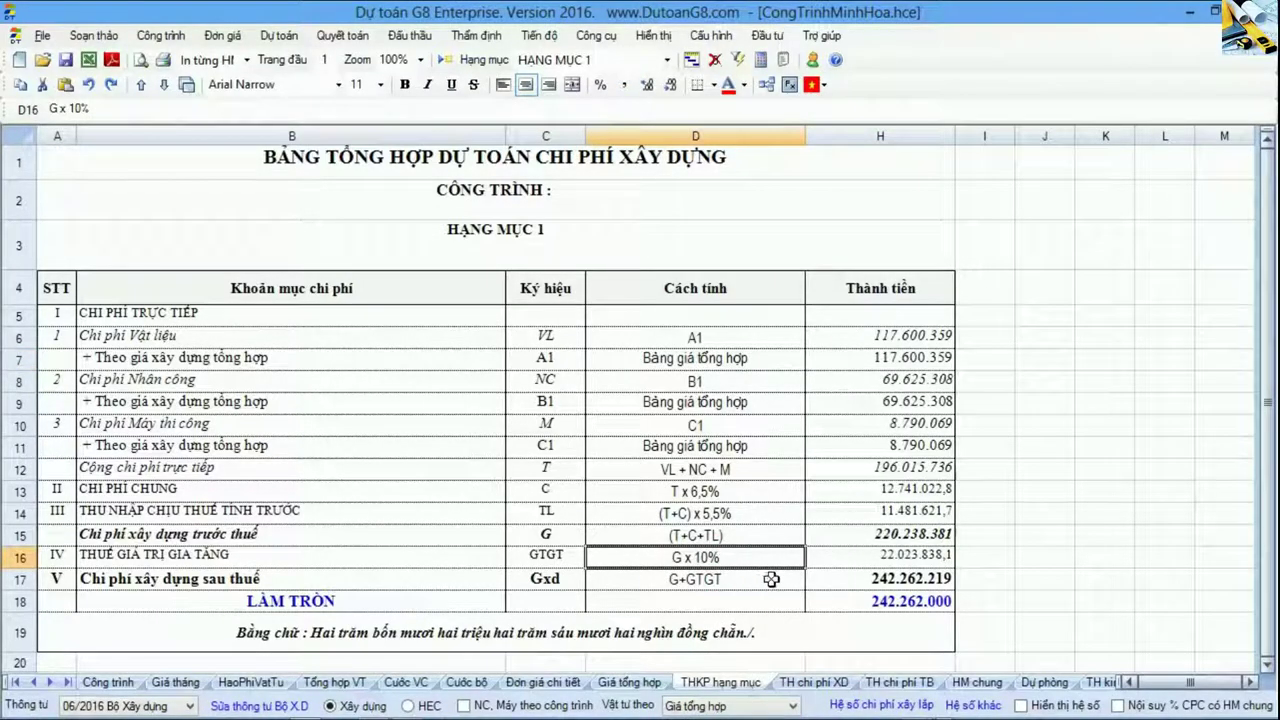
{"action": "left_click_drag", "start_coordinate": [755, 584], "coordinate": [868, 586]}
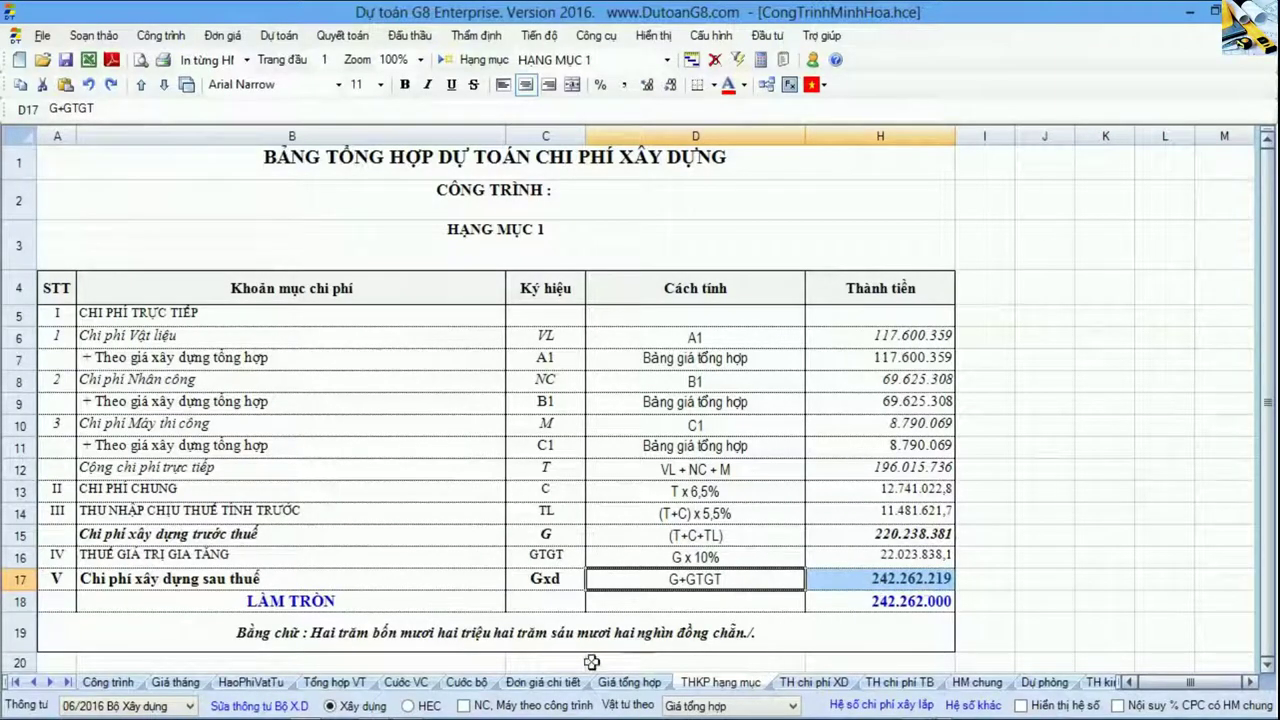
Step: Set Vật tư theo to THVT (Tổng hợp VT) and check the Chi phí xây dựng sau thuế formula in H19
{"action": "left_click", "coordinate": [706, 708]}
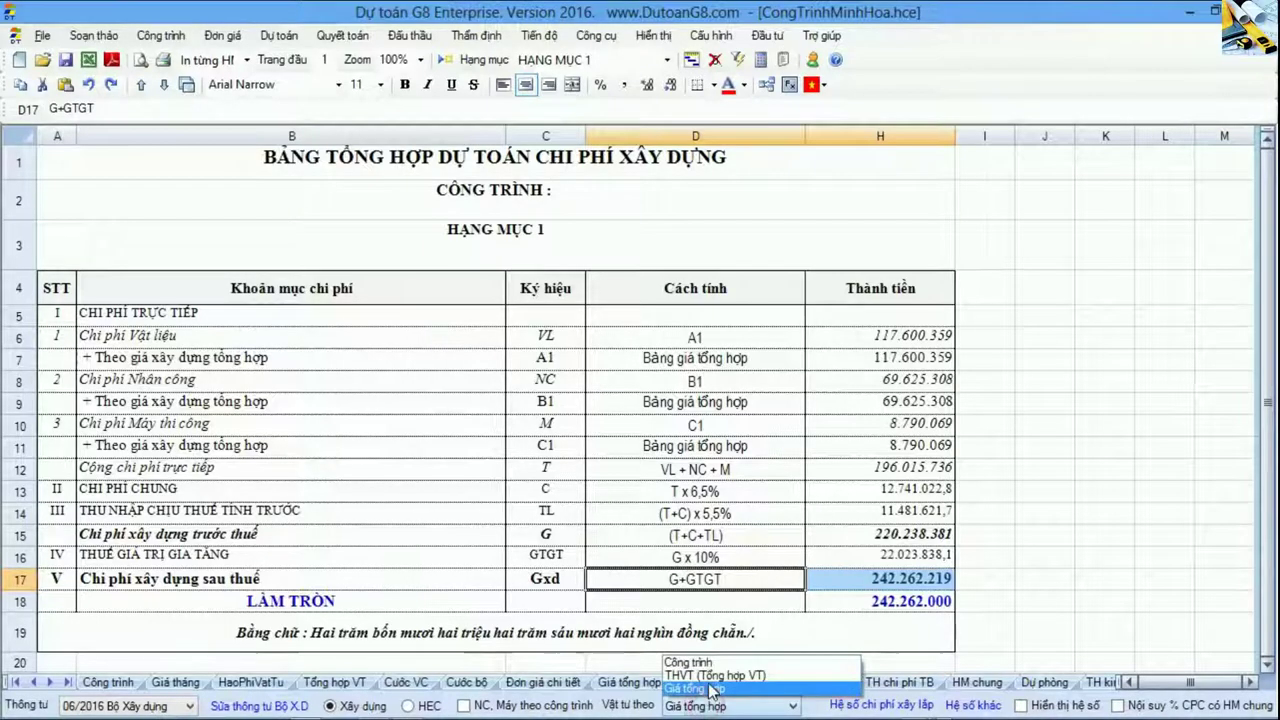
{"action": "left_click", "coordinate": [700, 676]}
{"action": "left_click_drag", "start_coordinate": [770, 624], "coordinate": [860, 623]}
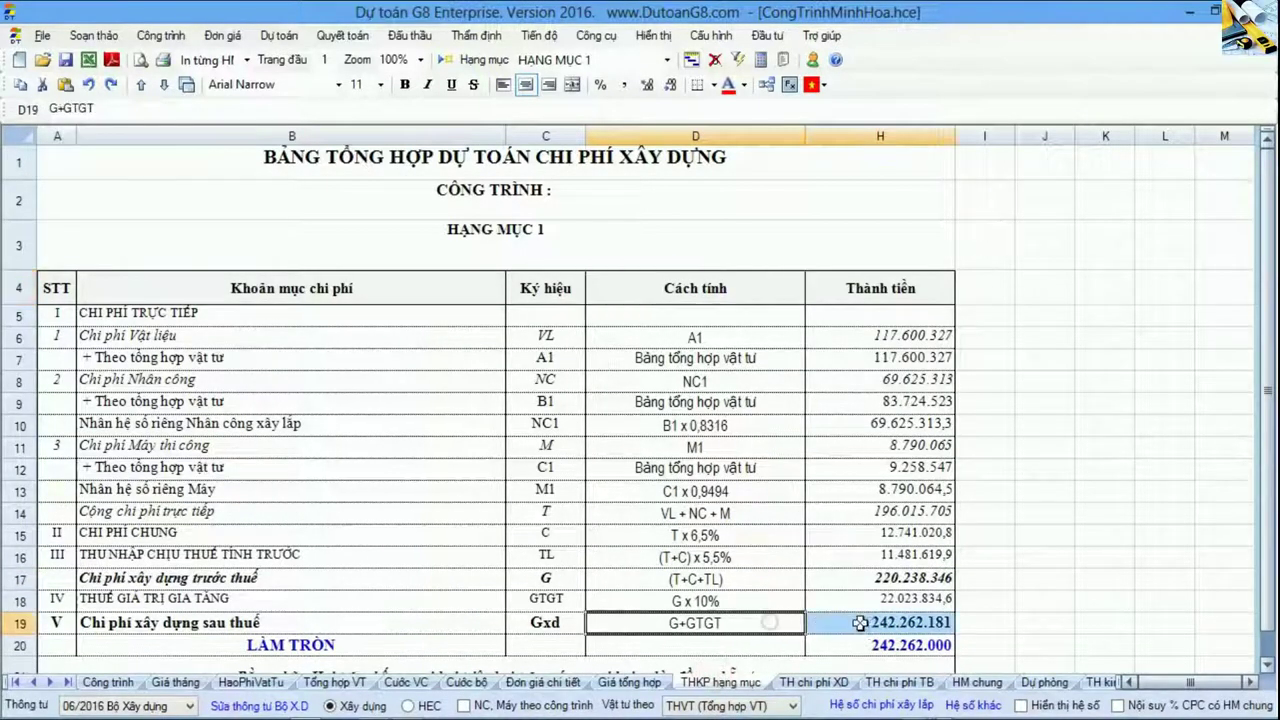
{"action": "left_click", "coordinate": [862, 622]}
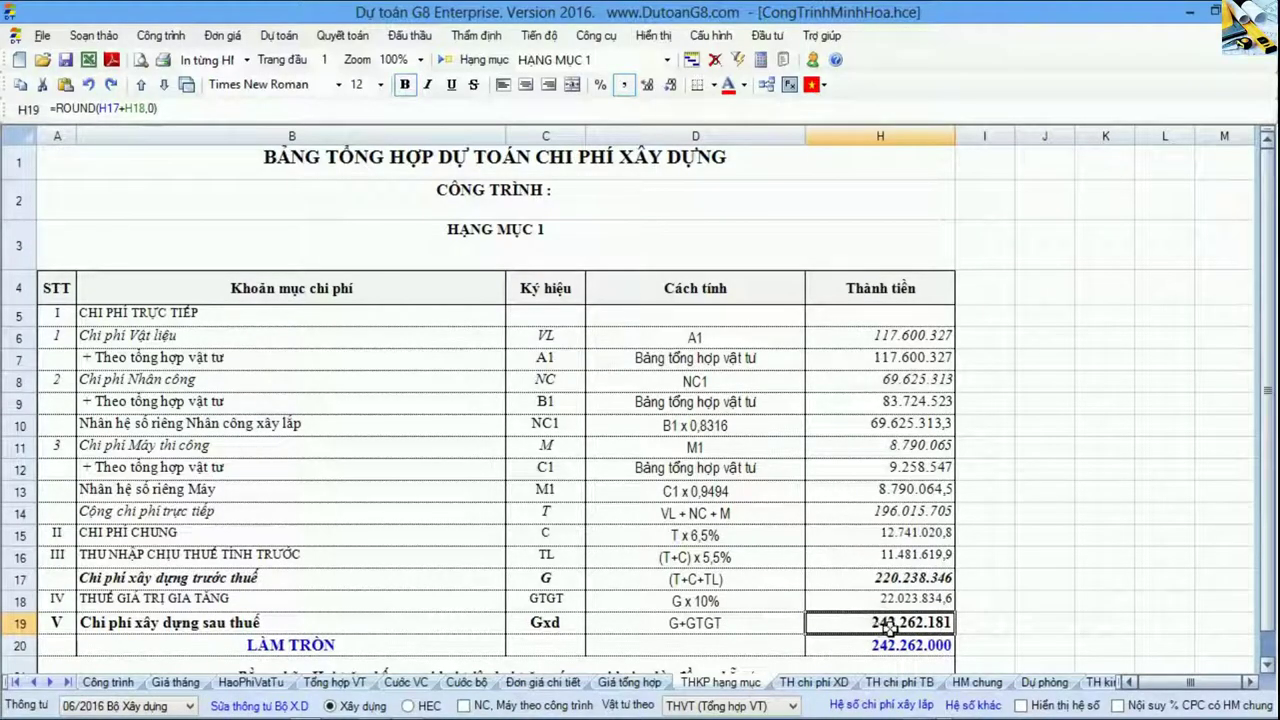
{"action": "left_click", "coordinate": [768, 624], "text": "ctrl"}
{"action": "left_click", "coordinate": [876, 624]}
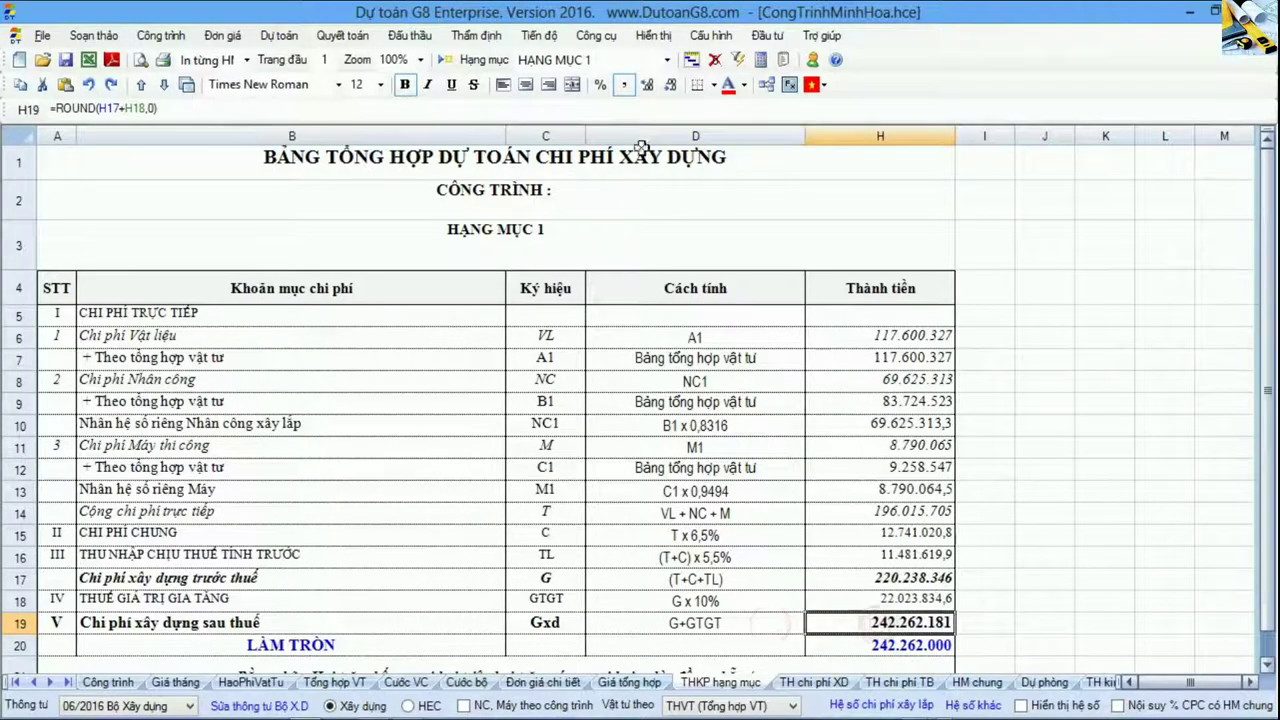
Step: Look up the Loại bỏ làm tròn (bỏ Round) command and the Vật tư theo choices without applying any of them
{"action": "left_click", "coordinate": [598, 40]}
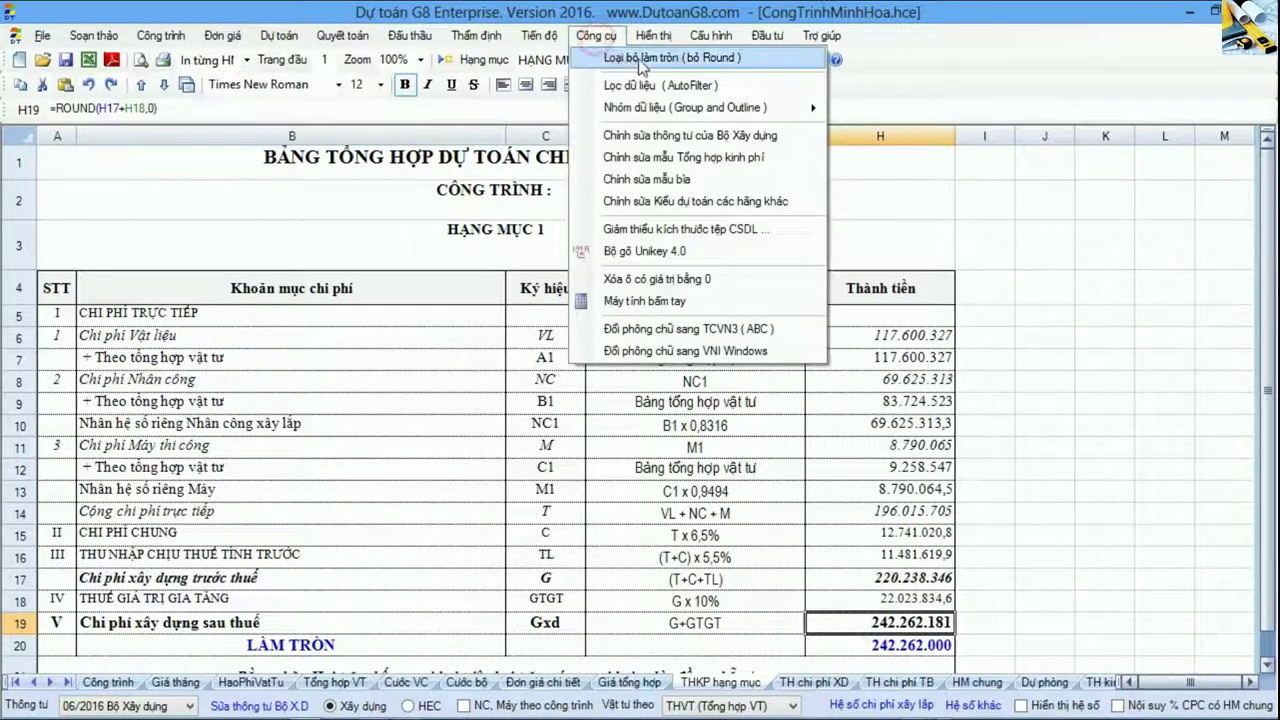
{"action": "left_click", "coordinate": [915, 528]}
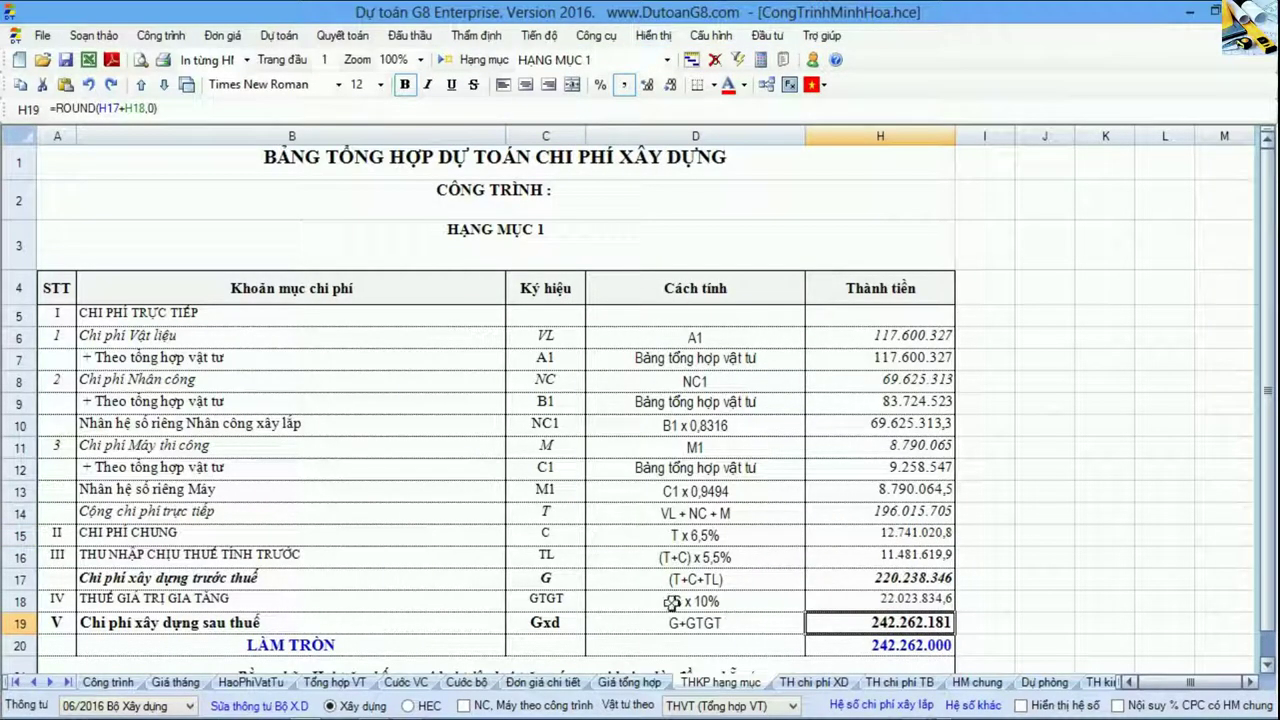
{"action": "left_click", "coordinate": [697, 708]}
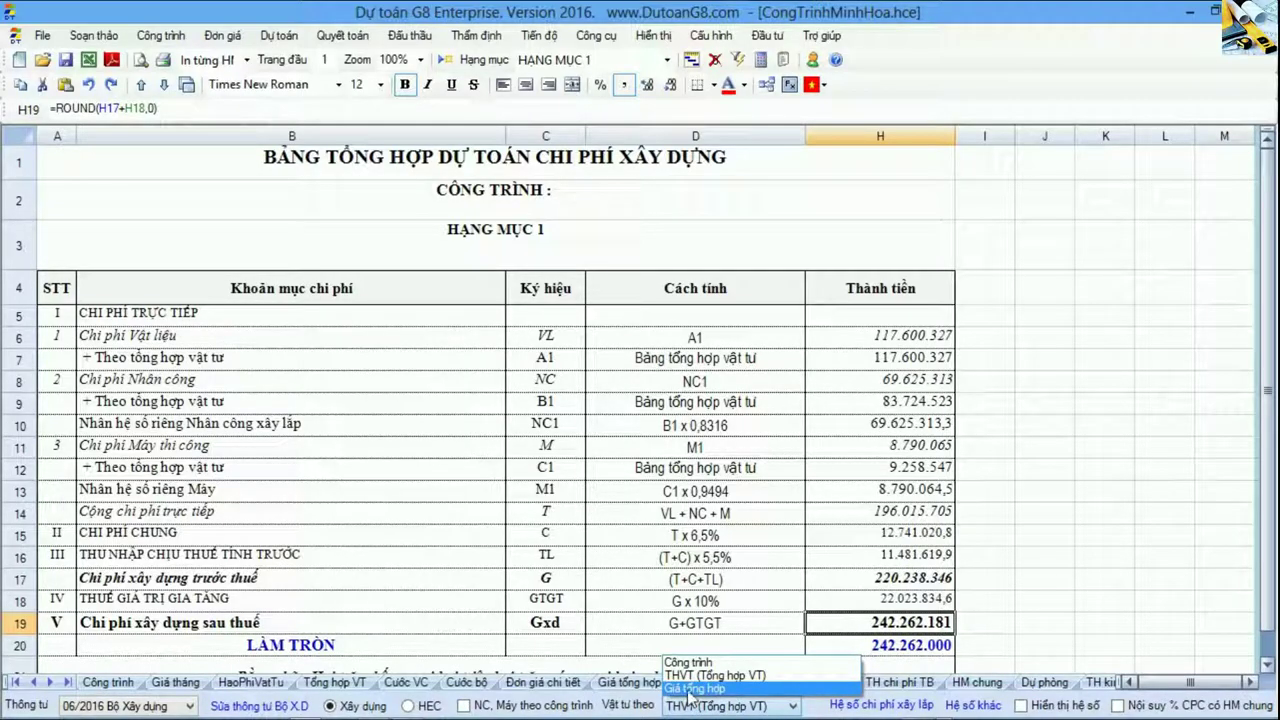
{"action": "left_click", "coordinate": [660, 462]}
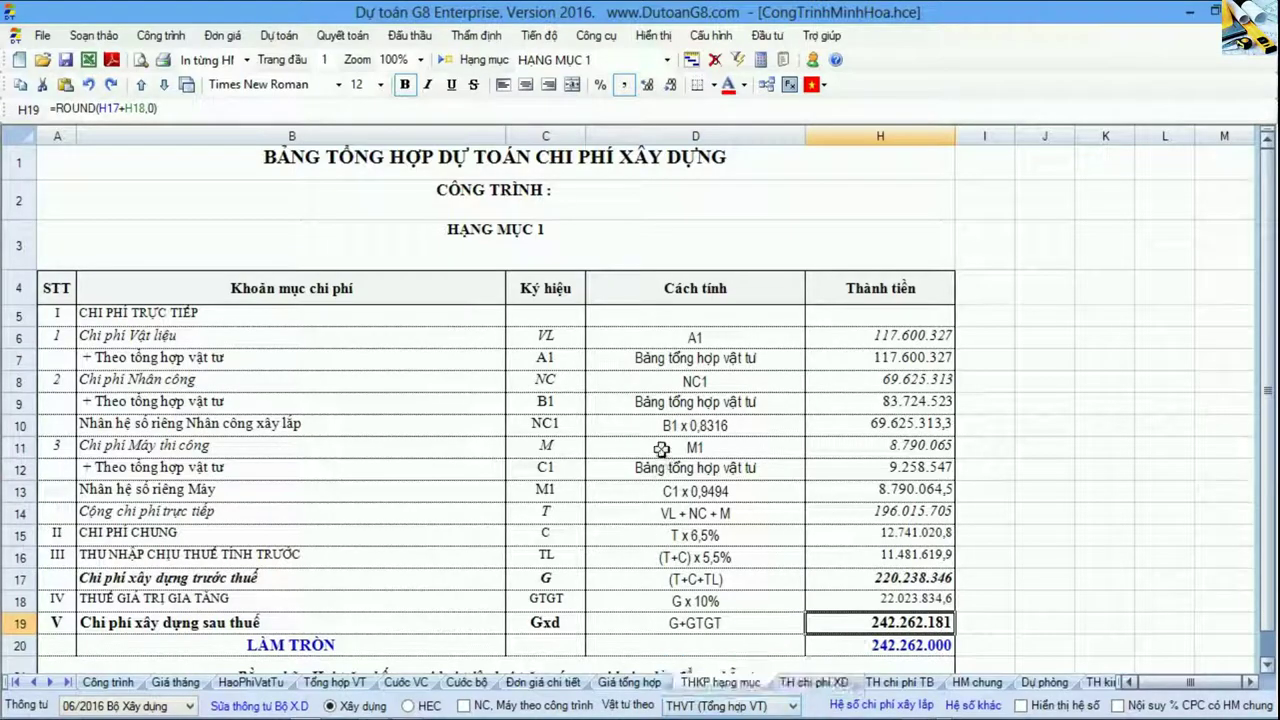
Step: Review the materials list in the Tổng hợp VT sheet and check the Thành tiền formula of TỔNG VẬT LIỆU
{"action": "left_click", "coordinate": [661, 449]}
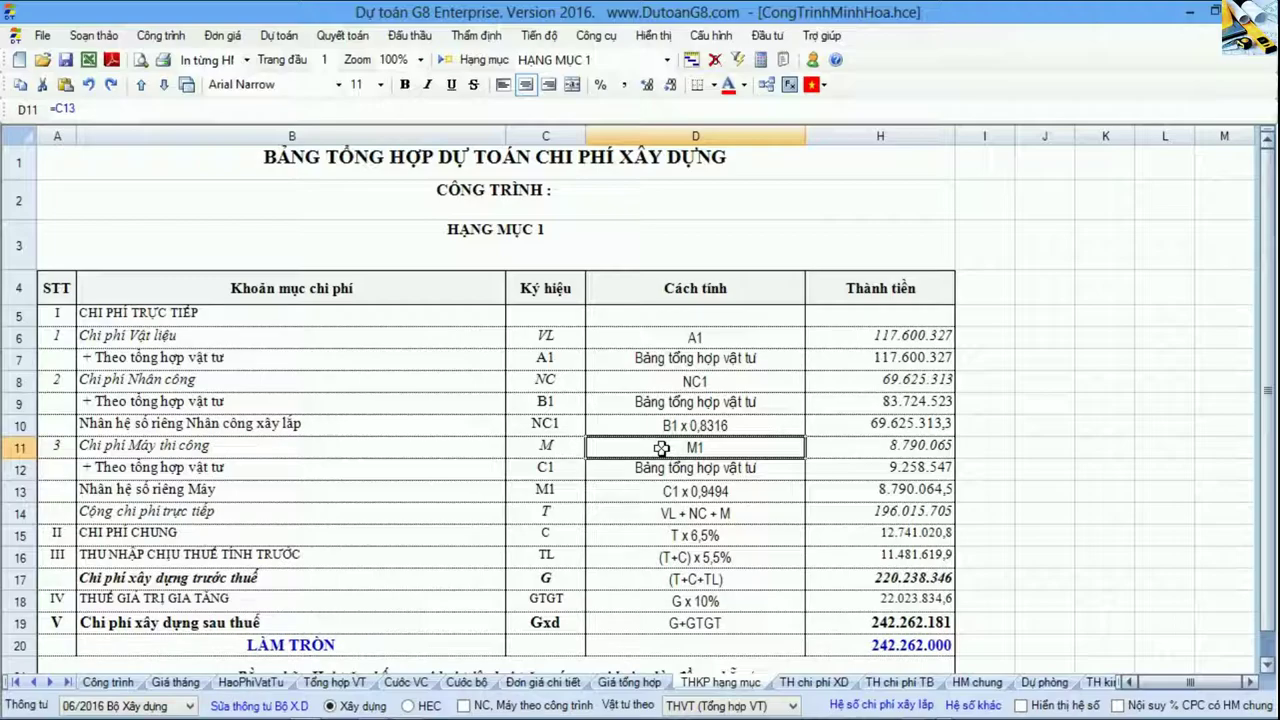
{"action": "left_click", "coordinate": [336, 682]}
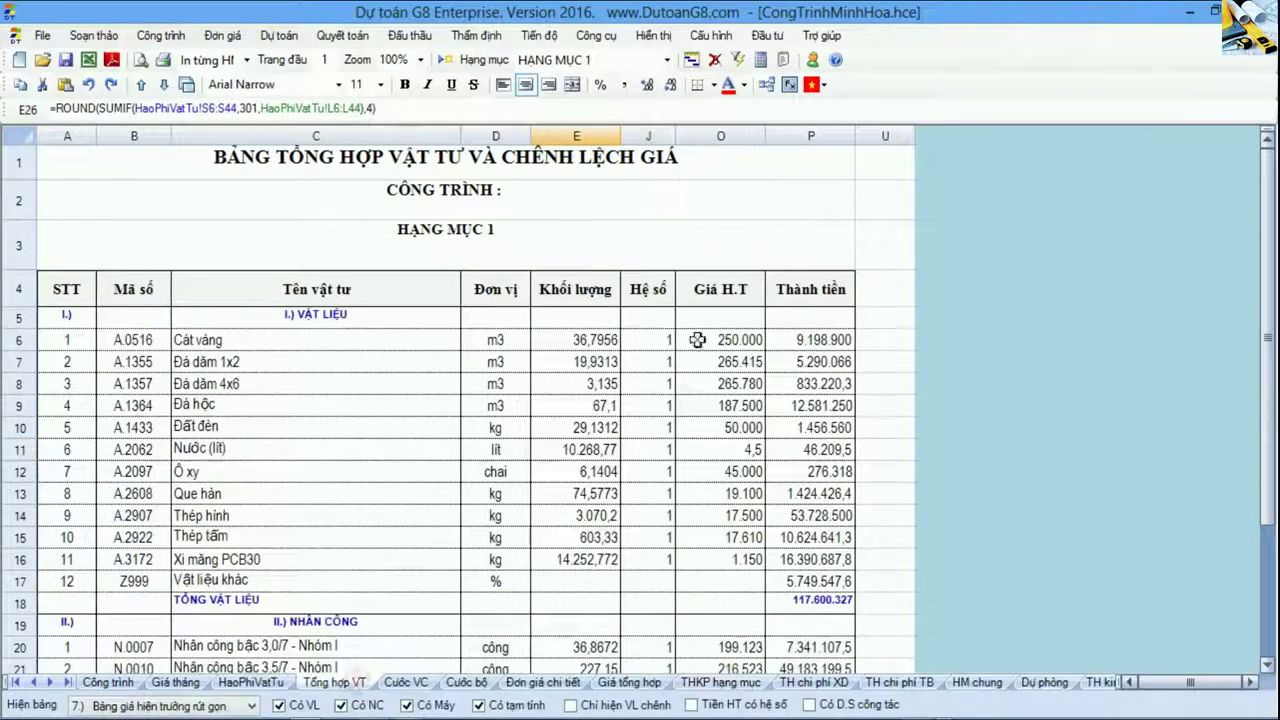
{"action": "left_click_drag", "start_coordinate": [217, 362], "coordinate": [841, 601]}
{"action": "left_click", "coordinate": [840, 601]}
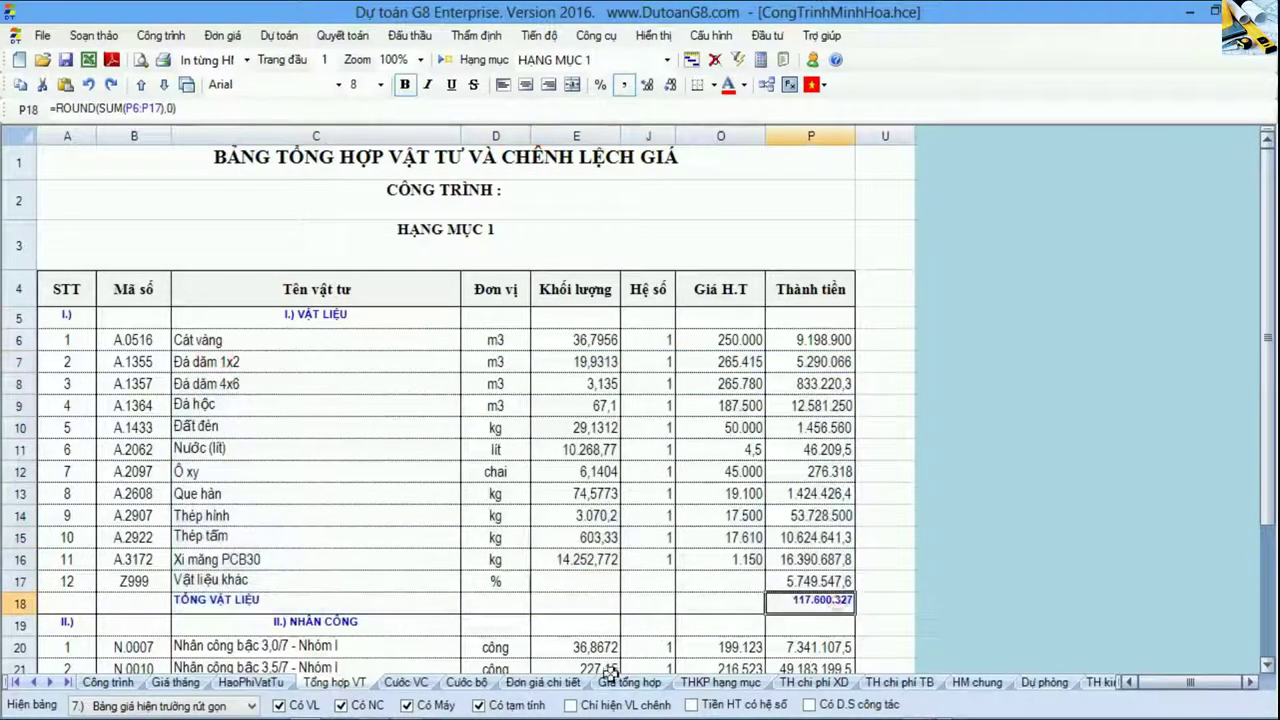
Step: Review the work items with their Đơn giá and Thành tiền columns in the Giá tổng hợp sheet
{"action": "left_click", "coordinate": [548, 683]}
{"action": "left_click", "coordinate": [628, 682]}
{"action": "left_click", "coordinate": [308, 295]}
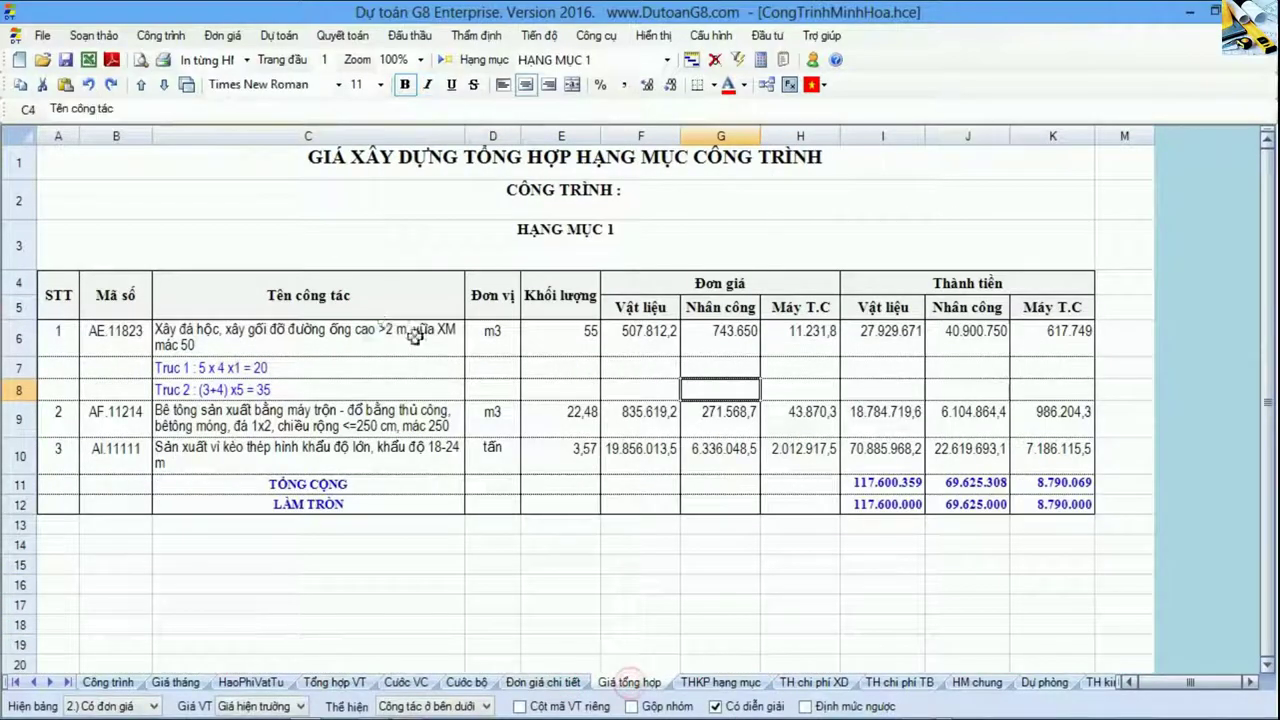
{"action": "left_click_drag", "start_coordinate": [308, 295], "coordinate": [1050, 457]}
{"action": "left_click", "coordinate": [1035, 457]}
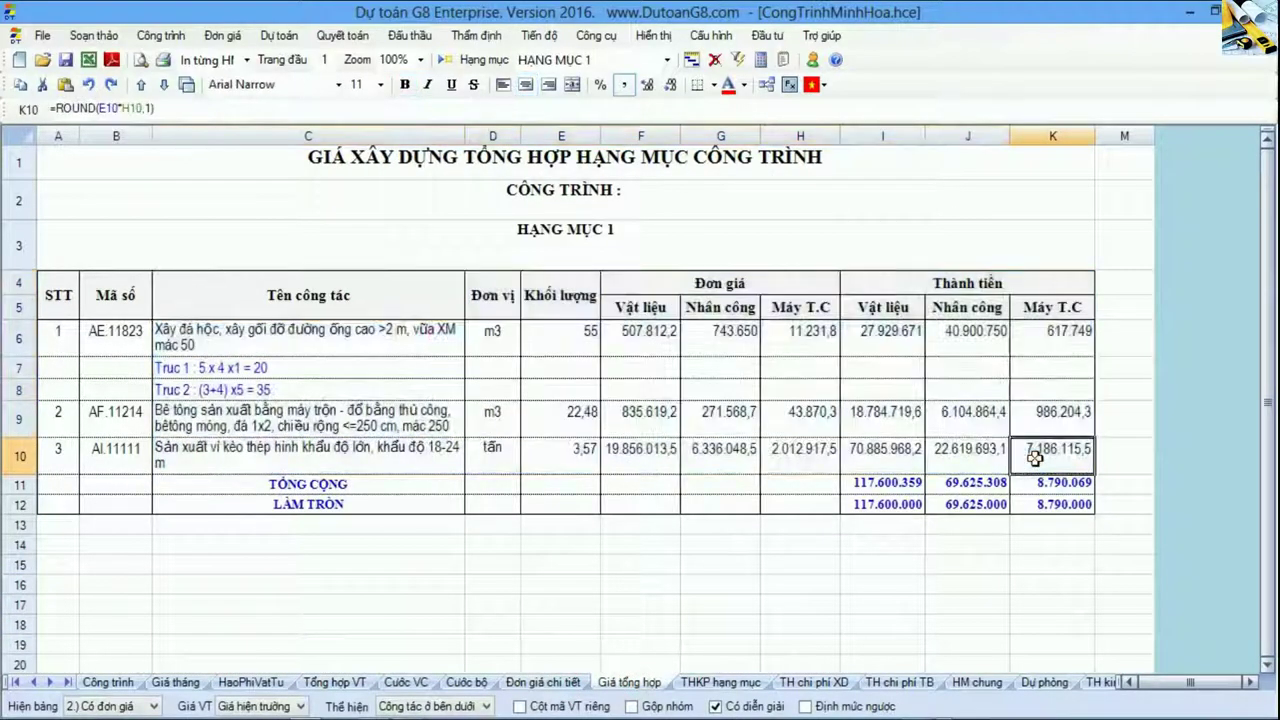
Step: Return to THKP hạng mục and check the labour and machine rows taken from Bảng tổng hợp vật tư
{"action": "left_click", "coordinate": [727, 683]}
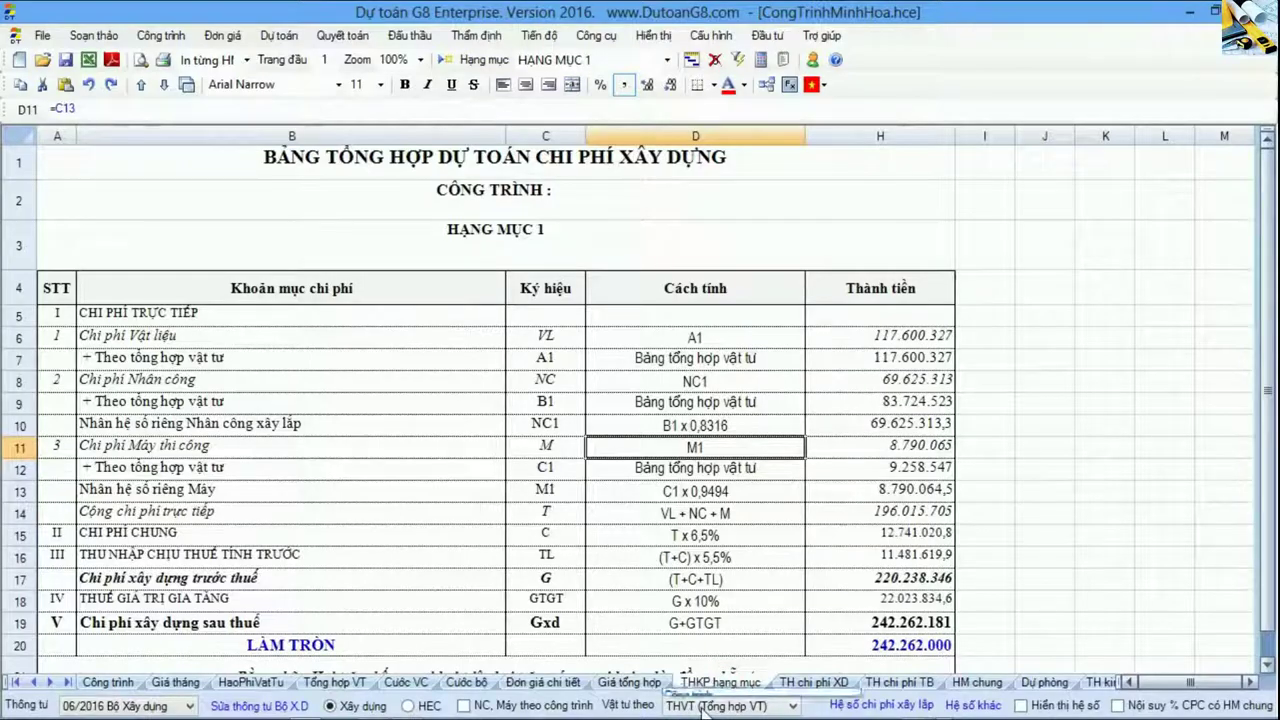
{"action": "left_click", "coordinate": [701, 707]}
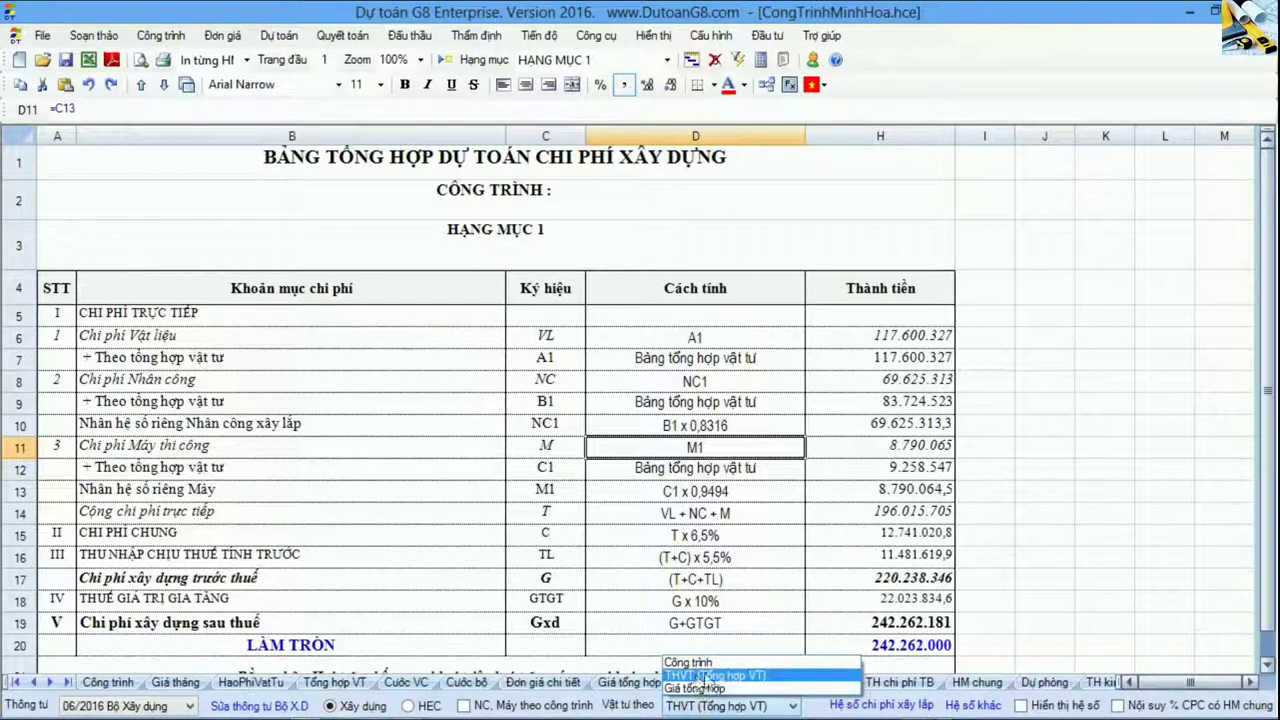
{"action": "left_click", "coordinate": [713, 488]}
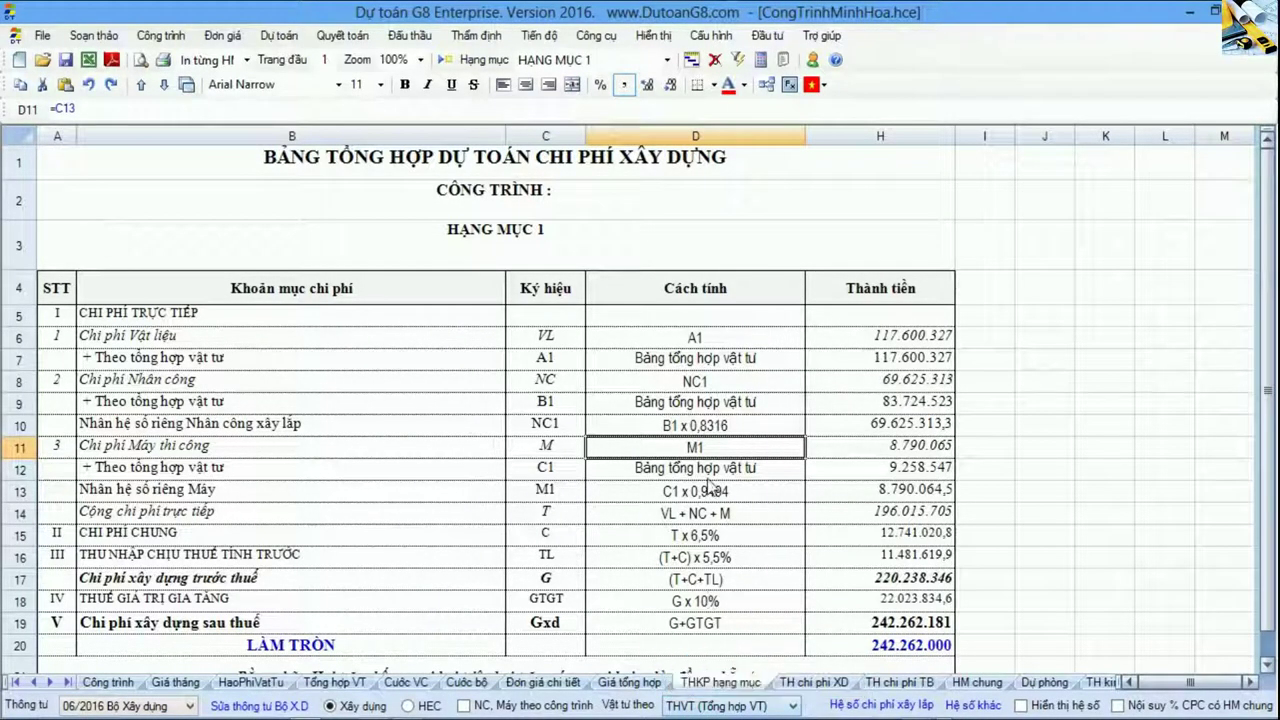
{"action": "left_click", "coordinate": [690, 405]}
{"action": "left_click", "coordinate": [697, 470]}
Step: Set Vật tư theo to Công trình and inspect the Theo đơn giá trực tiếp, Chênh lệch vật liệu and Cộng rows
{"action": "left_click", "coordinate": [729, 707]}
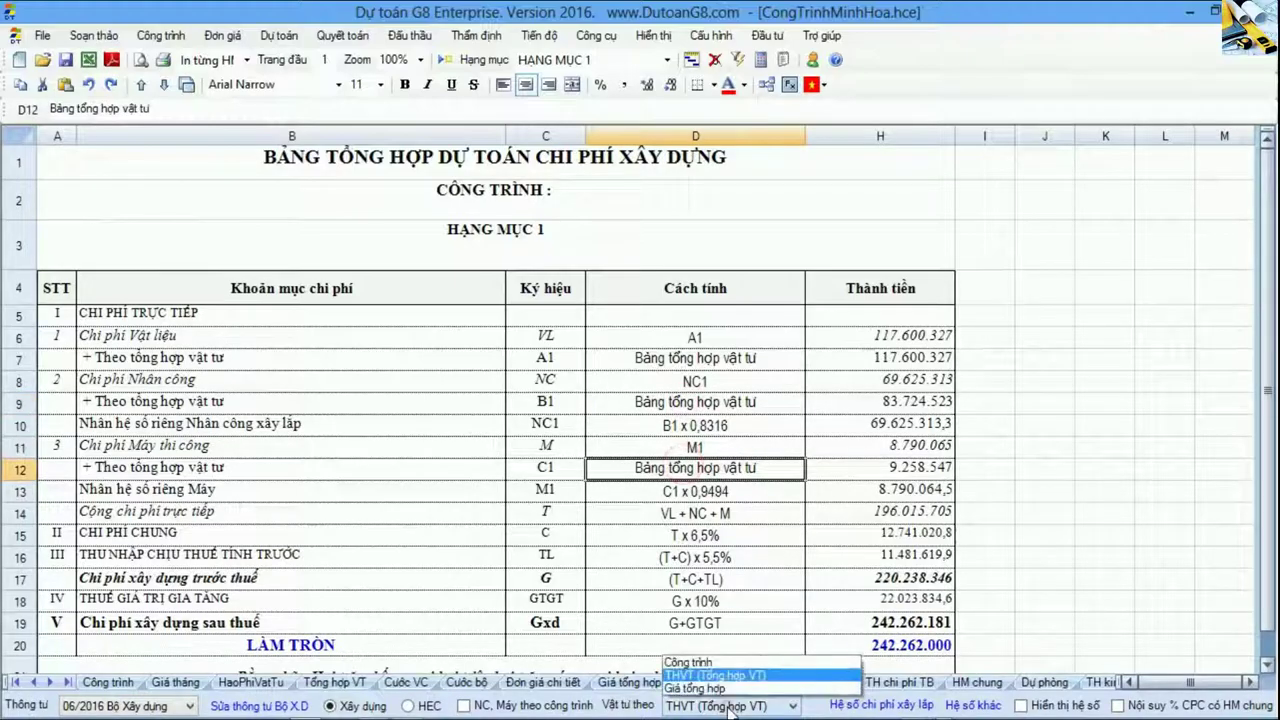
{"action": "left_click", "coordinate": [686, 663]}
{"action": "left_click", "coordinate": [22, 362]}
{"action": "left_click_drag", "start_coordinate": [22, 370], "coordinate": [22, 382]}
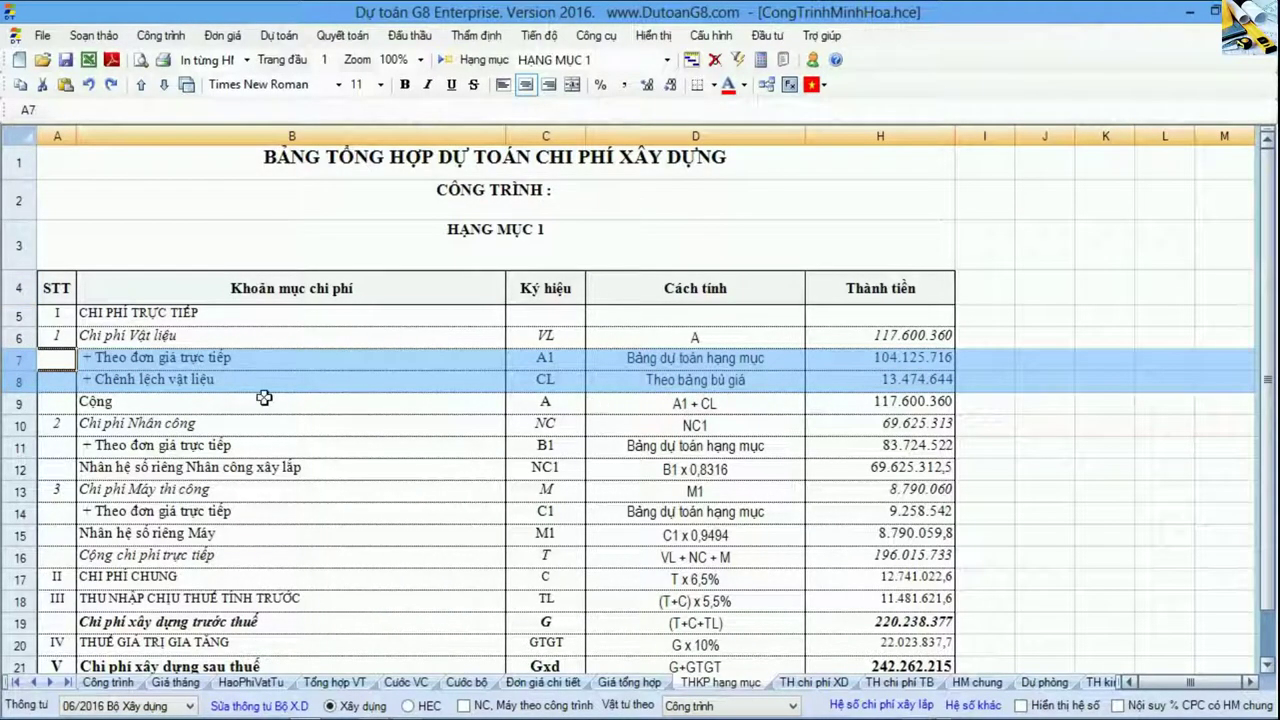
{"action": "left_click", "coordinate": [56, 383]}
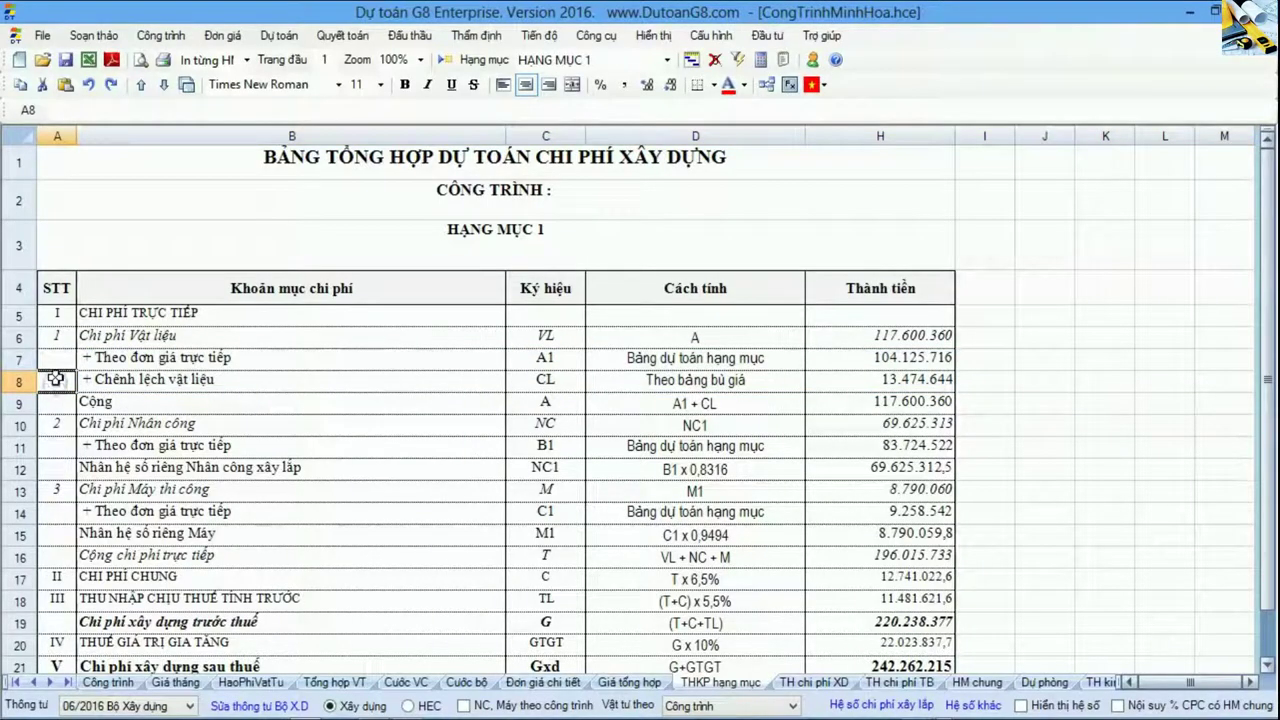
{"action": "left_click", "coordinate": [688, 706]}
{"action": "left_click", "coordinate": [688, 690]}
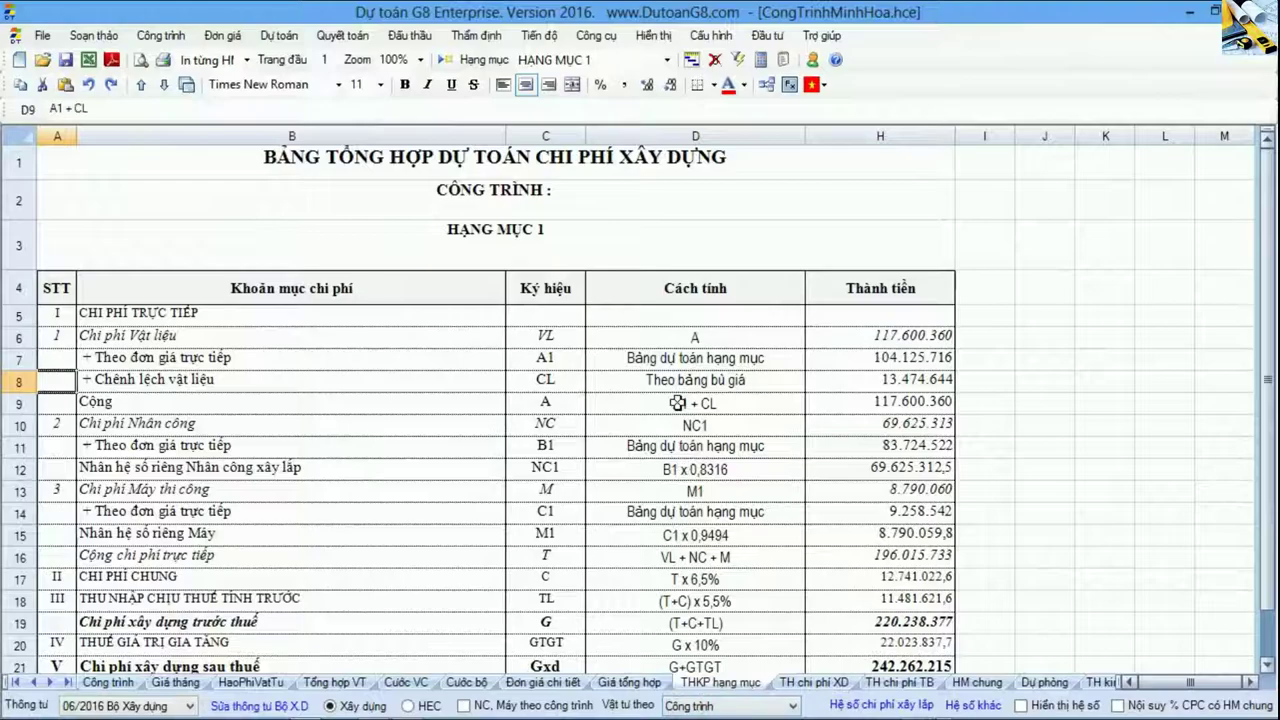
{"action": "left_click", "coordinate": [680, 403]}
Step: Highlight the material Theo đơn giá trực tiếp row and compare it with the TỔNG CỘNG row in the Công trình sheet
{"action": "left_click", "coordinate": [50, 360]}
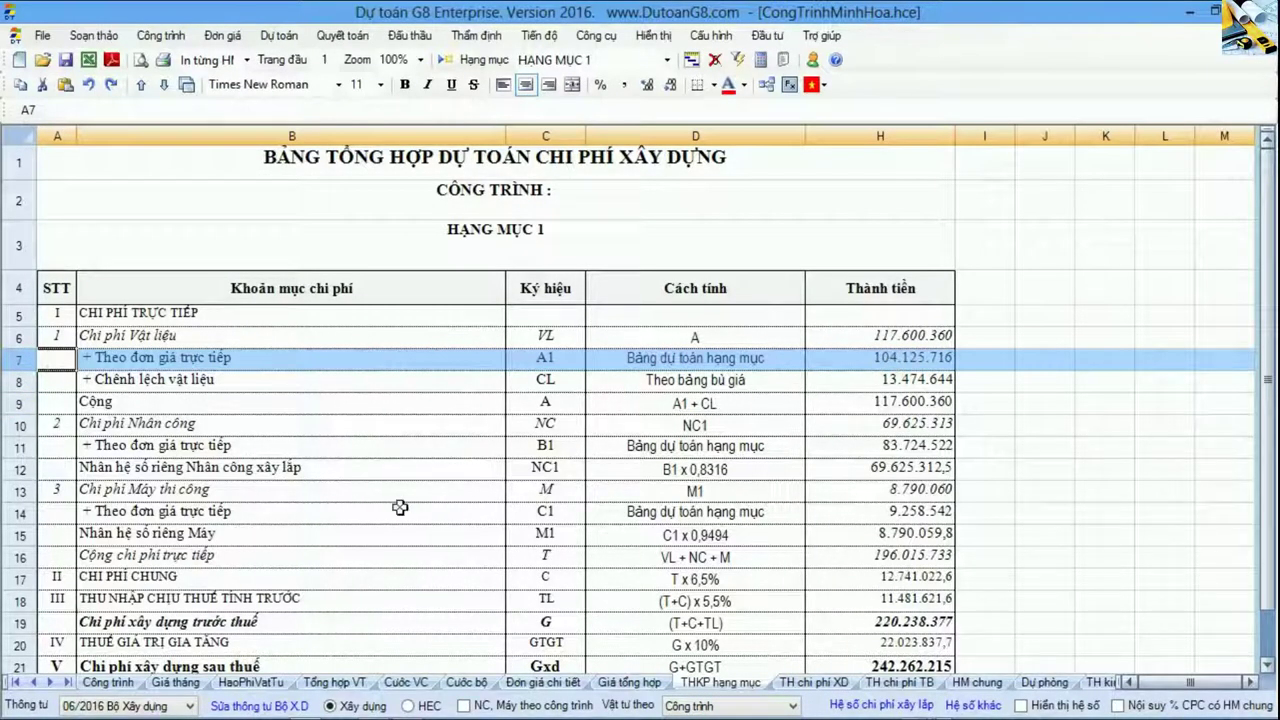
{"action": "left_click", "coordinate": [108, 682]}
{"action": "left_click_drag", "start_coordinate": [616, 302], "coordinate": [763, 460]}
{"action": "left_click_drag", "start_coordinate": [779, 605], "coordinate": [1040, 603]}
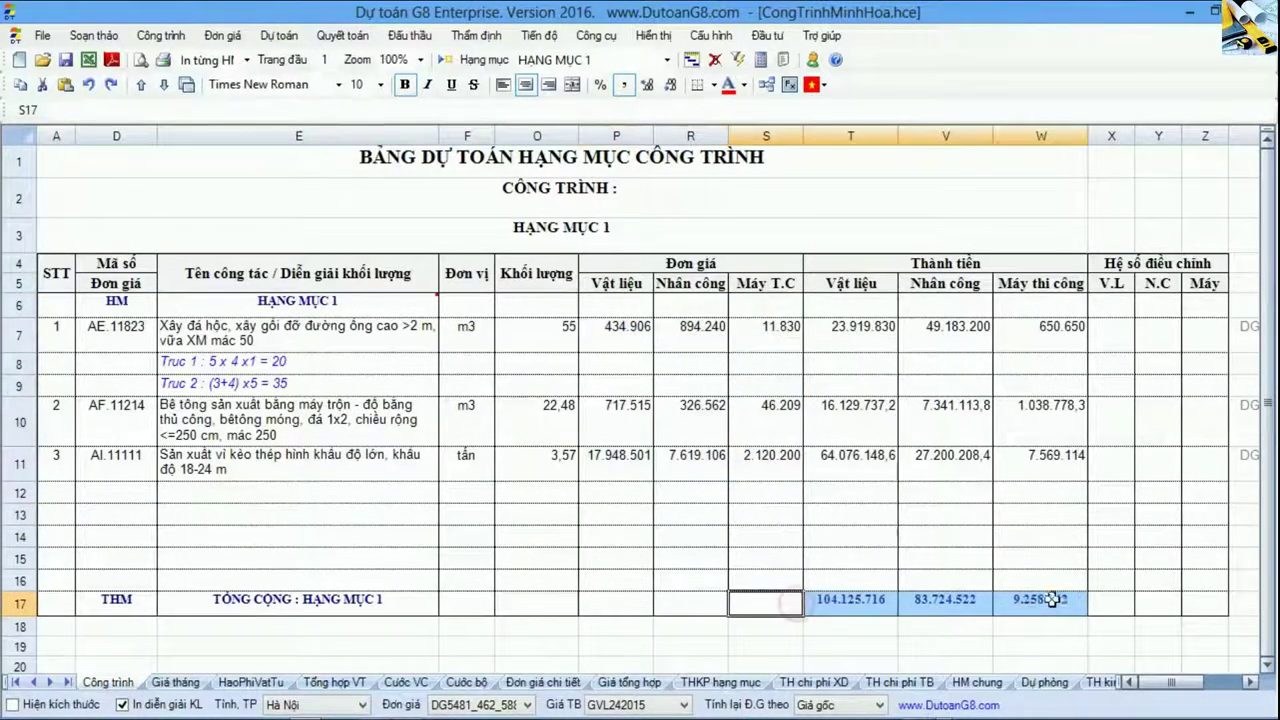
Step: Return to THKP hạng mục and highlight the Cách tính and Thành tiền cells of Chi phí xây dựng sau thuế
{"action": "left_click", "coordinate": [720, 682]}
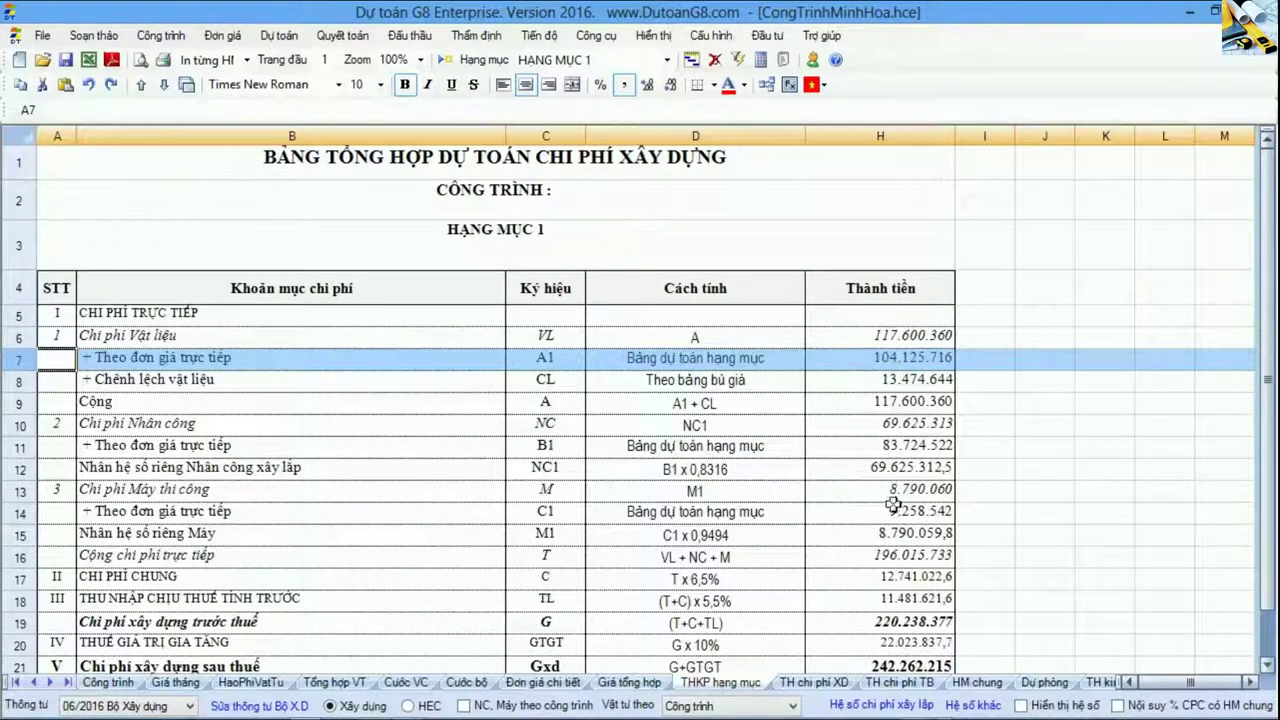
{"action": "scroll", "coordinate": [885, 515], "scroll_direction": "down", "scroll_amount": 2}
{"action": "left_click_drag", "start_coordinate": [785, 458], "coordinate": [915, 458]}
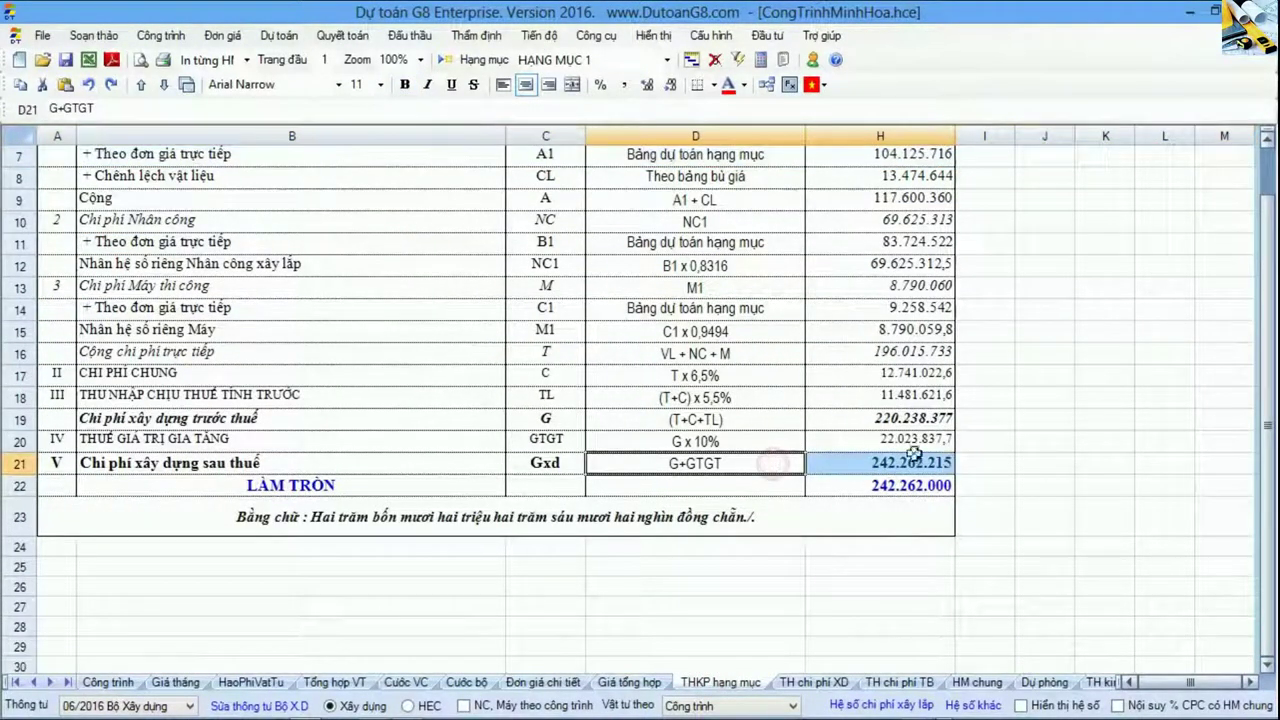
{"action": "scroll", "coordinate": [824, 343], "scroll_direction": "up", "scroll_amount": 2}
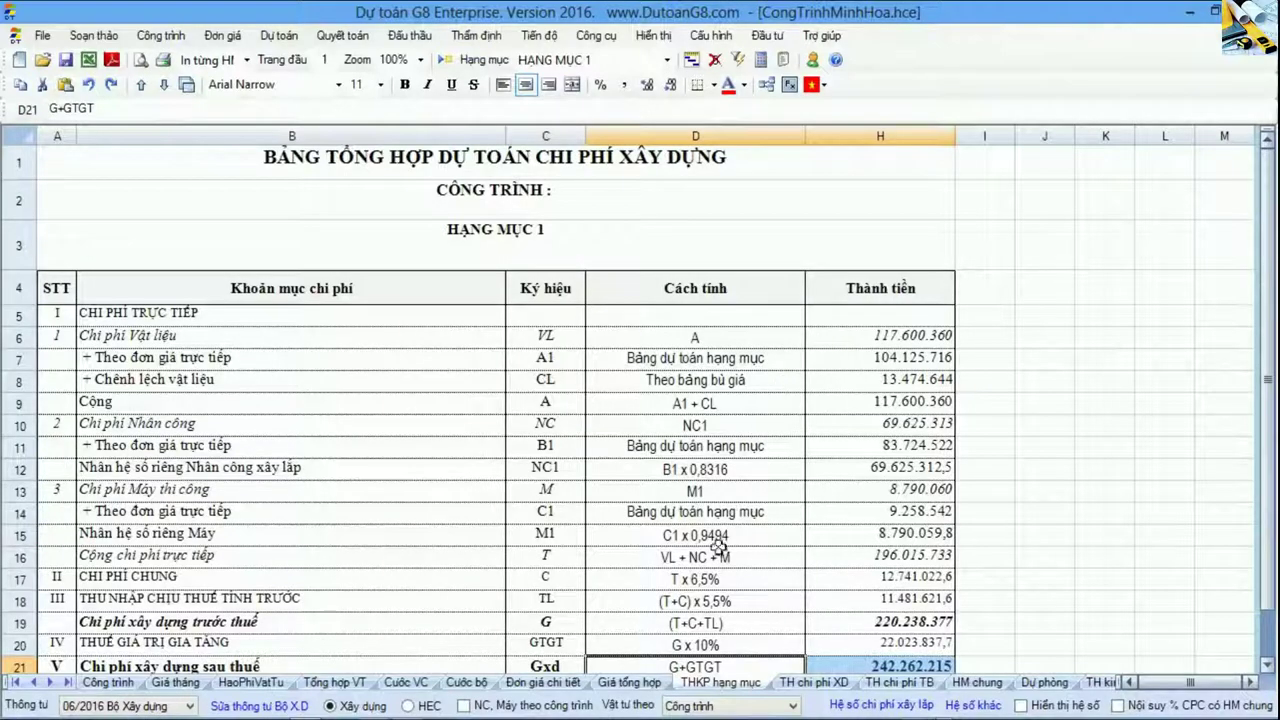
Step: Set Vật tư theo to Giá tổng hợp and check the Cách tính entry of Chi phí Nhân công
{"action": "left_click", "coordinate": [703, 707]}
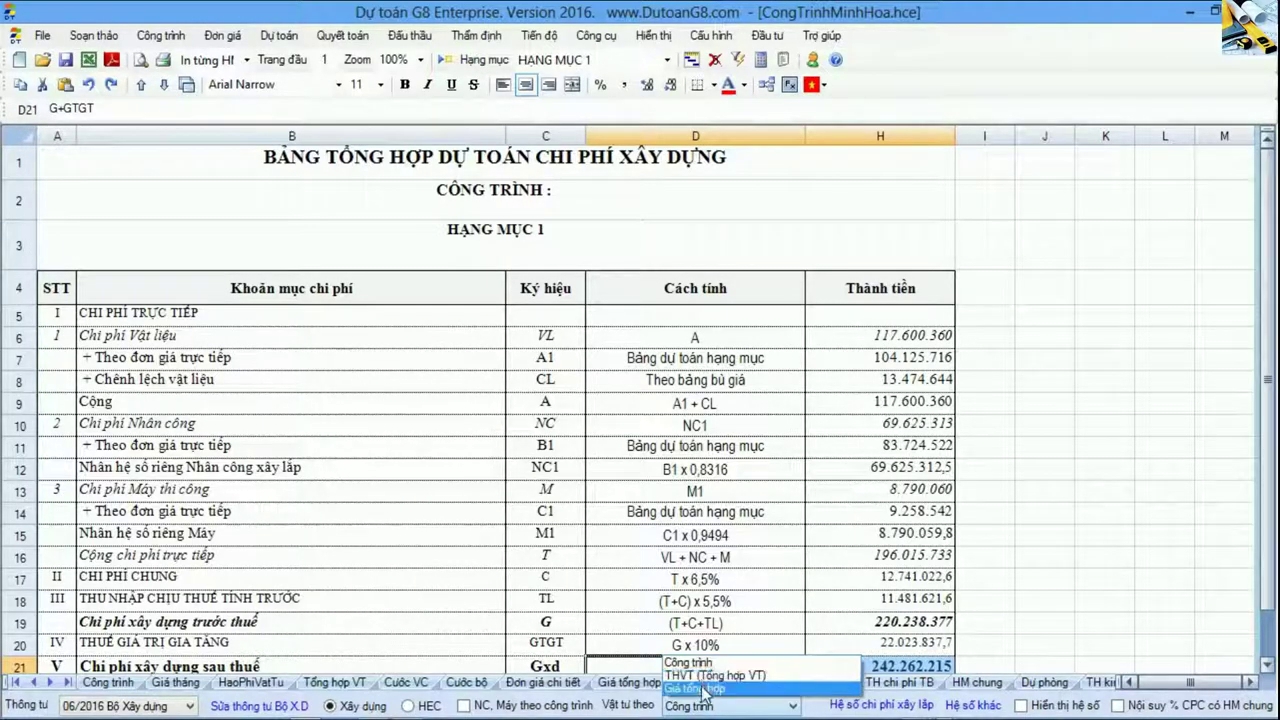
{"action": "left_click", "coordinate": [703, 689]}
{"action": "left_click", "coordinate": [645, 488]}
{"action": "left_click", "coordinate": [646, 378]}
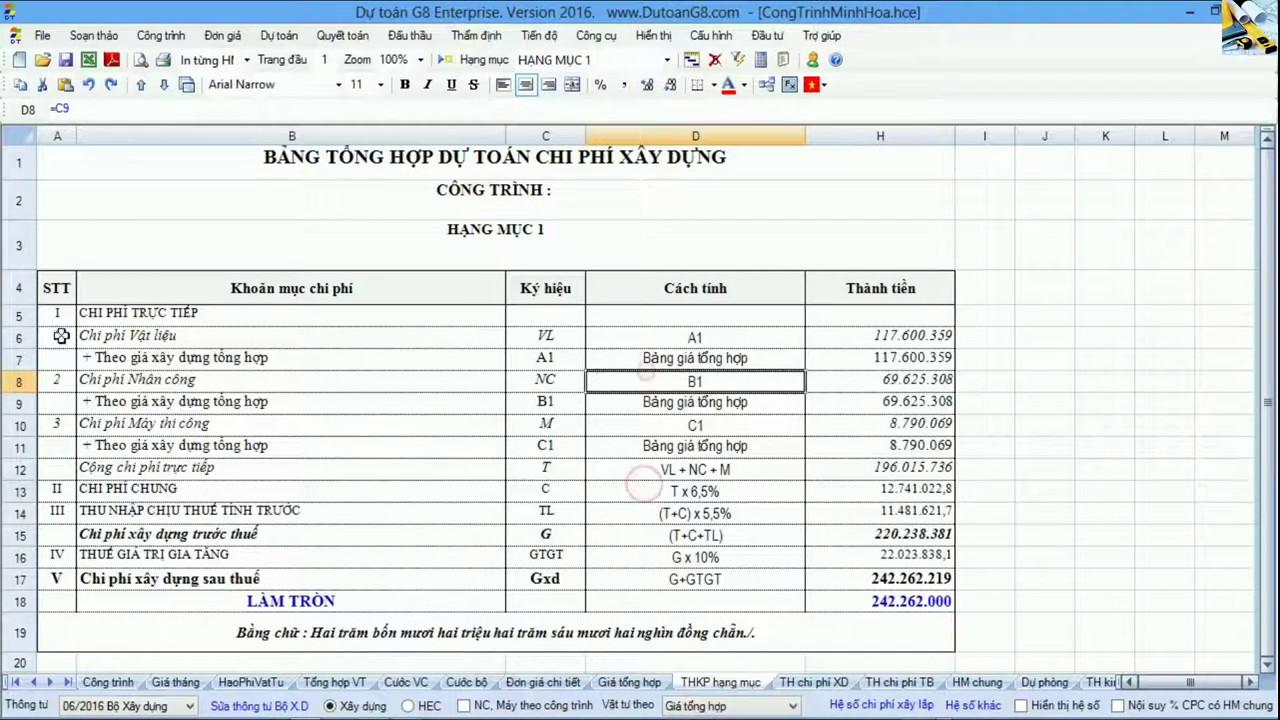
{"action": "left_click", "coordinate": [59, 335]}
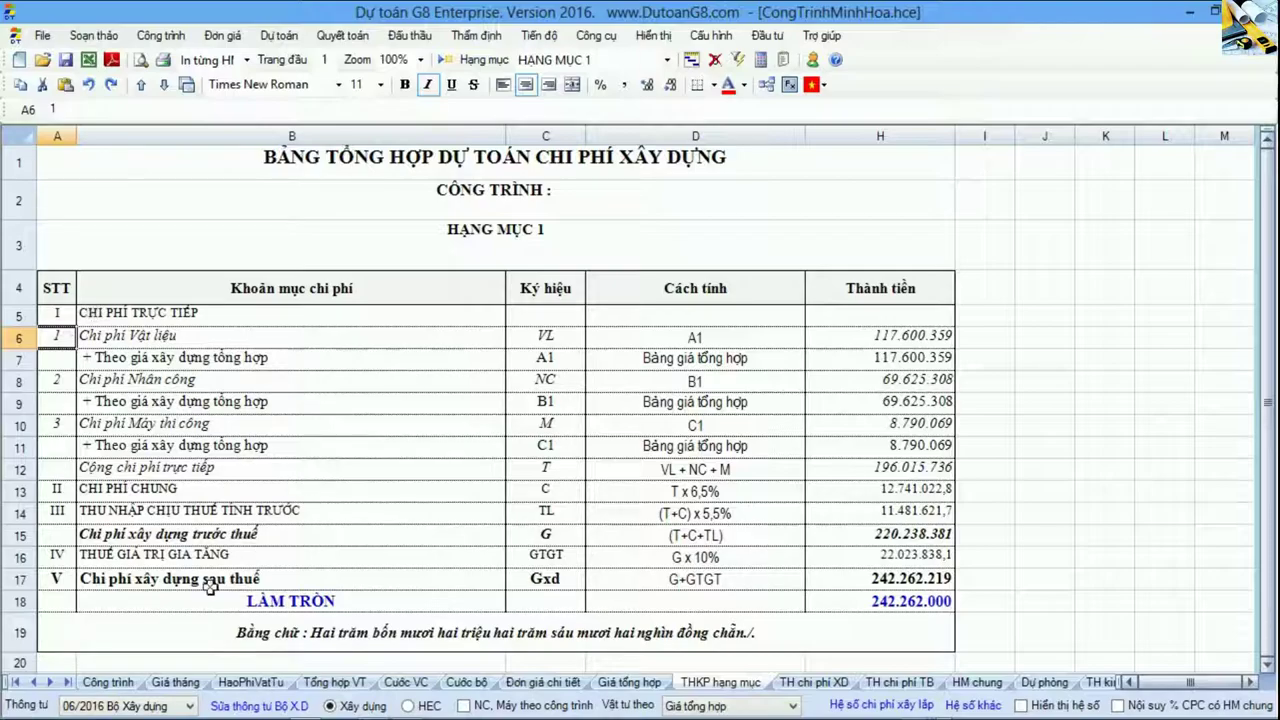
Step: Highlight the Vật liệu, Nhân công and Máy T.C unit prices in the Công trình sheet and return to THKP hạng mục
{"action": "left_click", "coordinate": [108, 682]}
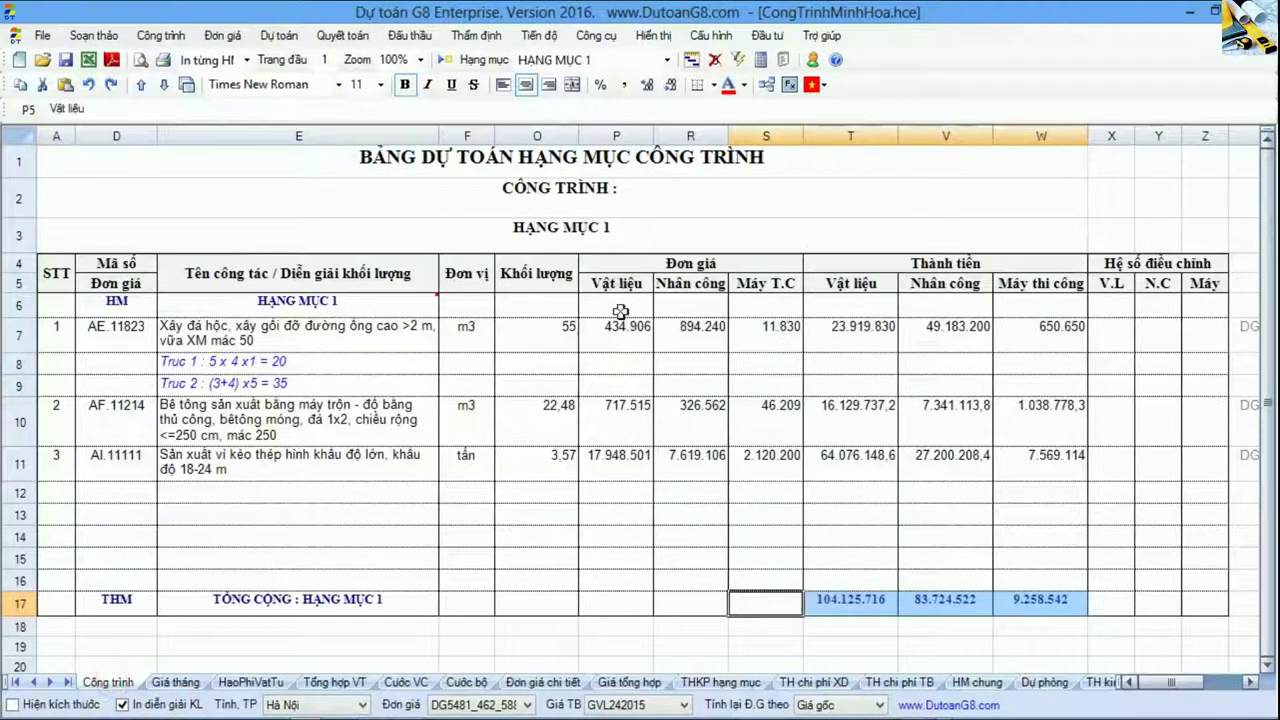
{"action": "left_click_drag", "start_coordinate": [614, 284], "coordinate": [748, 478]}
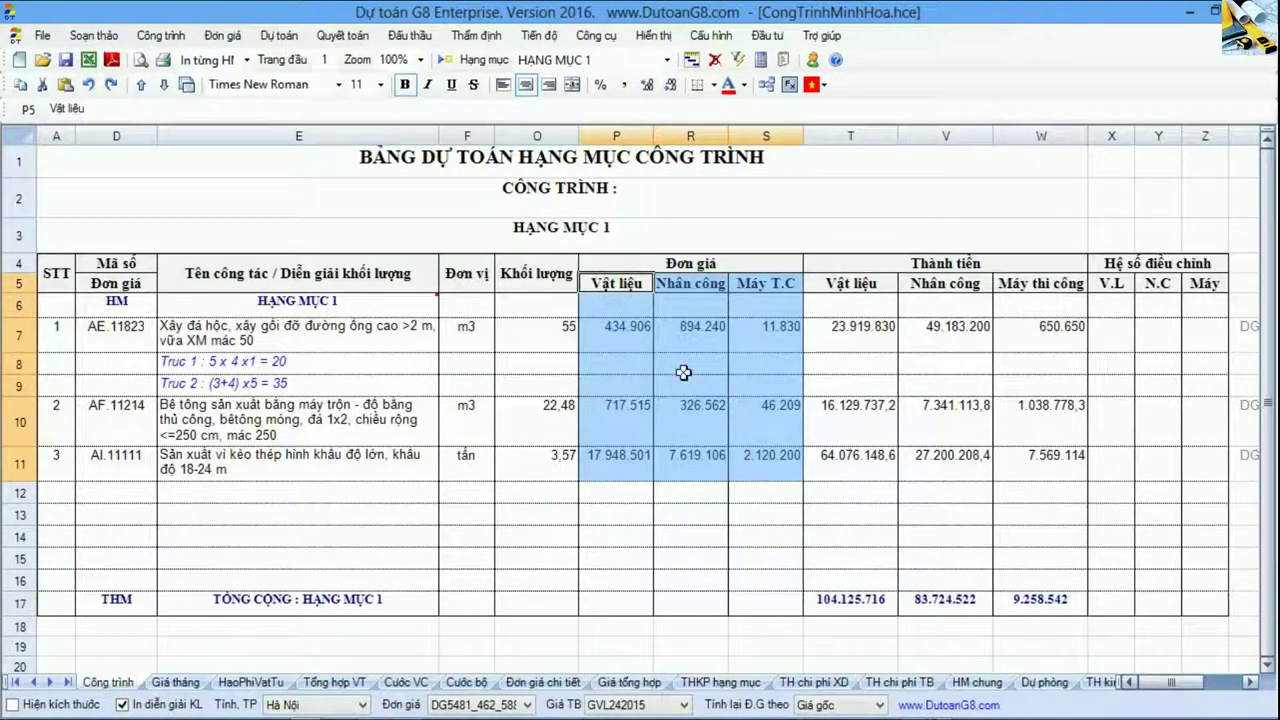
{"action": "left_click", "coordinate": [710, 680]}
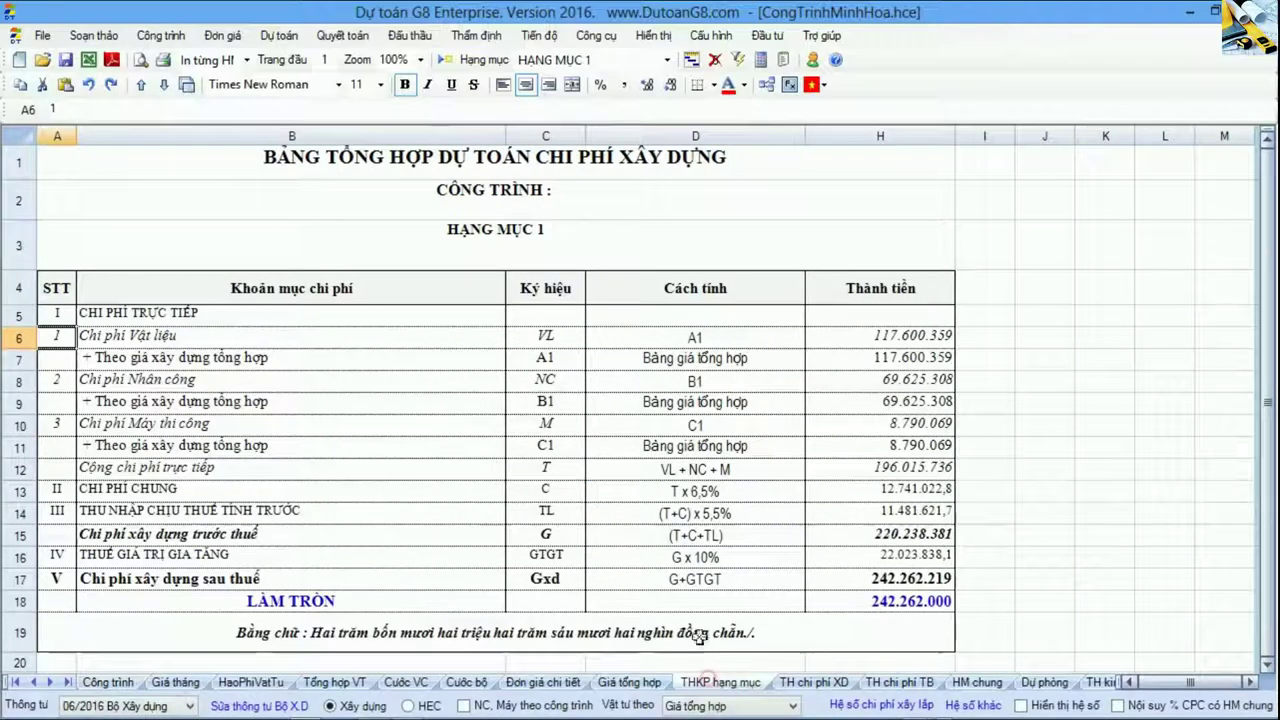
Step: View the Vật tư theo choices, select the CHI PHÍ TRỰC TIẾP row number, and switch to the ThongTu 06_2016_TT-BXD PDF in Foxit Reader
{"action": "left_click", "coordinate": [683, 706]}
{"action": "left_click", "coordinate": [683, 706]}
{"action": "left_click", "coordinate": [52, 316]}
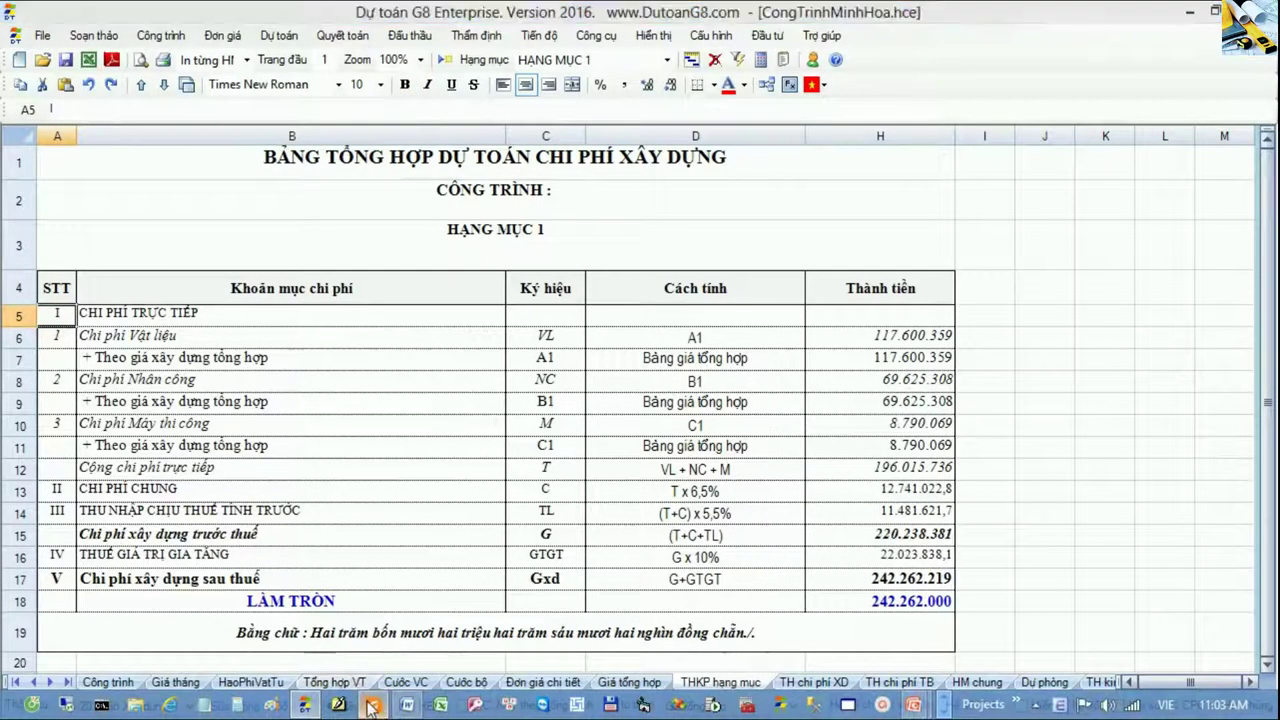
{"action": "left_click", "coordinate": [370, 704]}
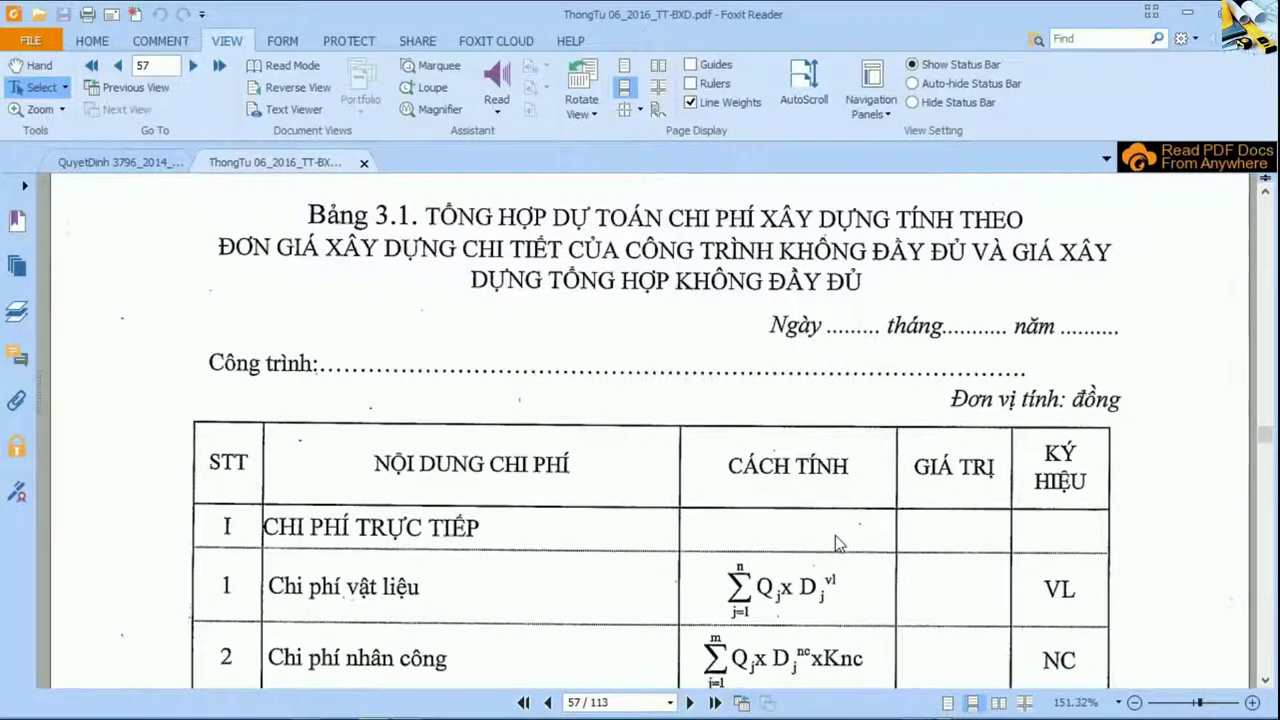